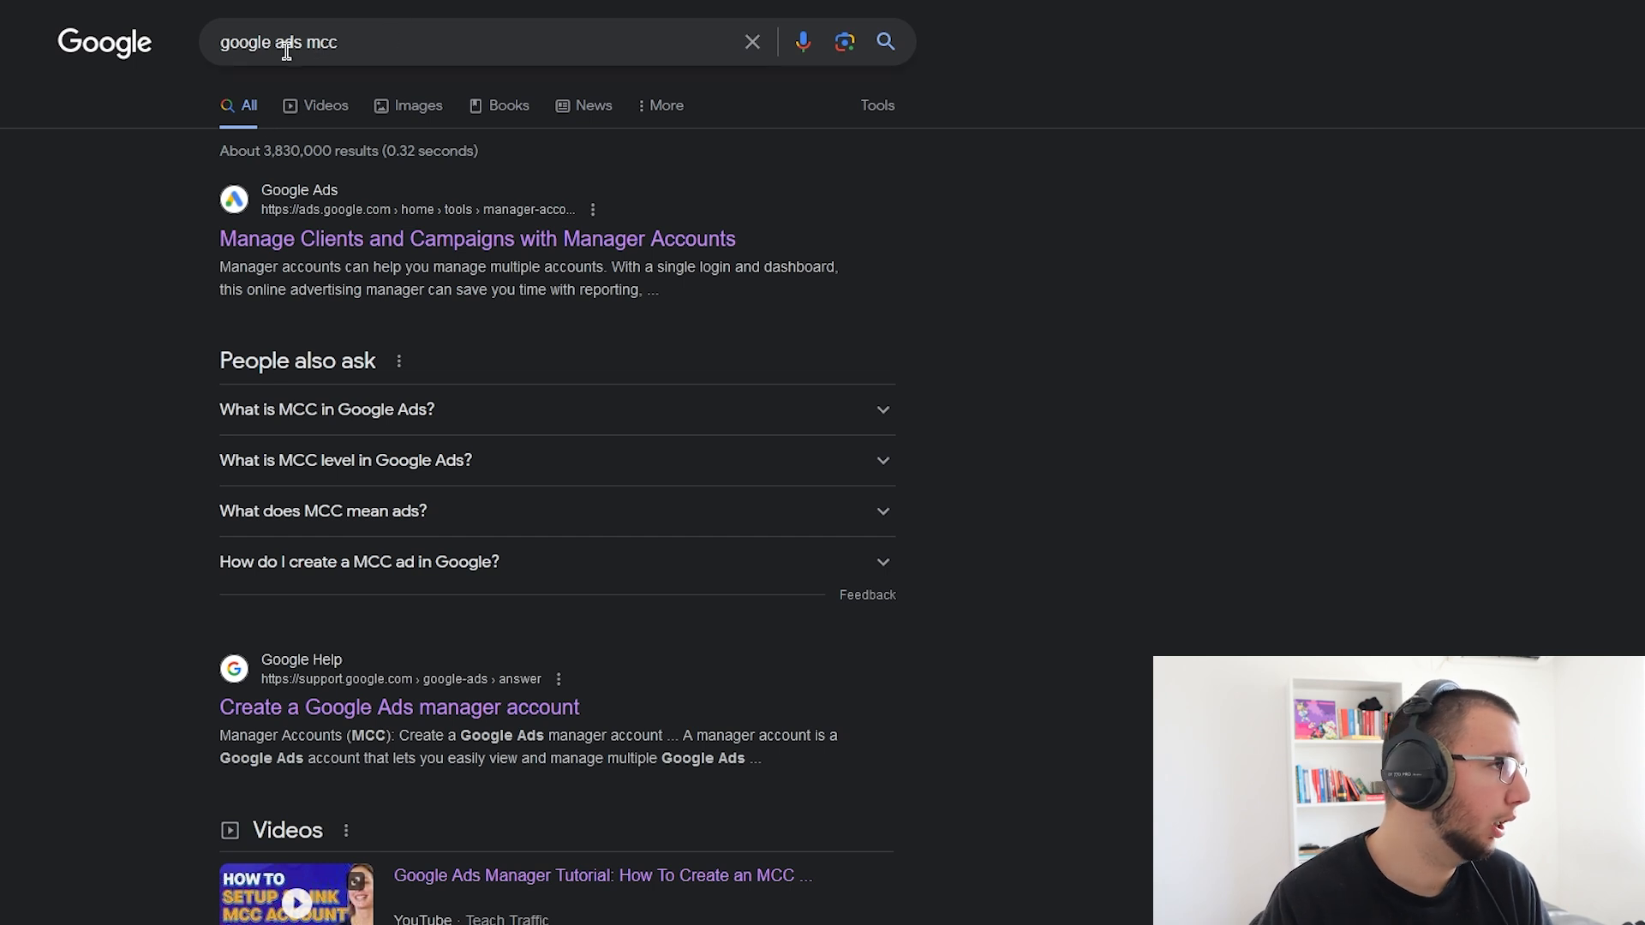
pyautogui.moveTo(225, 43); pyautogui.dragTo(350, 41)
pyautogui.click(141, 197)
pyautogui.moveTo(212, 235); pyautogui.dragTo(877, 241)
pyautogui.click(986, 212)
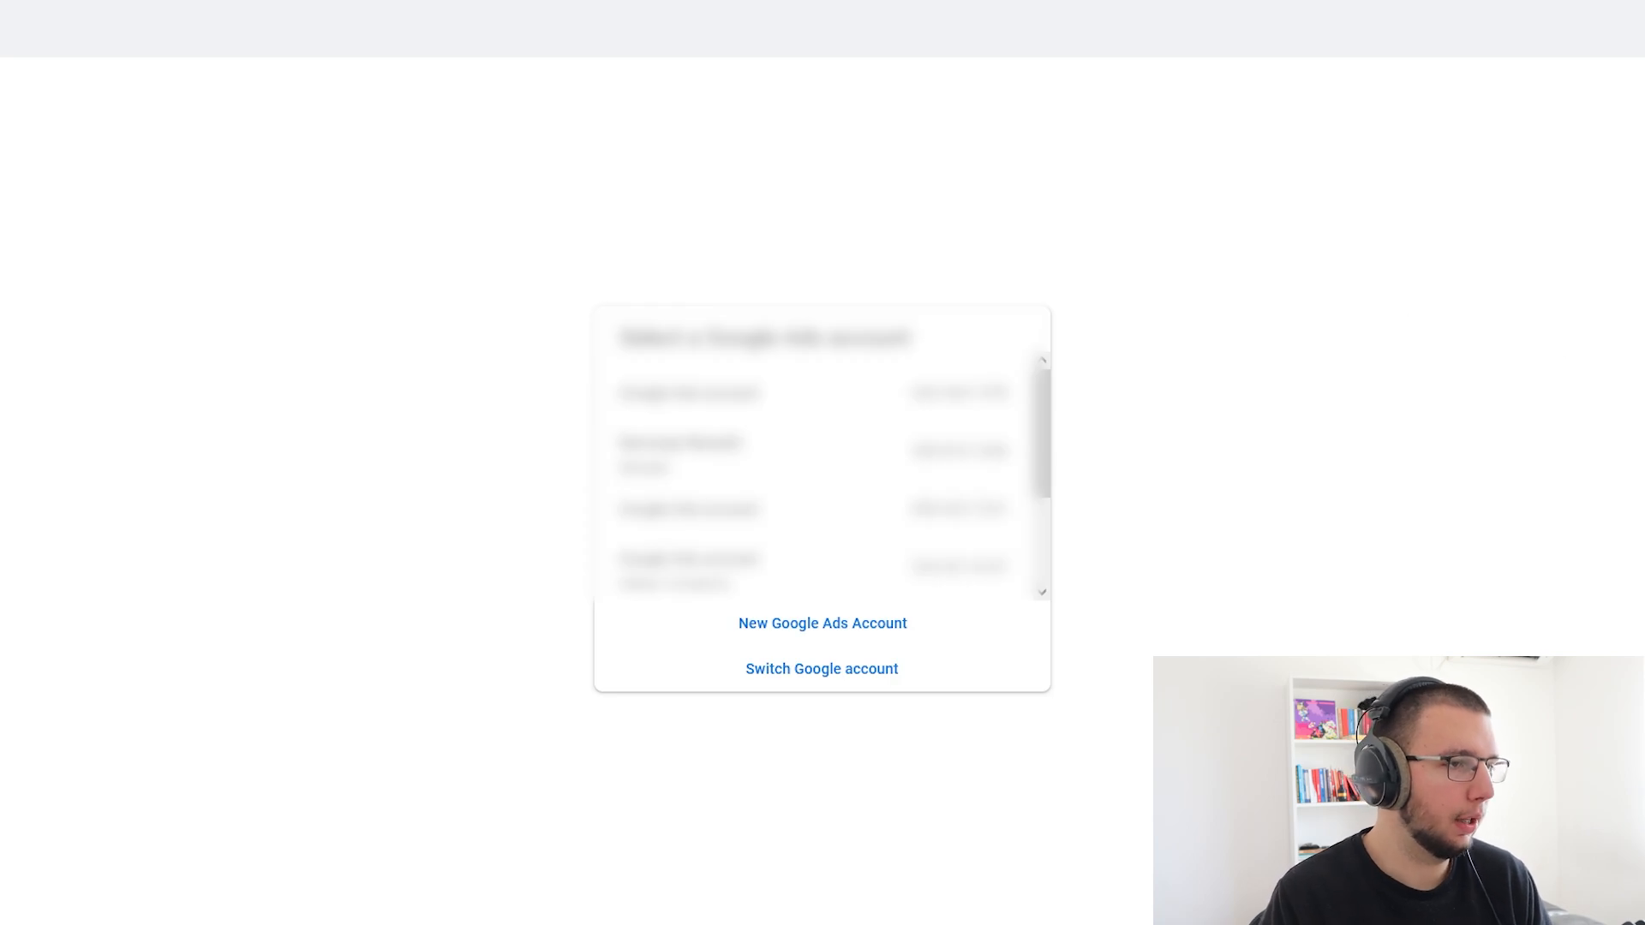
# - Start creating a new Google Ads account and dismiss the first-campaign introduction
pyautogui.click(883, 629)
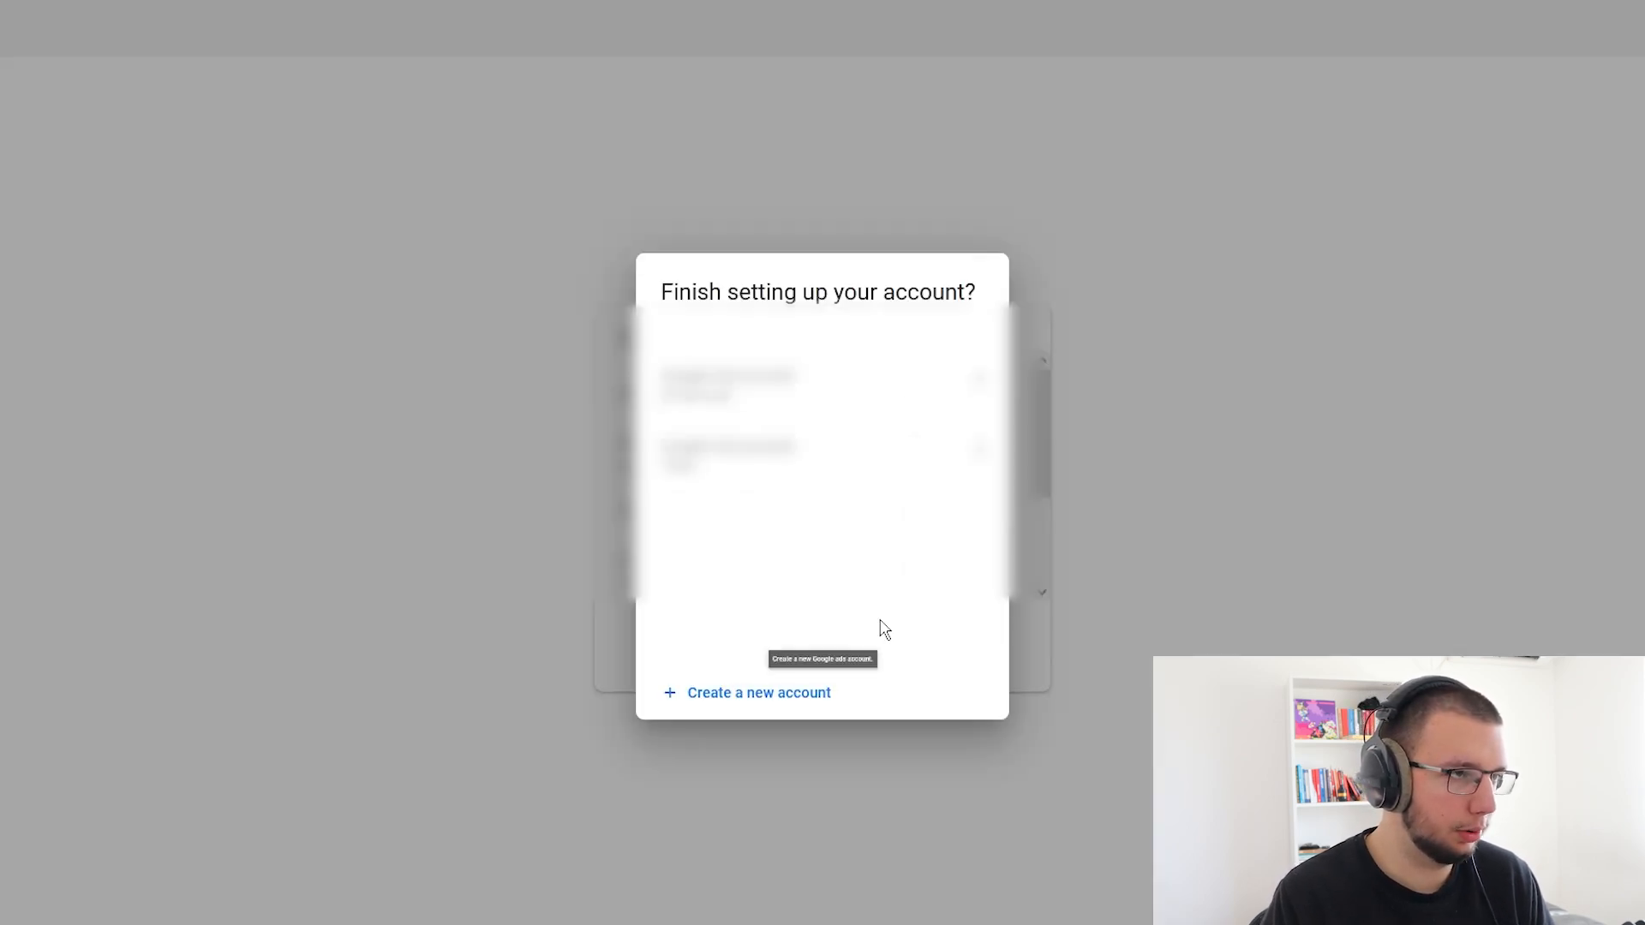
pyautogui.click(754, 706)
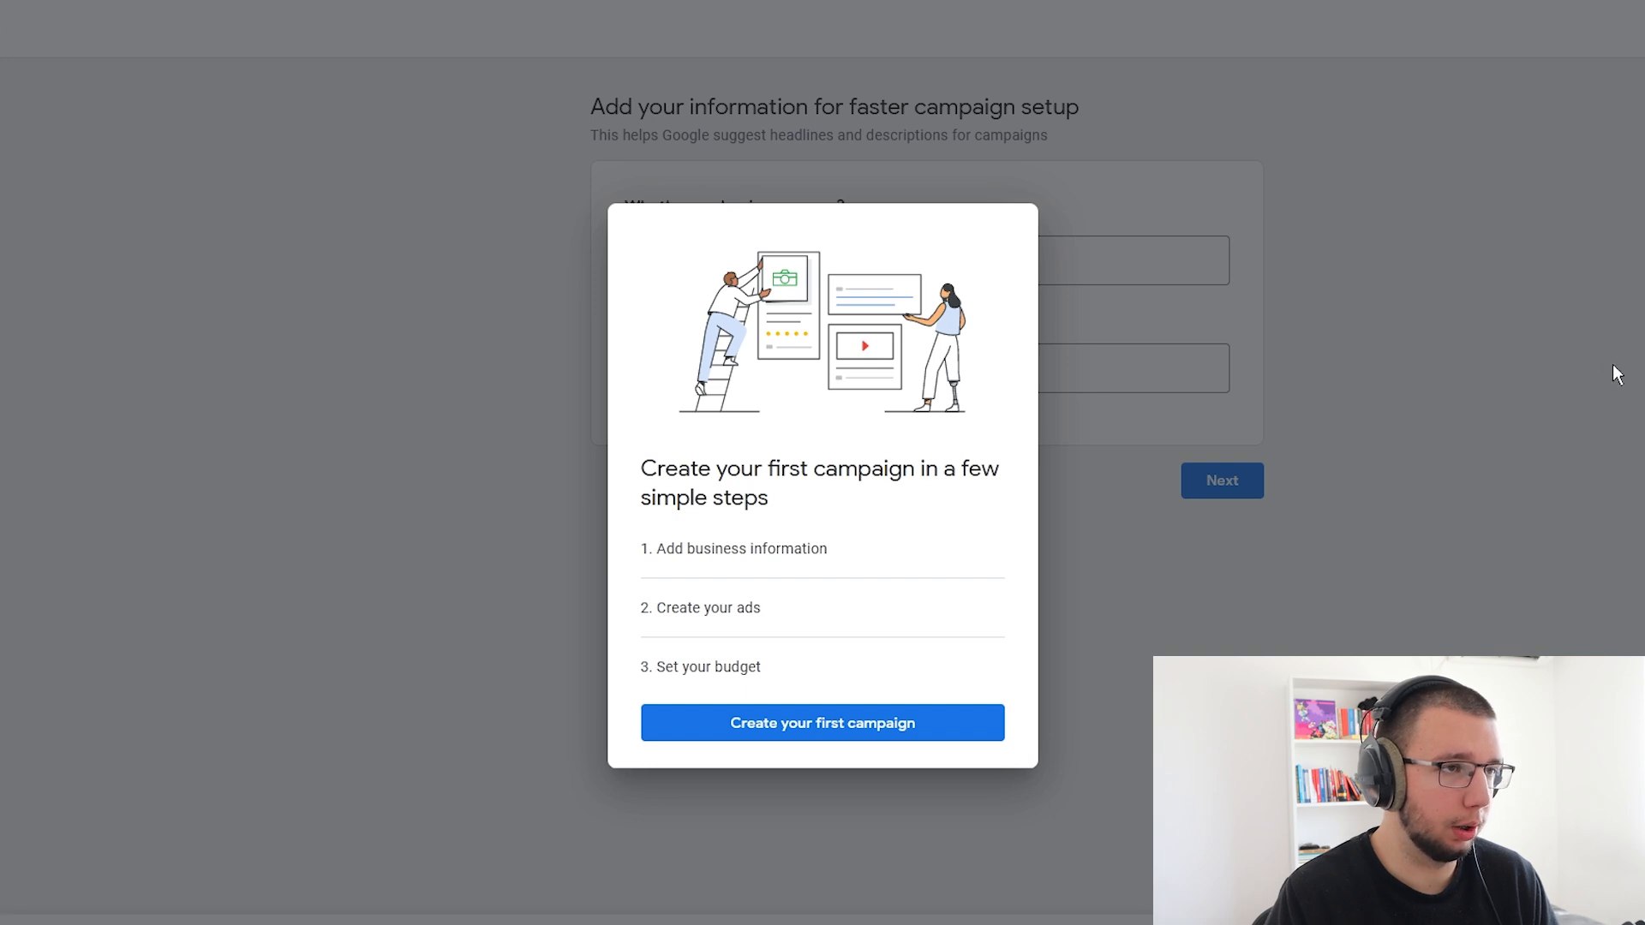
pyautogui.click(1525, 387)
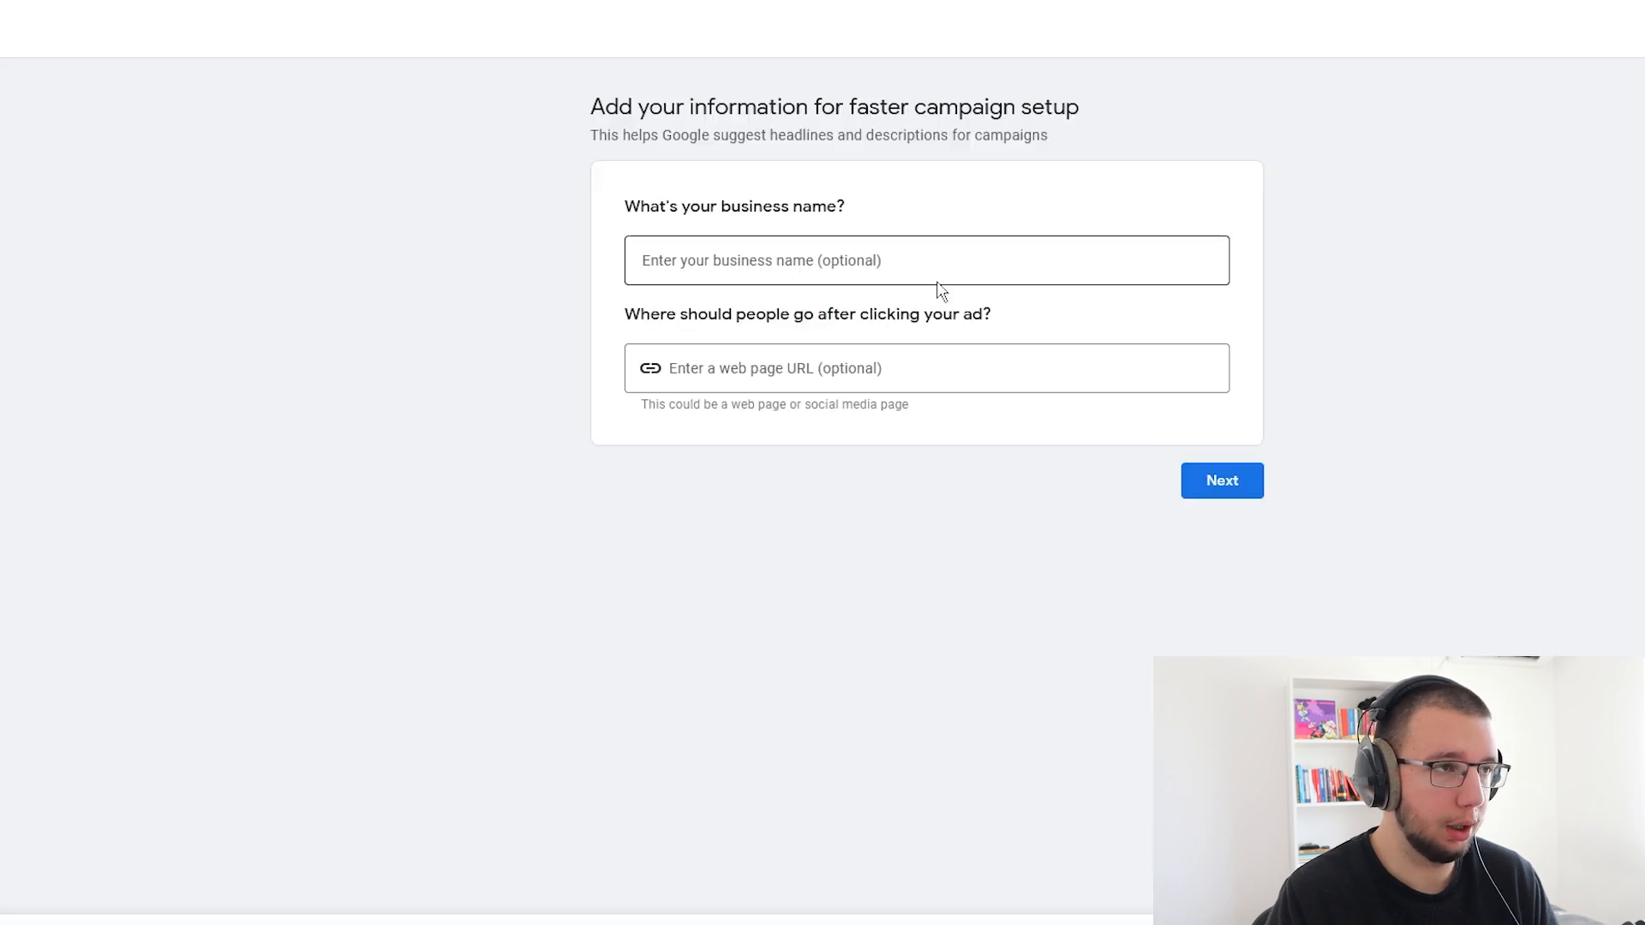
# - Enter "Tree Service Account Test" as the business name
pyautogui.rightClick(813, 214)
pyautogui.click(607, 215)
pyautogui.moveTo(624, 210); pyautogui.dragTo(827, 195)
pyautogui.click(827, 199)
pyautogui.click(823, 261)
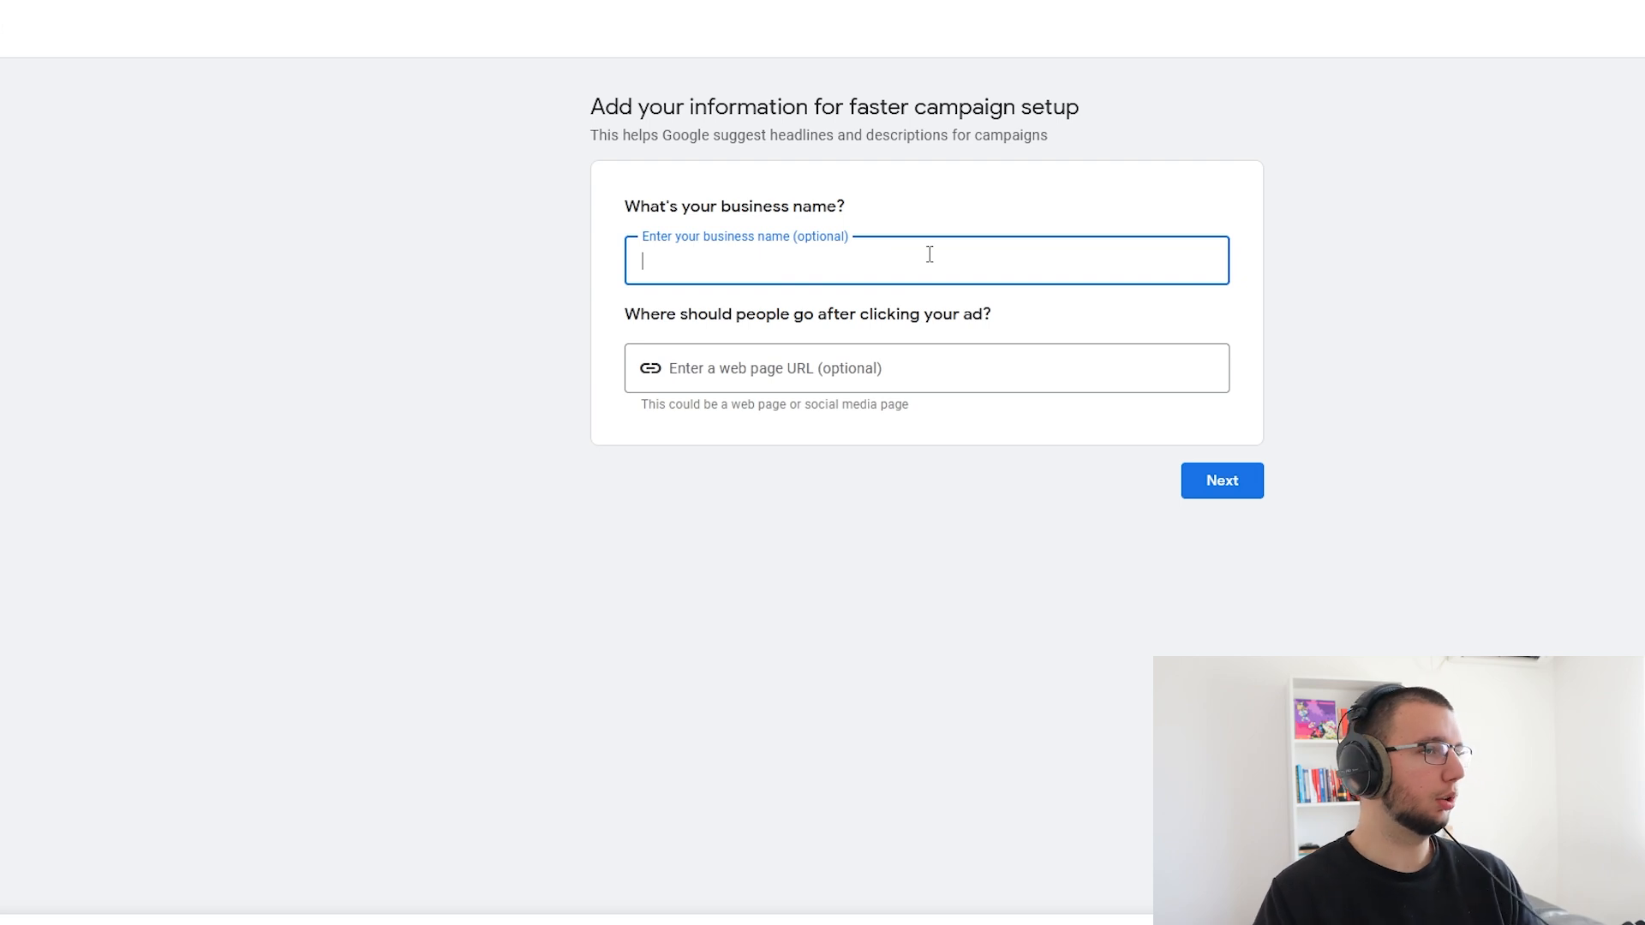
pyautogui.write('Tree SEr')
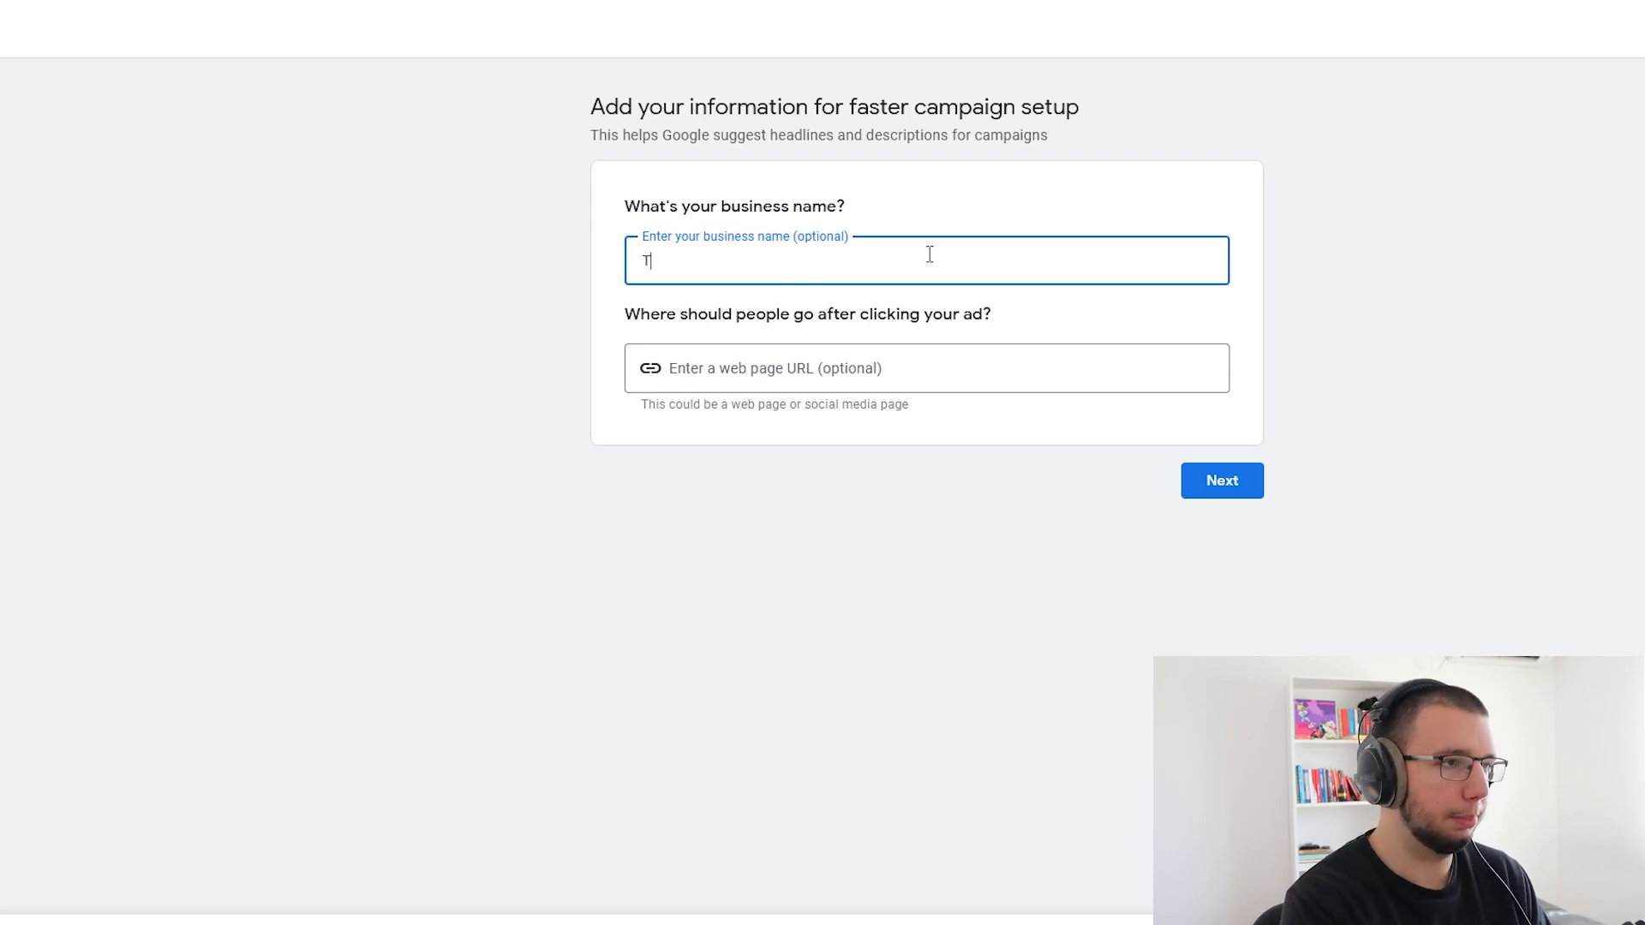
pyautogui.press('BackSpace')
pyautogui.press('BackSpace')
pyautogui.write('ervice Account')
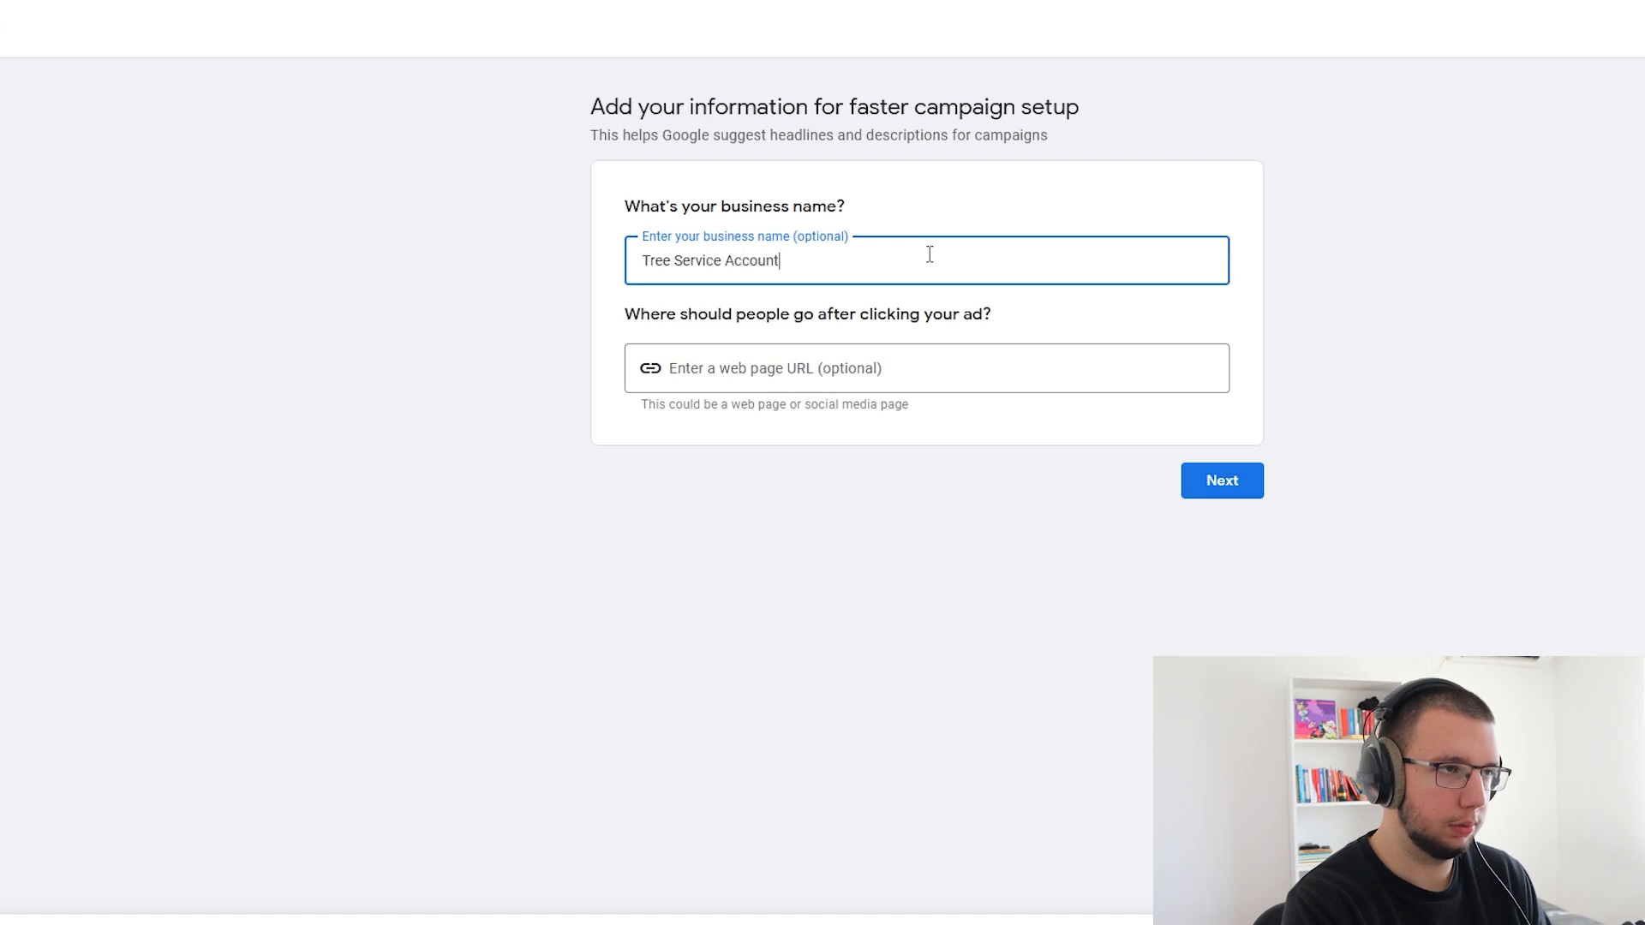
pyautogui.write(' Test')
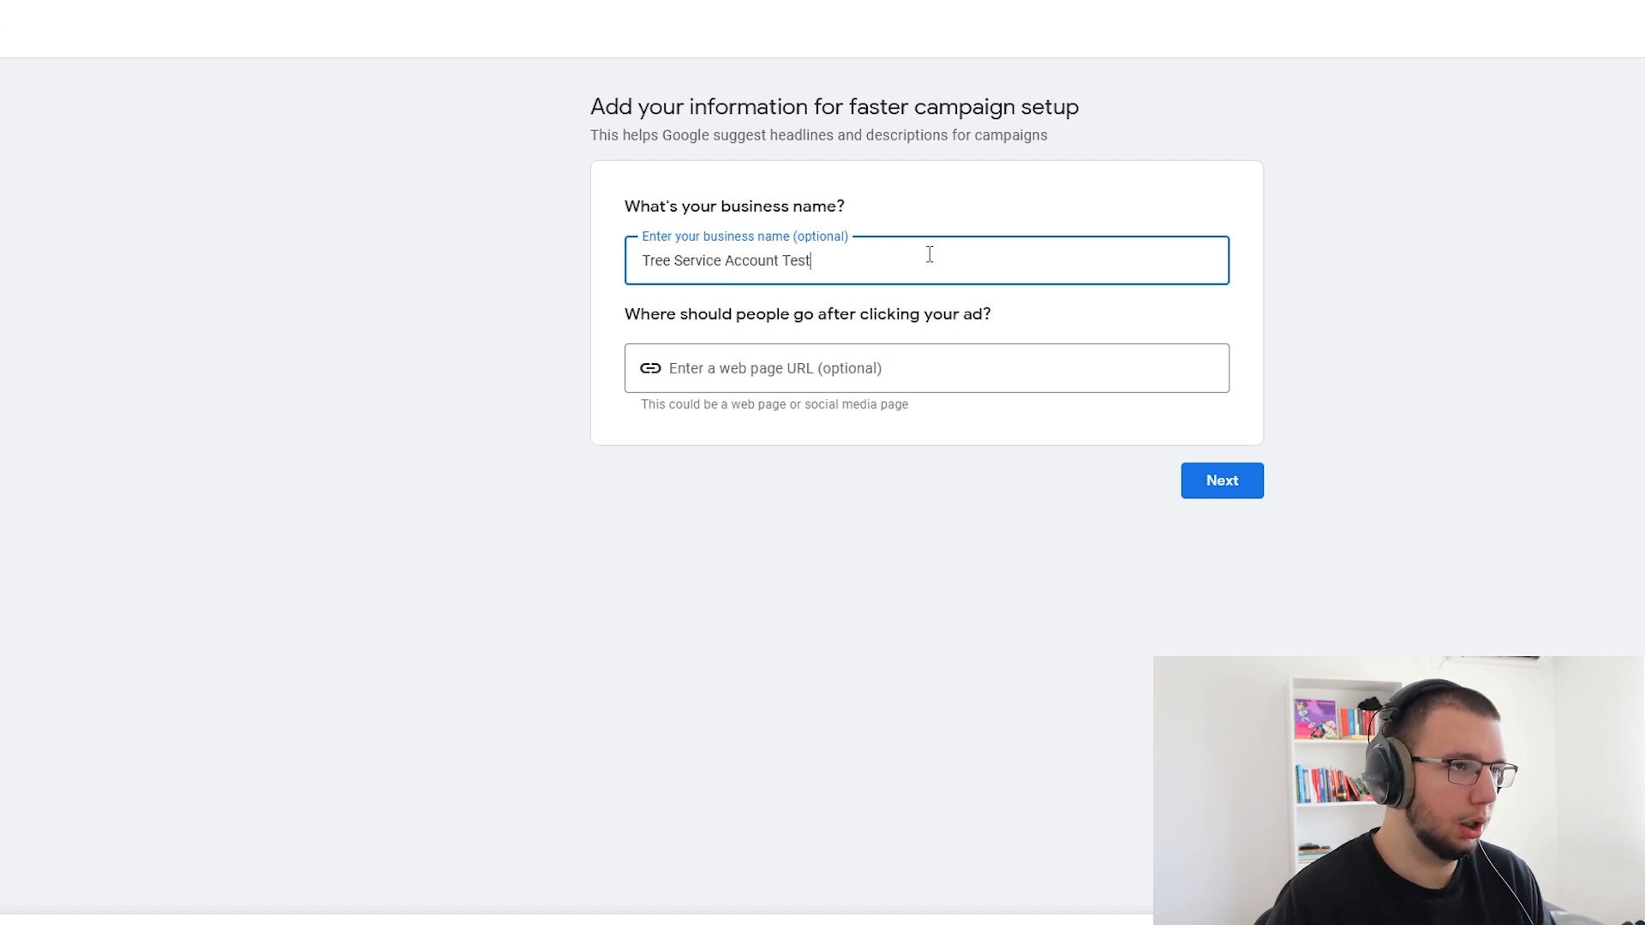
# - Continue from the business information to account linking without entering a web page URL
pyautogui.click(769, 388)
pyautogui.click(797, 477)
pyautogui.moveTo(600, 321); pyautogui.dragTo(1039, 326)
pyautogui.click(1042, 329)
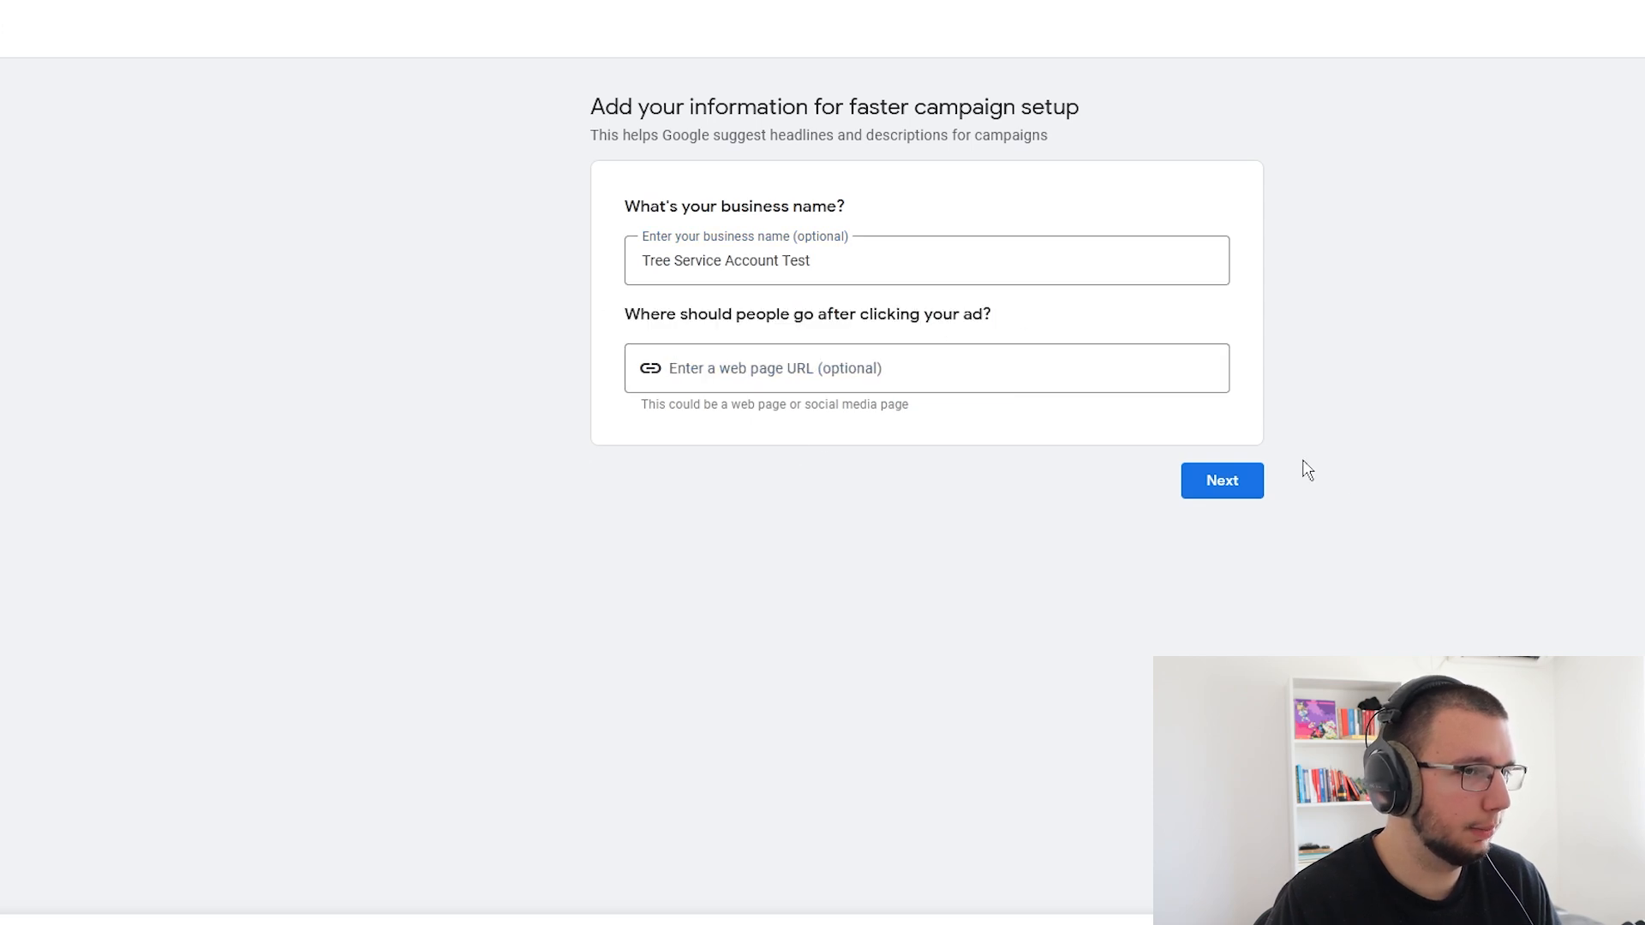
pyautogui.click(1243, 482)
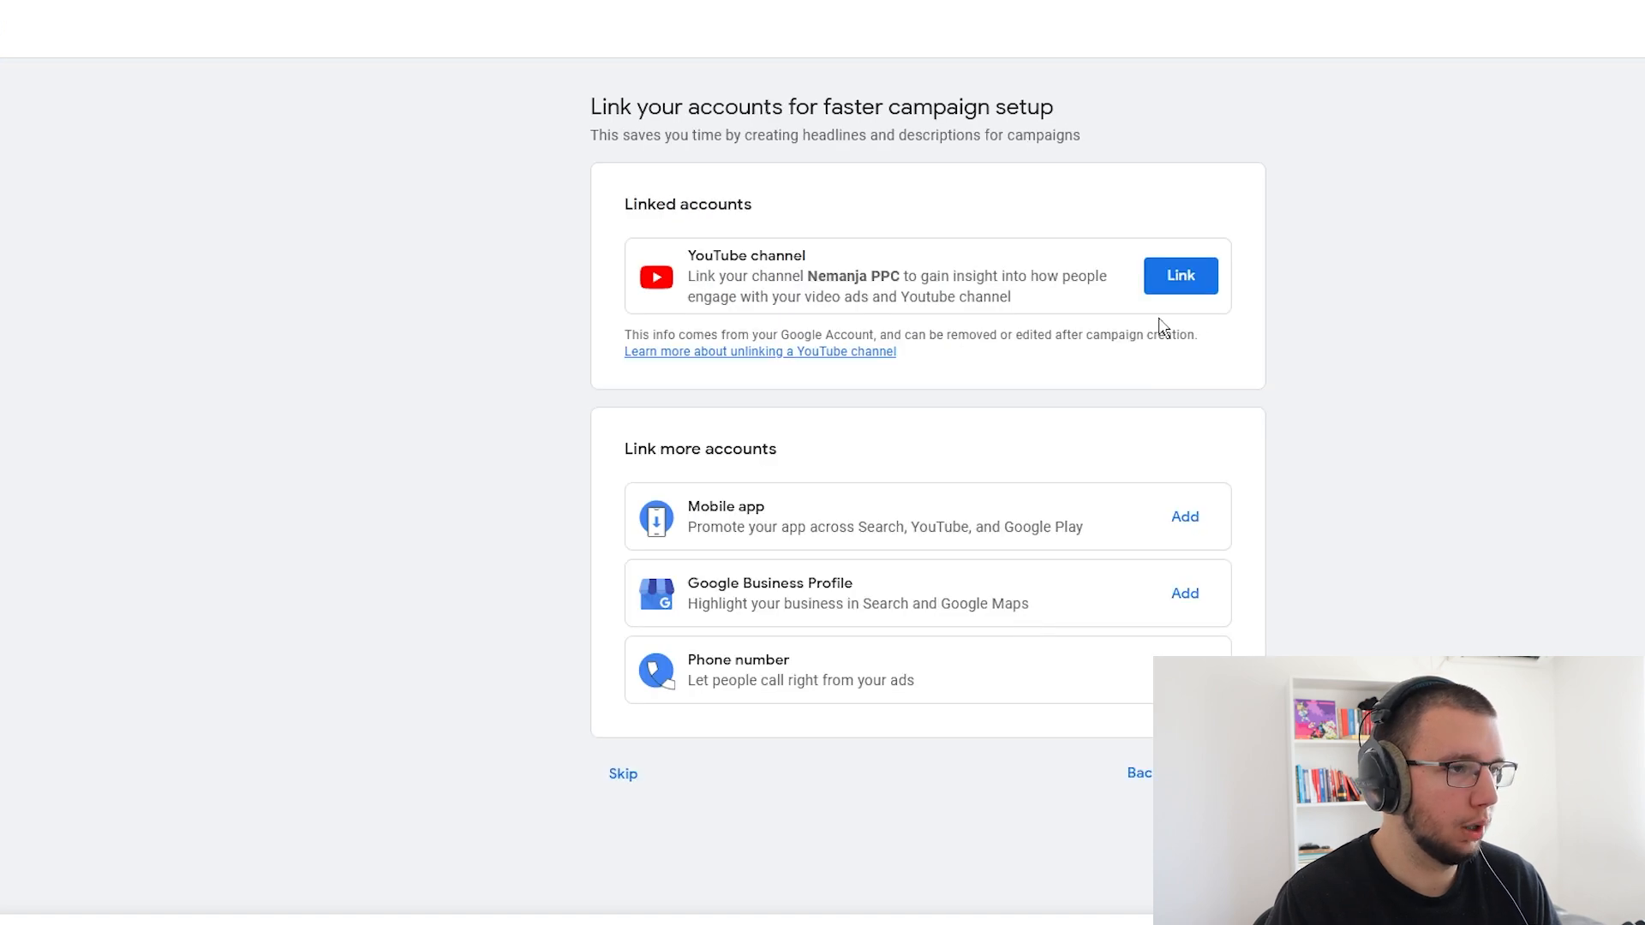
# - Skip account linking, the campaign goal and the campaign type, and leave campaign creation
pyautogui.click(624, 774)
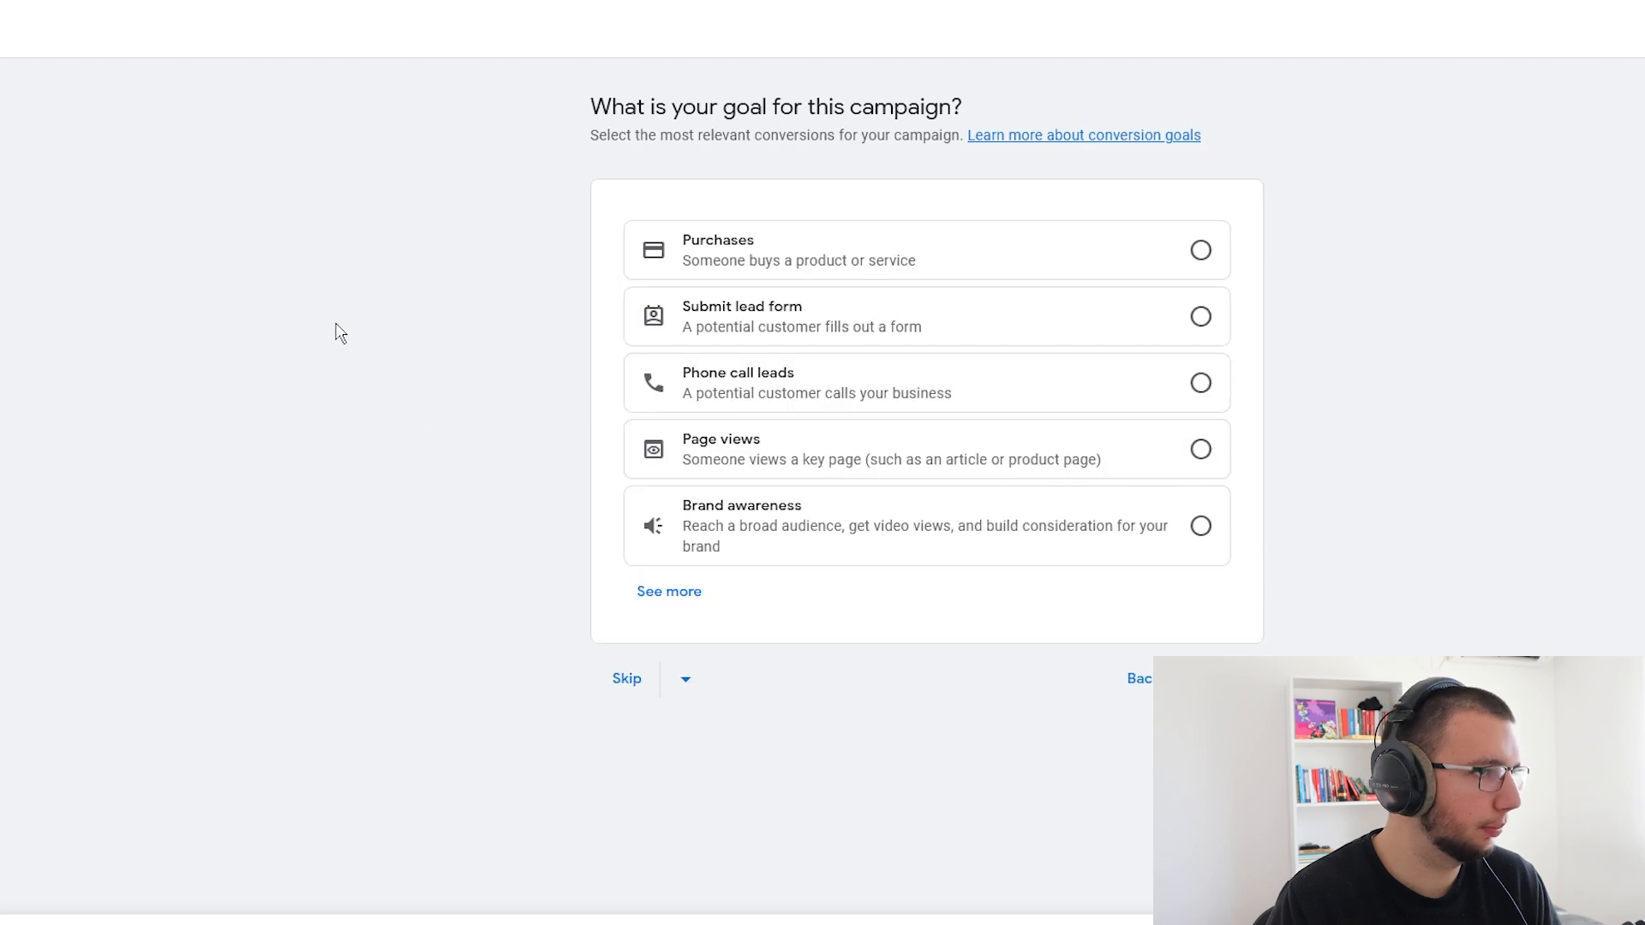
pyautogui.click(624, 677)
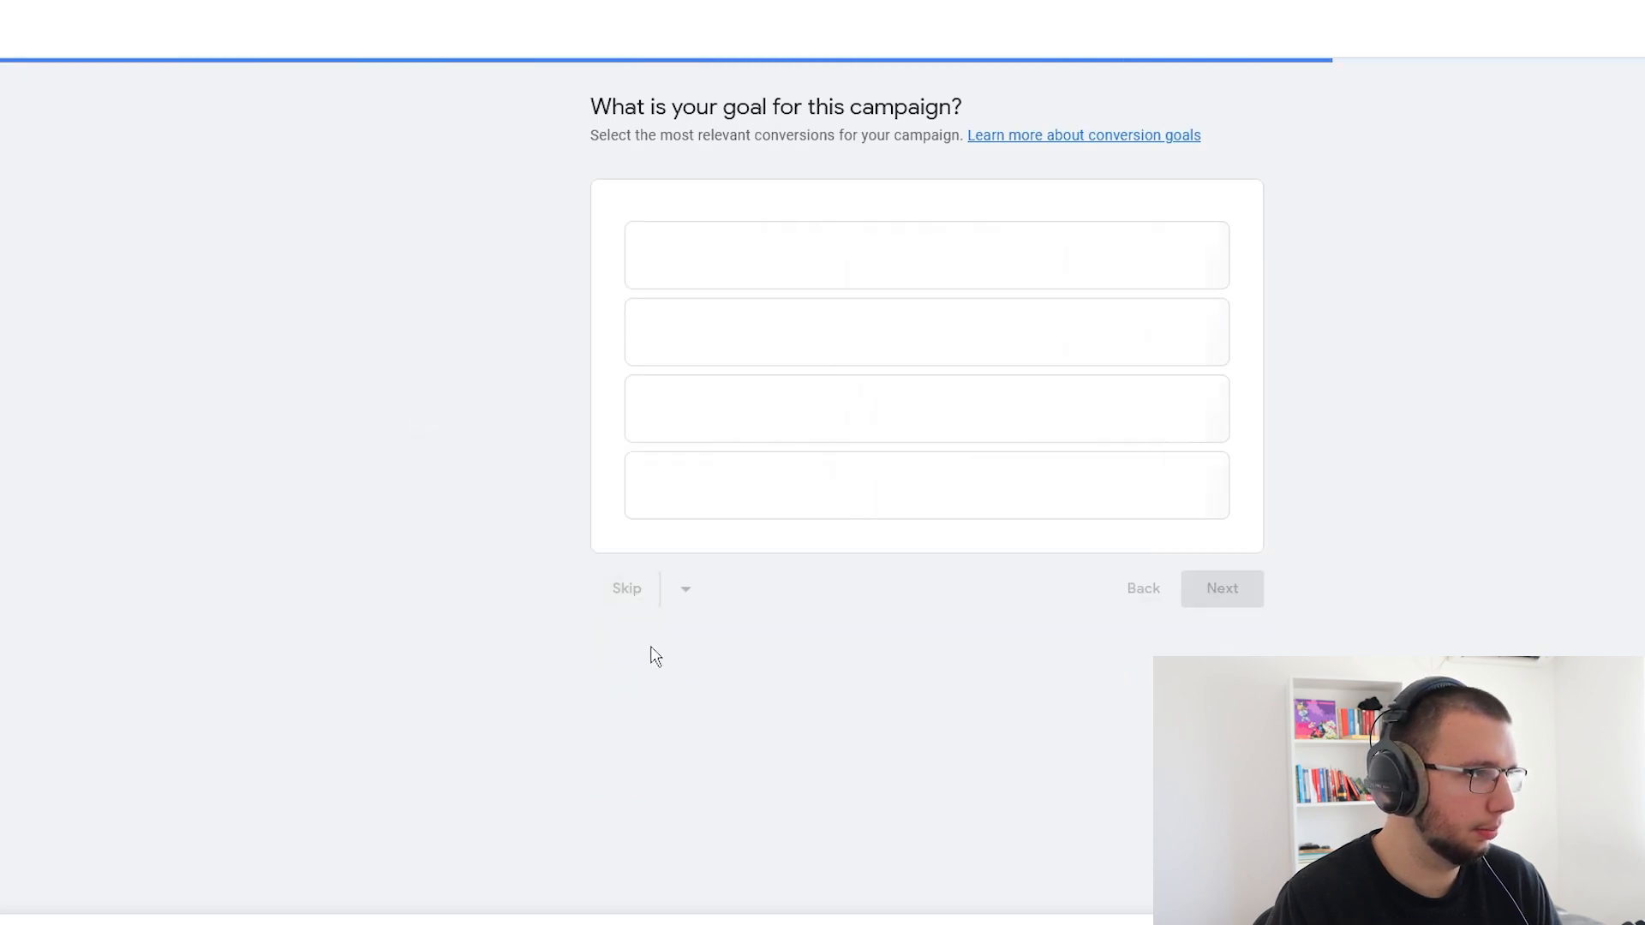
pyautogui.scroll(-2, 617, 638)
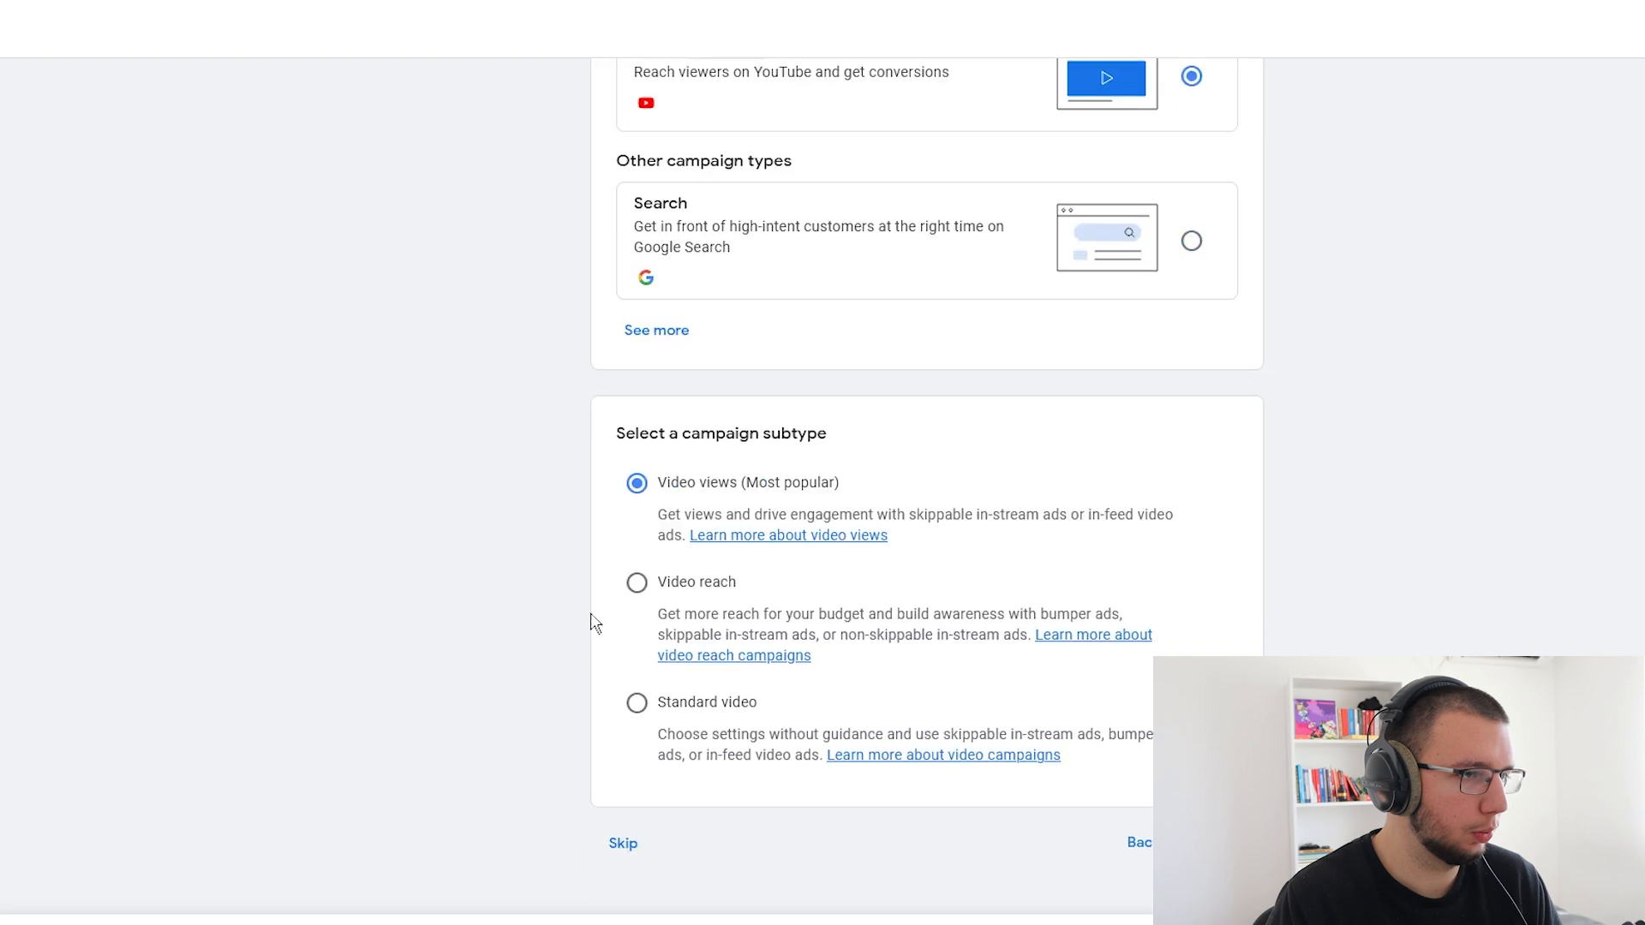
pyautogui.click(624, 844)
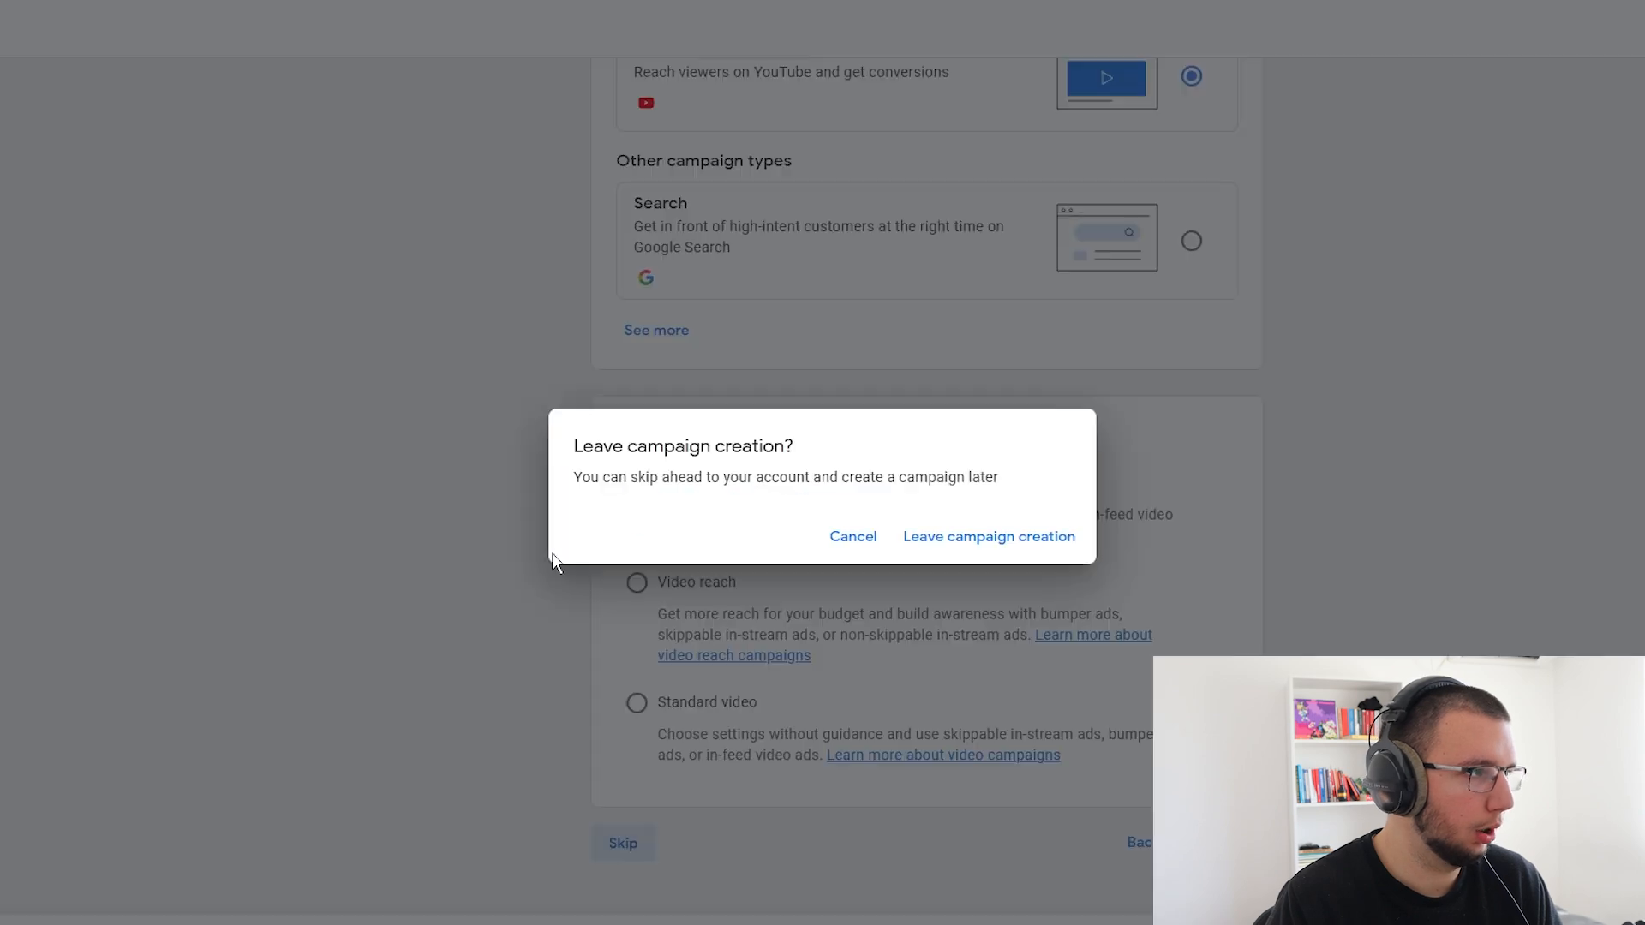
pyautogui.click(938, 544)
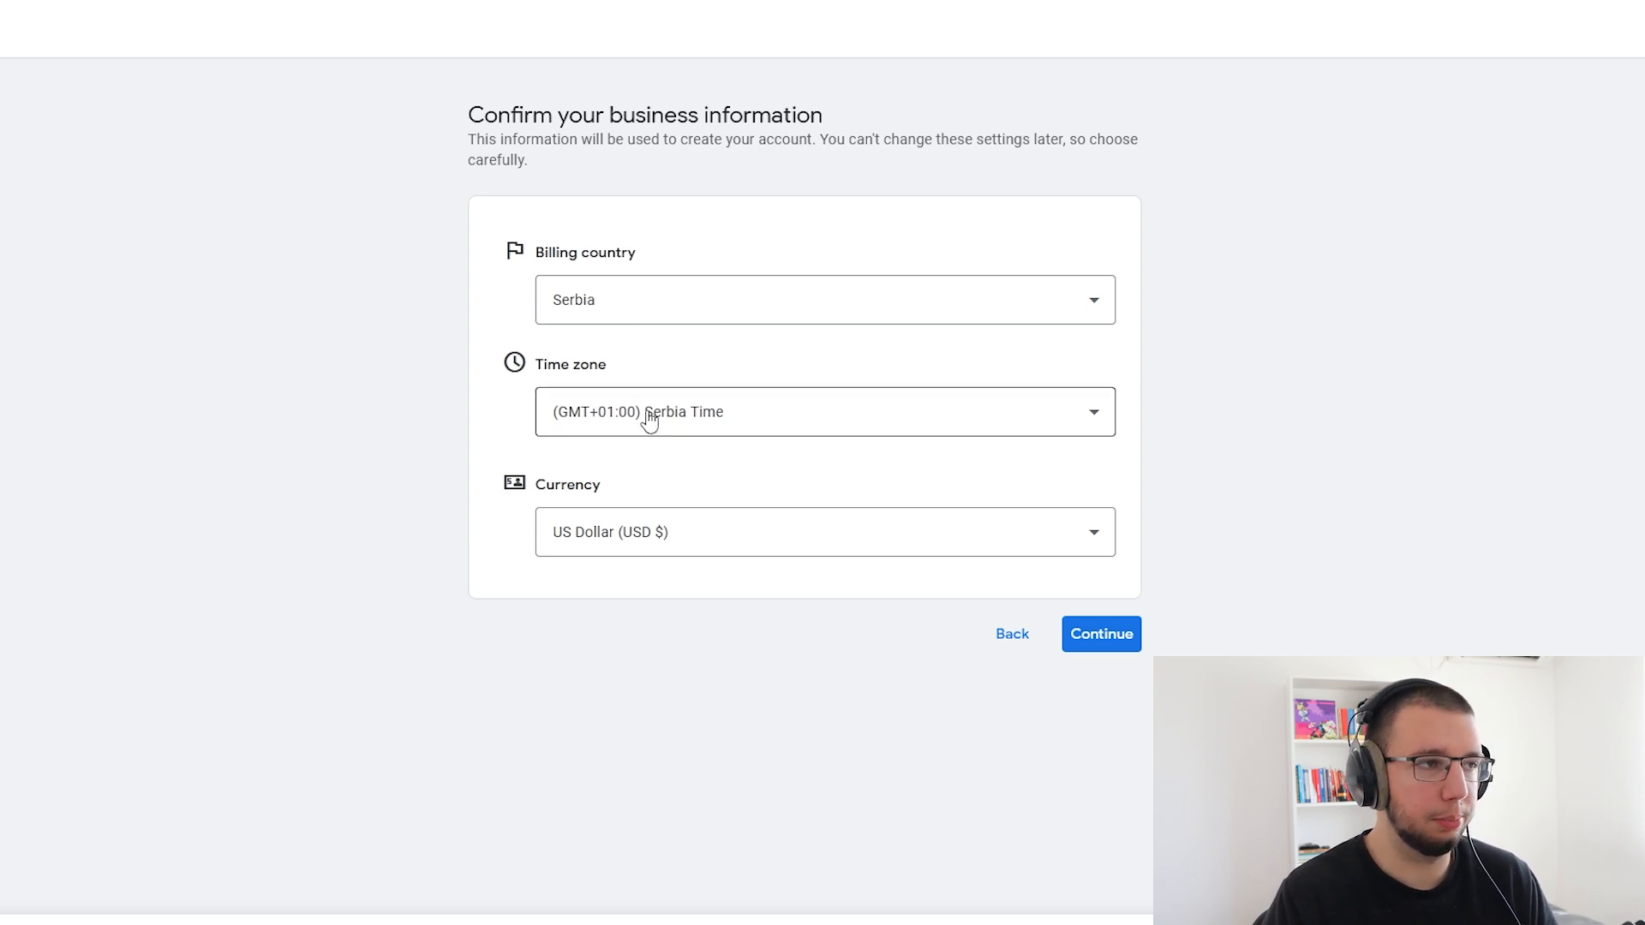
# - Confirm the business information with Serbia as billing country, (GMT+01:00) Serbia Time and US Dollar as currency
pyautogui.moveTo(536, 364); pyautogui.dragTo(605, 362)
pyautogui.moveTo(604, 362); pyautogui.dragTo(553, 363)
pyautogui.click(622, 370)
pyautogui.doubleClick(568, 479)
pyautogui.click(631, 488)
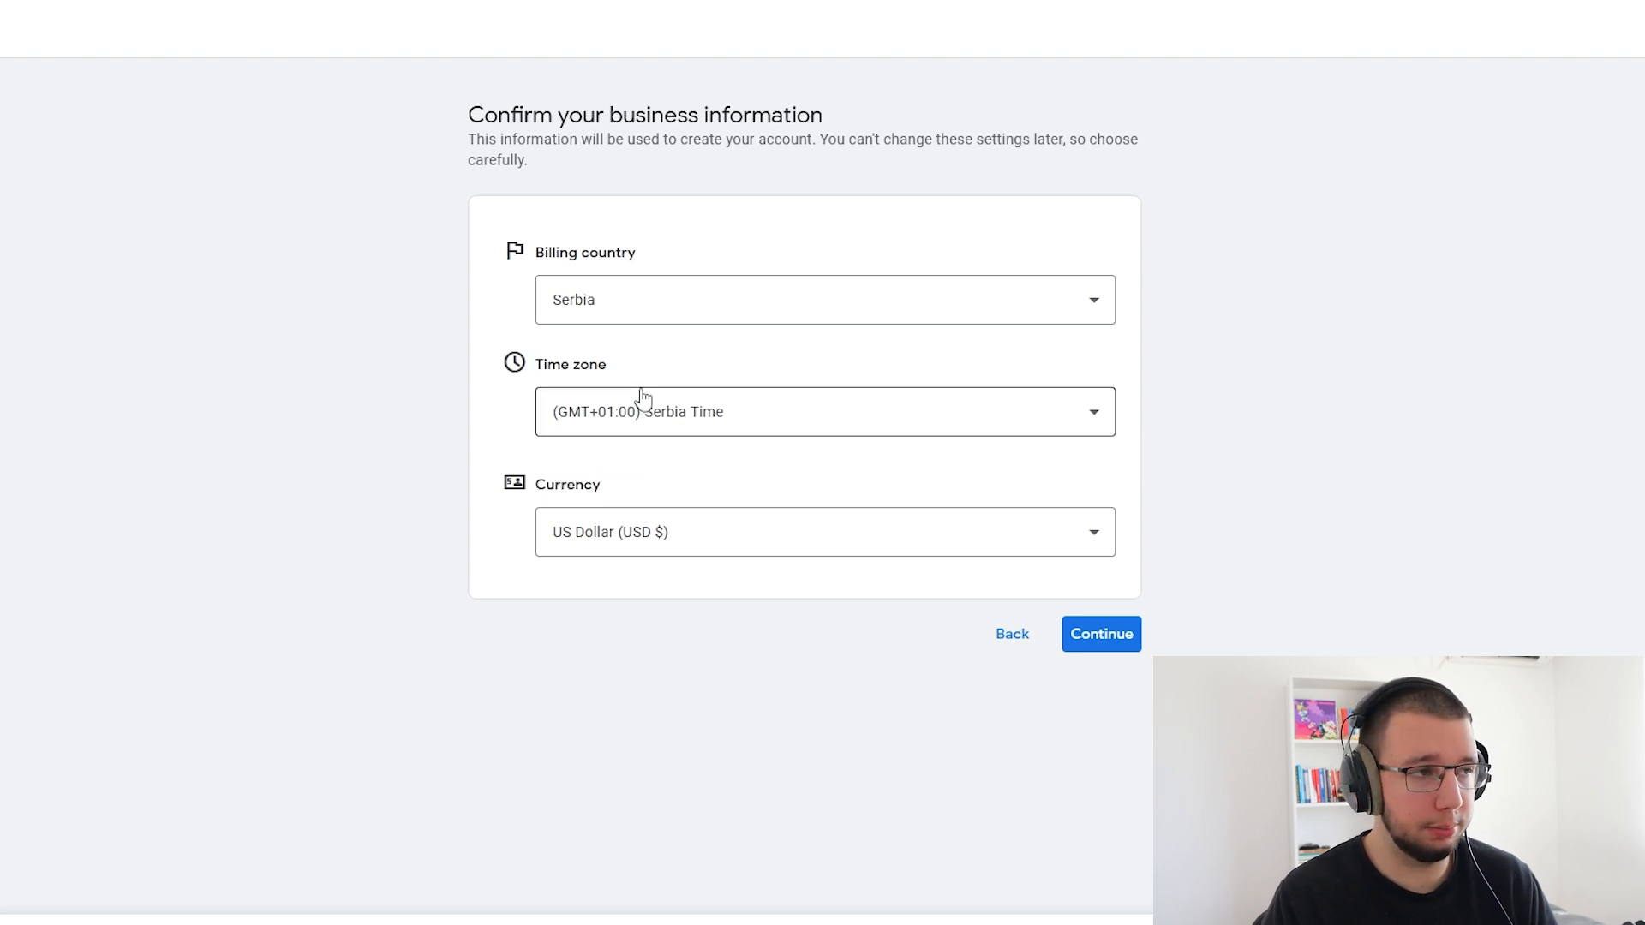
pyautogui.doubleClick(565, 482)
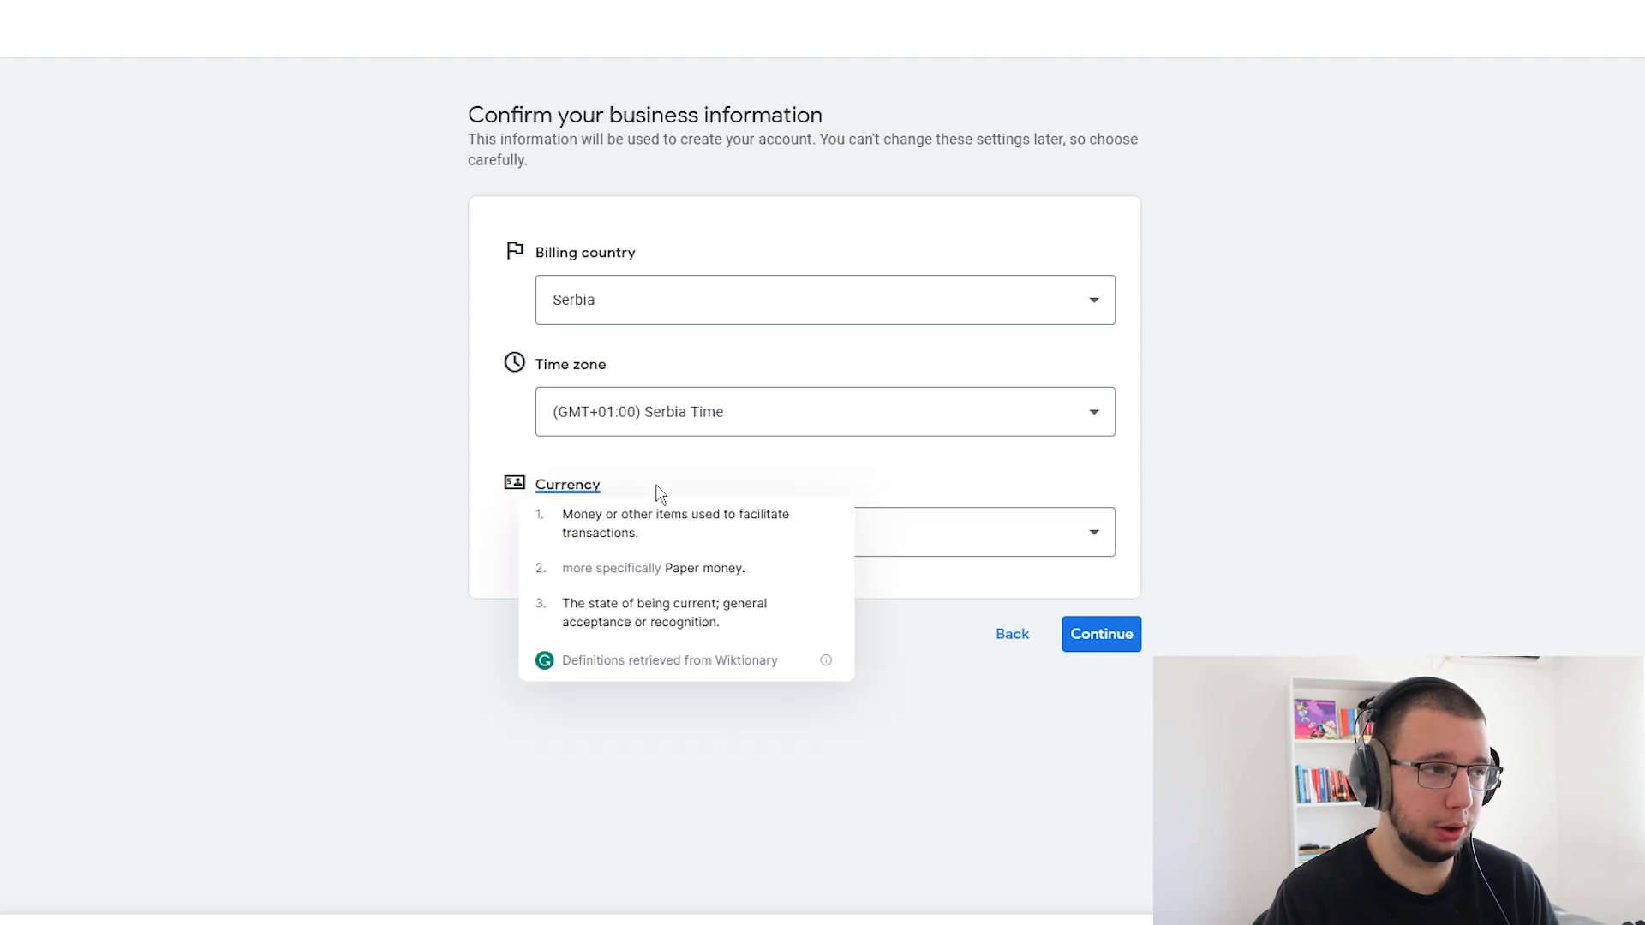
pyautogui.click(749, 478)
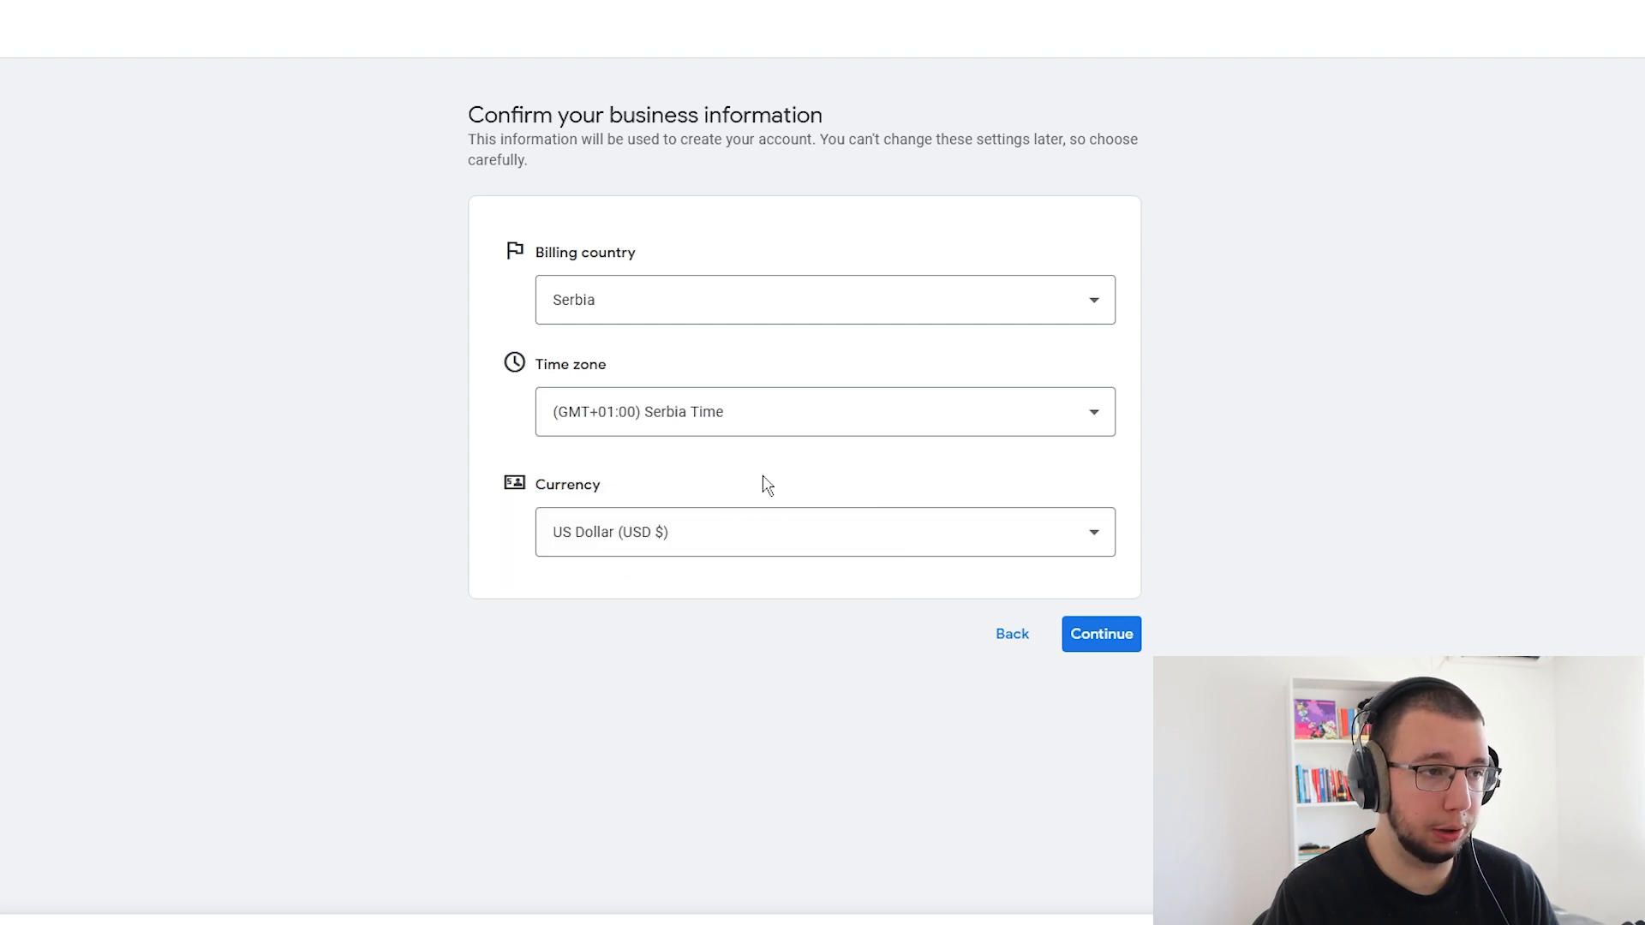
pyautogui.click(1129, 635)
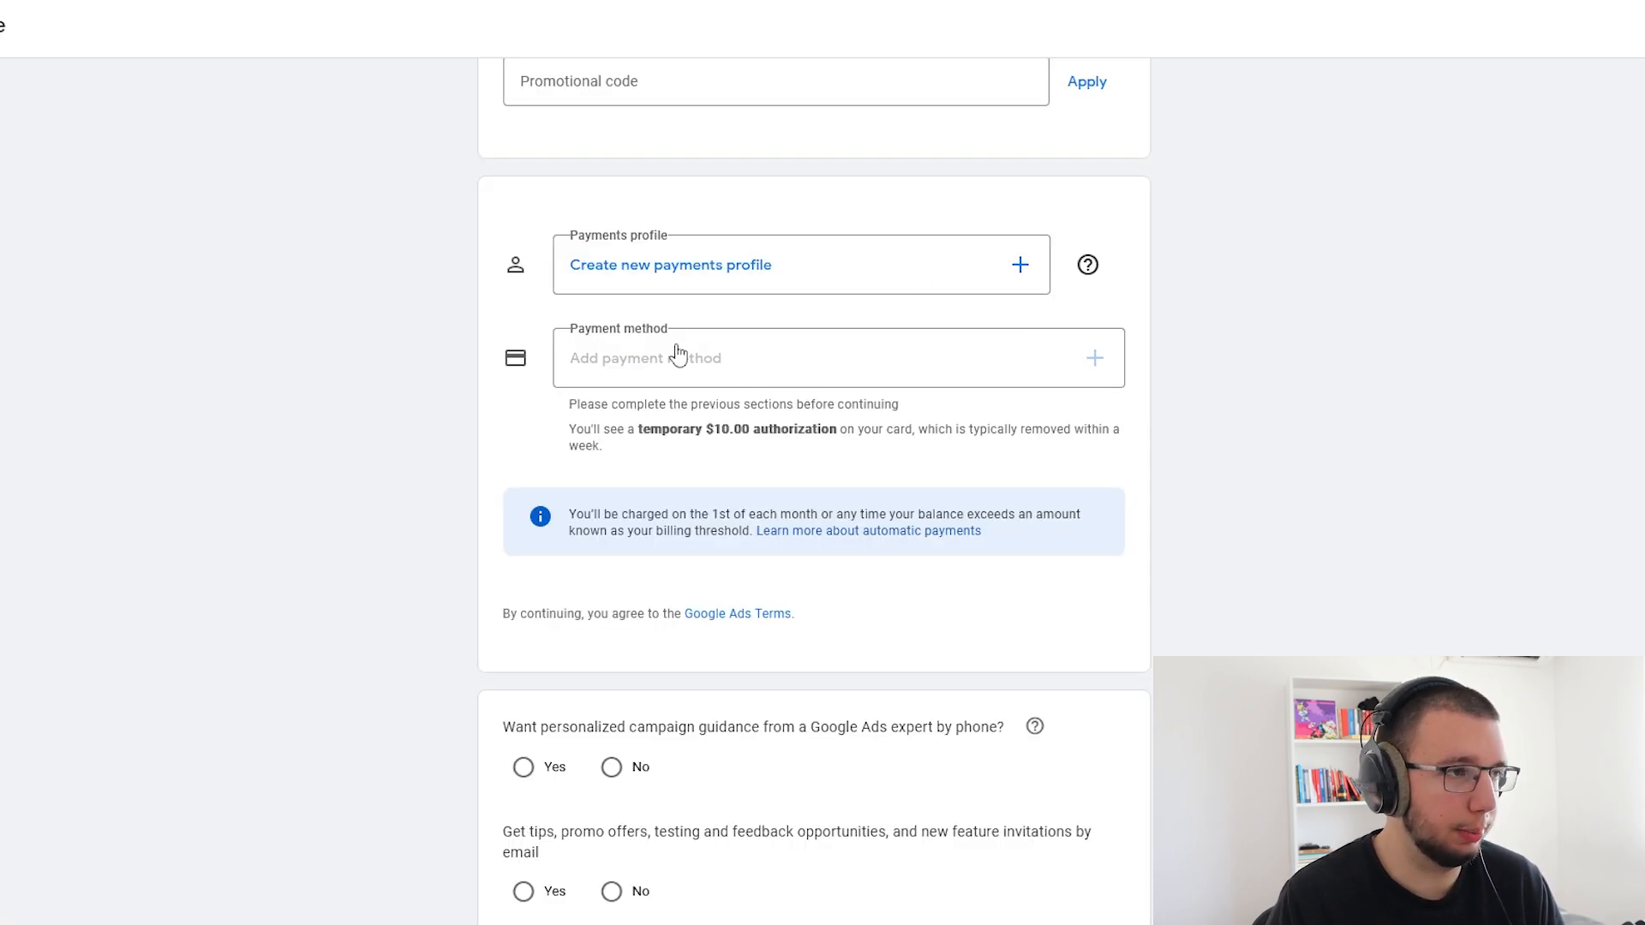
# - Review the payment information page, including the note about the temporary card authorization
pyautogui.moveTo(576, 423); pyautogui.dragTo(639, 453)
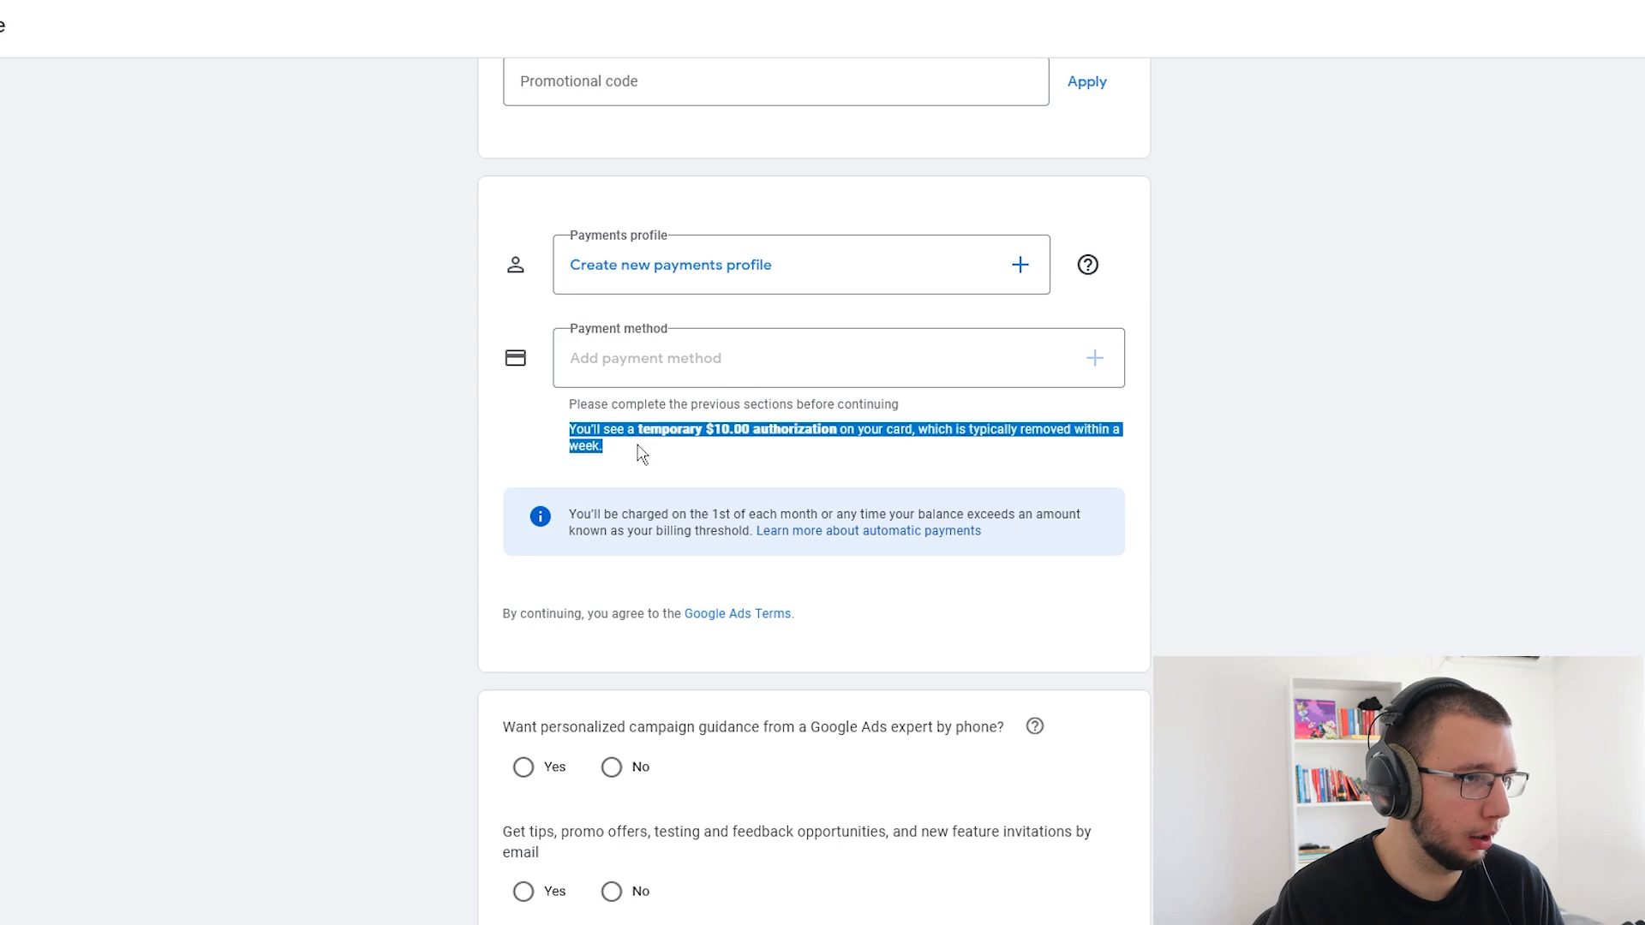
pyautogui.click(400, 441)
pyautogui.scroll(-1, 400, 442)
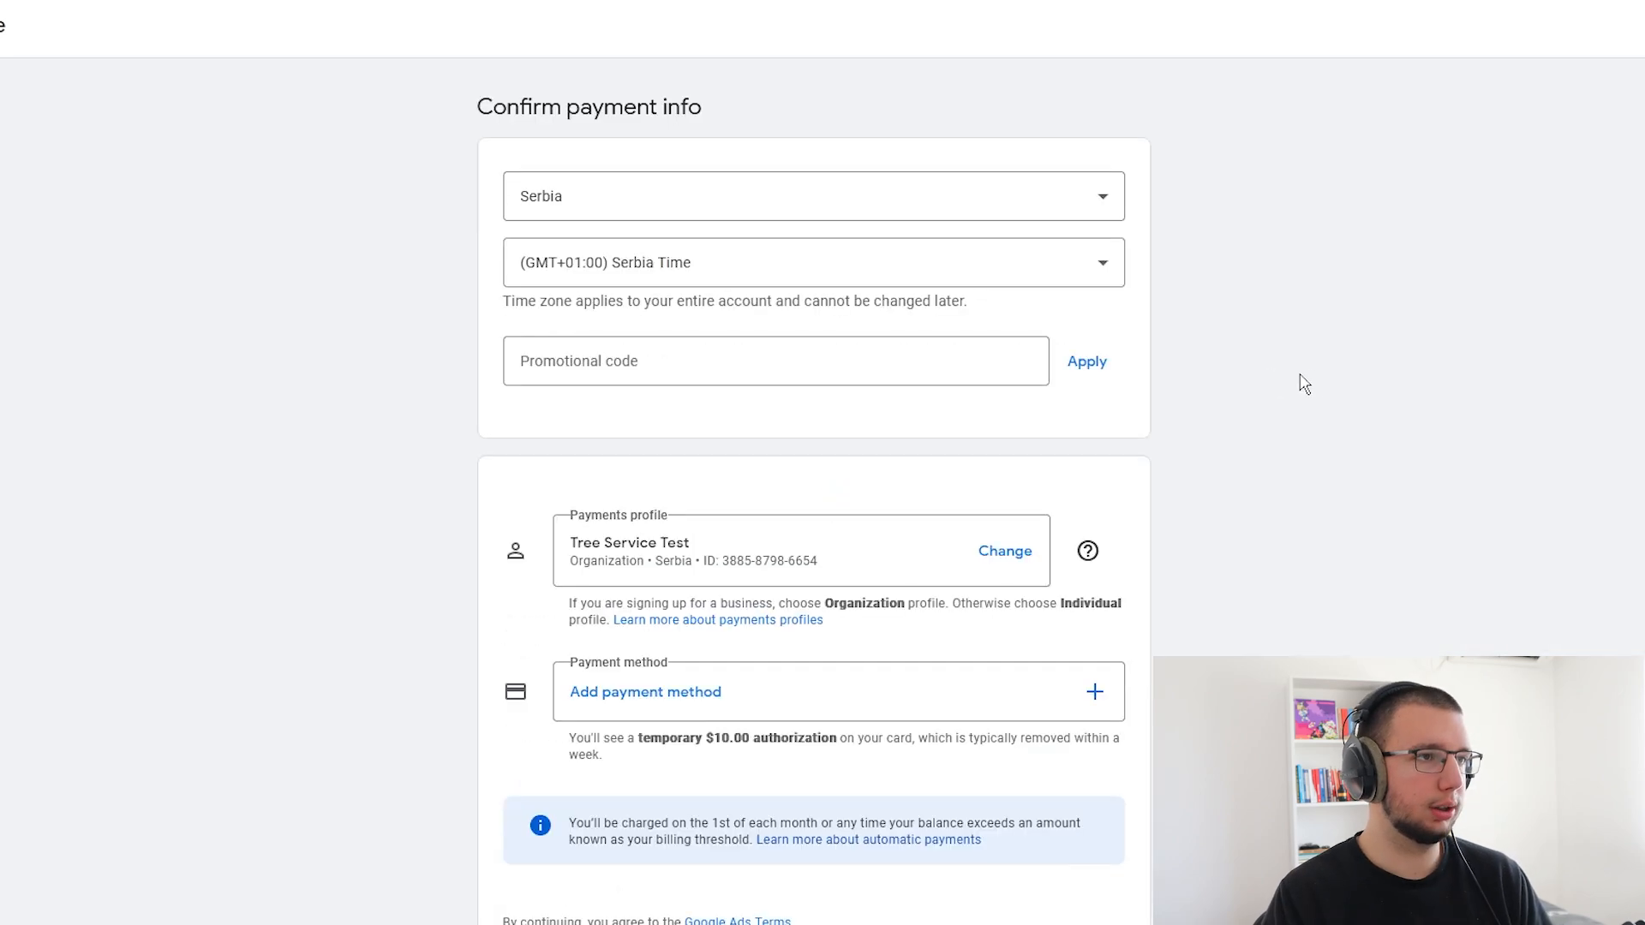
pyautogui.scroll(-6, 853, 365)
pyautogui.scroll(6, 1083, 566)
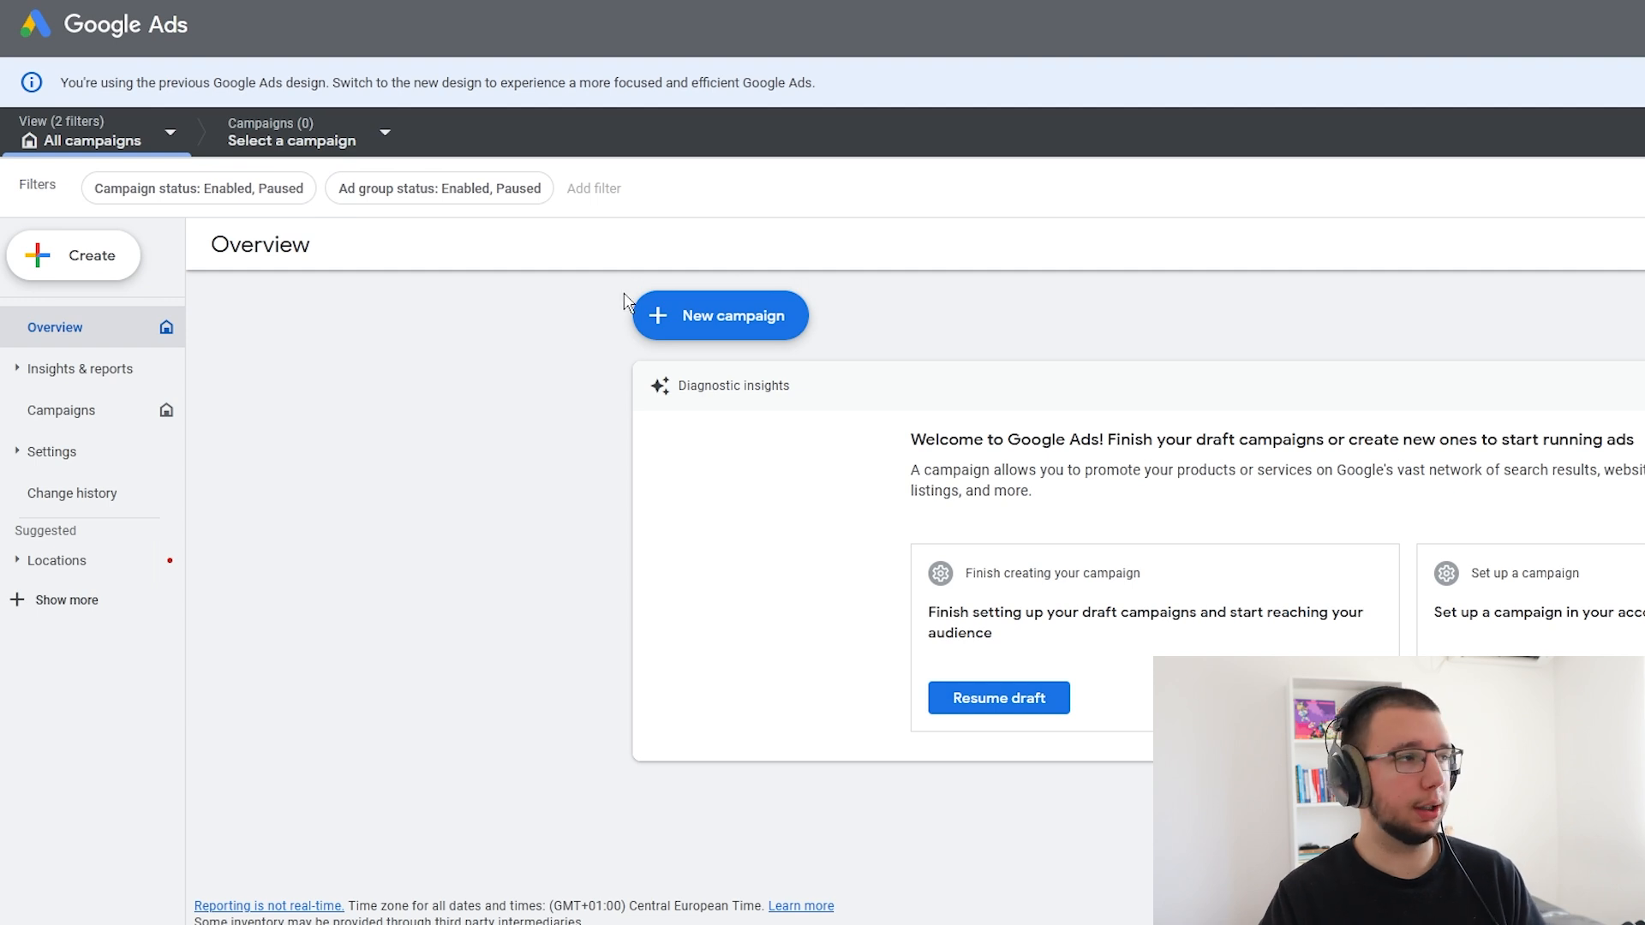
# - Create a new campaign with the Leads objective and choose Search as its campaign type
pyautogui.click(107, 261)
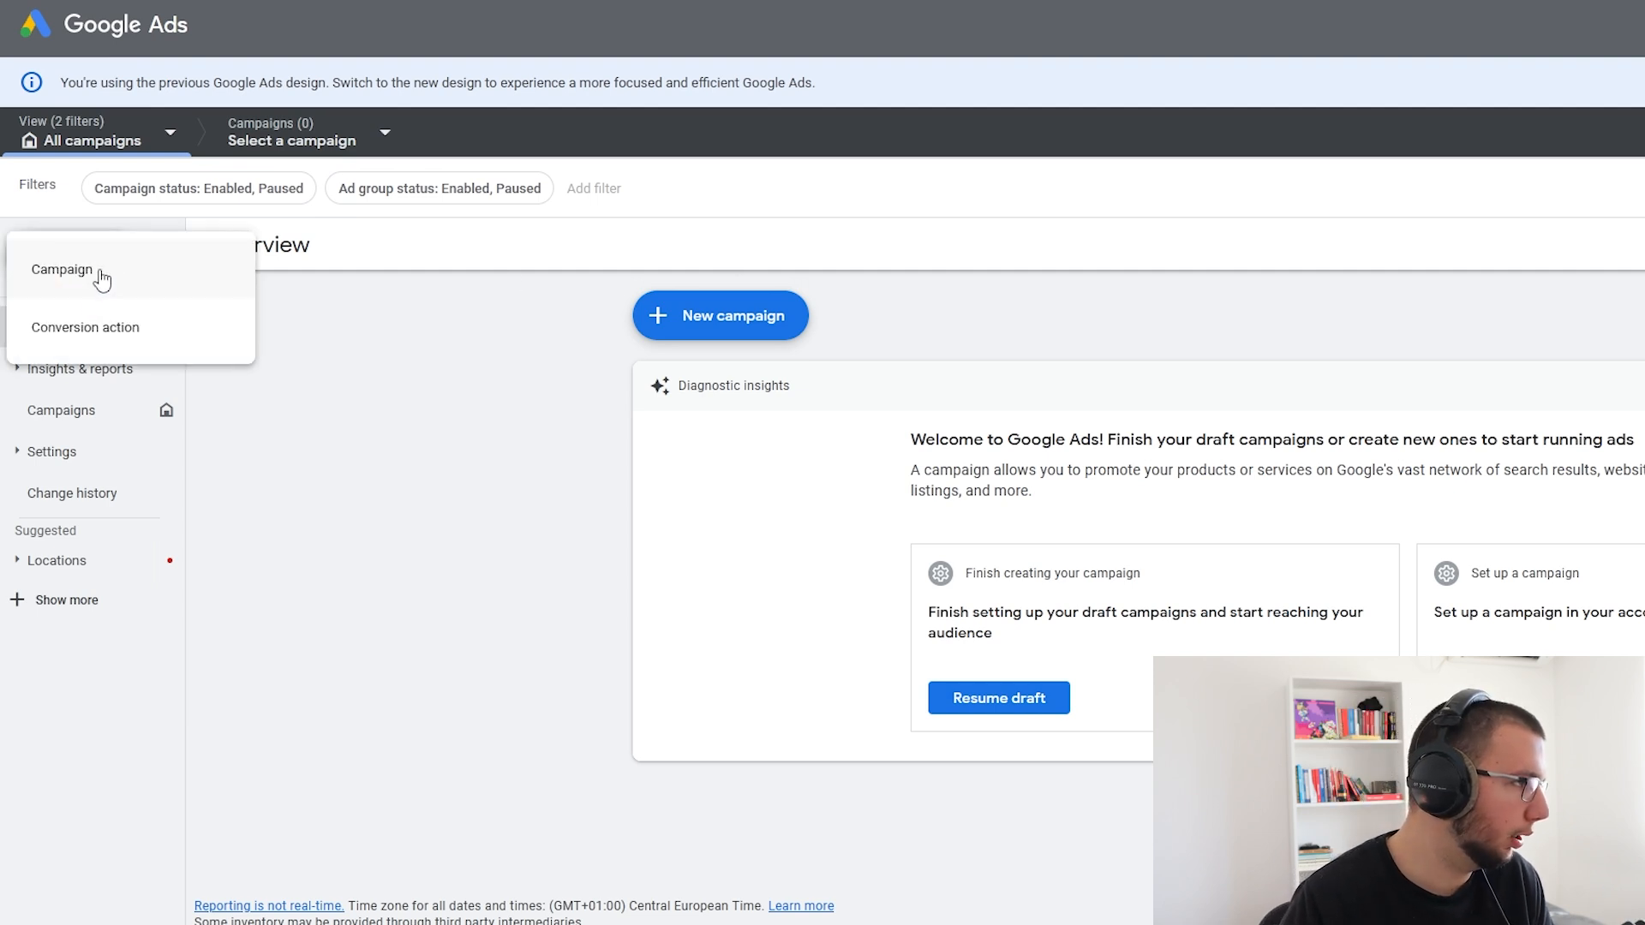
pyautogui.click(99, 274)
pyautogui.click(823, 424)
pyautogui.scroll(-3, 842, 403)
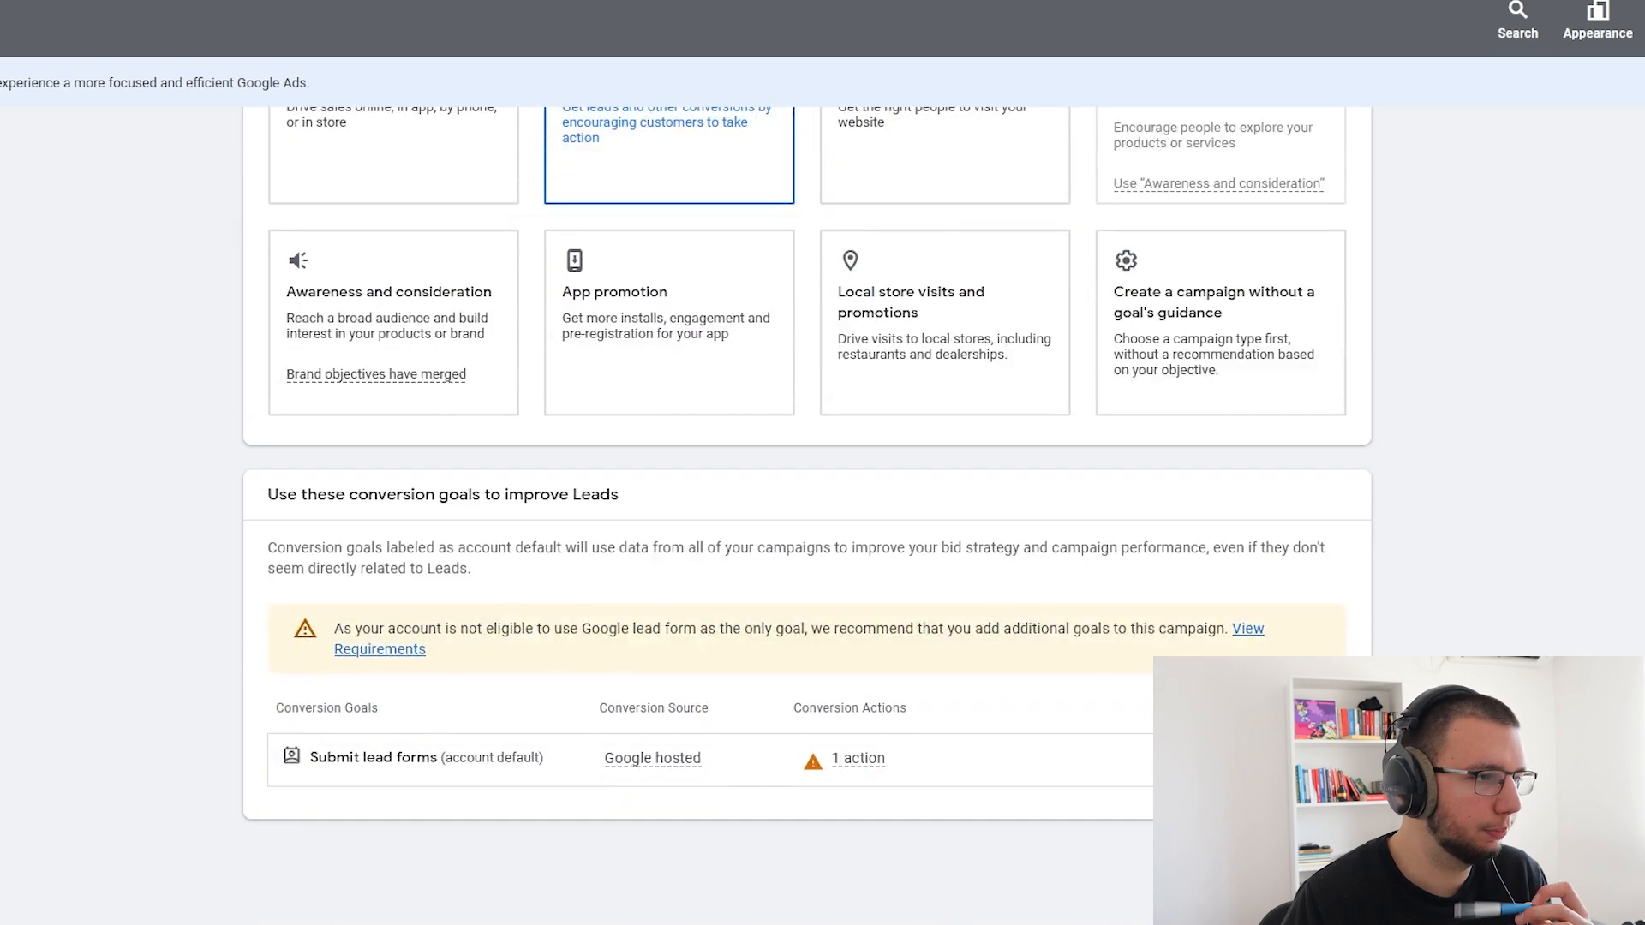
pyautogui.scroll(-6, 412, 709)
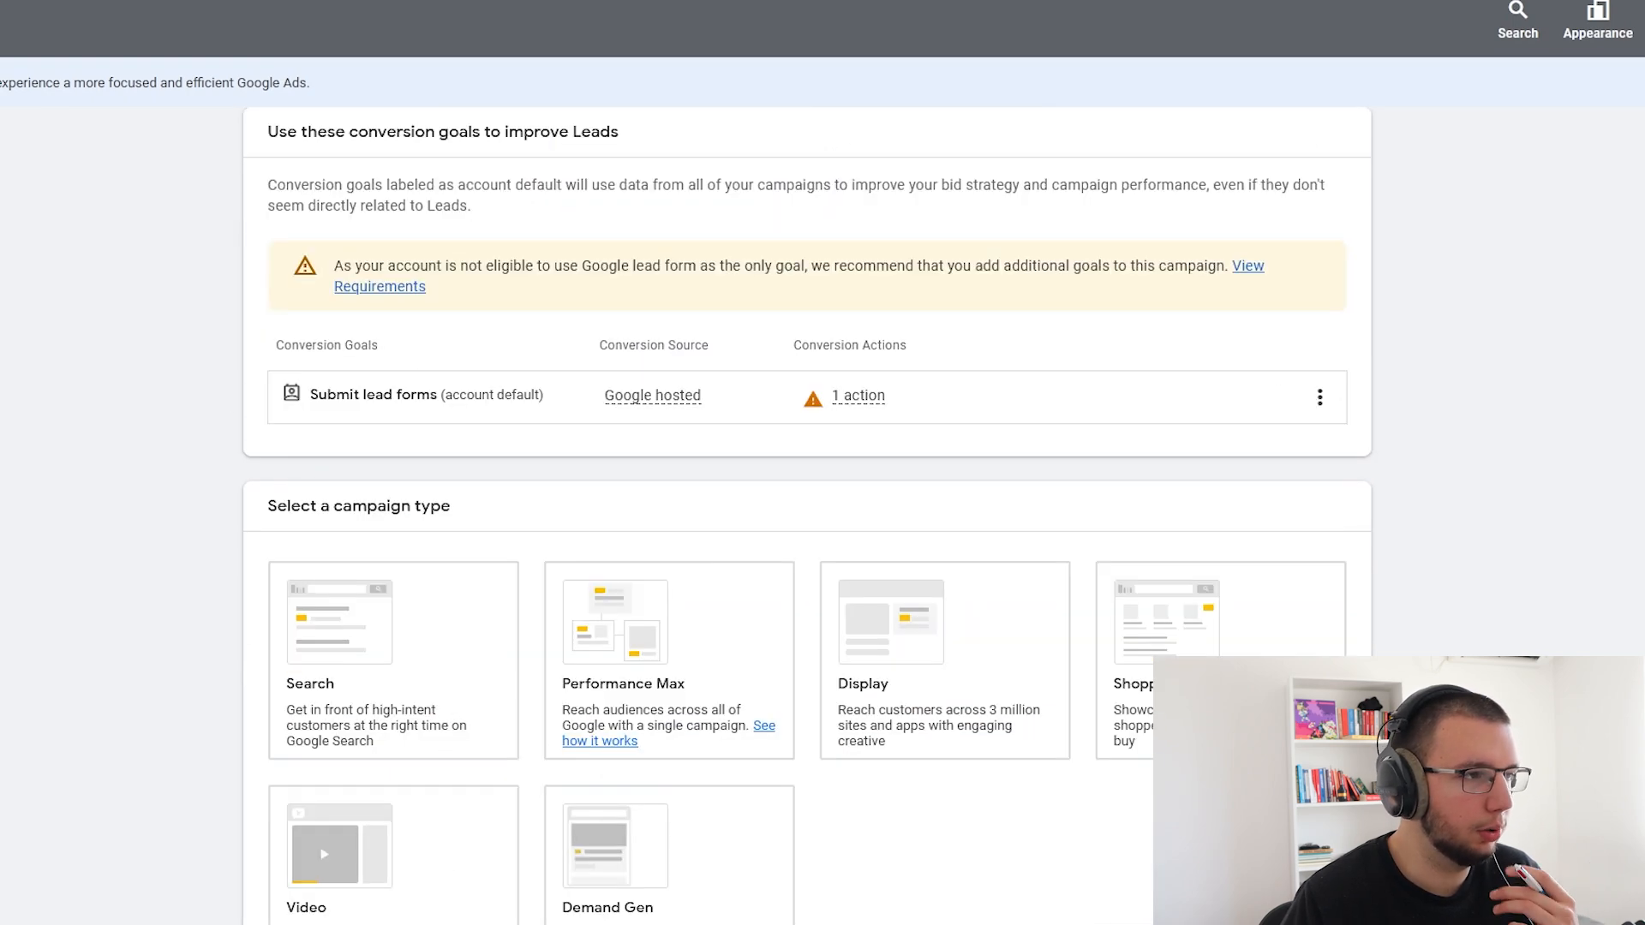
pyautogui.click(347, 423)
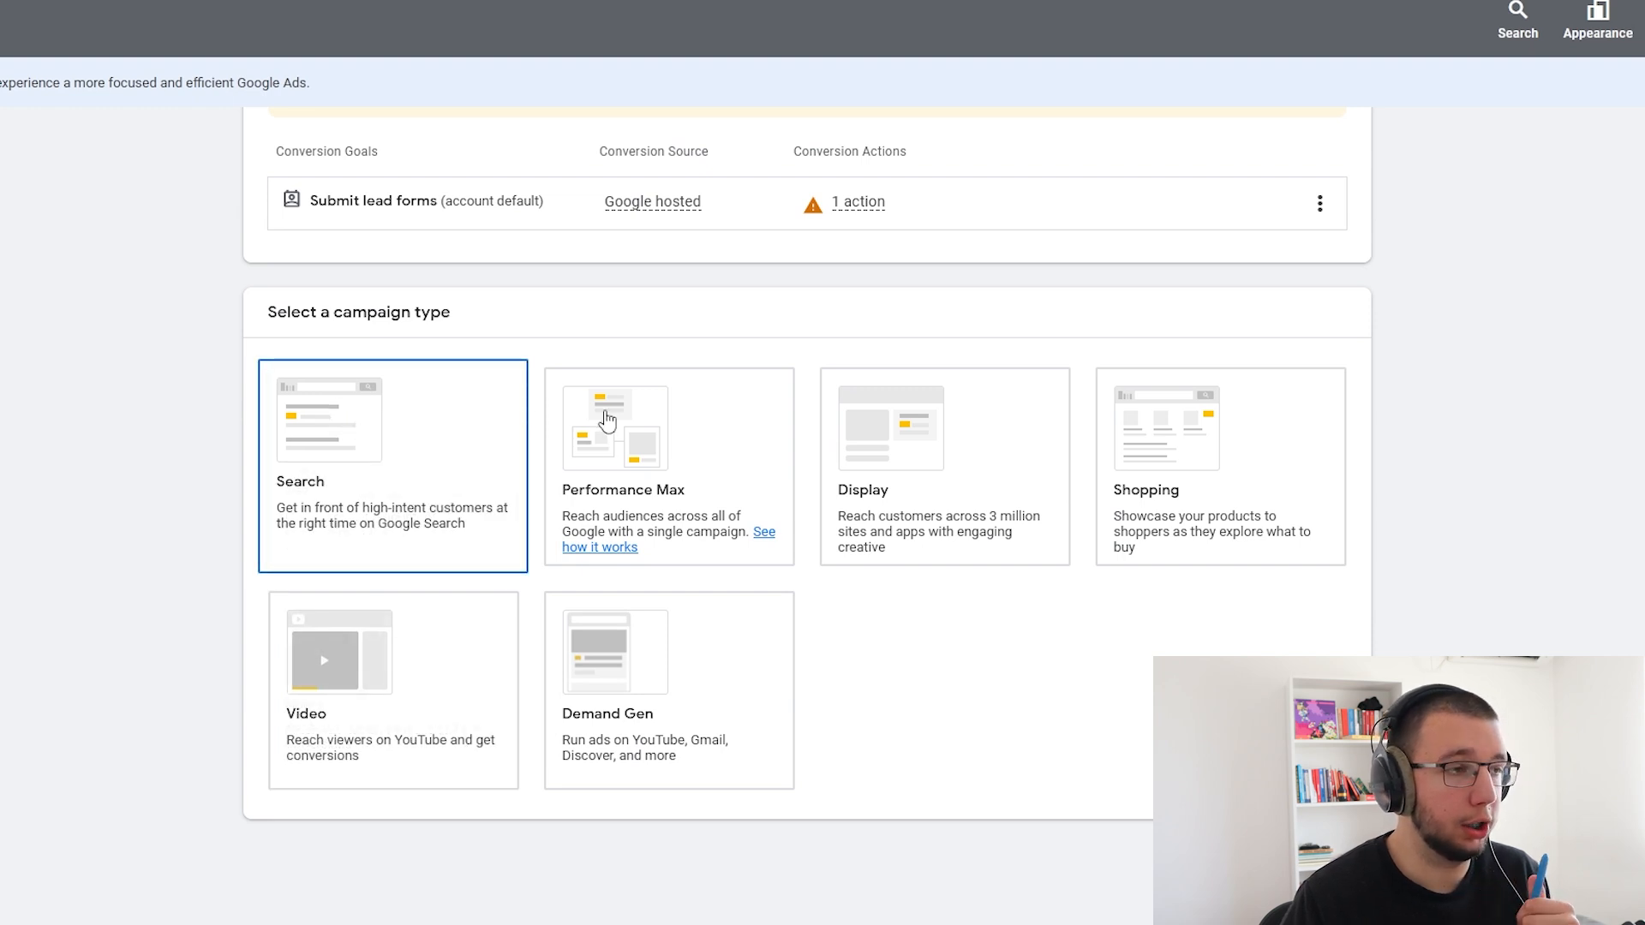
pyautogui.click(608, 424)
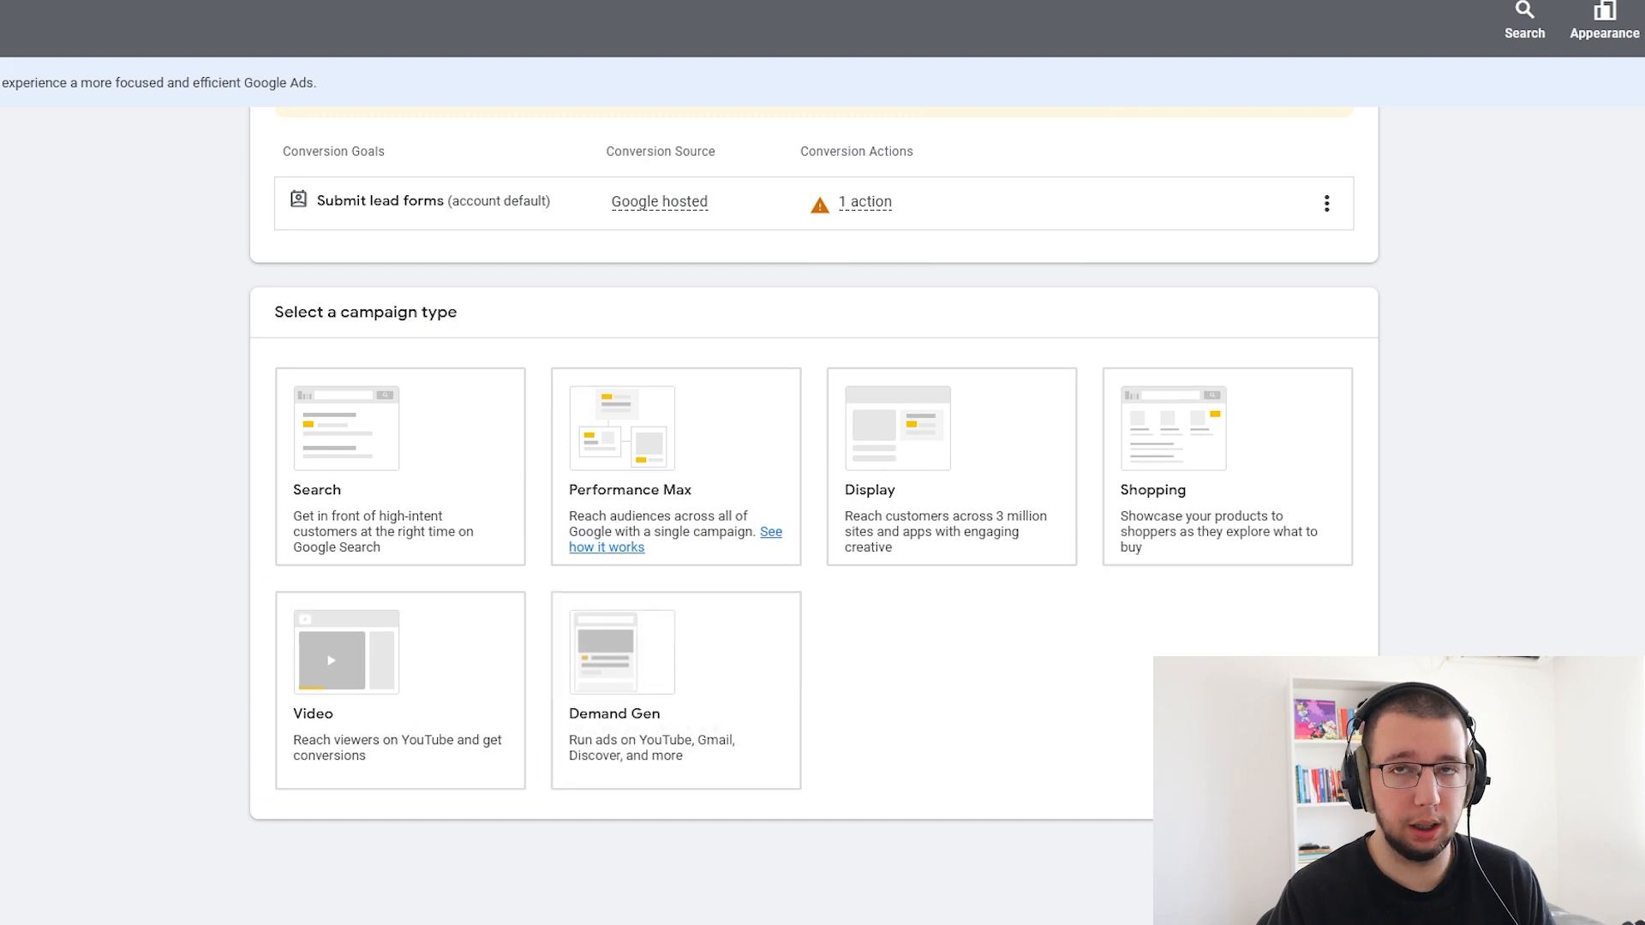
pyautogui.click(414, 466)
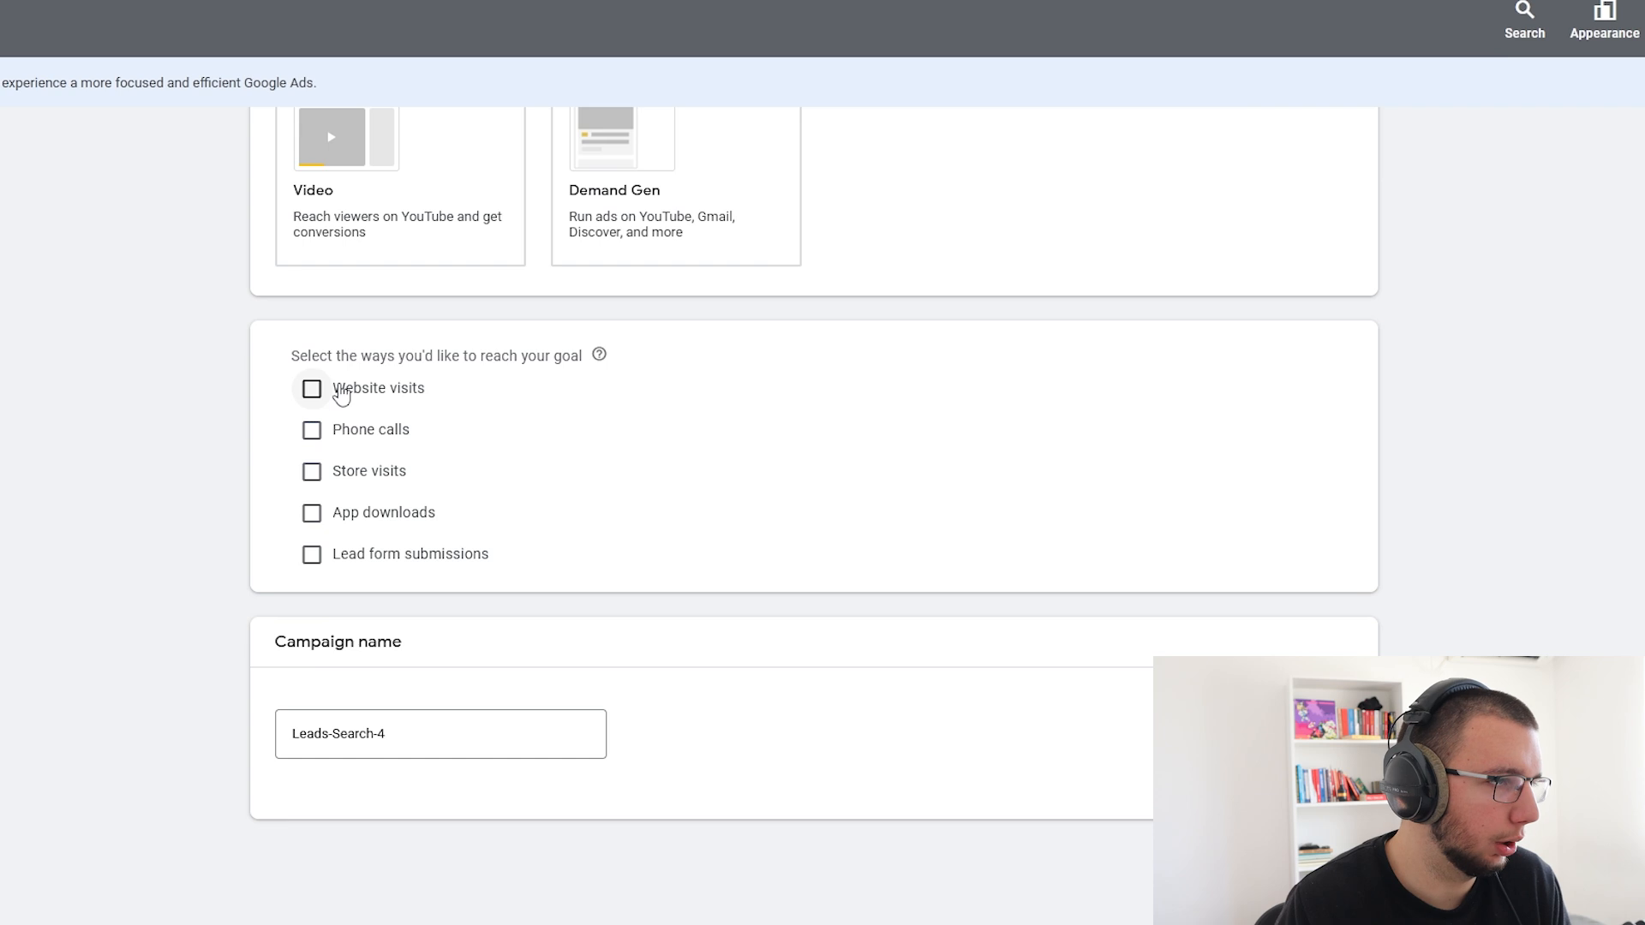
# - Select website visits and phone calls as the ways to reach the campaign goal
pyautogui.click(338, 392)
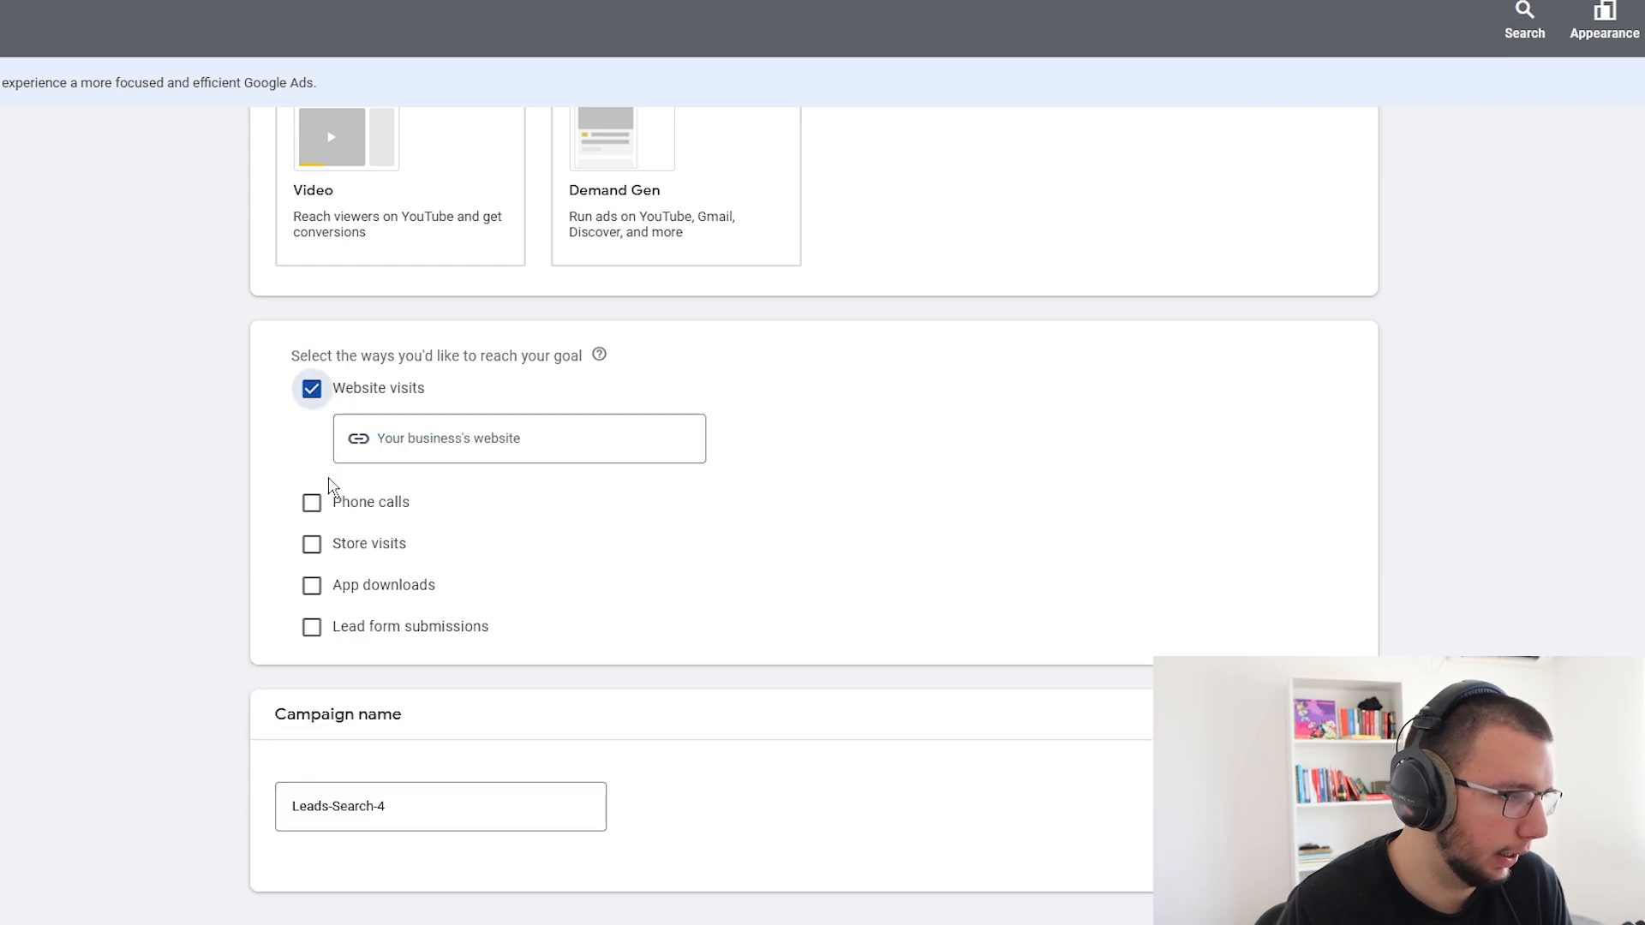
pyautogui.click(317, 501)
pyautogui.click(539, 438)
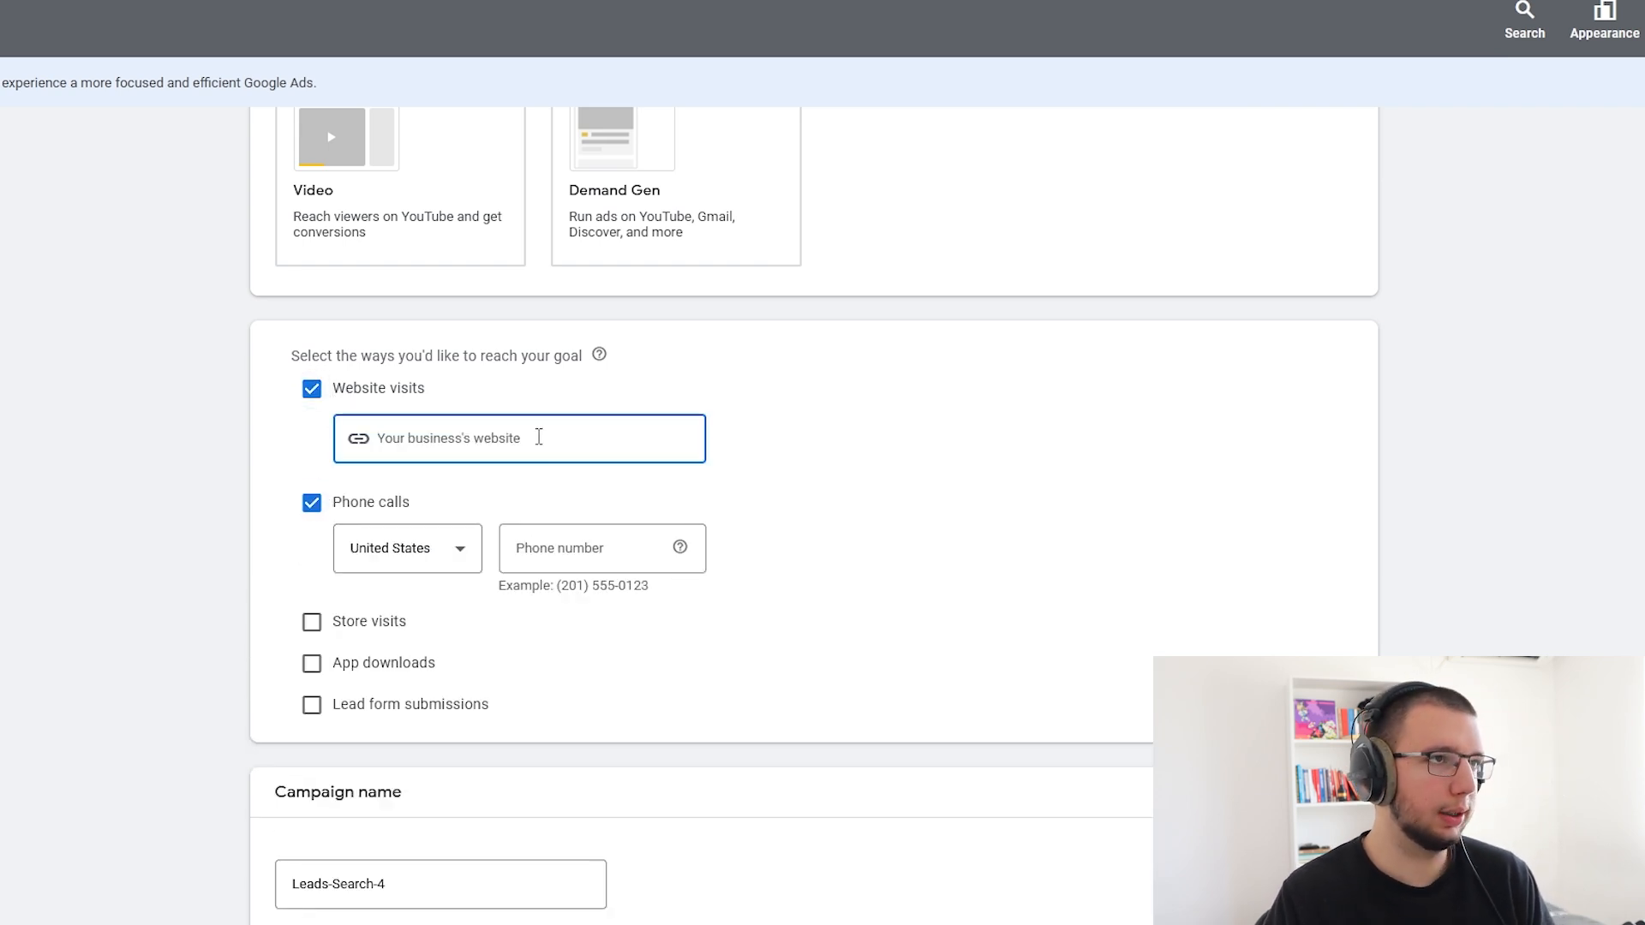
pyautogui.click(826, 196)
pyautogui.click(534, 455)
pyautogui.click(825, 208)
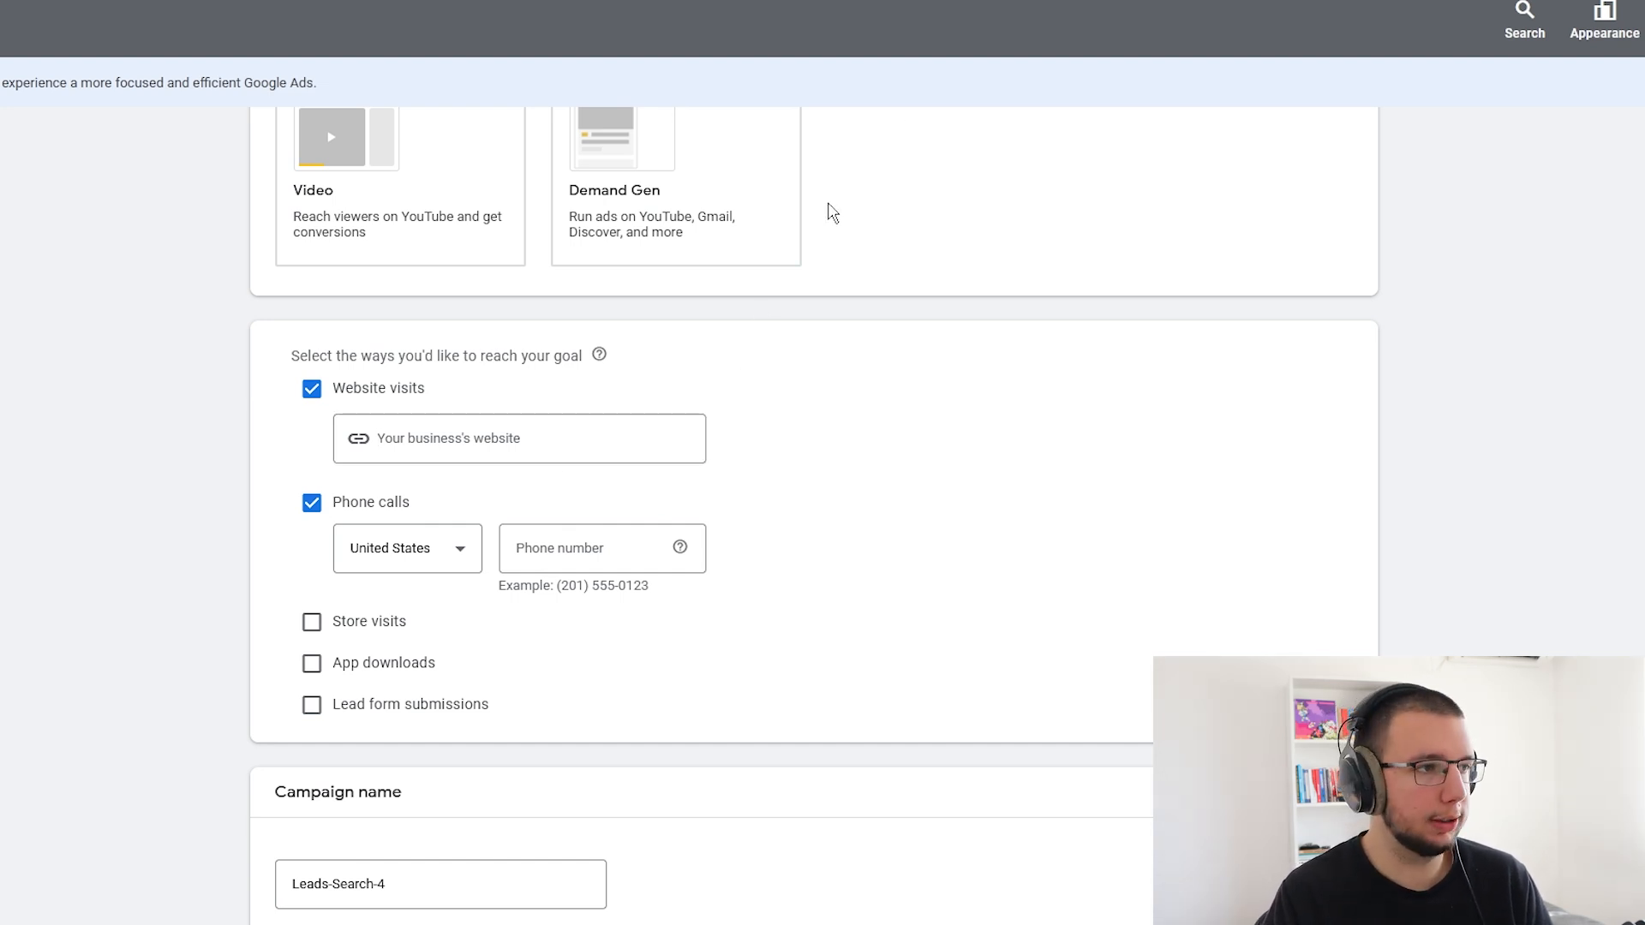
# - Copy the YouTube channel's URL from the neighbouring browser tab and enter it as the business's website
pyautogui.hotkey('ctrl', 'Tab')
pyautogui.hotkey('ctrl', 'l')
pyautogui.hotkey('ctrl', 'c')
pyautogui.hotkey('ctrl', 'shift', 'Tab')
pyautogui.click(576, 434)
pyautogui.hotkey('ctrl', 'v')
pyautogui.click(973, 422)
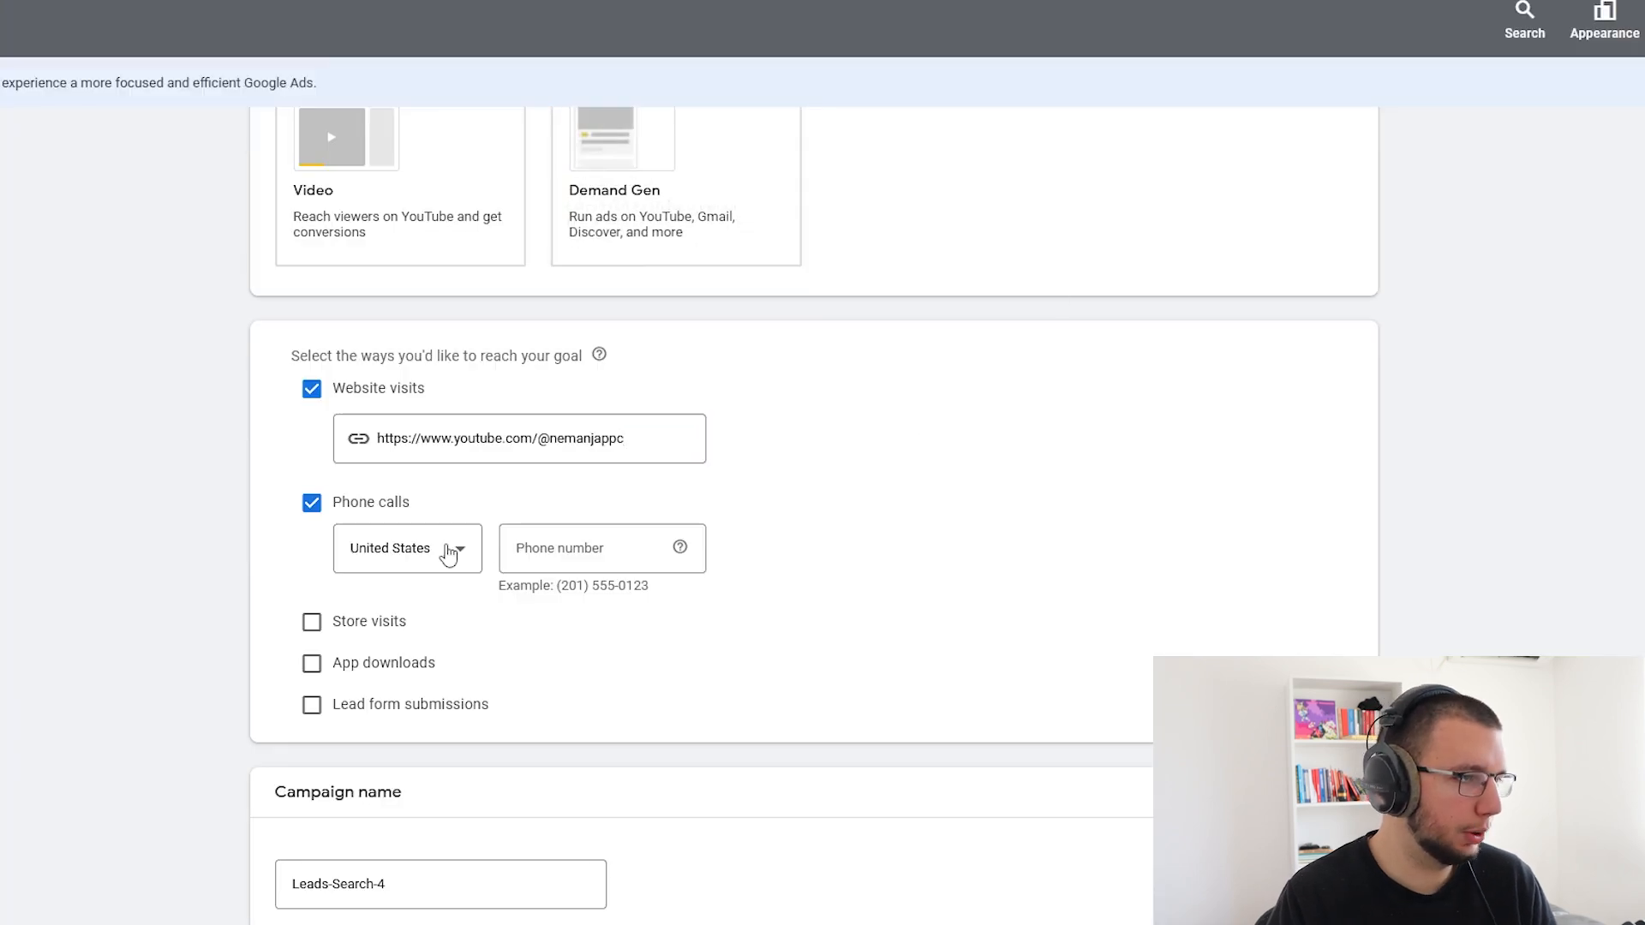
# - Keep Leads-Search-4 as the campaign name, leave the phone number empty, and start a new campaign instead of finishing a saved draft
pyautogui.scroll(-2, 499, 558)
pyautogui.click(600, 397)
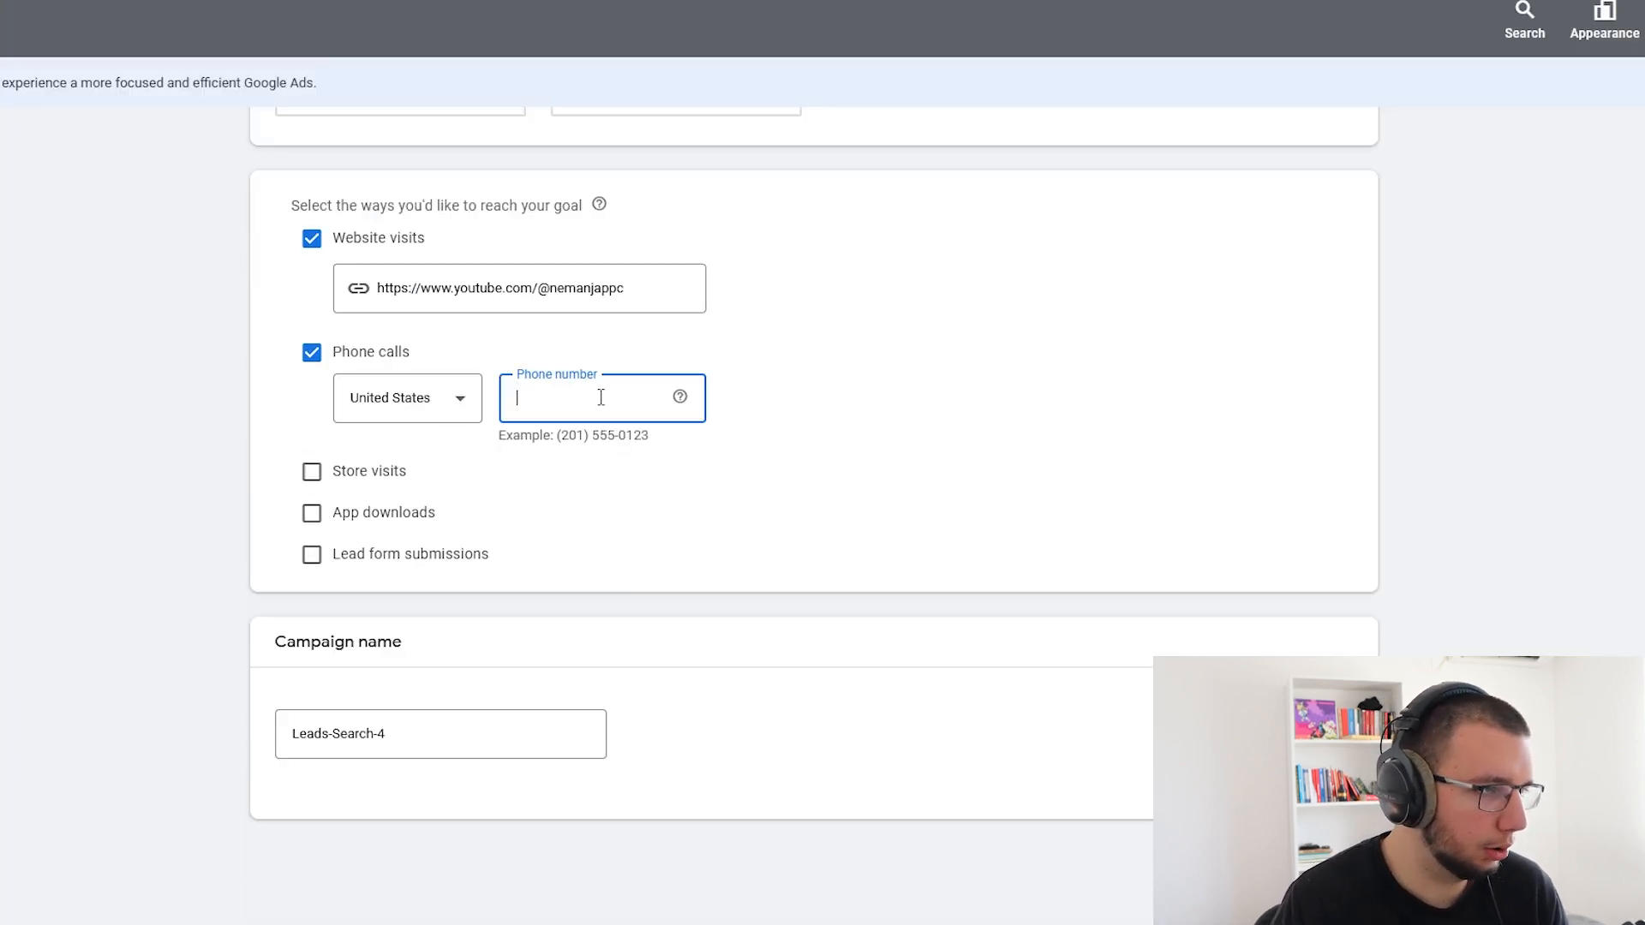
pyautogui.moveTo(305, 665); pyautogui.dragTo(411, 654)
pyautogui.click(409, 734)
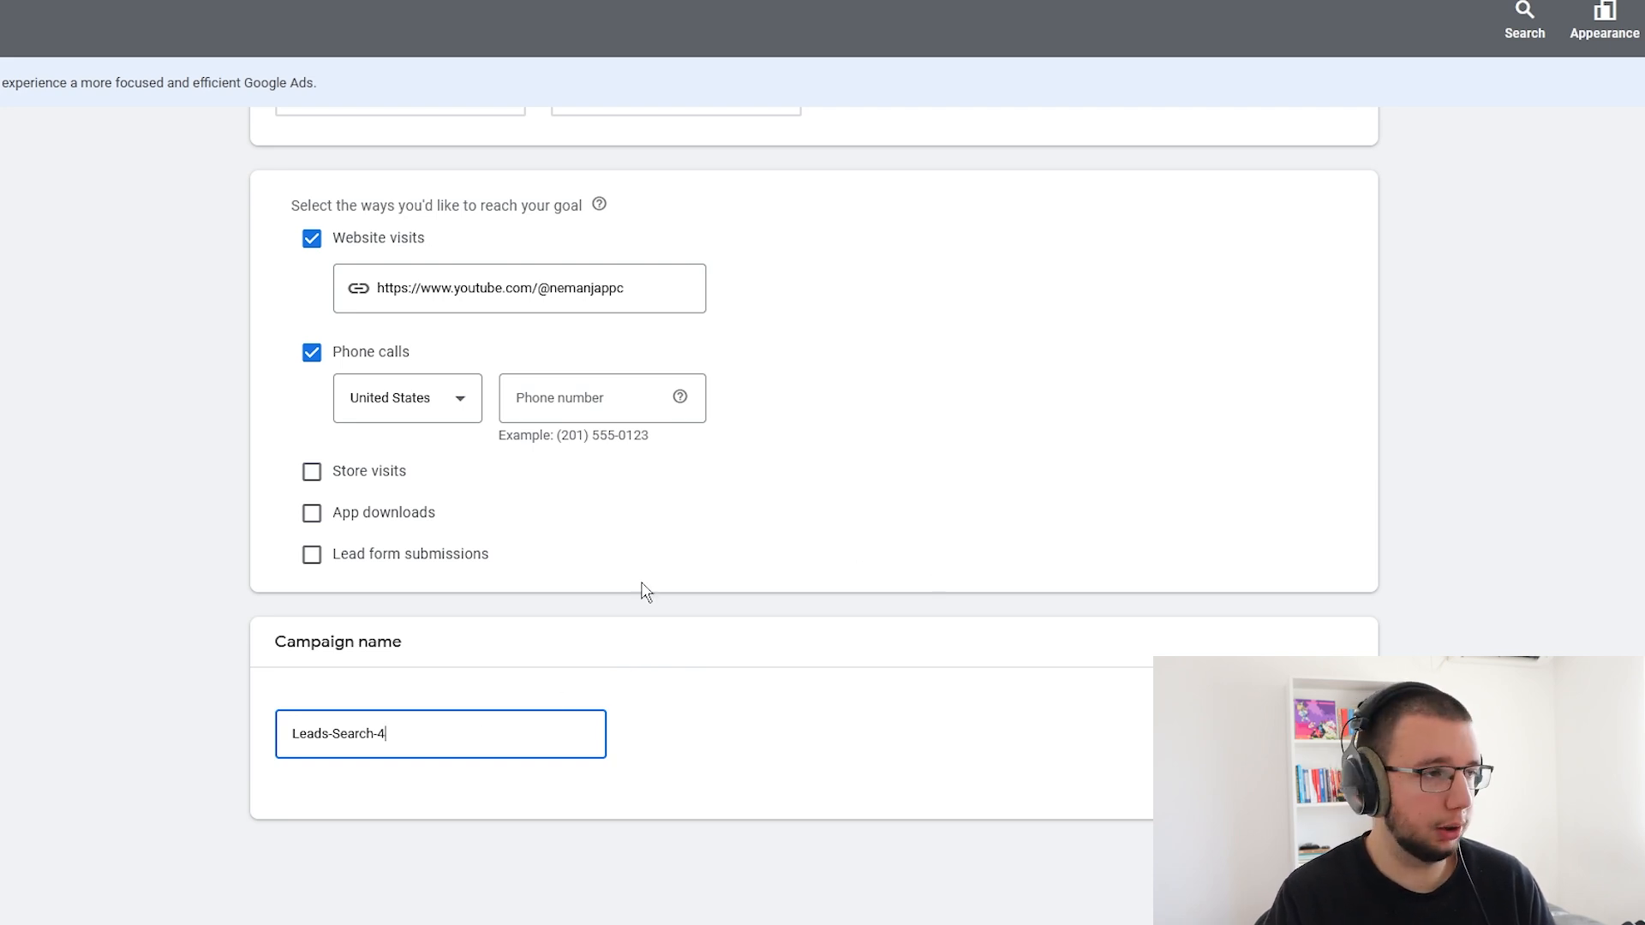
pyautogui.tripleClick(436, 730)
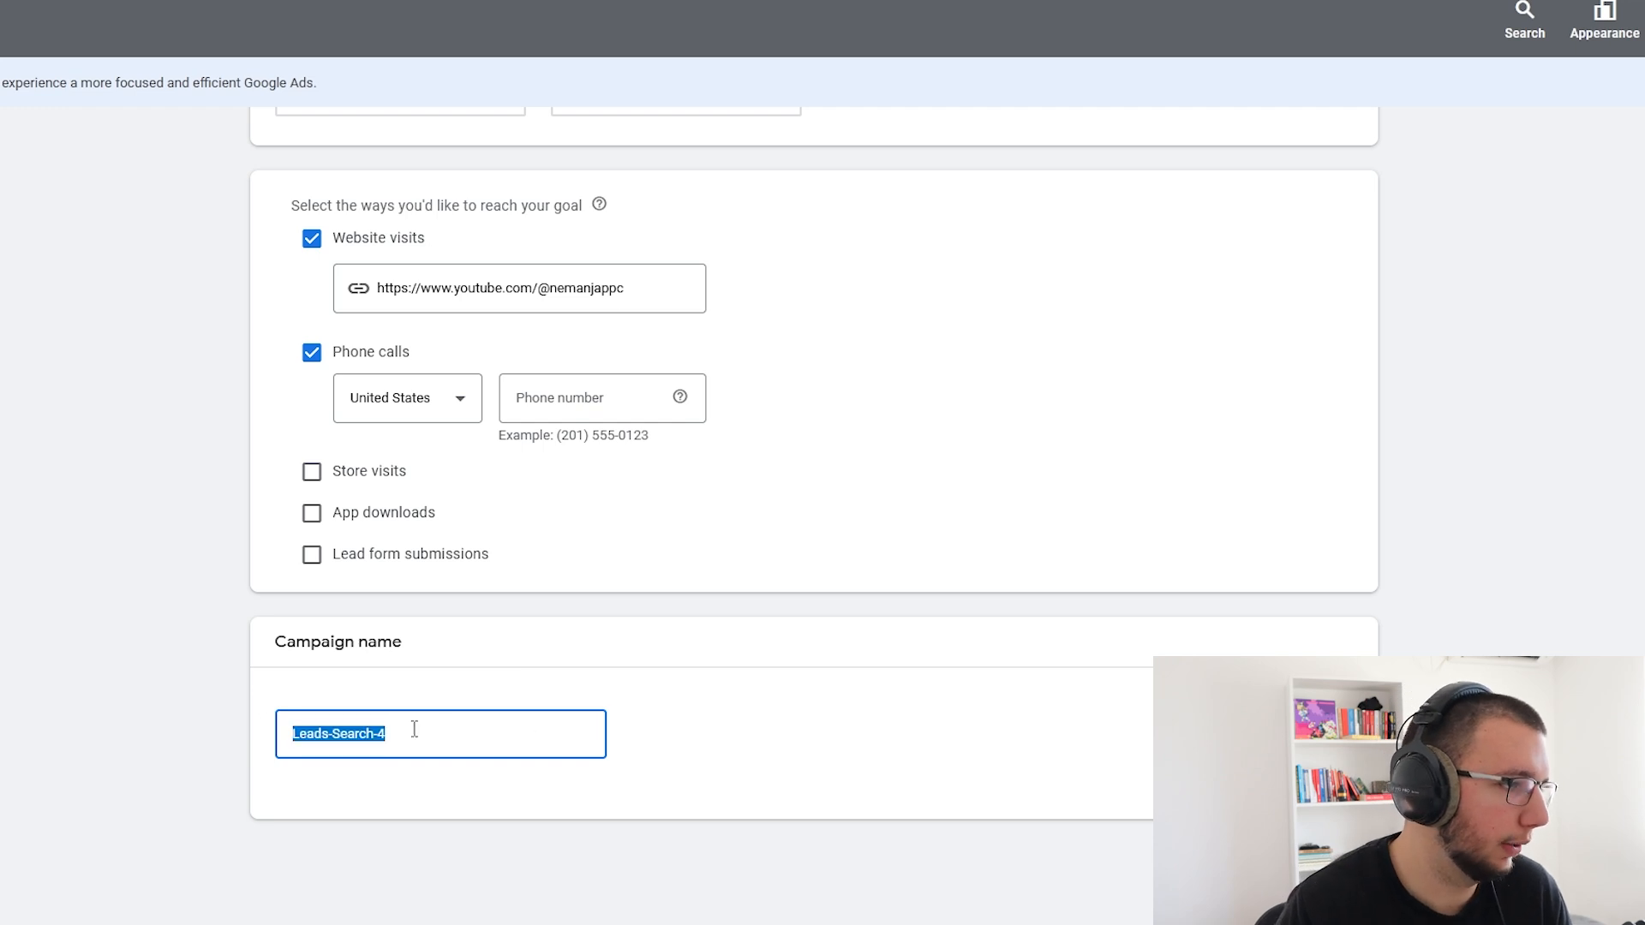
pyautogui.click(719, 728)
pyautogui.click(1333, 867)
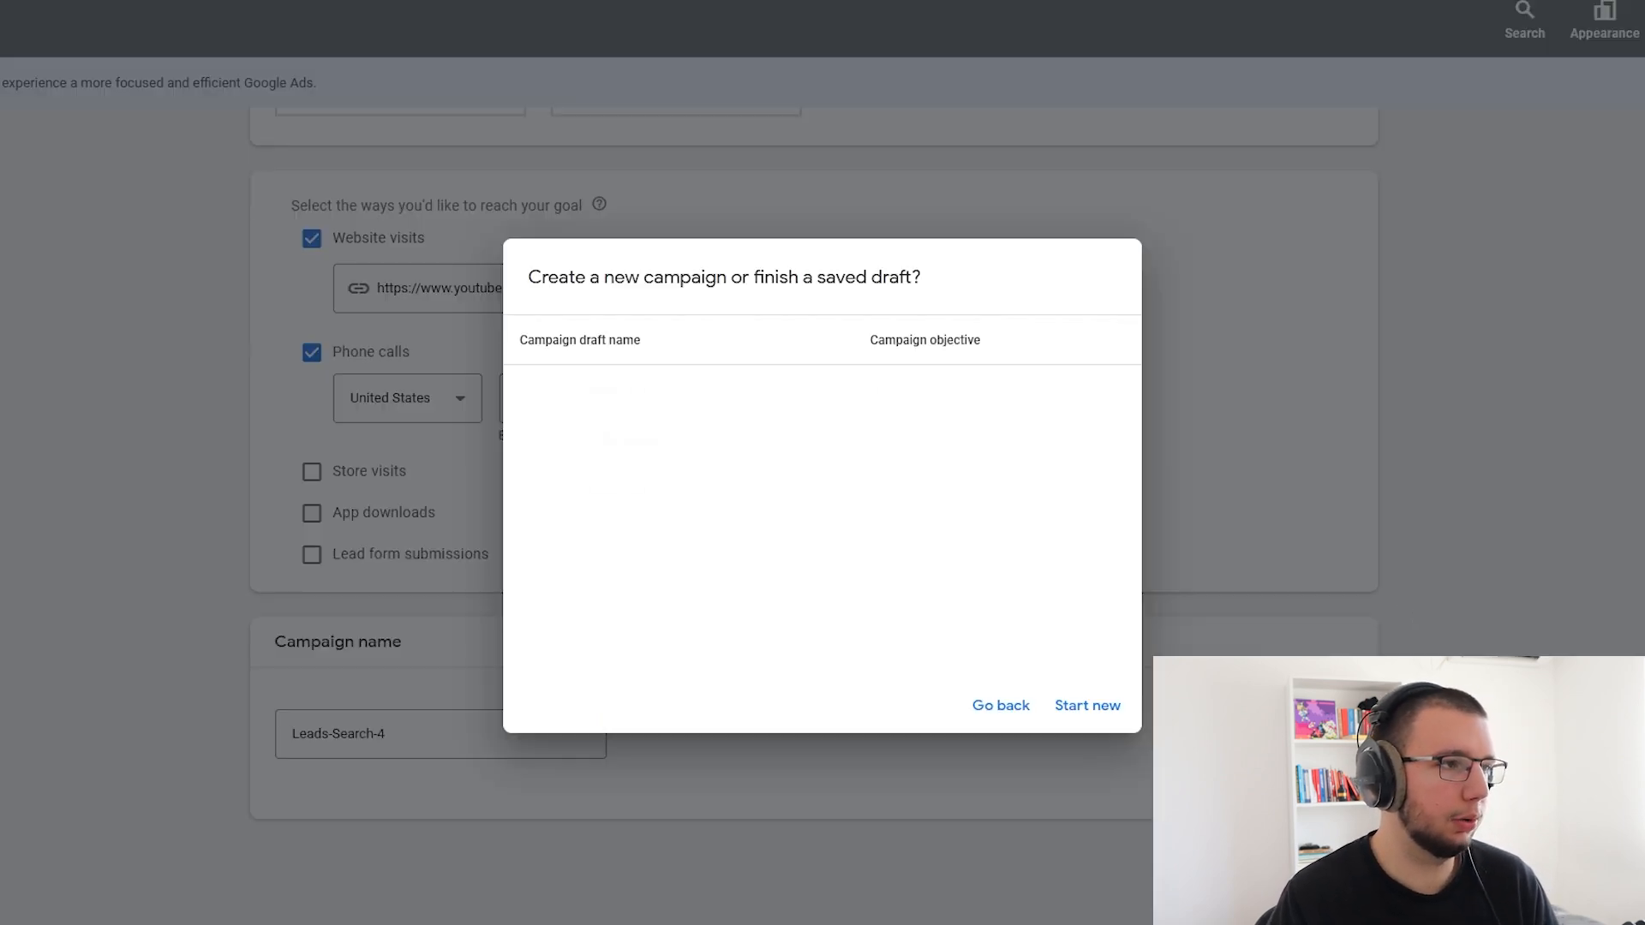
pyautogui.click(1101, 706)
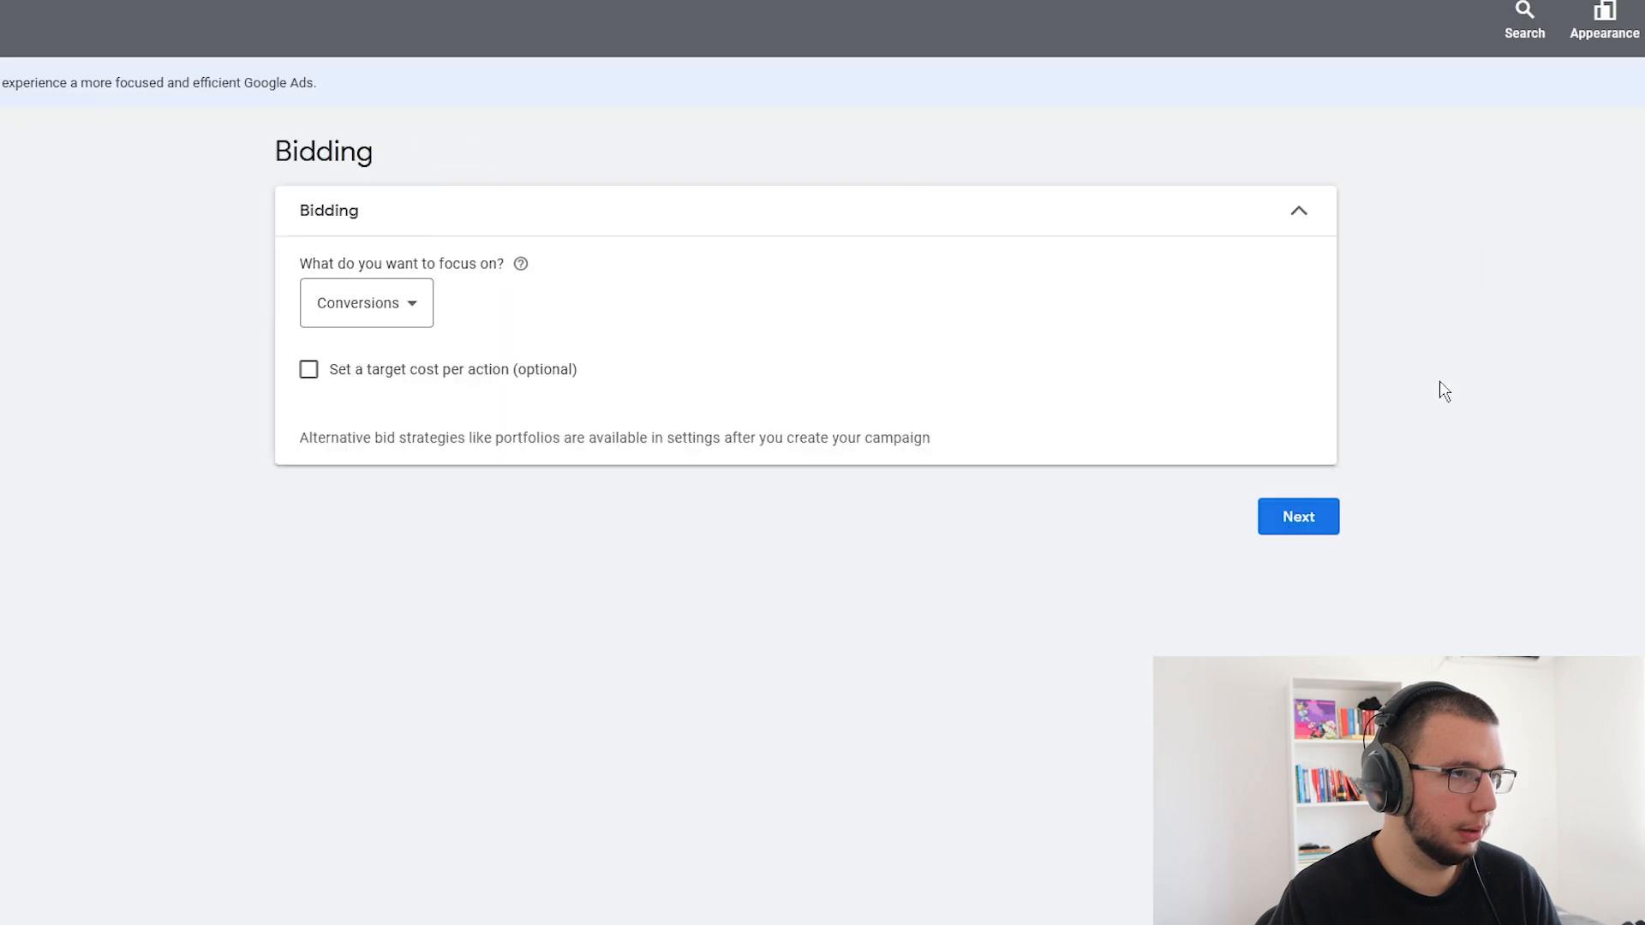
pyautogui.doubleClick(364, 140)
pyautogui.doubleClick(369, 142)
pyautogui.click(195, 163)
pyautogui.click(227, 131)
pyautogui.doubleClick(364, 153)
pyautogui.click(384, 174)
pyautogui.click(202, 172)
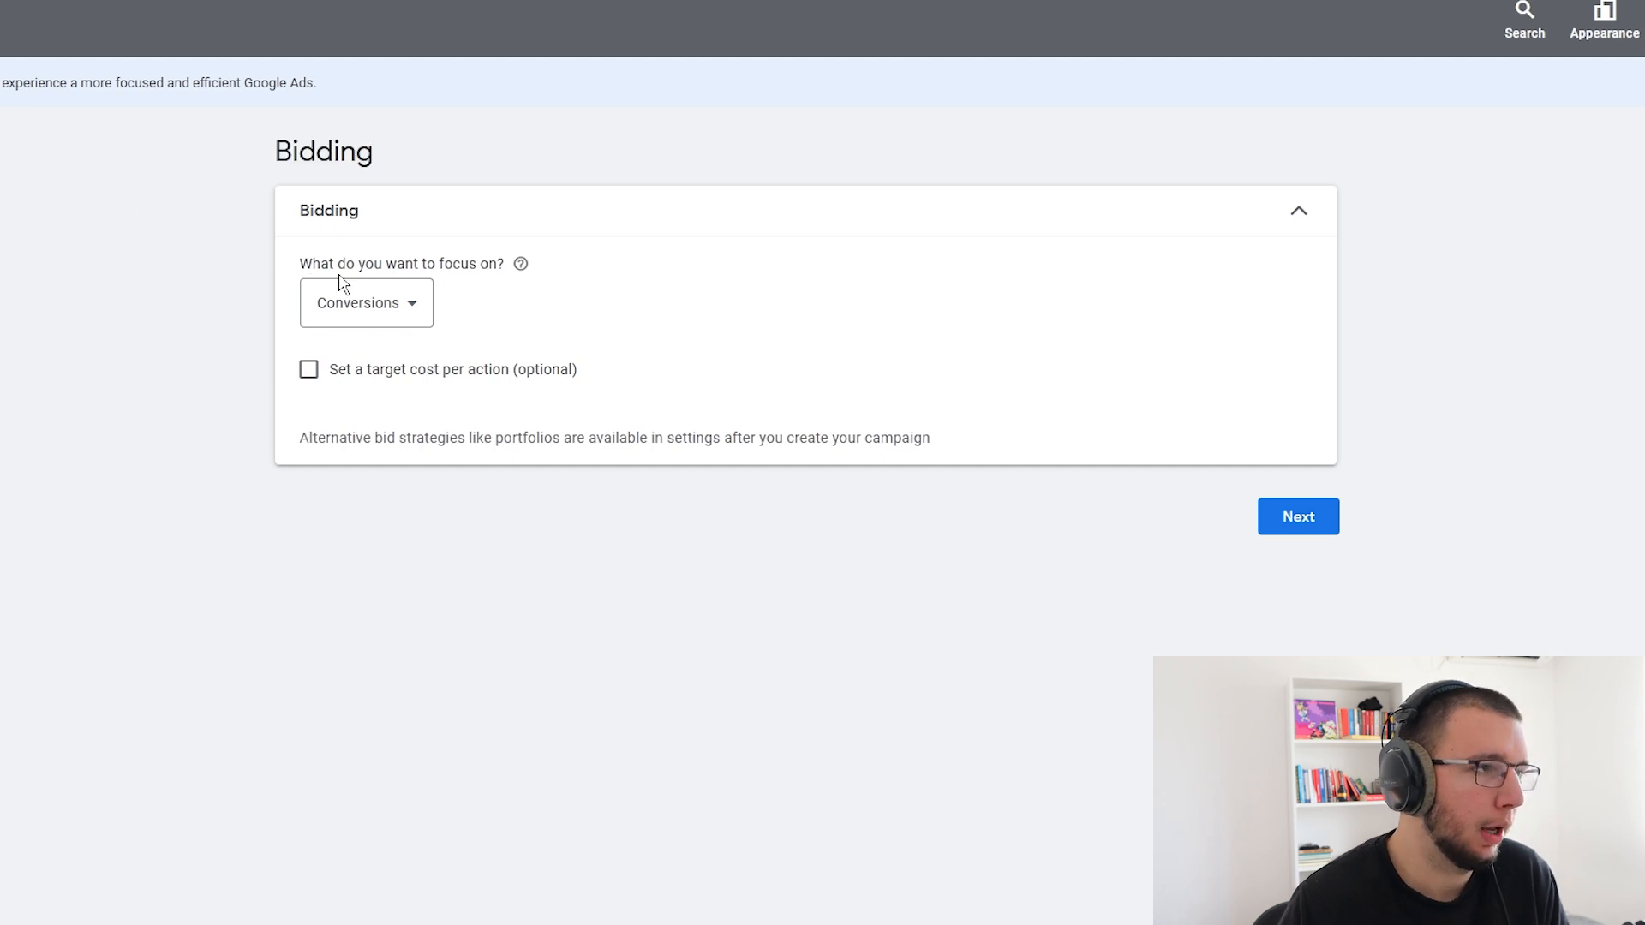
# - Review the options for the bidding focus, keeping Conversions selected
pyautogui.moveTo(301, 264); pyautogui.dragTo(487, 265)
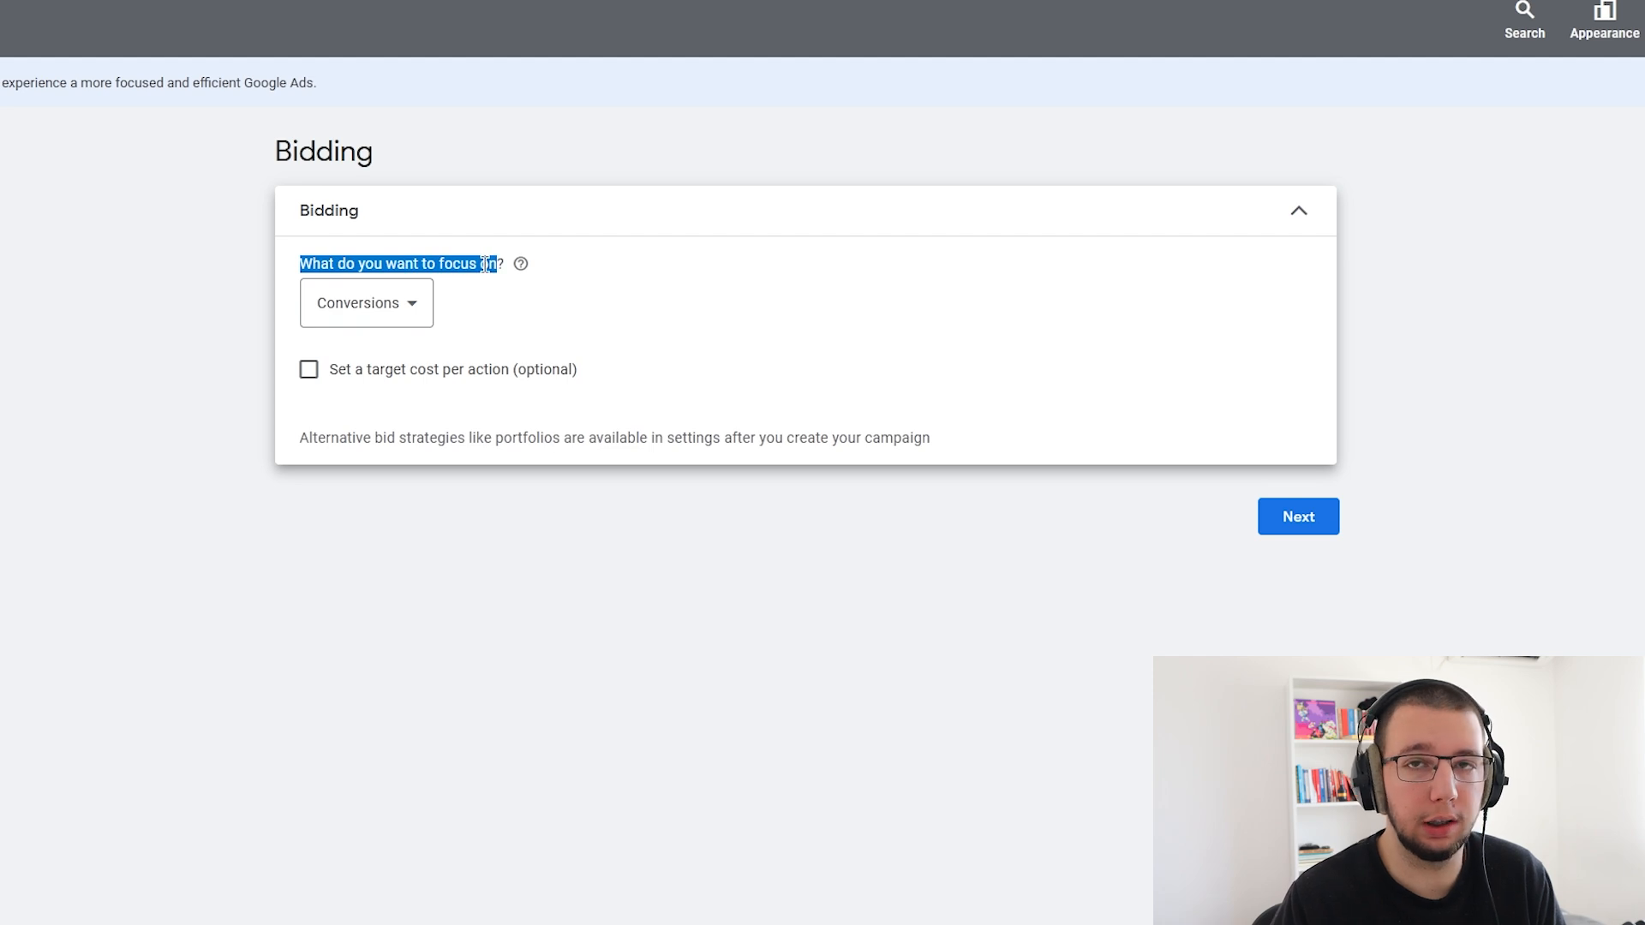
pyautogui.click(378, 302)
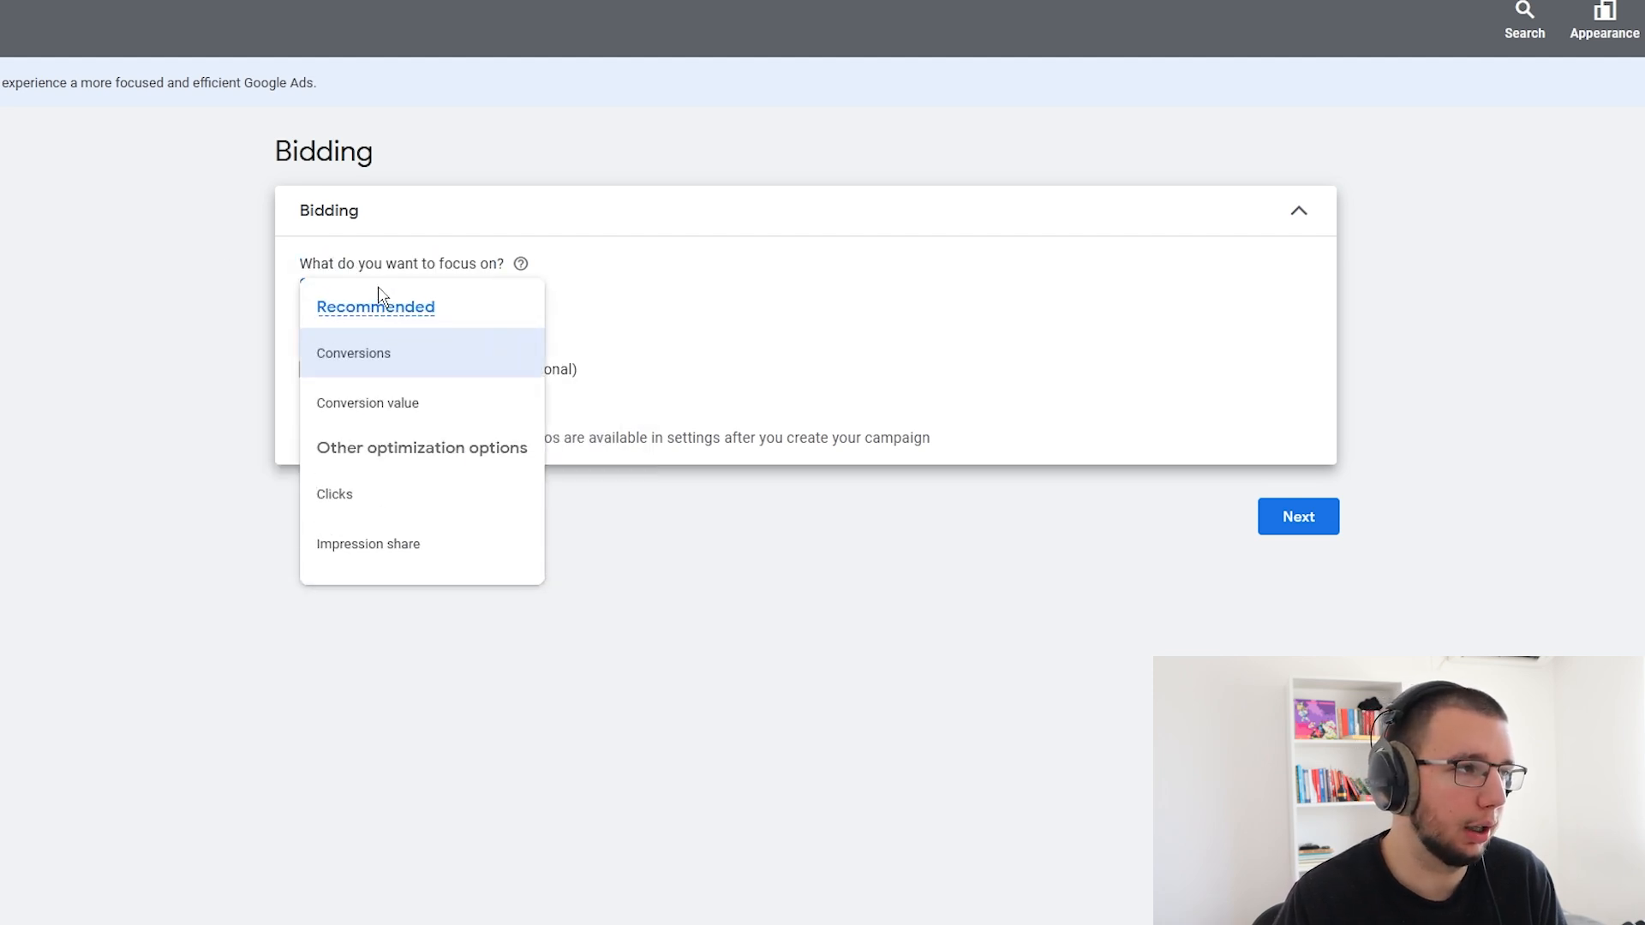
pyautogui.click(441, 363)
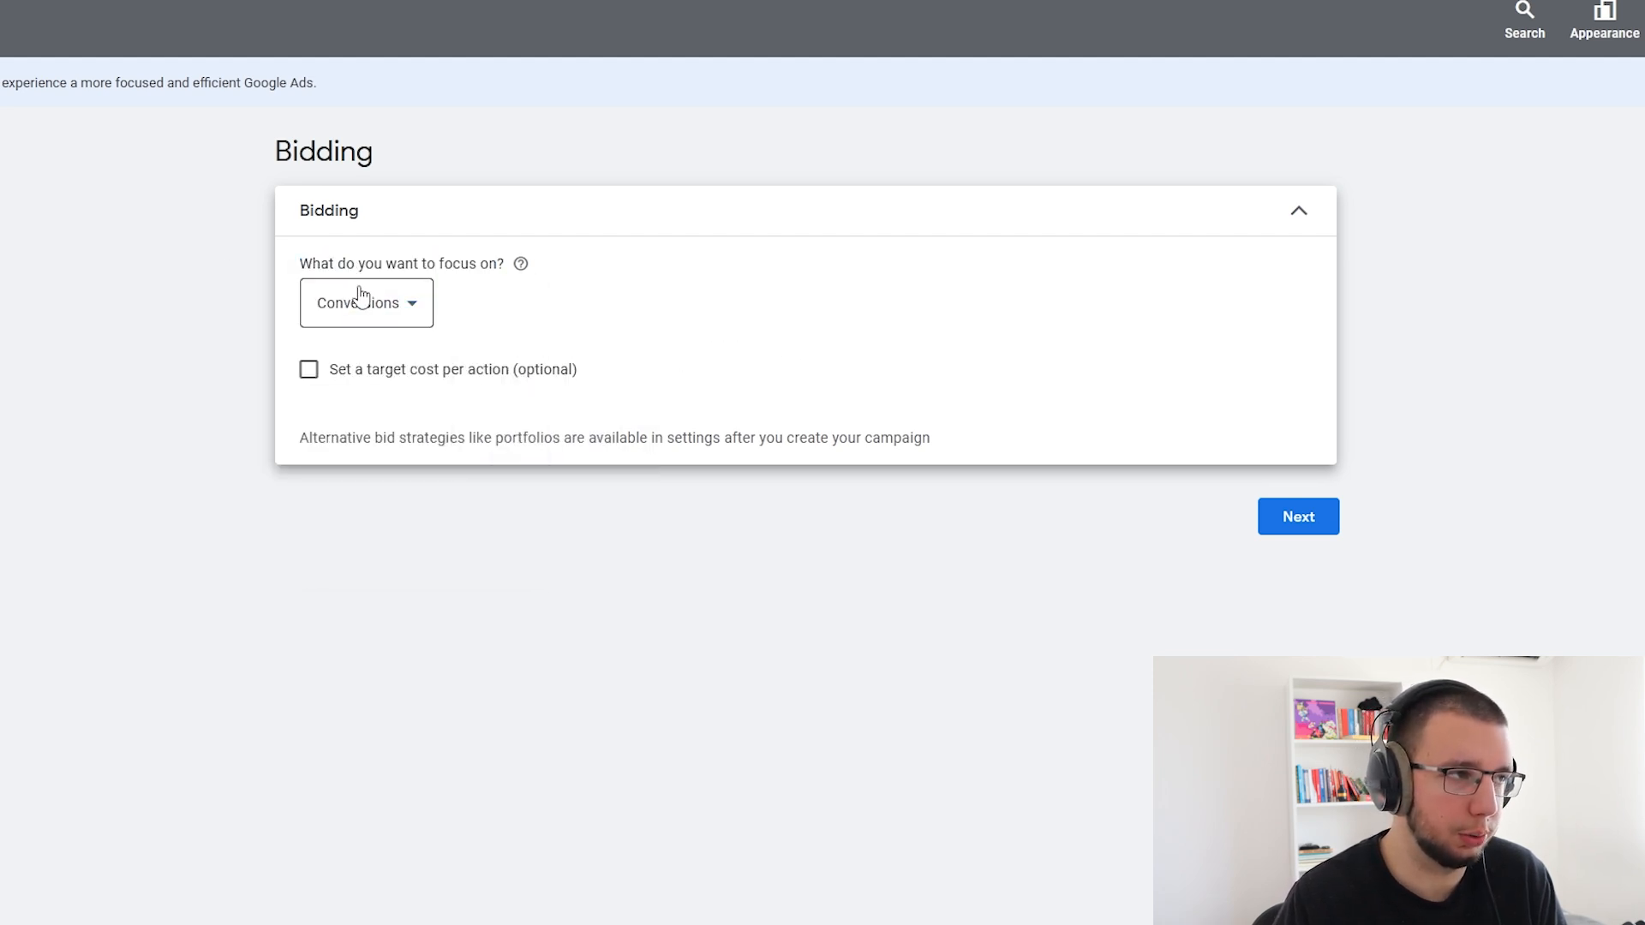
pyautogui.click(367, 315)
pyautogui.click(349, 360)
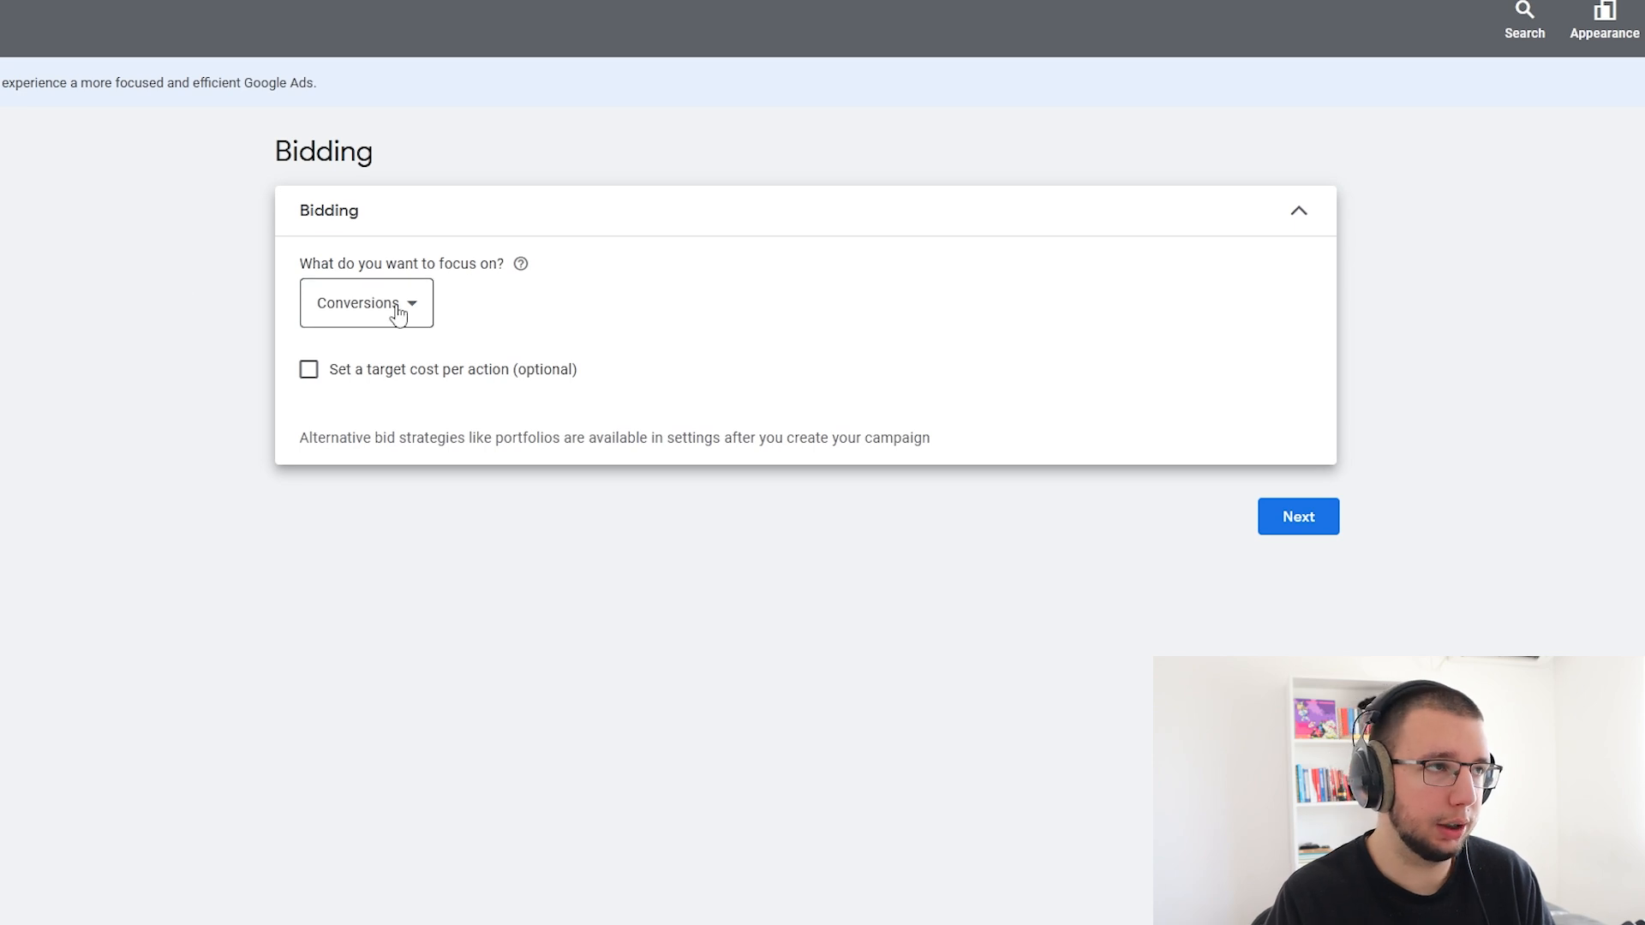
# - Set the bidding focus to Clicks without a maximum cost per click bid limit, and continue to the campaign settings
pyautogui.click(339, 304)
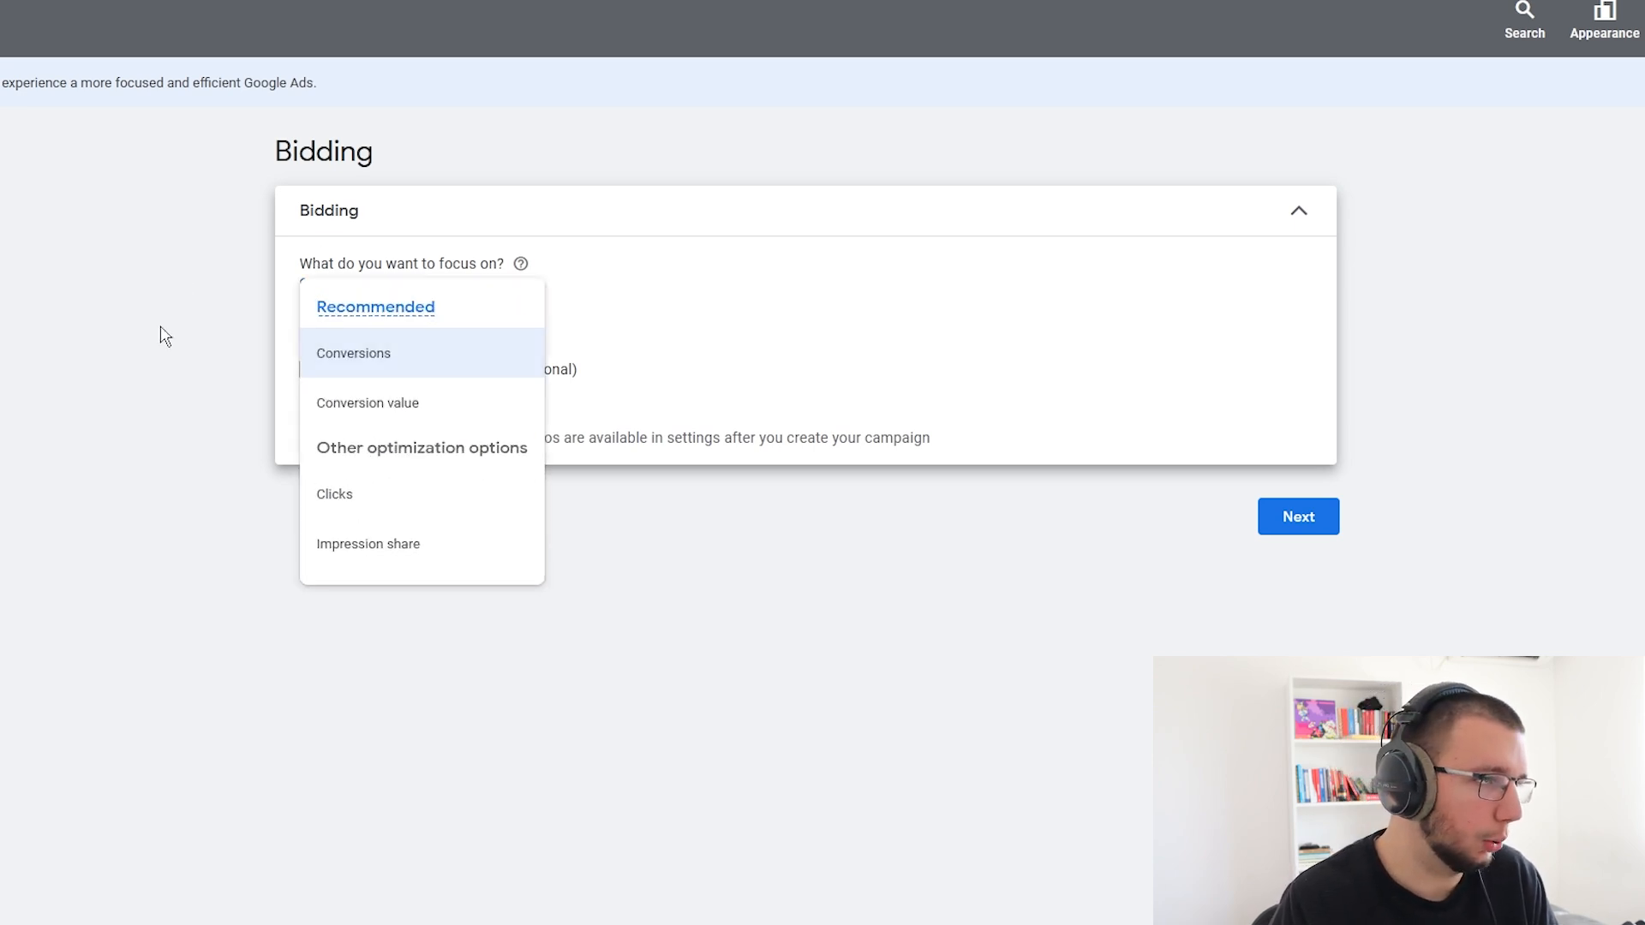
pyautogui.click(407, 497)
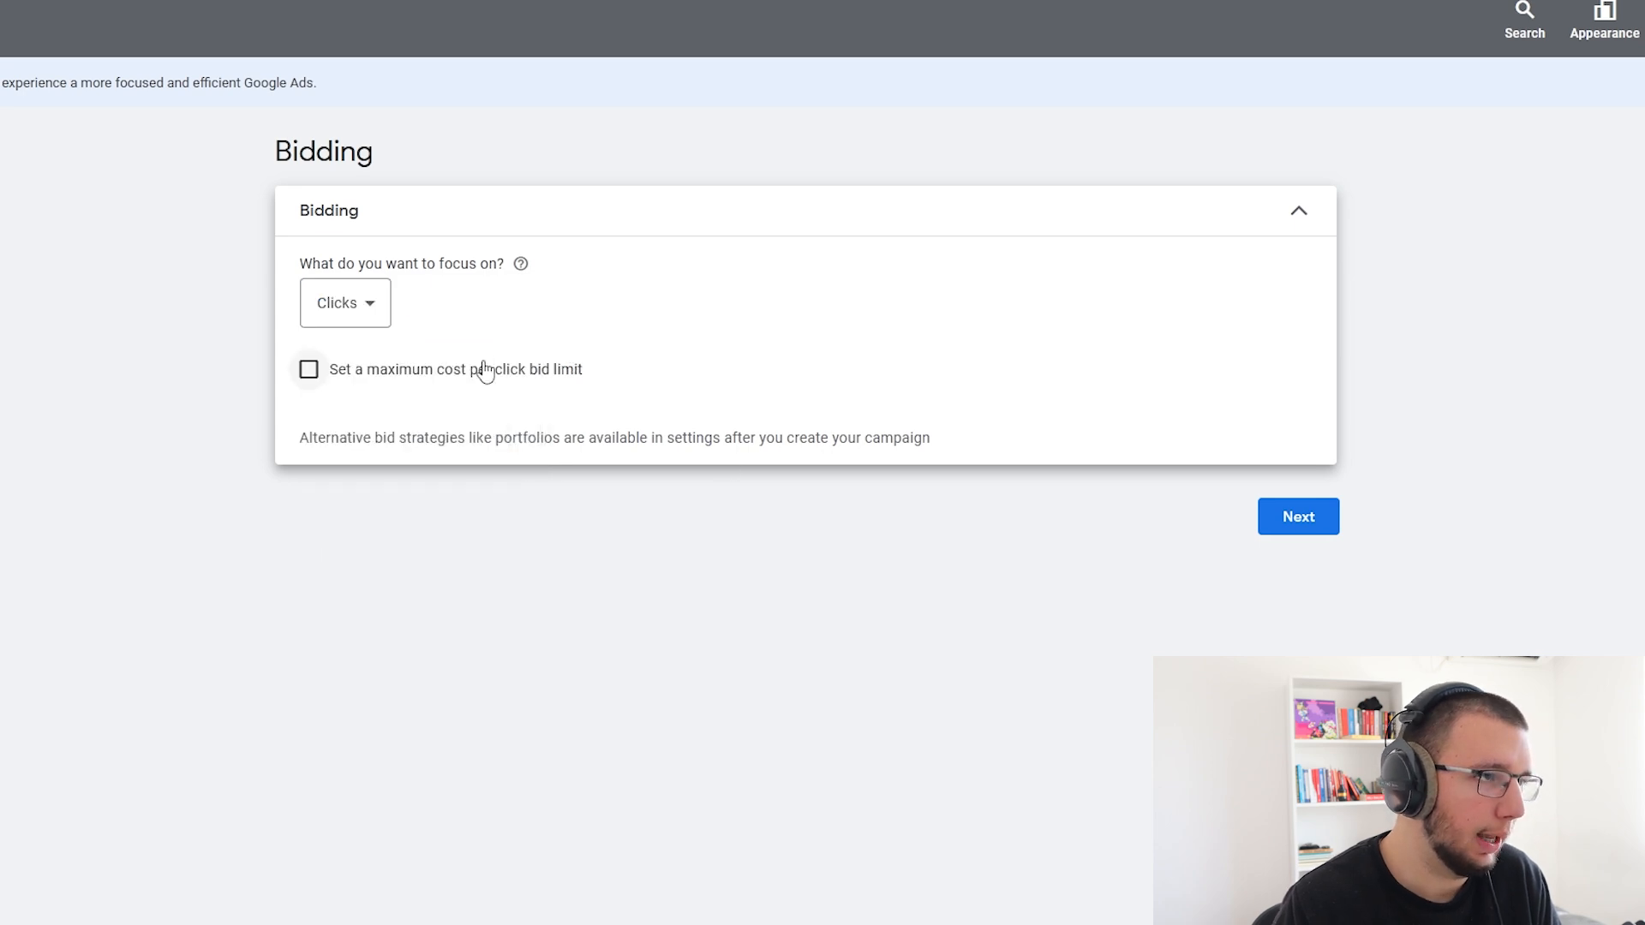
pyautogui.click(312, 378)
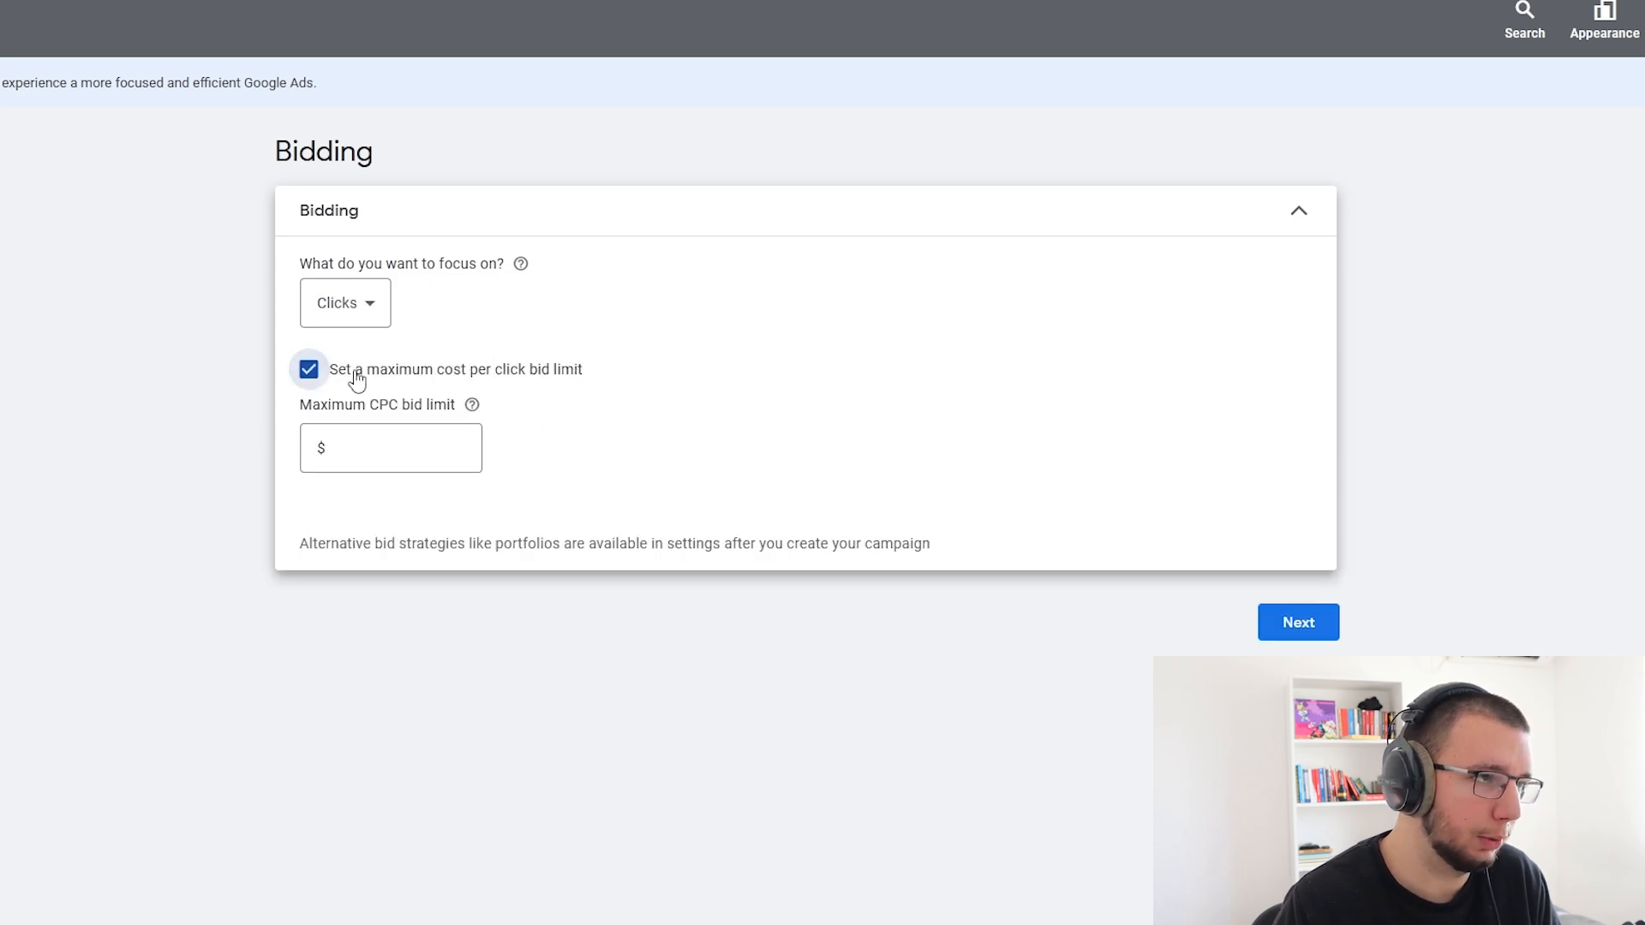
pyautogui.click(310, 377)
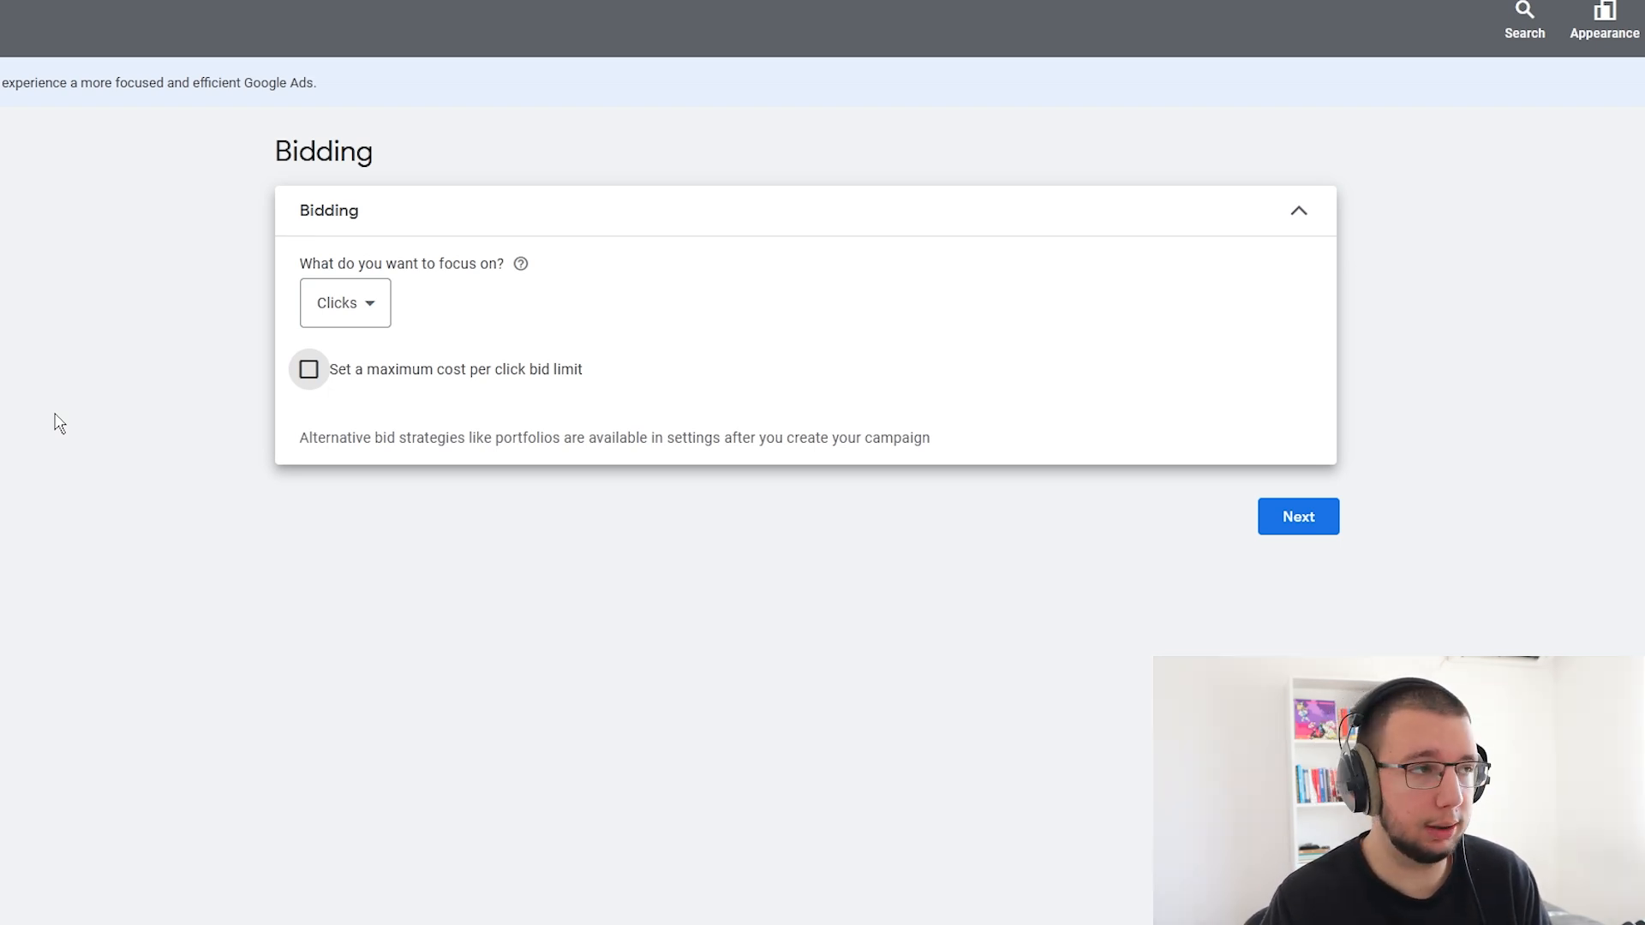
pyautogui.click(1299, 527)
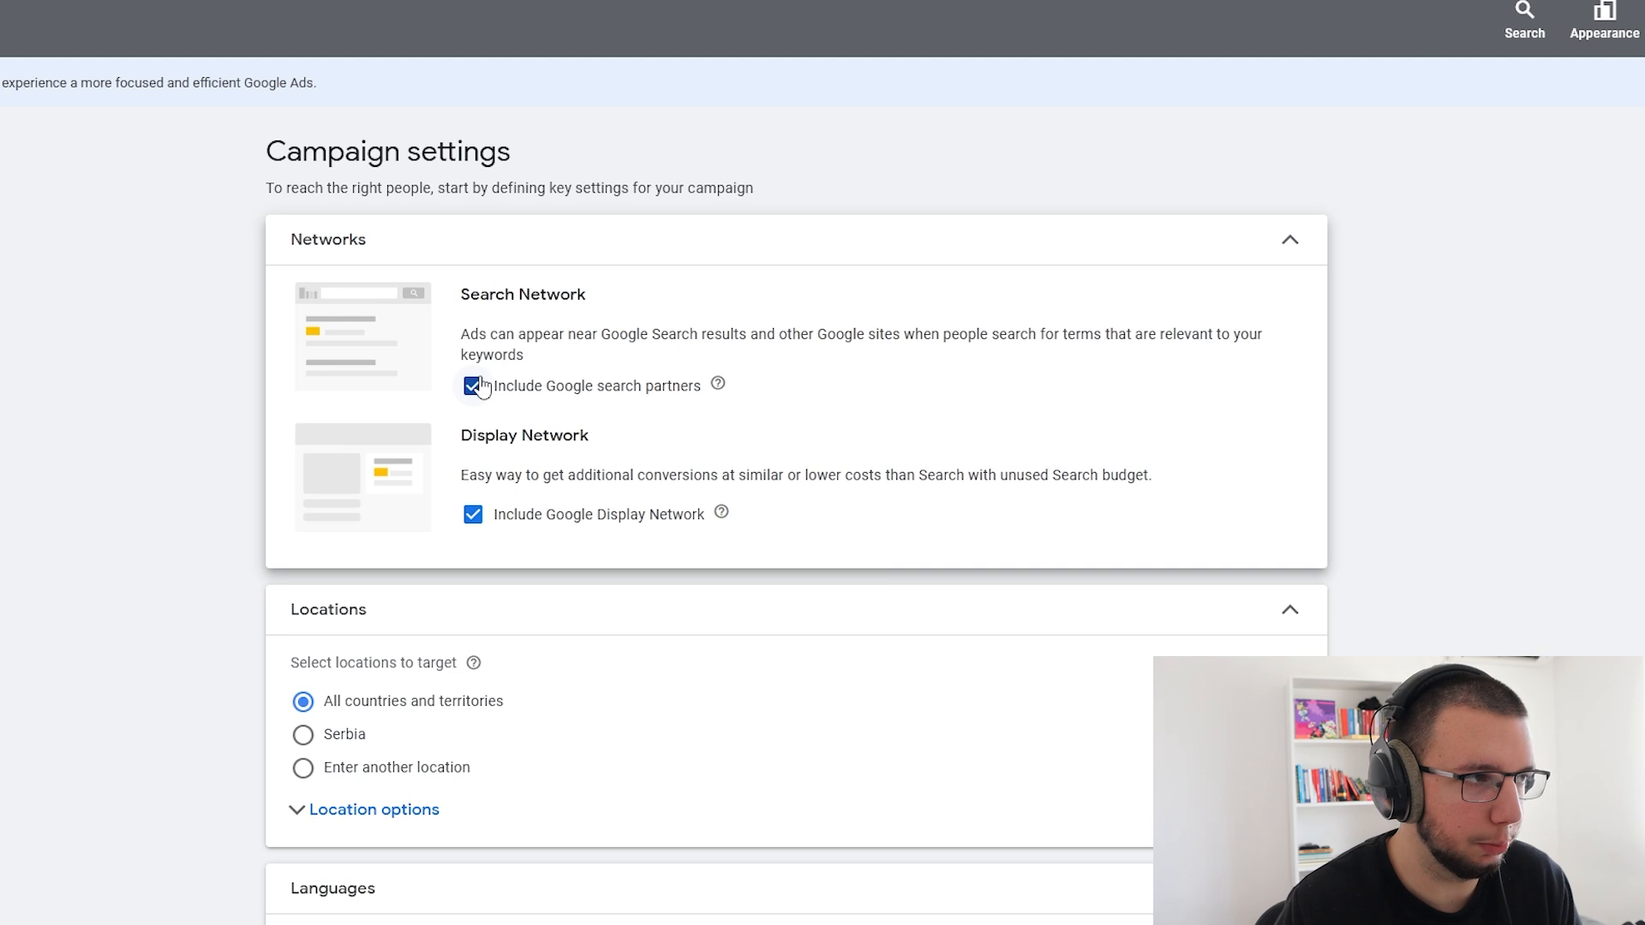
# - Exclude Google search partners and the Google Display Network from the campaign's networks
pyautogui.click(473, 387)
pyautogui.tripleClick(523, 294)
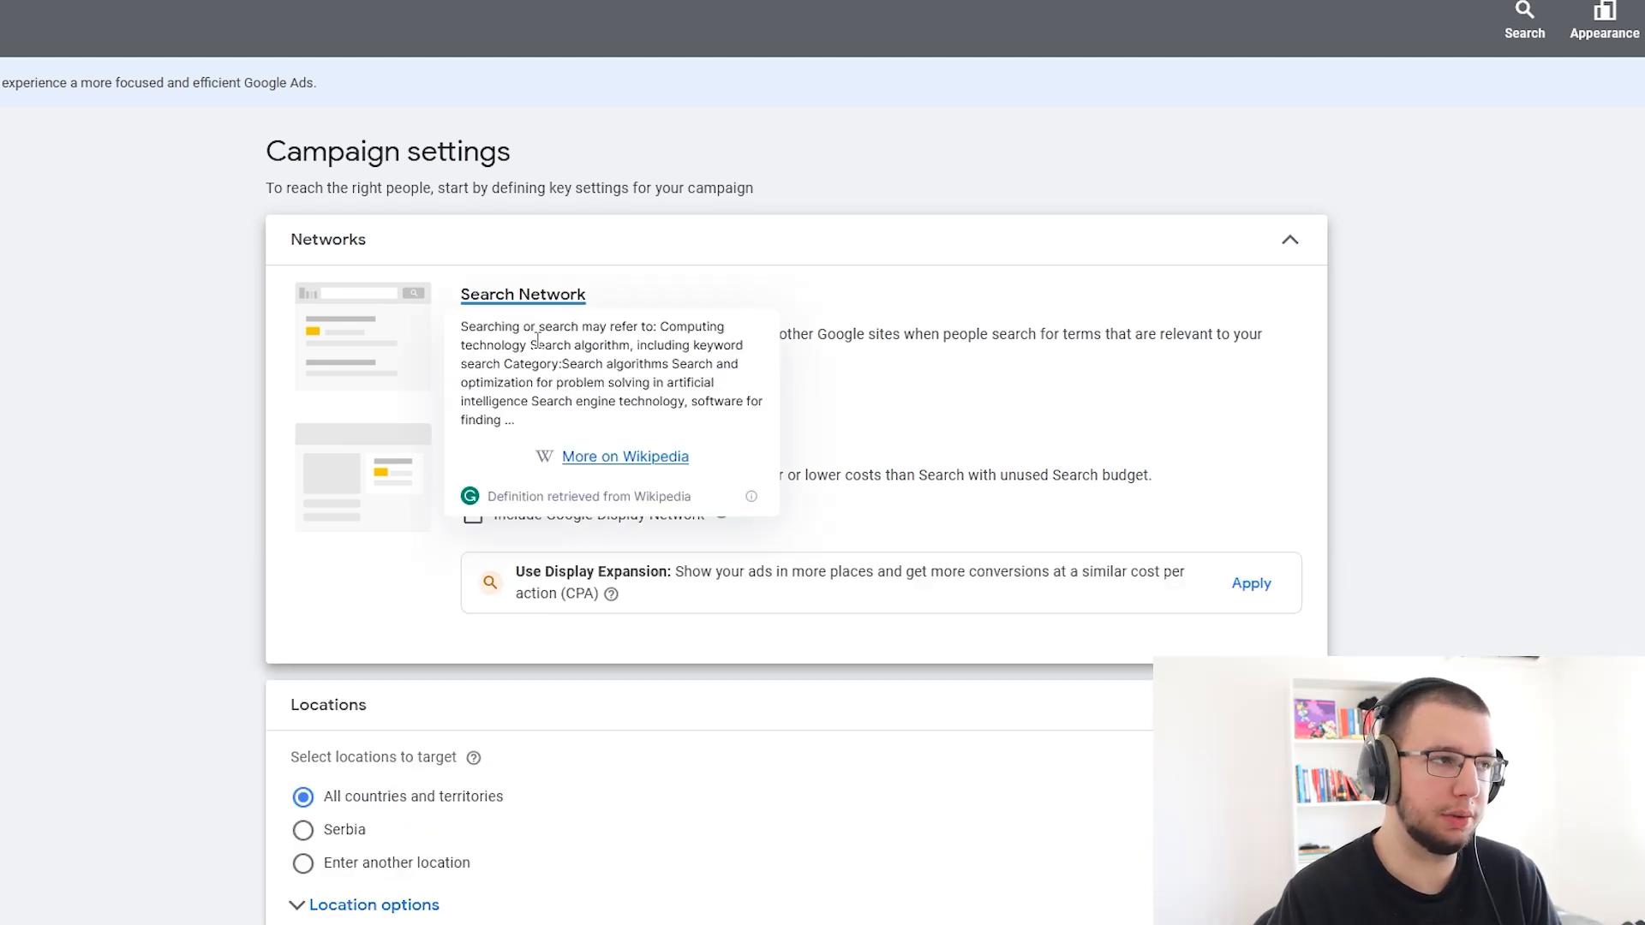
pyautogui.click(857, 342)
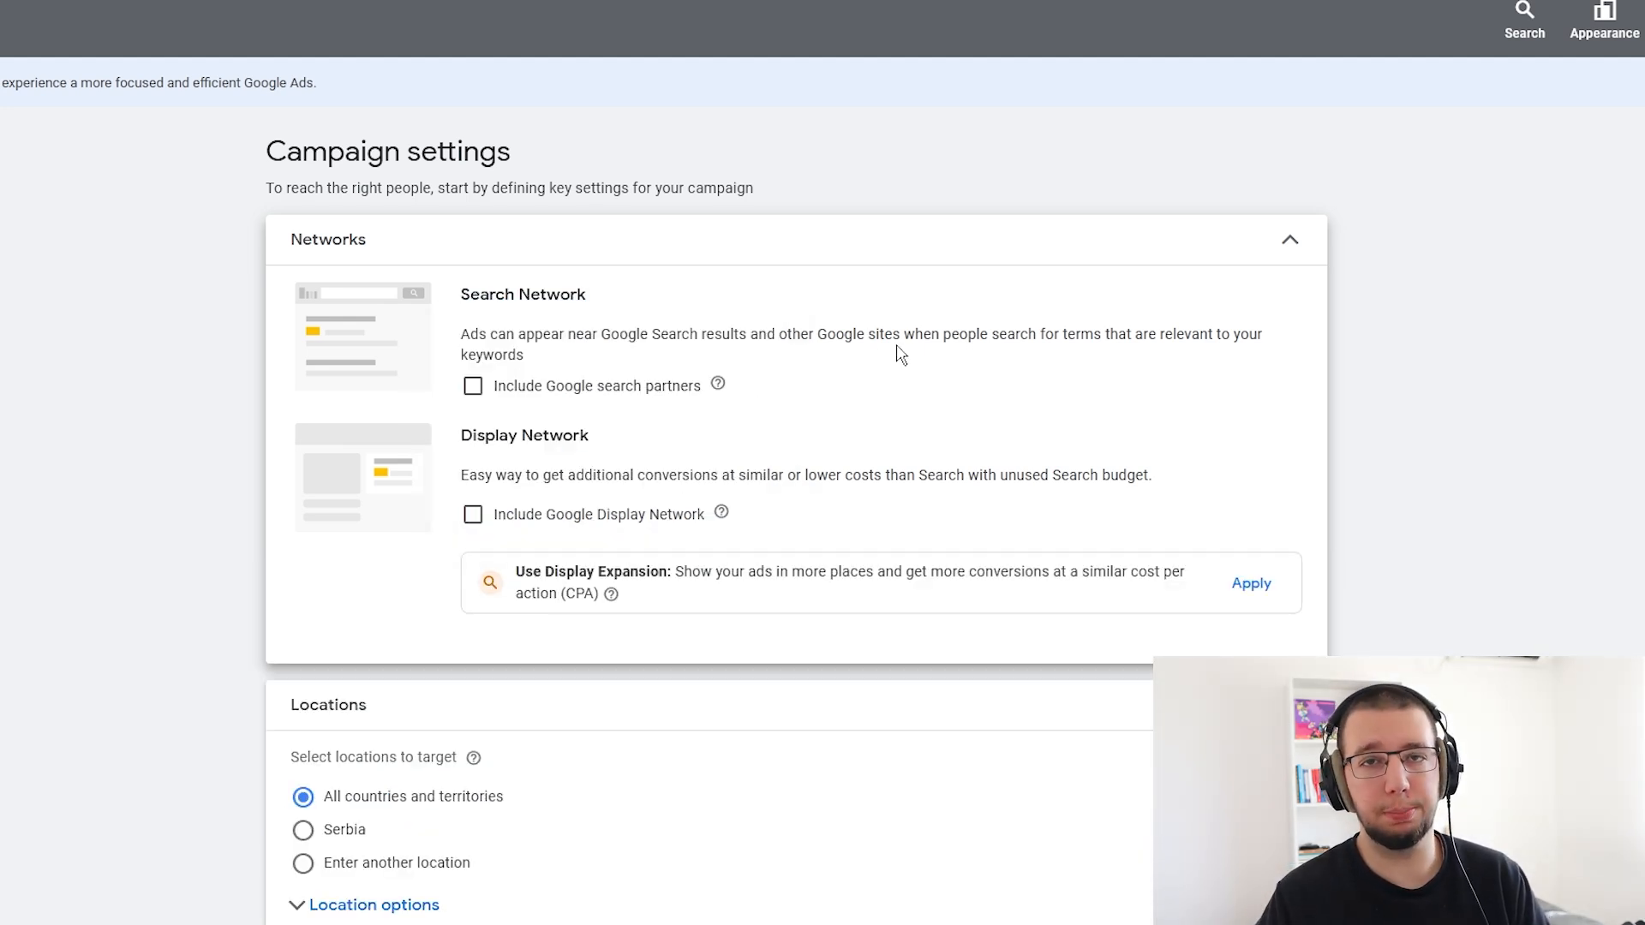
# - Examine the Search Network and Display Network descriptions in the network settings
pyautogui.moveTo(463, 337); pyautogui.dragTo(608, 334)
pyautogui.doubleClick(569, 353)
pyautogui.click(468, 332)
pyautogui.click(570, 351)
pyautogui.click(468, 334)
pyautogui.click(490, 334)
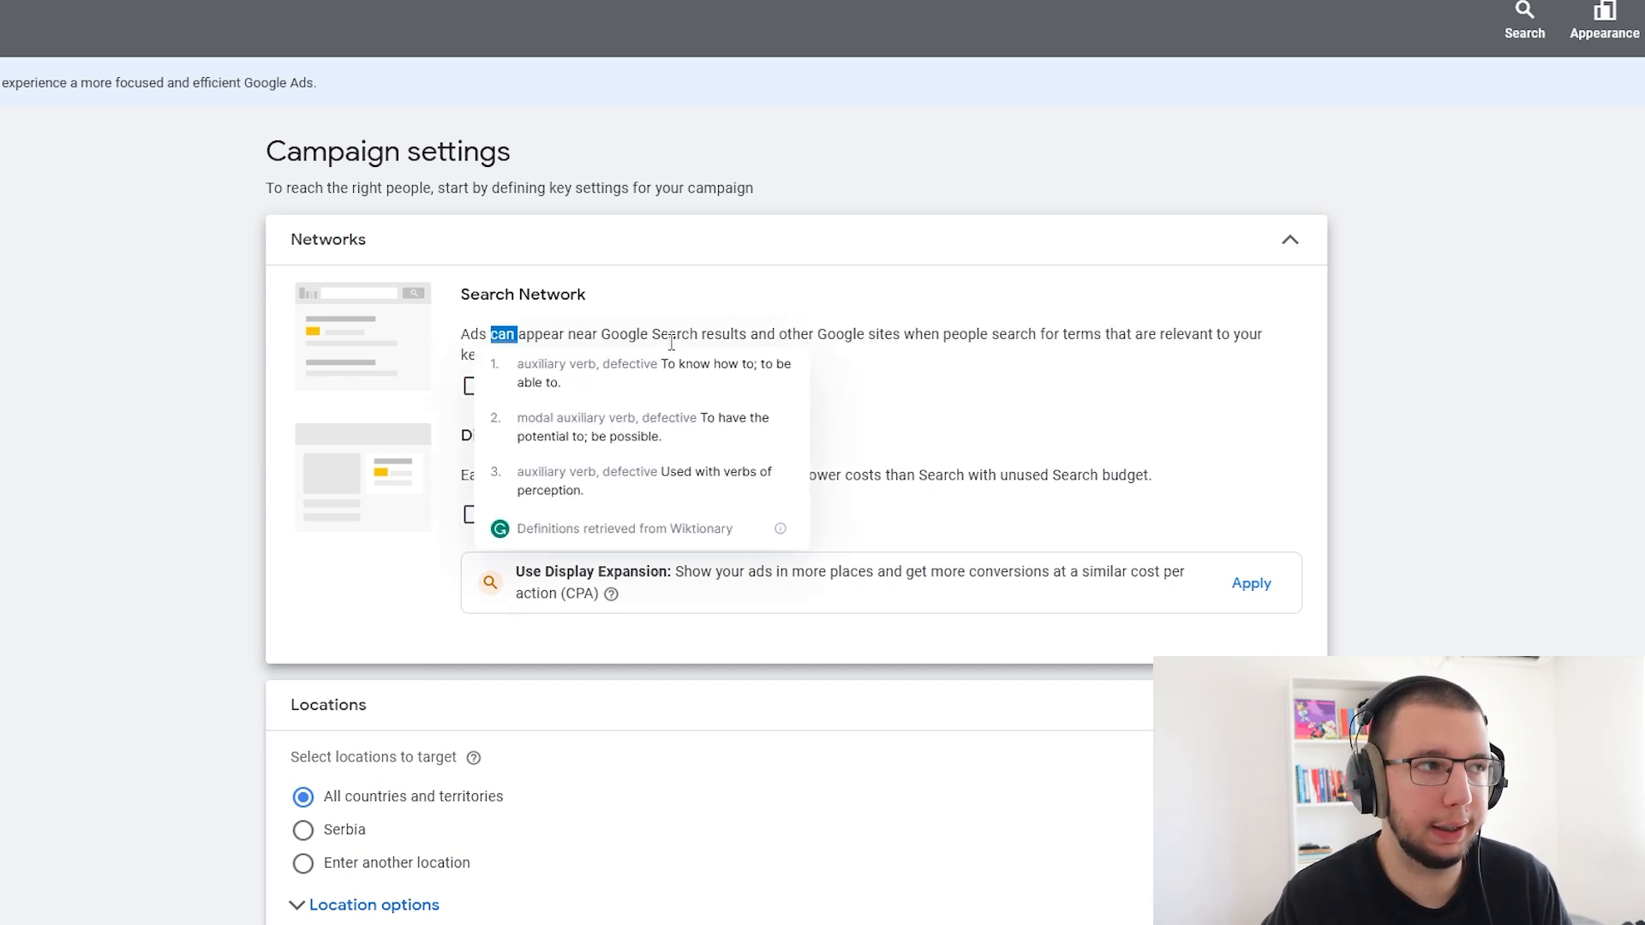
pyautogui.click(514, 336)
pyautogui.doubleClick(474, 333)
pyautogui.click(533, 354)
pyautogui.moveTo(461, 334); pyautogui.dragTo(573, 355)
pyautogui.click(617, 349)
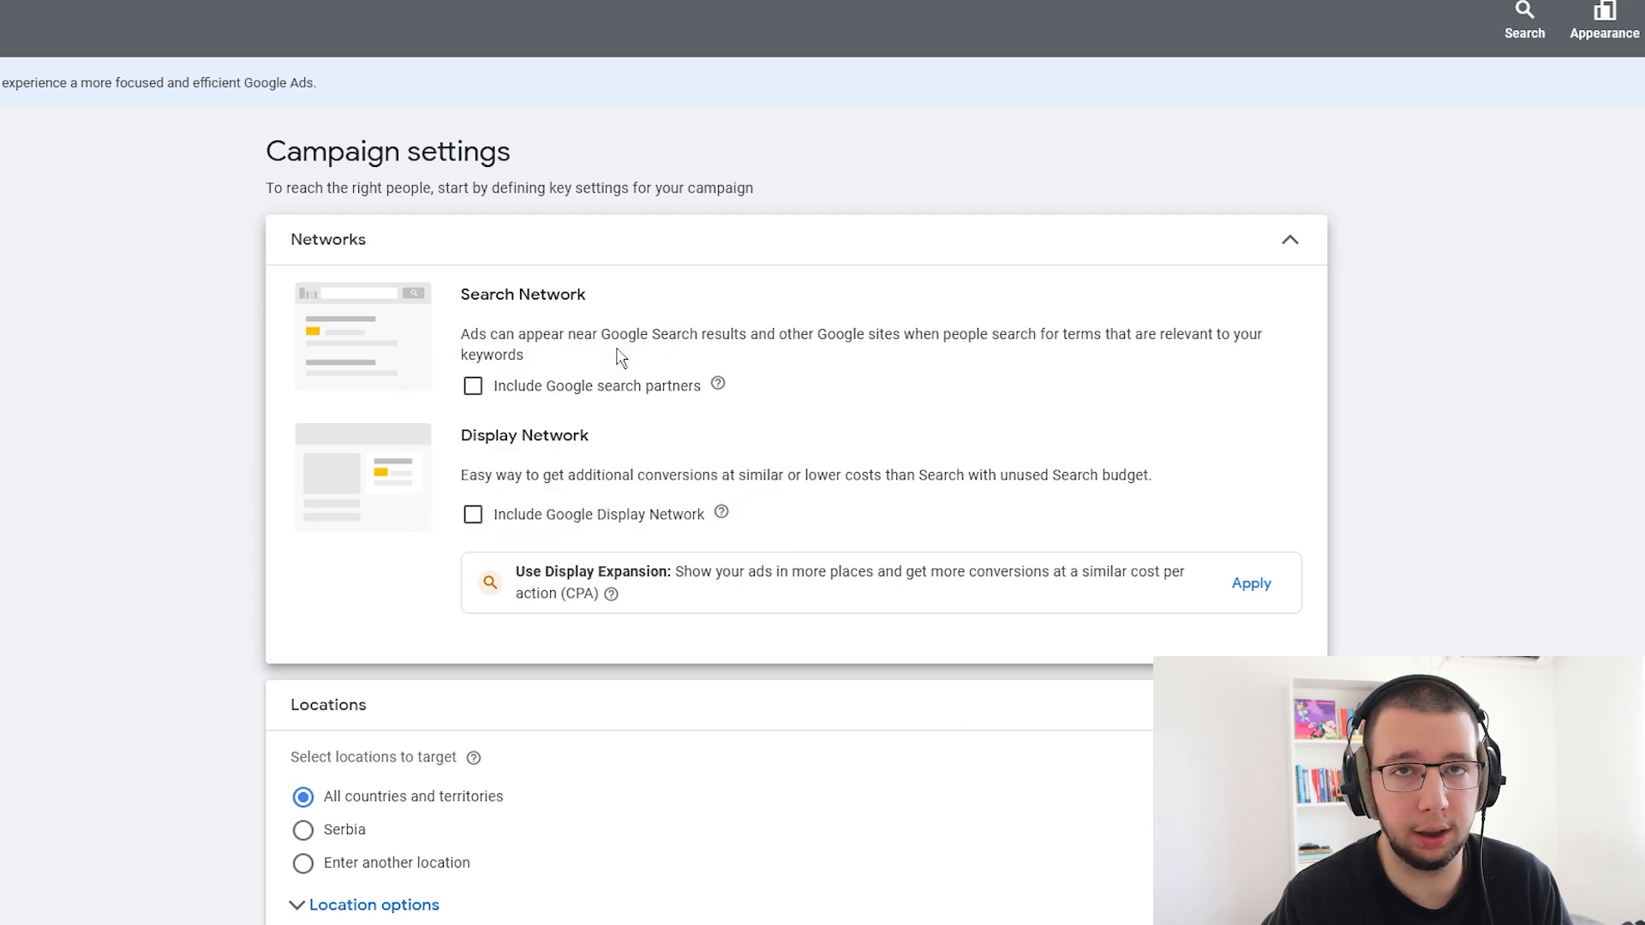
pyautogui.moveTo(532, 353); pyautogui.dragTo(564, 340)
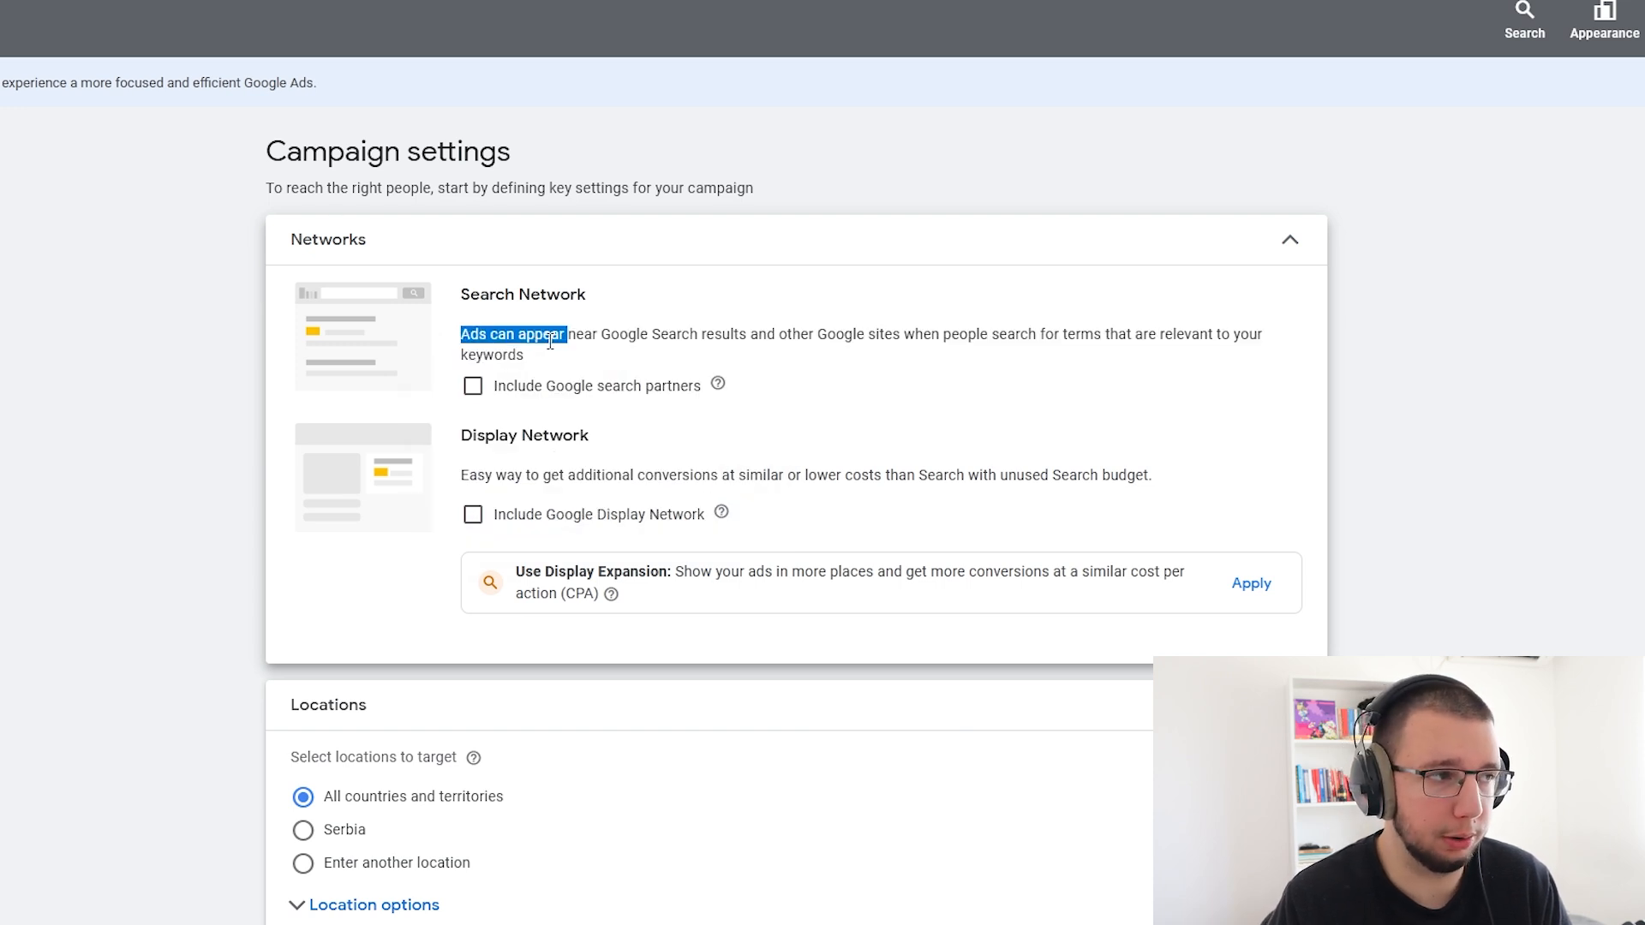
pyautogui.click(758, 335)
pyautogui.moveTo(645, 446); pyautogui.dragTo(474, 438)
pyautogui.click(742, 443)
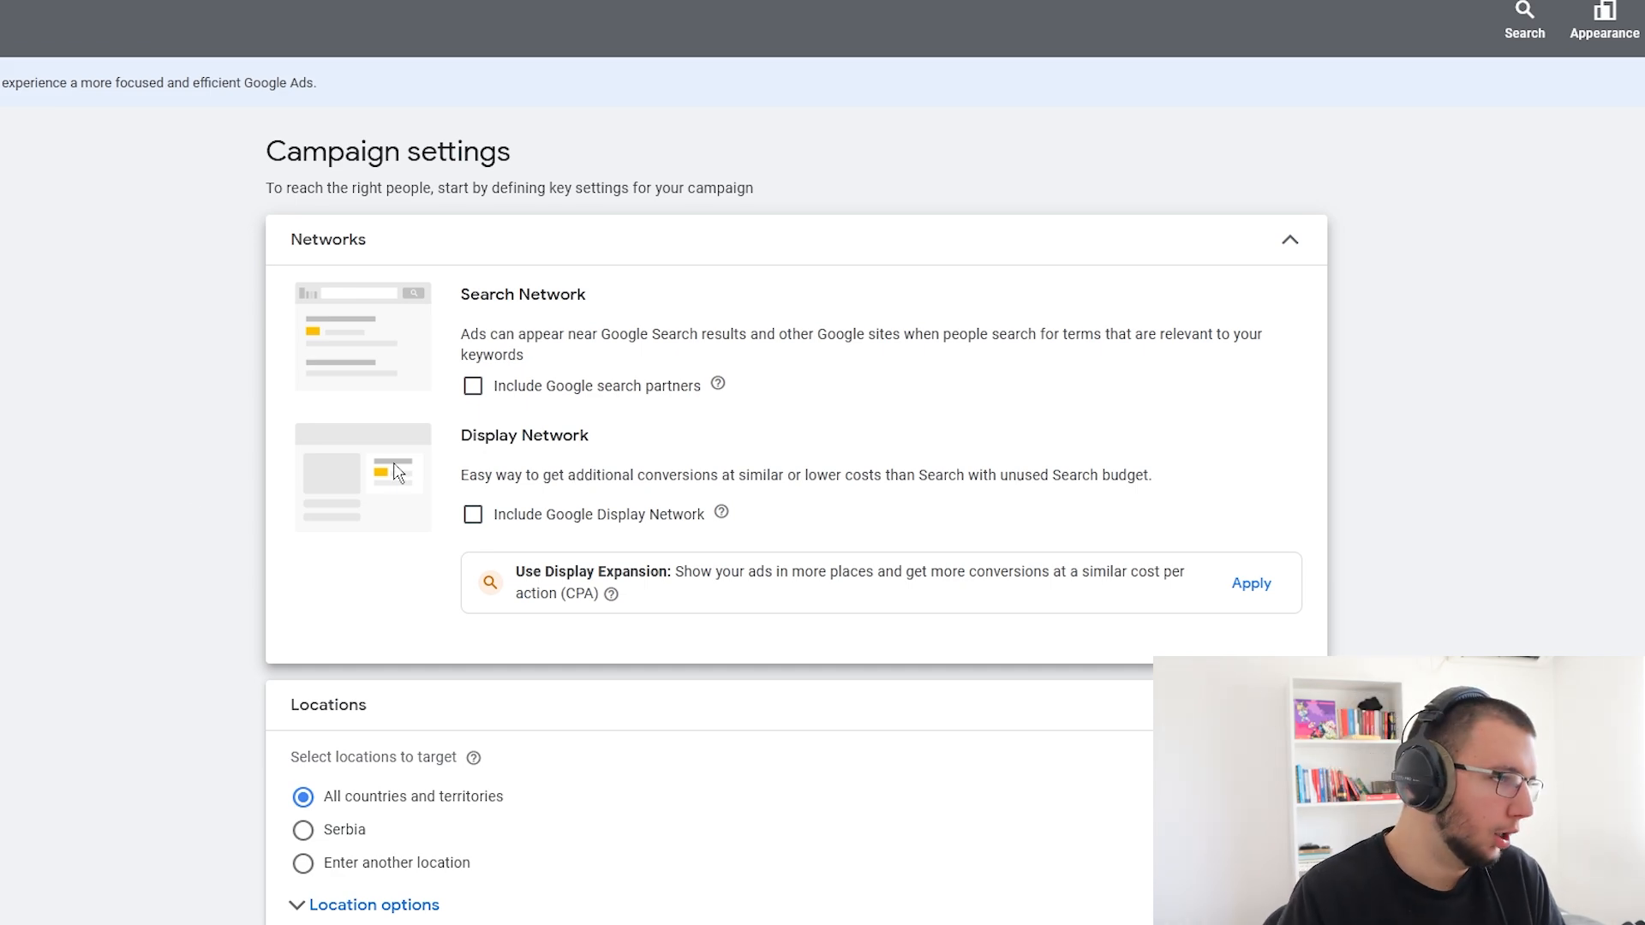
# - Choose to target another location and open the map-based location search
pyautogui.scroll(-5, 135, 515)
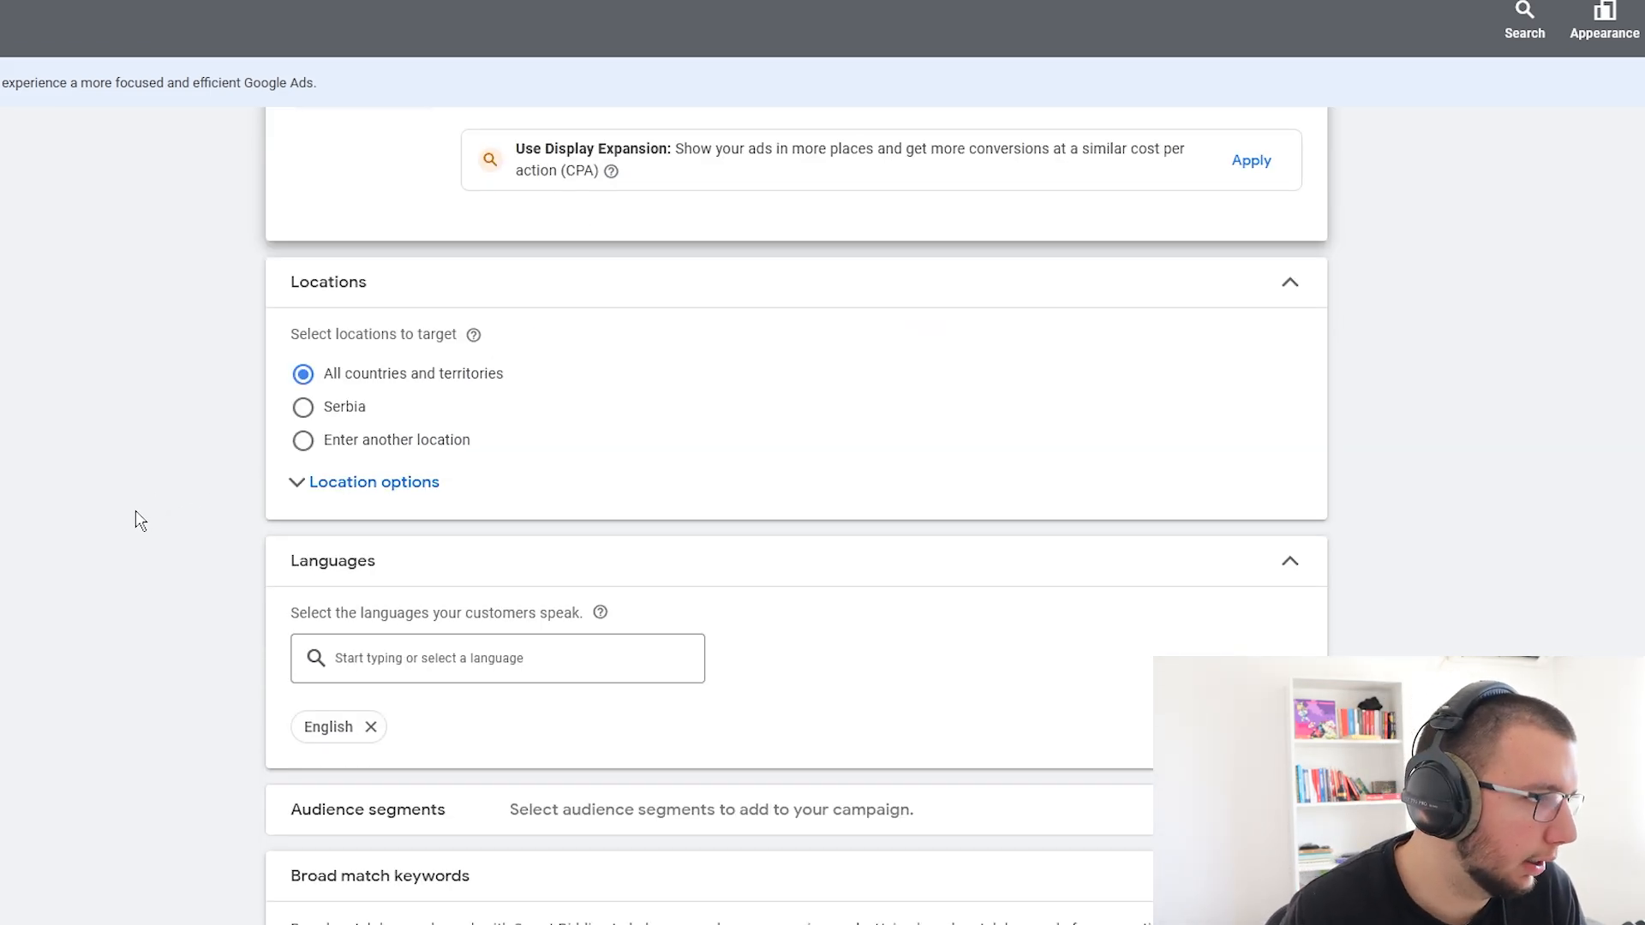
pyautogui.click(302, 447)
pyautogui.click(722, 511)
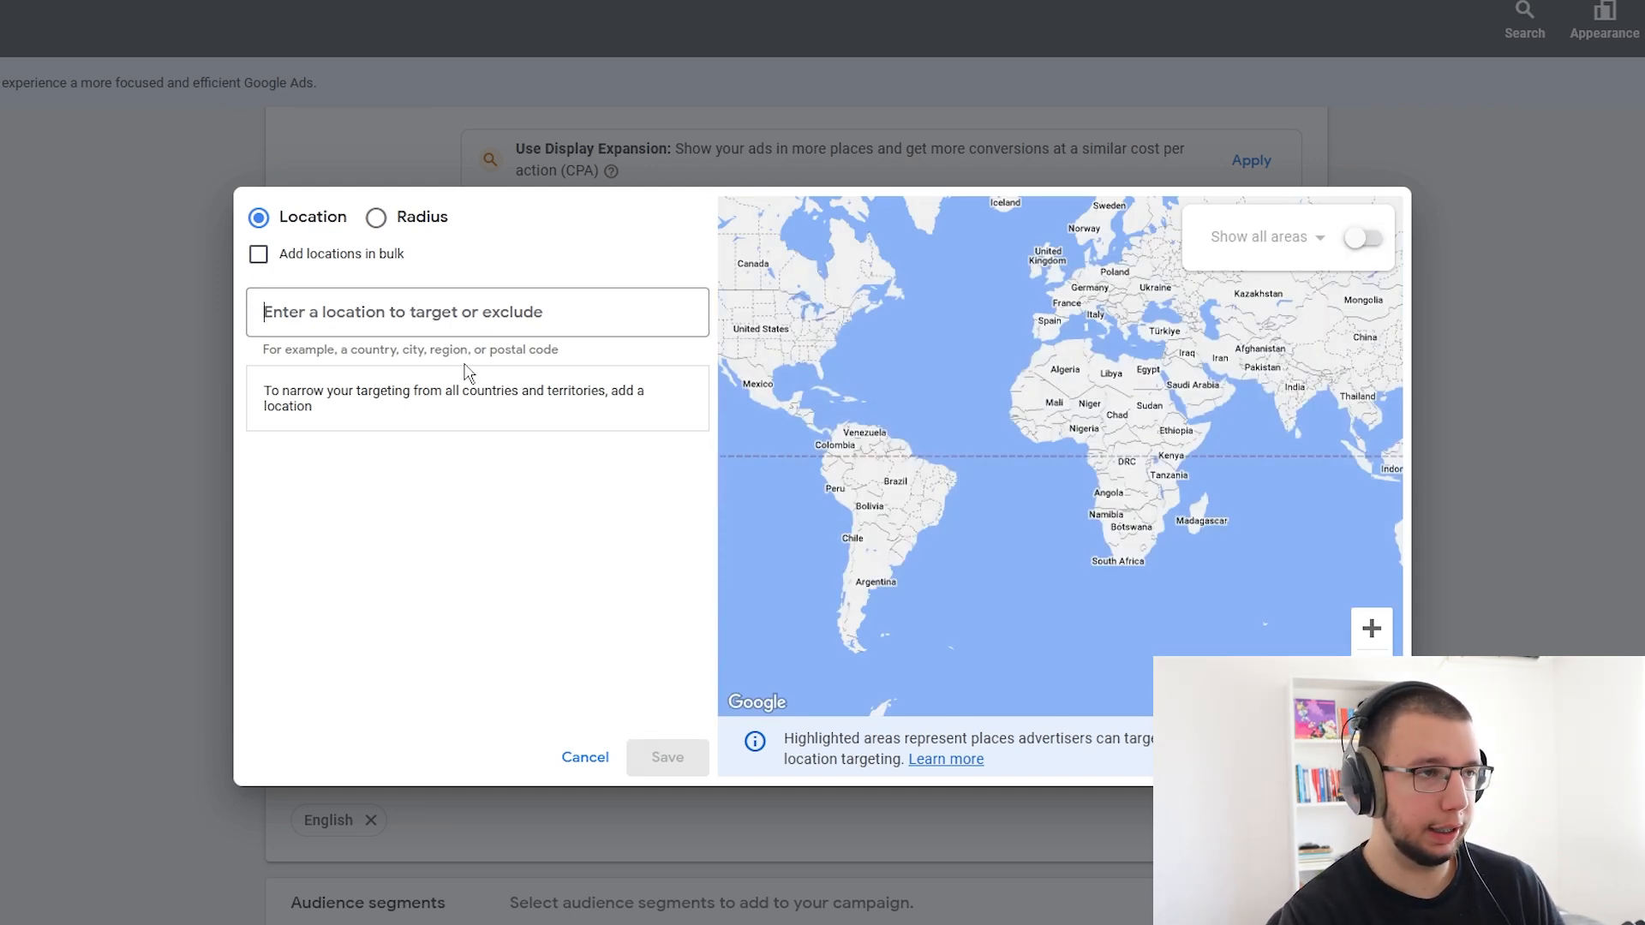
# - Search for "denver", try targeting the city of Denver, Colorado, and remove it from the targeted locations
pyautogui.write('denver')
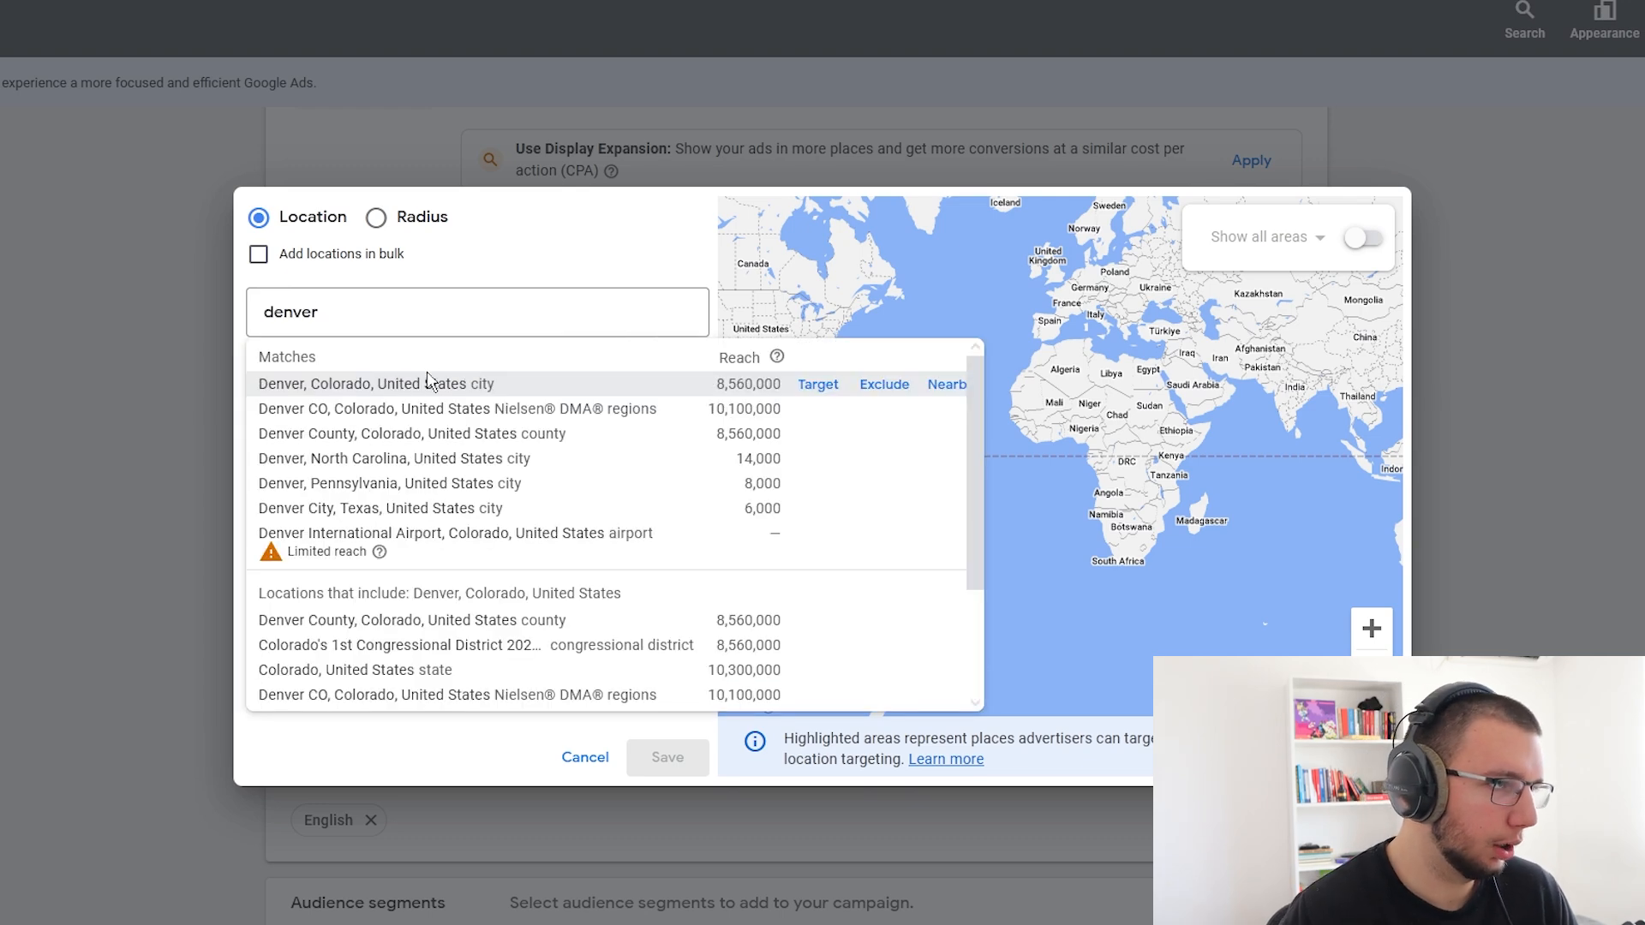
pyautogui.click(432, 383)
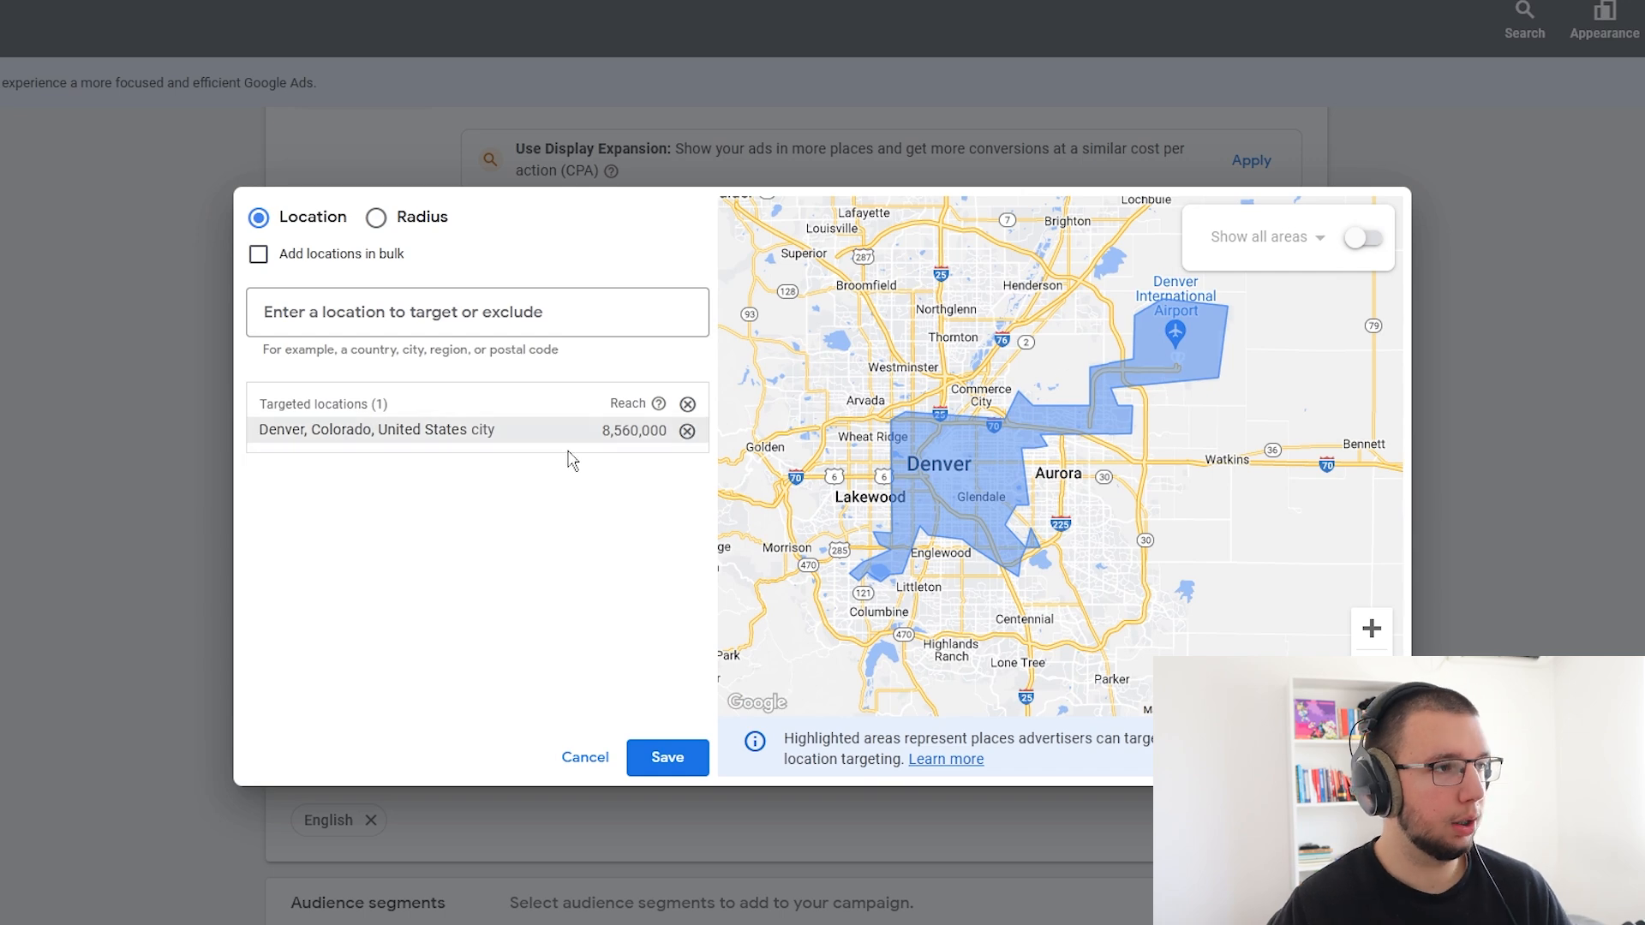
pyautogui.click(687, 430)
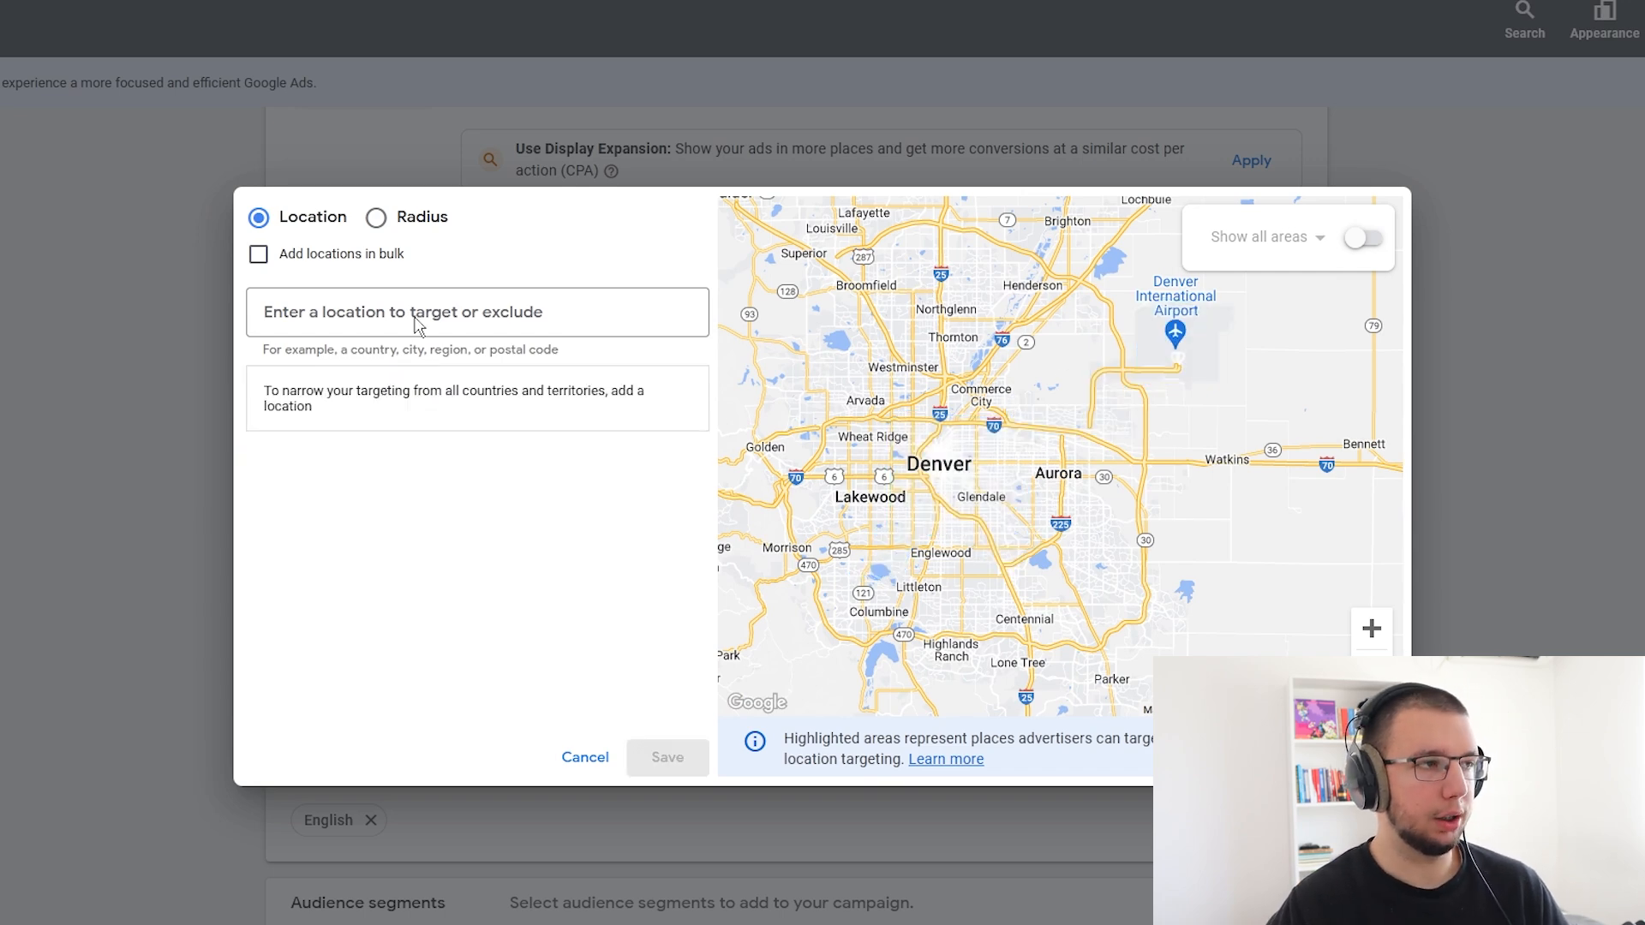
# - Switch to radius targeting and target a 20-mile radius around a street address in Denver
pyautogui.click(376, 217)
pyautogui.click(381, 313)
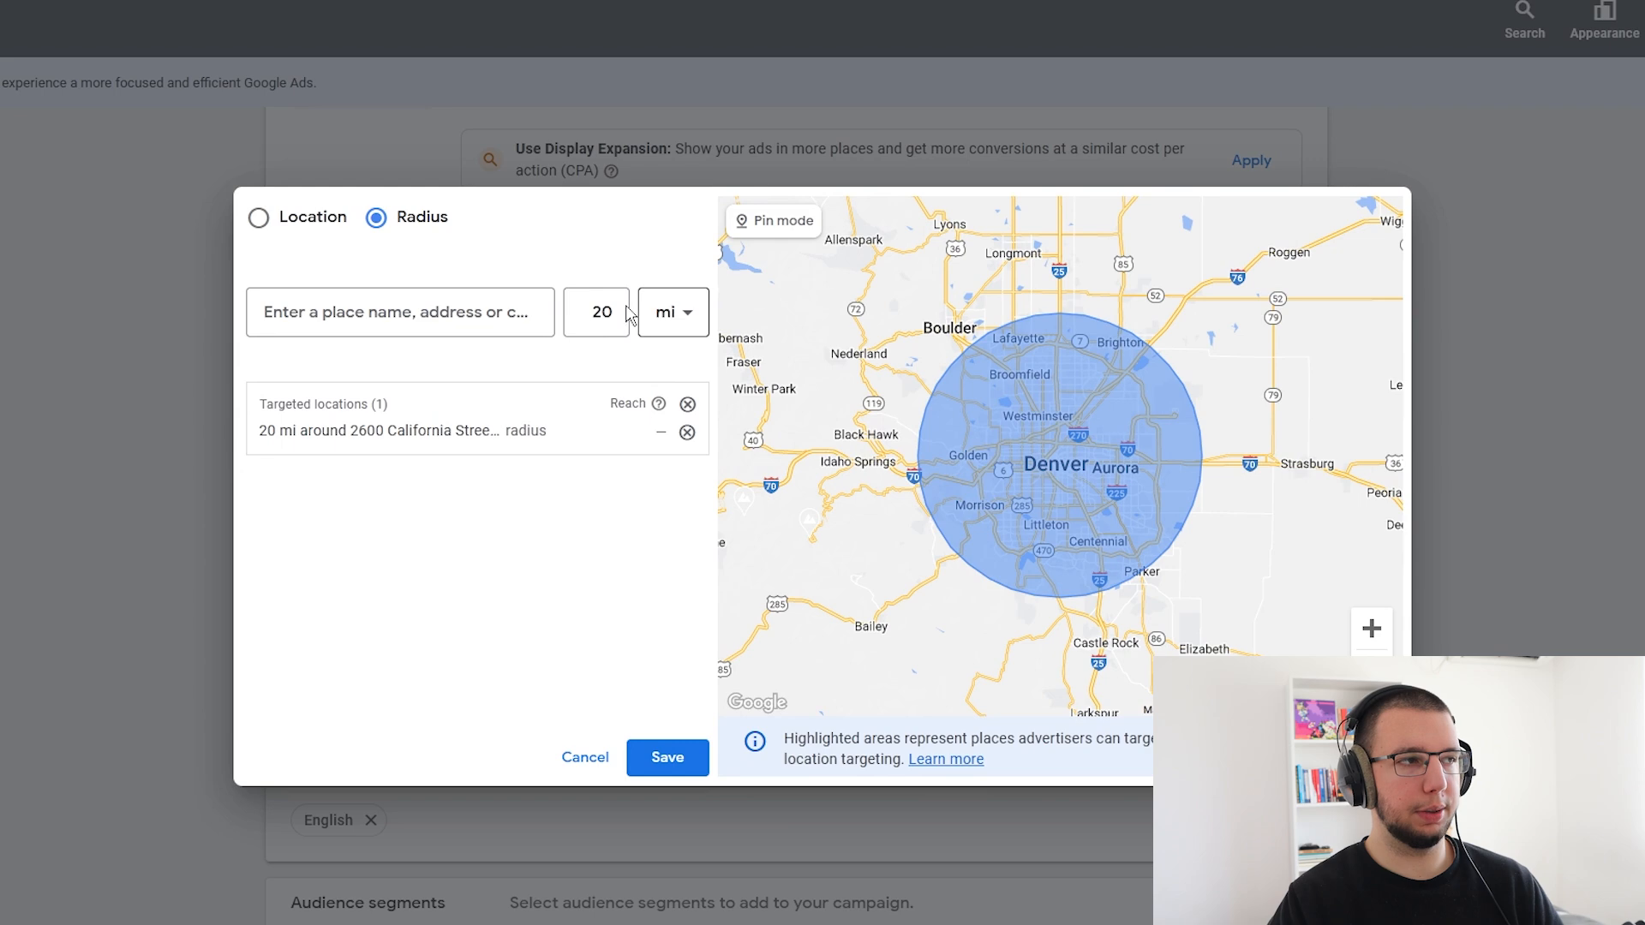
pyautogui.moveTo(461, 439)
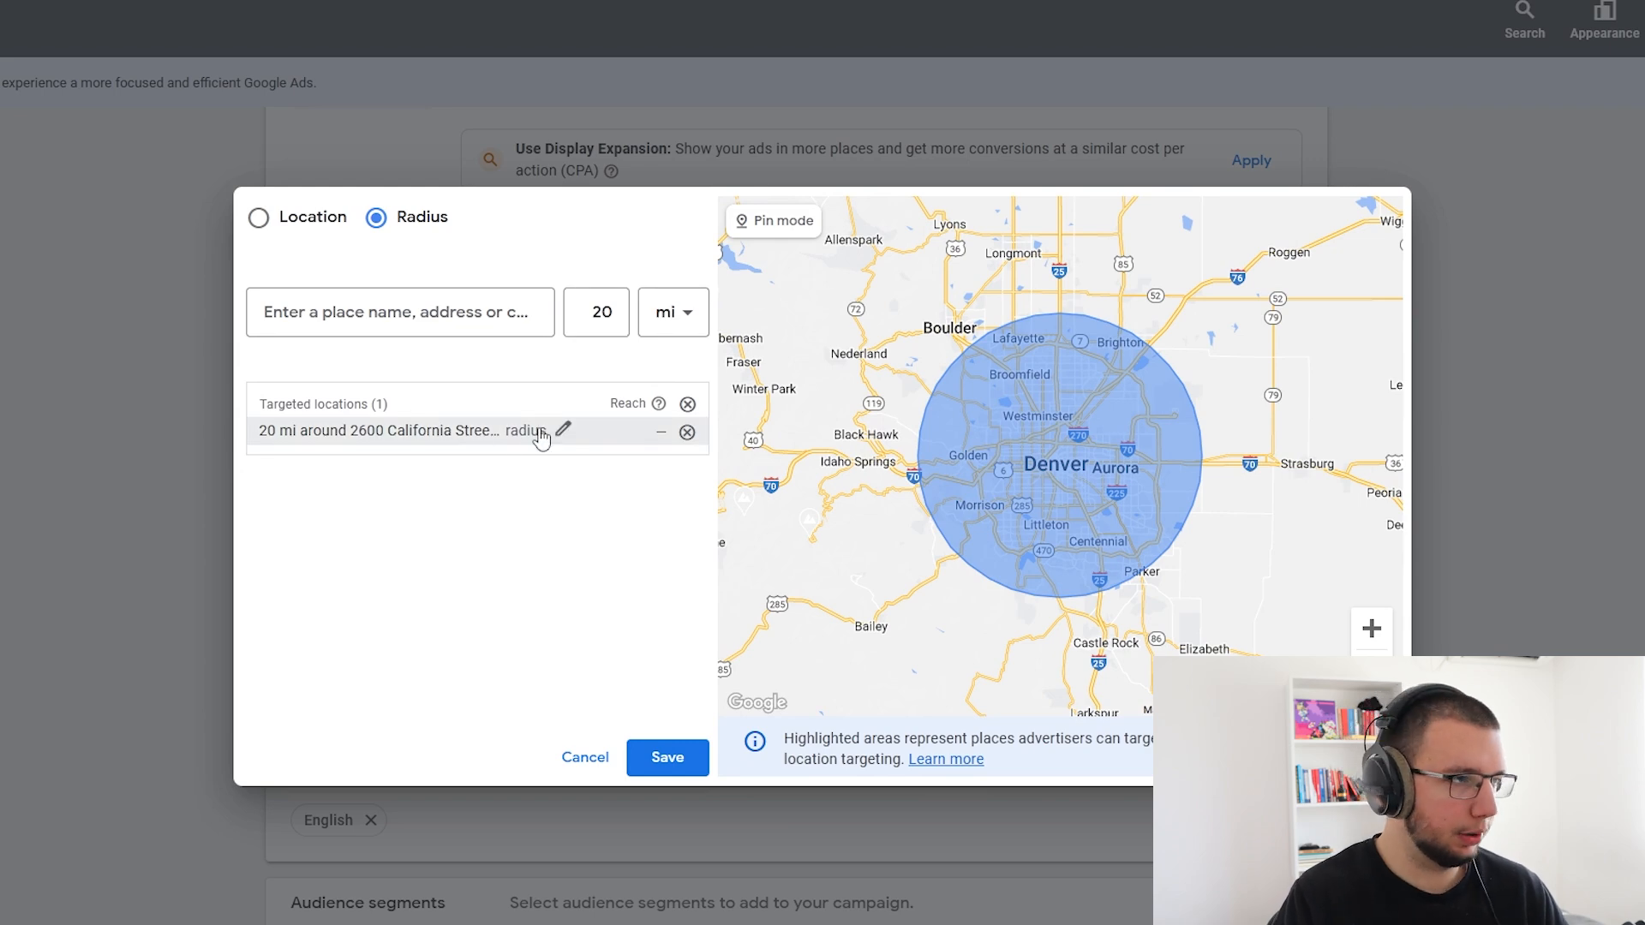
pyautogui.scroll(3, 1020, 381)
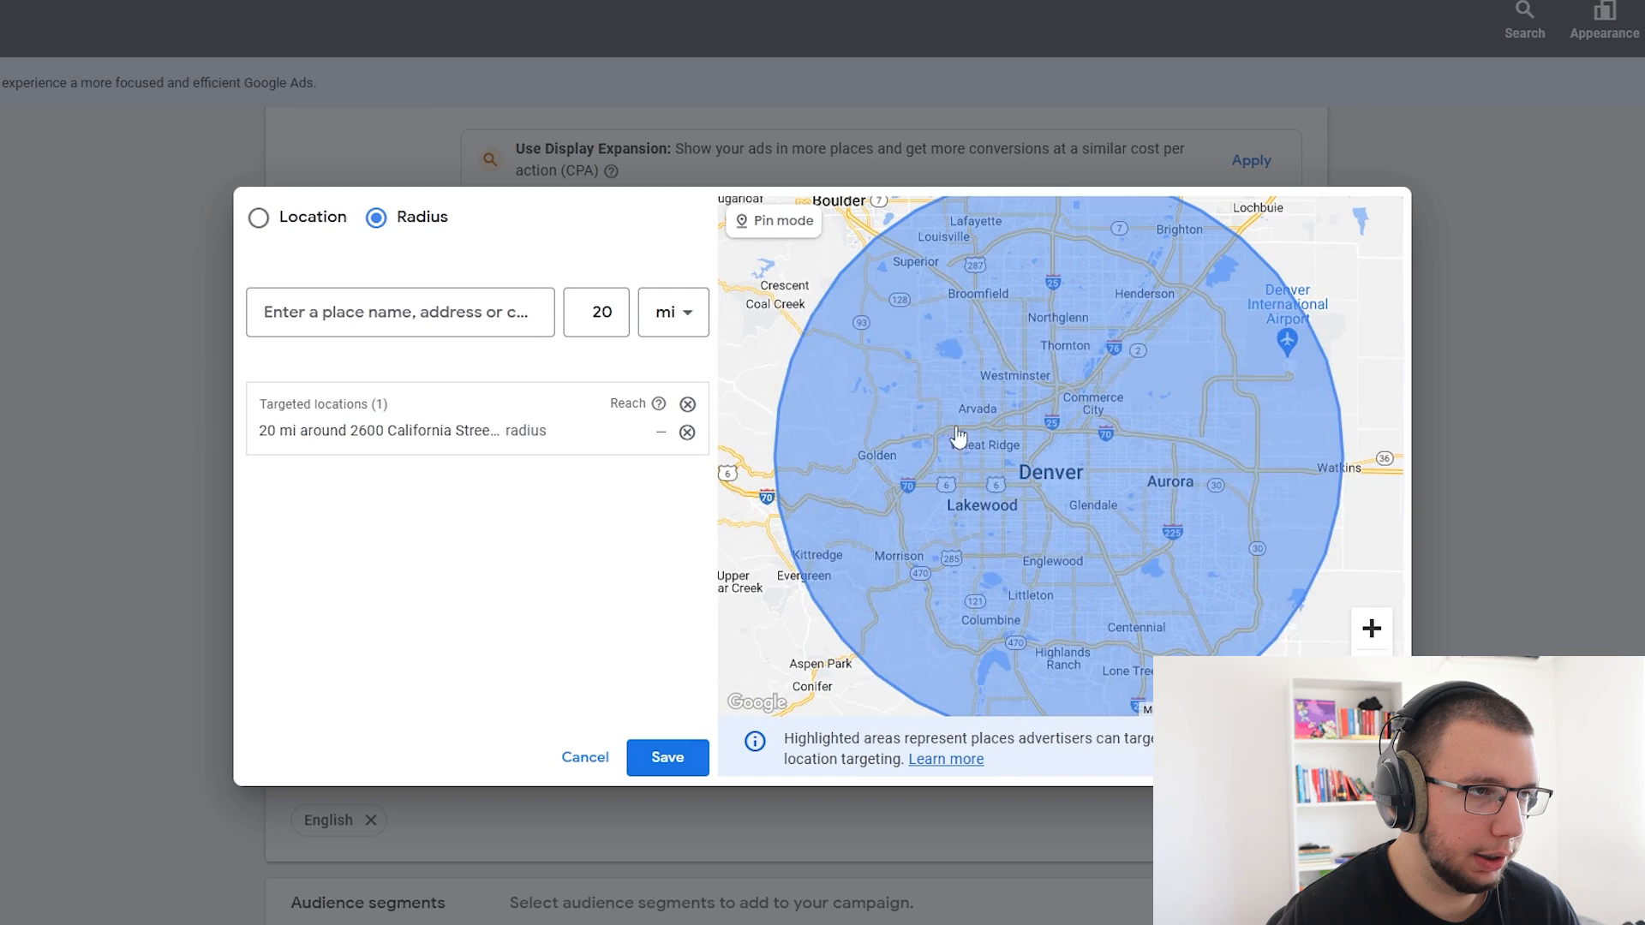
# - Try radius values of 10 and 5 miles for the radius targeting
pyautogui.moveTo(592, 316); pyautogui.dragTo(606, 322)
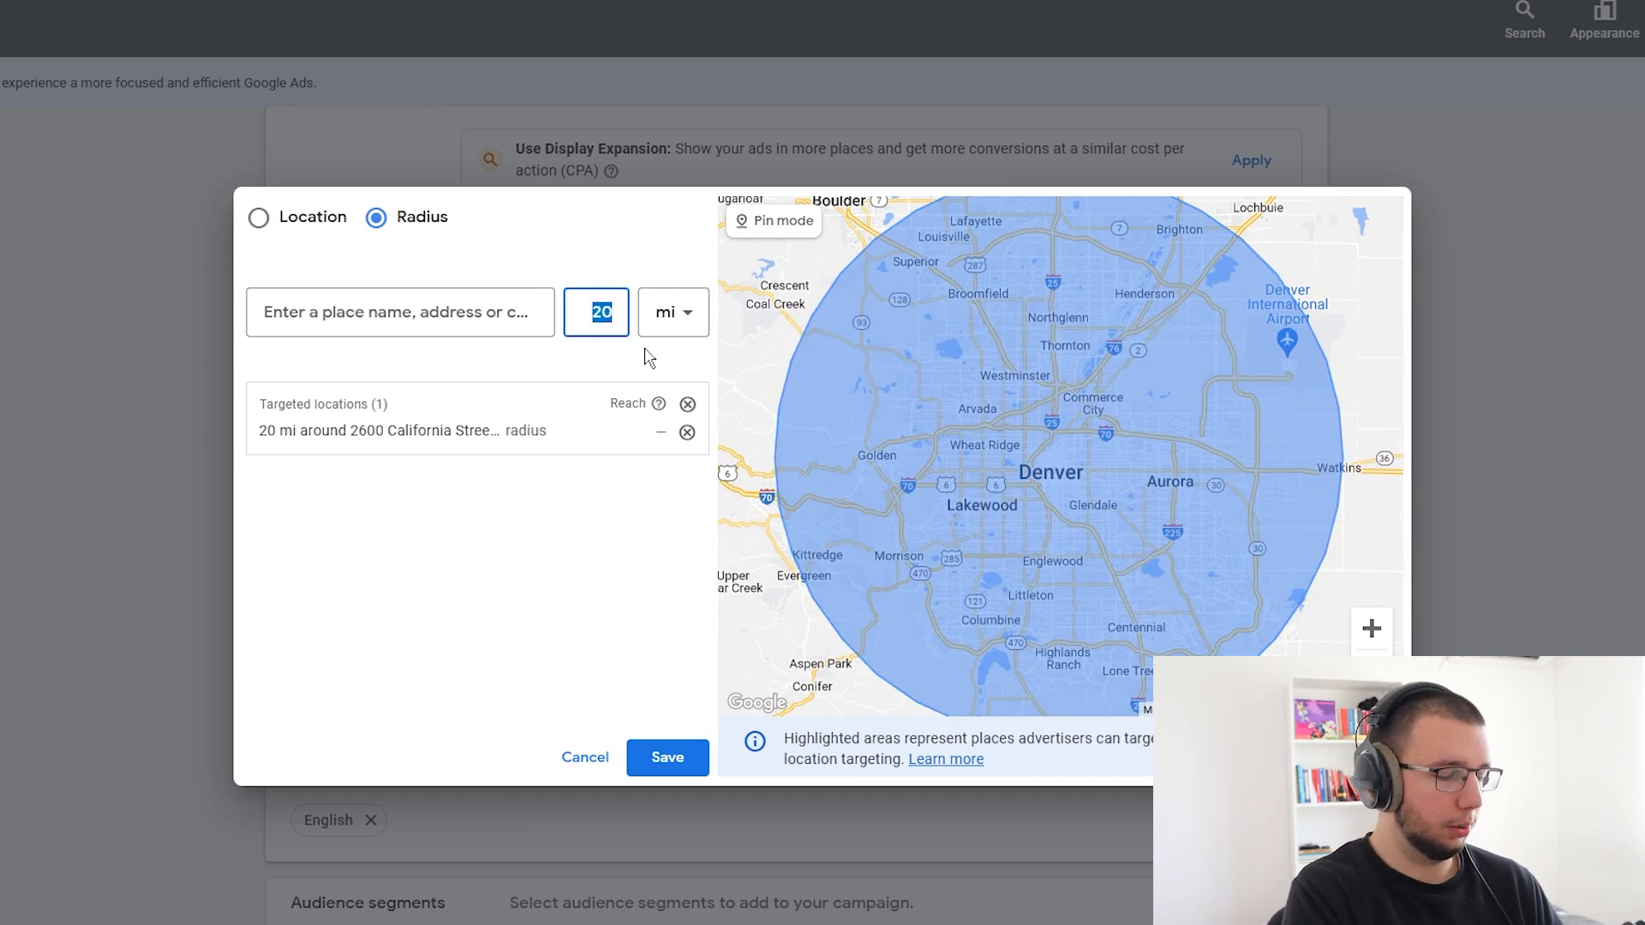
pyautogui.write('10')
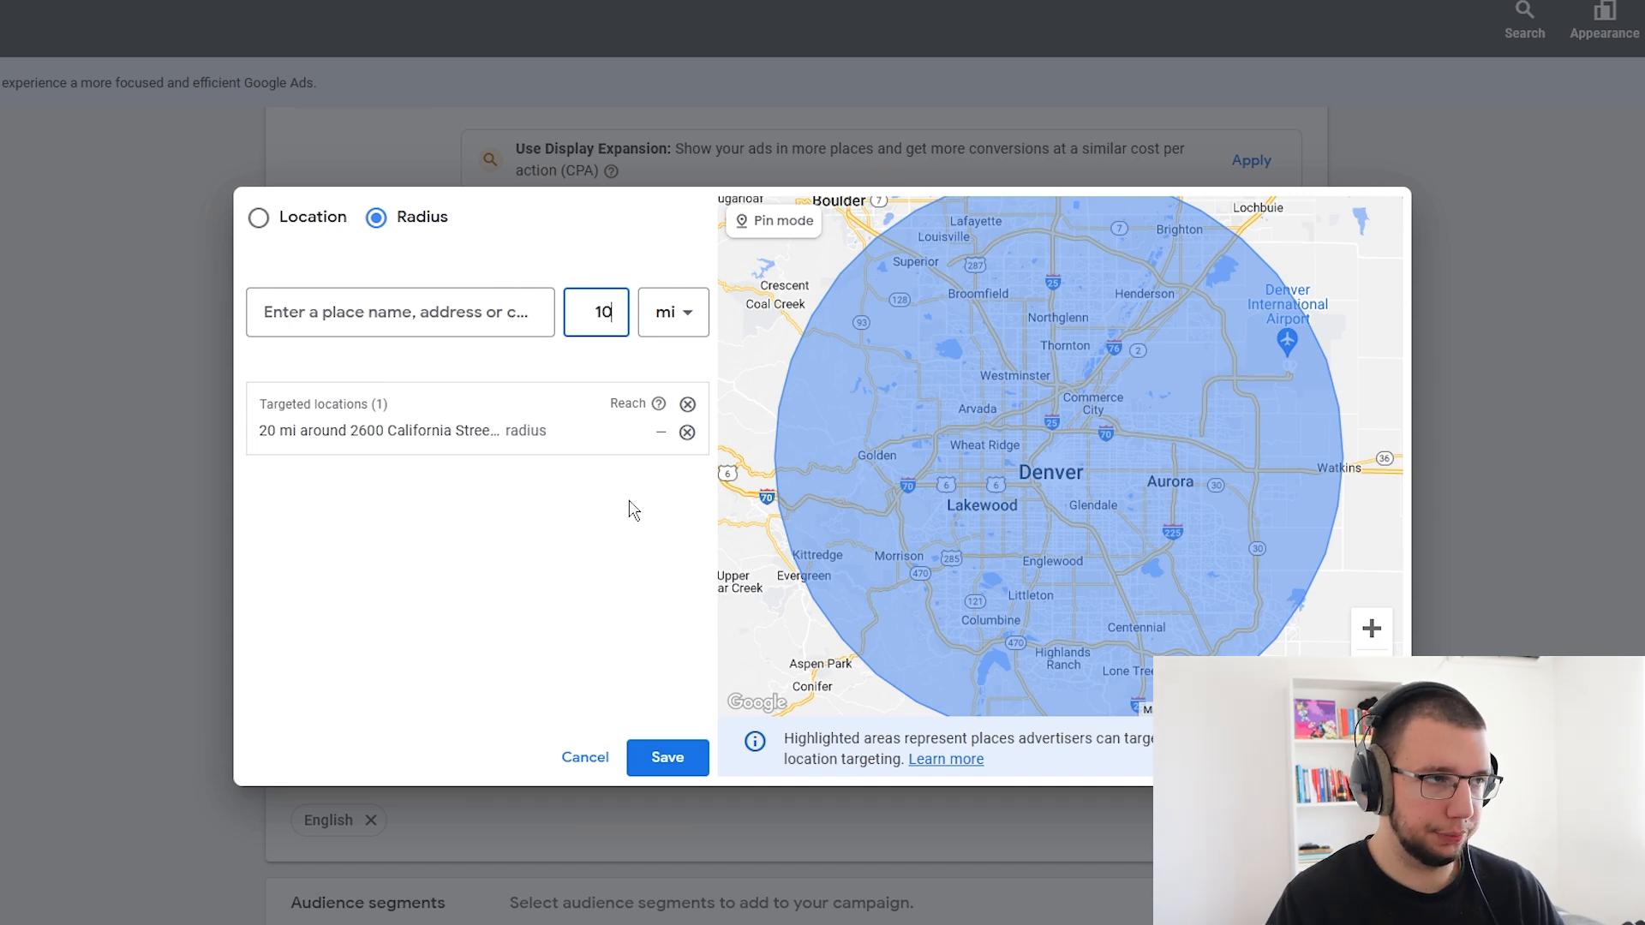
pyautogui.click(635, 524)
pyautogui.moveTo(605, 307); pyautogui.dragTo(637, 328)
pyautogui.write('5')
pyautogui.click(617, 663)
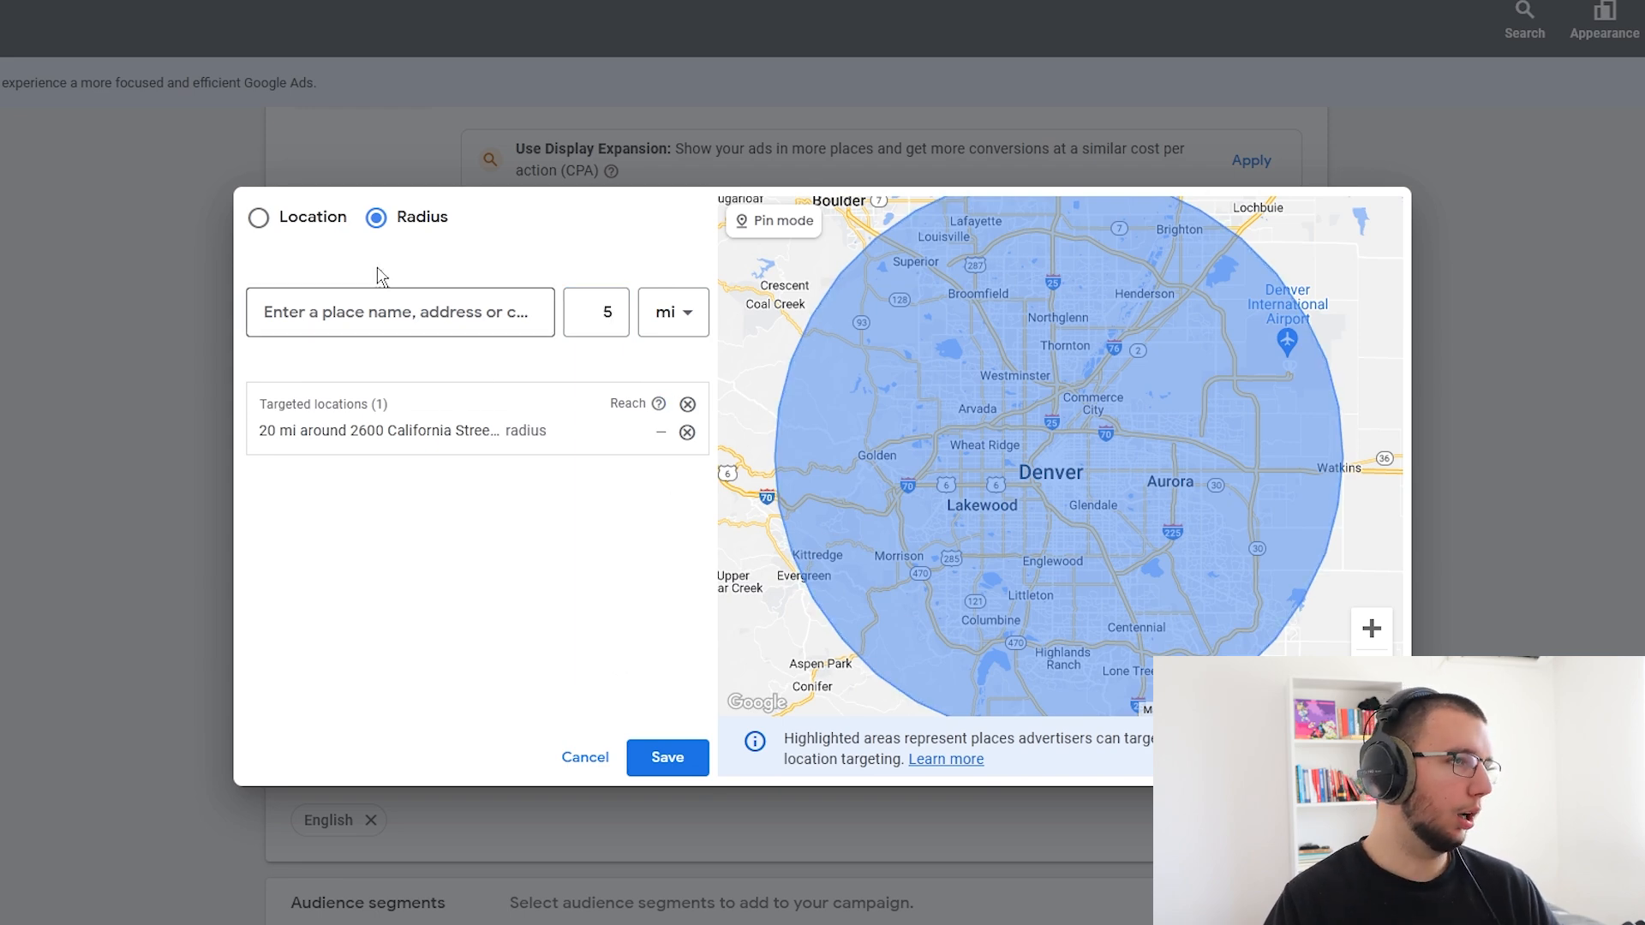
# - Switch back to location targeting and remove the 20-mile radius target around Denver
pyautogui.click(261, 219)
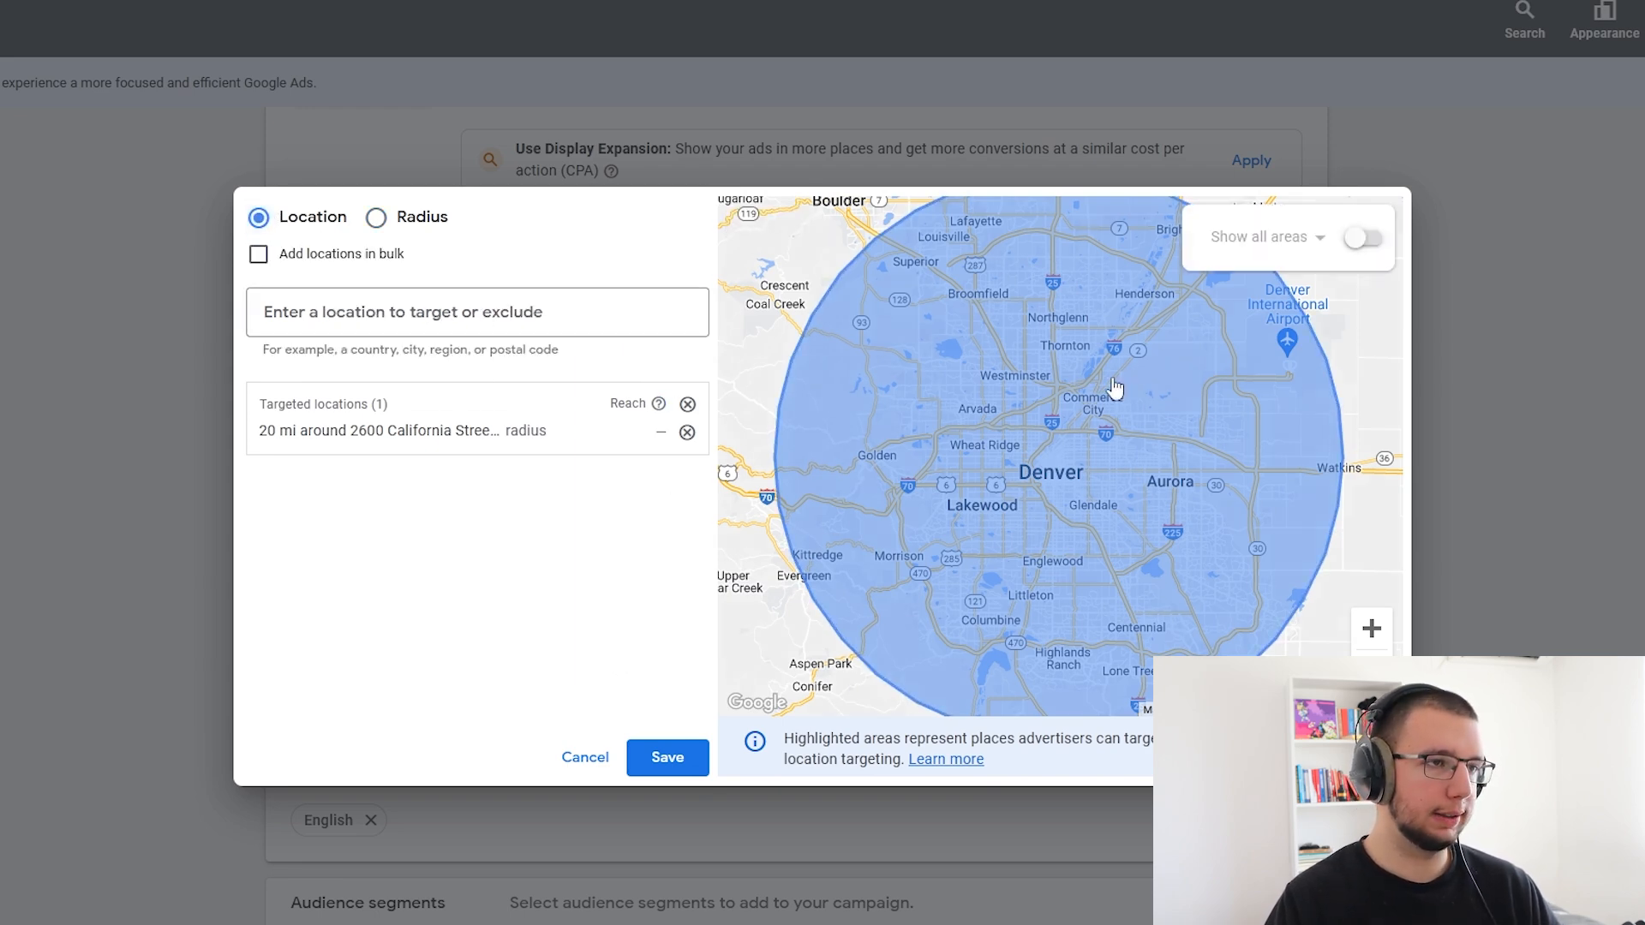
pyautogui.scroll(-1, 1112, 389)
pyautogui.click(687, 432)
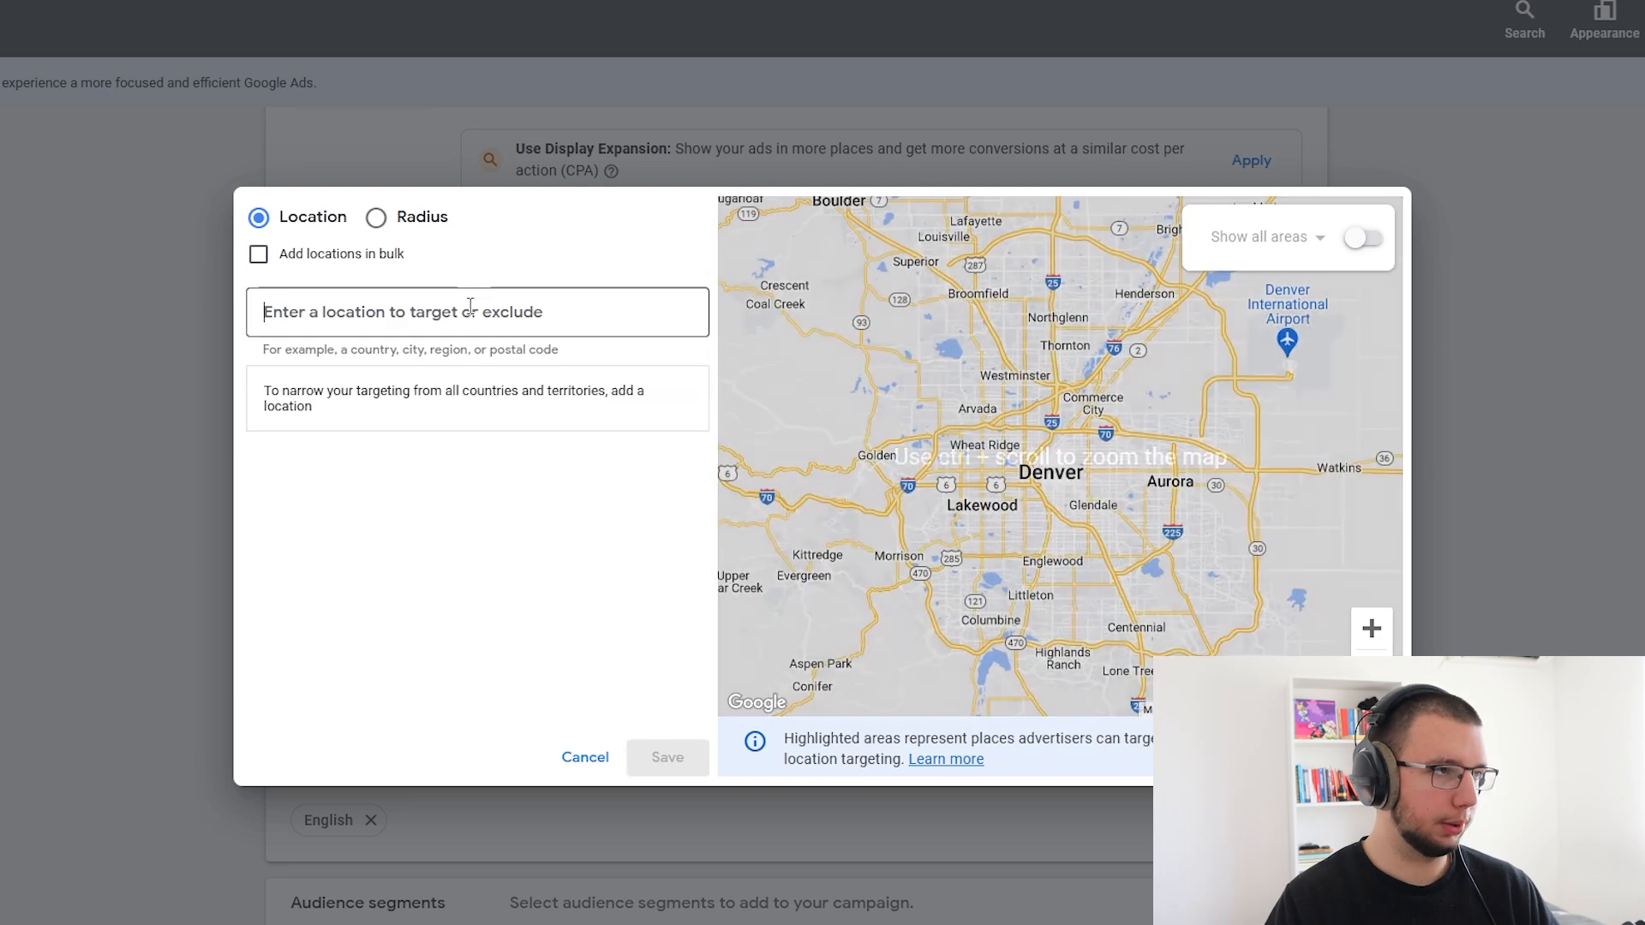
pyautogui.click(1372, 630)
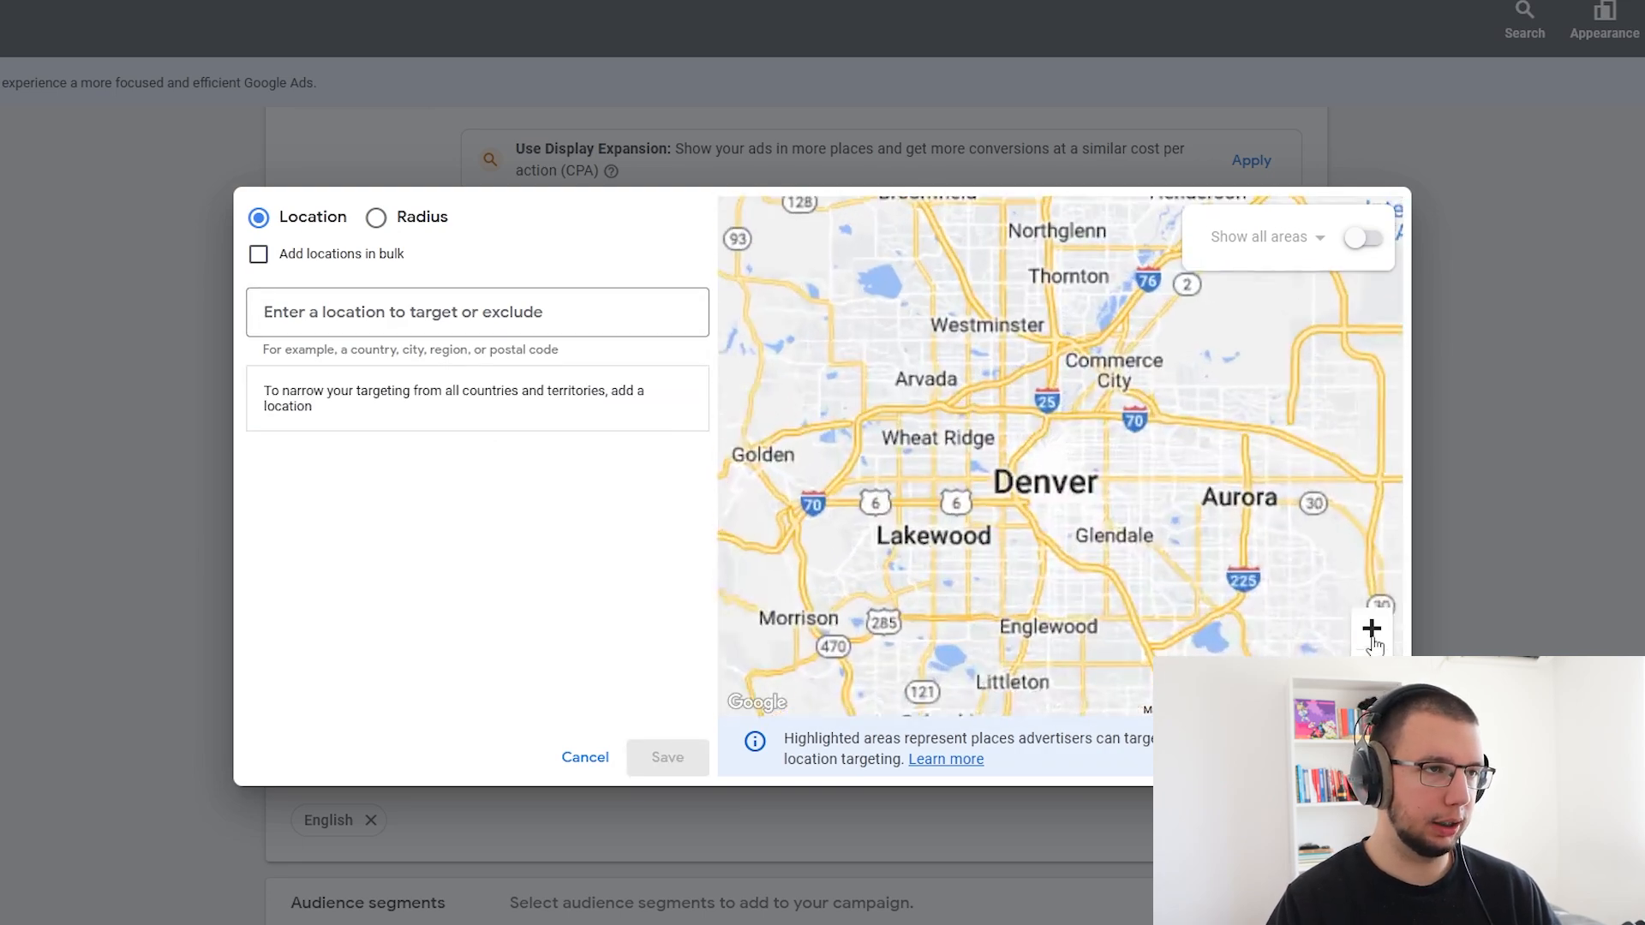
# - Look up Denver's zip codes in the web search results and target the postal code 80204, Colorado, United States
pyautogui.click(1371, 630)
pyautogui.click(1372, 670)
pyautogui.click(1372, 670)
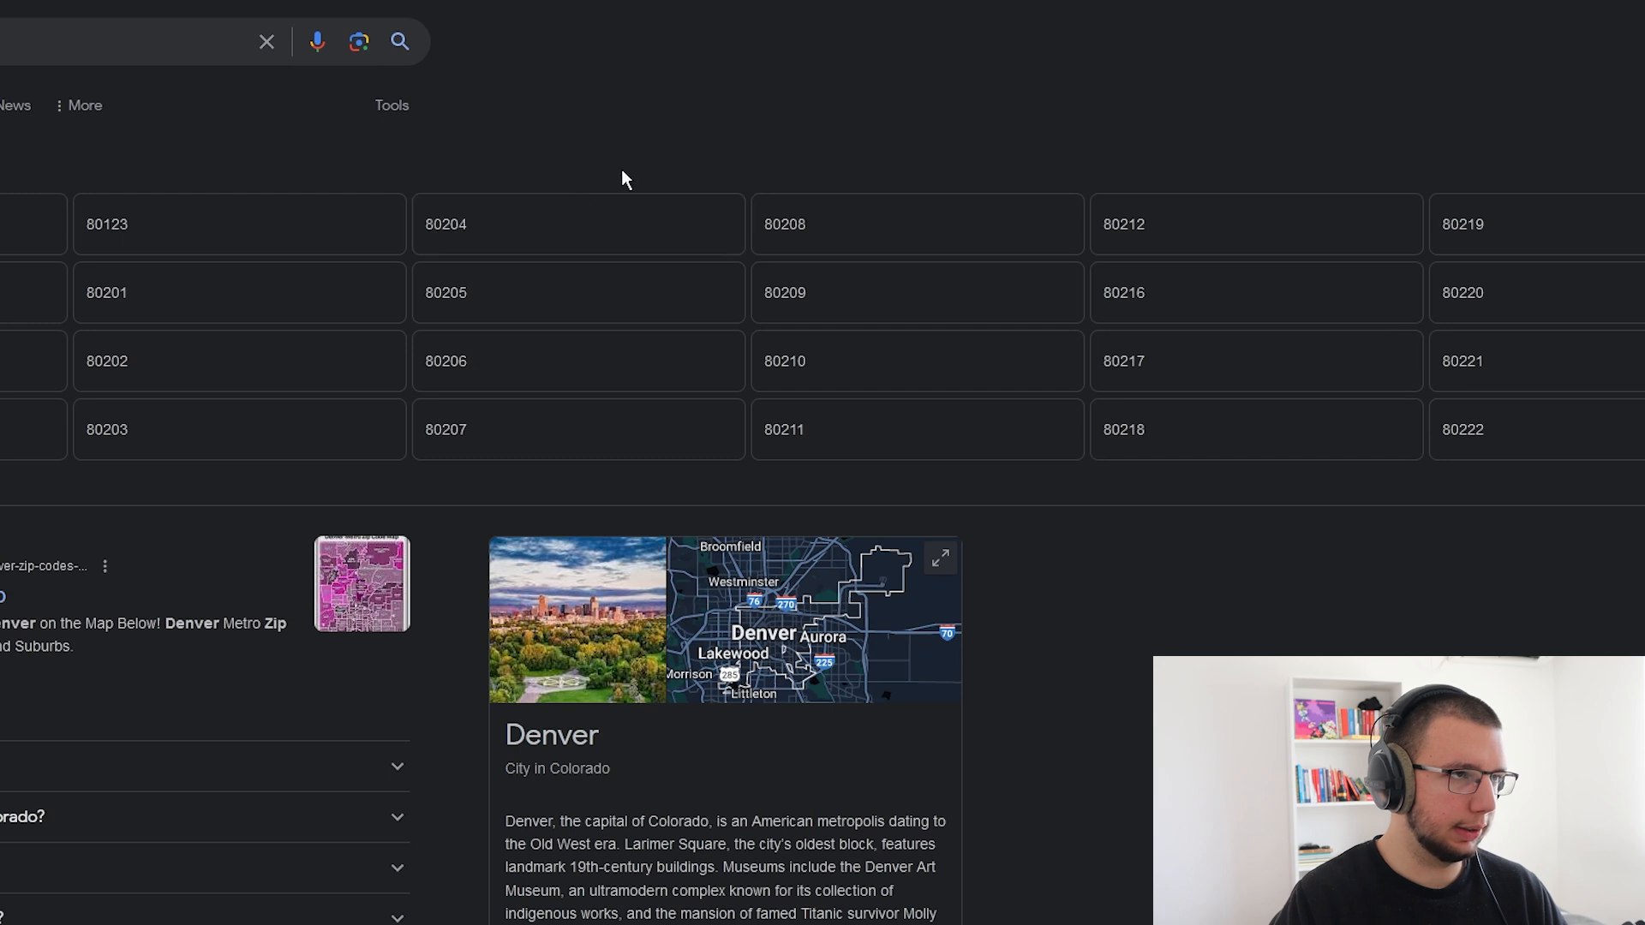
pyautogui.rightClick(459, 228)
pyautogui.click(403, 182)
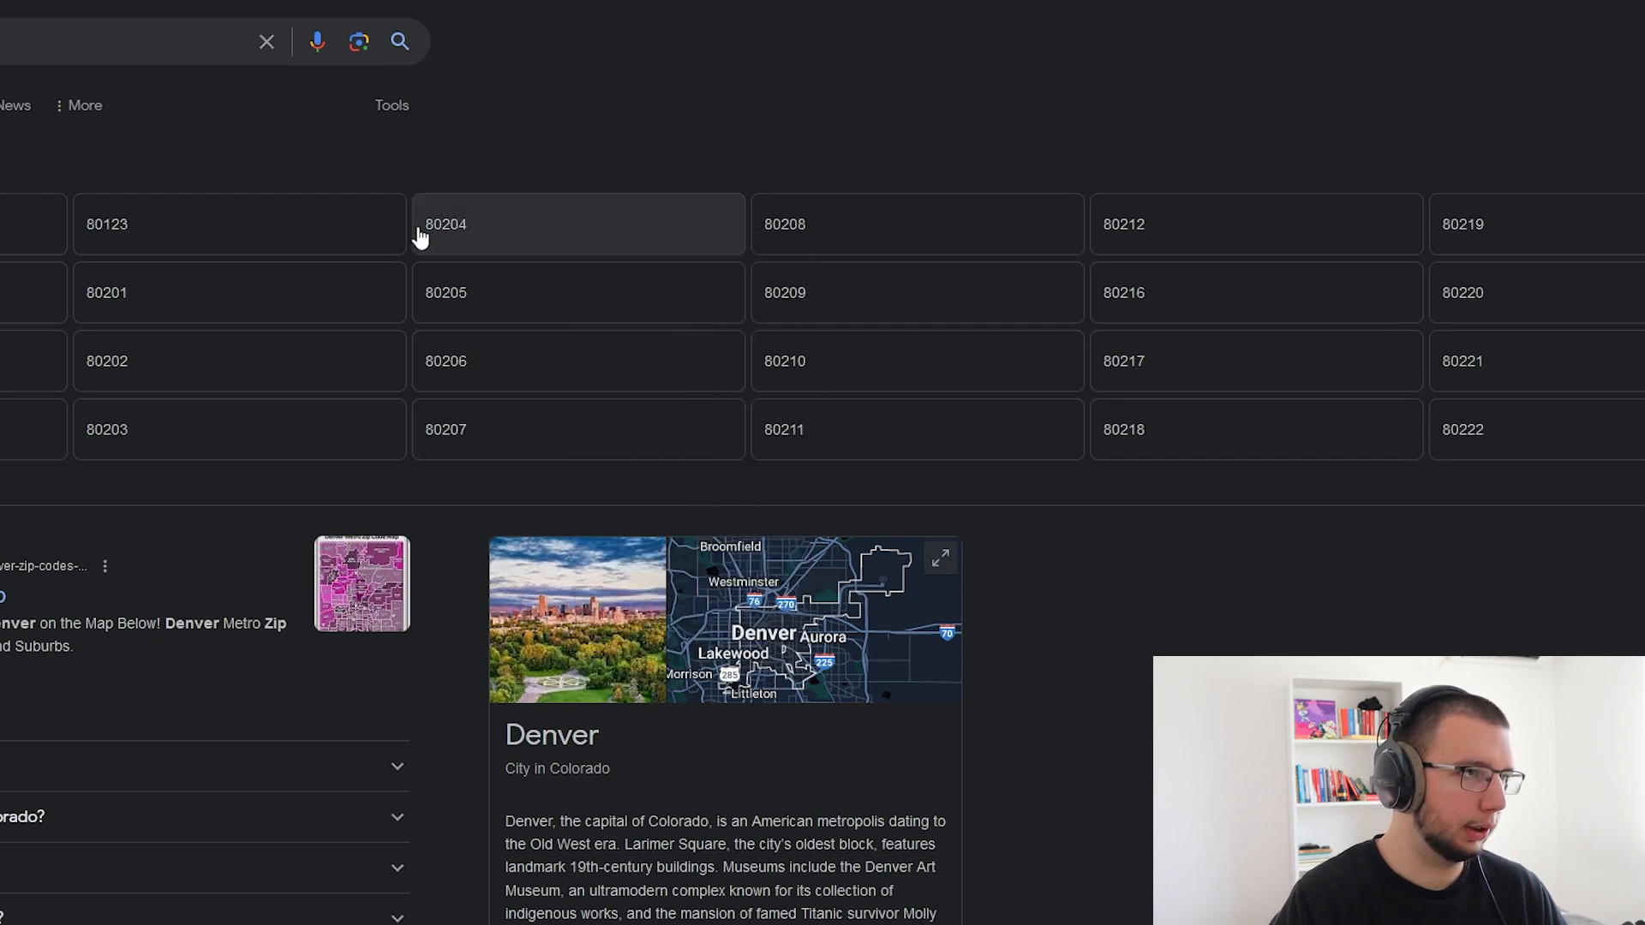
pyautogui.click(492, 297)
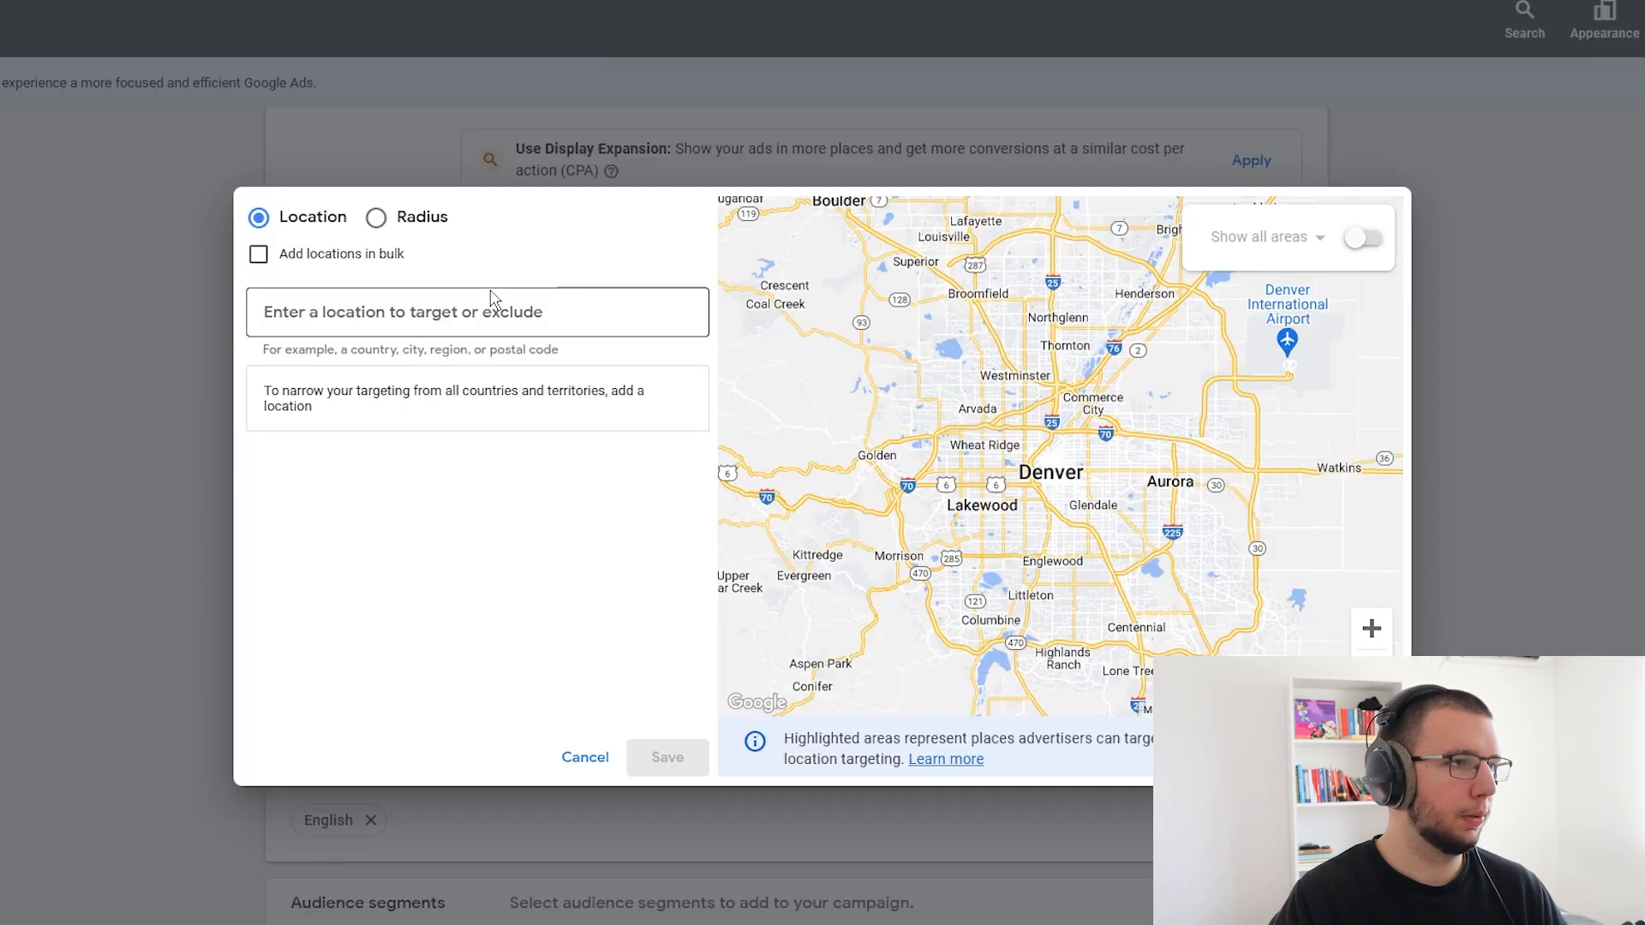
pyautogui.write('80204')
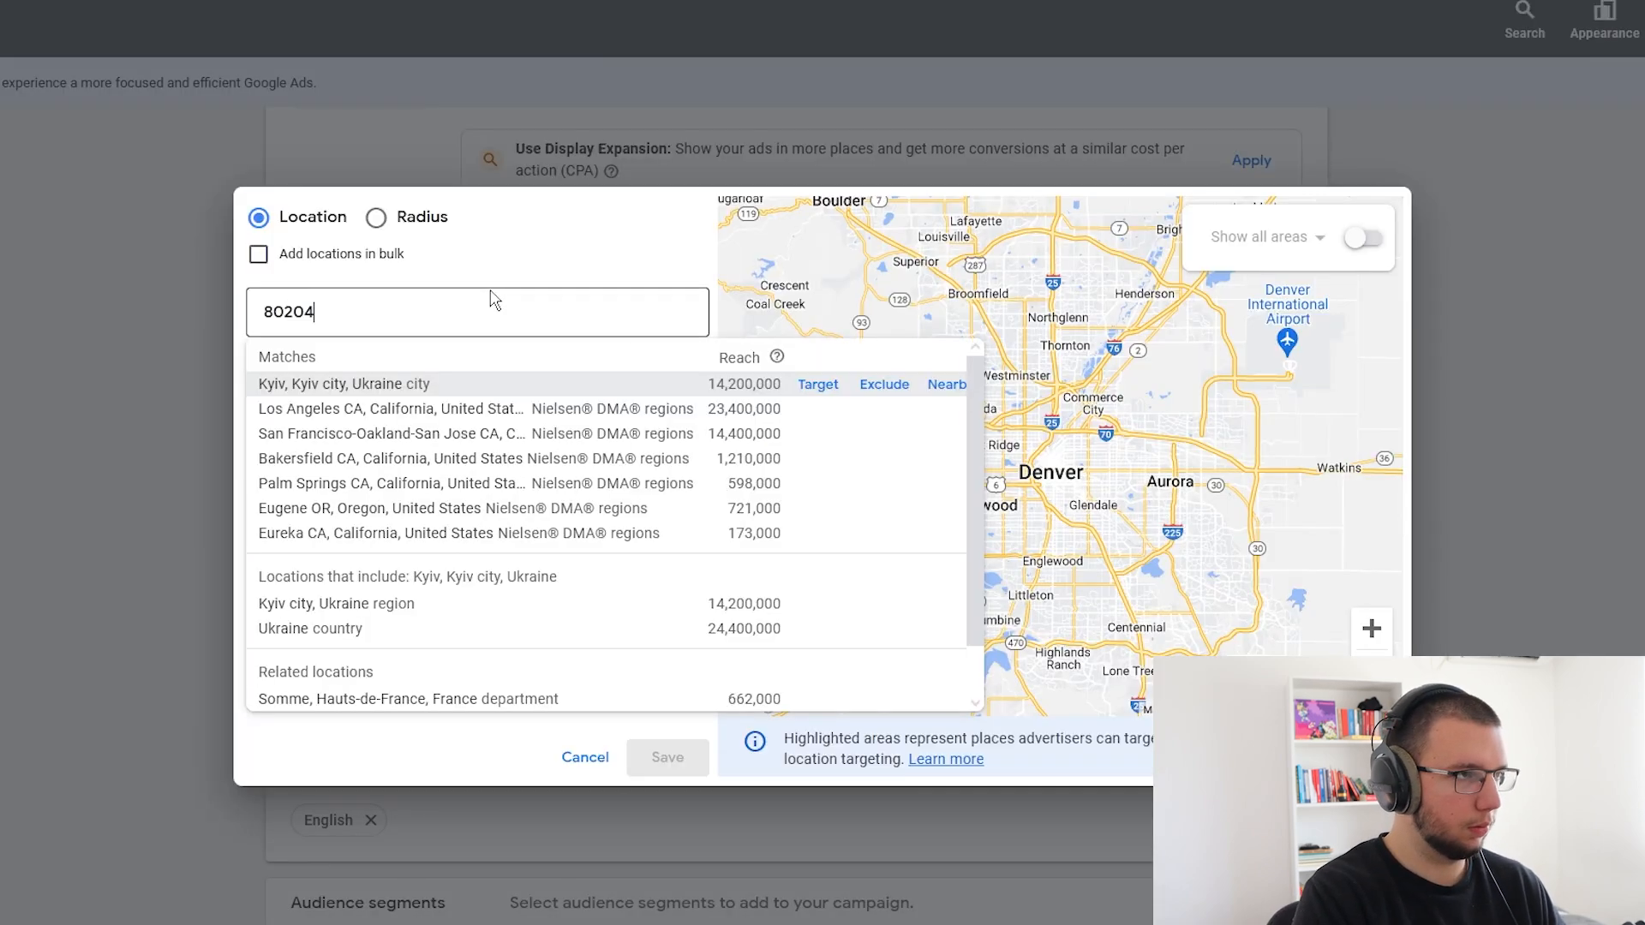
pyautogui.click(446, 386)
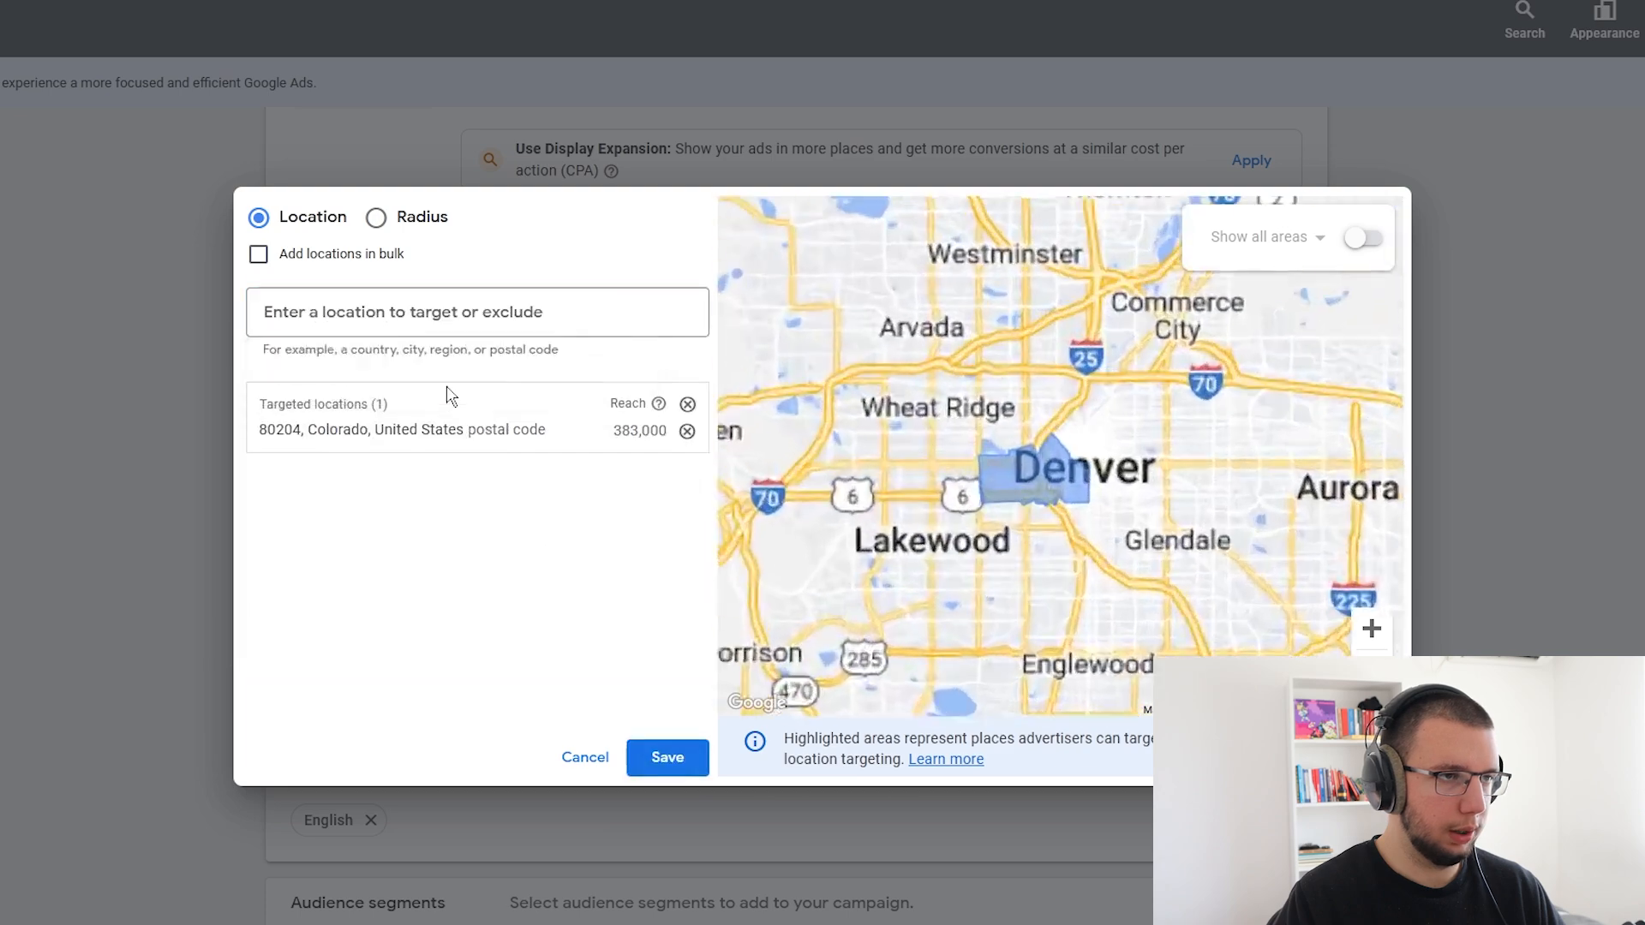
pyautogui.click(1371, 670)
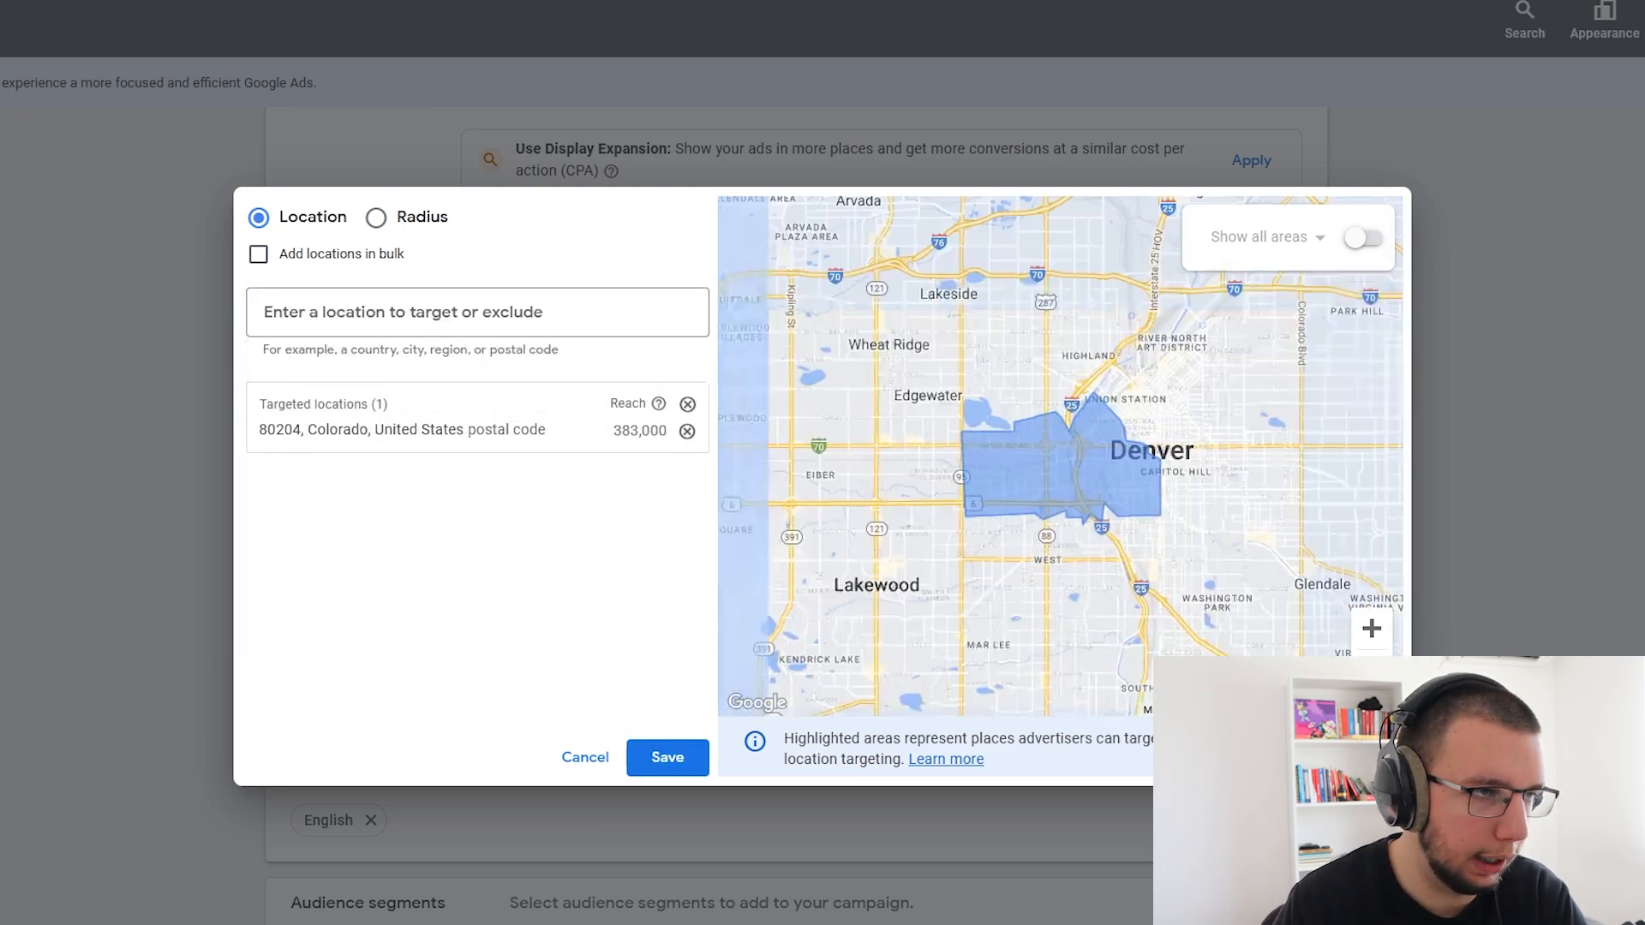
pyautogui.click(1371, 669)
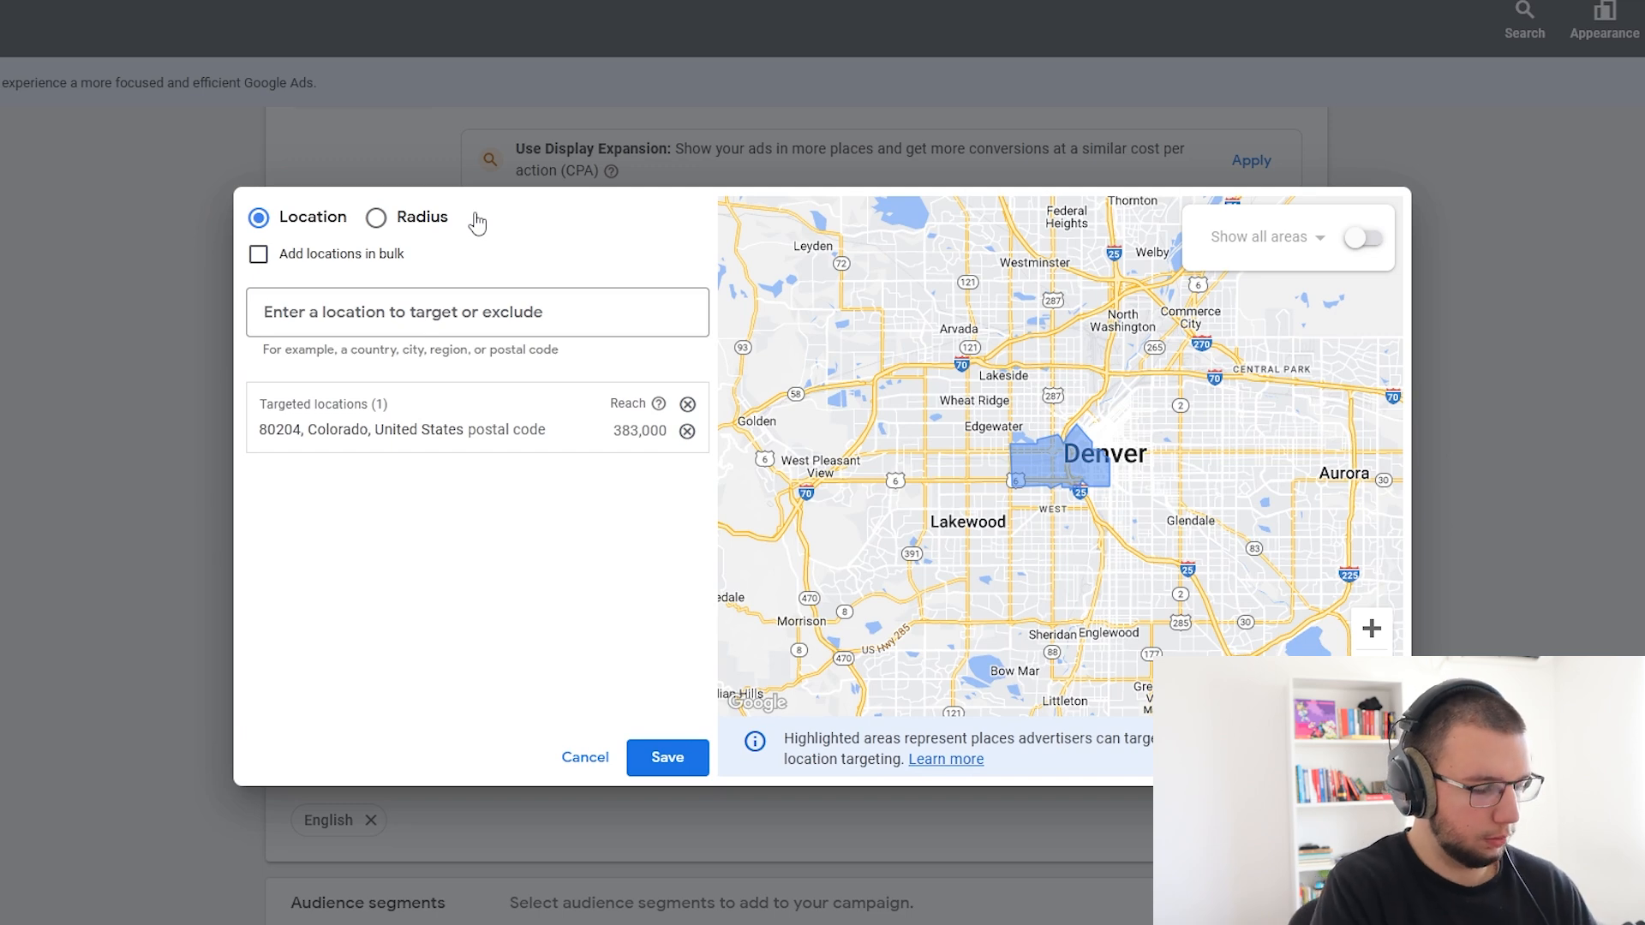
# - Exclude the postal code 80207, Colorado, United States, and compare the excluded and targeted areas on the map
pyautogui.write('80207')
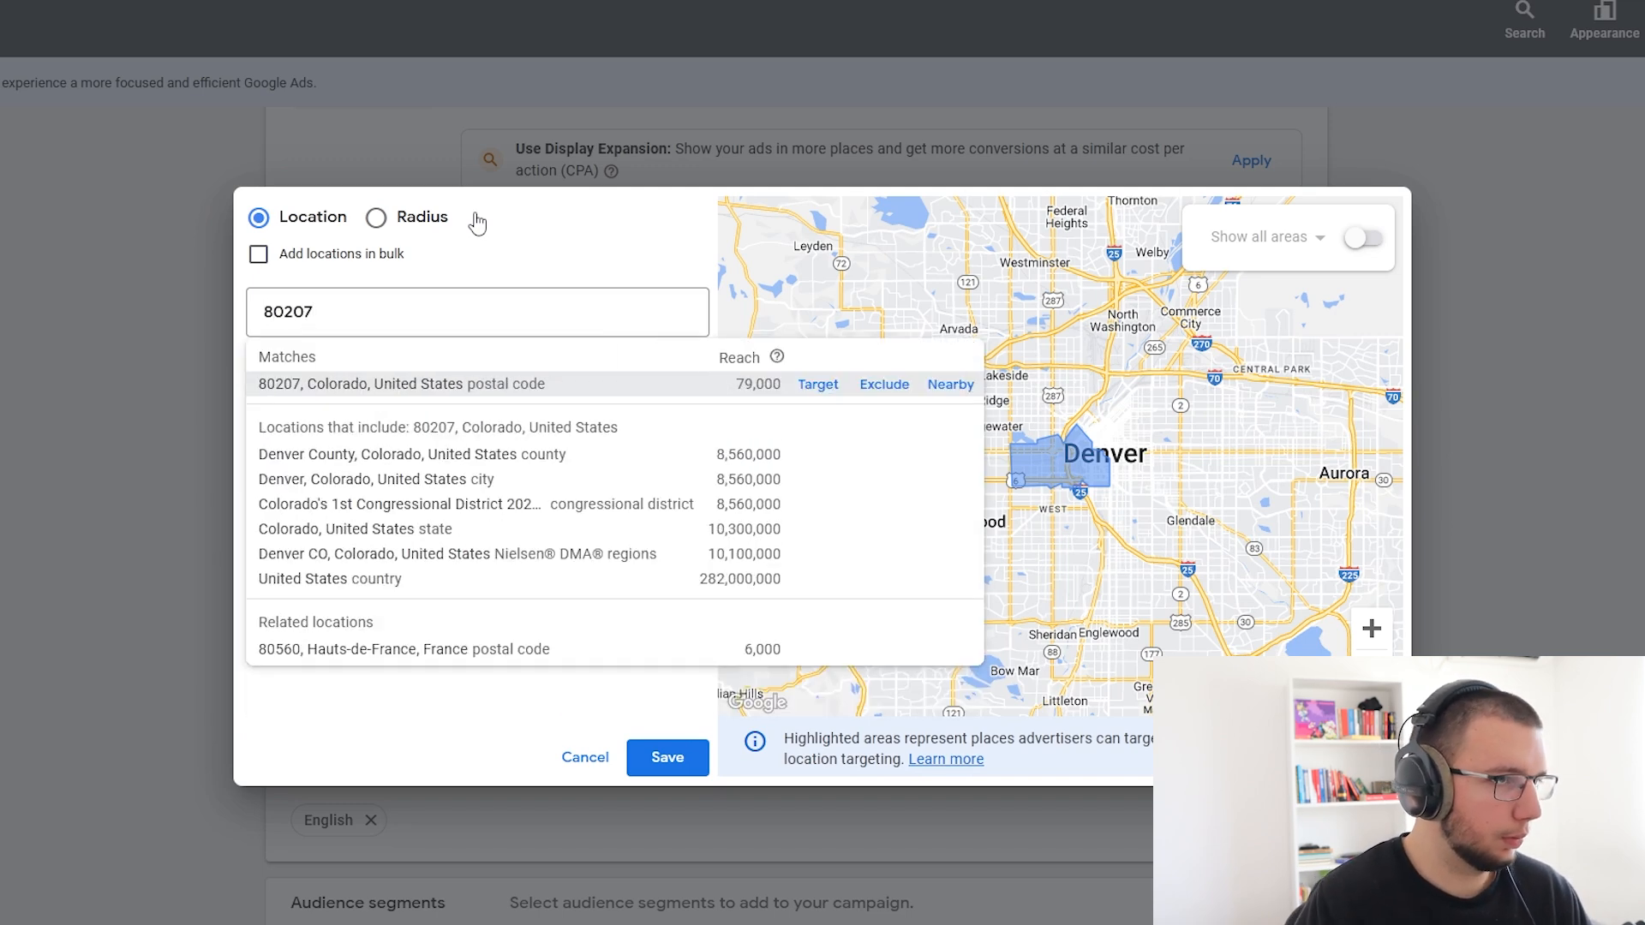
pyautogui.click(888, 391)
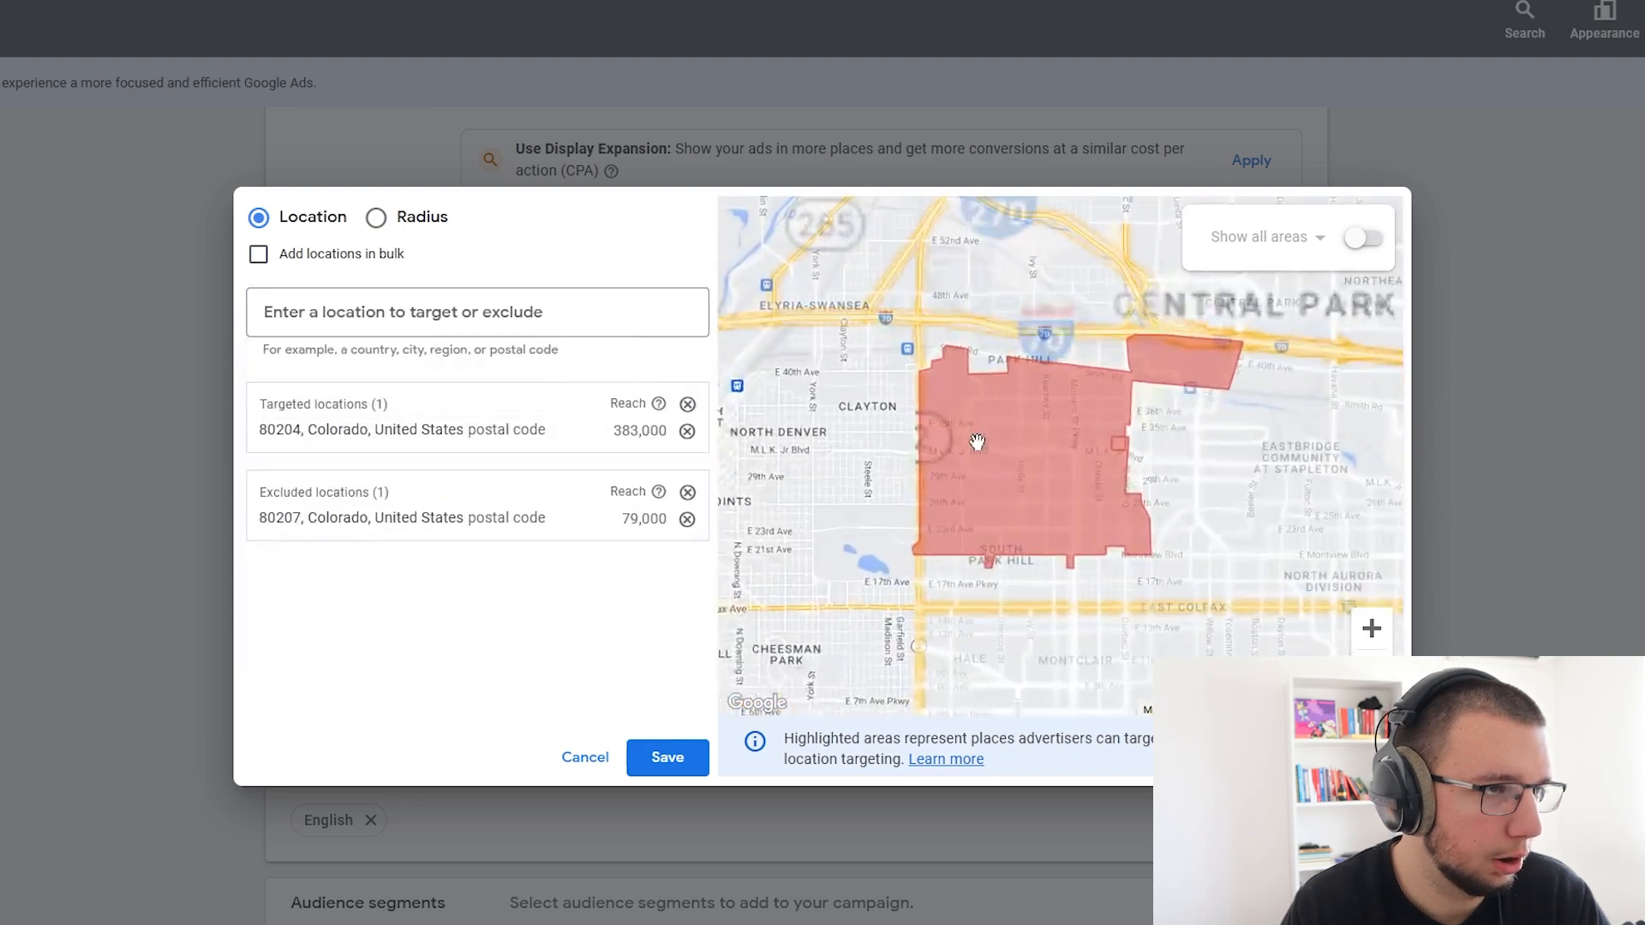
pyautogui.moveTo(806, 520); pyautogui.dragTo(1059, 426)
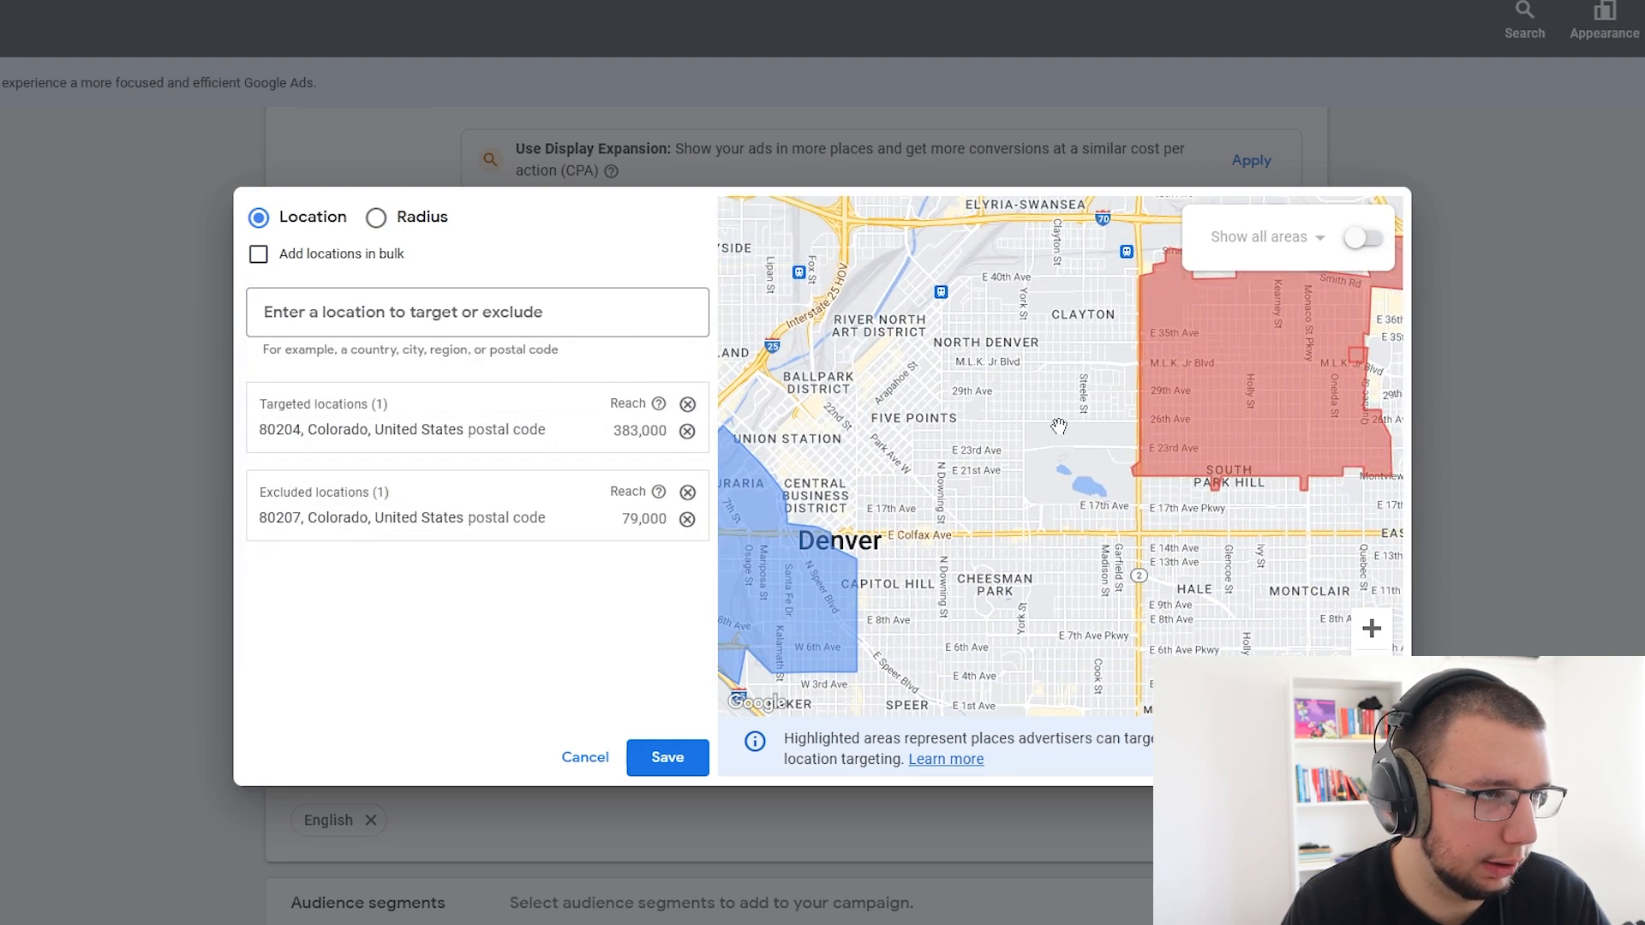
pyautogui.scroll(-4, 1171, 505)
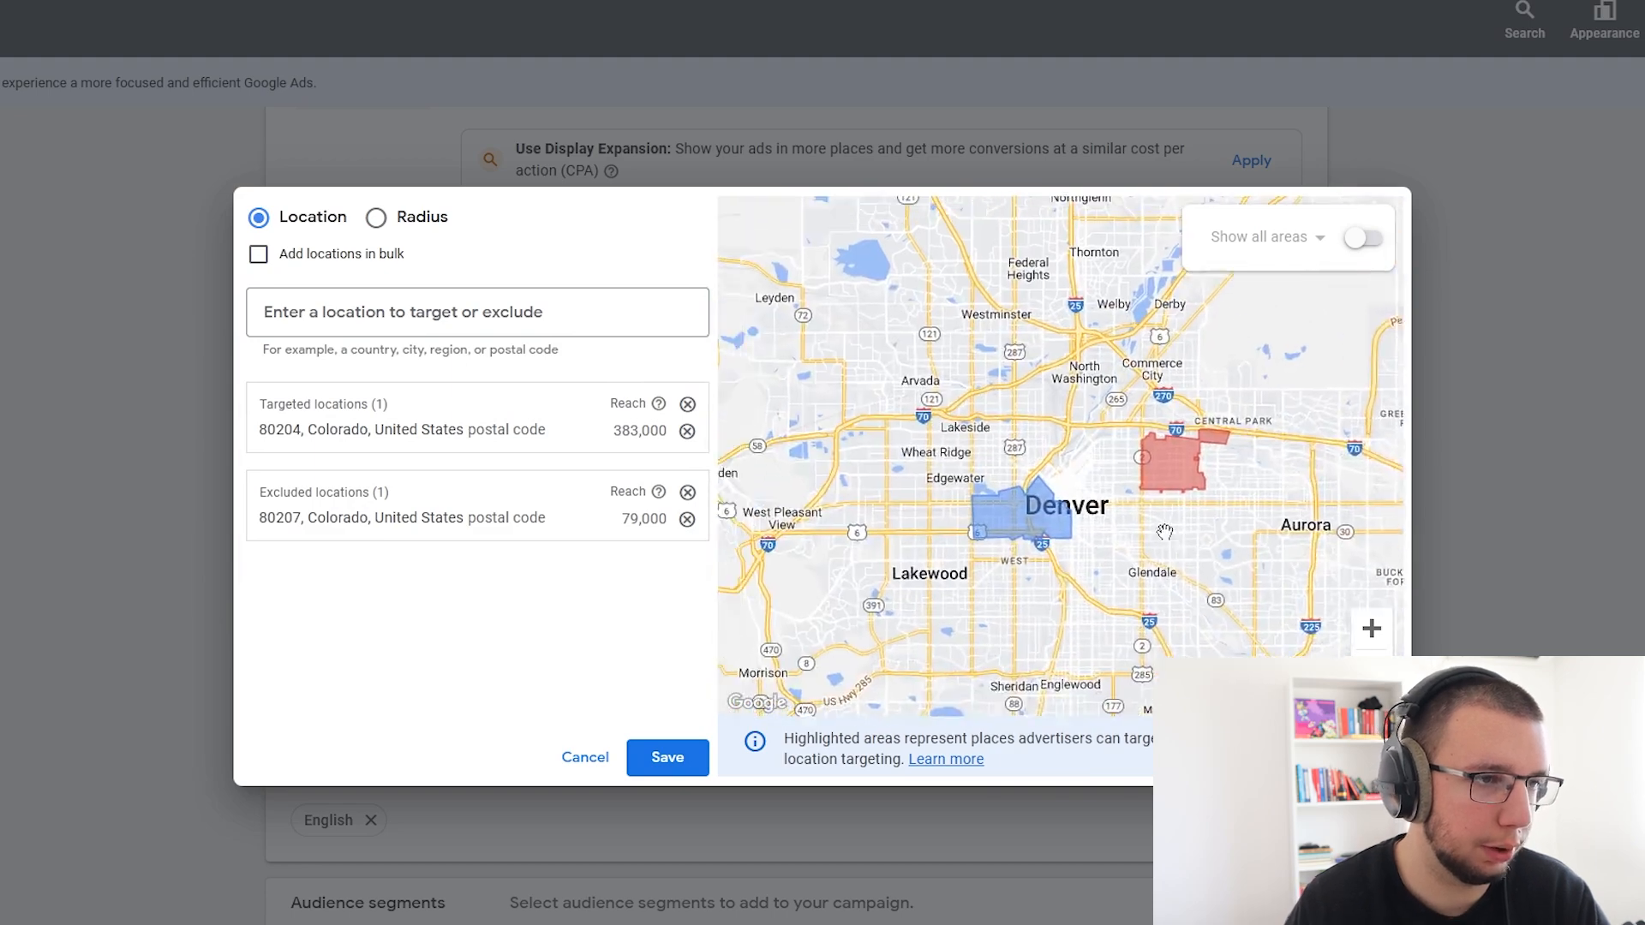
pyautogui.click(1372, 670)
pyautogui.moveTo(1200, 487); pyautogui.dragTo(1162, 485)
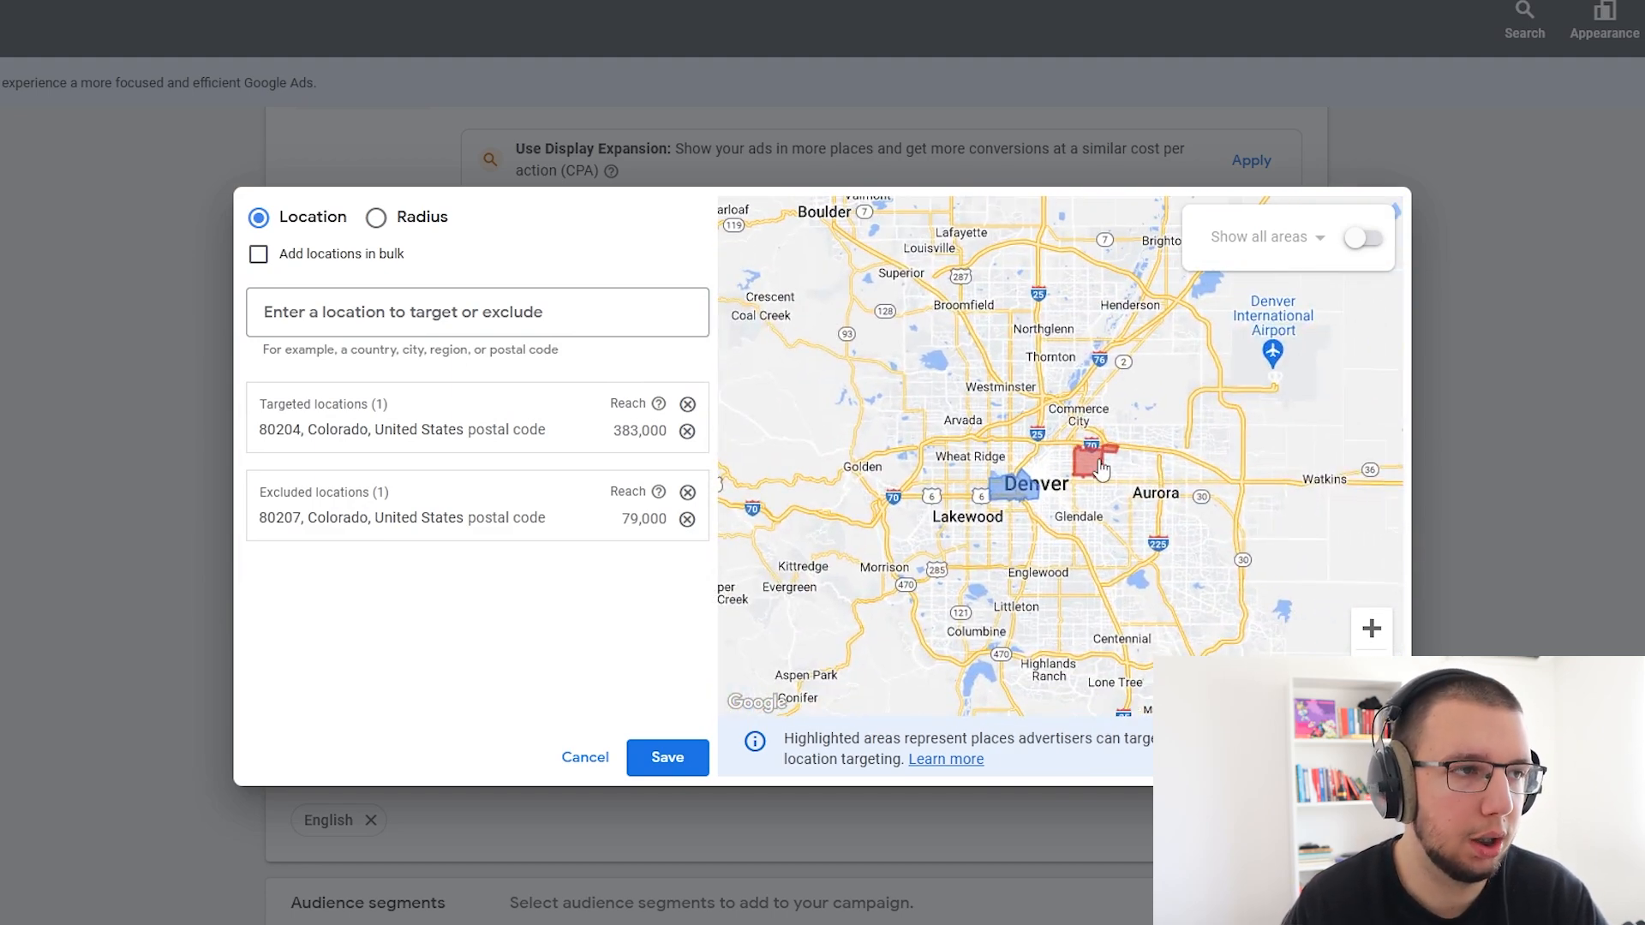
pyautogui.scroll(5, 1097, 492)
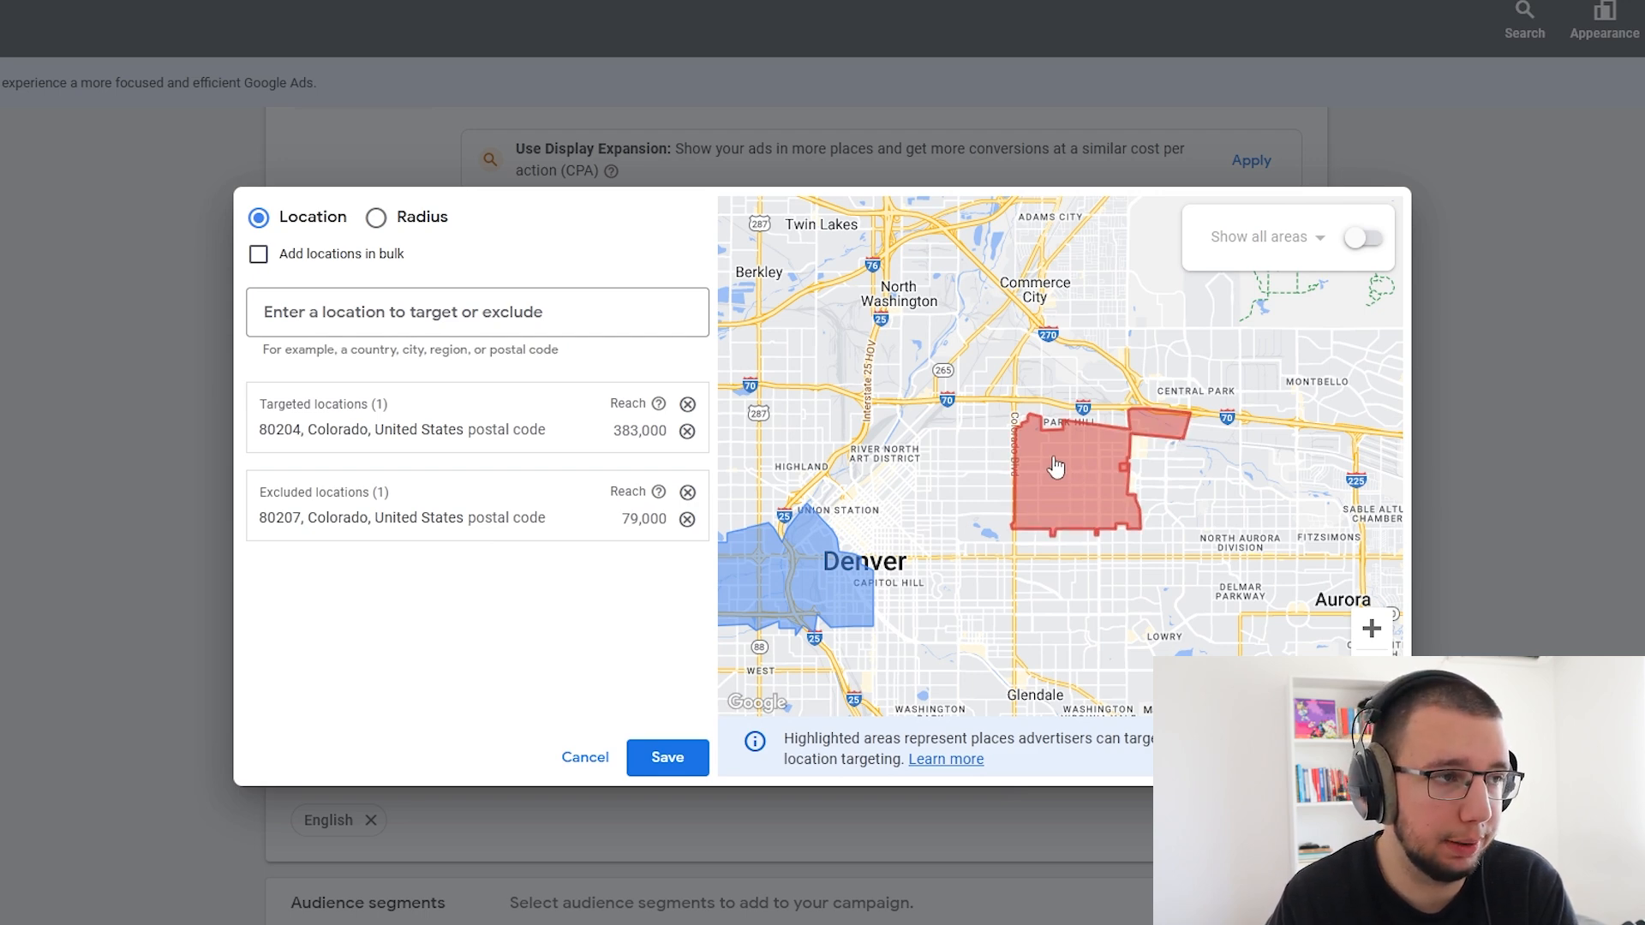
# - Add the city of Denver, Colorado, United States, as a targeted location and save the location selection
pyautogui.click(464, 307)
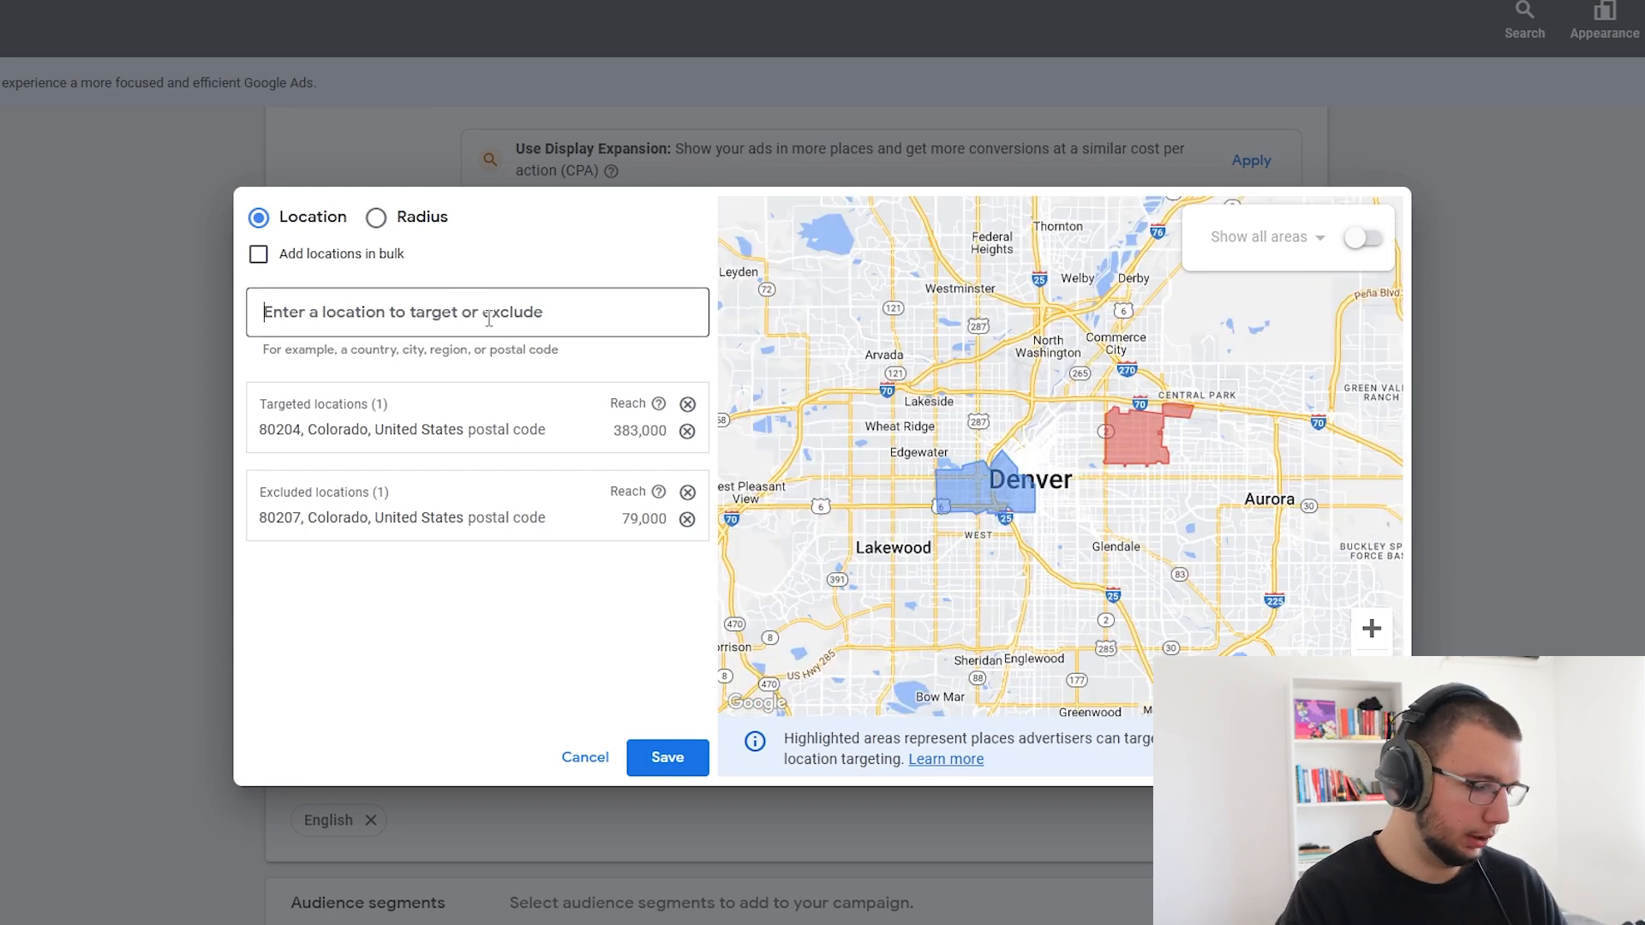
pyautogui.write('denver')
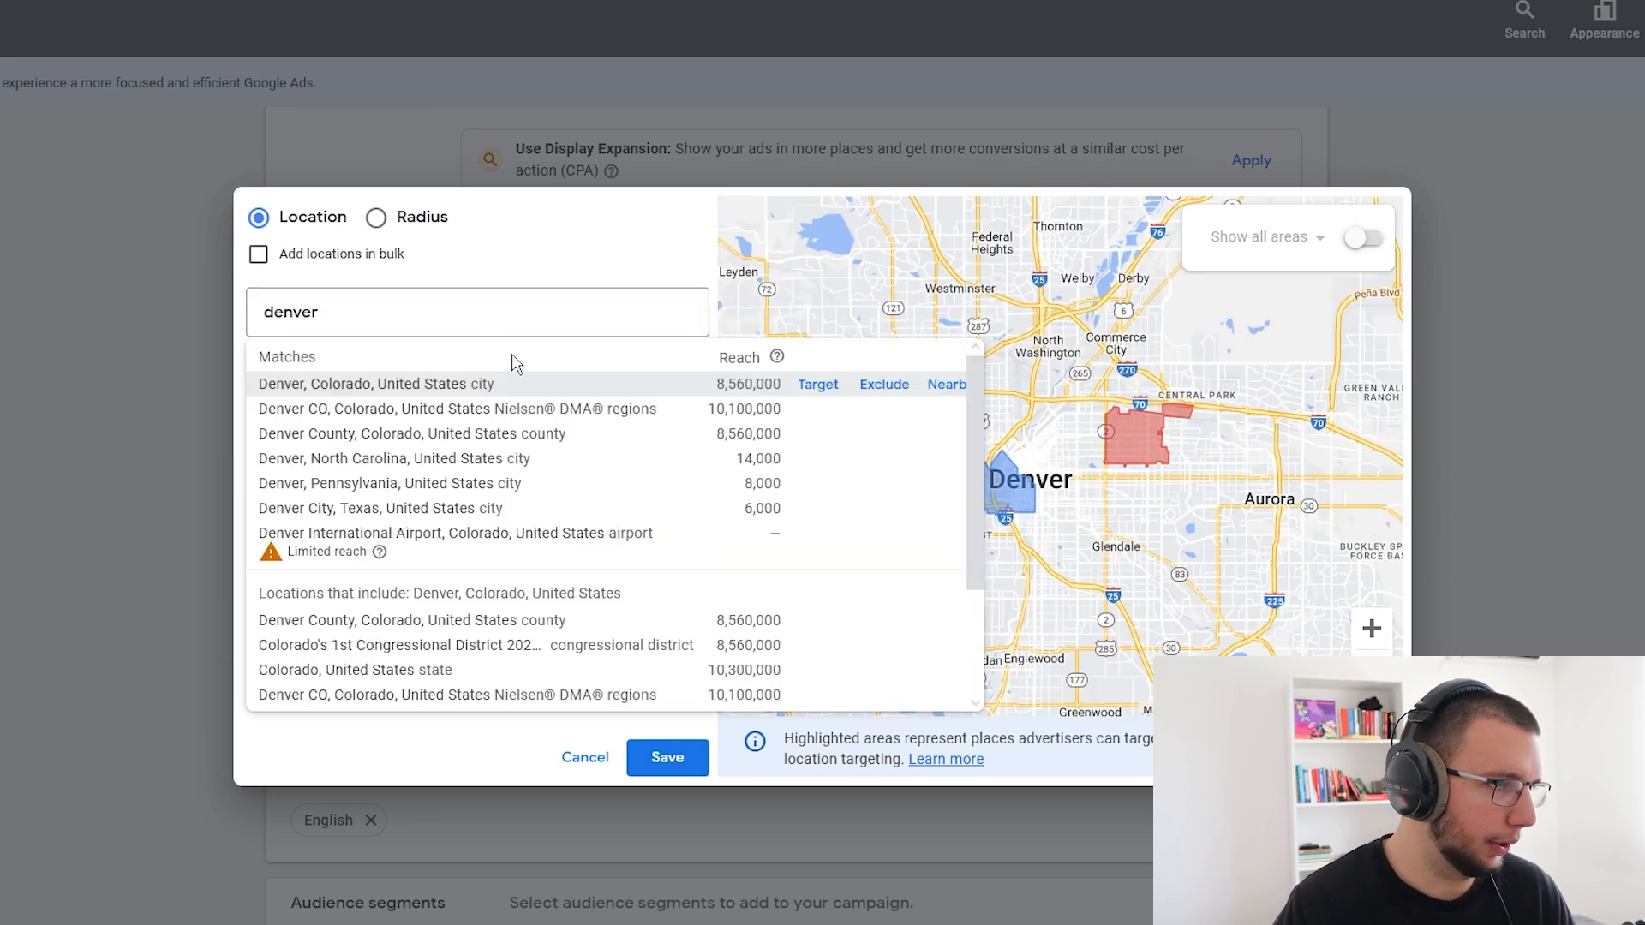
pyautogui.click(526, 385)
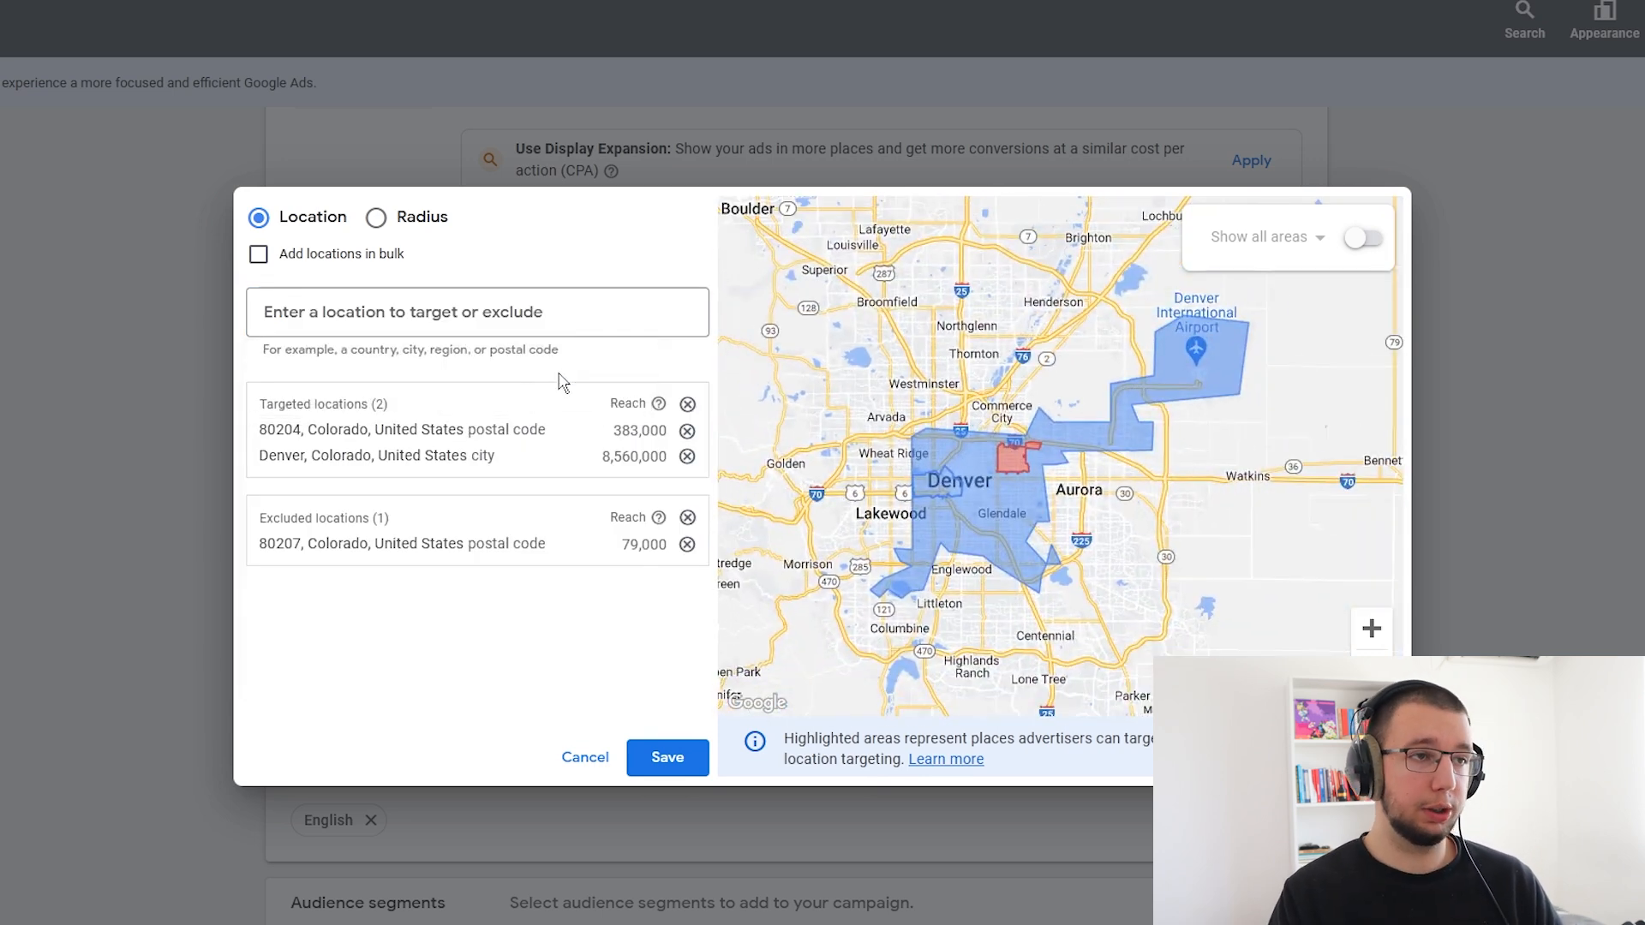
pyautogui.click(665, 759)
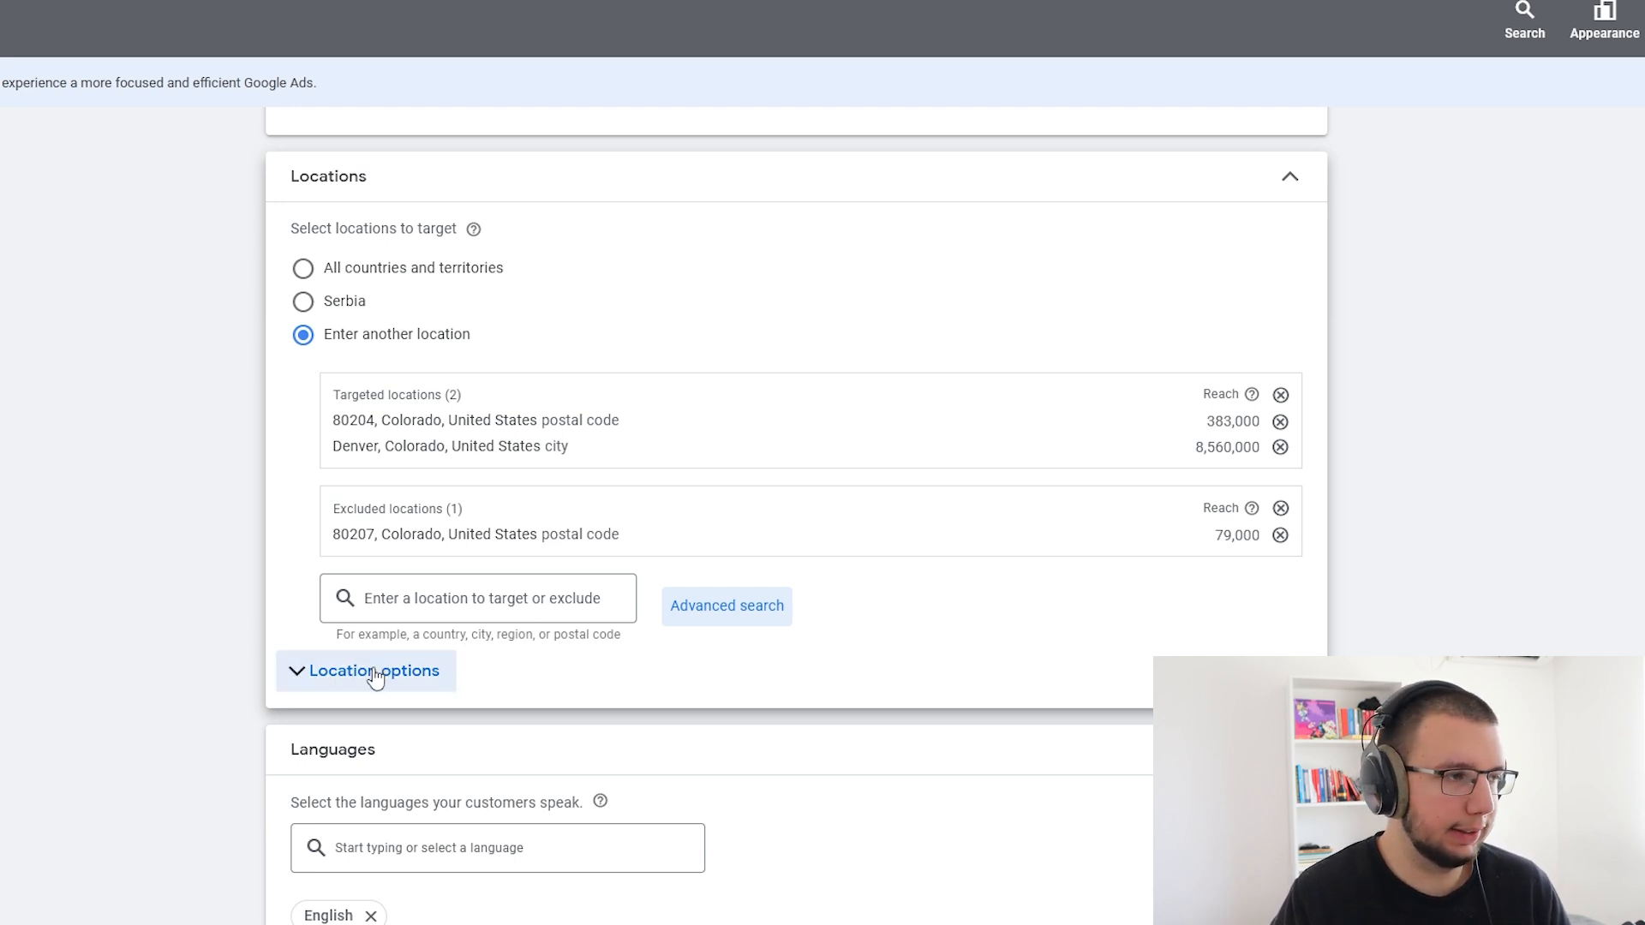
# - Open the location options and check that the target setting is Presence: People in or regularly in your targeted locations
pyautogui.click(374, 672)
pyautogui.scroll(-3, 131, 537)
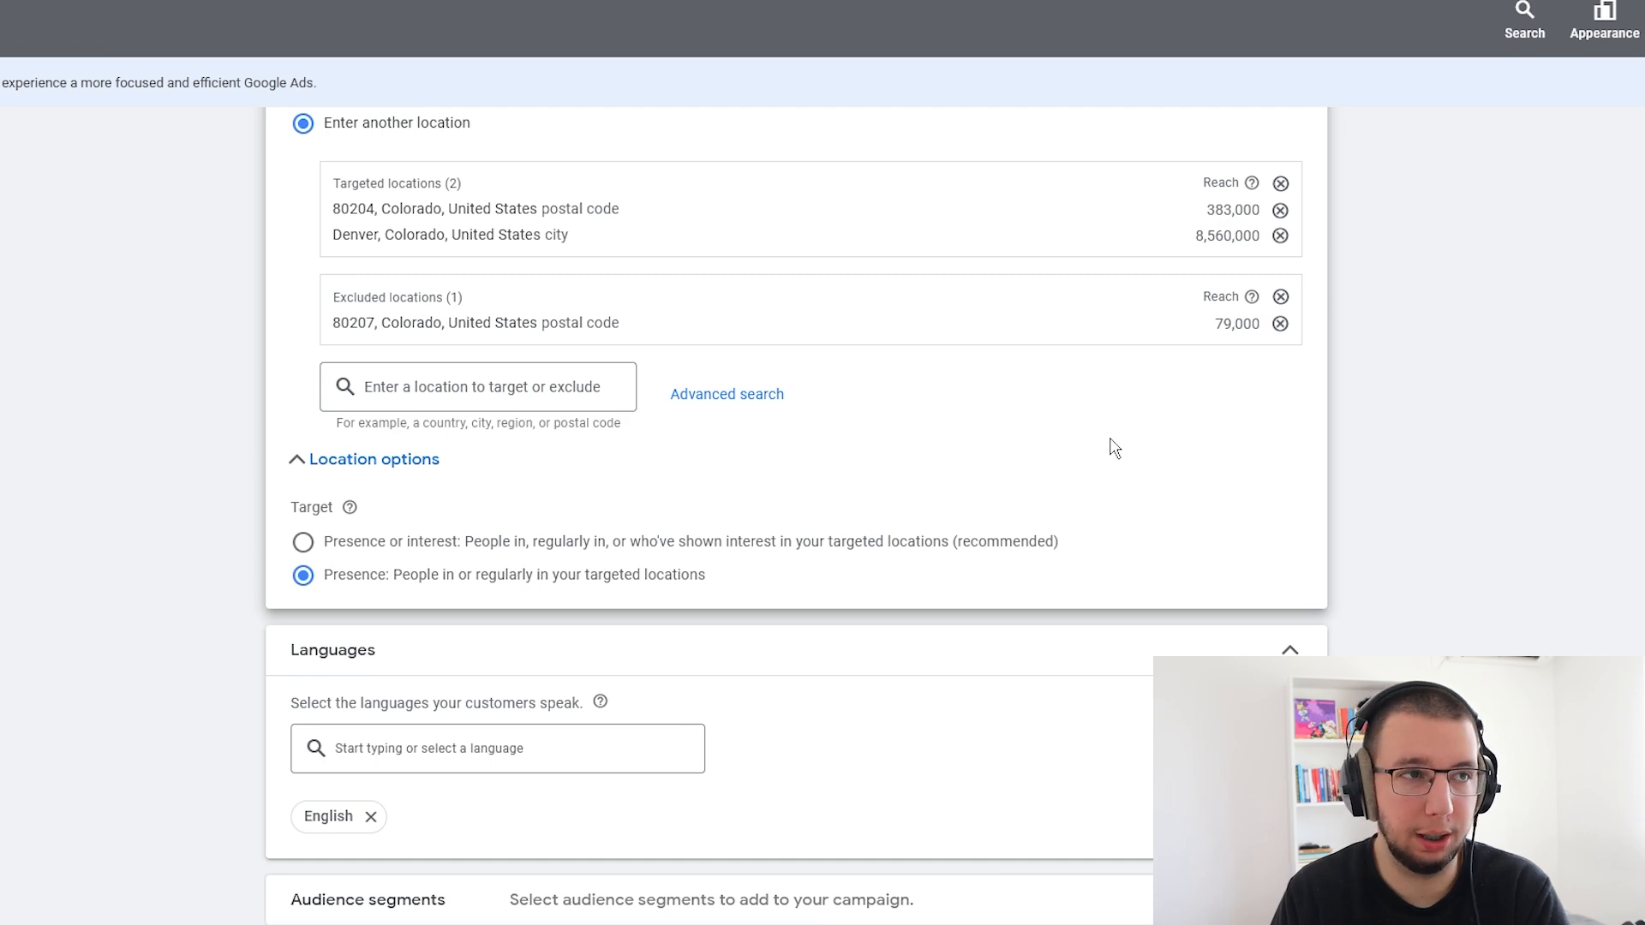
pyautogui.scroll(-4, 1114, 448)
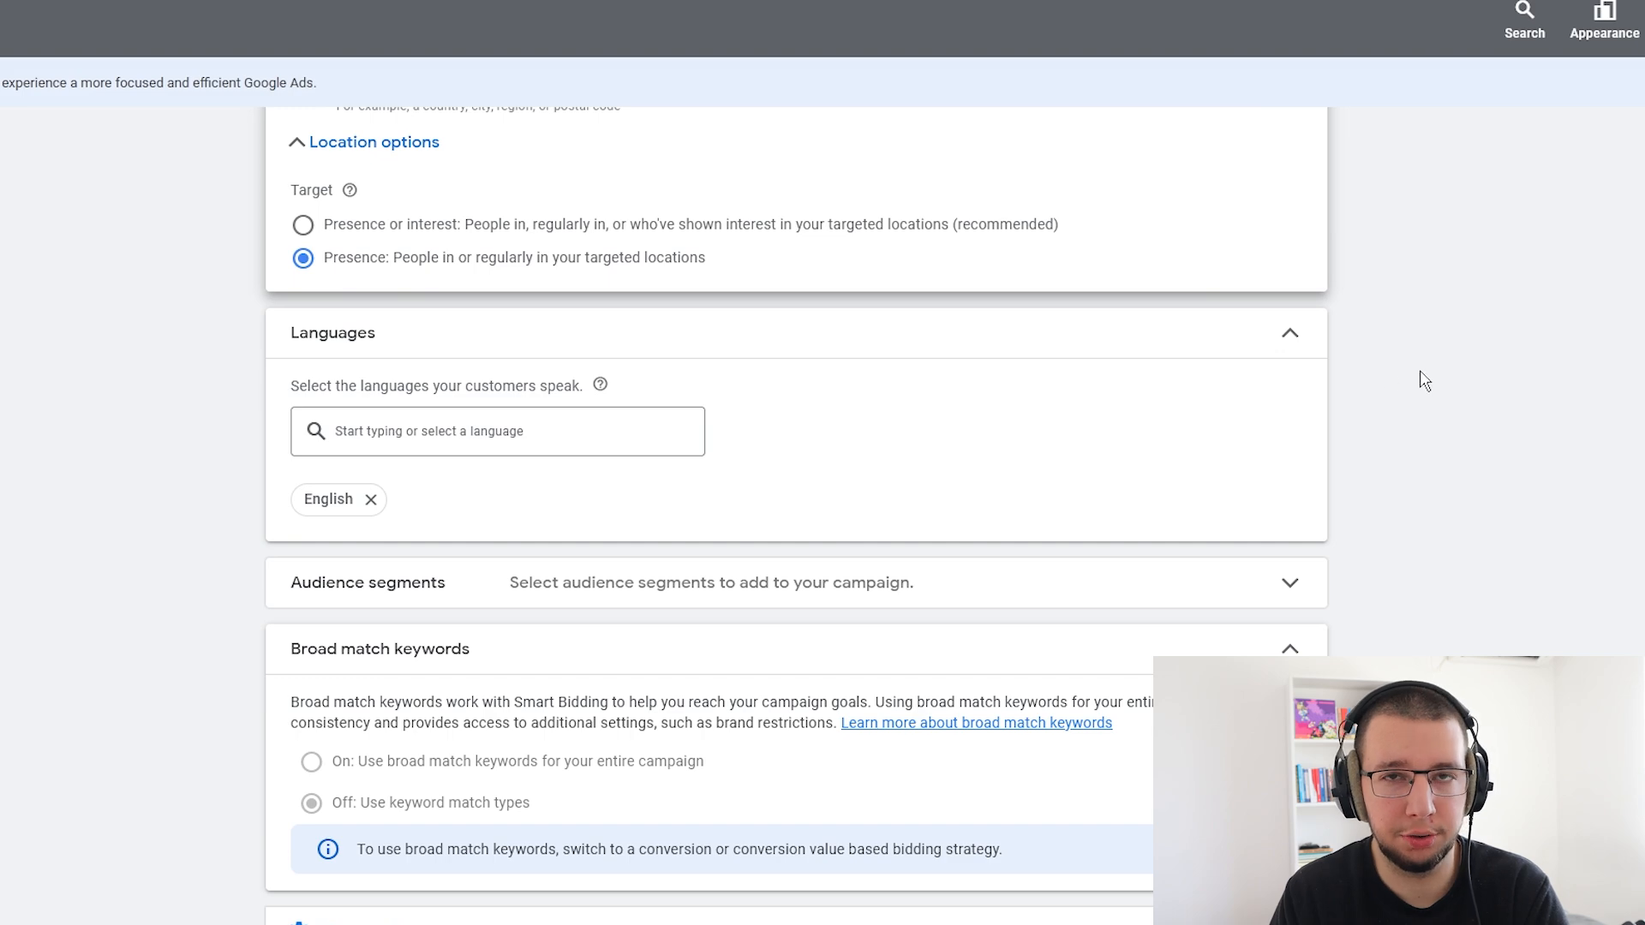
pyautogui.scroll(3, 1418, 378)
pyautogui.scroll(1, 1420, 378)
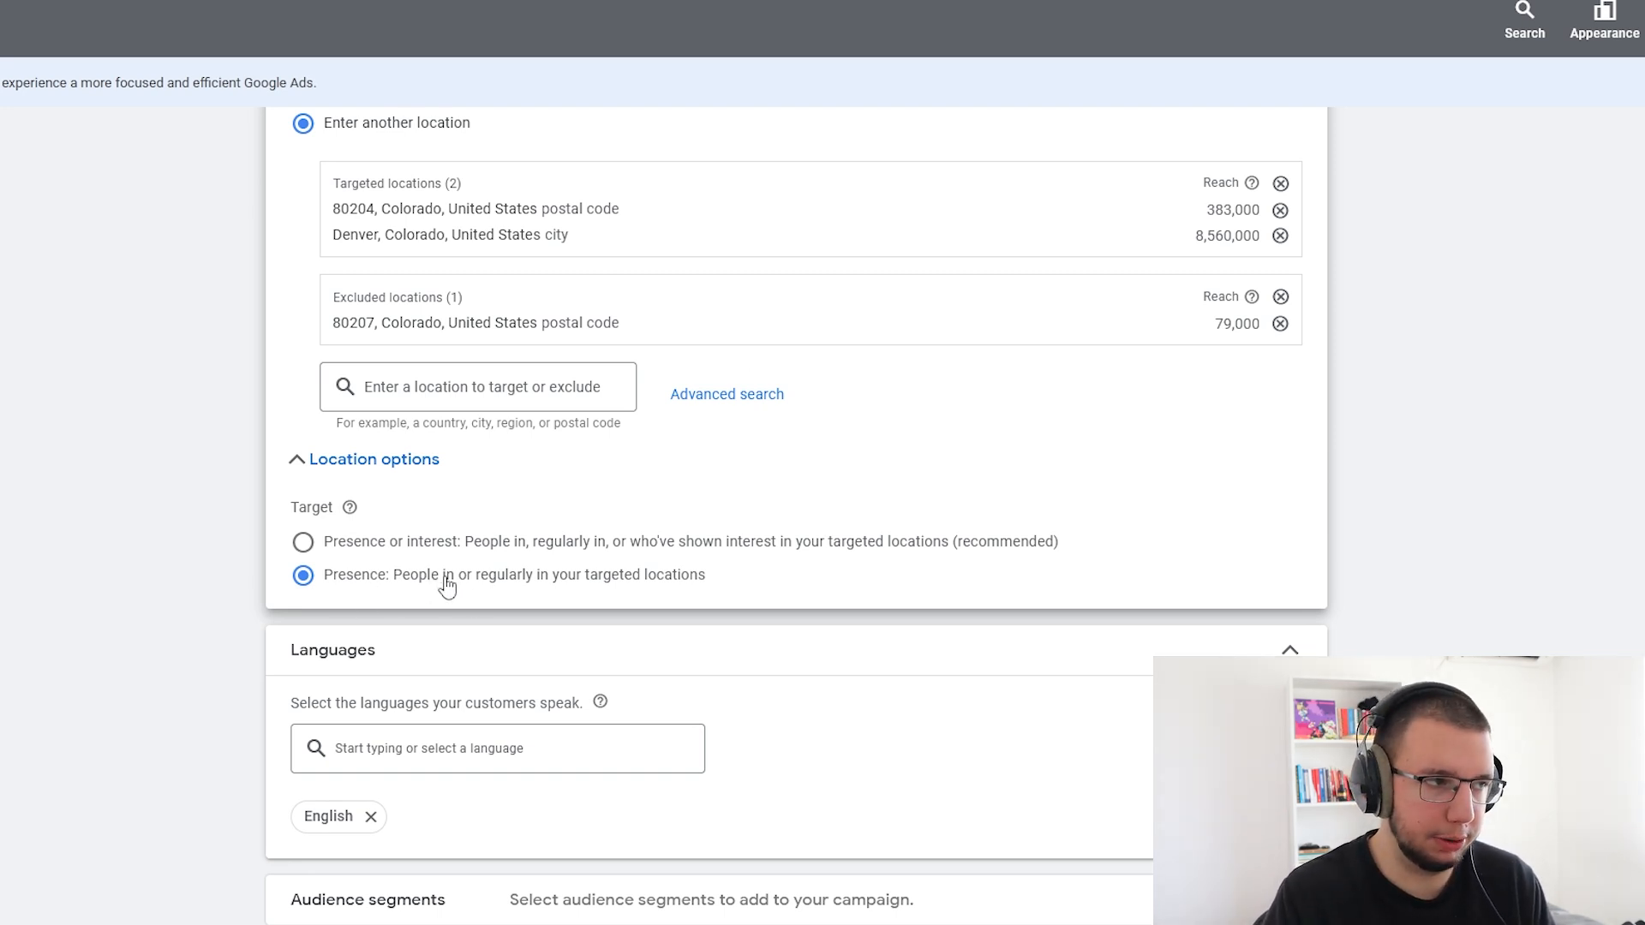
# - Remove English from the campaign languages so that all languages are targeted
pyautogui.scroll(-2, 120, 583)
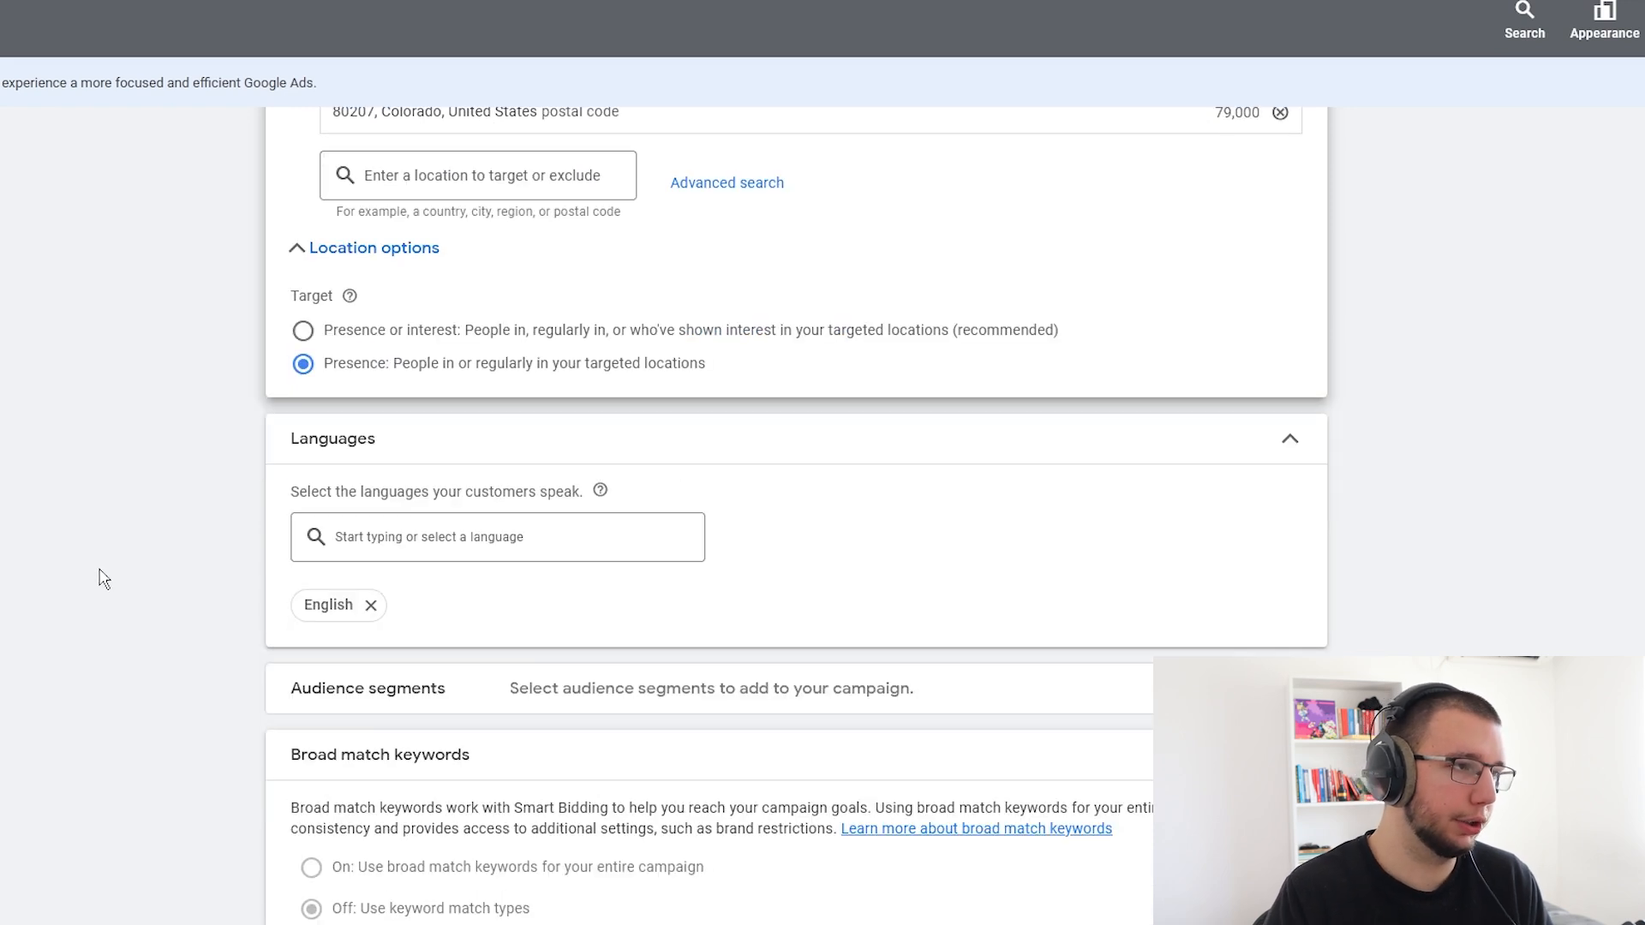
pyautogui.click(372, 608)
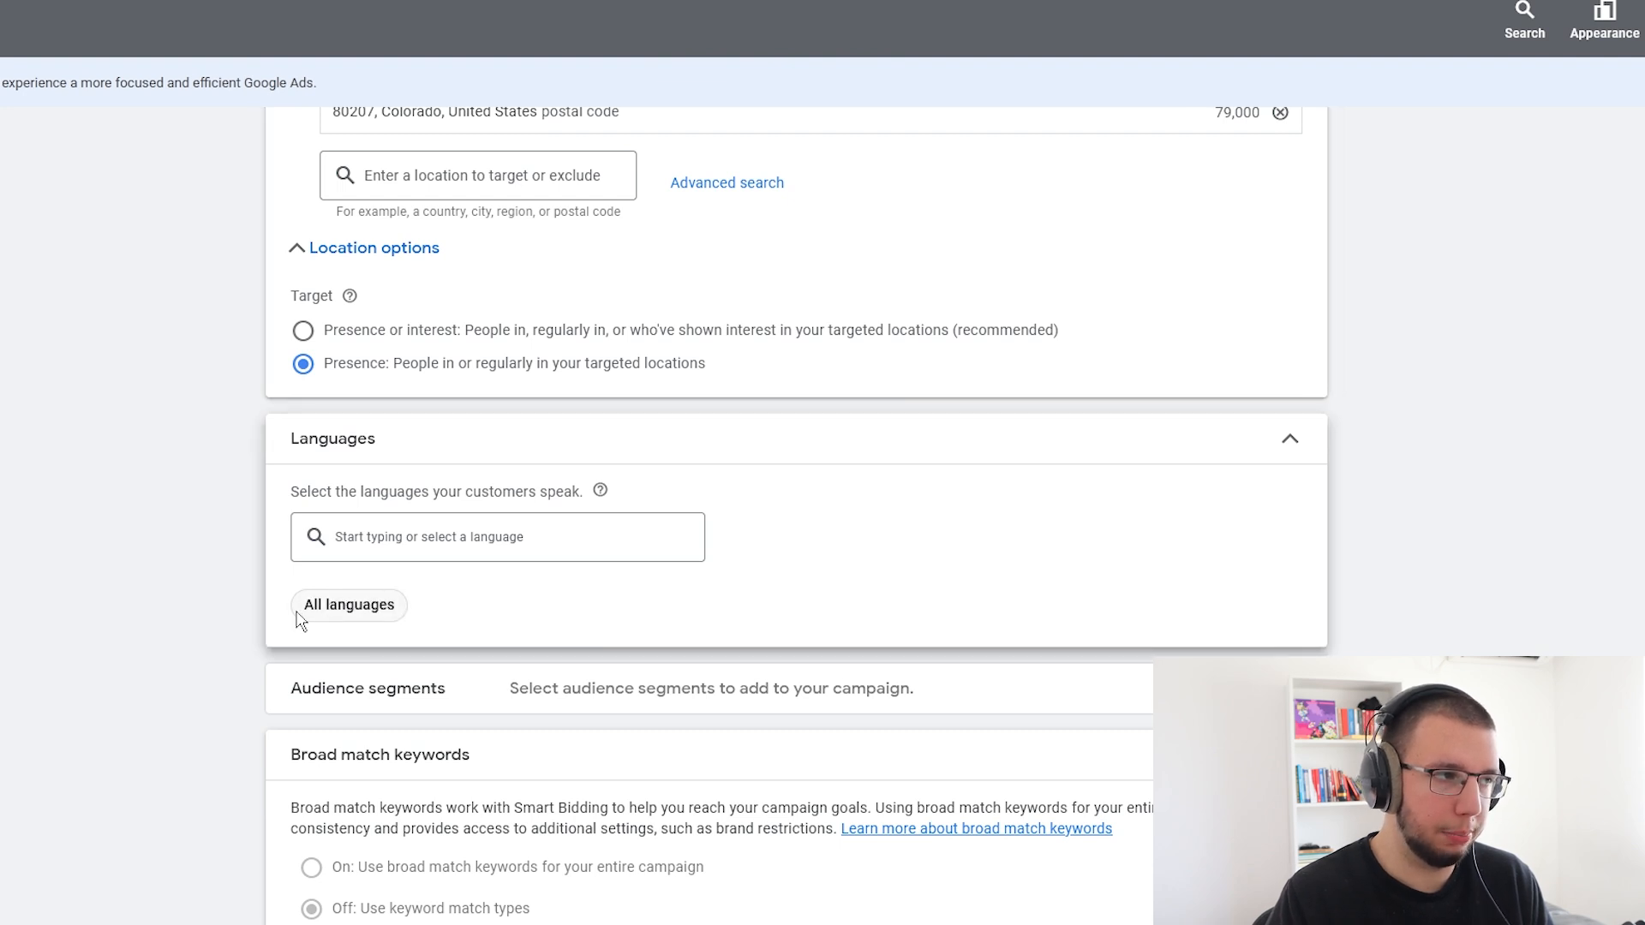
pyautogui.moveTo(307, 603); pyautogui.dragTo(578, 608)
pyautogui.click(580, 609)
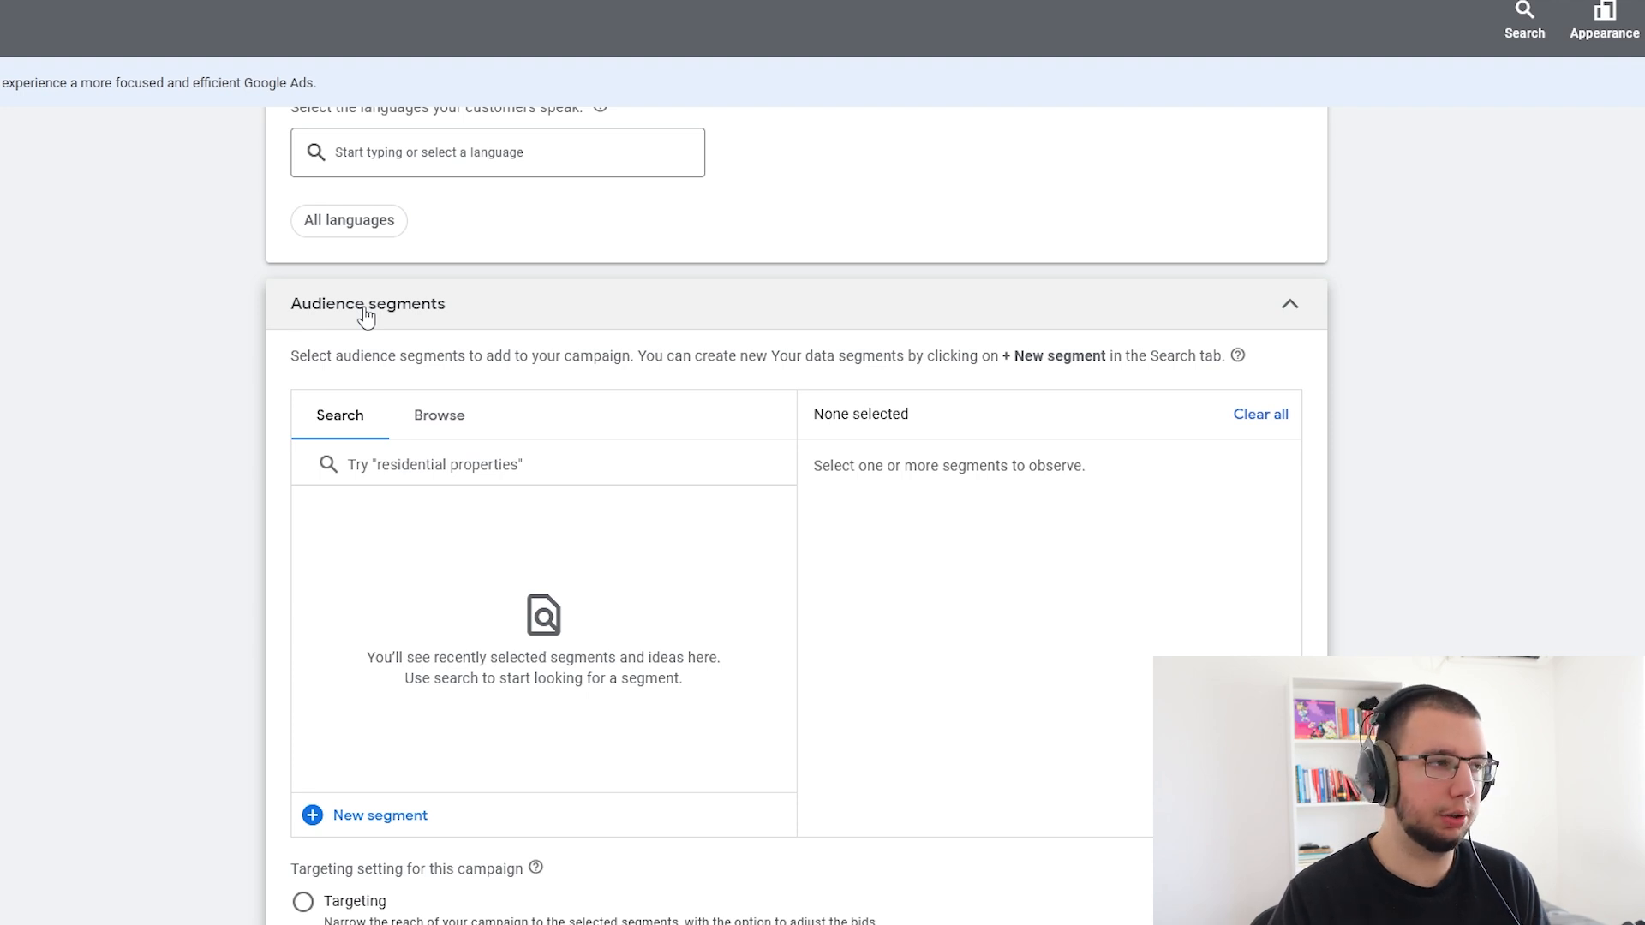
# - Collapse the audience segments section and read the broad match keywords options and their bidding strategy note
pyautogui.click(366, 316)
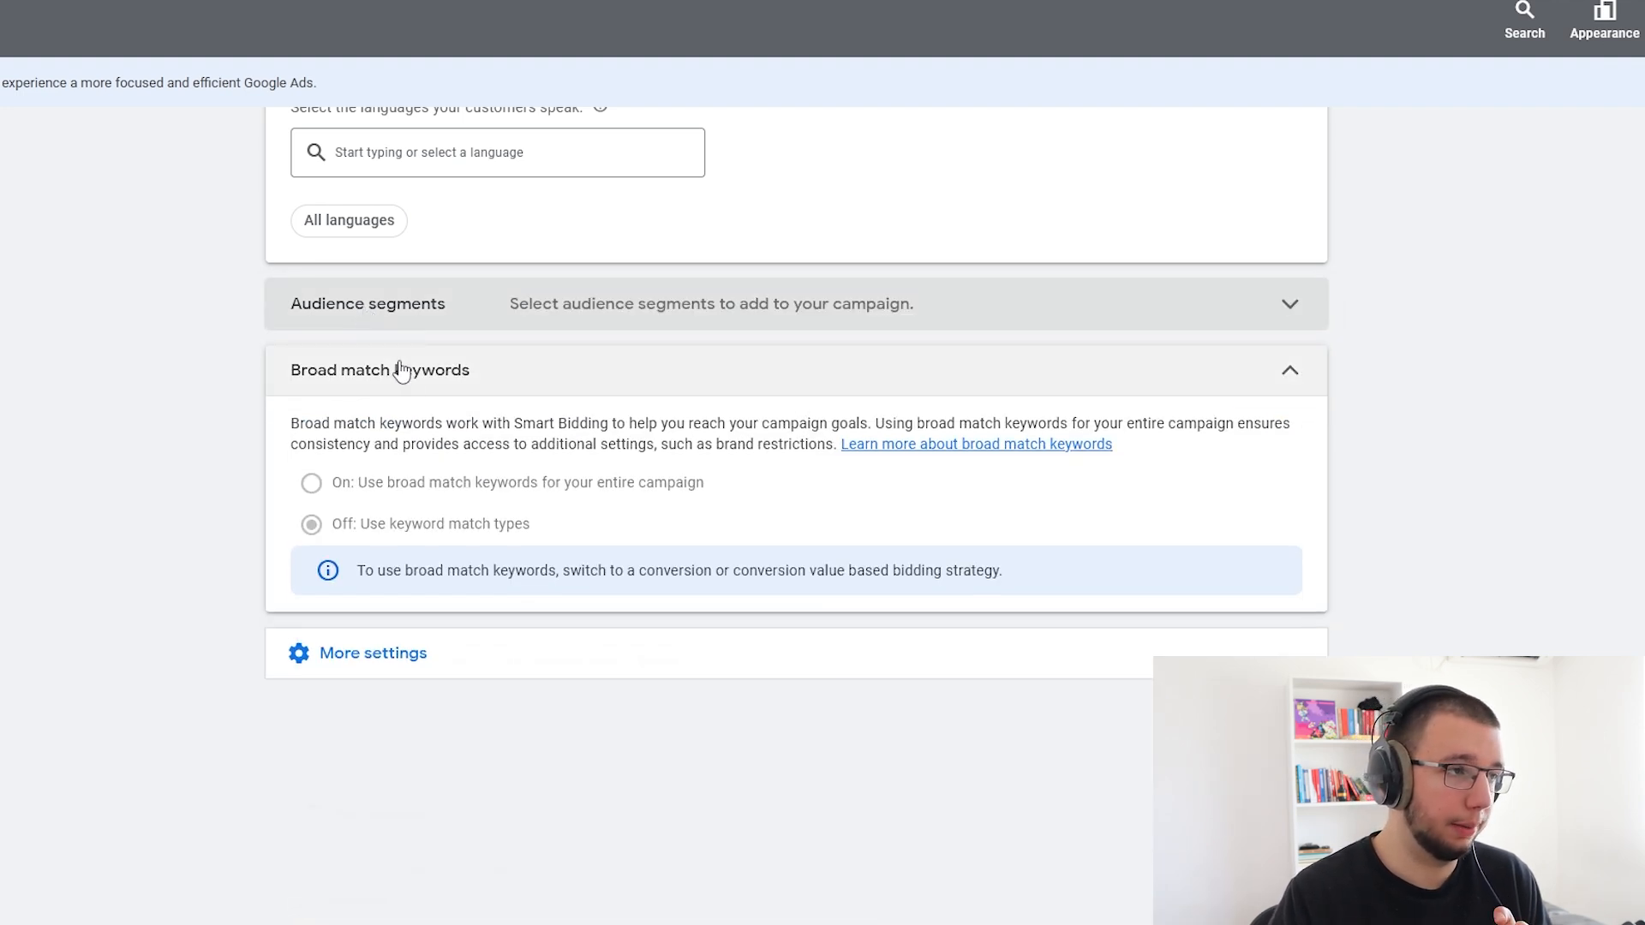
pyautogui.click(397, 522)
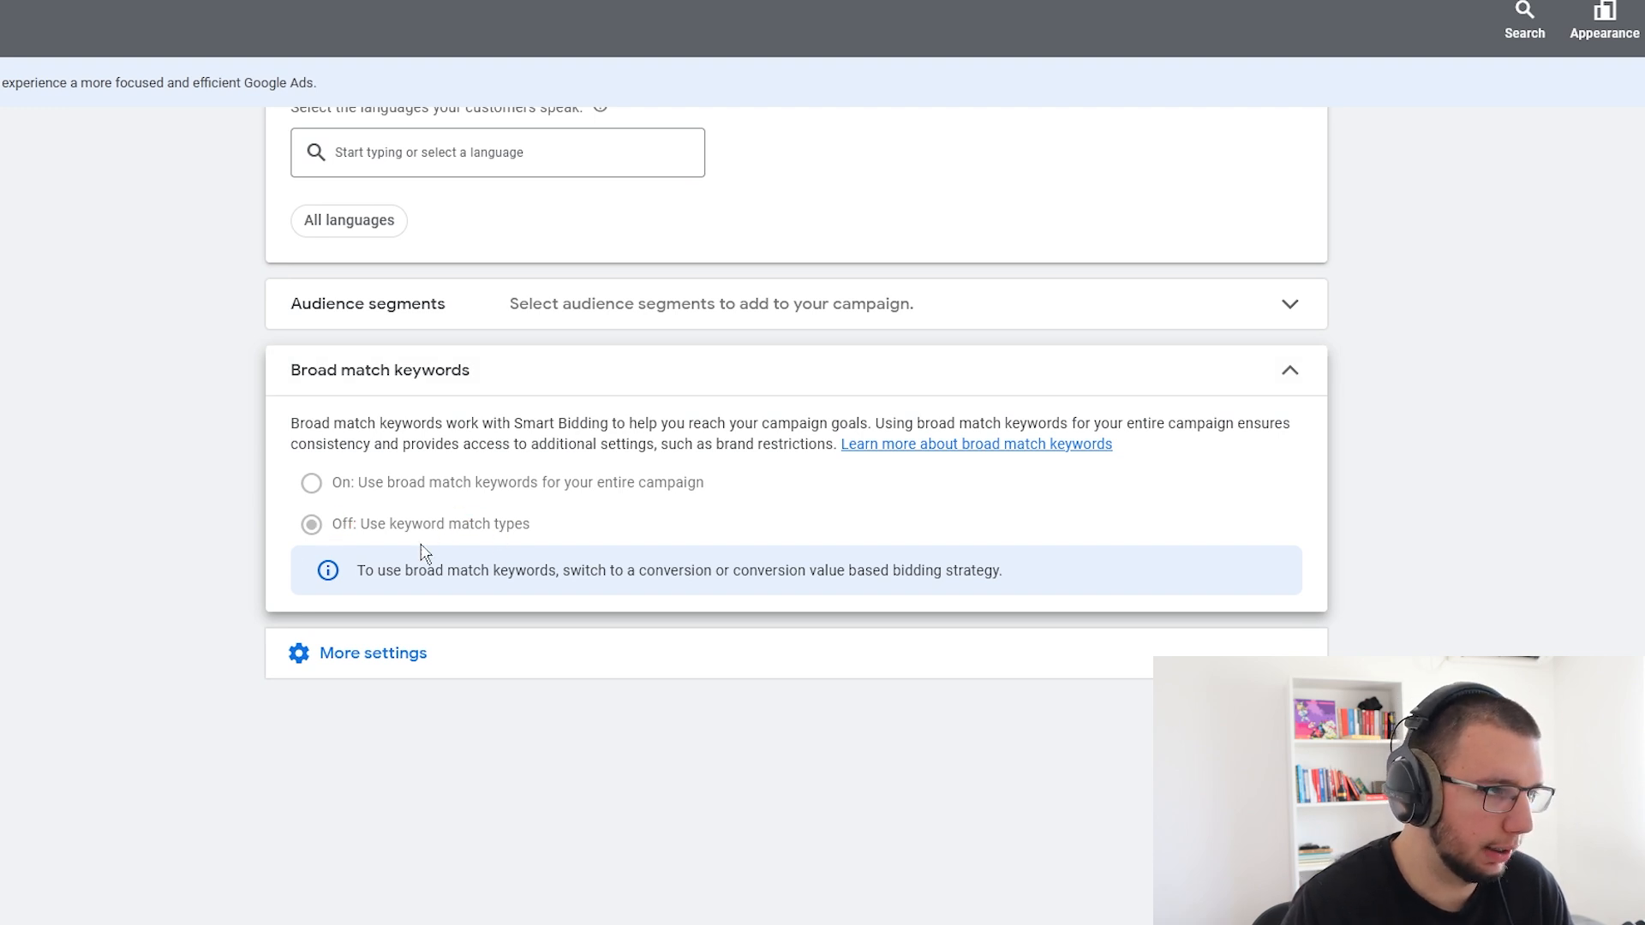
pyautogui.moveTo(358, 570); pyautogui.dragTo(644, 572)
pyautogui.click(558, 574)
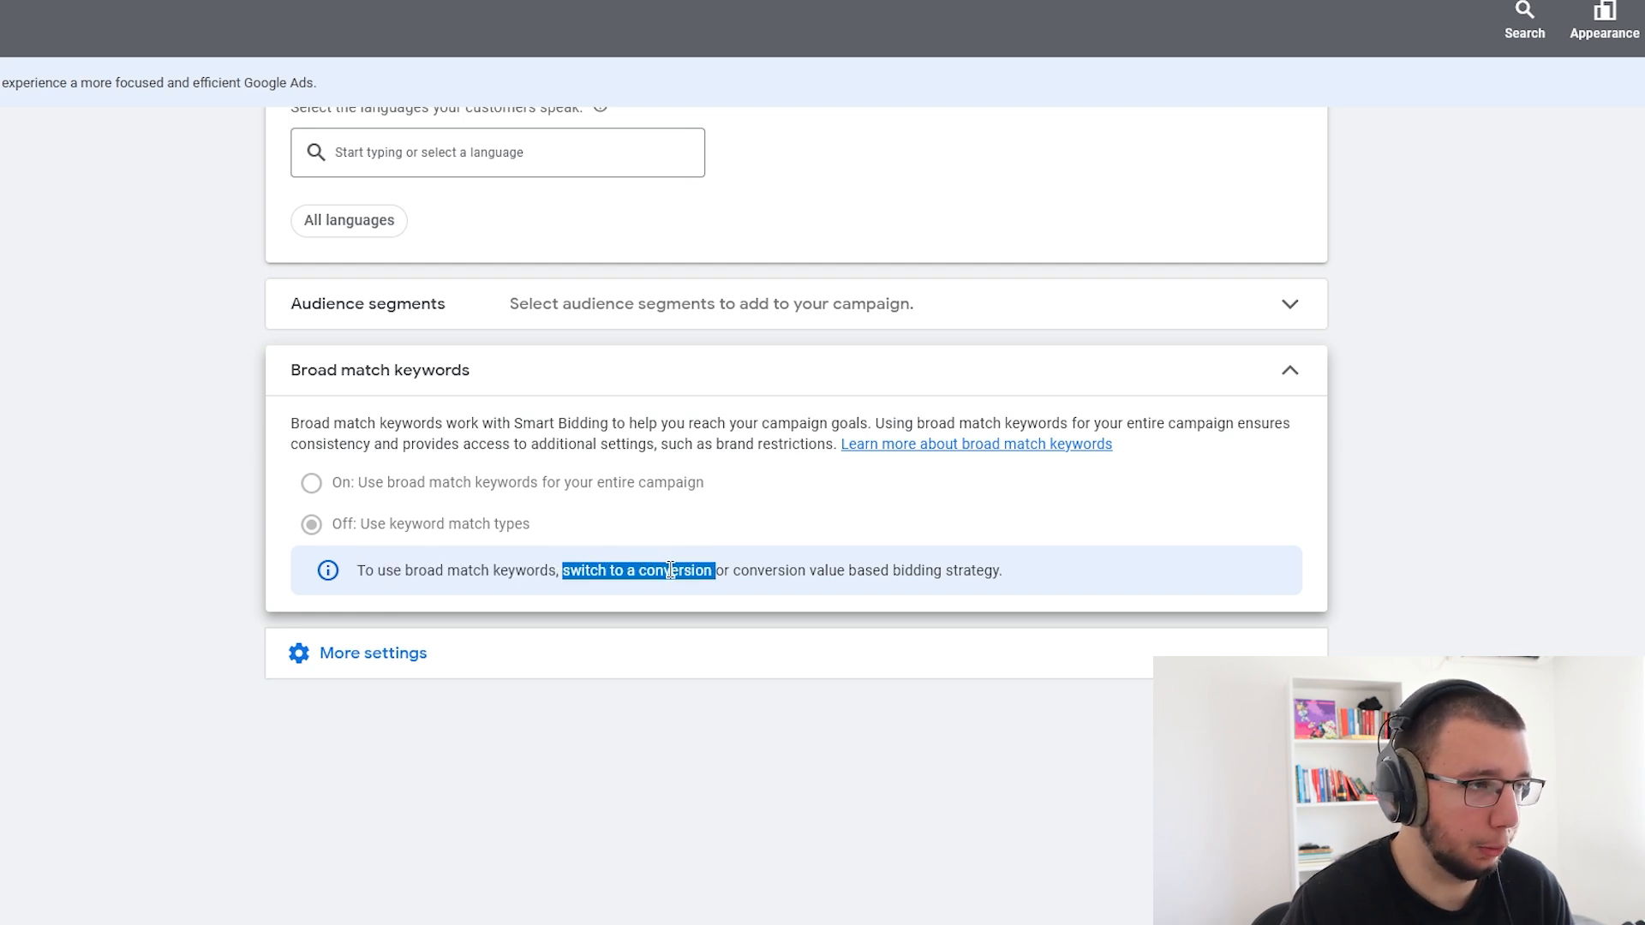
pyautogui.moveTo(701, 566); pyautogui.dragTo(1011, 576)
pyautogui.click(1419, 555)
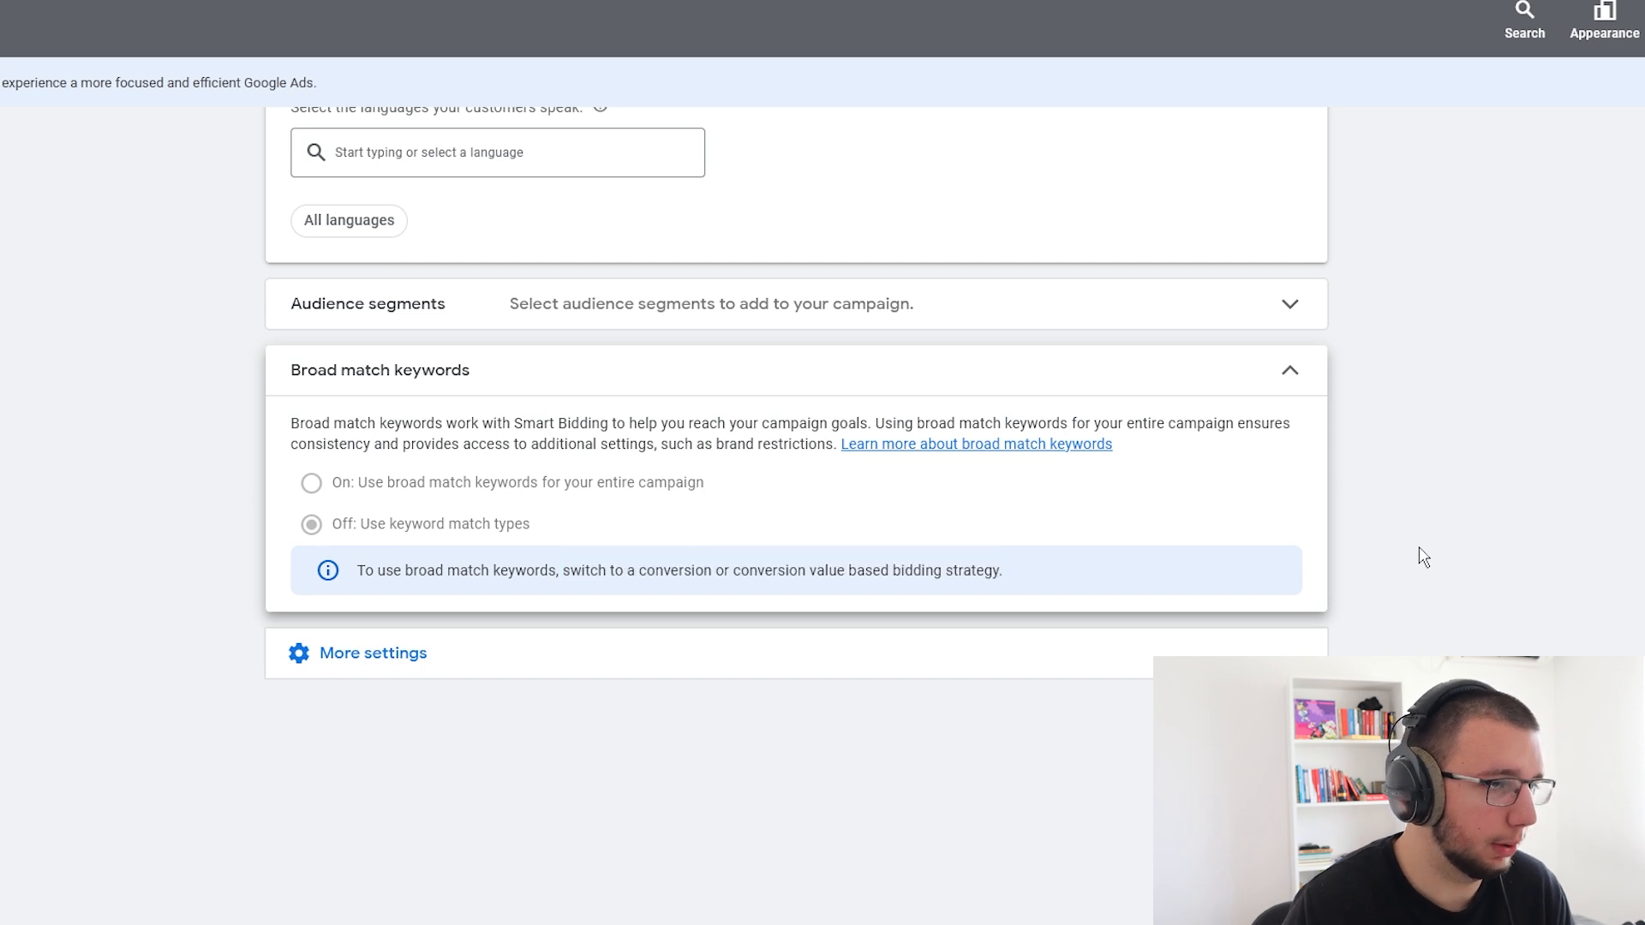
# - Show the additional campaign settings and examine the ad rotation options
pyautogui.click(326, 655)
pyautogui.scroll(-1, 172, 492)
pyautogui.click(282, 674)
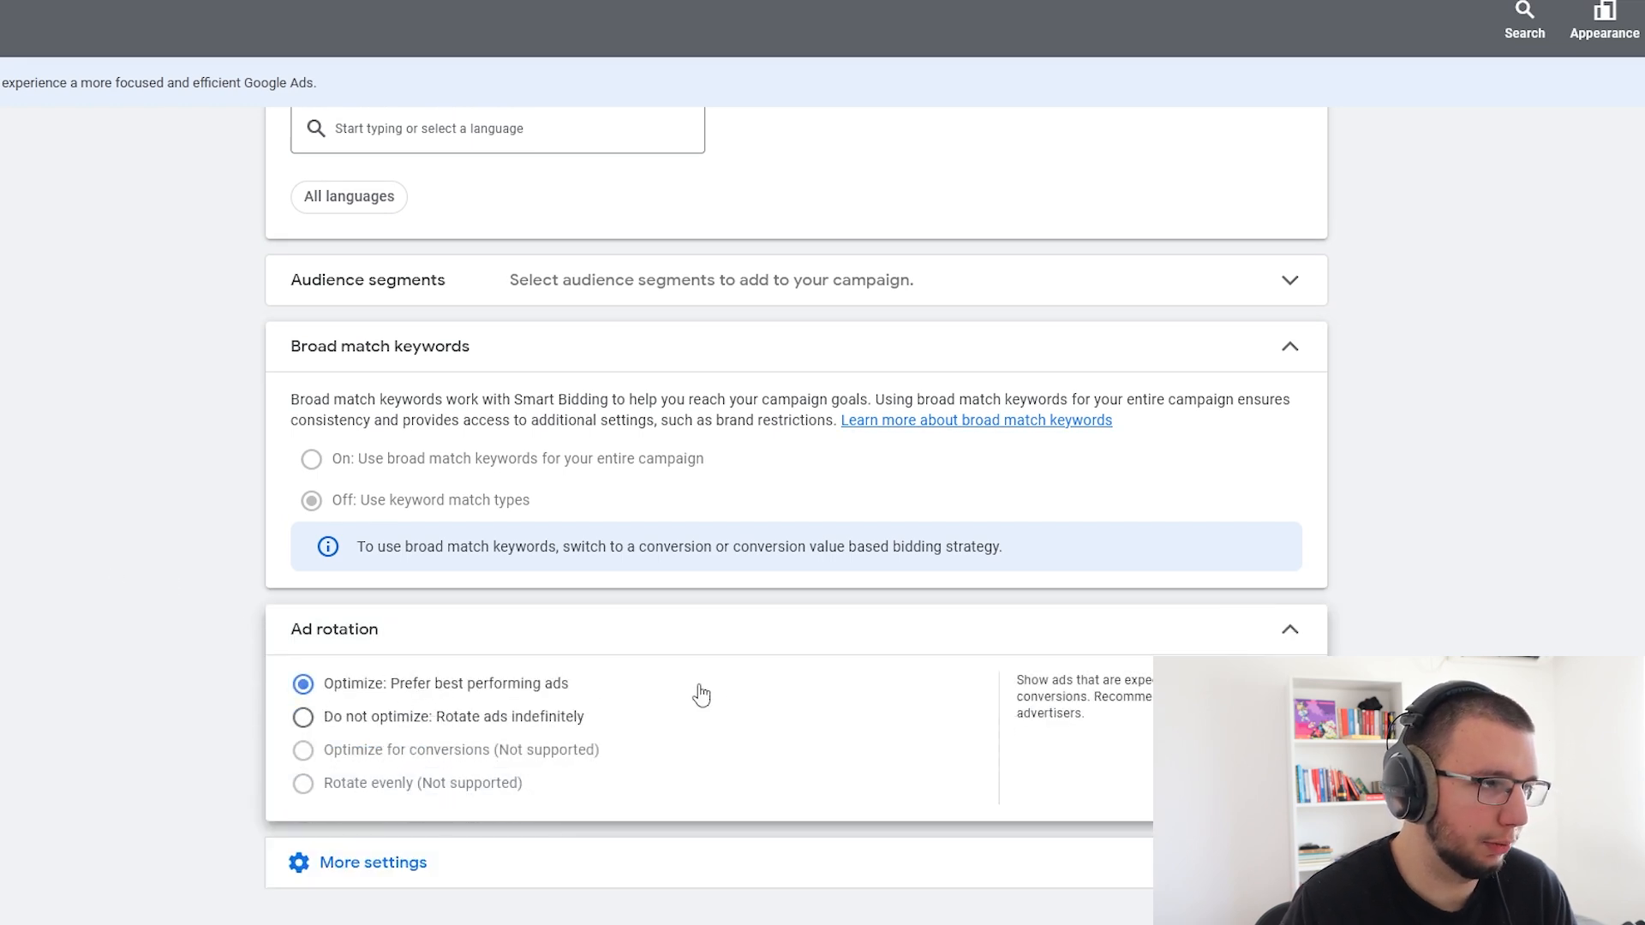
pyautogui.click(415, 865)
pyautogui.scroll(-2, 185, 613)
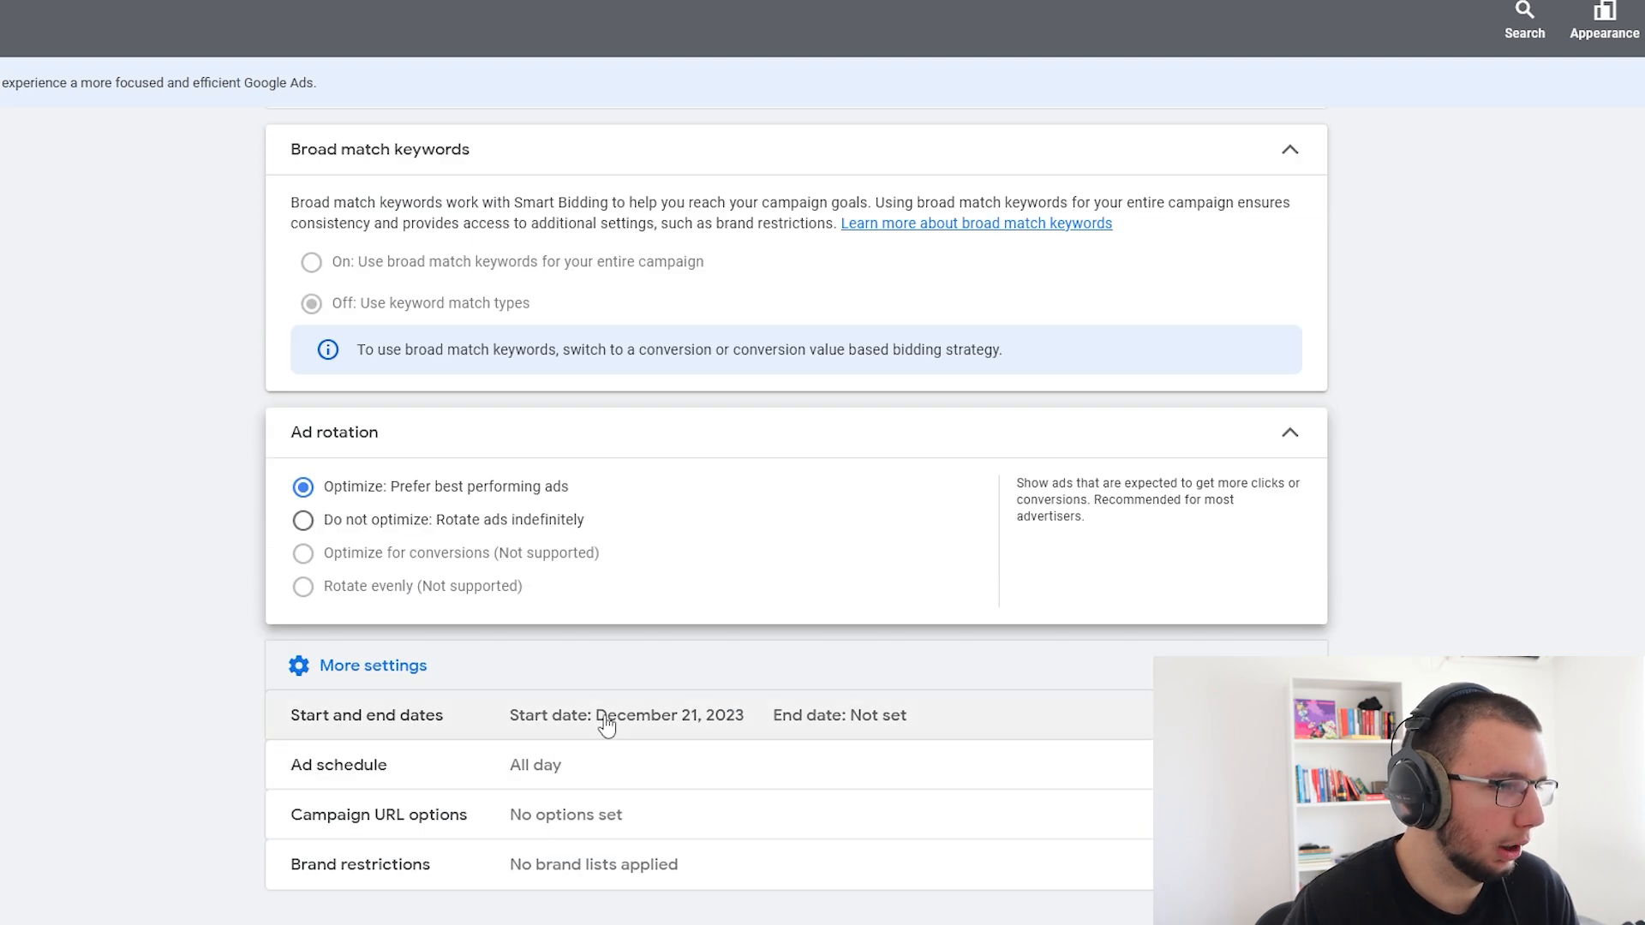
# - Set the campaign's start date to Dec 24, 2023, keeping the end date at None
pyautogui.click(771, 718)
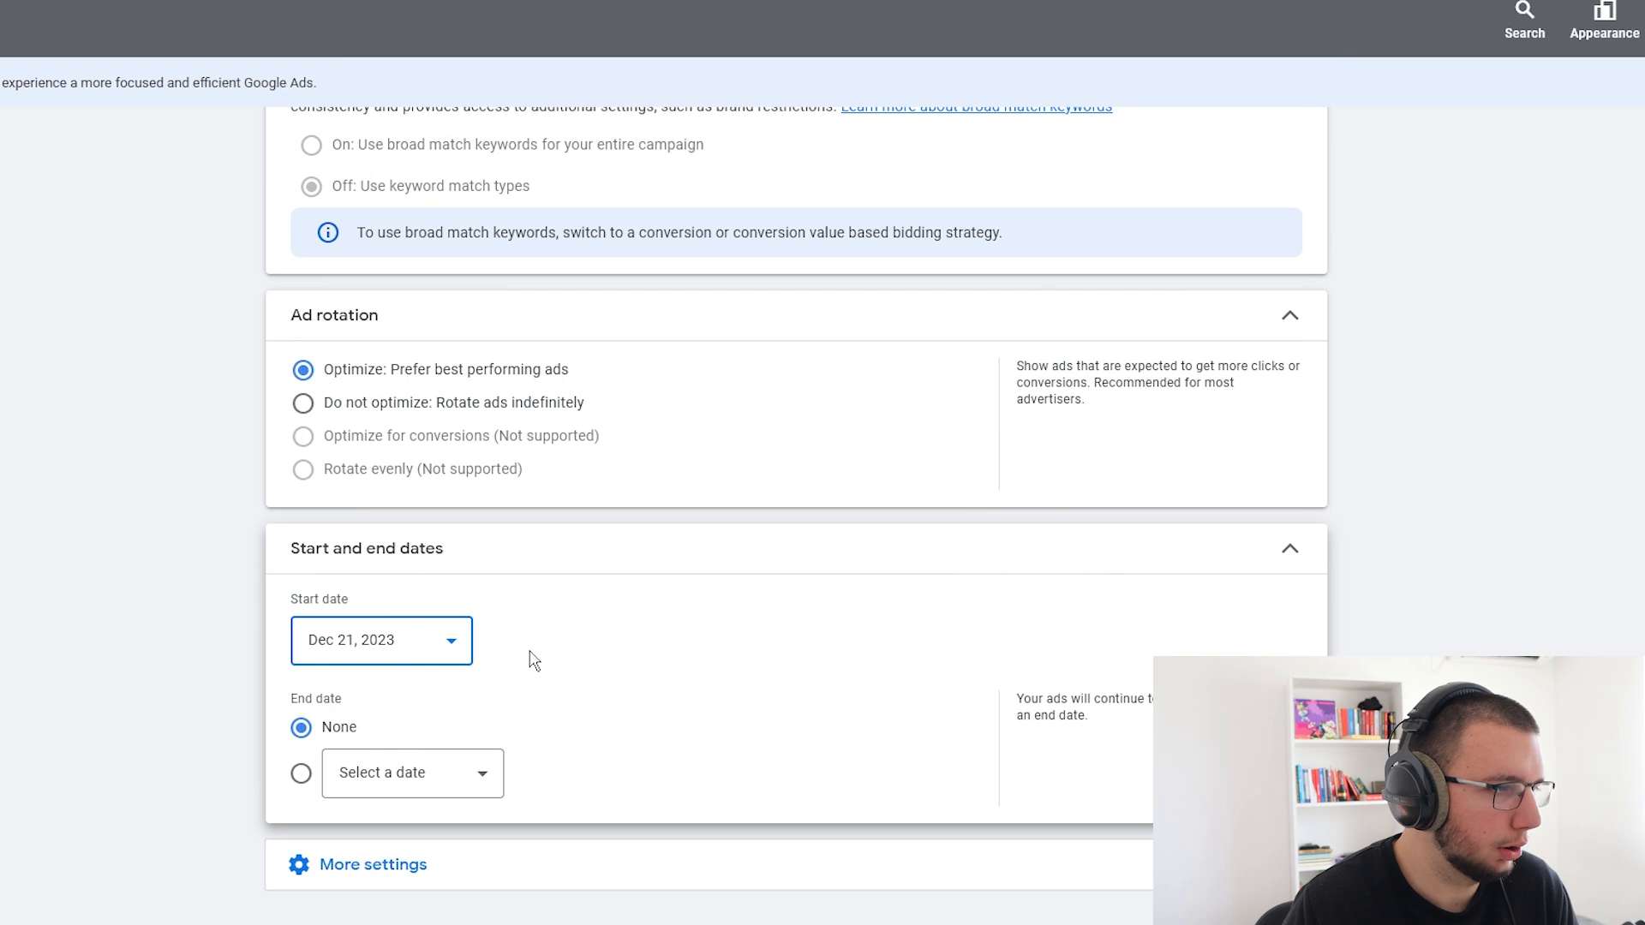
pyautogui.moveTo(400, 654); pyautogui.dragTo(294, 654)
pyautogui.click(294, 653)
pyautogui.moveTo(470, 660); pyautogui.dragTo(326, 656)
pyautogui.click(213, 656)
pyautogui.click(300, 774)
pyautogui.click(302, 729)
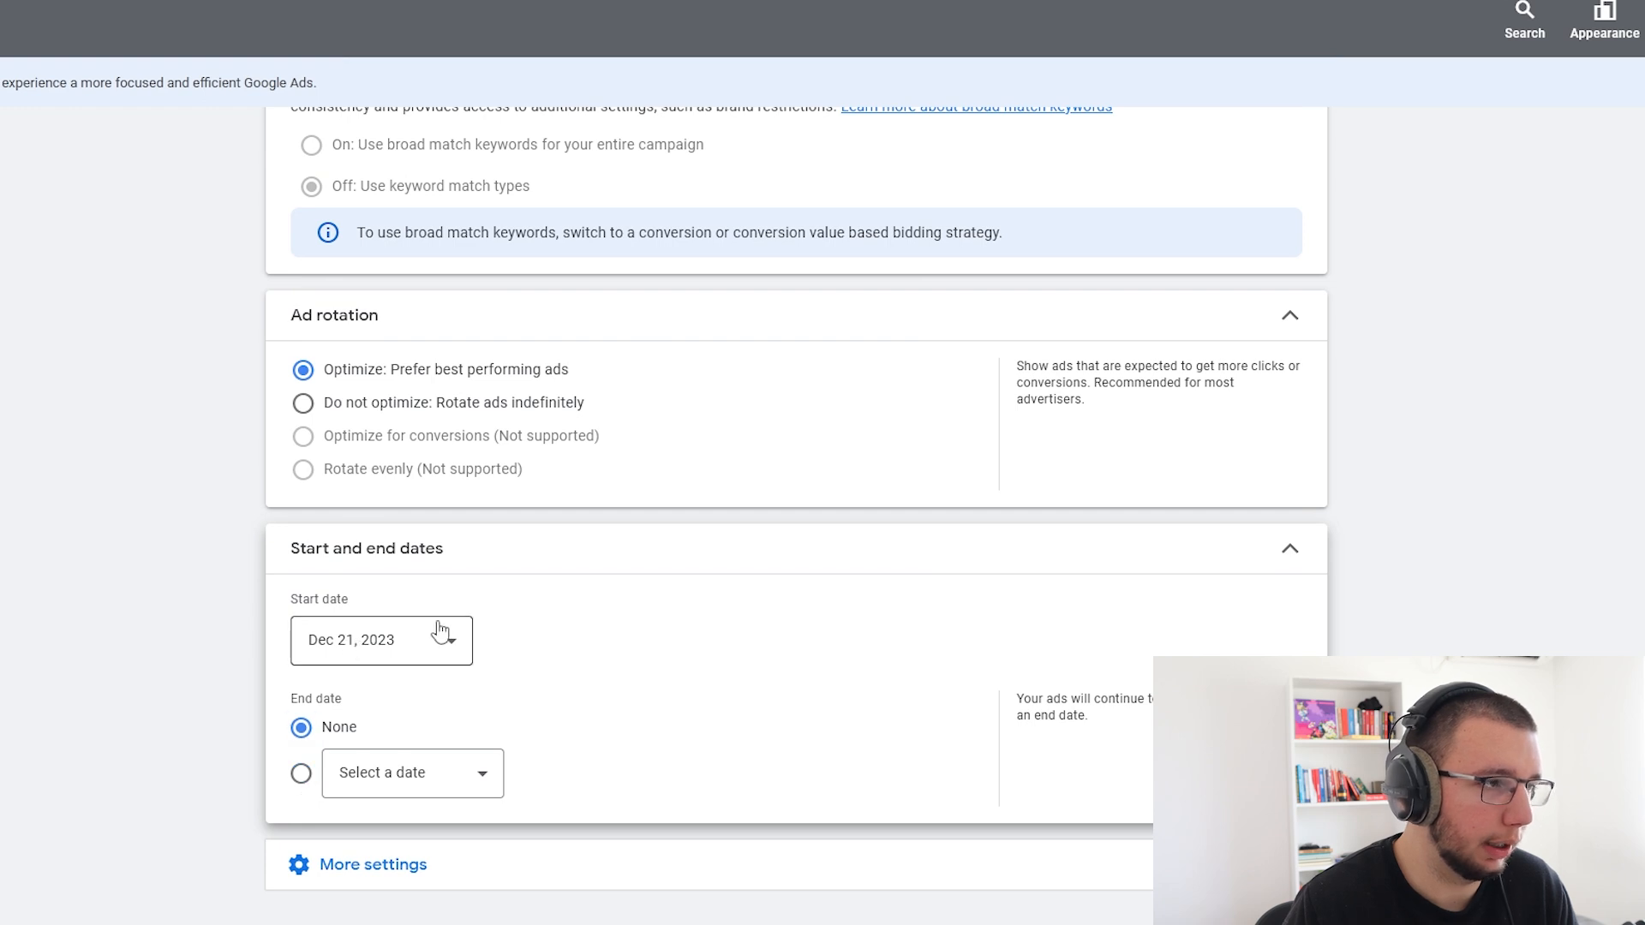
pyautogui.click(453, 645)
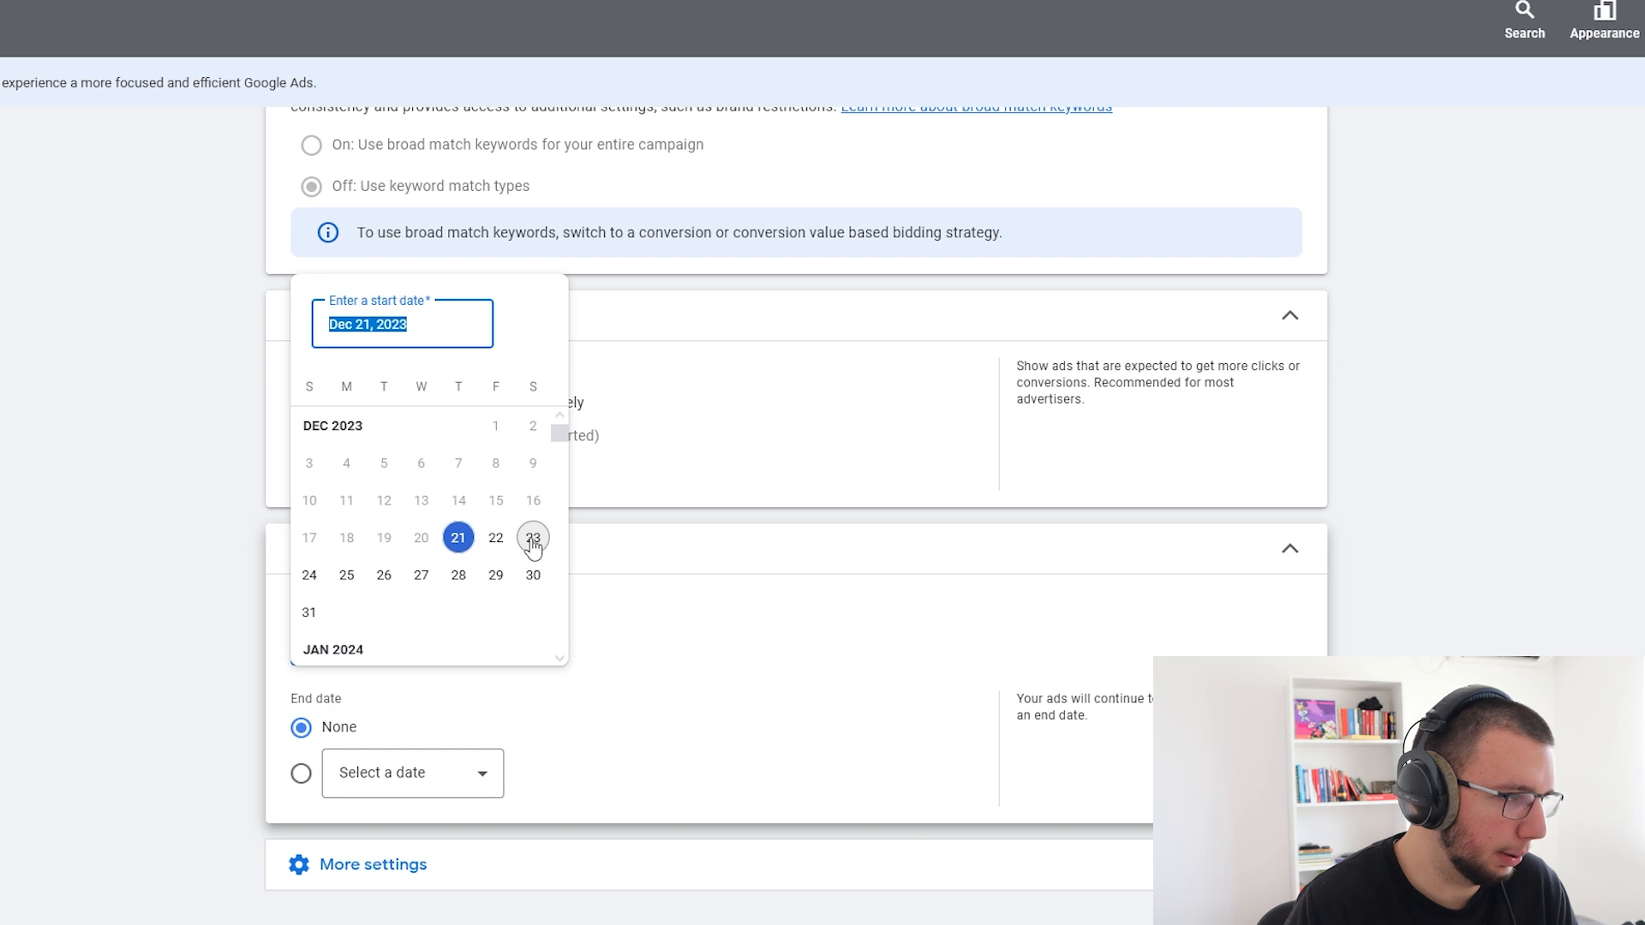
pyautogui.click(308, 575)
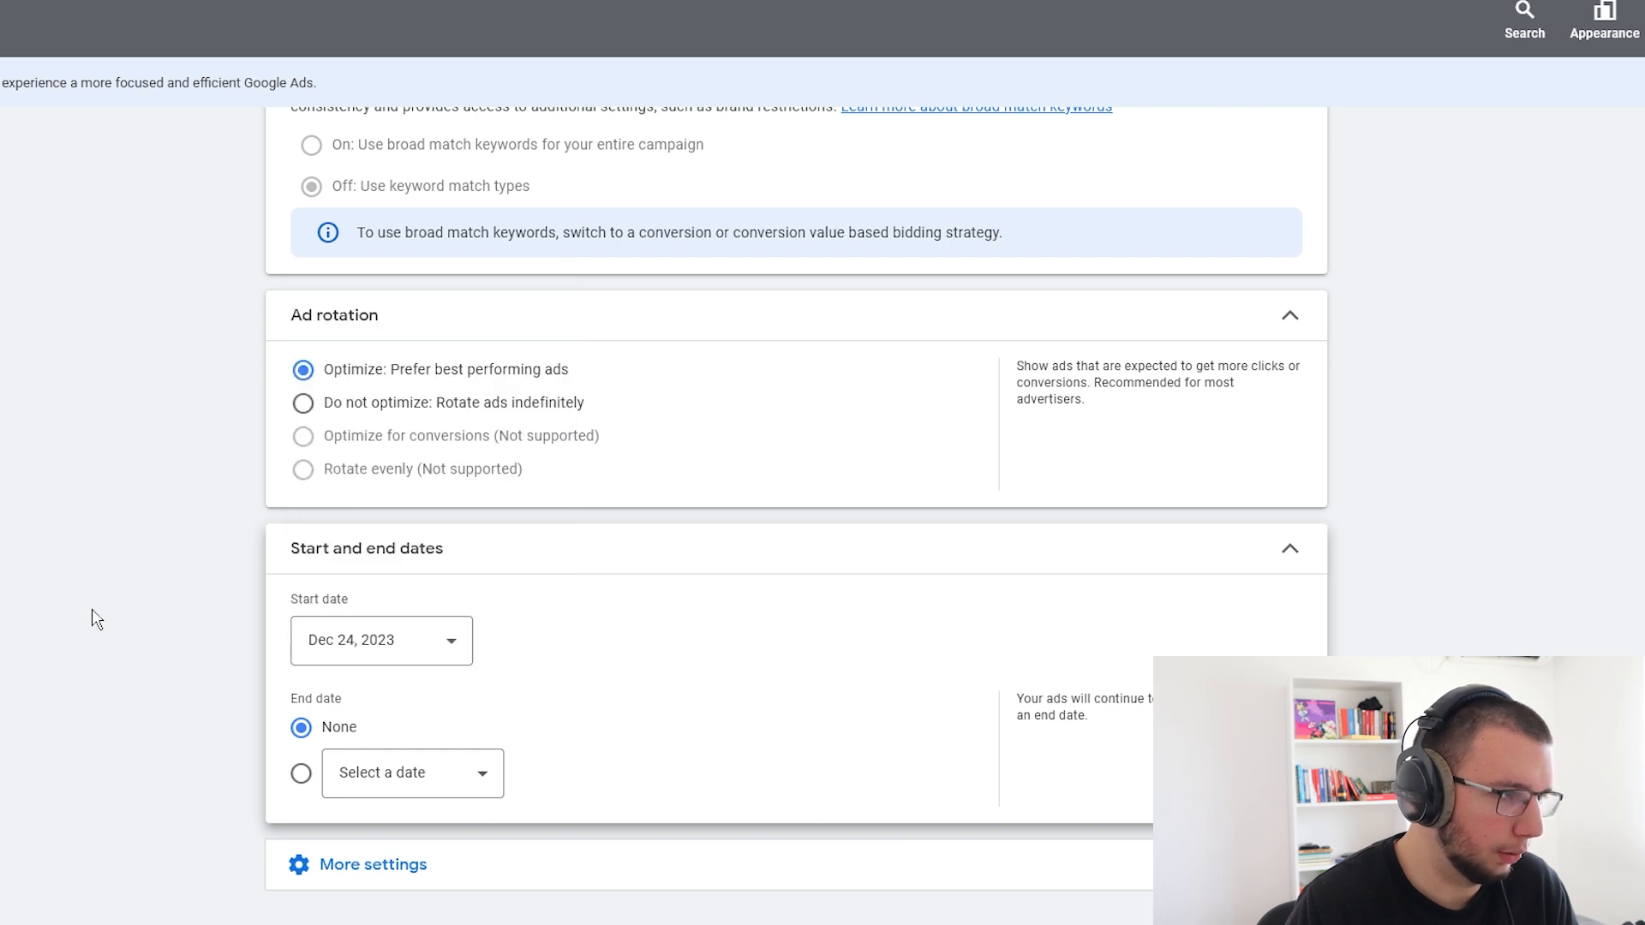
# - Browse the end date calendar for the campaign without picking a date, and collapse the start and end dates section
pyautogui.click(301, 774)
pyautogui.click(300, 727)
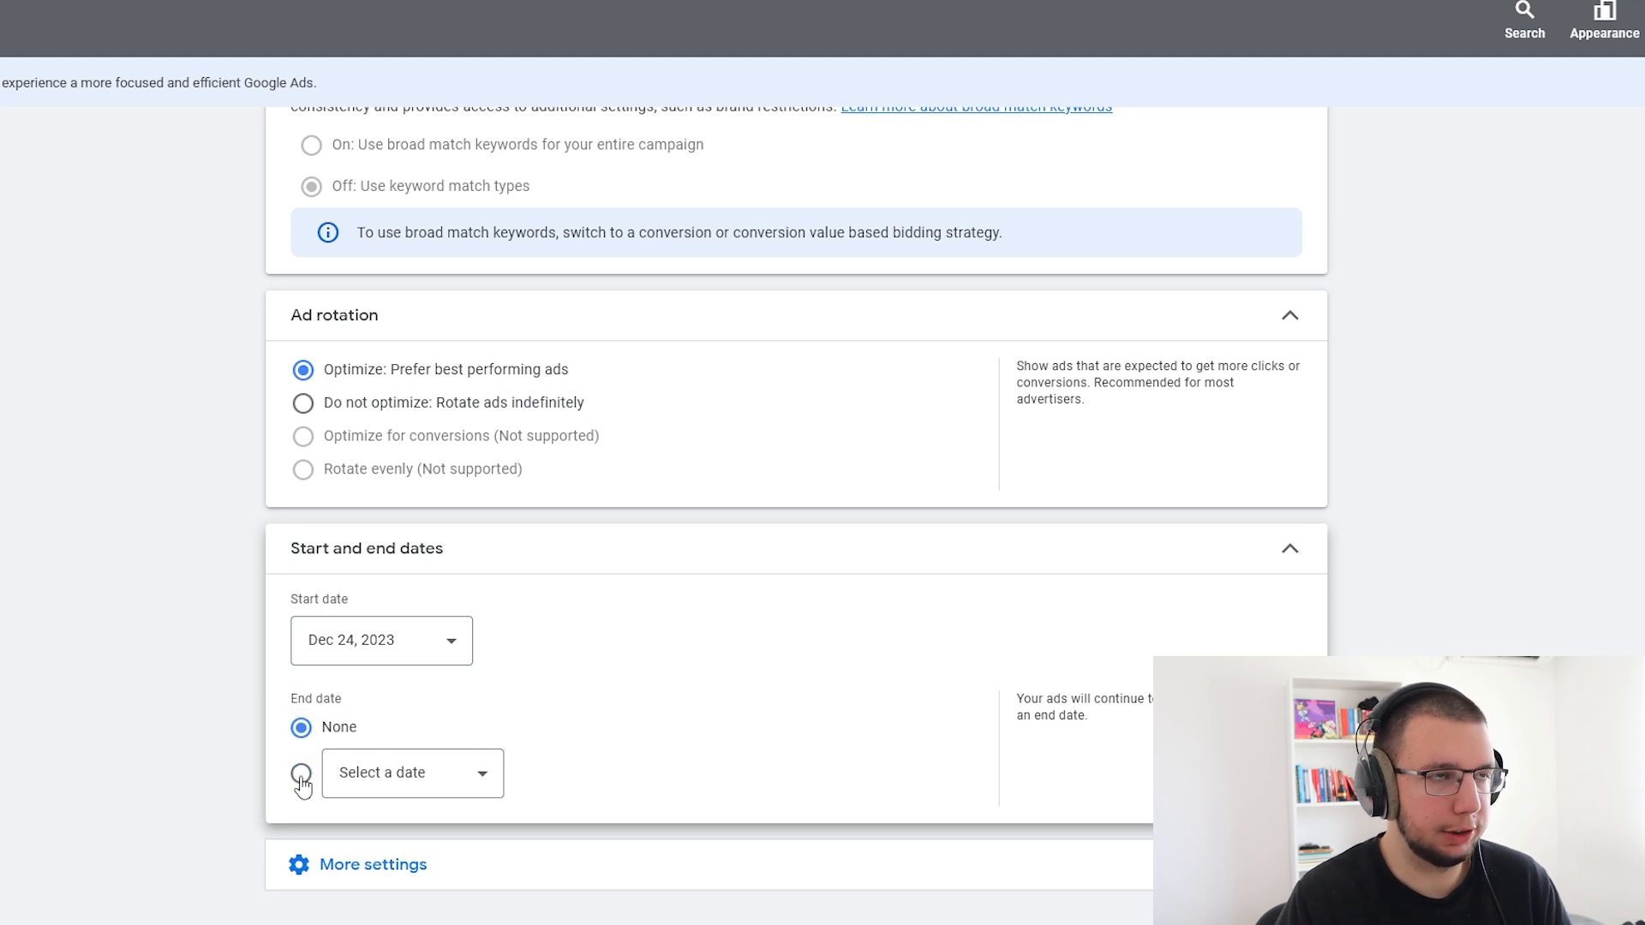
pyautogui.click(300, 774)
pyautogui.click(411, 774)
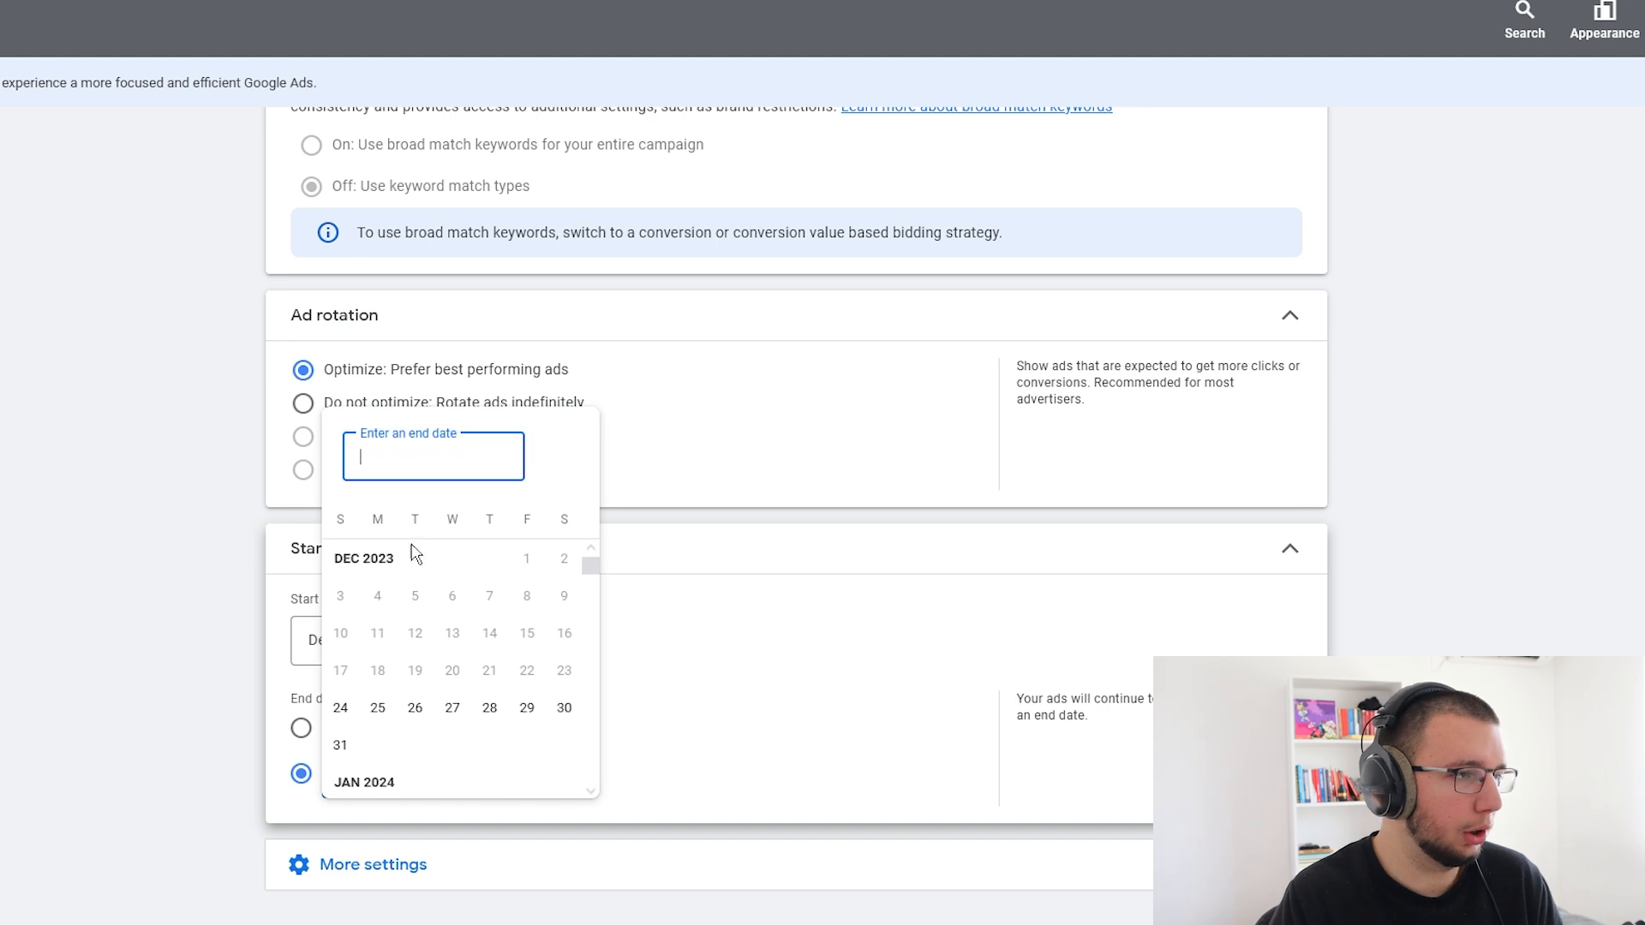
pyautogui.moveTo(594, 565); pyautogui.dragTo(594, 576)
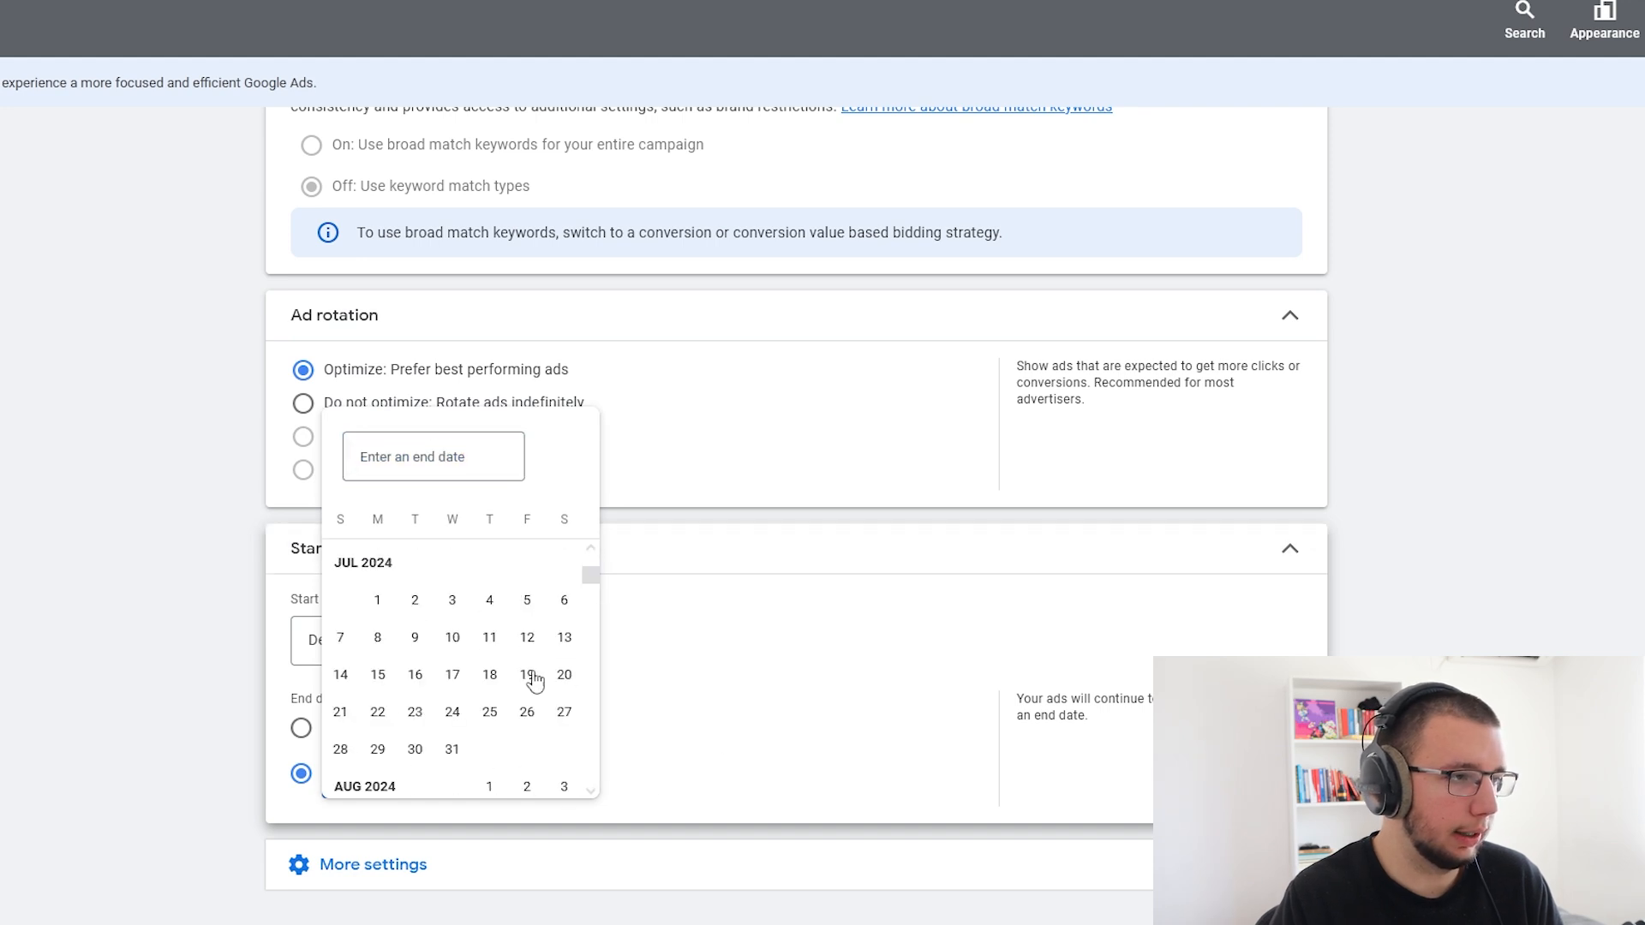
pyautogui.click(844, 680)
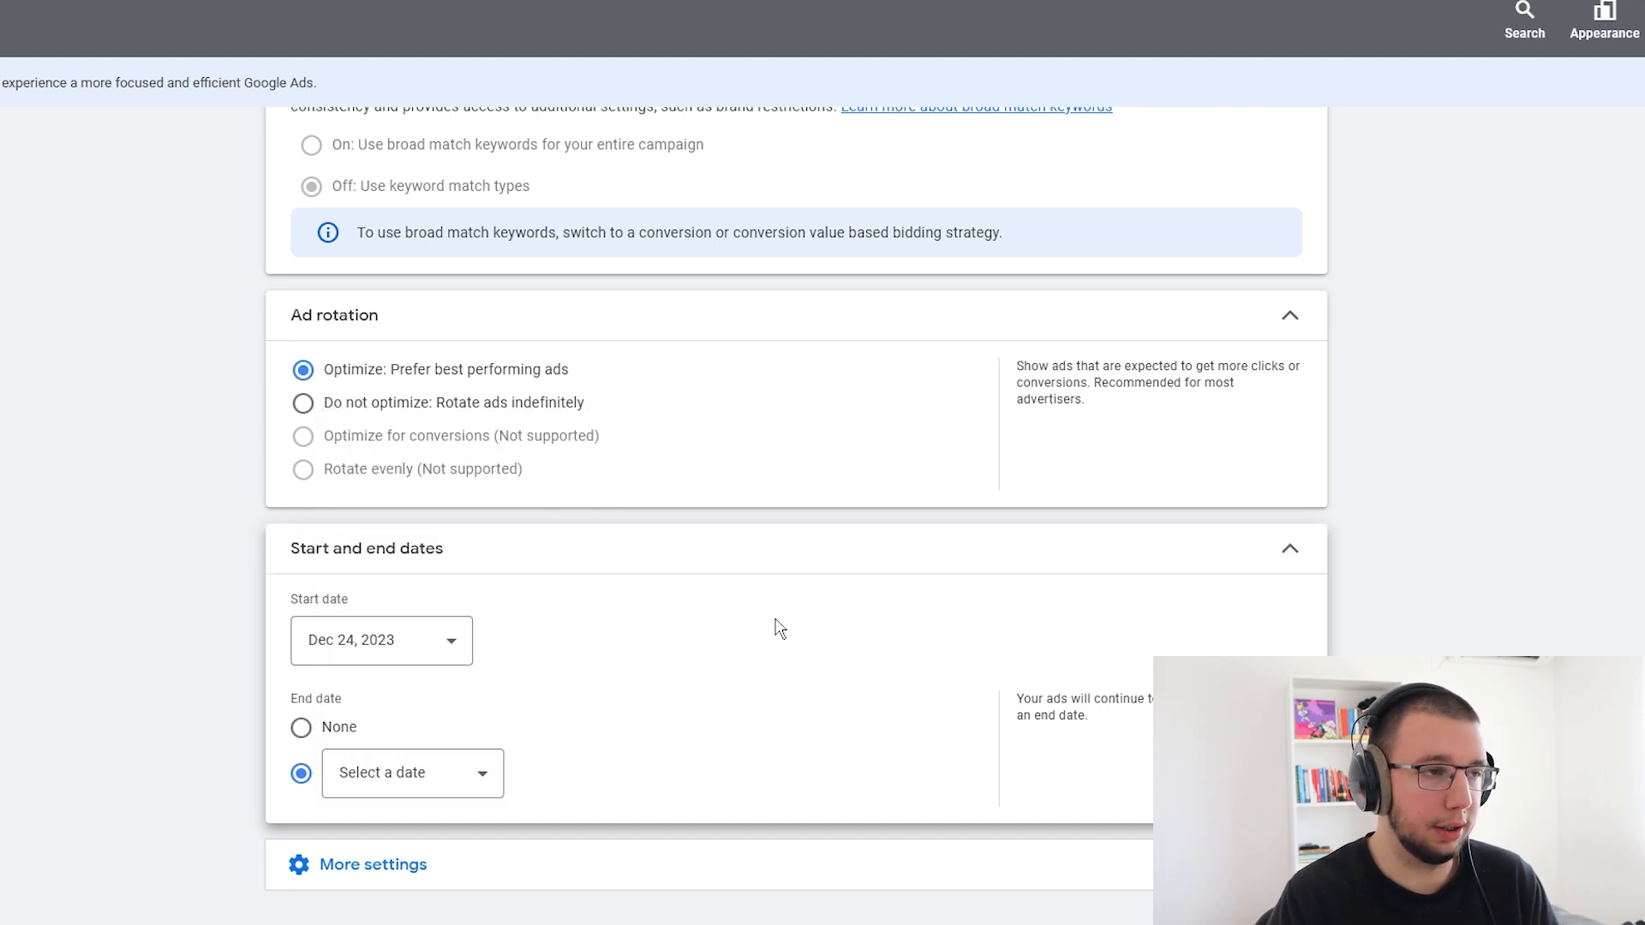
pyautogui.click(423, 563)
# - Set the campaign's ad schedule to Mondays - Fridays from 09:00 to 17:00
pyautogui.click(331, 786)
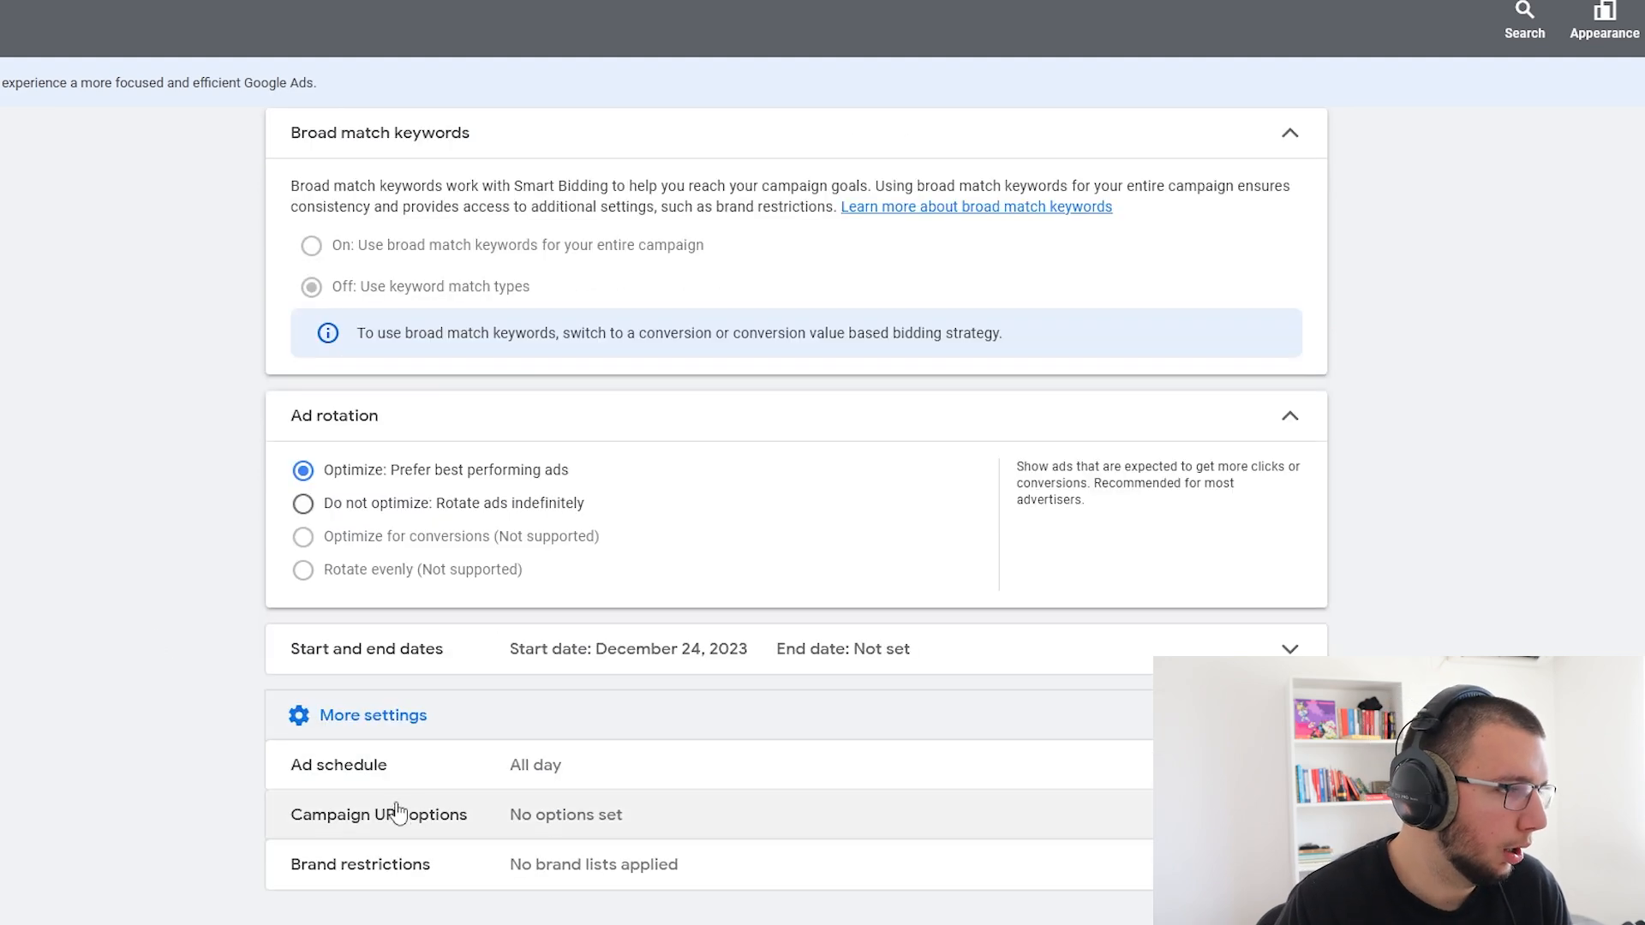
pyautogui.click(341, 766)
pyautogui.scroll(-2, 156, 662)
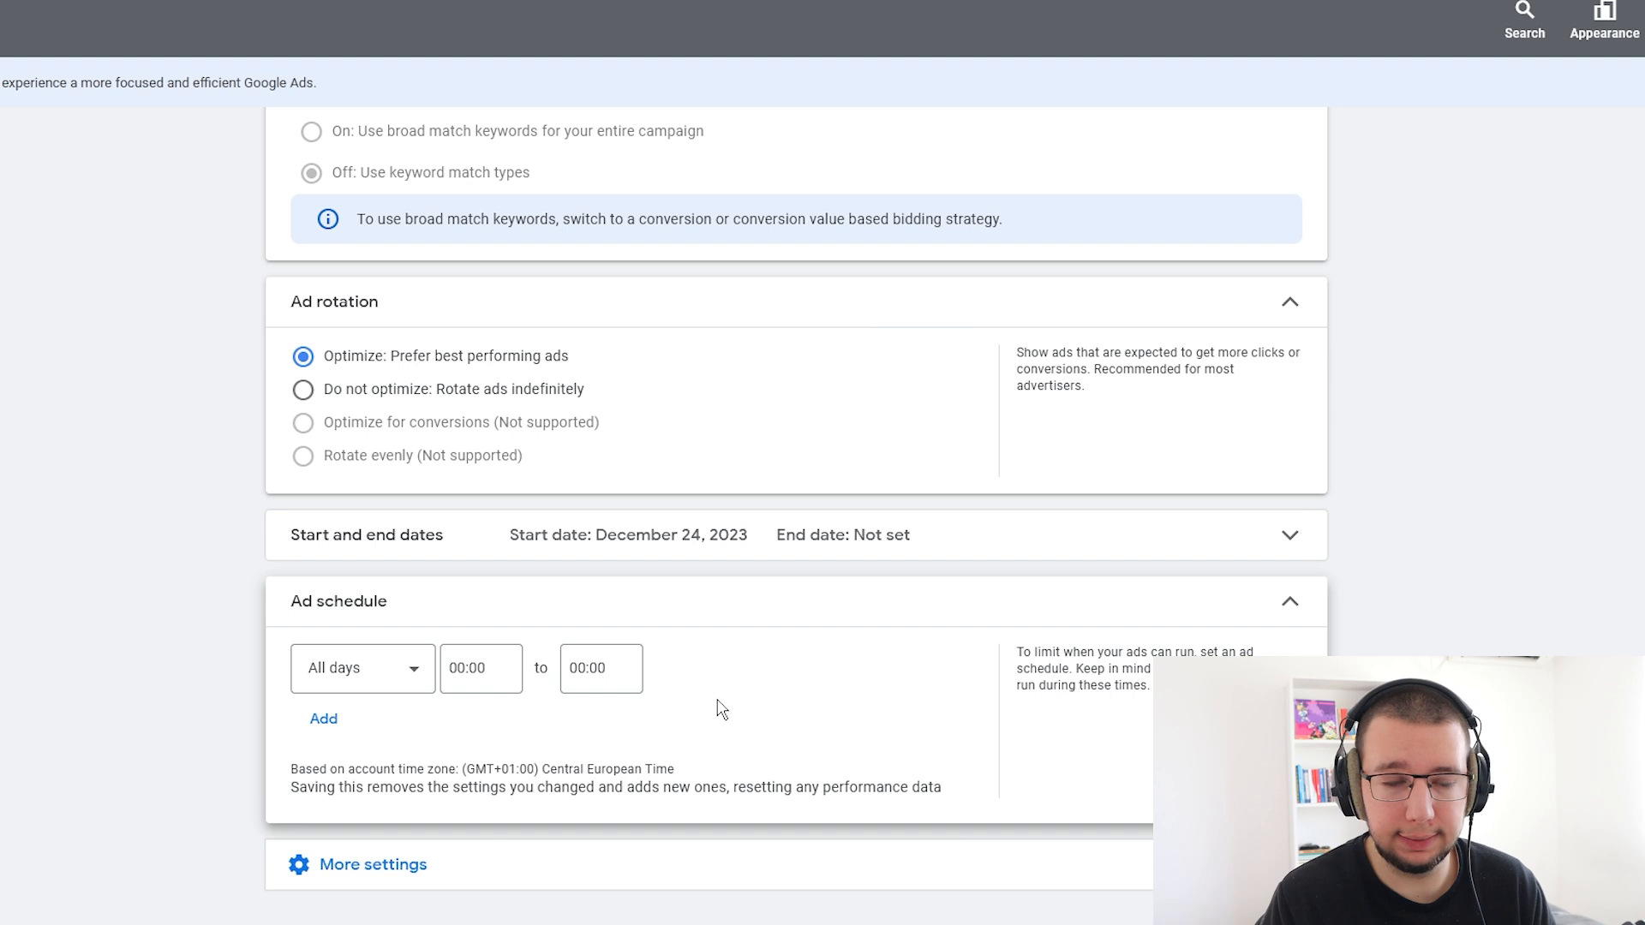
pyautogui.click(361, 679)
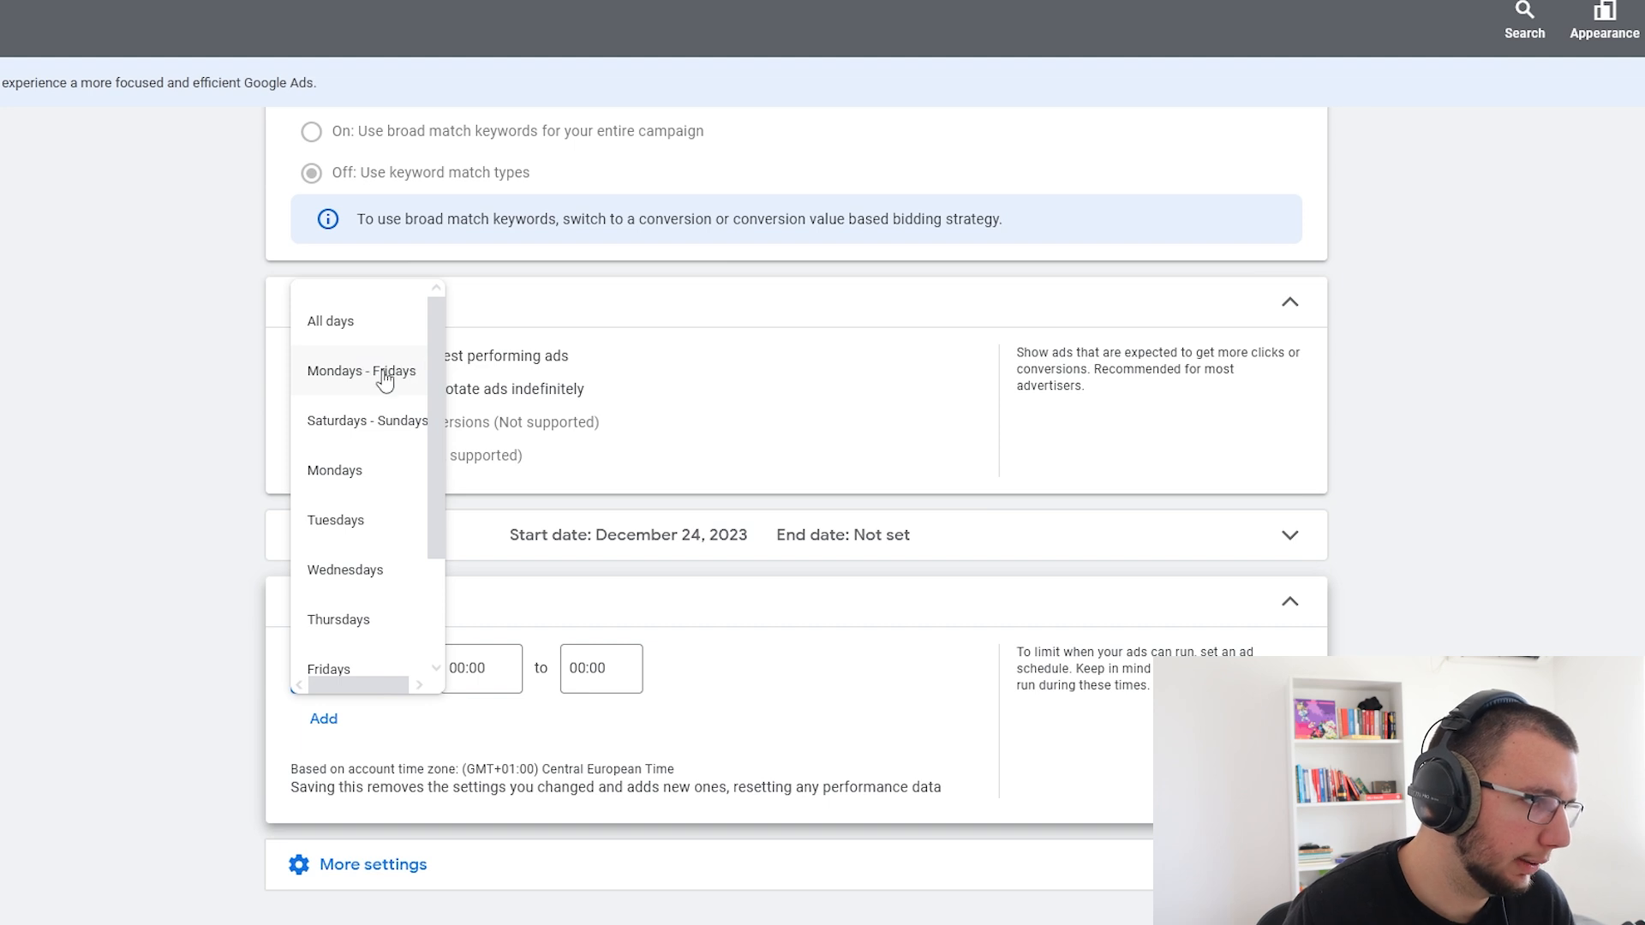
pyautogui.click(383, 374)
pyautogui.click(502, 682)
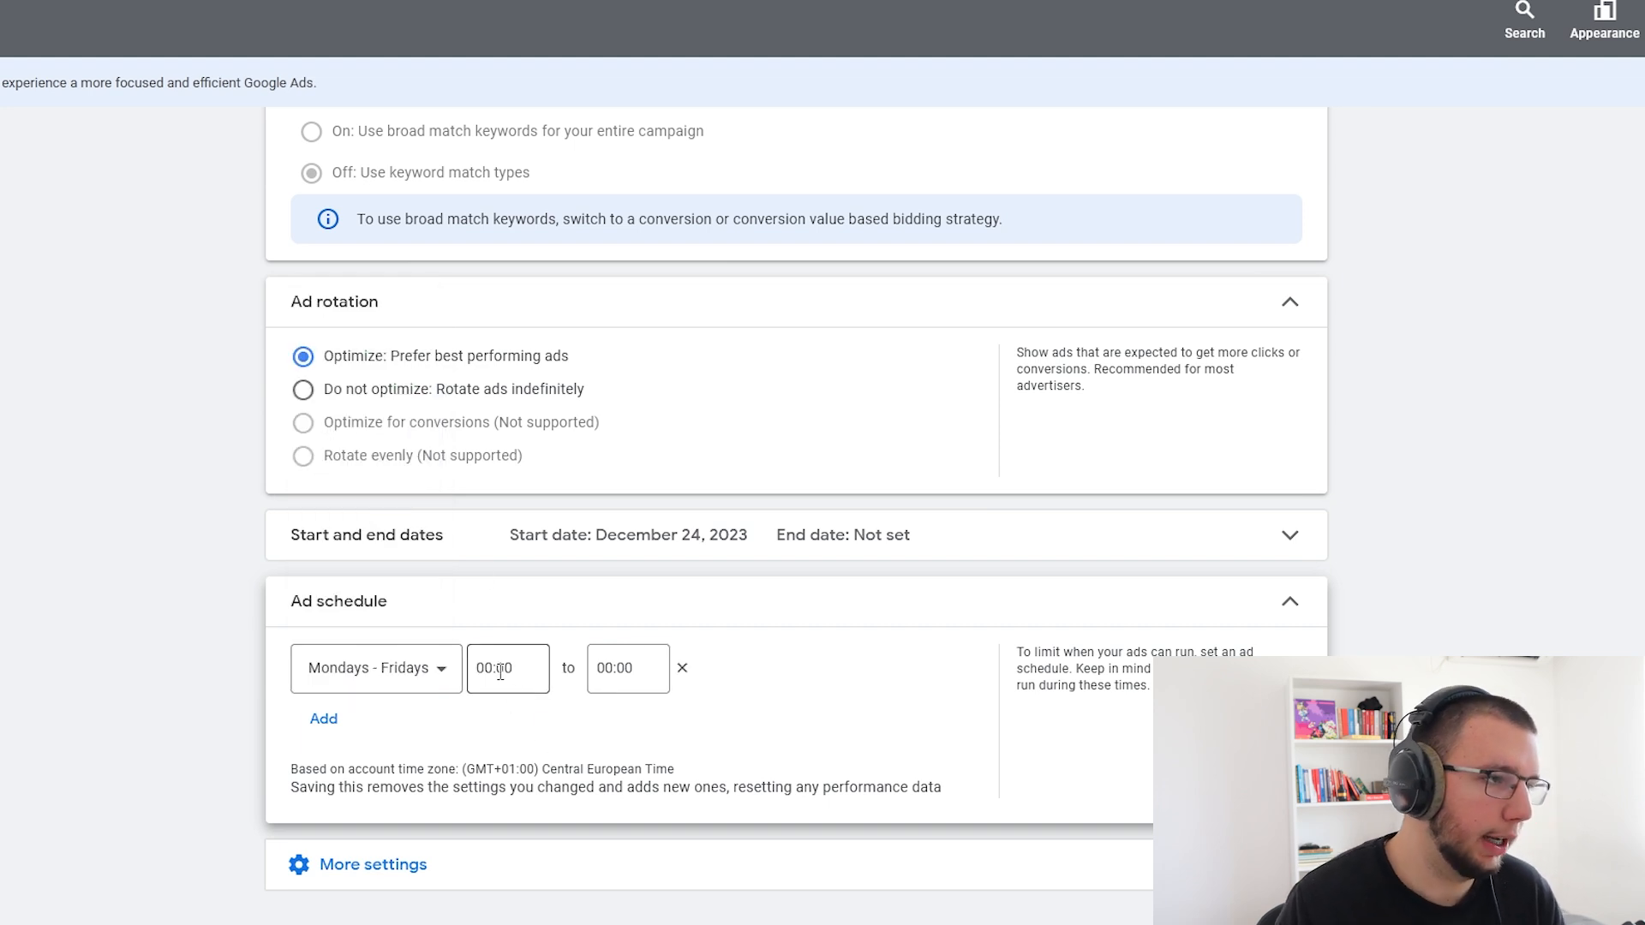
pyautogui.moveTo(525, 266); pyautogui.dragTo(528, 379)
pyautogui.click(499, 576)
pyautogui.click(644, 668)
pyautogui.moveTo(642, 264); pyautogui.dragTo(649, 514)
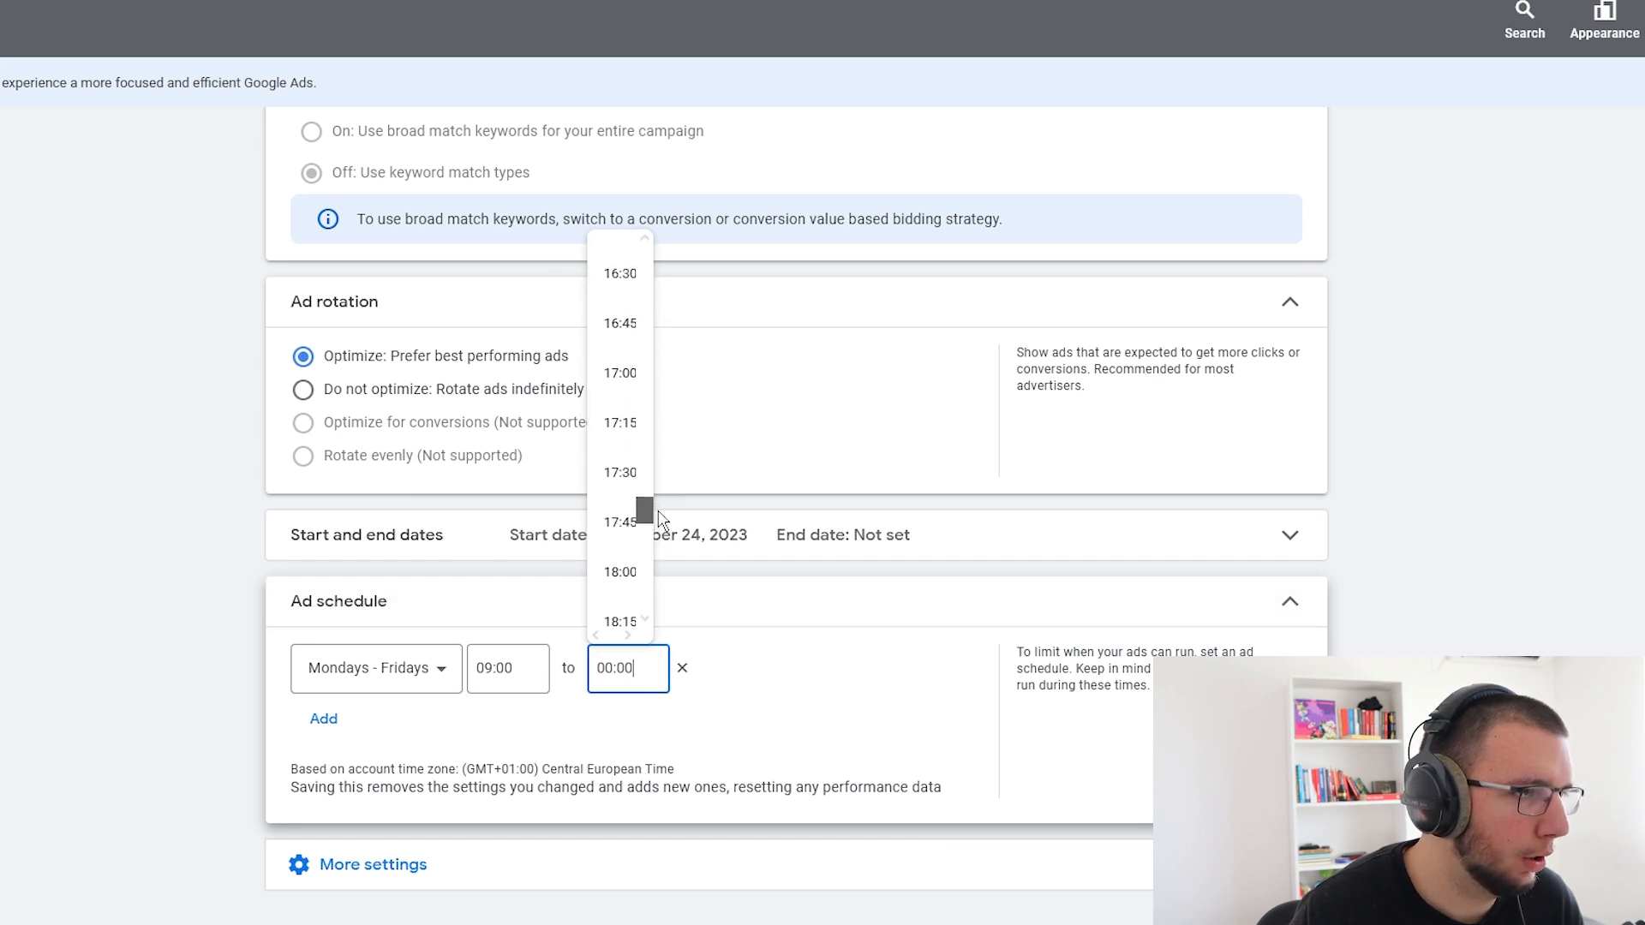
pyautogui.click(617, 377)
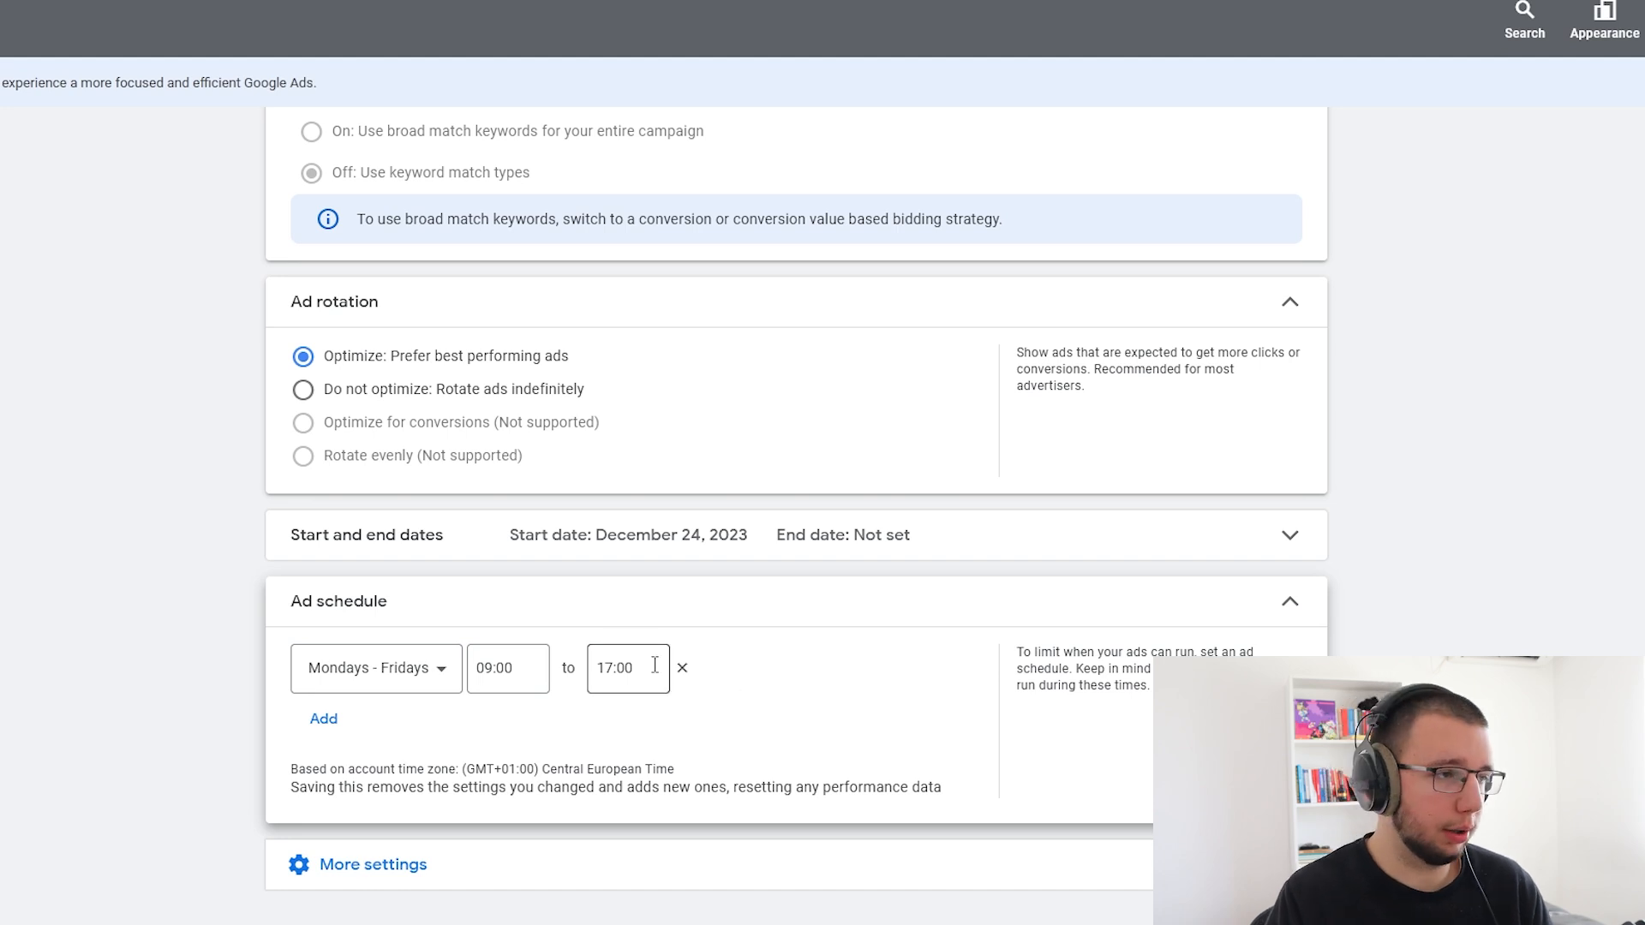
# - Examine the campaign URL options and the brand restrictions among the additional campaign settings
pyautogui.click(415, 868)
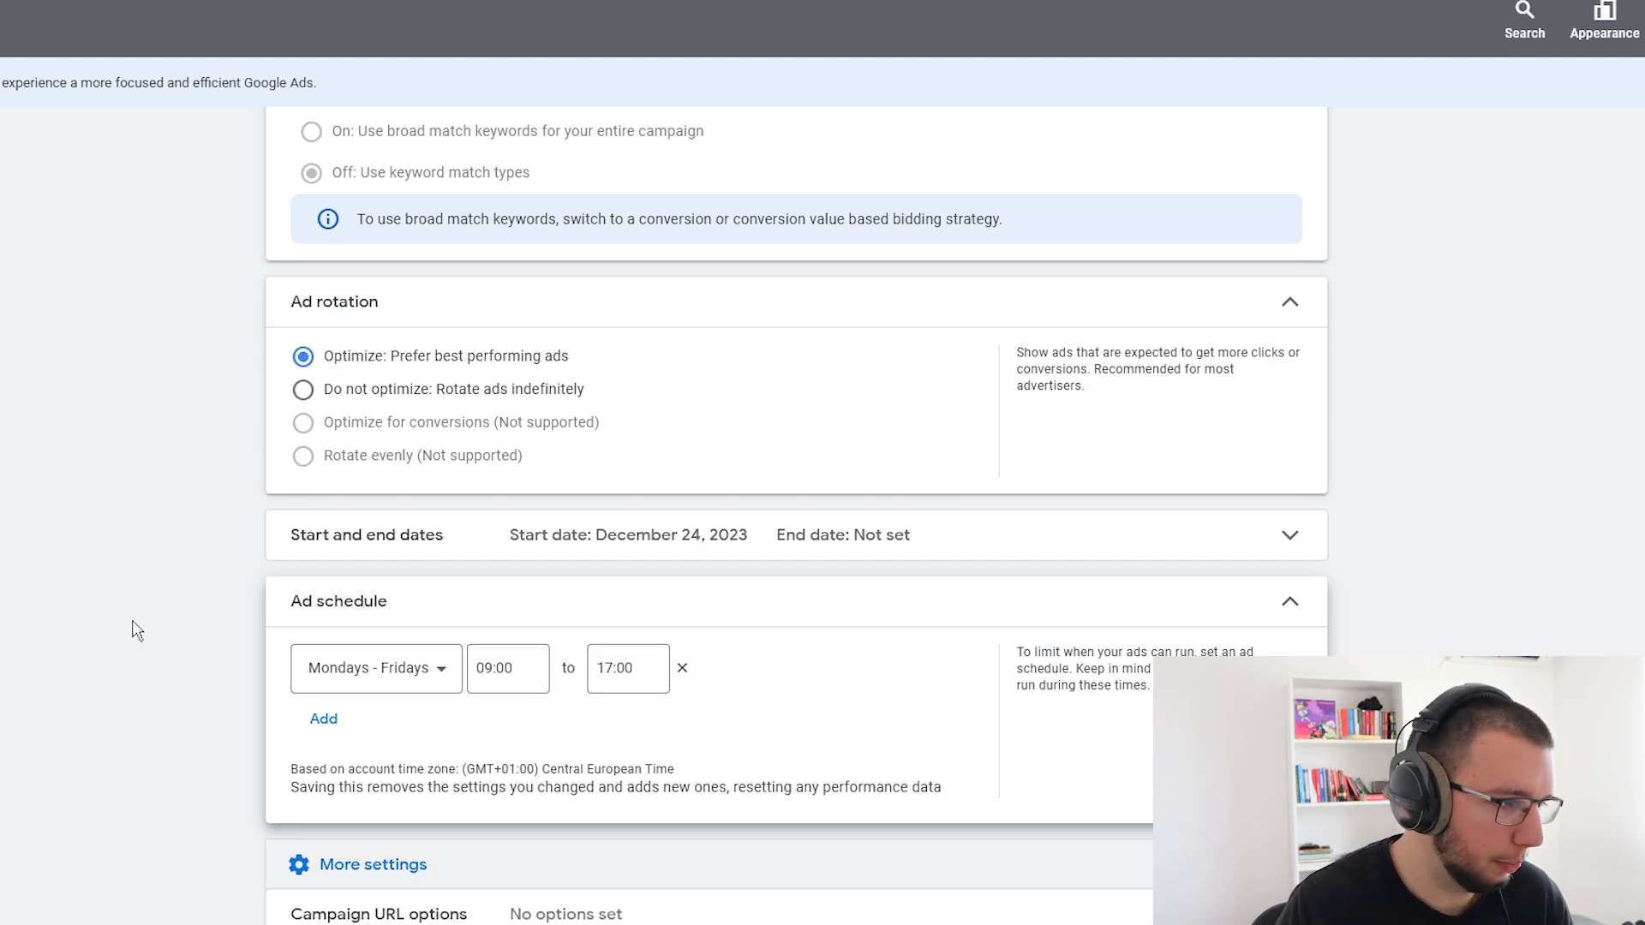
pyautogui.scroll(-2, 132, 628)
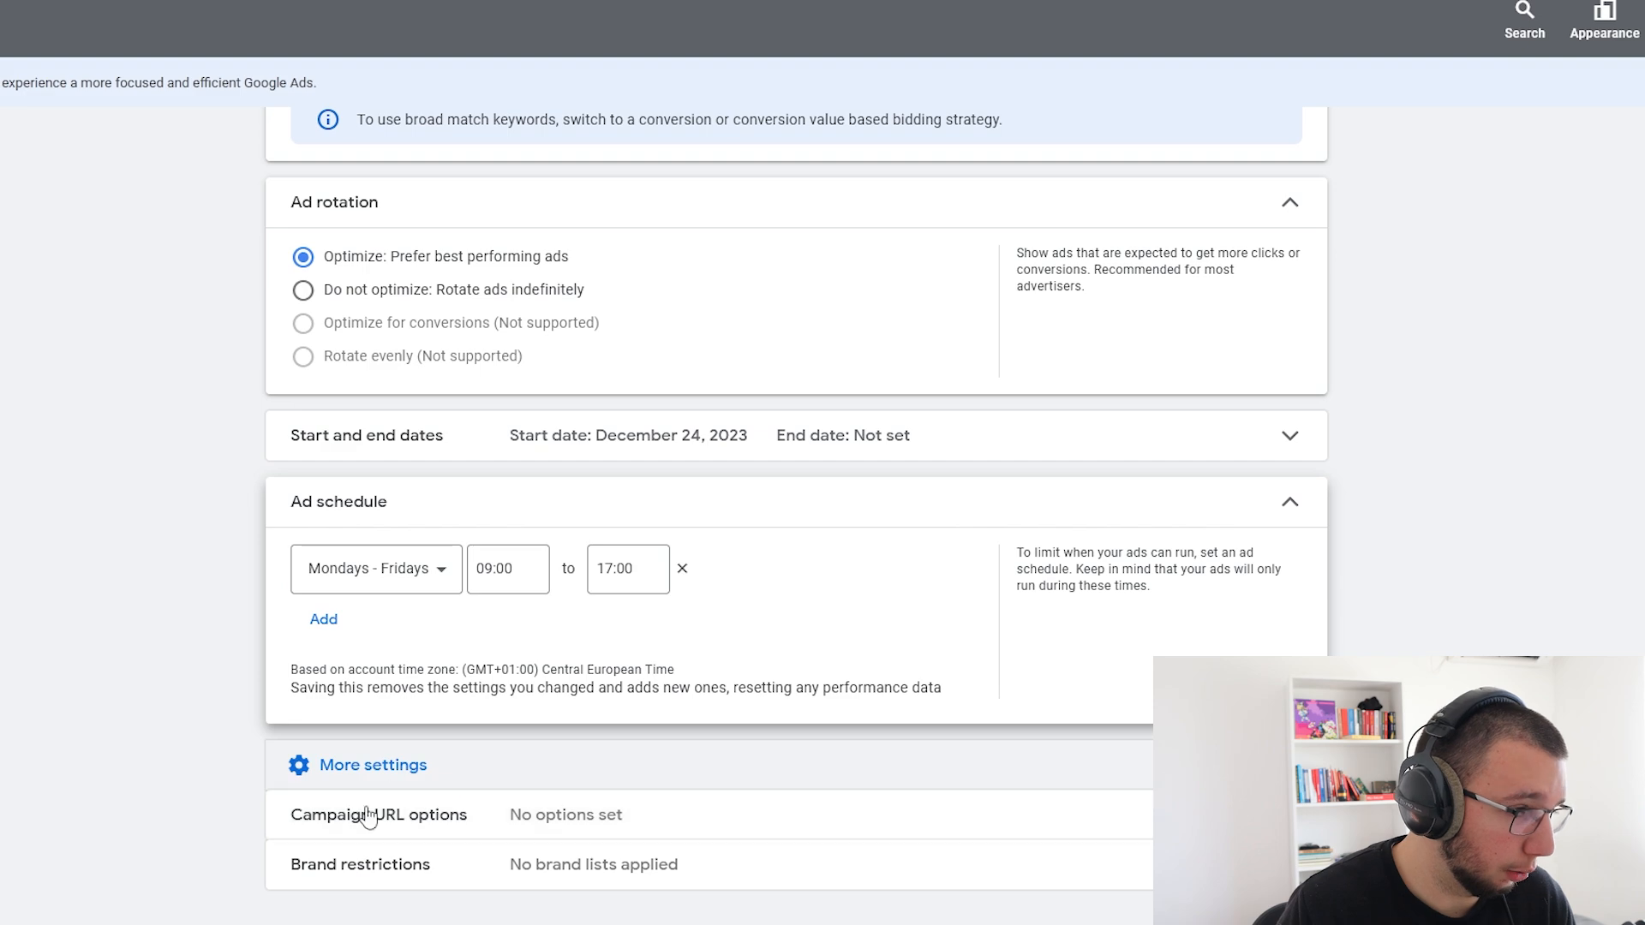
pyautogui.click(469, 828)
pyautogui.scroll(-4, 176, 668)
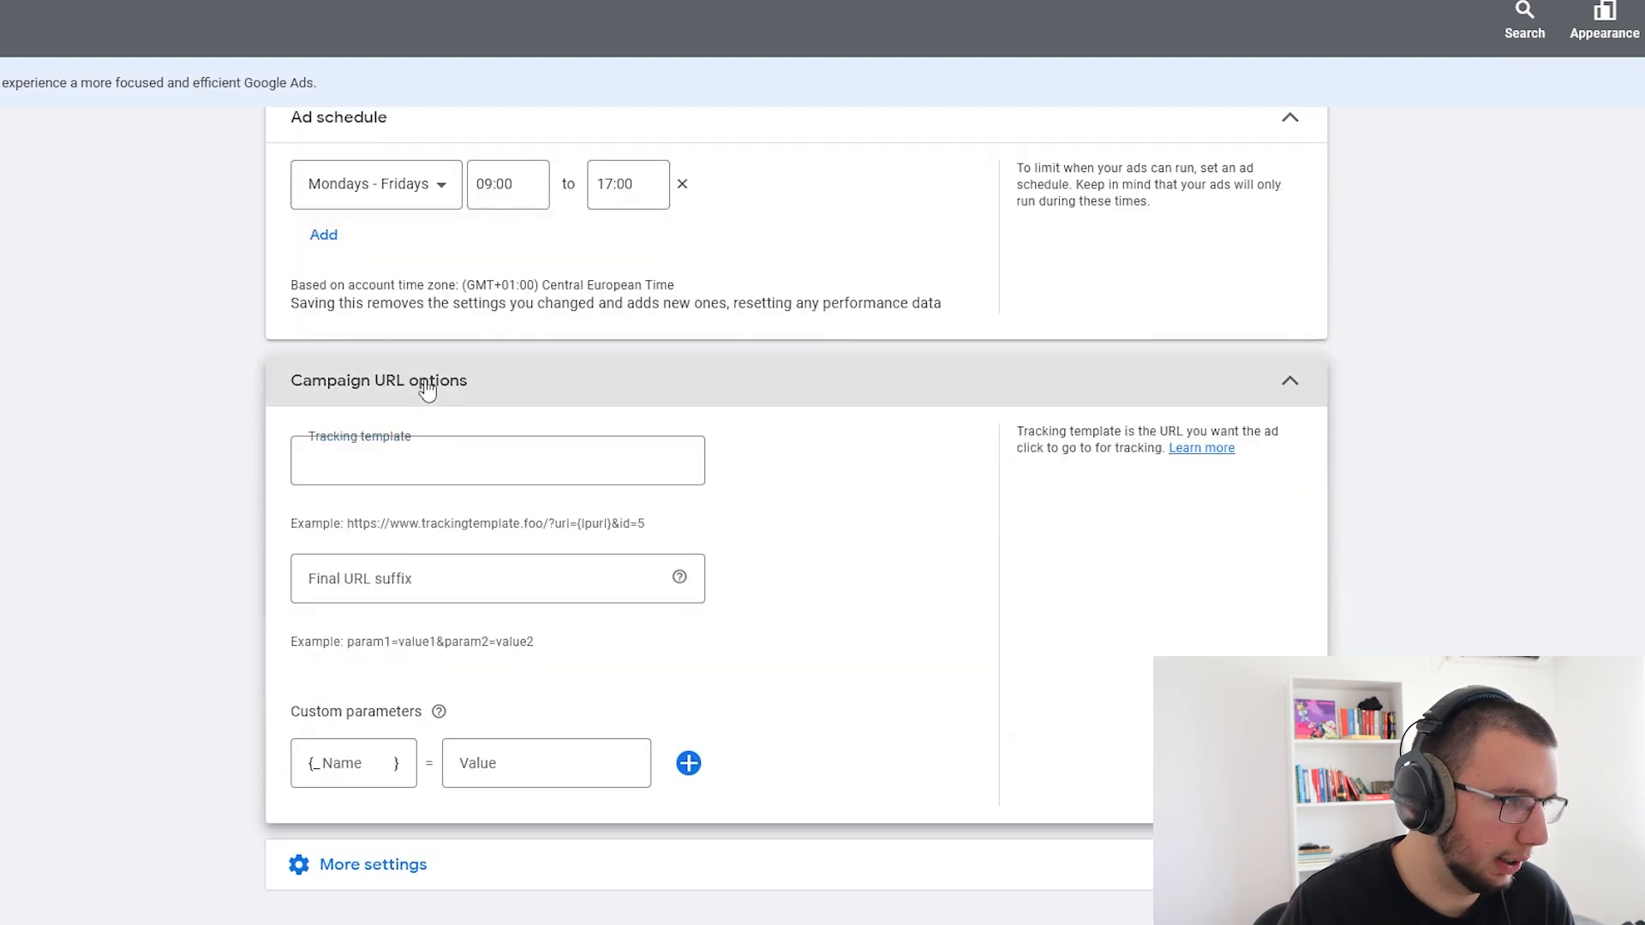
pyautogui.click(422, 382)
pyautogui.click(410, 621)
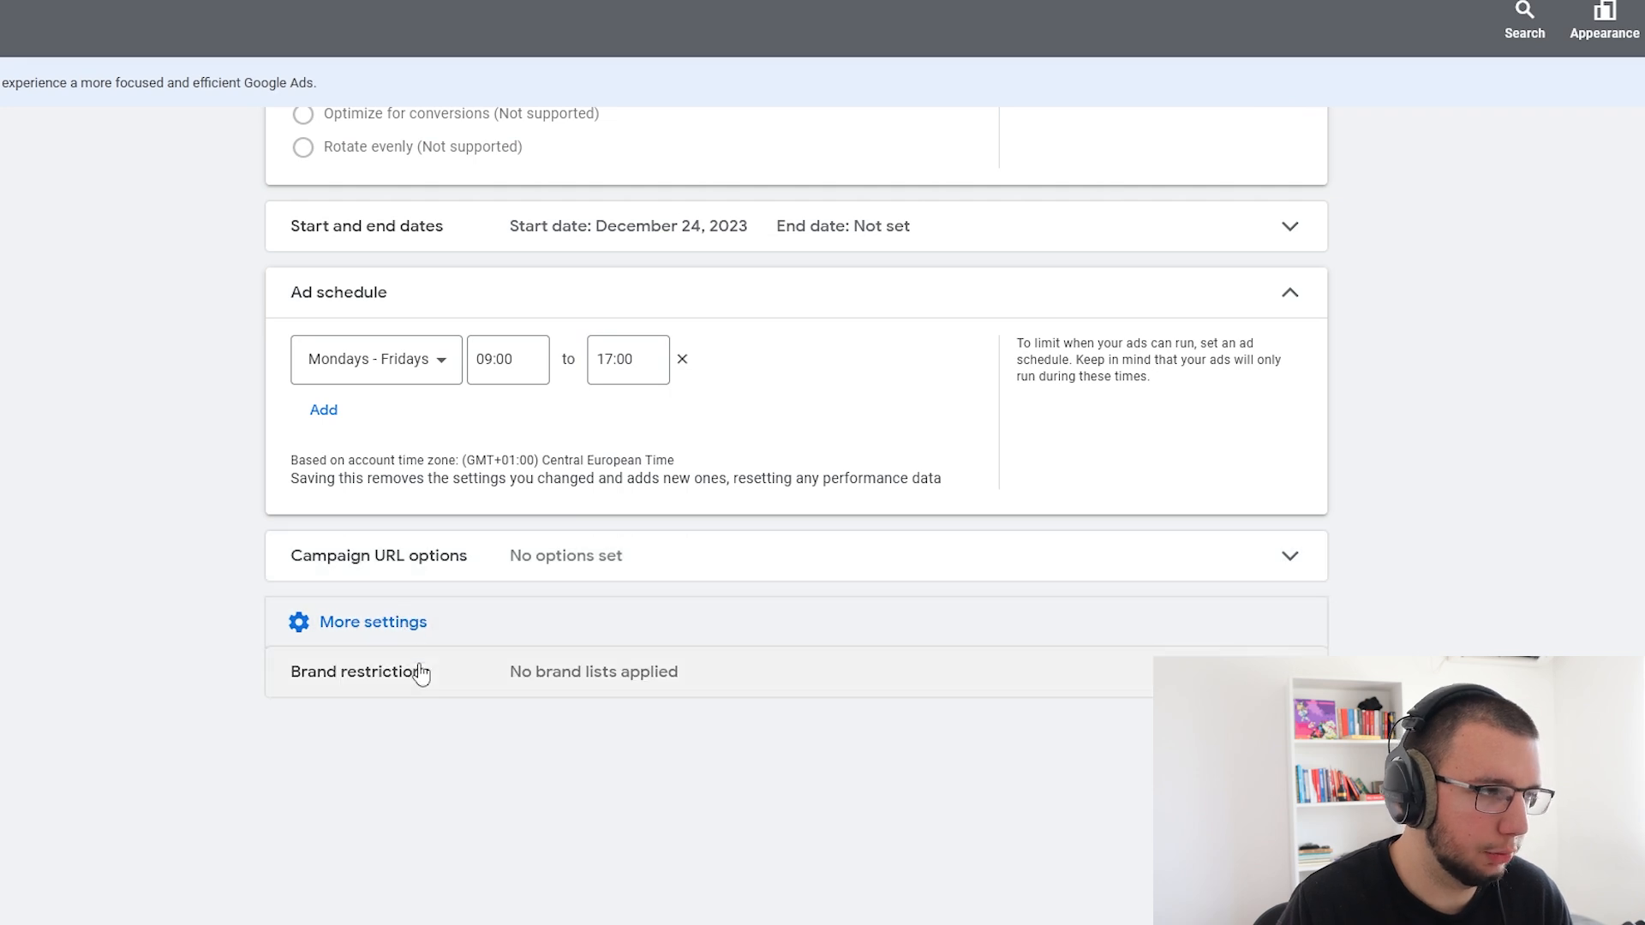
pyautogui.click(461, 682)
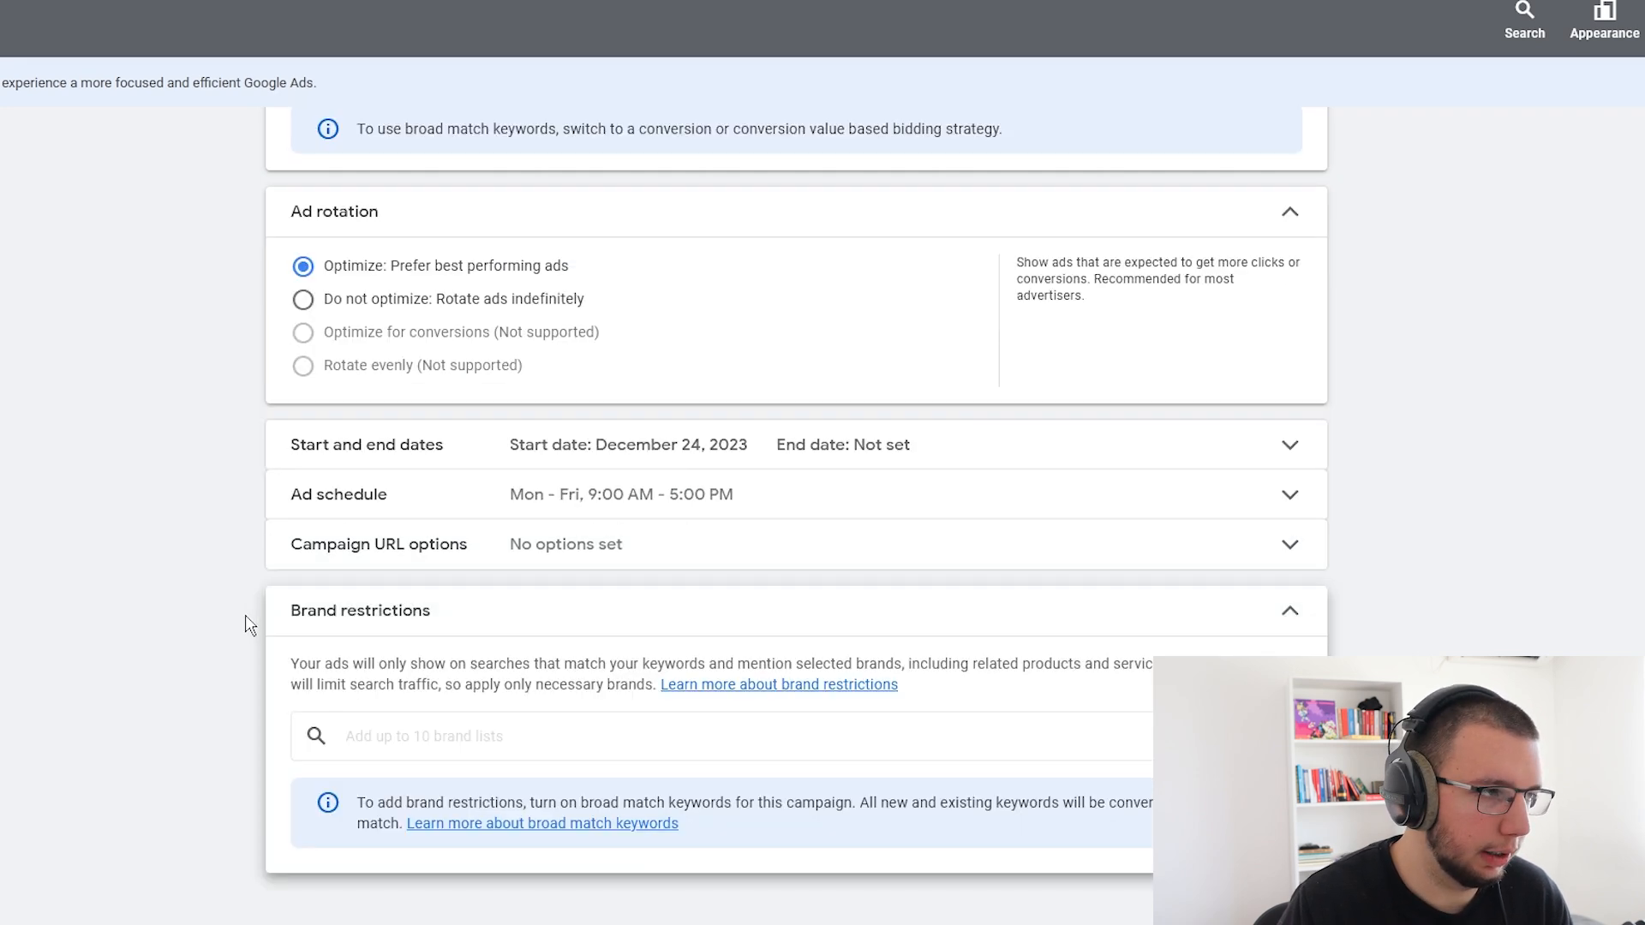
pyautogui.moveTo(290, 612); pyautogui.dragTo(526, 634)
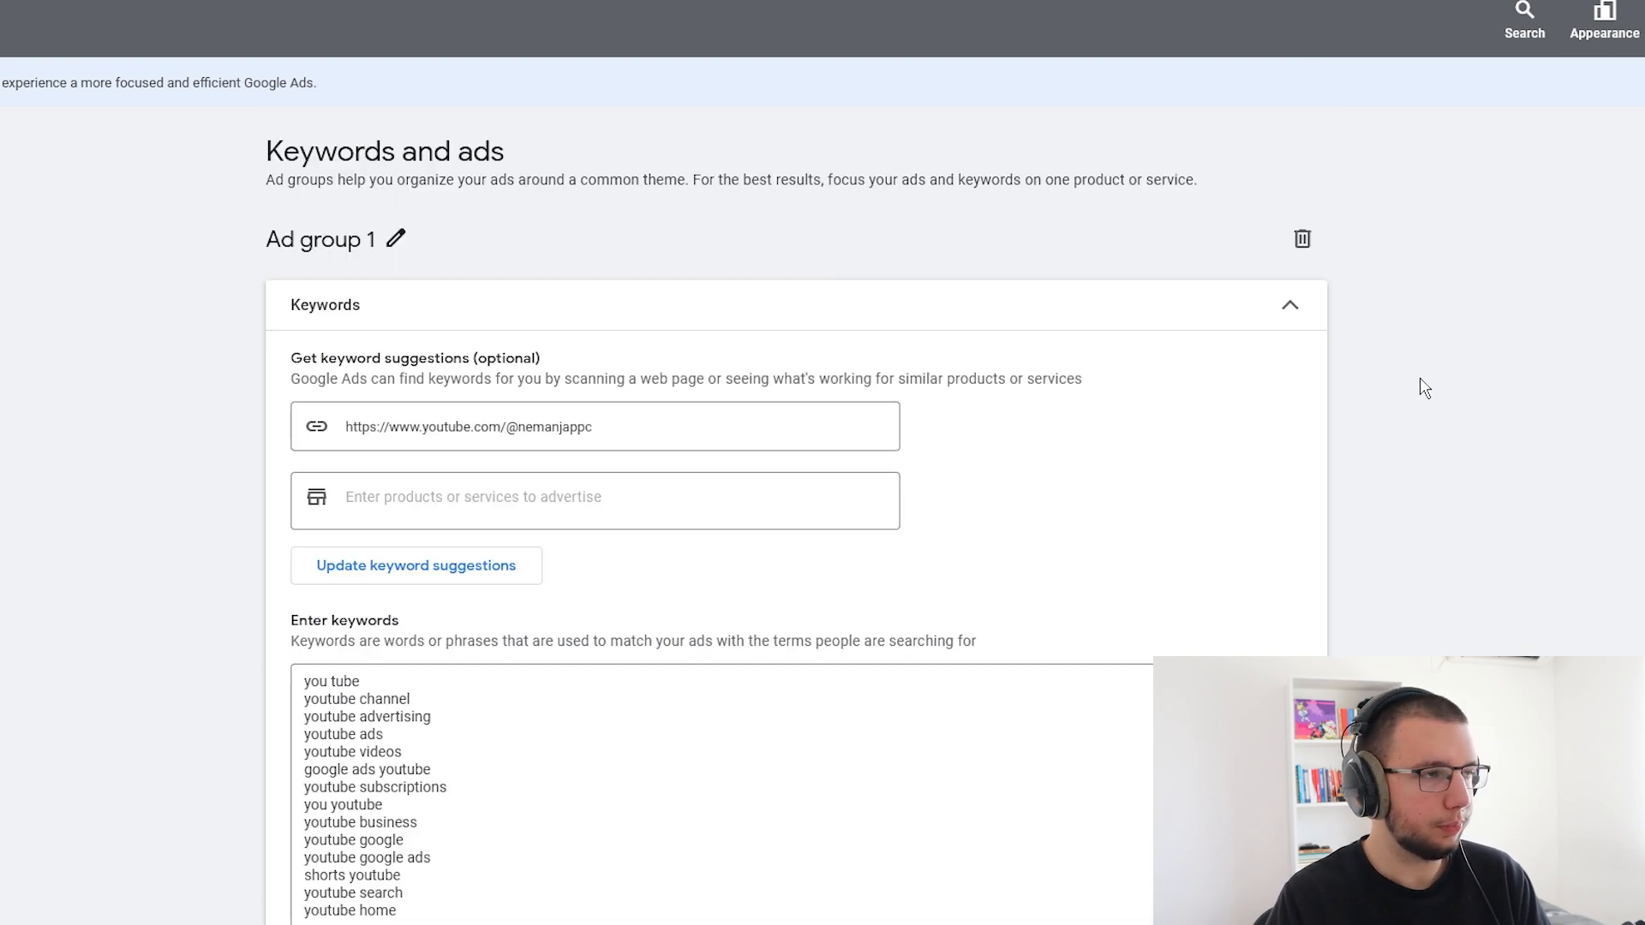
# - Examine the keyword suggestion fields, the suggested keyword list and the match type notes for Ad group 1
pyautogui.moveTo(266, 150); pyautogui.dragTo(463, 144)
pyautogui.click(463, 144)
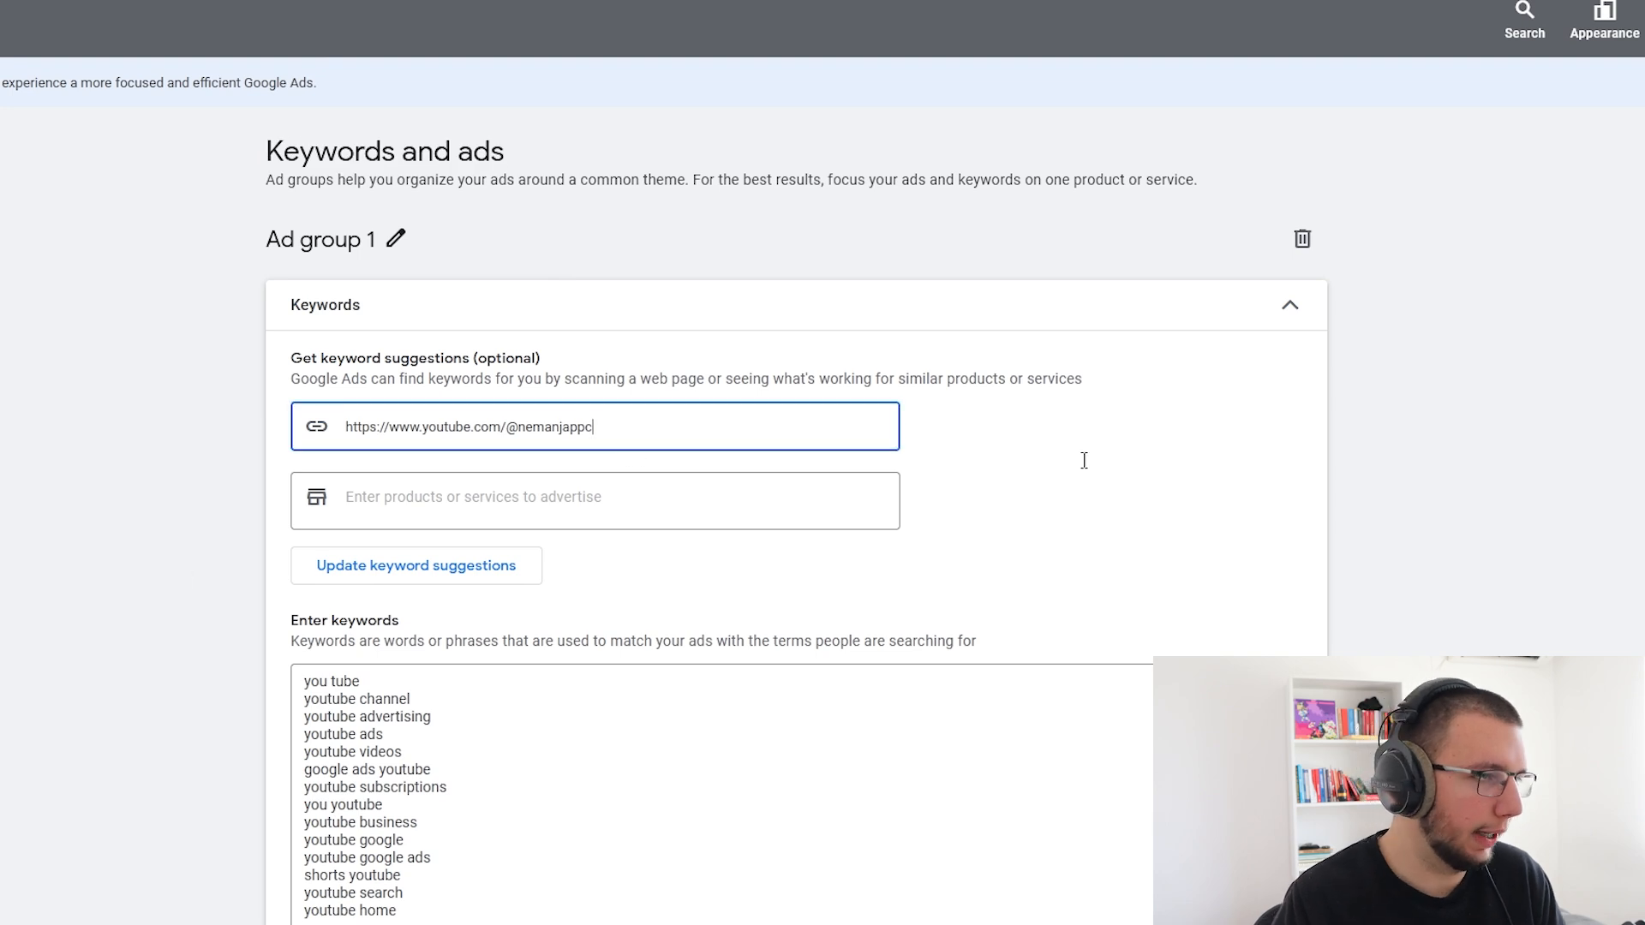
pyautogui.scroll(-3, 1123, 525)
pyautogui.moveTo(1277, 548)
pyautogui.mouseDown()
pyautogui.moveTo(1277, 656)
pyautogui.moveTo(1300, 532)
pyautogui.mouseUp()
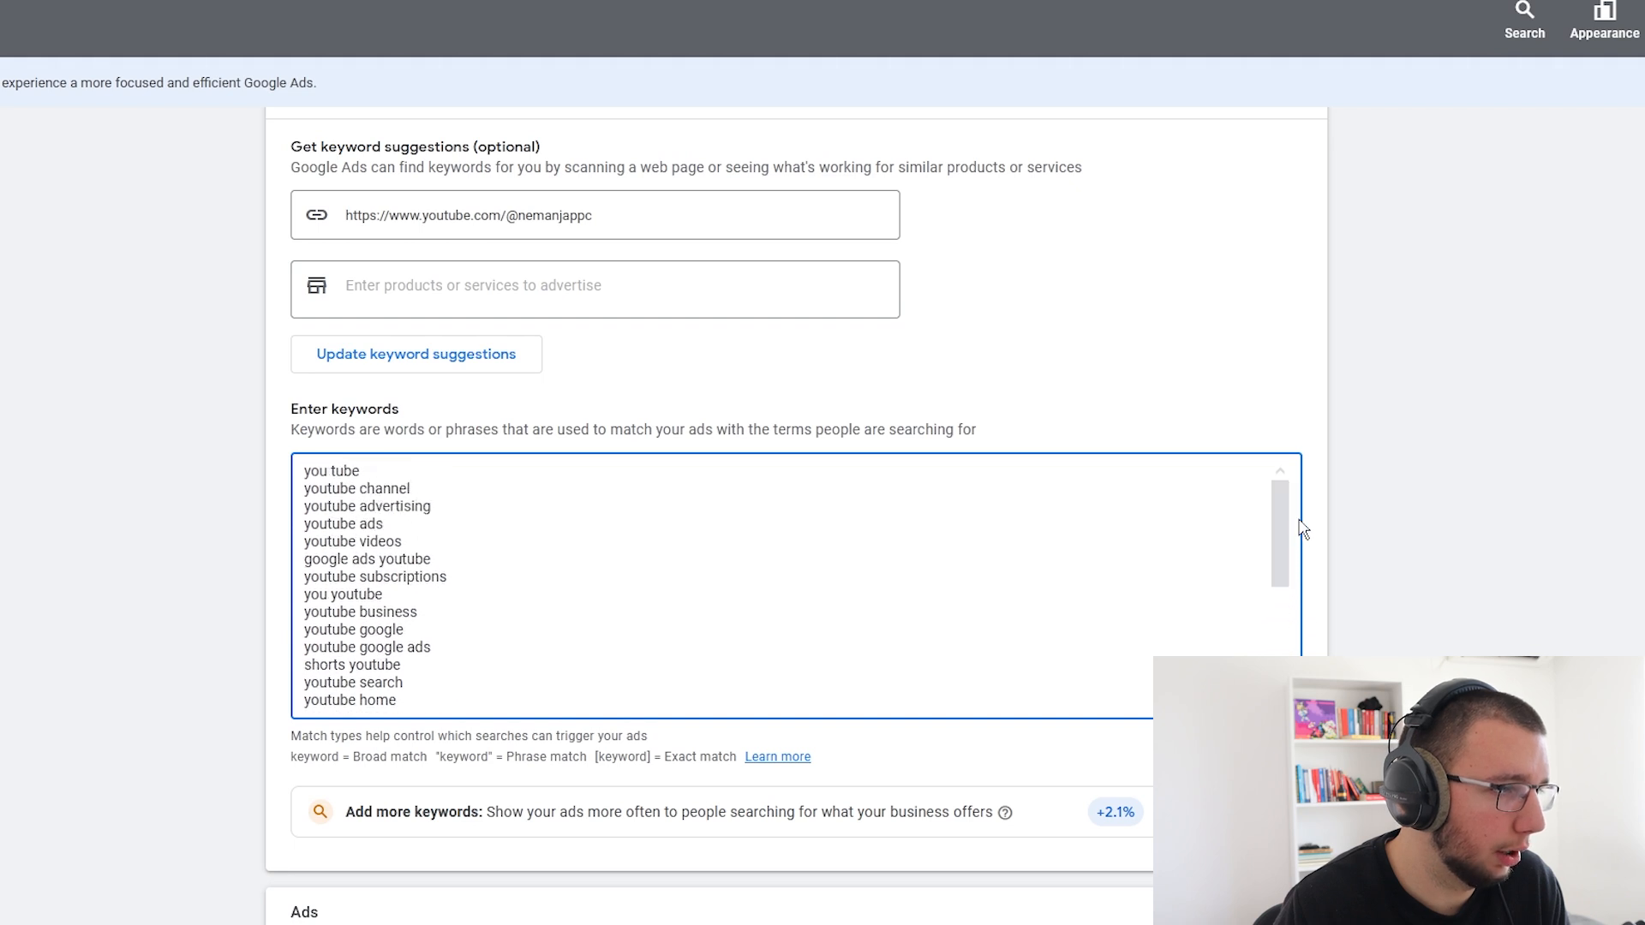
pyautogui.moveTo(498, 651); pyautogui.dragTo(422, 489)
pyautogui.click(319, 478)
pyautogui.click(423, 488)
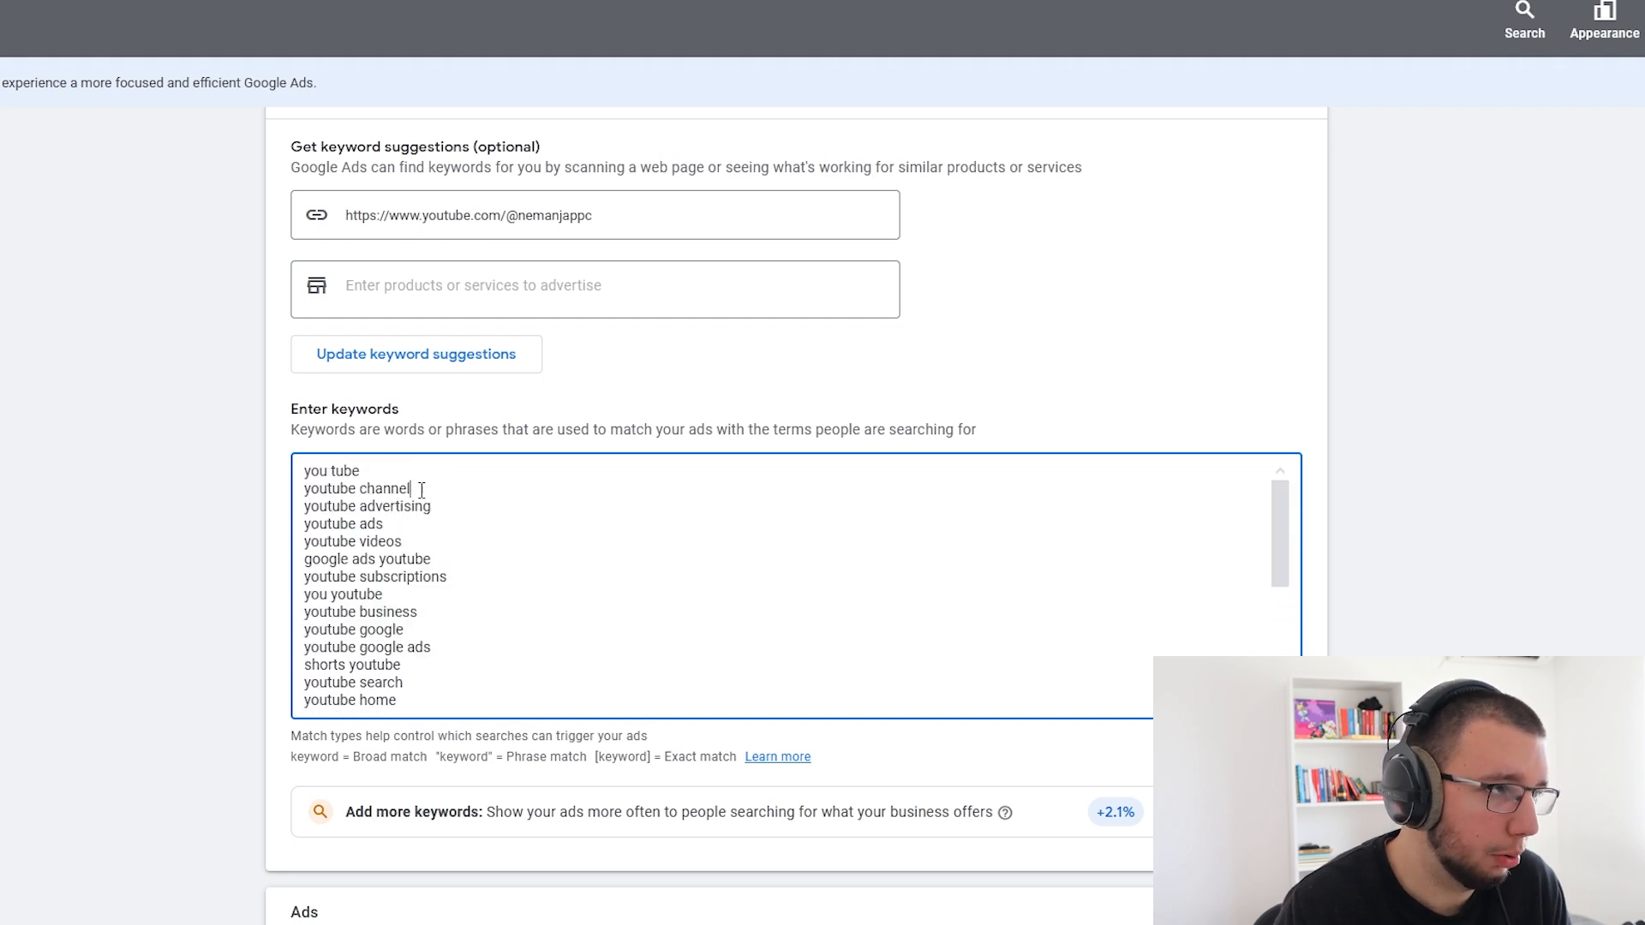
pyautogui.scroll(-1, 563, 556)
pyautogui.moveTo(1275, 444); pyautogui.dragTo(1256, 387)
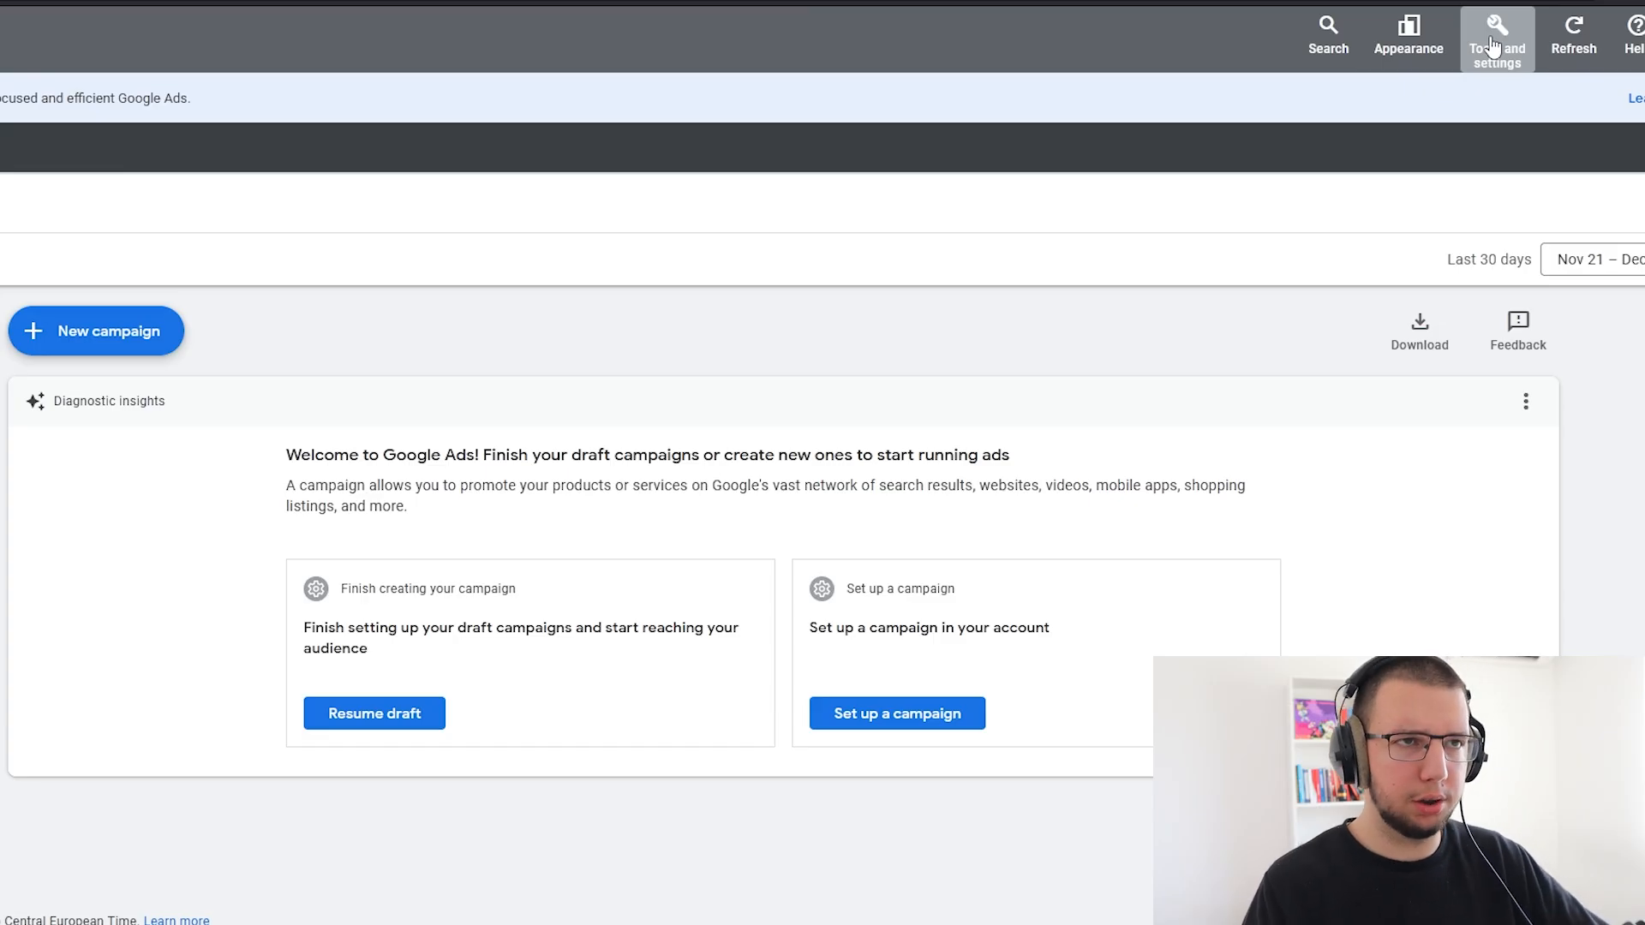
# - Search the account's pages for "keyword planner" and open Keyword Planner
pyautogui.click(1494, 46)
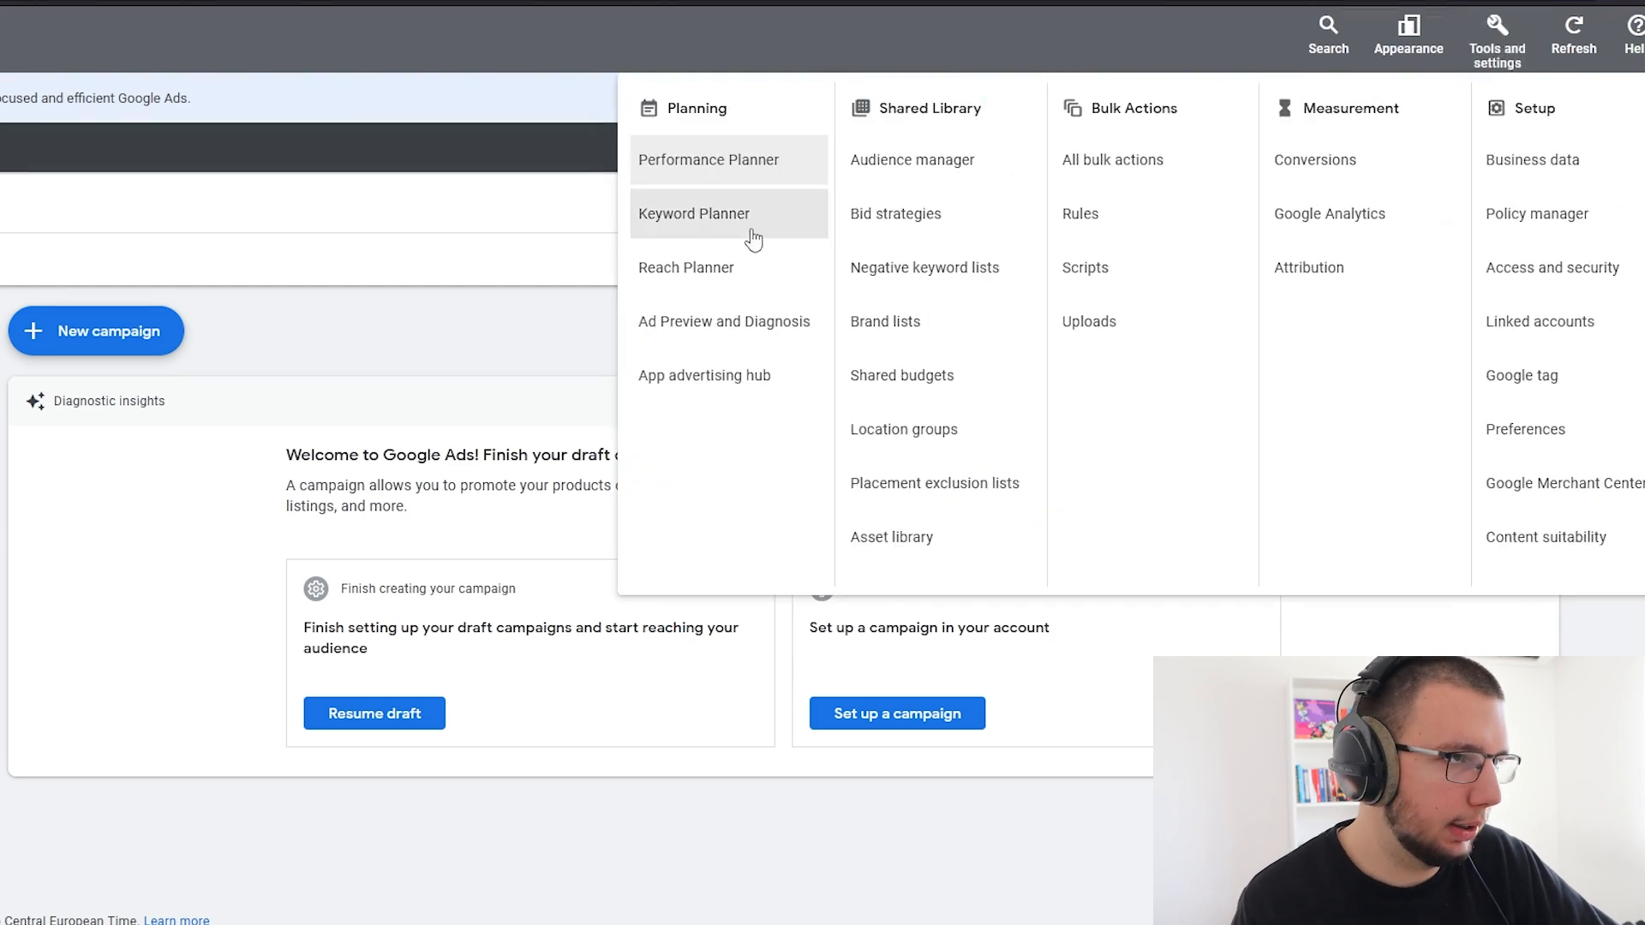
pyautogui.click(402, 195)
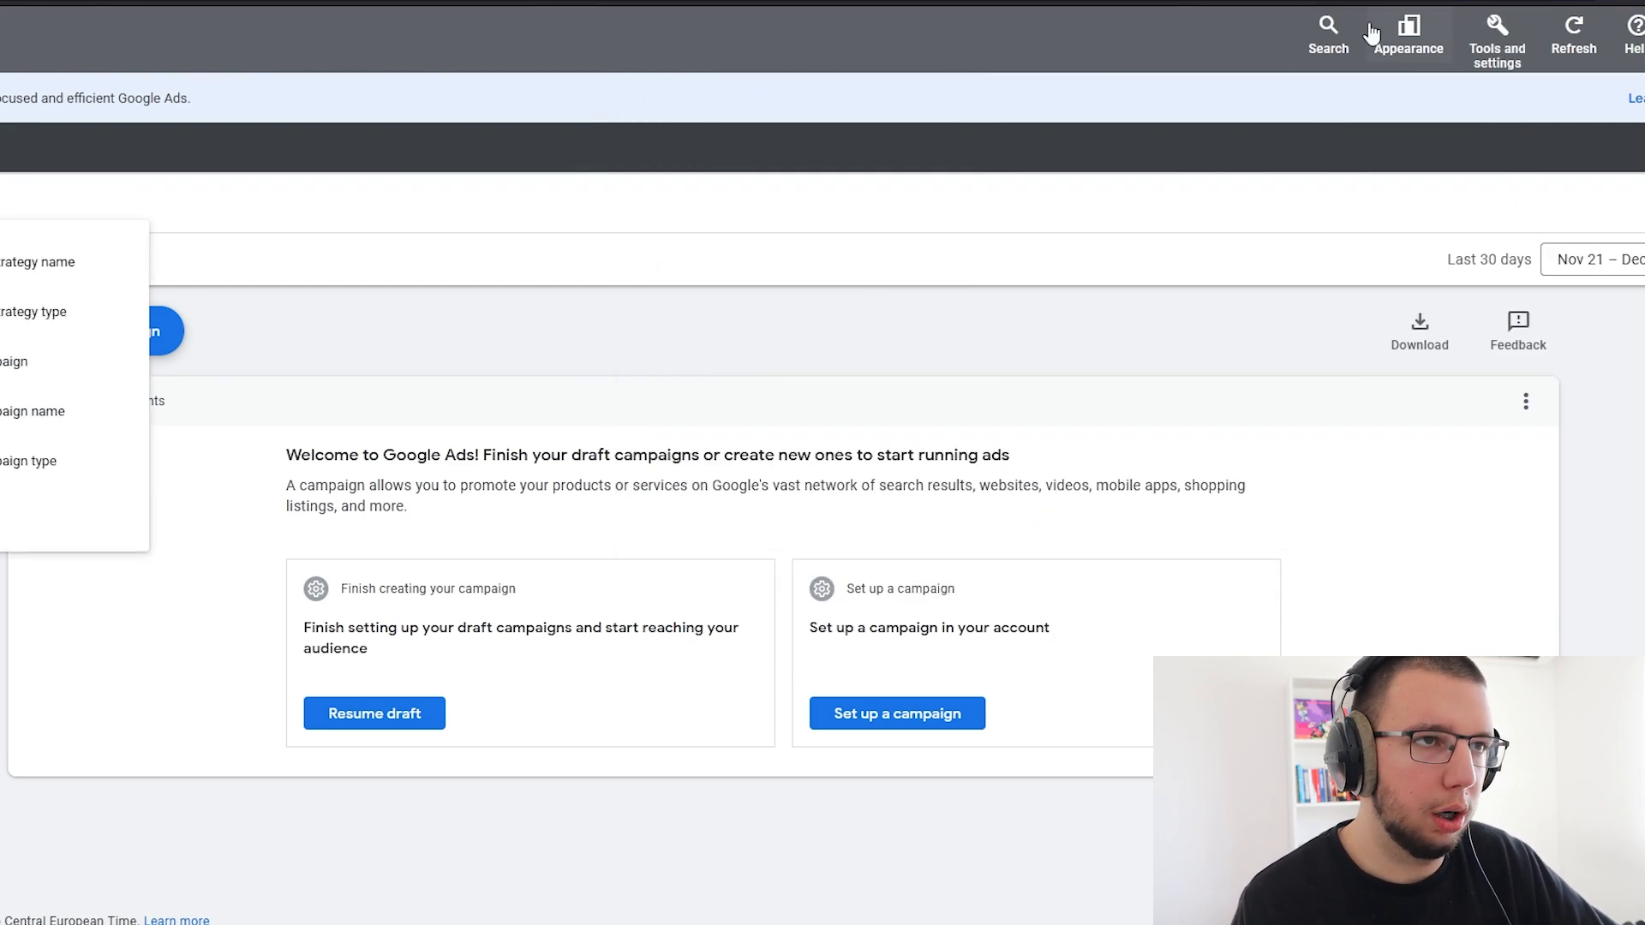
pyautogui.click(1330, 36)
pyautogui.write('keywrd')
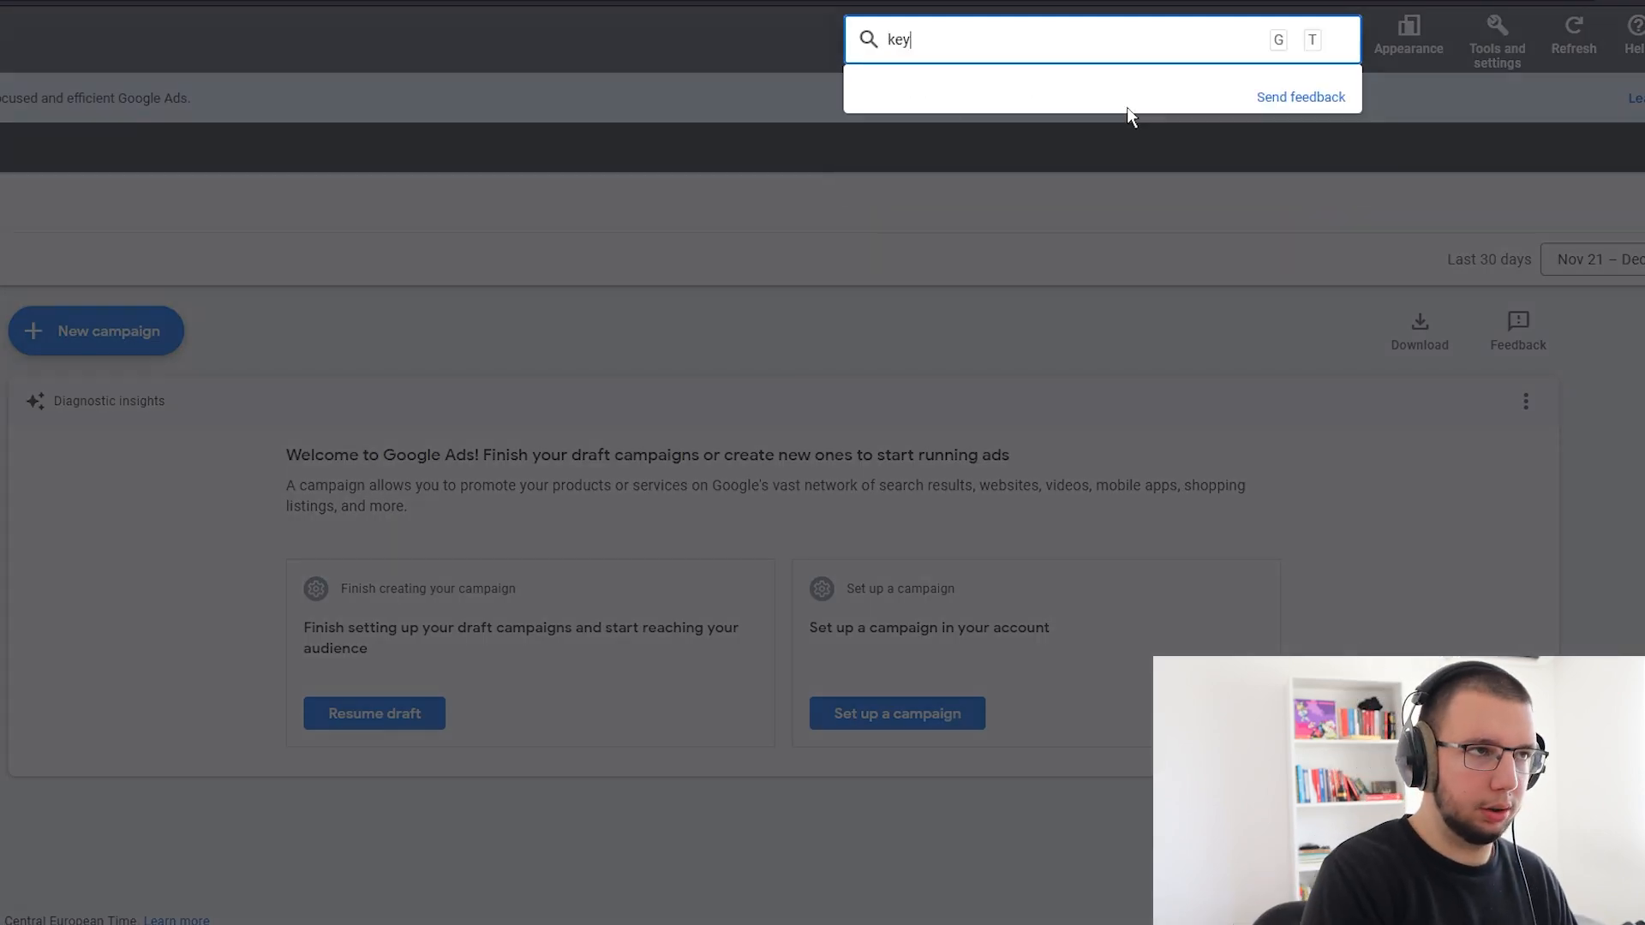
pyautogui.press('BackSpace')
pyautogui.press('BackSpace')
pyautogui.write('ord planner')
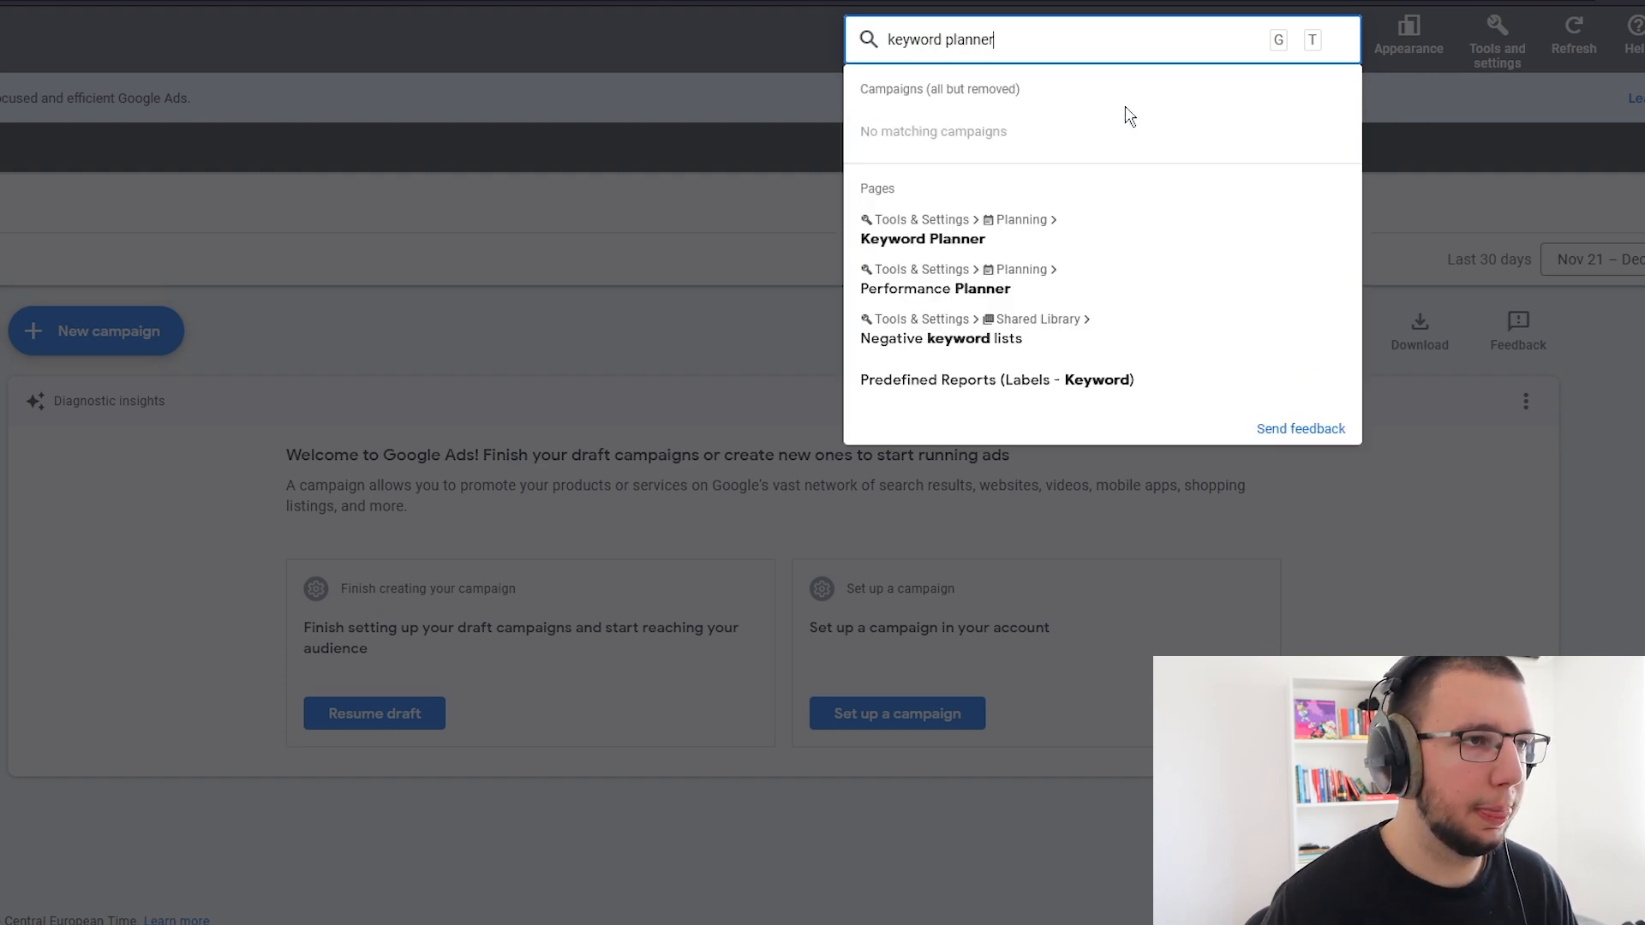
pyautogui.click(1013, 223)
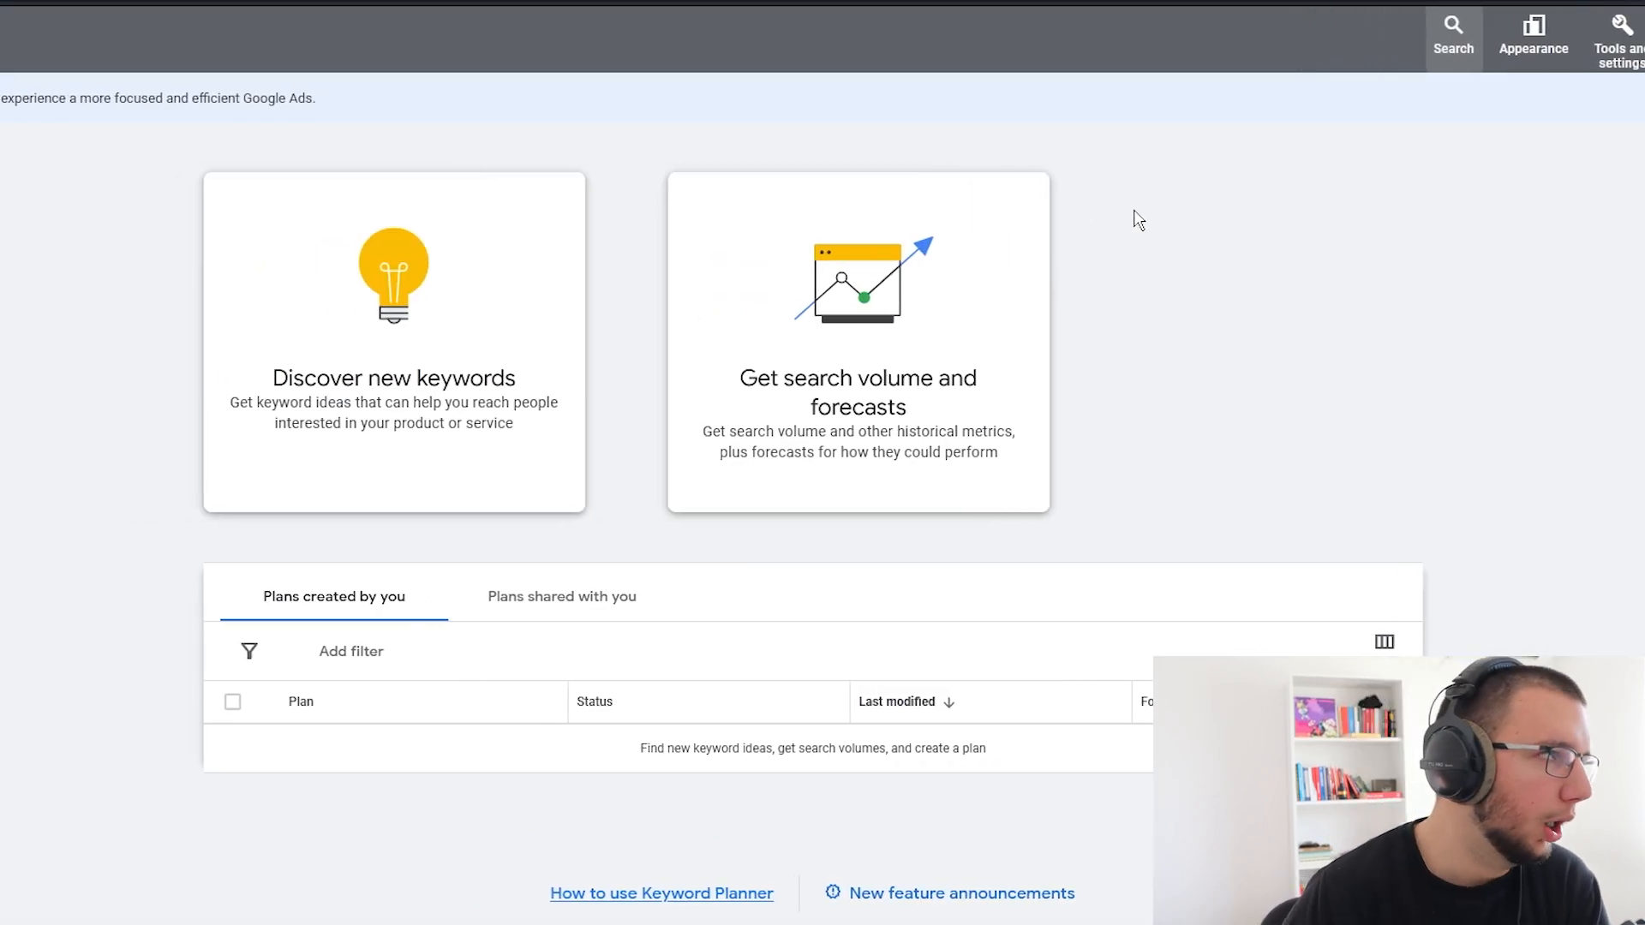
# - Start discovering new keywords and replace Serbia with the city of Denver, Colorado, United States as the target location
pyautogui.click(460, 420)
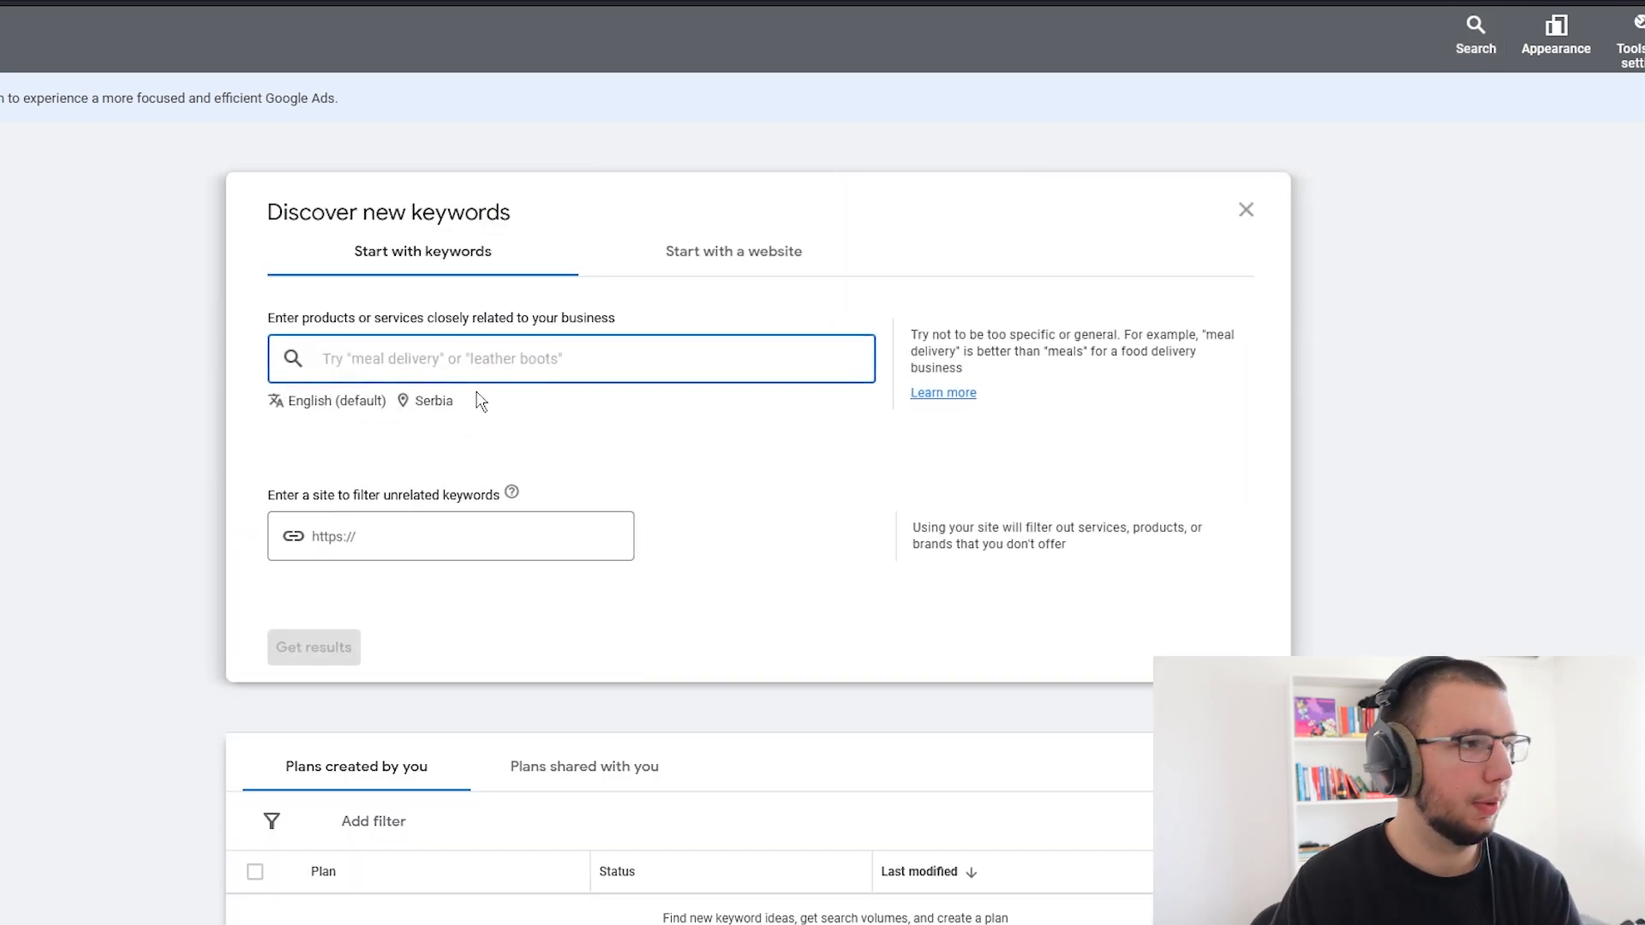
pyautogui.click(442, 401)
pyautogui.click(708, 430)
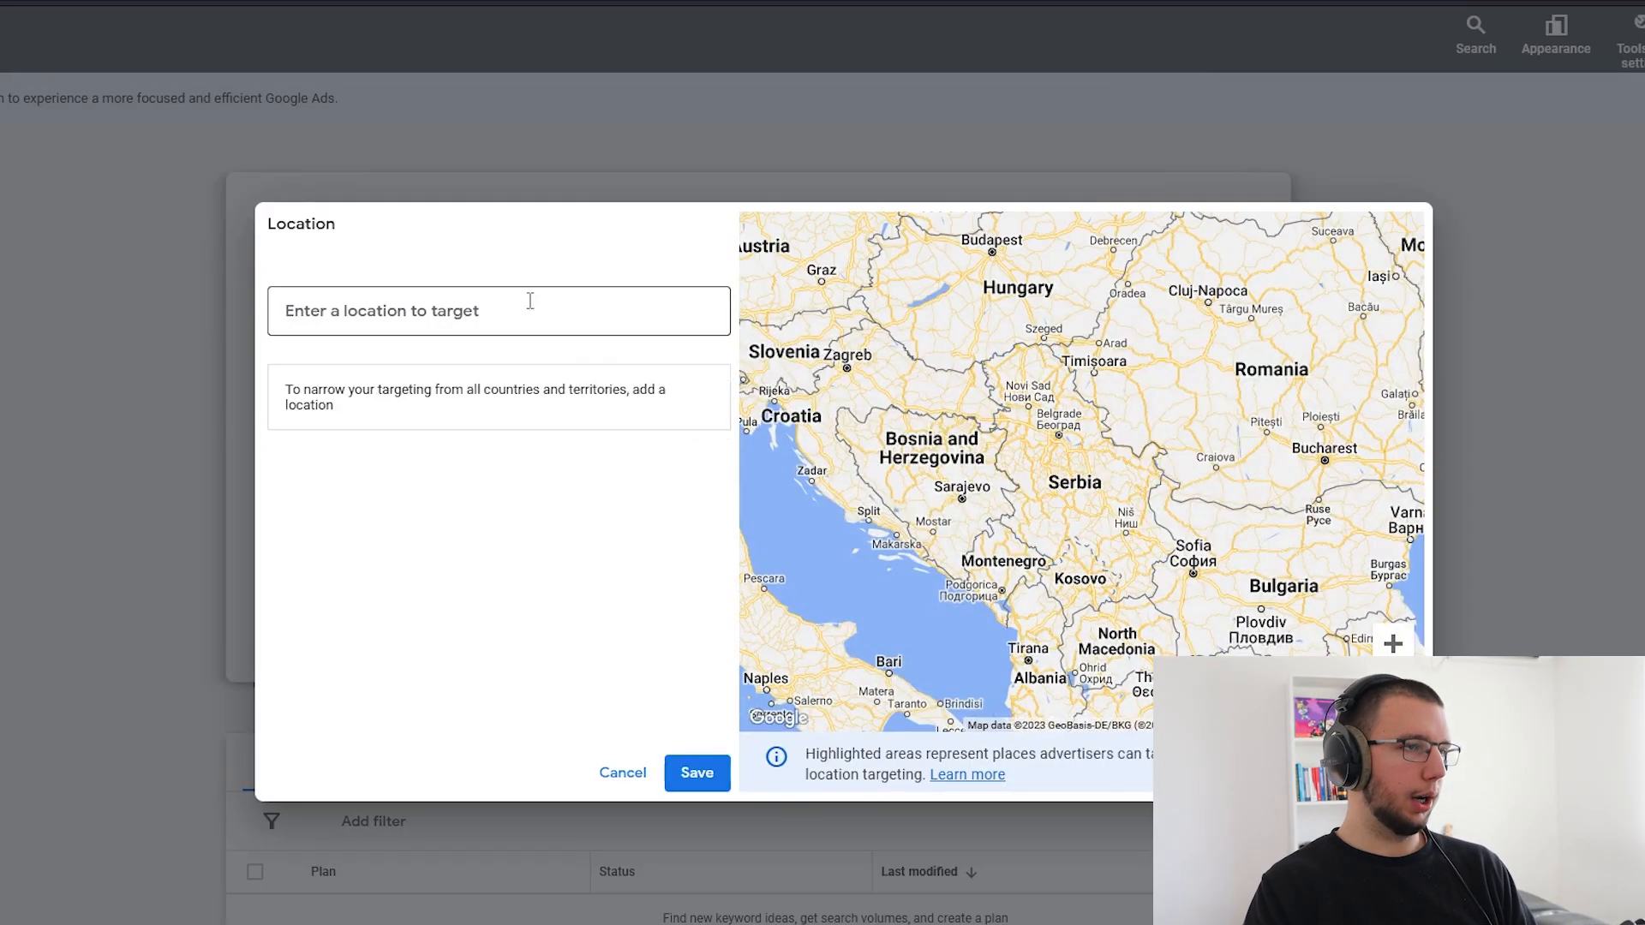
pyautogui.write('denver')
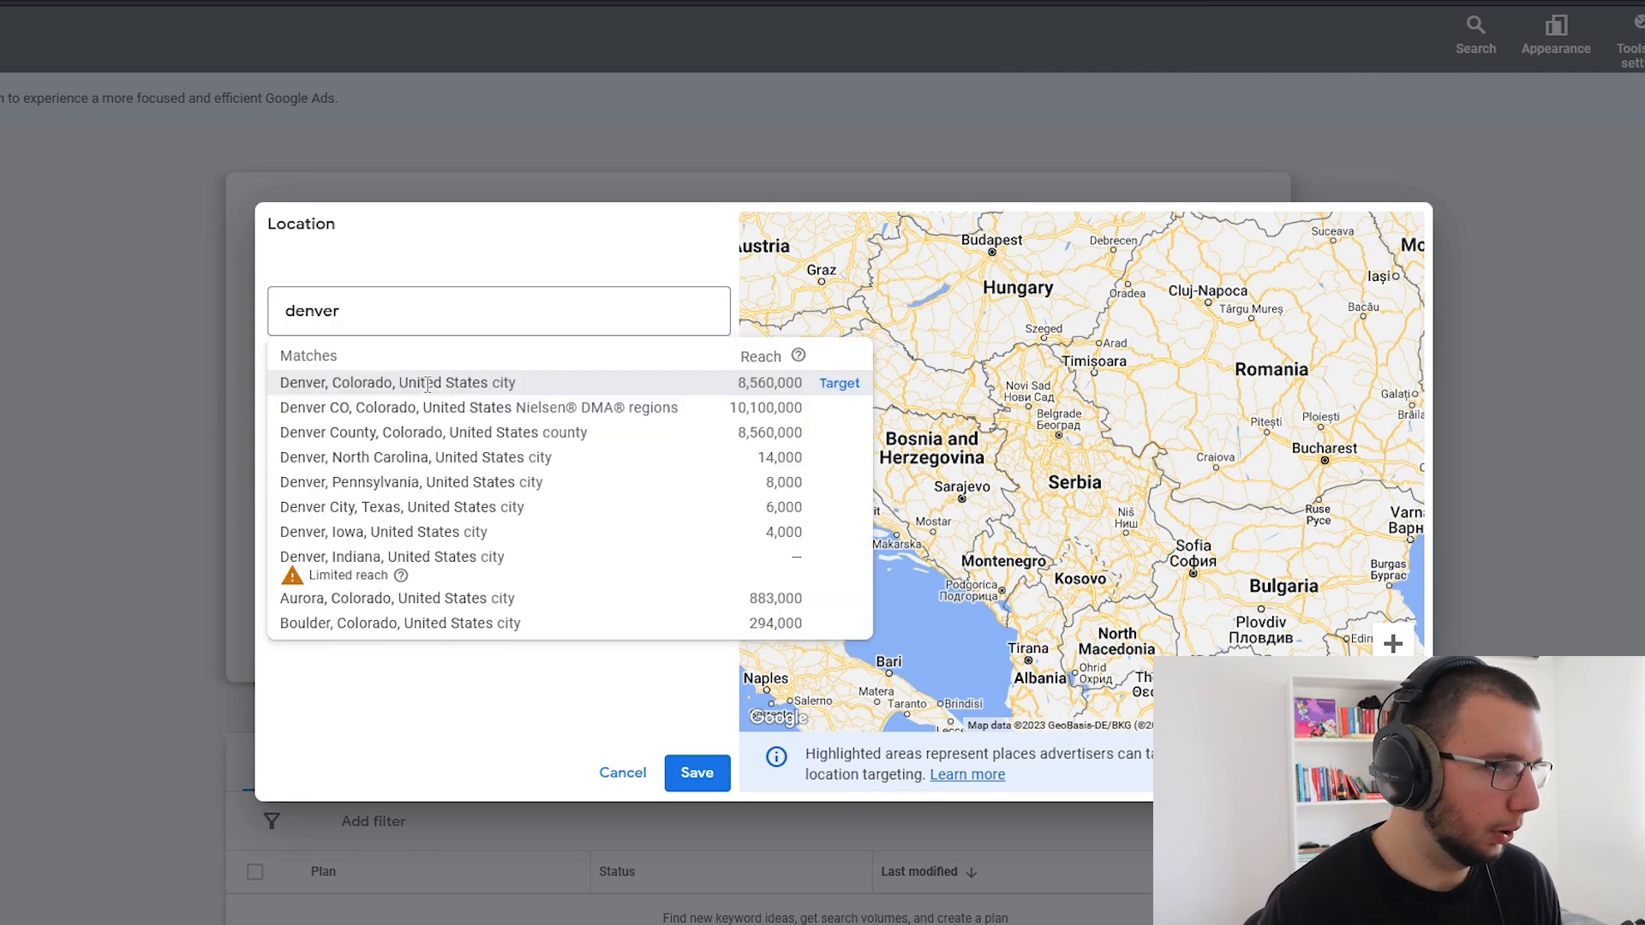
pyautogui.click(428, 385)
pyautogui.click(697, 773)
# - Enter "tree service" and "arborist" as the seed keywords and get the keyword ideas
pyautogui.click(501, 367)
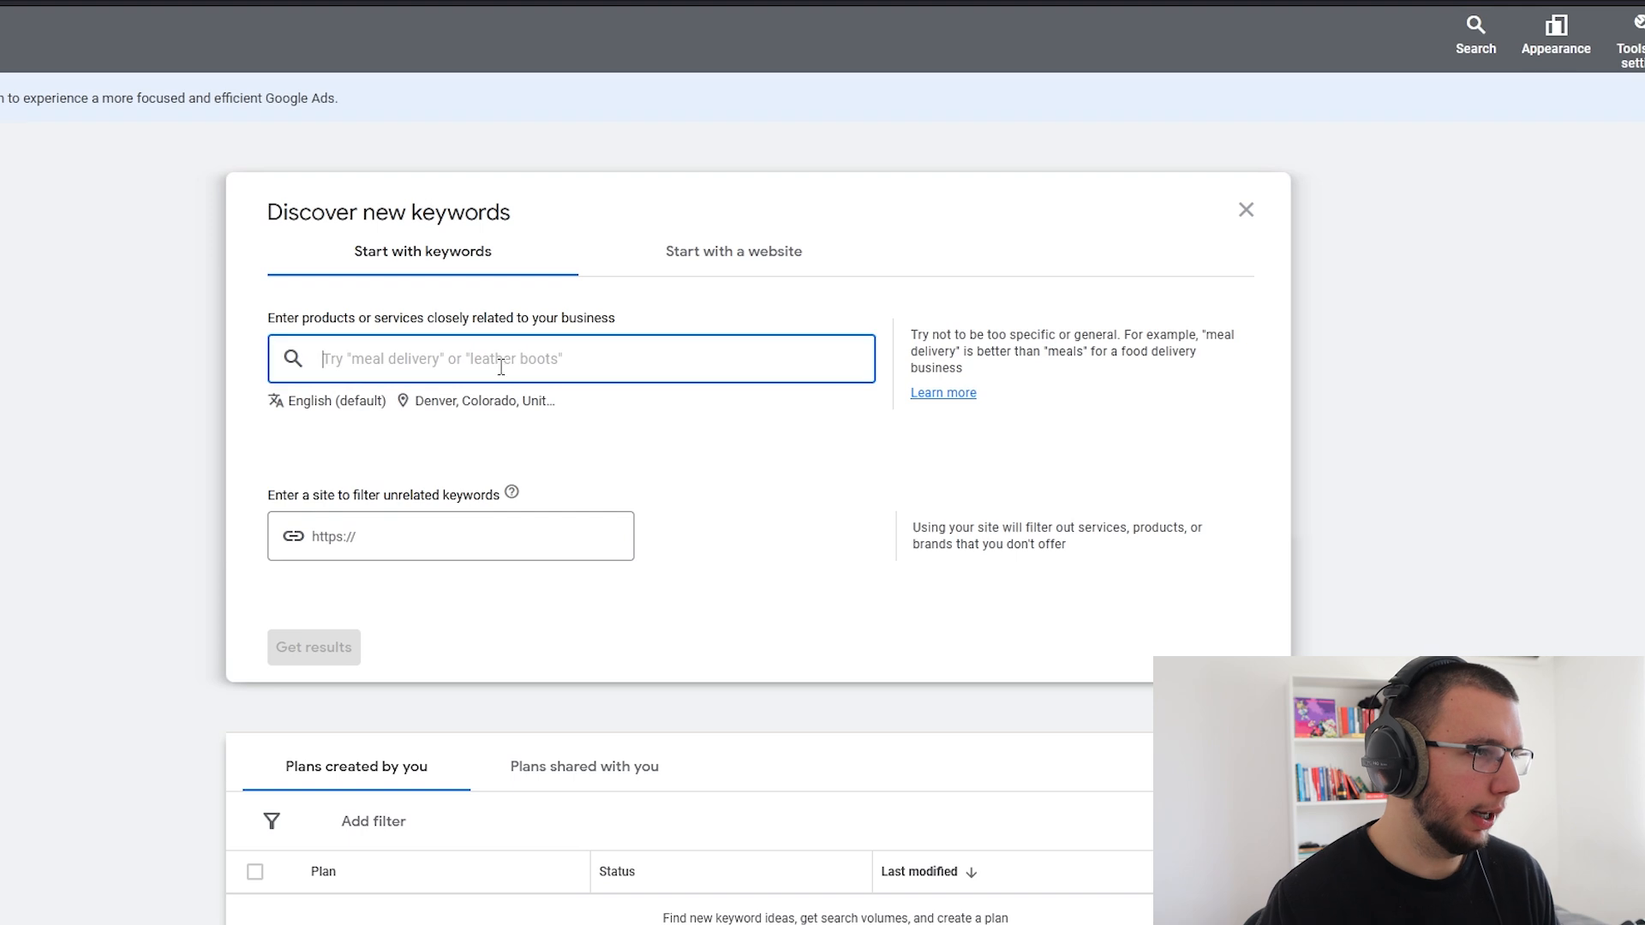
pyautogui.write('tree s')
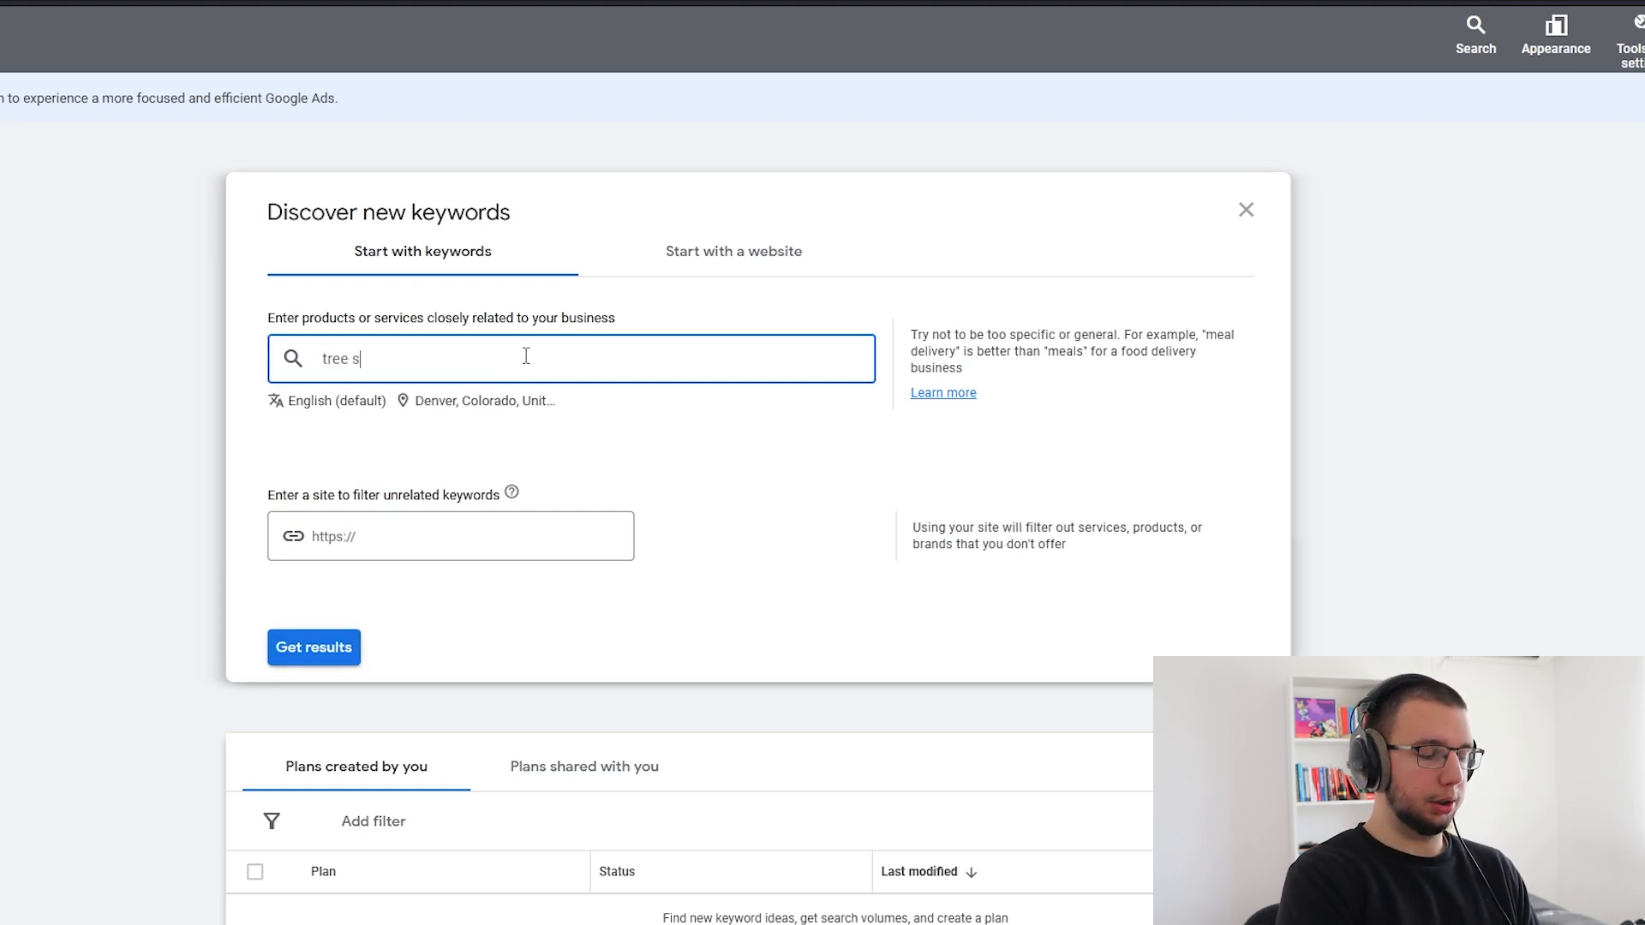
pyautogui.write('ervice')
pyautogui.press('Return')
pyautogui.write('ar')
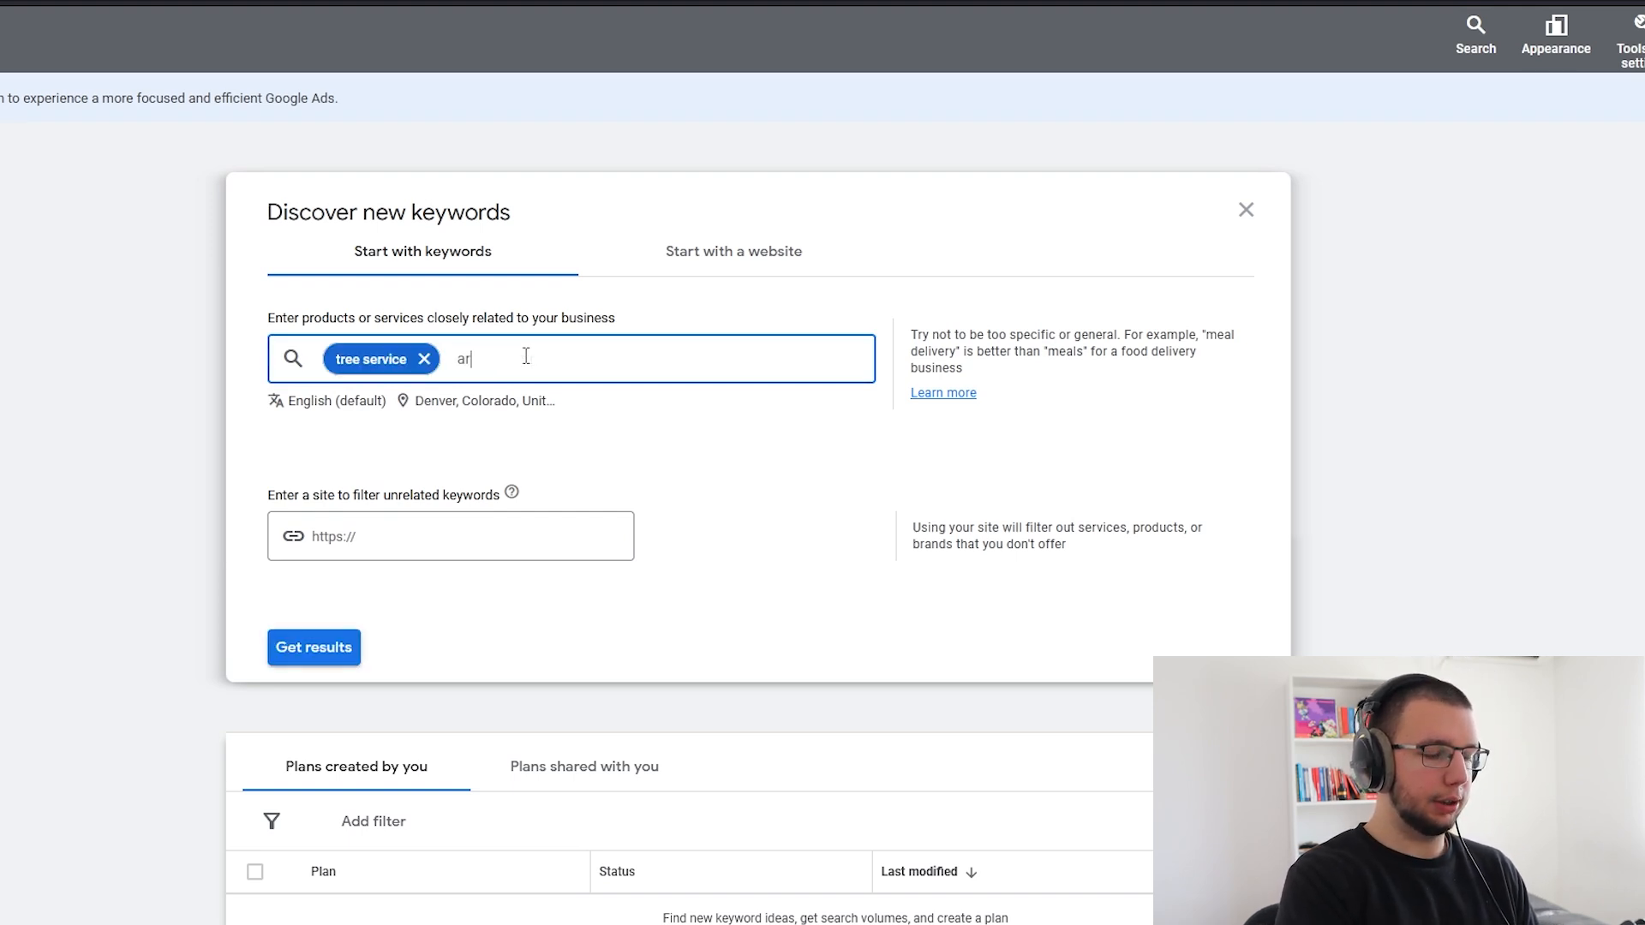
pyautogui.write('borist')
pyautogui.press('Return')
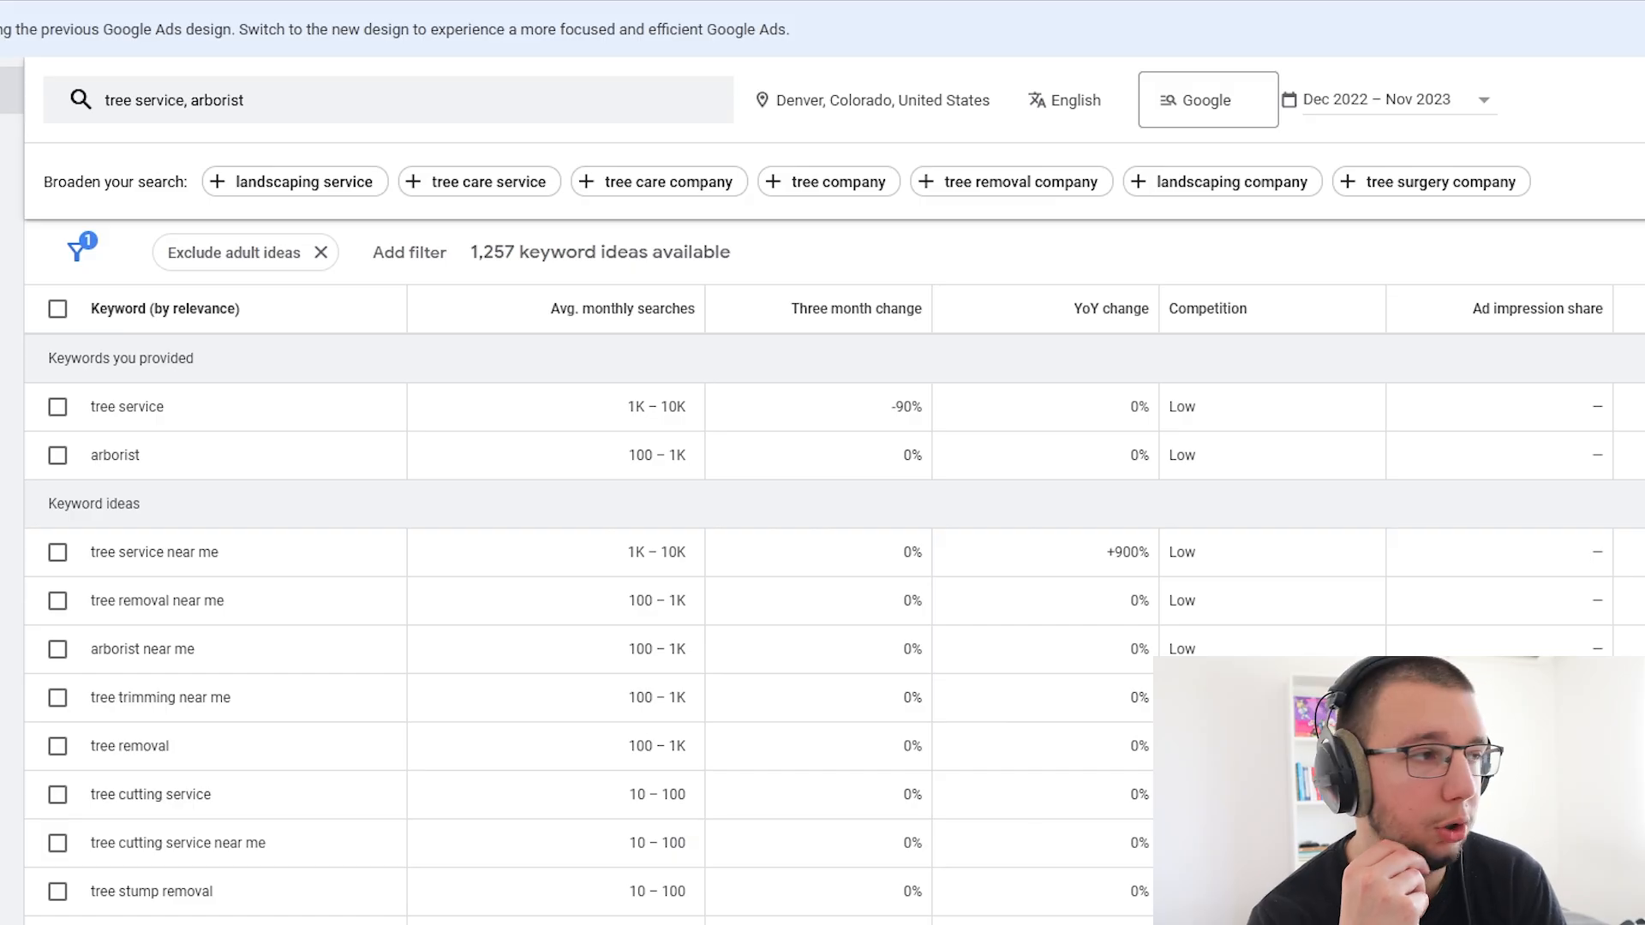
# - Reopen the seed keywords, rerun them unchanged, and read the explanation of the average monthly searches column
pyautogui.click(382, 117)
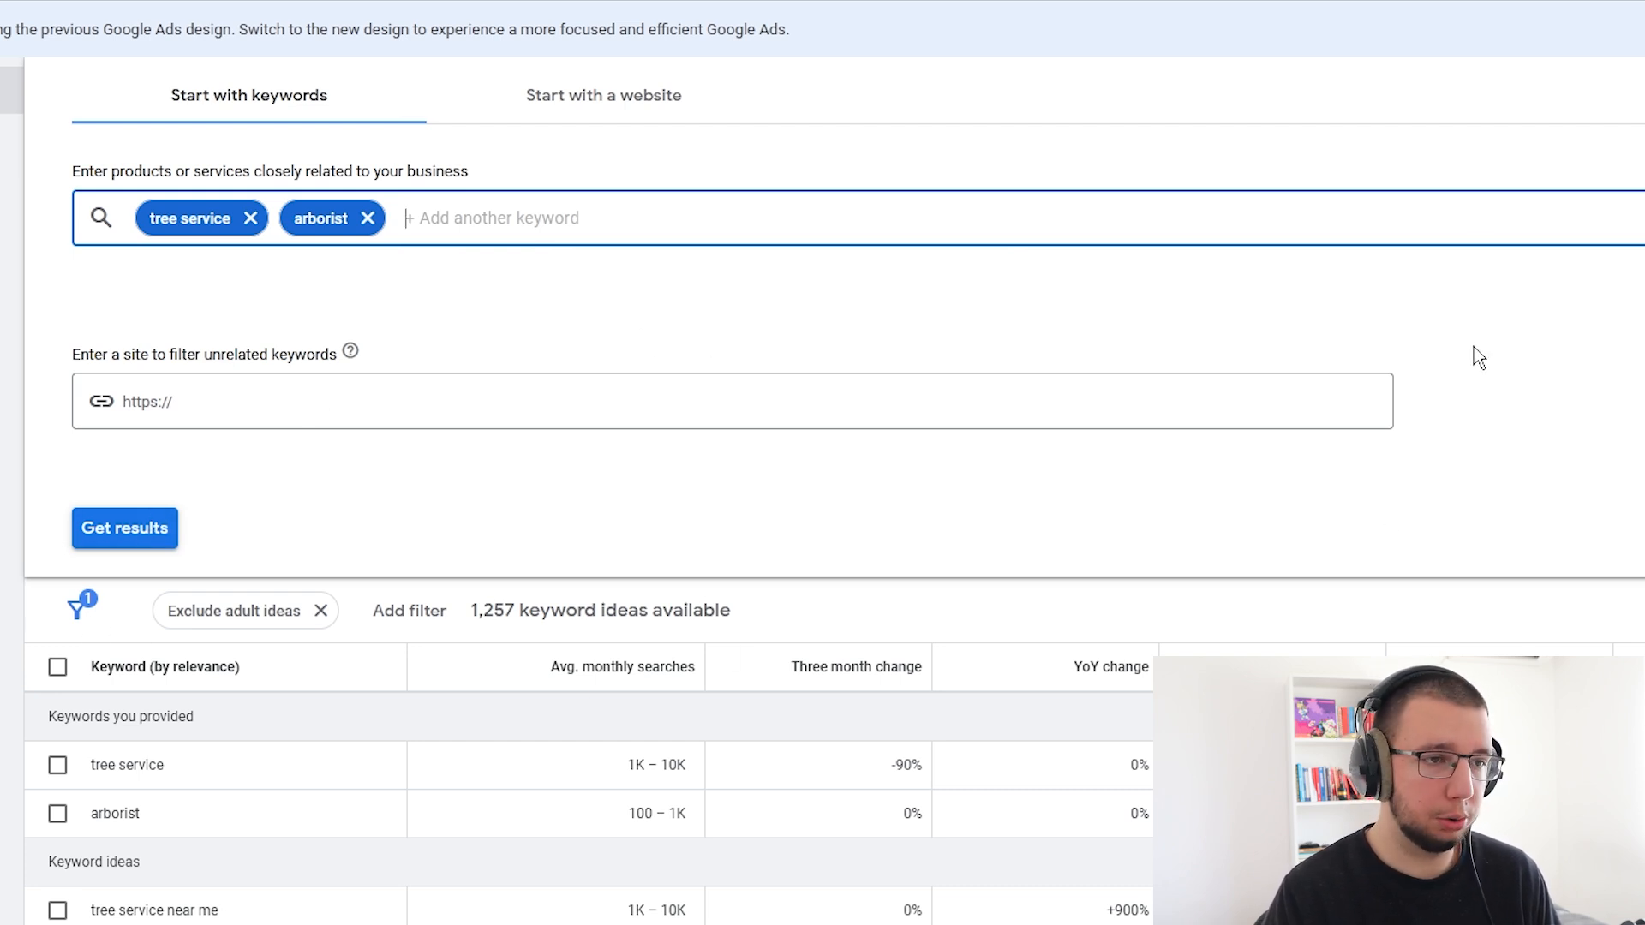
pyautogui.click(146, 543)
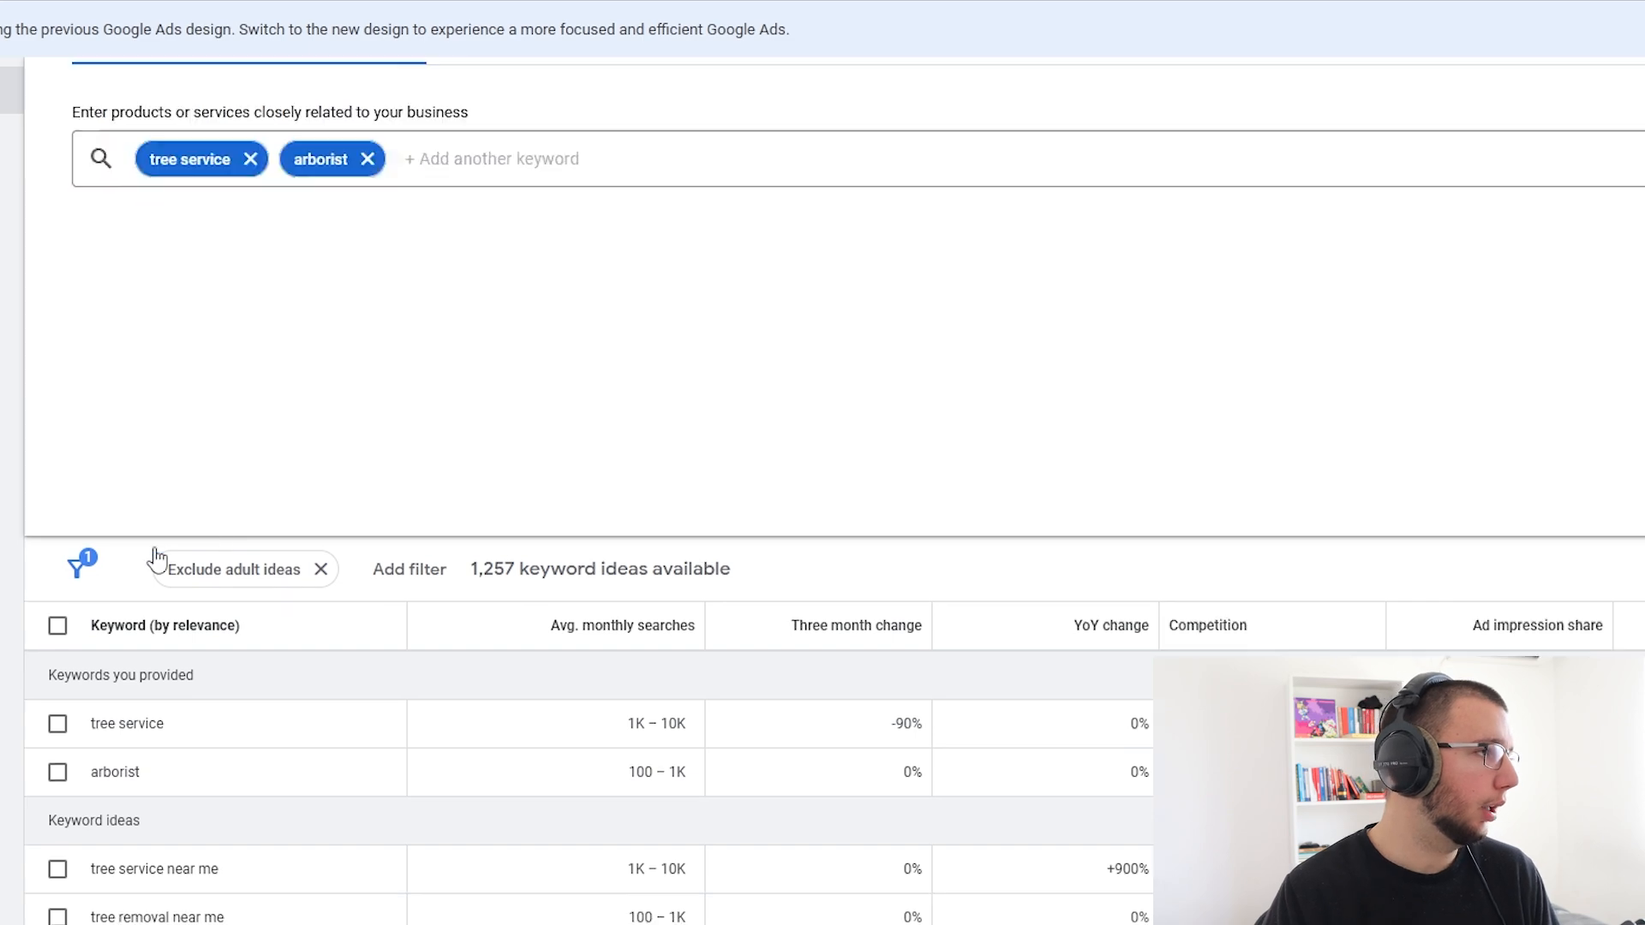
pyautogui.moveTo(604, 324)
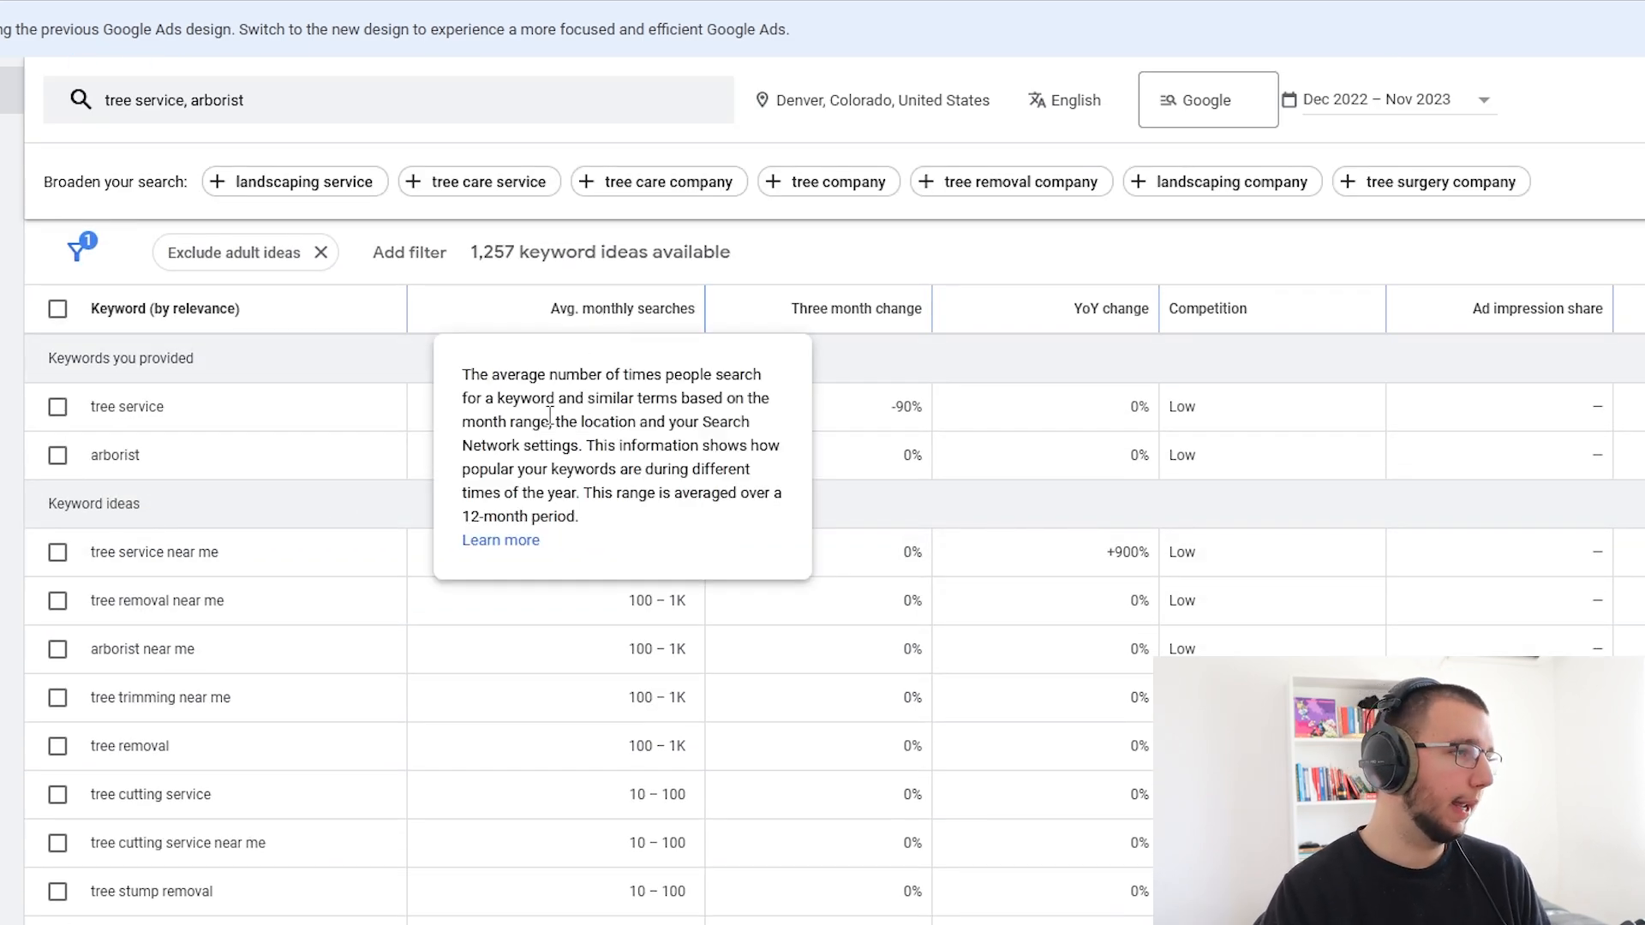
# - Review the keyword ideas, sort them by highest average monthly searches, and rerun the seed keywords unchanged
pyautogui.scroll(-20, 963, 433)
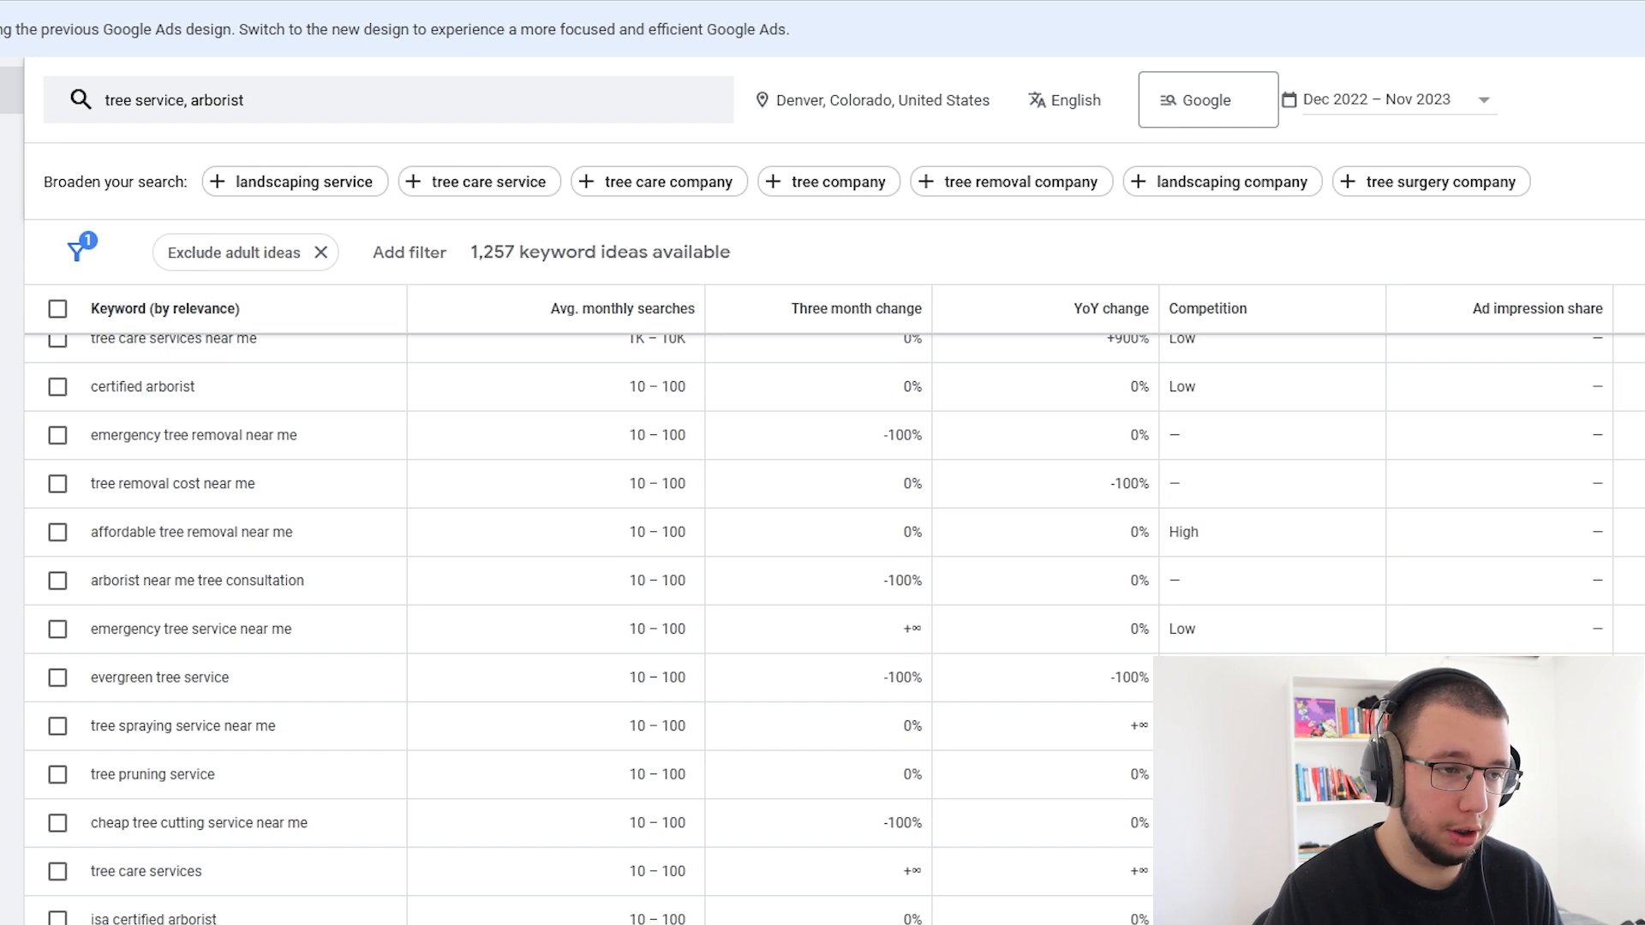
pyautogui.scroll(-5, 343, 872)
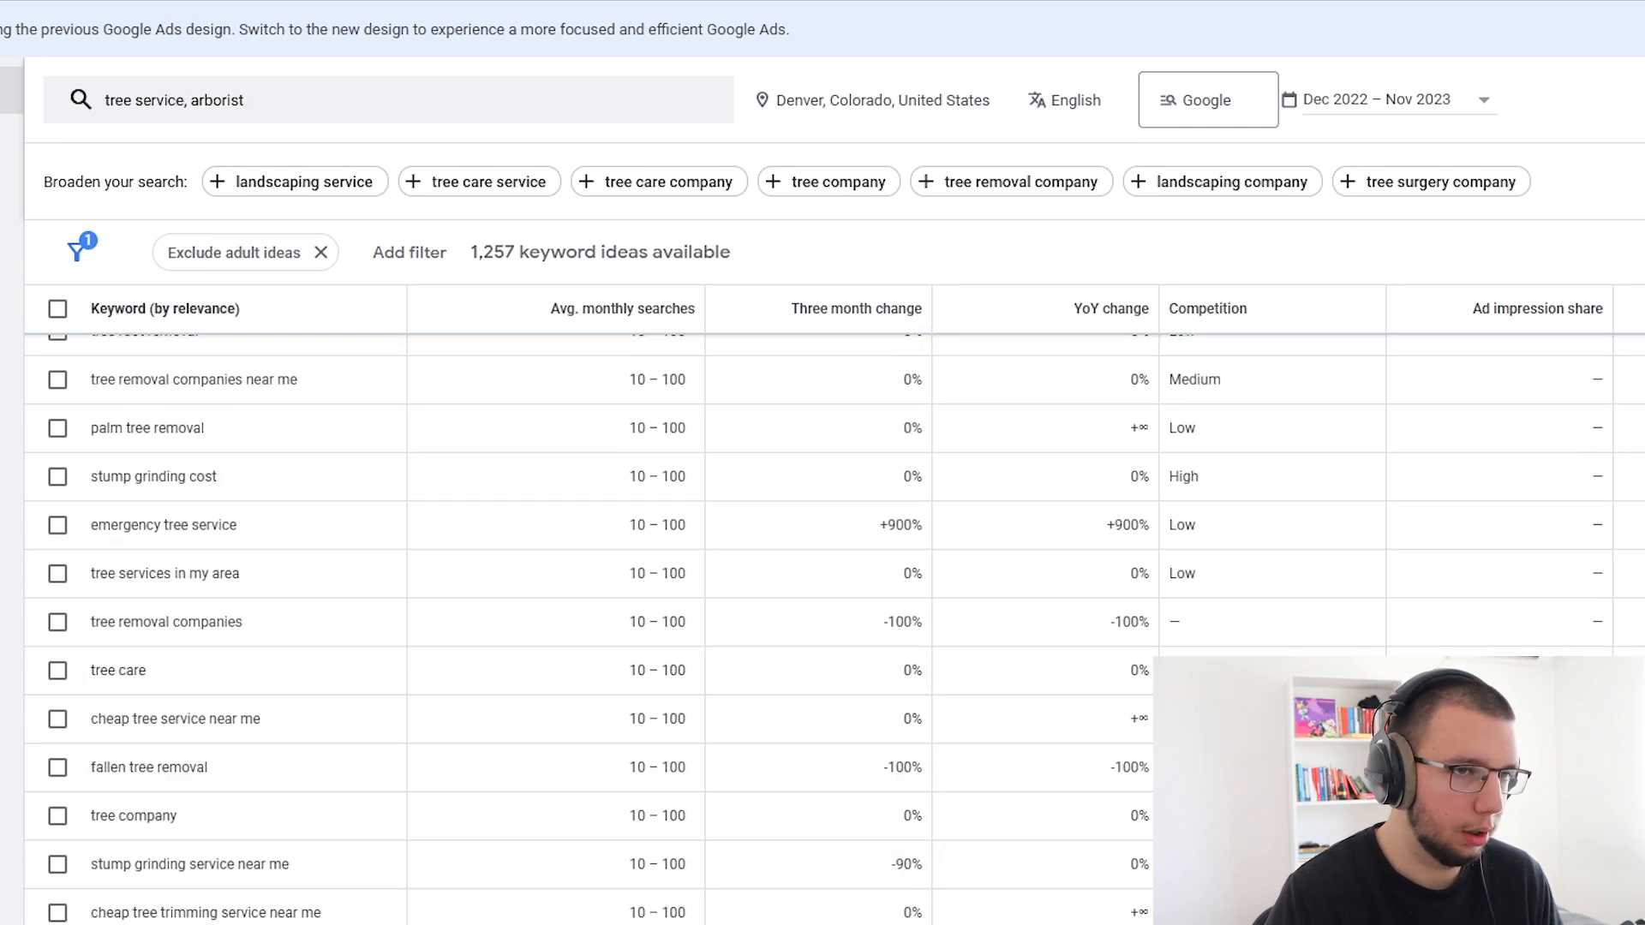
pyautogui.scroll(10, 588, 403)
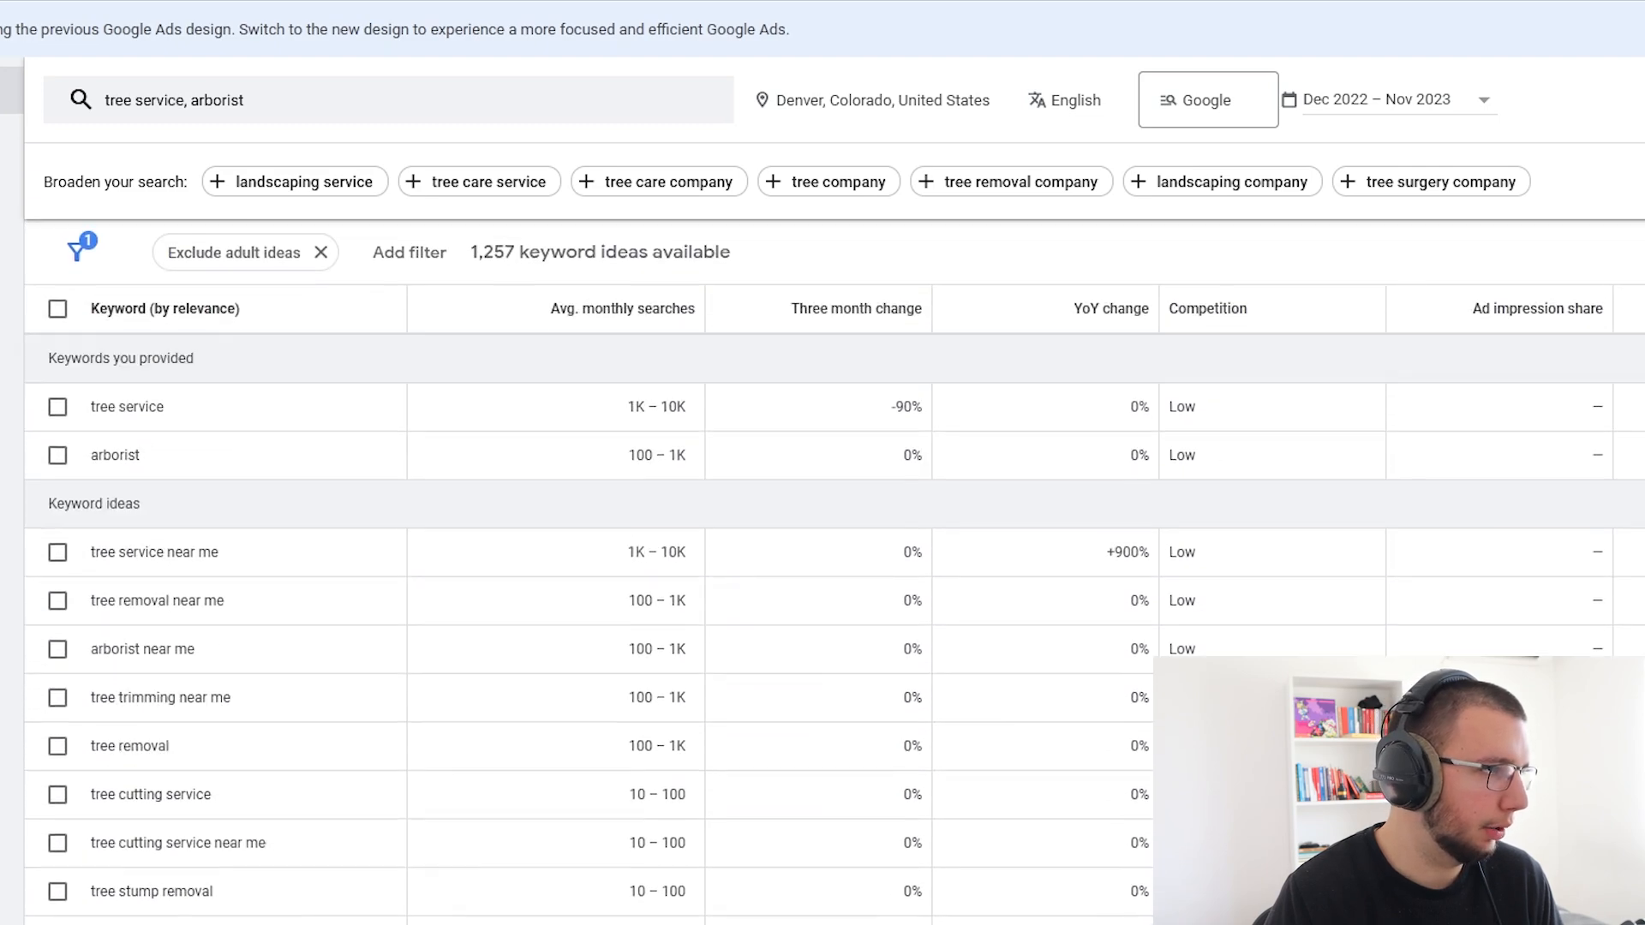
pyautogui.click(599, 315)
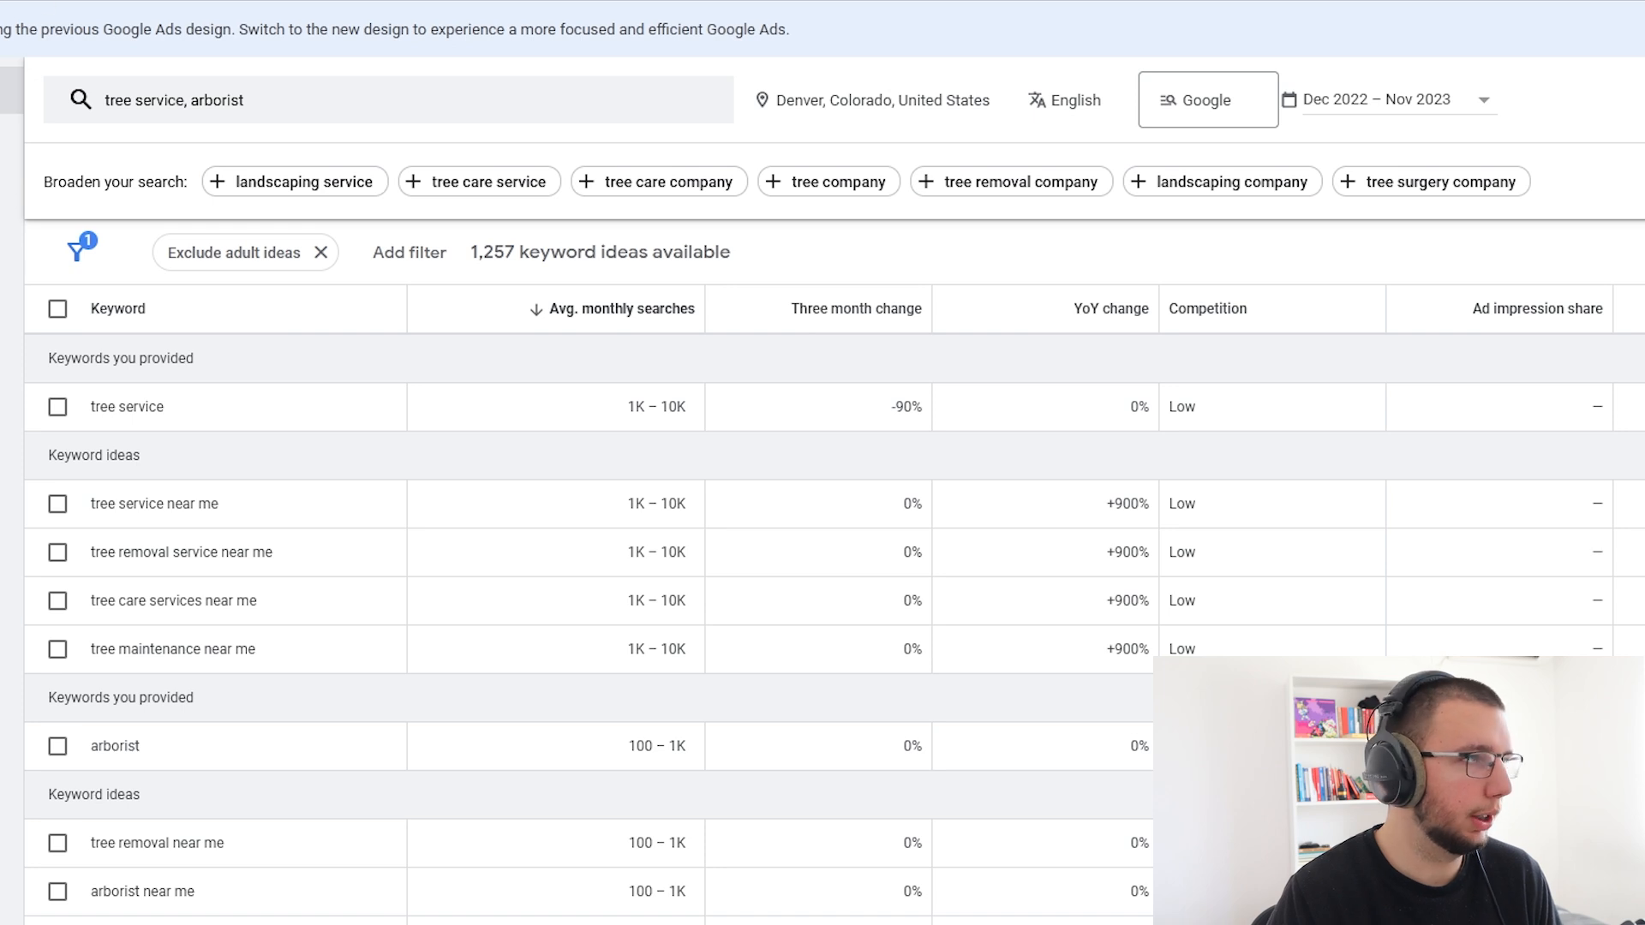
pyautogui.click(343, 100)
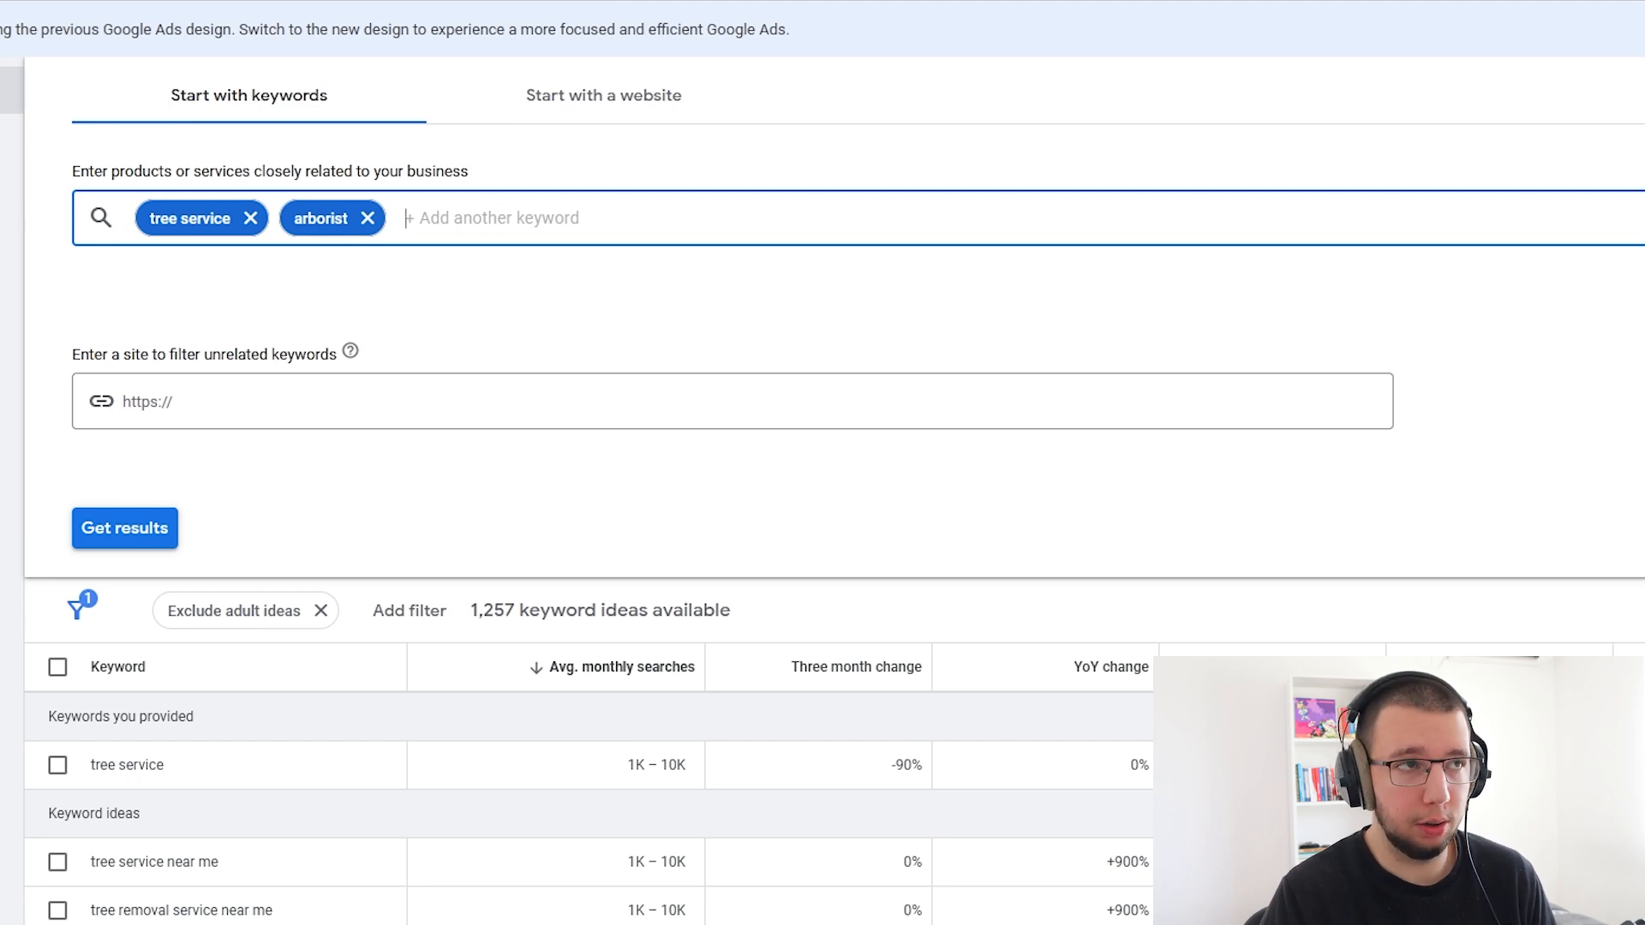
pyautogui.click(96, 540)
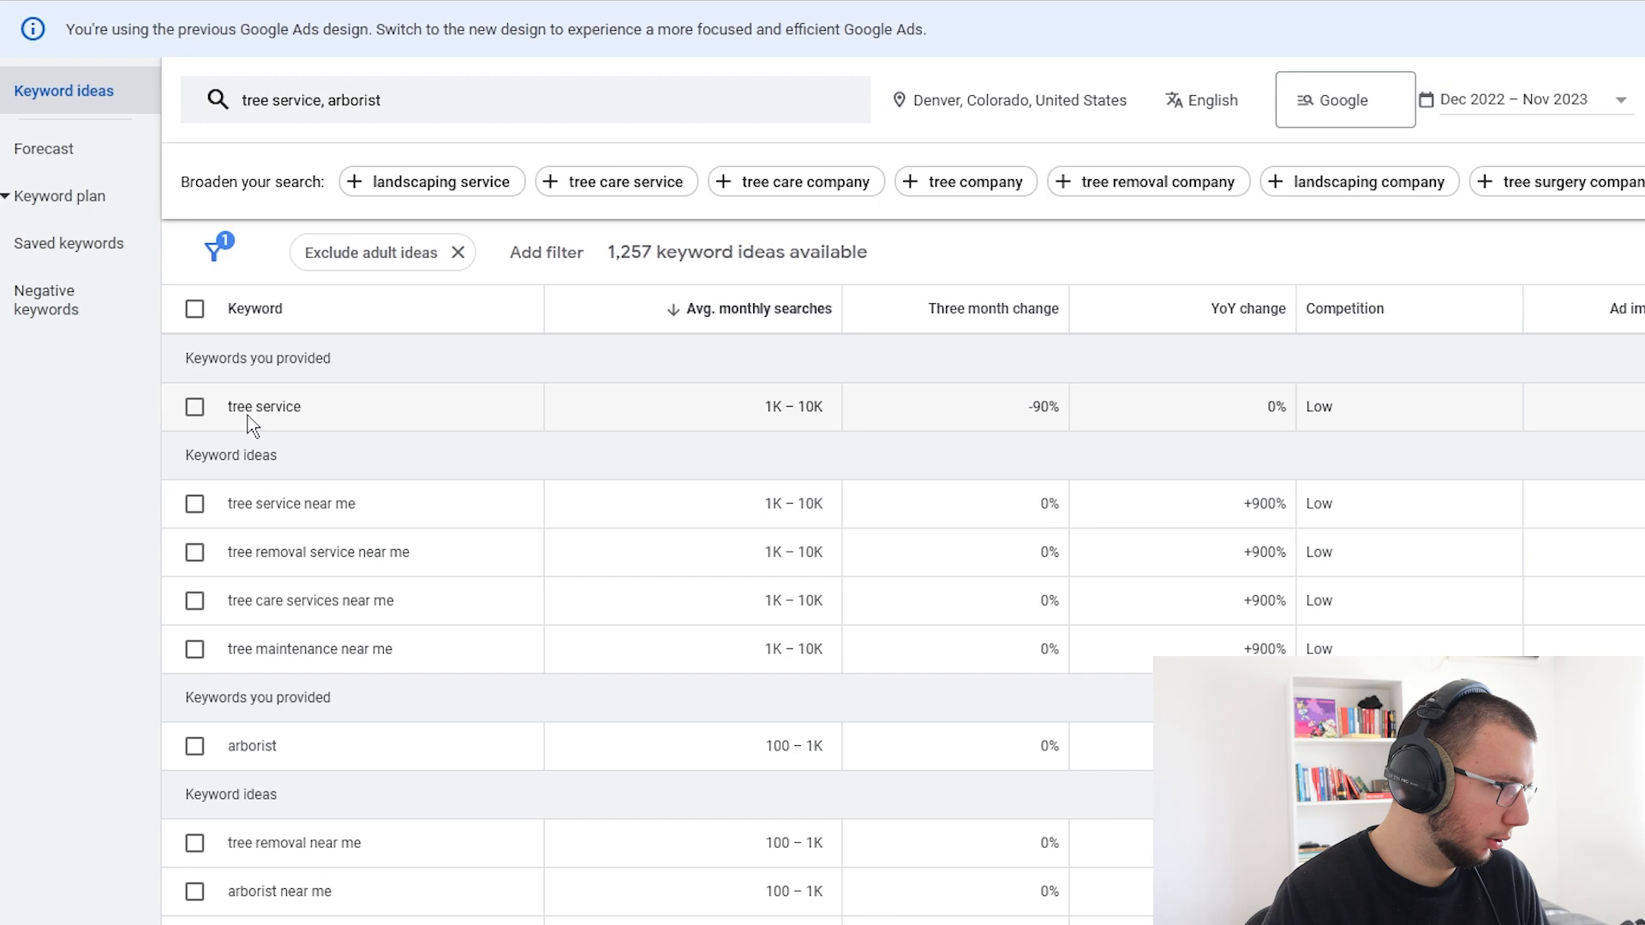
# - Switch to the blank Google Sheets spreadsheet and copy "tree service" and "tree service near me" into A1 and A2, widening column A
pyautogui.moveTo(234, 406); pyautogui.dragTo(329, 409)
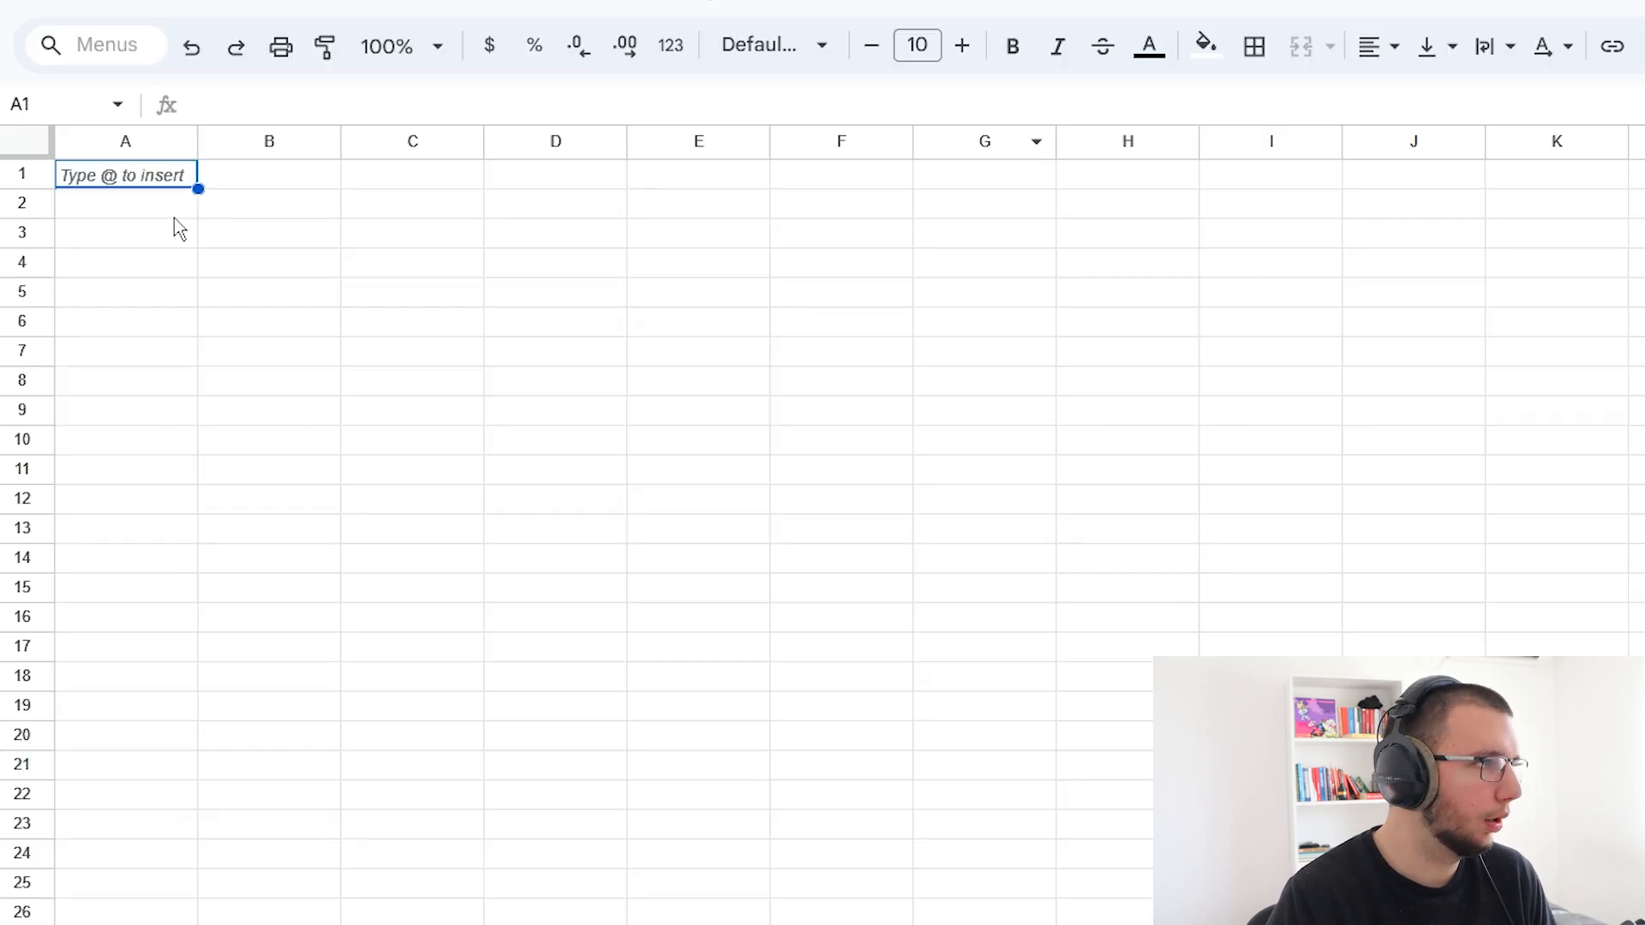
pyautogui.click(161, 212)
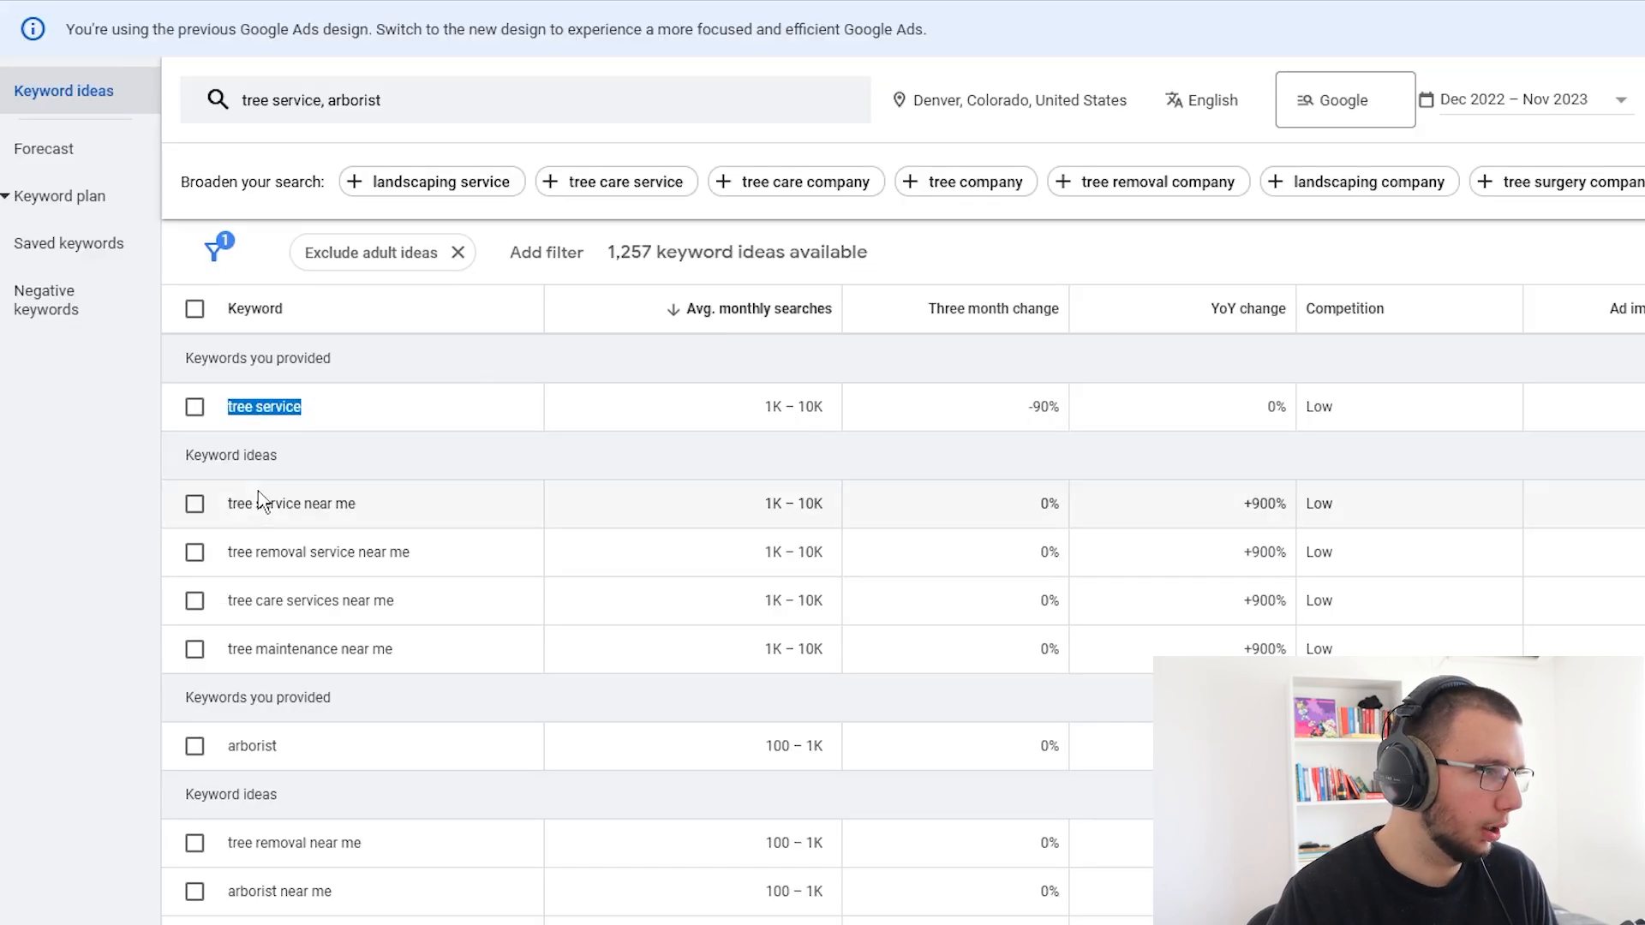
pyautogui.moveTo(230, 503); pyautogui.dragTo(357, 504)
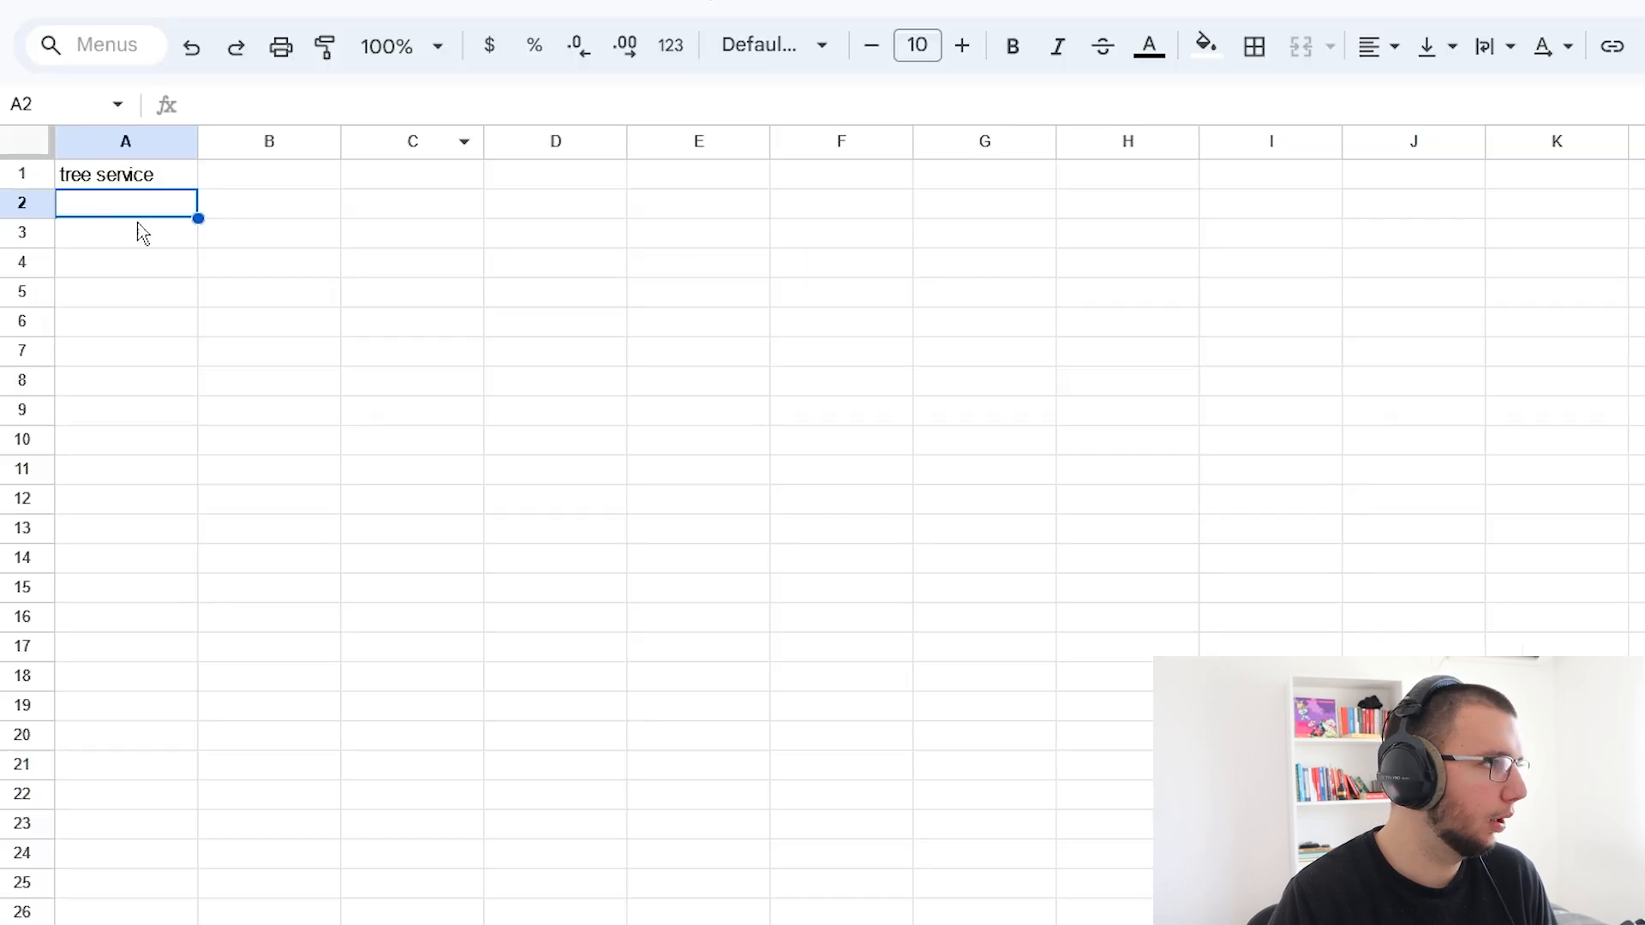
pyautogui.write('tree service near me')
pyautogui.moveTo(203, 148); pyautogui.dragTo(235, 147)
pyautogui.click(183, 244)
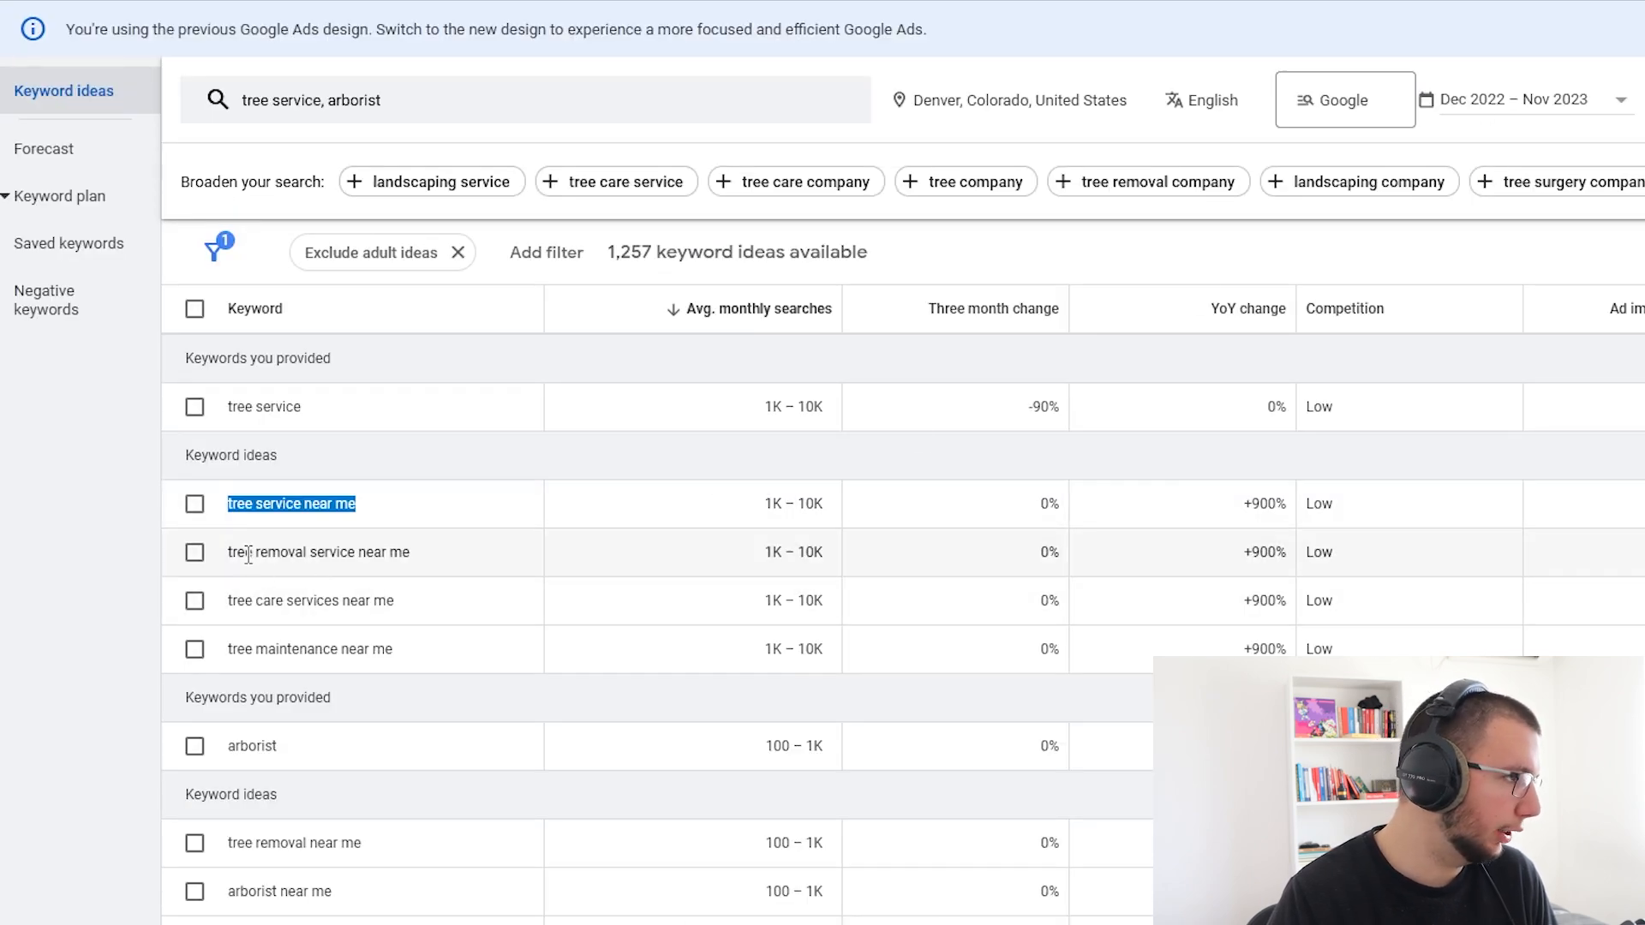
# - Copy the keyword idea "tree removal service near me" into cell B1 of the spreadsheet and fit column B to the text
pyautogui.moveTo(227, 552); pyautogui.dragTo(447, 553)
pyautogui.hotkey('ctrl', 'c')
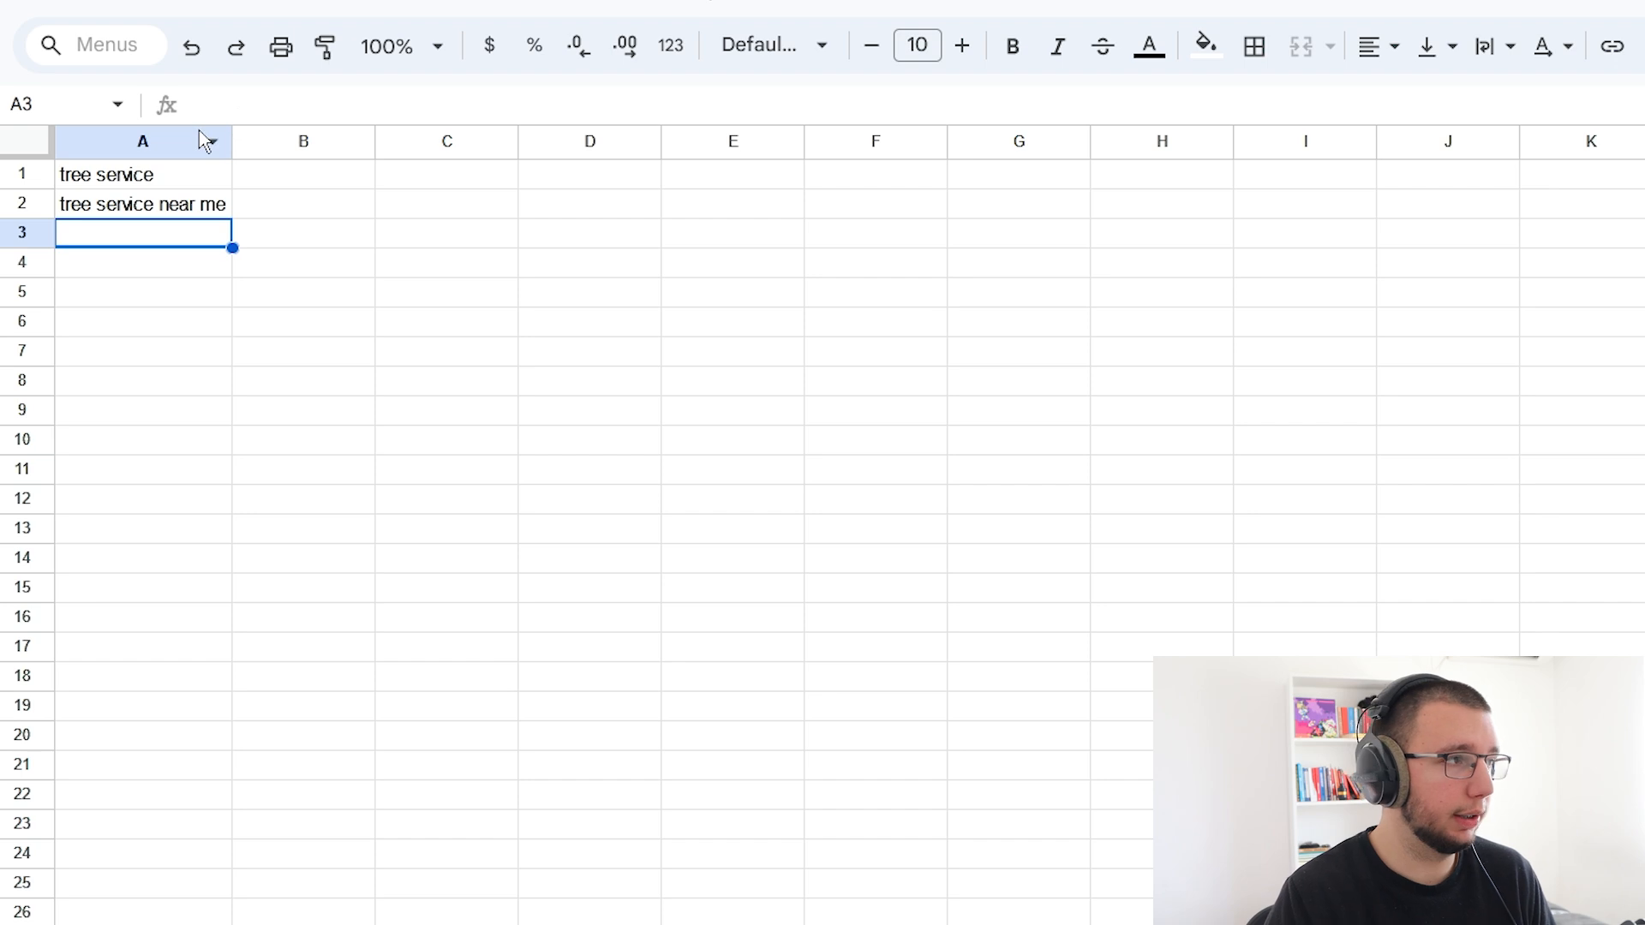
pyautogui.click(349, 173)
pyautogui.hotkey('ctrl', 'v')
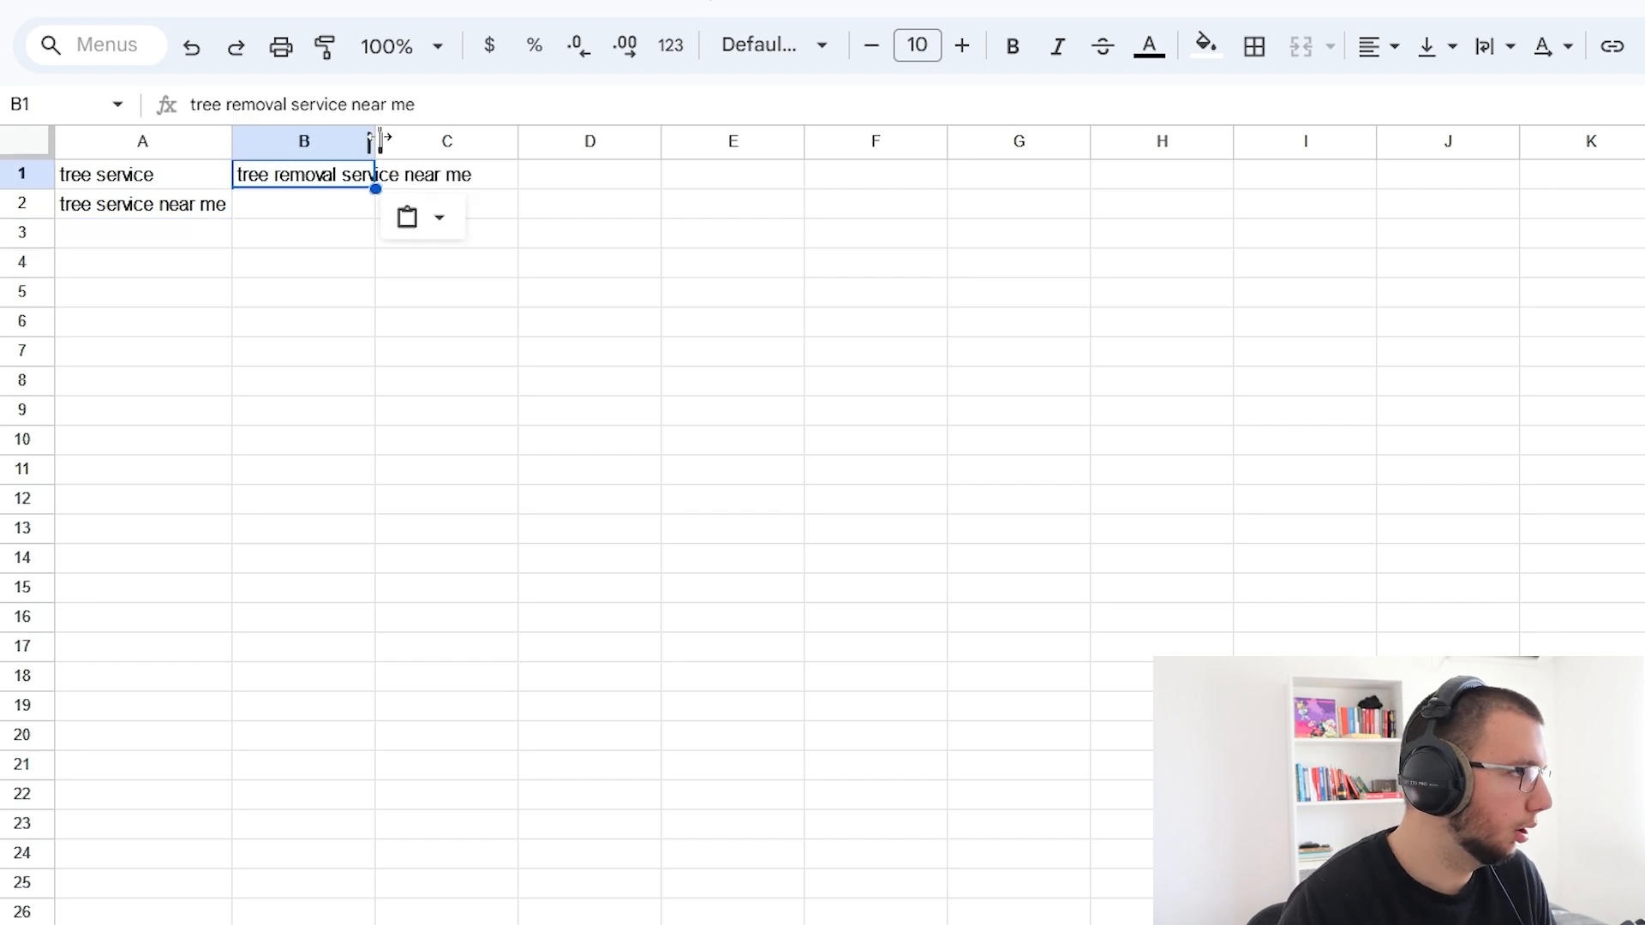
pyautogui.doubleClick(375, 141)
pyautogui.click(151, 237)
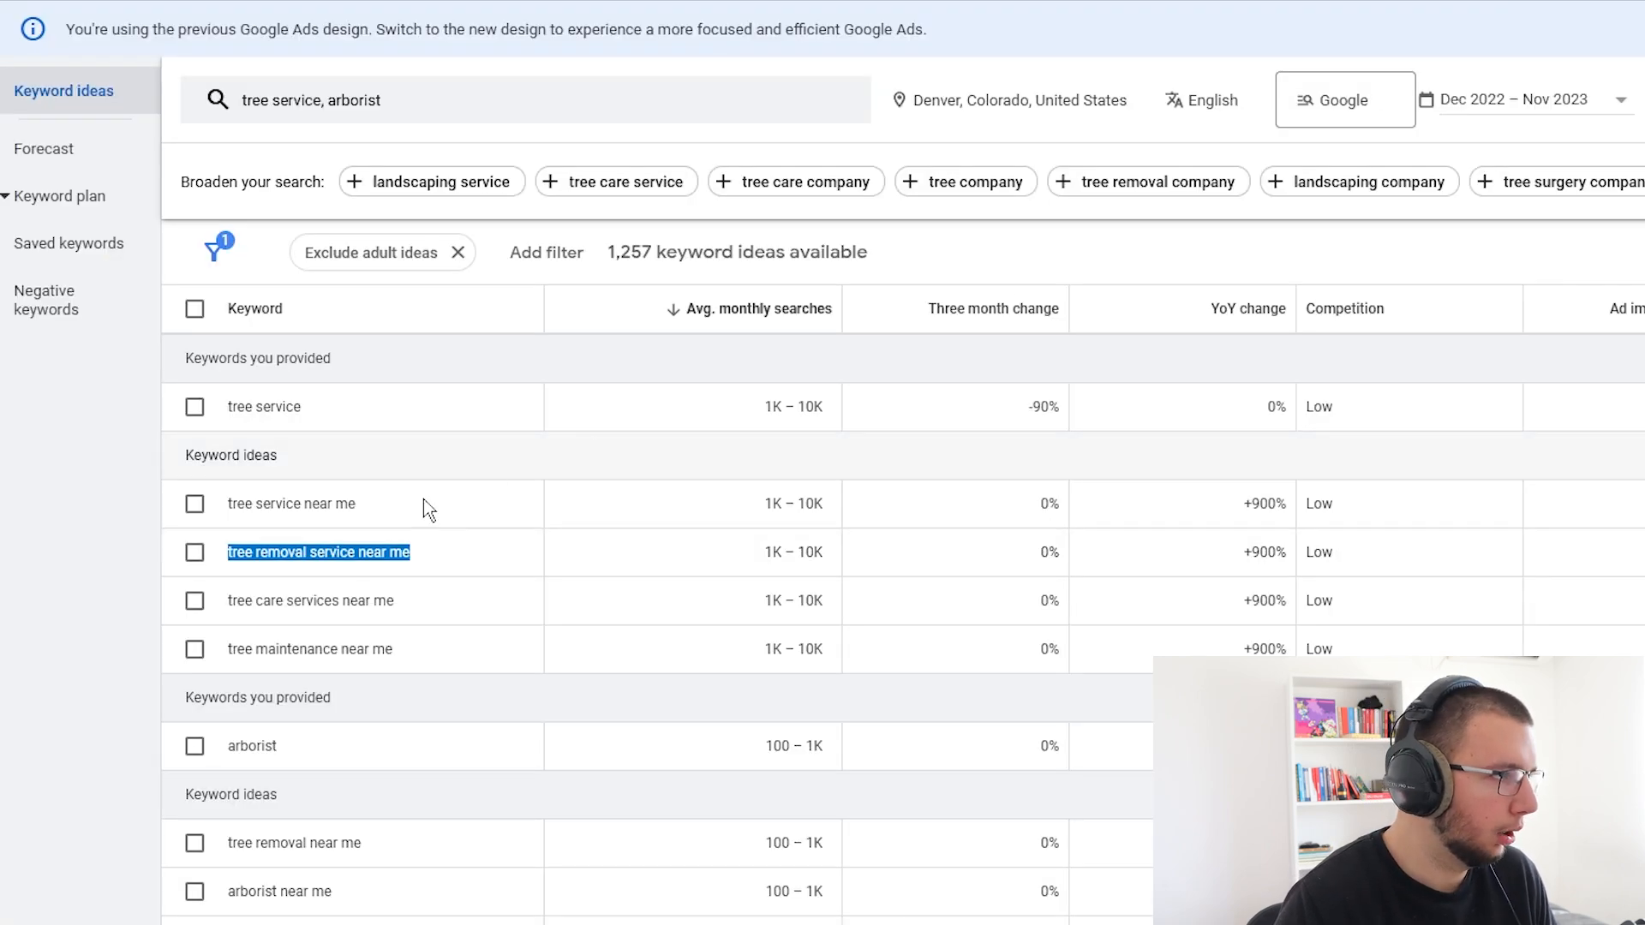
# - Copy the keyword idea "tree care services near me" into cell C1 of the spreadsheet and fit column C to the text
pyautogui.moveTo(230, 601); pyautogui.dragTo(437, 602)
pyautogui.hotkey('ctrl', 'c')
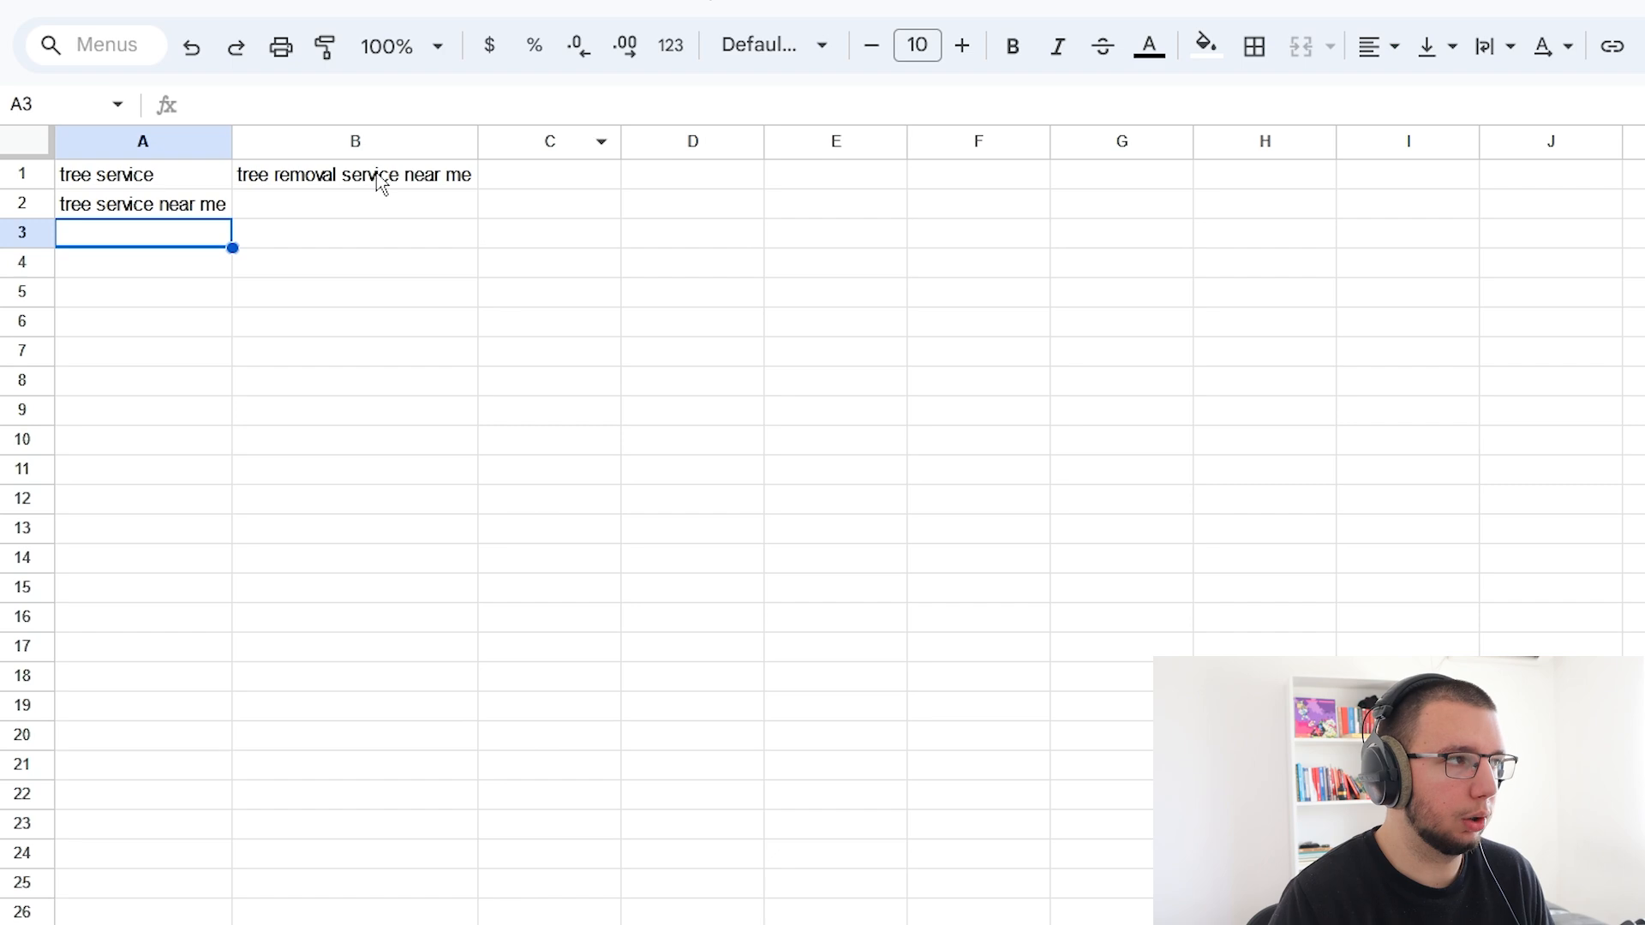
pyautogui.click(583, 182)
pyautogui.hotkey('ctrl', 'v')
pyautogui.doubleClick(620, 141)
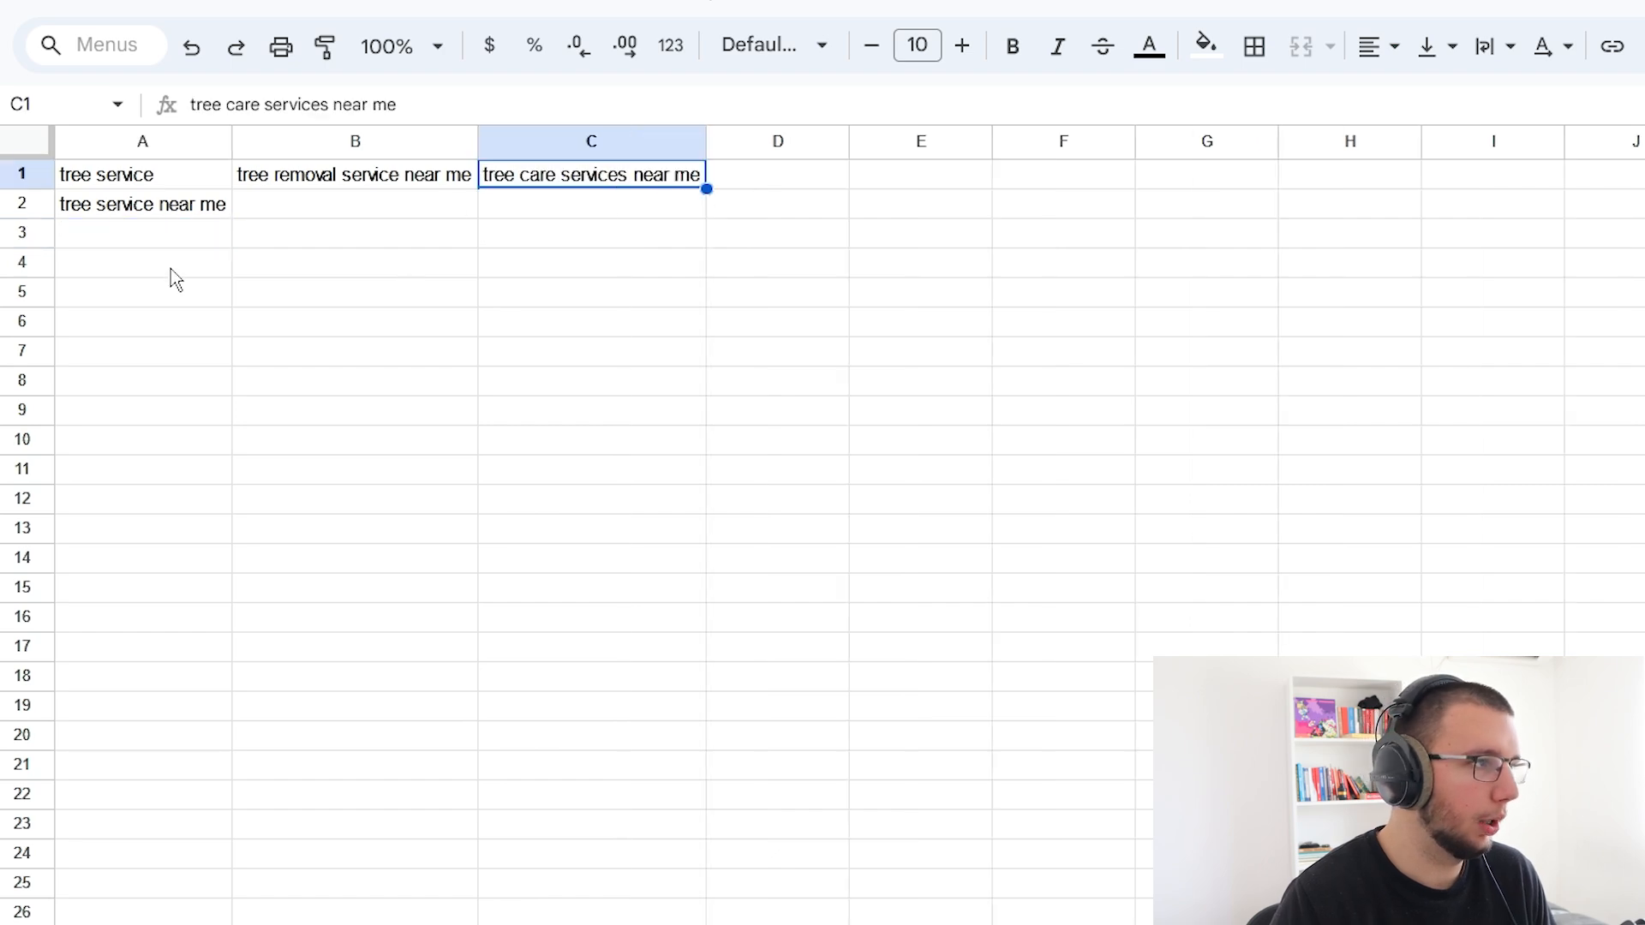
pyautogui.click(213, 238)
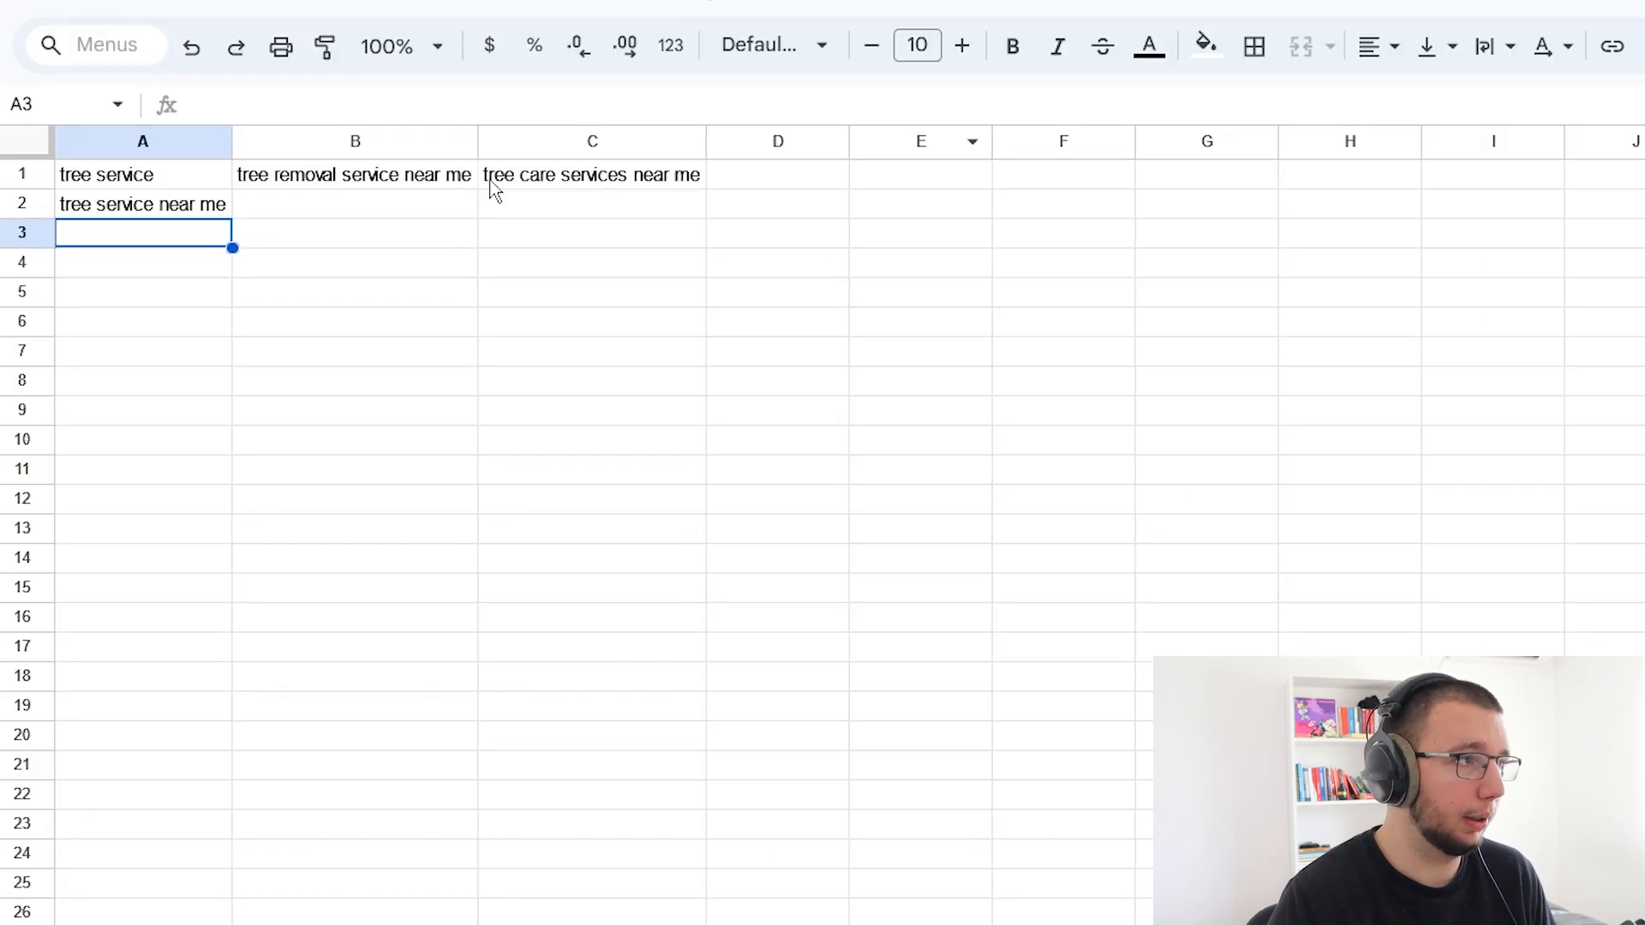
pyautogui.click(562, 209)
pyautogui.hotkey('shift', 'Up')
pyautogui.click(175, 288)
pyautogui.moveTo(128, 257); pyautogui.dragTo(130, 178)
pyautogui.click(131, 178)
pyautogui.click(116, 228)
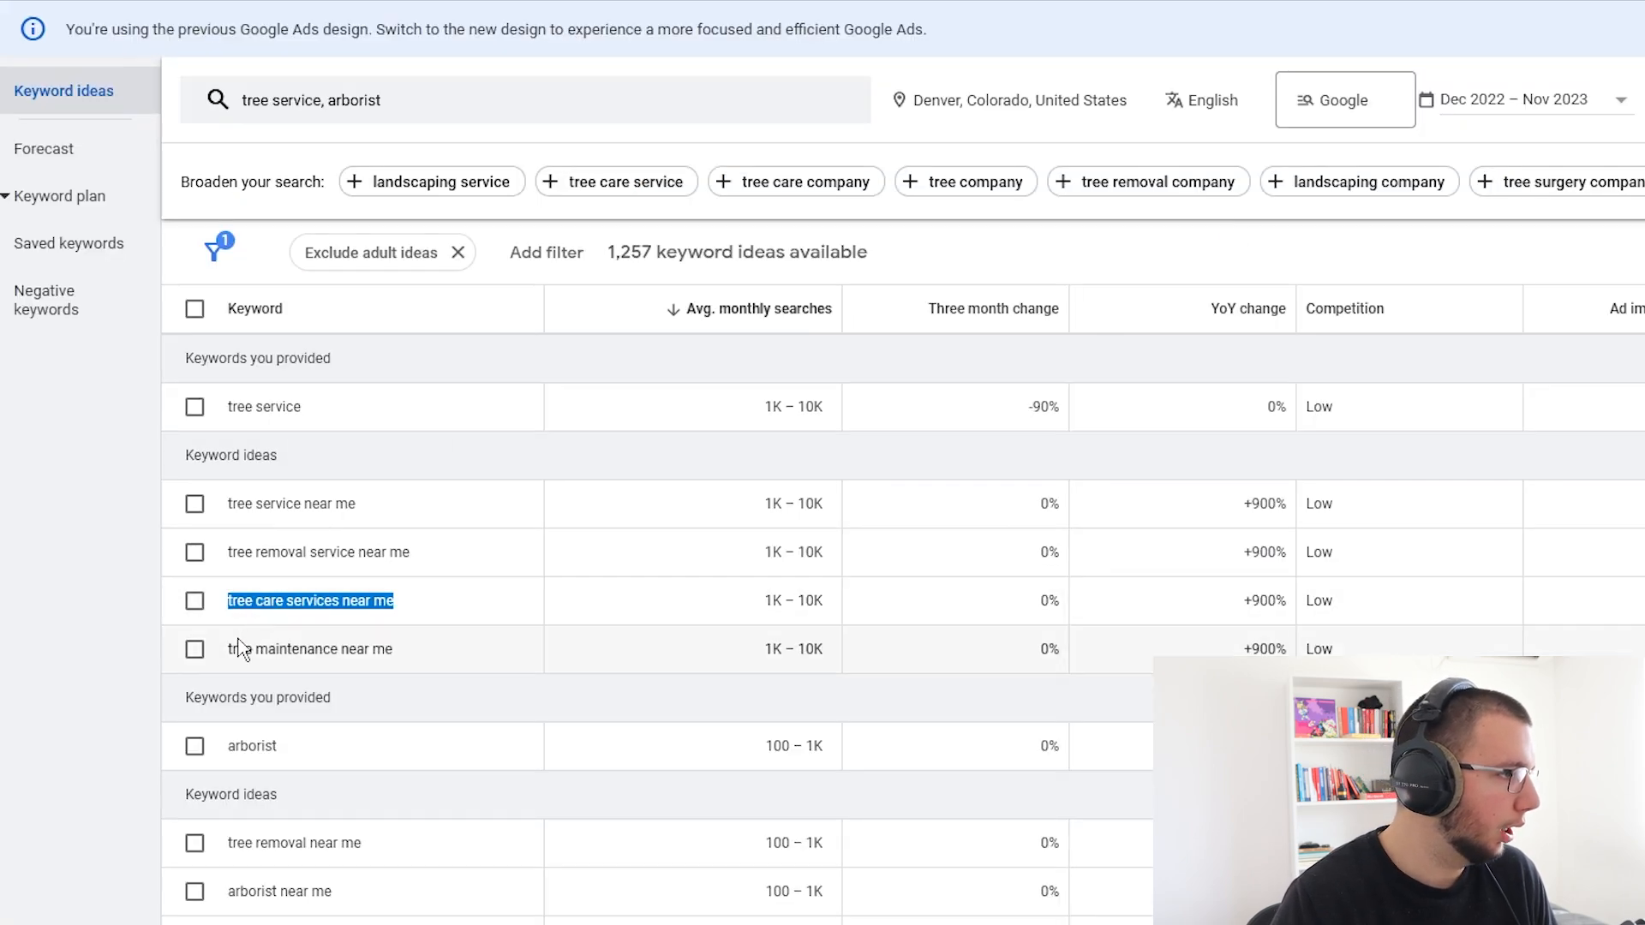
# - Copy the keyword idea "tree maintenance near me" from Keyword Planner into cell C2 of the spreadsheet
pyautogui.moveTo(230, 649); pyautogui.dragTo(439, 651)
pyautogui.hotkey('ctrl', 'c')
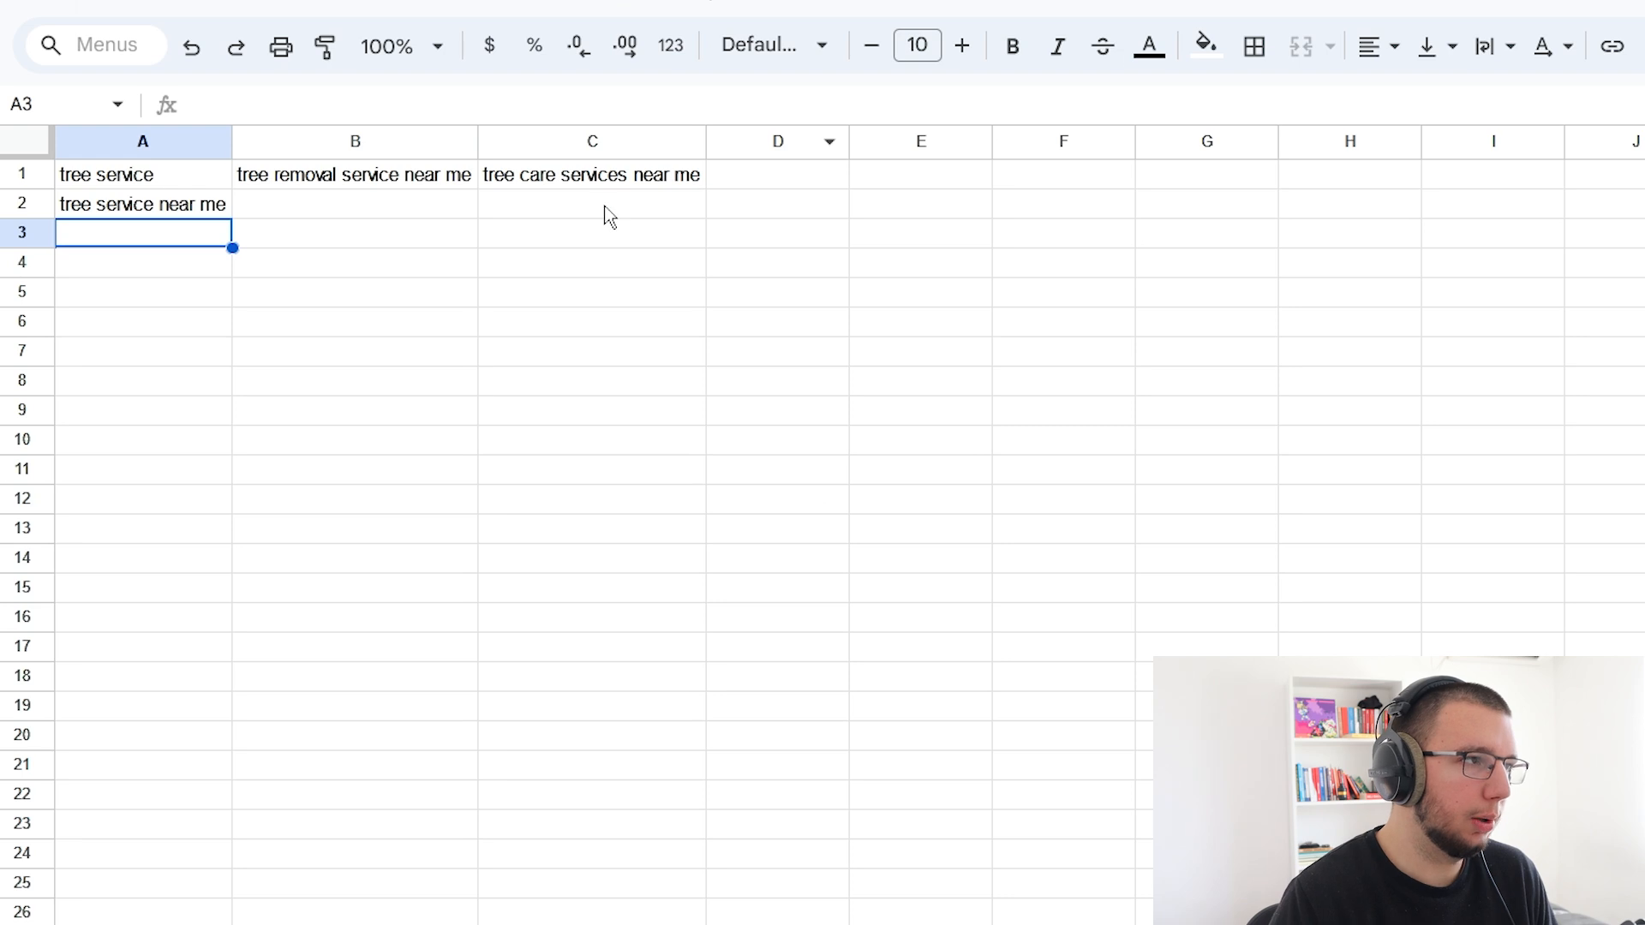
pyautogui.click(620, 209)
pyautogui.hotkey('ctrl', 'v')
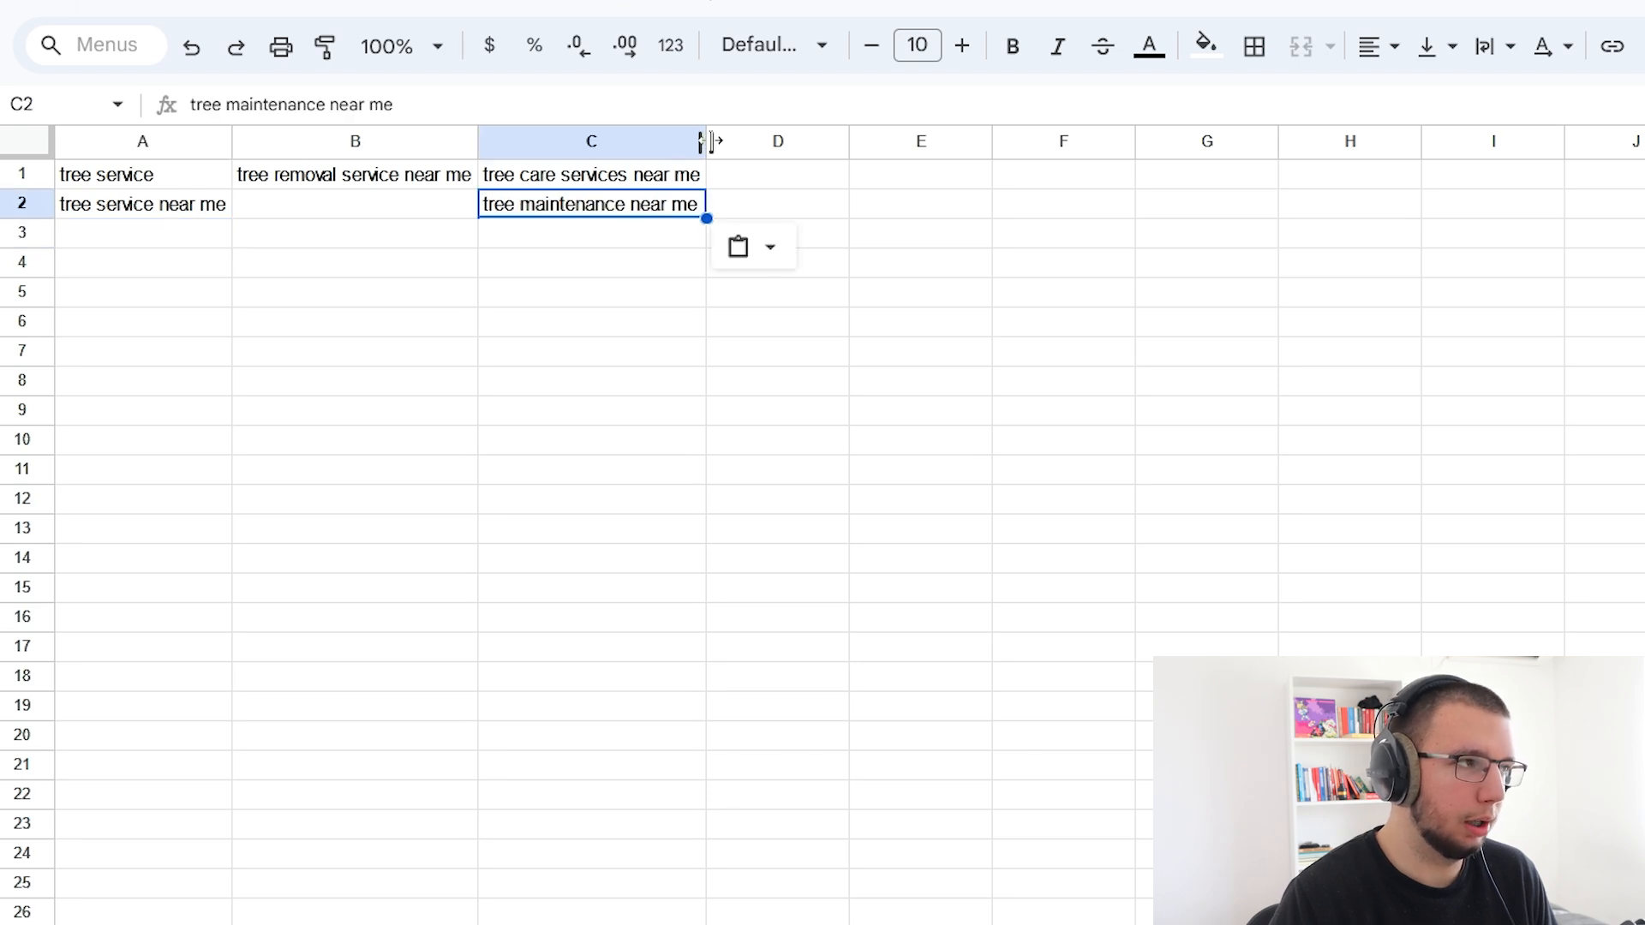
pyautogui.click(586, 296)
pyautogui.click(137, 262)
pyautogui.click(129, 236)
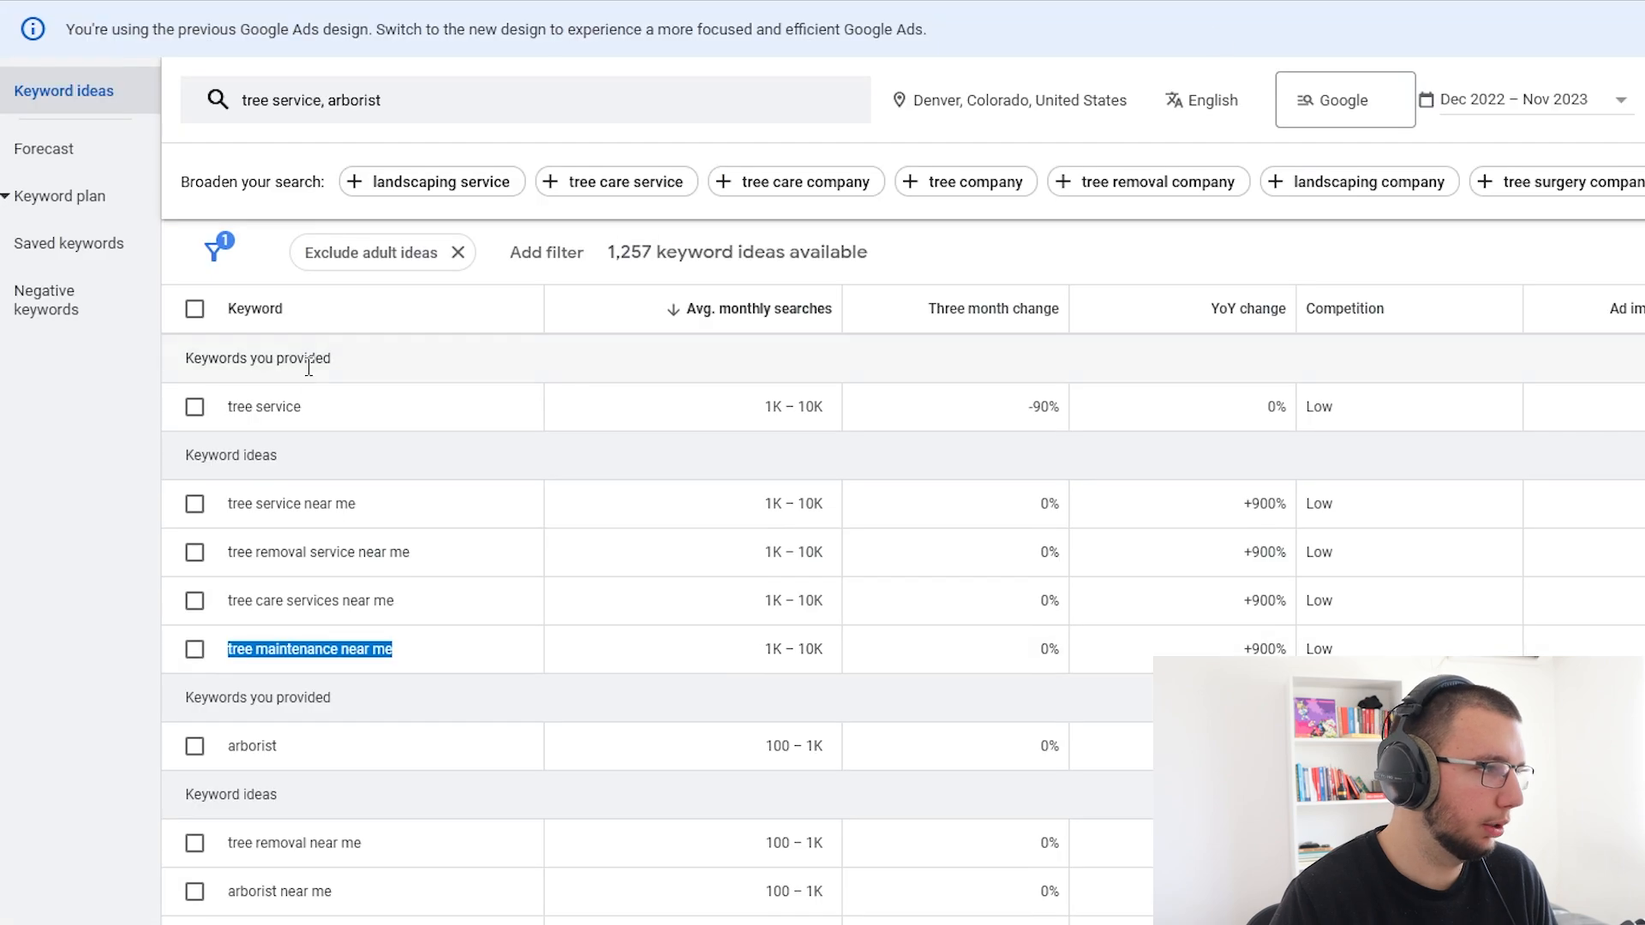
# - Copy the provided keyword "arborist" from Keyword Planner into cell D1 of the spreadsheet as its own group
pyautogui.scroll(-4, 309, 367)
pyautogui.moveTo(230, 429); pyautogui.dragTo(360, 425)
pyautogui.hotkey('ctrl', 'c')
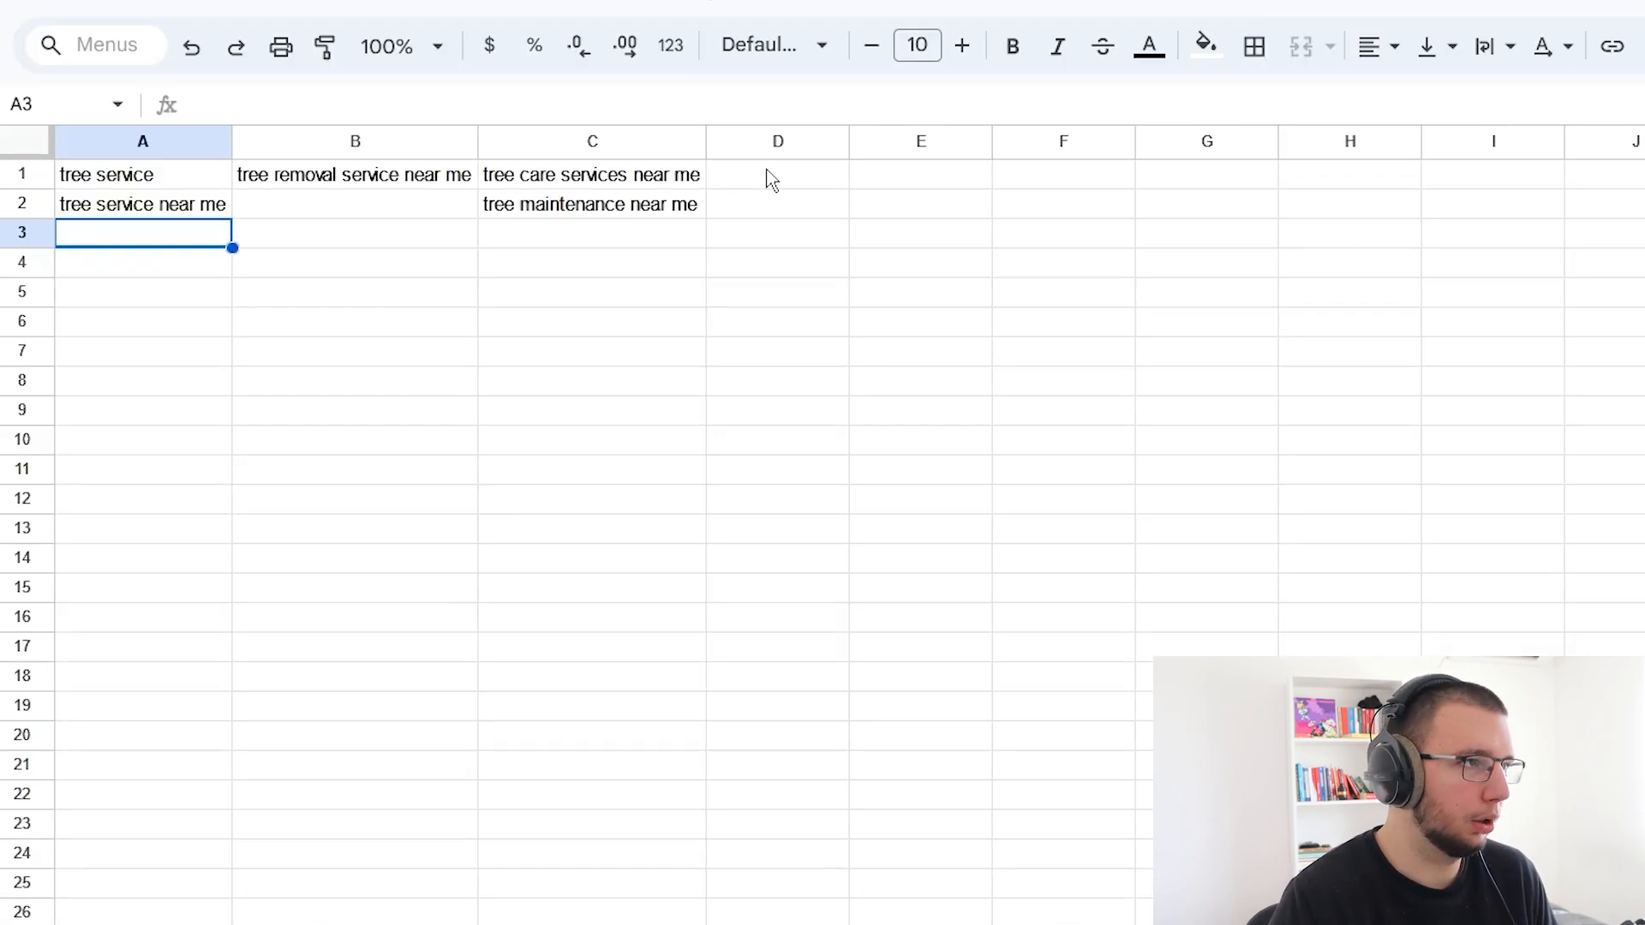
pyautogui.click(770, 179)
pyautogui.hotkey('ctrl', 'v')
pyautogui.click(810, 206)
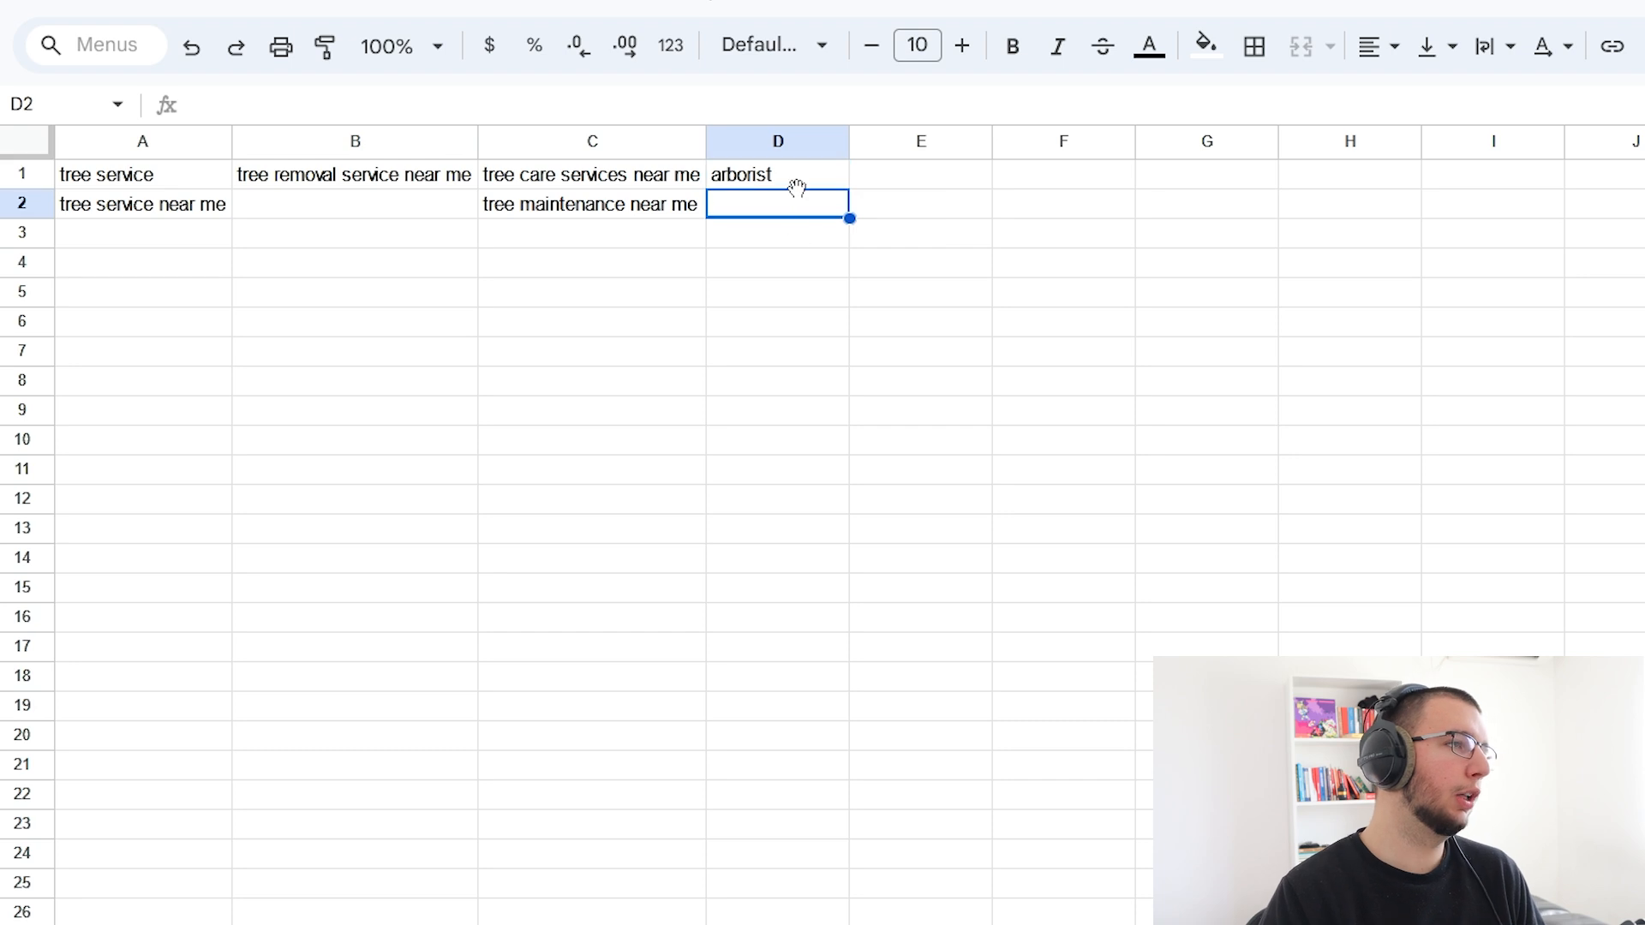
pyautogui.click(801, 183)
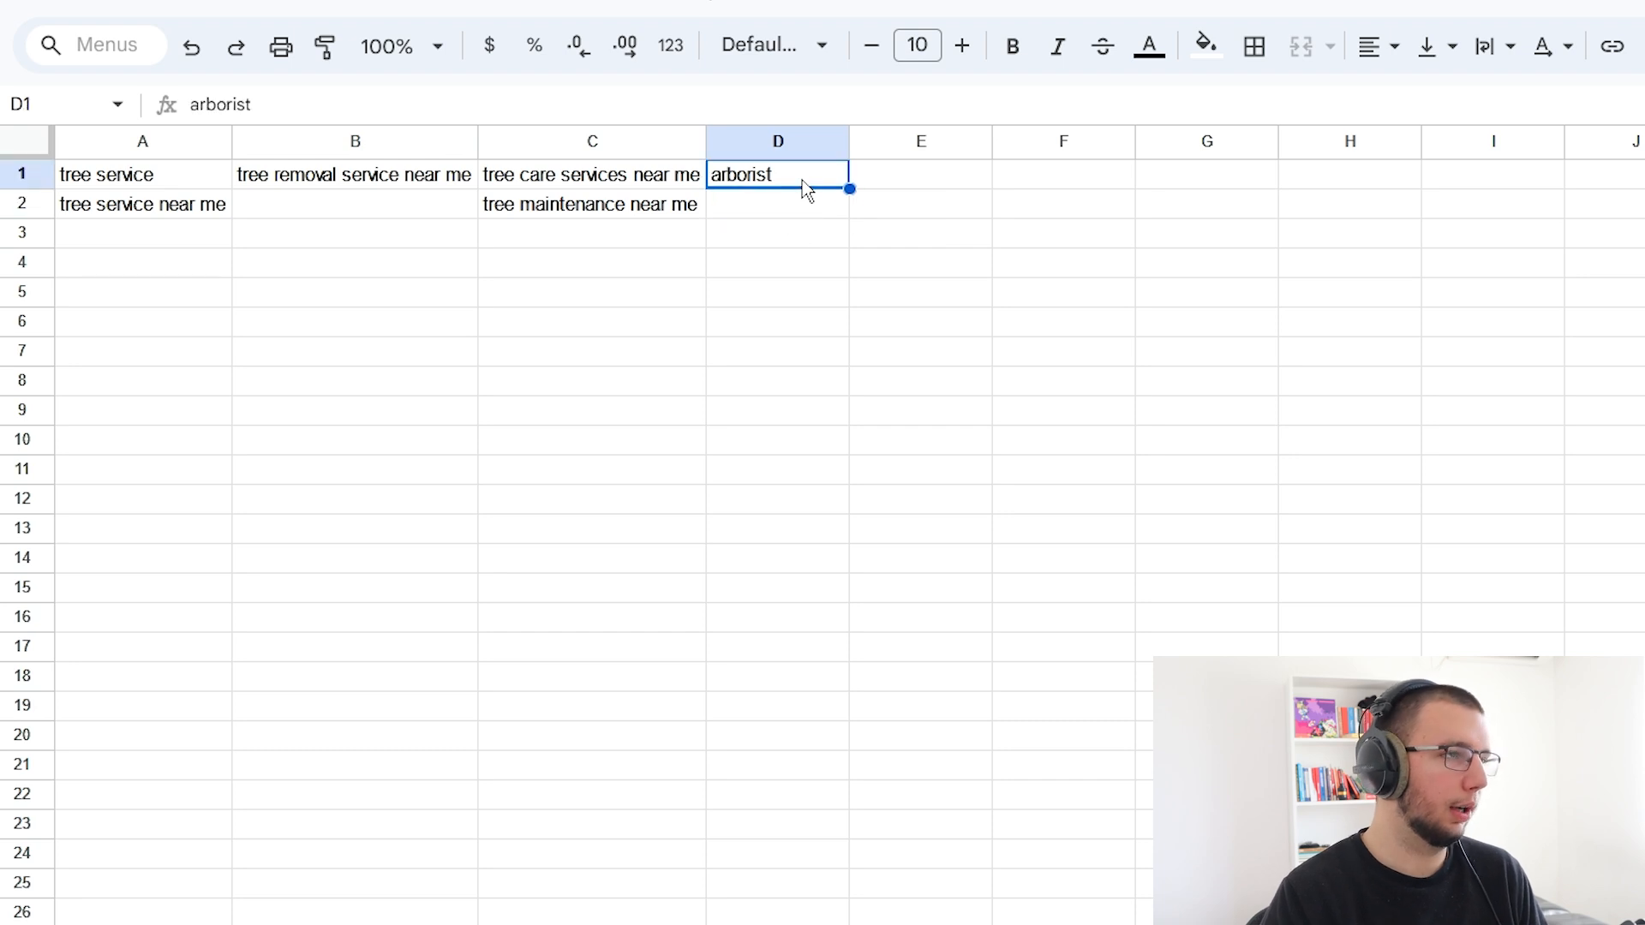
# - Move "arborist" from cell D1 to cell A3, under the tree service keywords
pyautogui.click(160, 185)
pyautogui.moveTo(830, 265); pyautogui.dragTo(829, 173)
pyautogui.hotkey('ctrl', 'c')
pyautogui.press('Down')
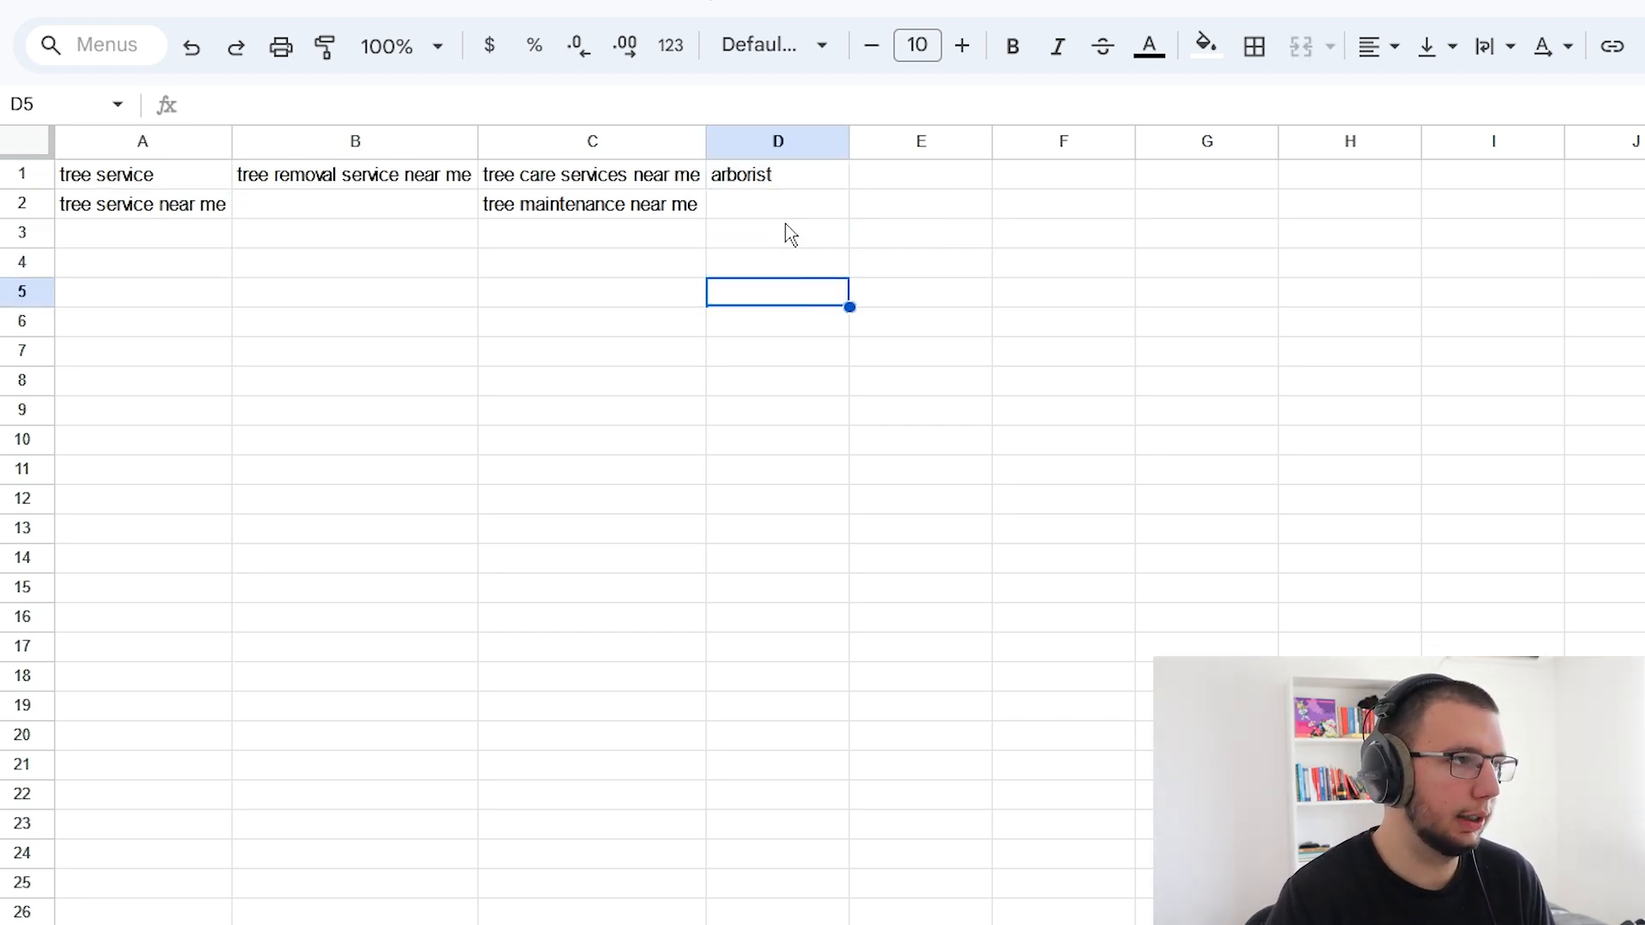
pyautogui.click(803, 178)
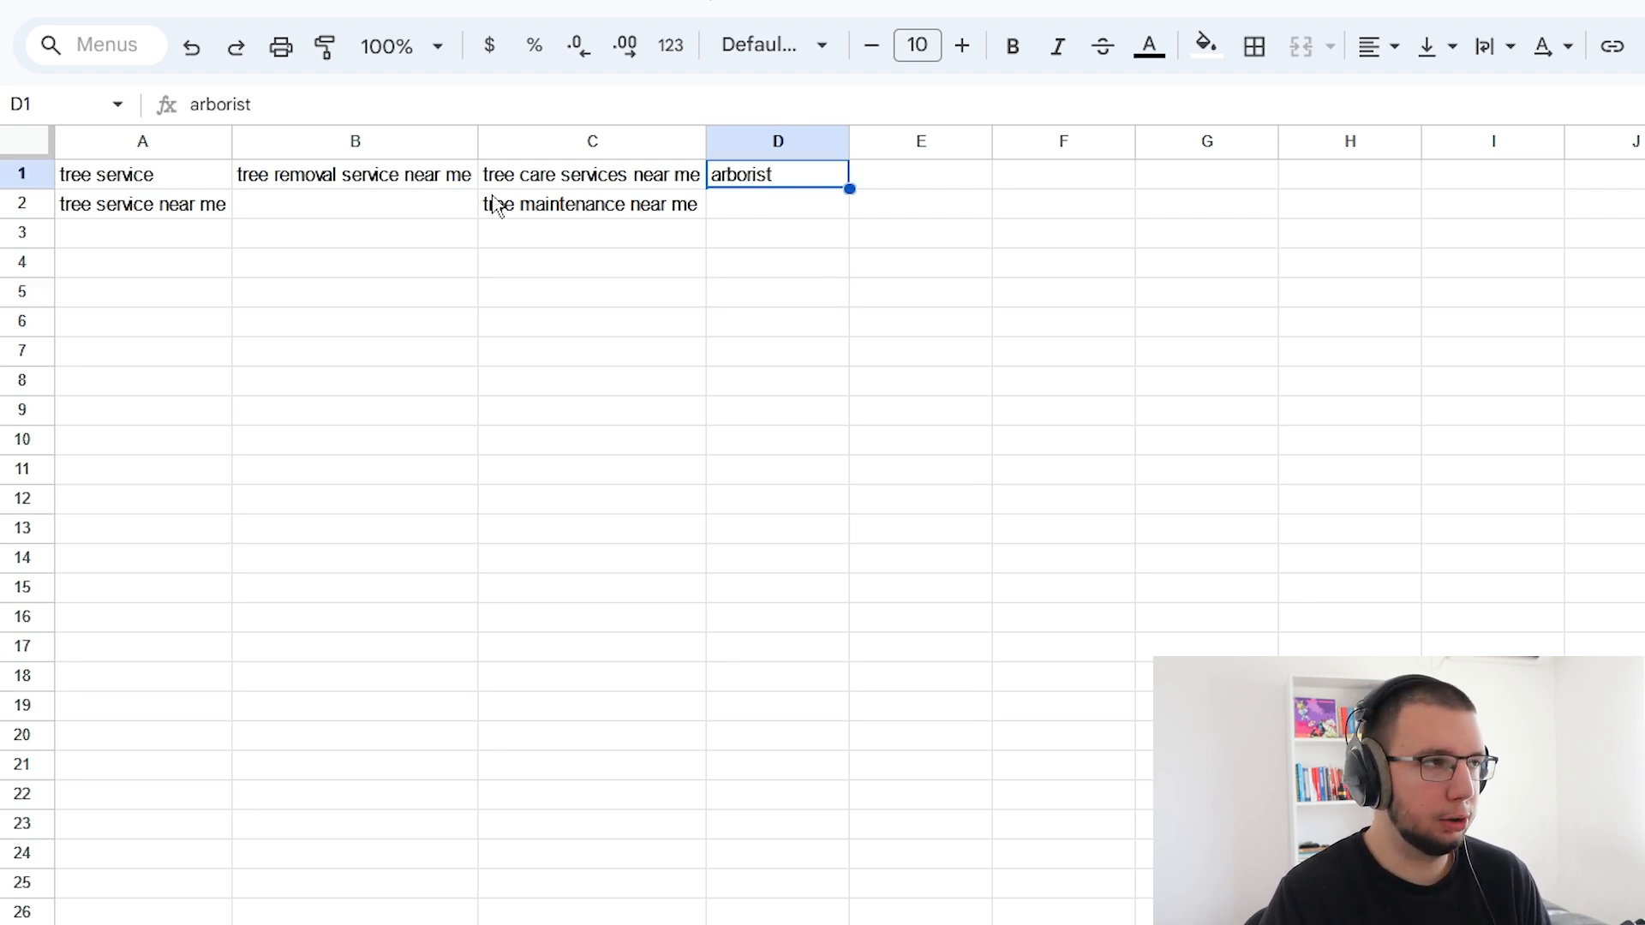
pyautogui.click(143, 239)
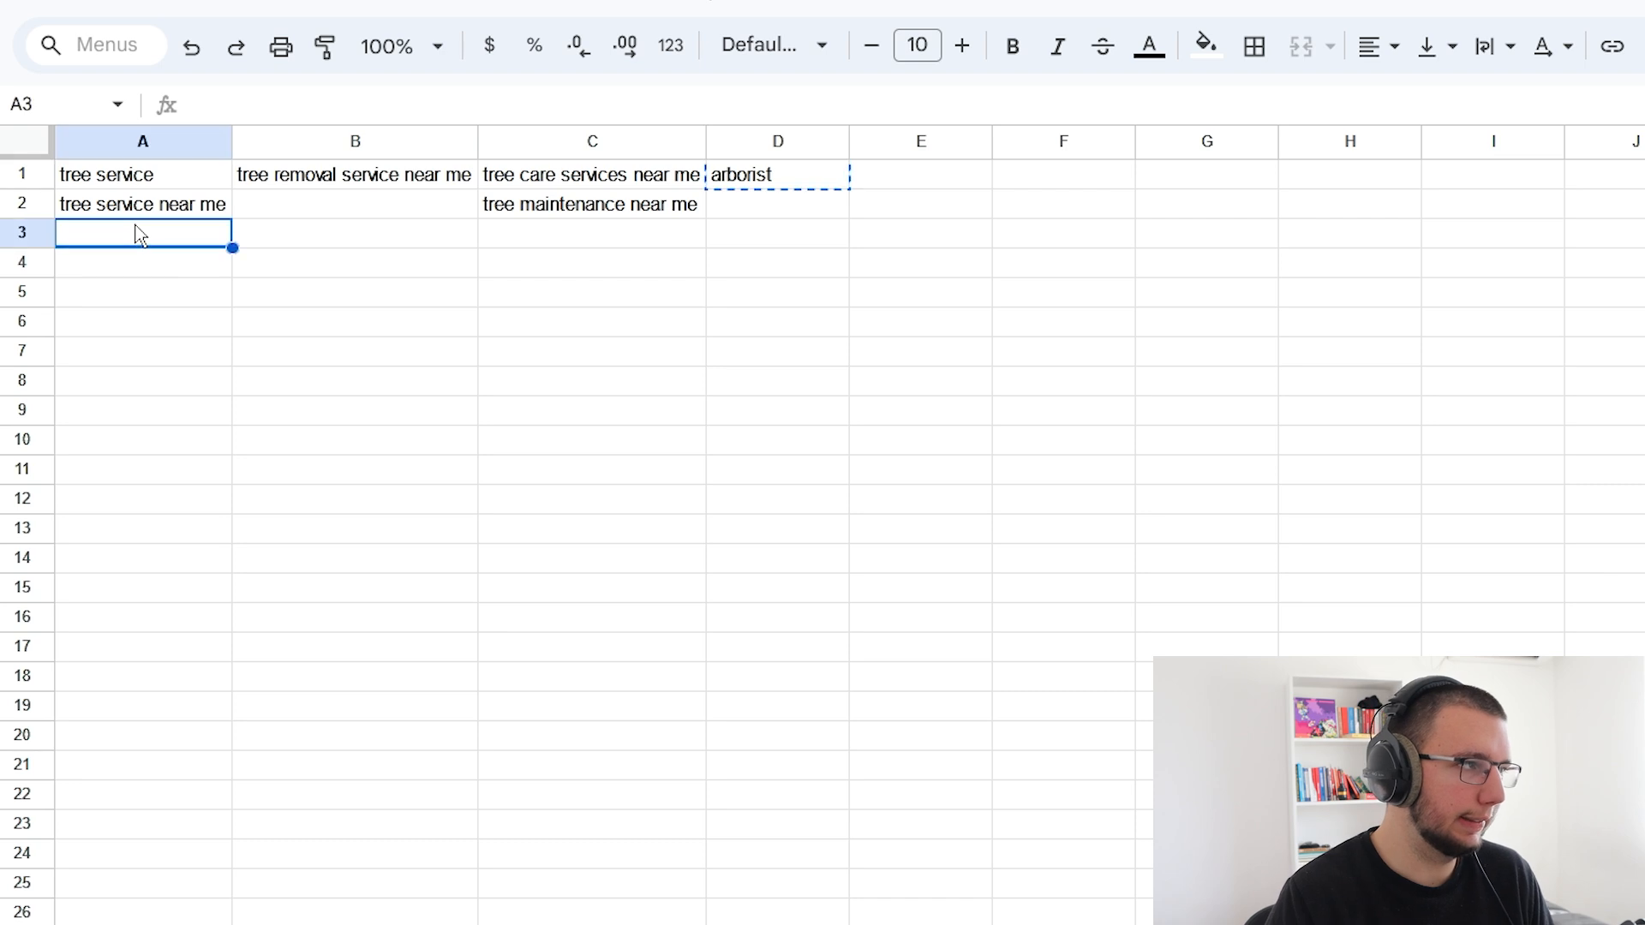
pyautogui.hotkey('ctrl', 'v')
pyautogui.press('Down')
pyautogui.press('Down')
pyautogui.click(122, 239)
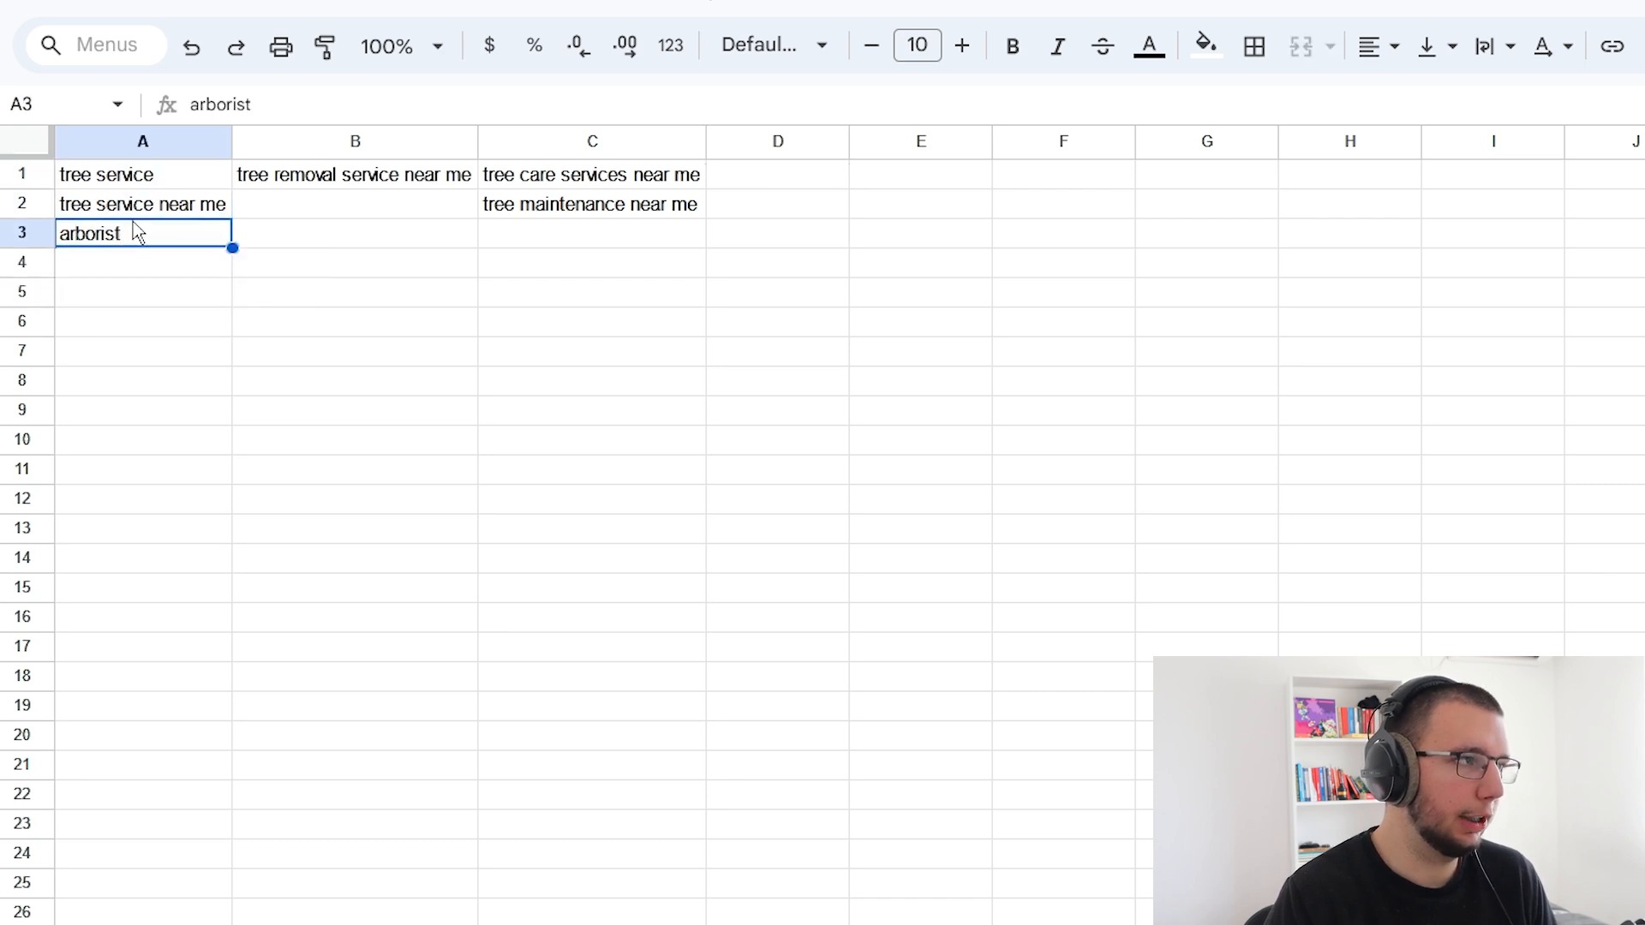
pyautogui.moveTo(125, 228); pyautogui.dragTo(157, 184)
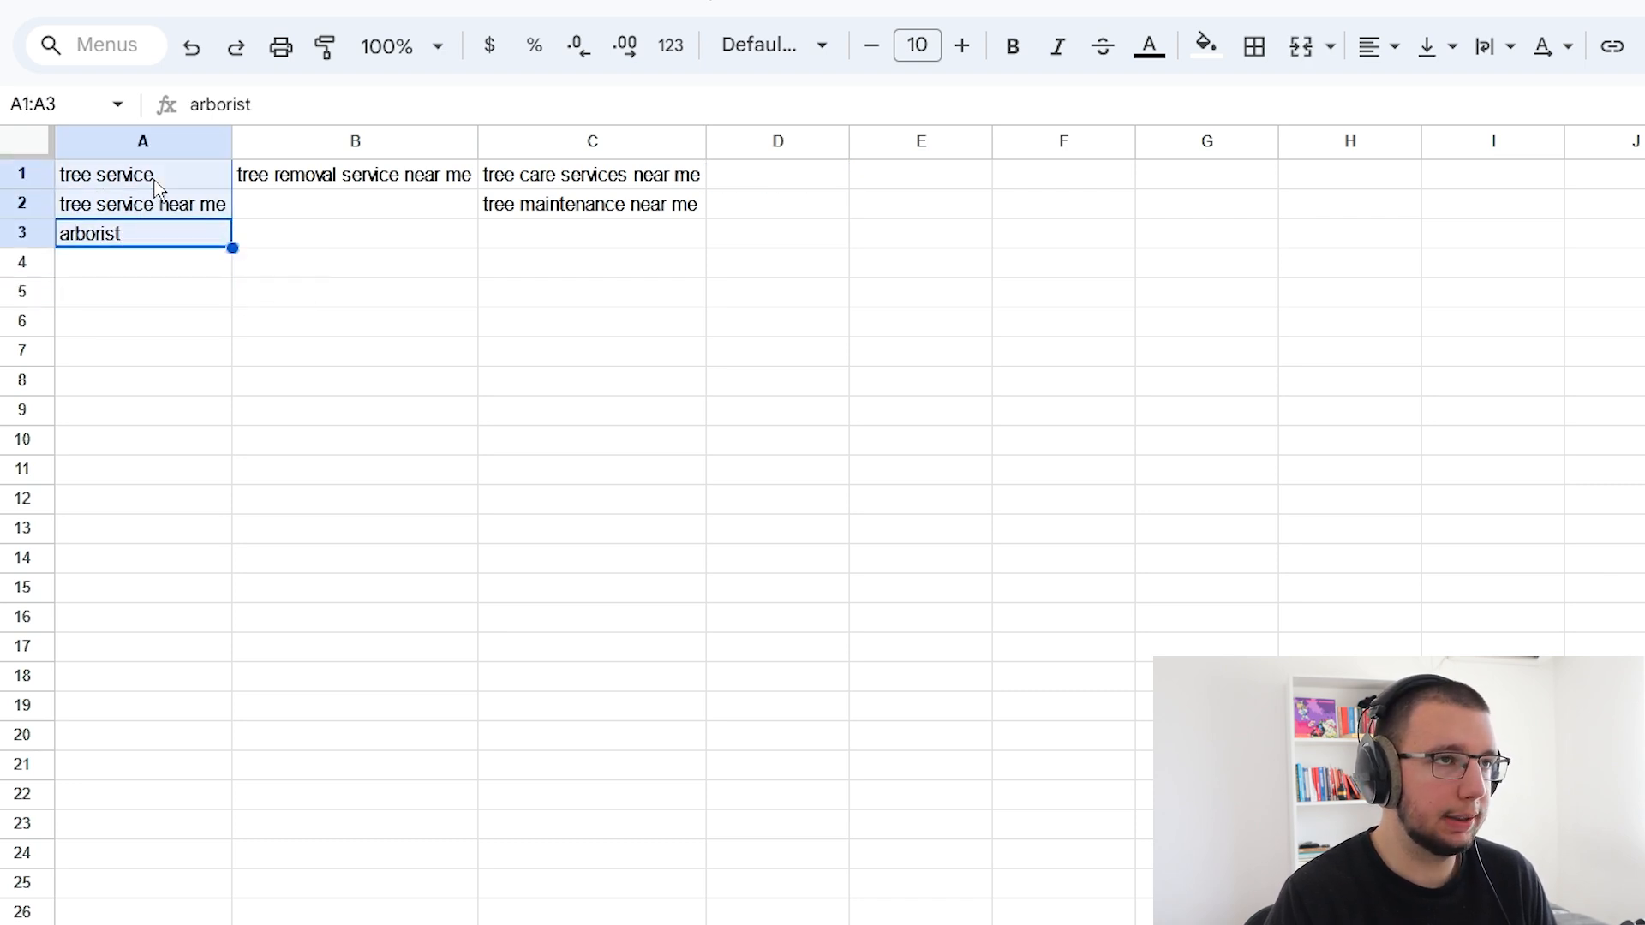
pyautogui.click(156, 272)
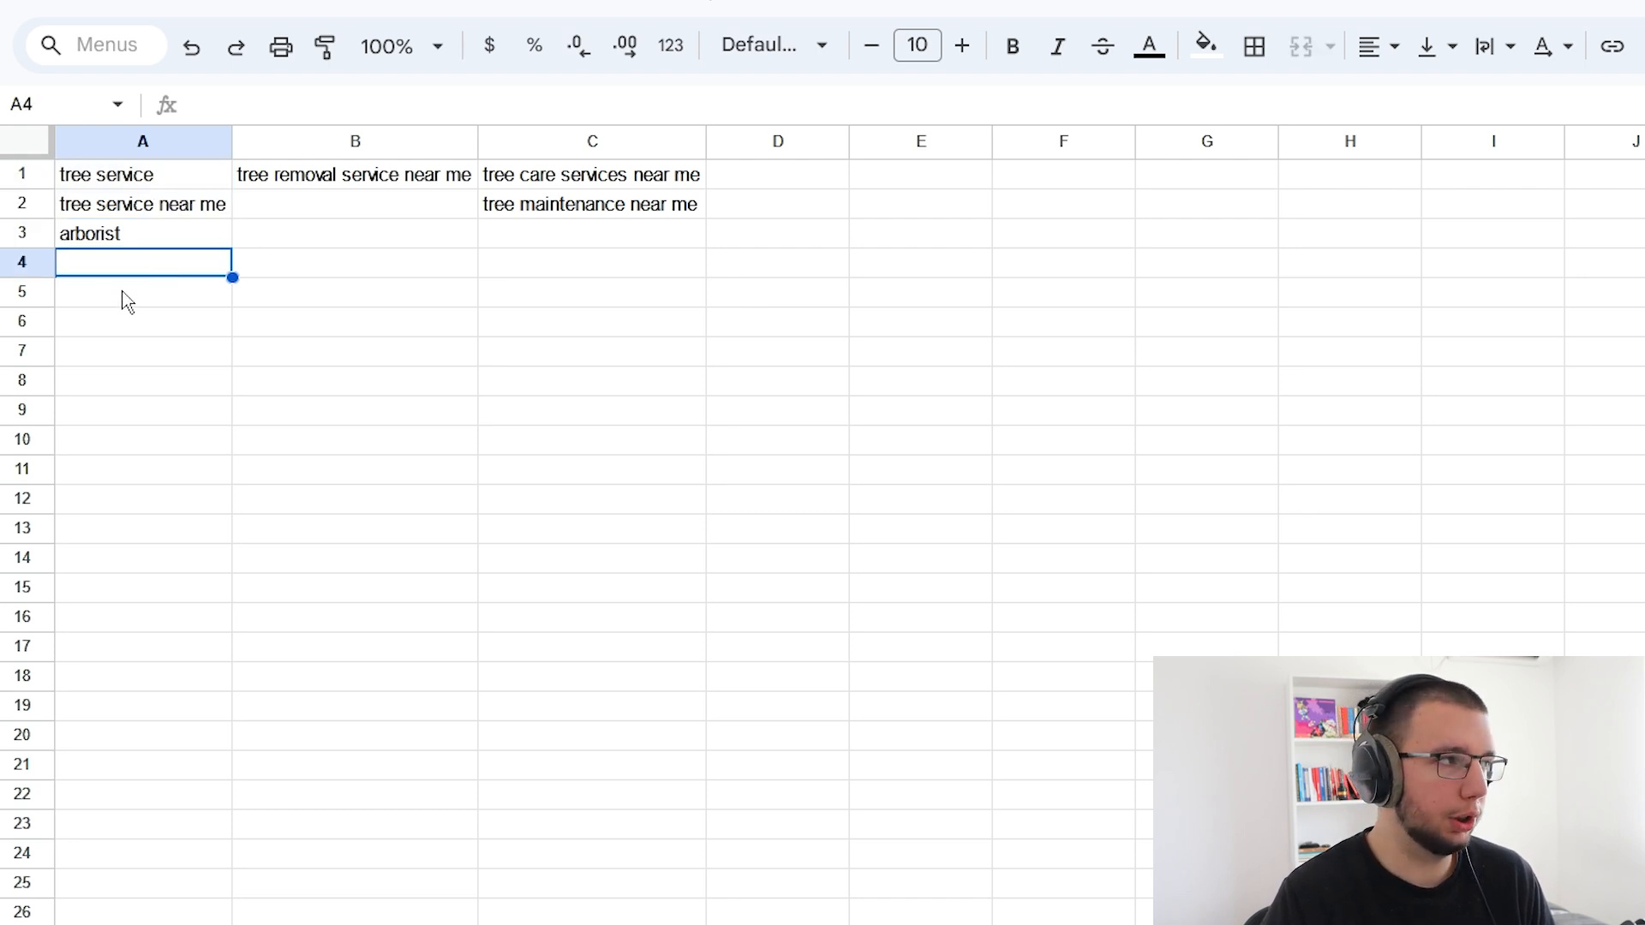
pyautogui.moveTo(126, 260); pyautogui.dragTo(145, 174)
pyautogui.click(128, 245)
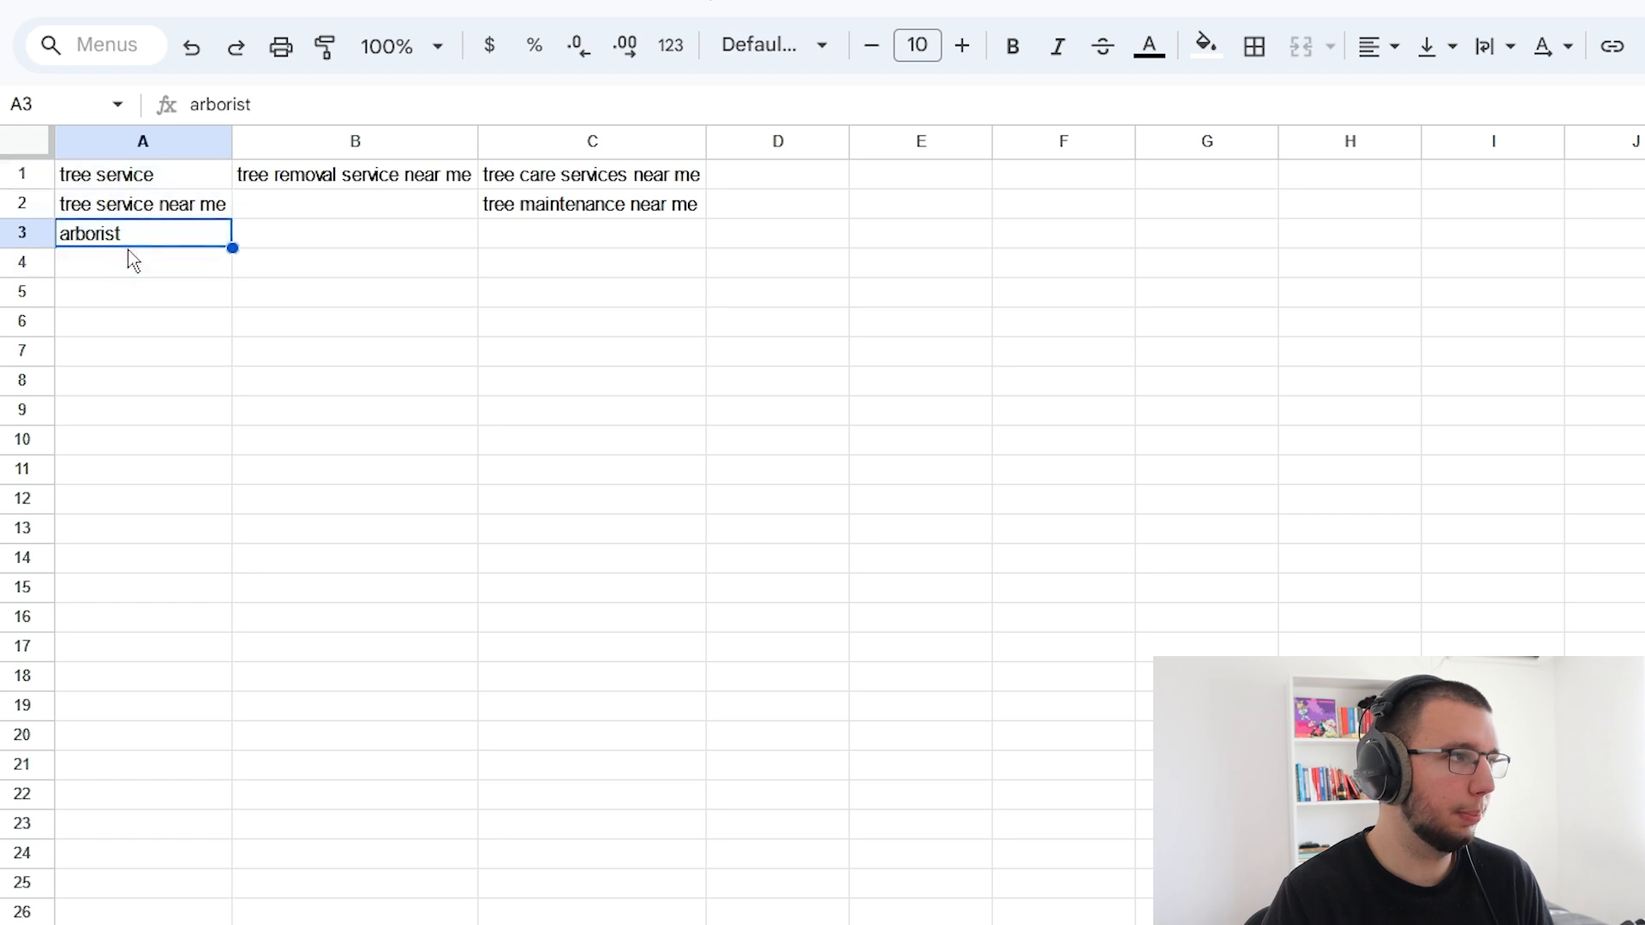
pyautogui.click(127, 265)
pyautogui.click(124, 244)
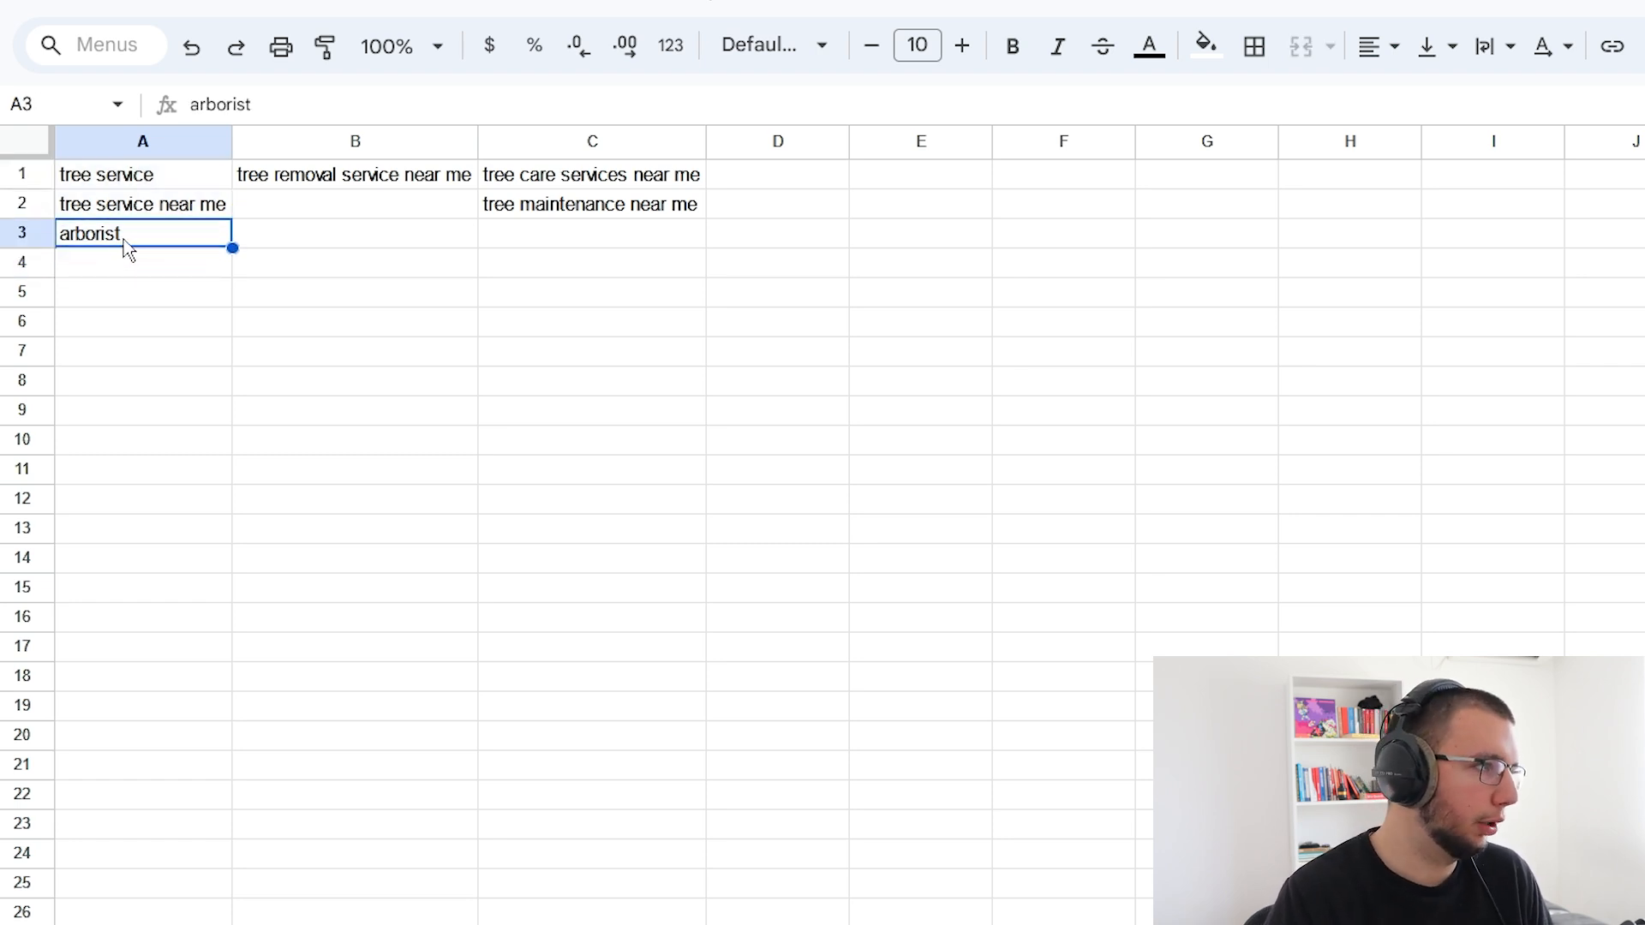
pyautogui.click(162, 268)
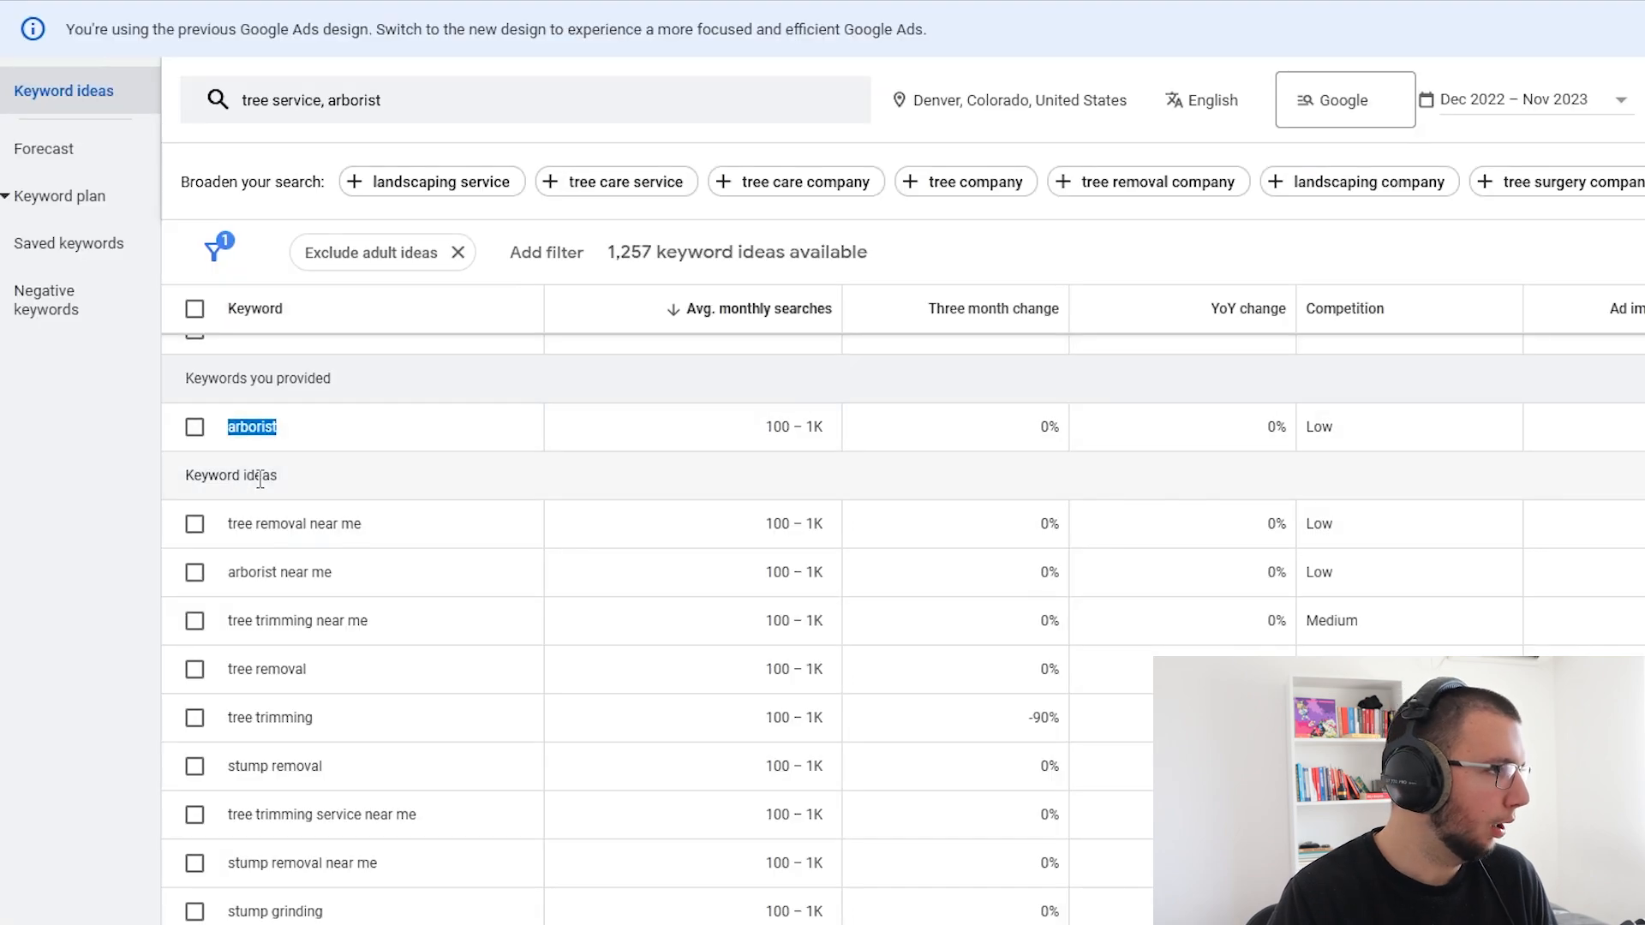
# - Copy the keyword idea "tree removal near me" from Keyword Planner into cell B2 and widen column B slightly
pyautogui.moveTo(228, 524); pyautogui.dragTo(363, 523)
pyautogui.hotkey('ctrl', 'c')
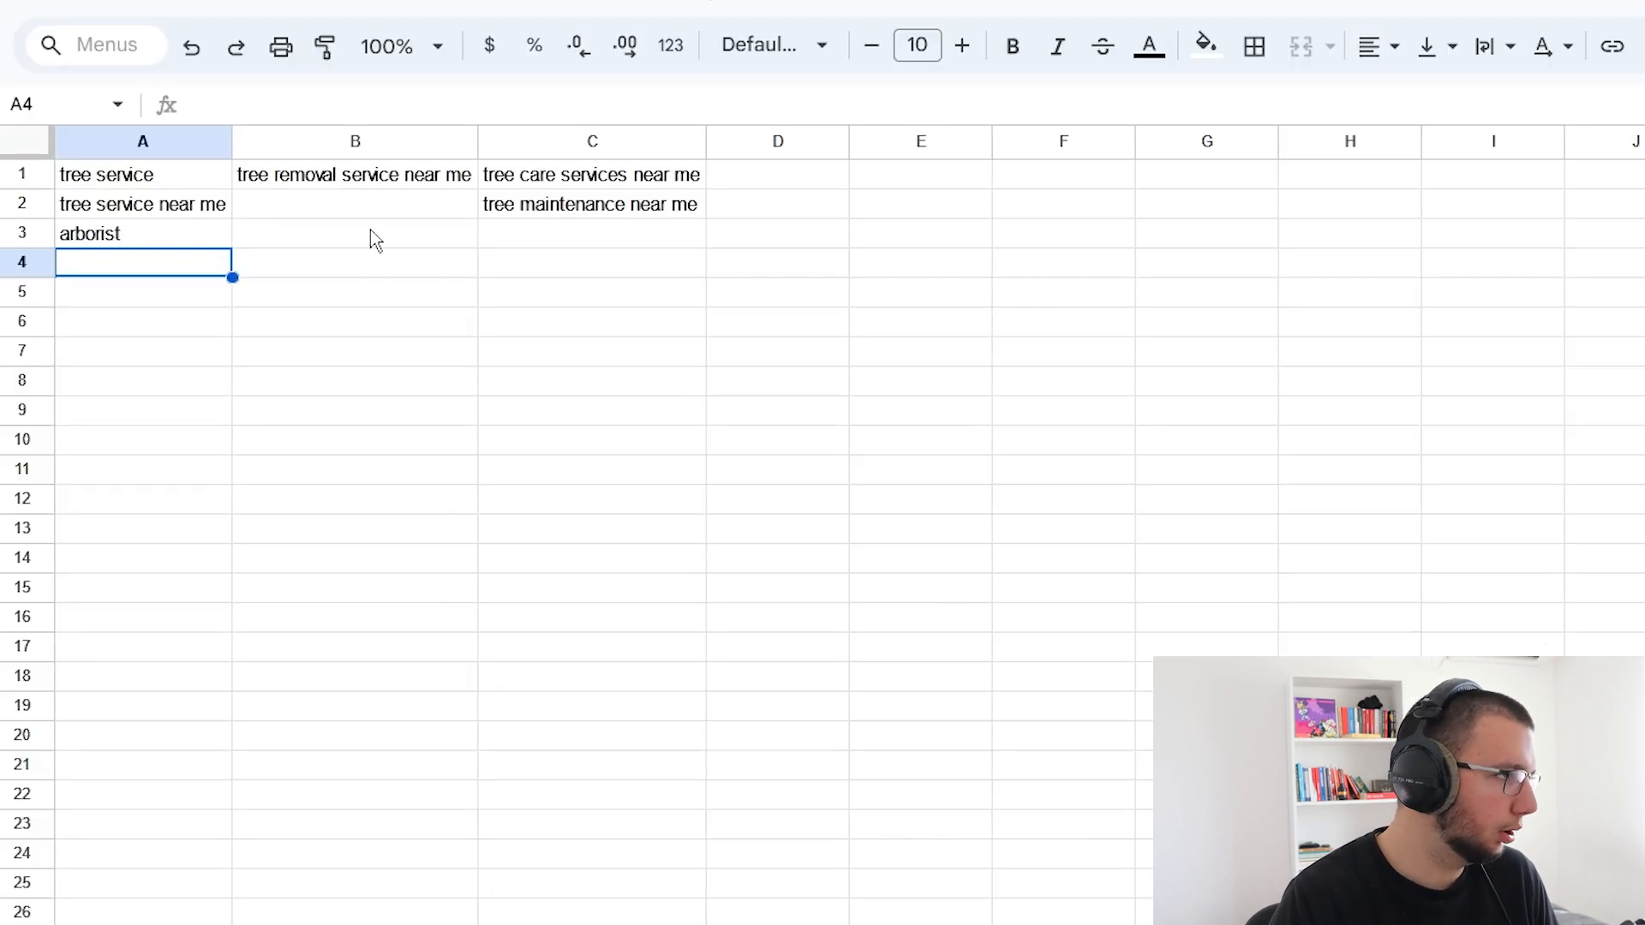
pyautogui.click(356, 209)
pyautogui.hotkey('ctrl', 'v')
pyautogui.moveTo(478, 144); pyautogui.dragTo(500, 147)
pyautogui.click(404, 179)
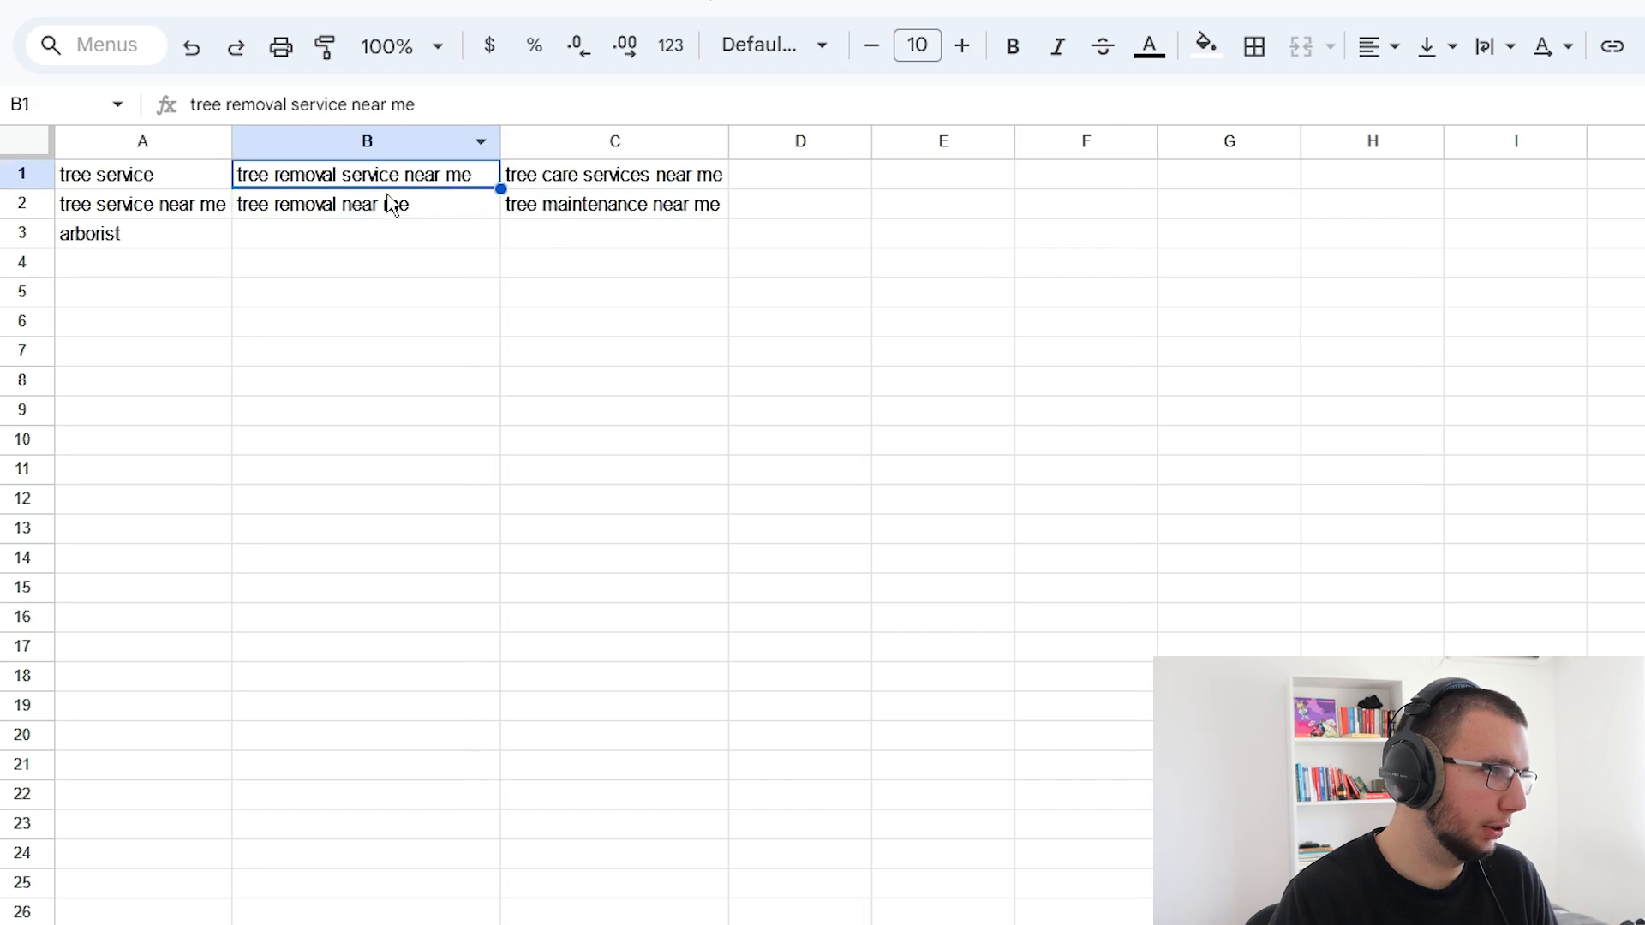
pyautogui.click(391, 205)
pyautogui.click(368, 258)
pyautogui.click(369, 237)
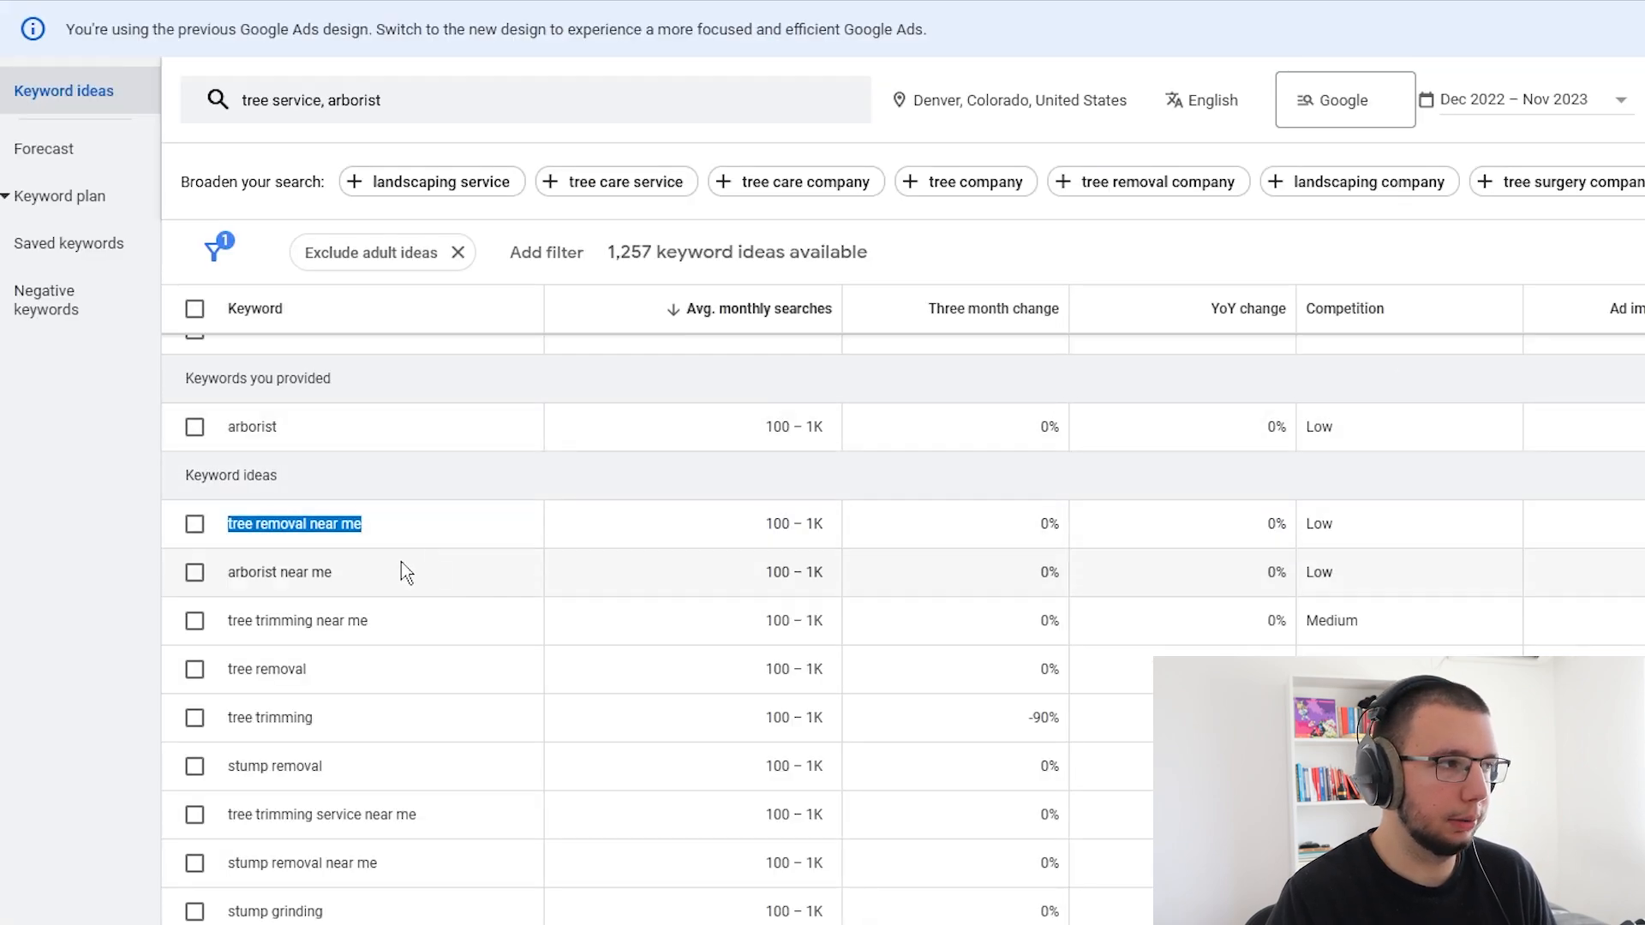
# - Copy the keyword idea "arborist near me" from Keyword Planner into cell A4 of the spreadsheet
pyautogui.moveTo(341, 572); pyautogui.dragTo(258, 573)
pyautogui.hotkey('ctrl', 'c')
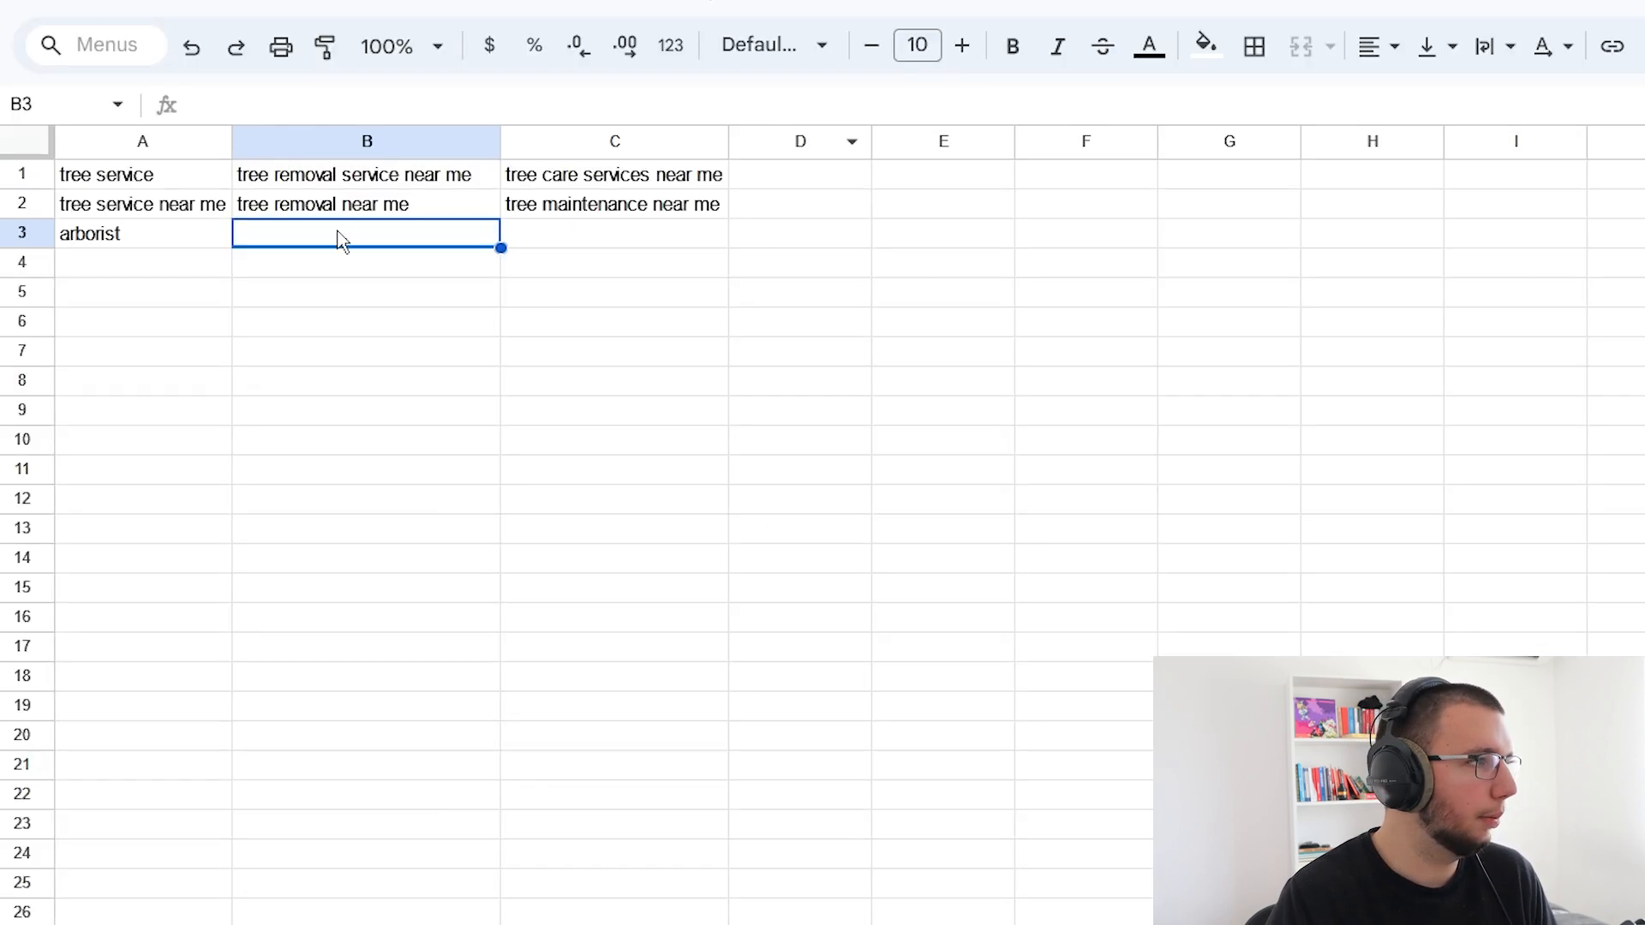
pyautogui.click(137, 264)
pyautogui.hotkey('ctrl', 'v')
pyautogui.press('Up')
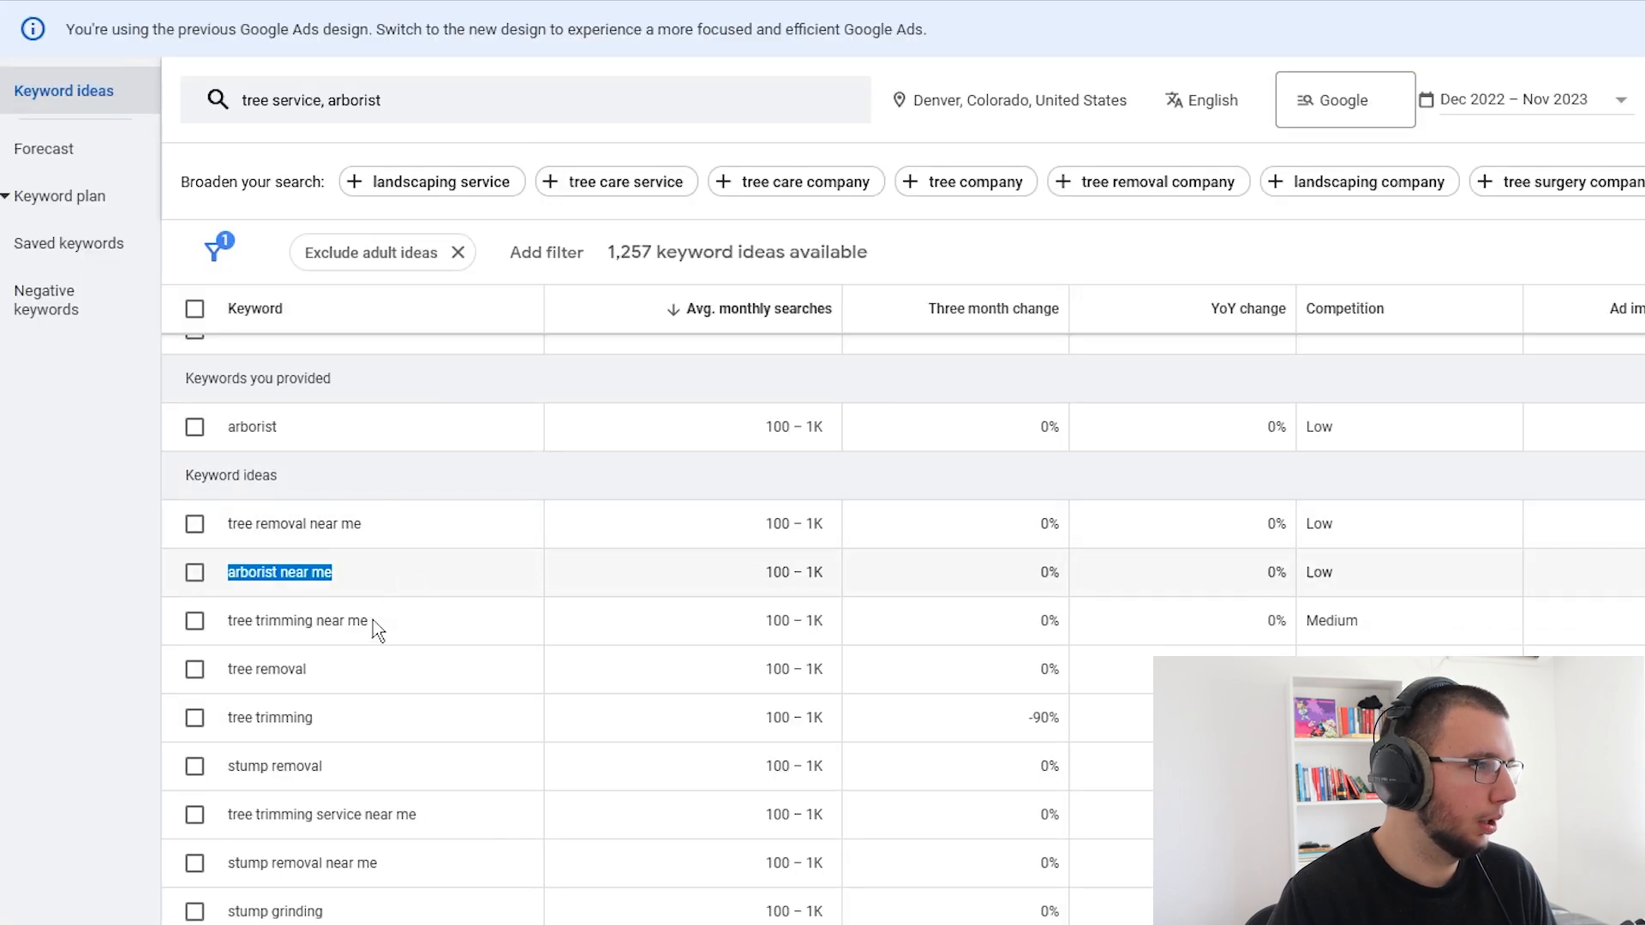
# - Copy the keyword idea "tree trimming near me" from Keyword Planner into cell D1 and widen column D to fit
pyautogui.moveTo(371, 626); pyautogui.dragTo(231, 630)
pyautogui.hotkey('ctrl', 'c')
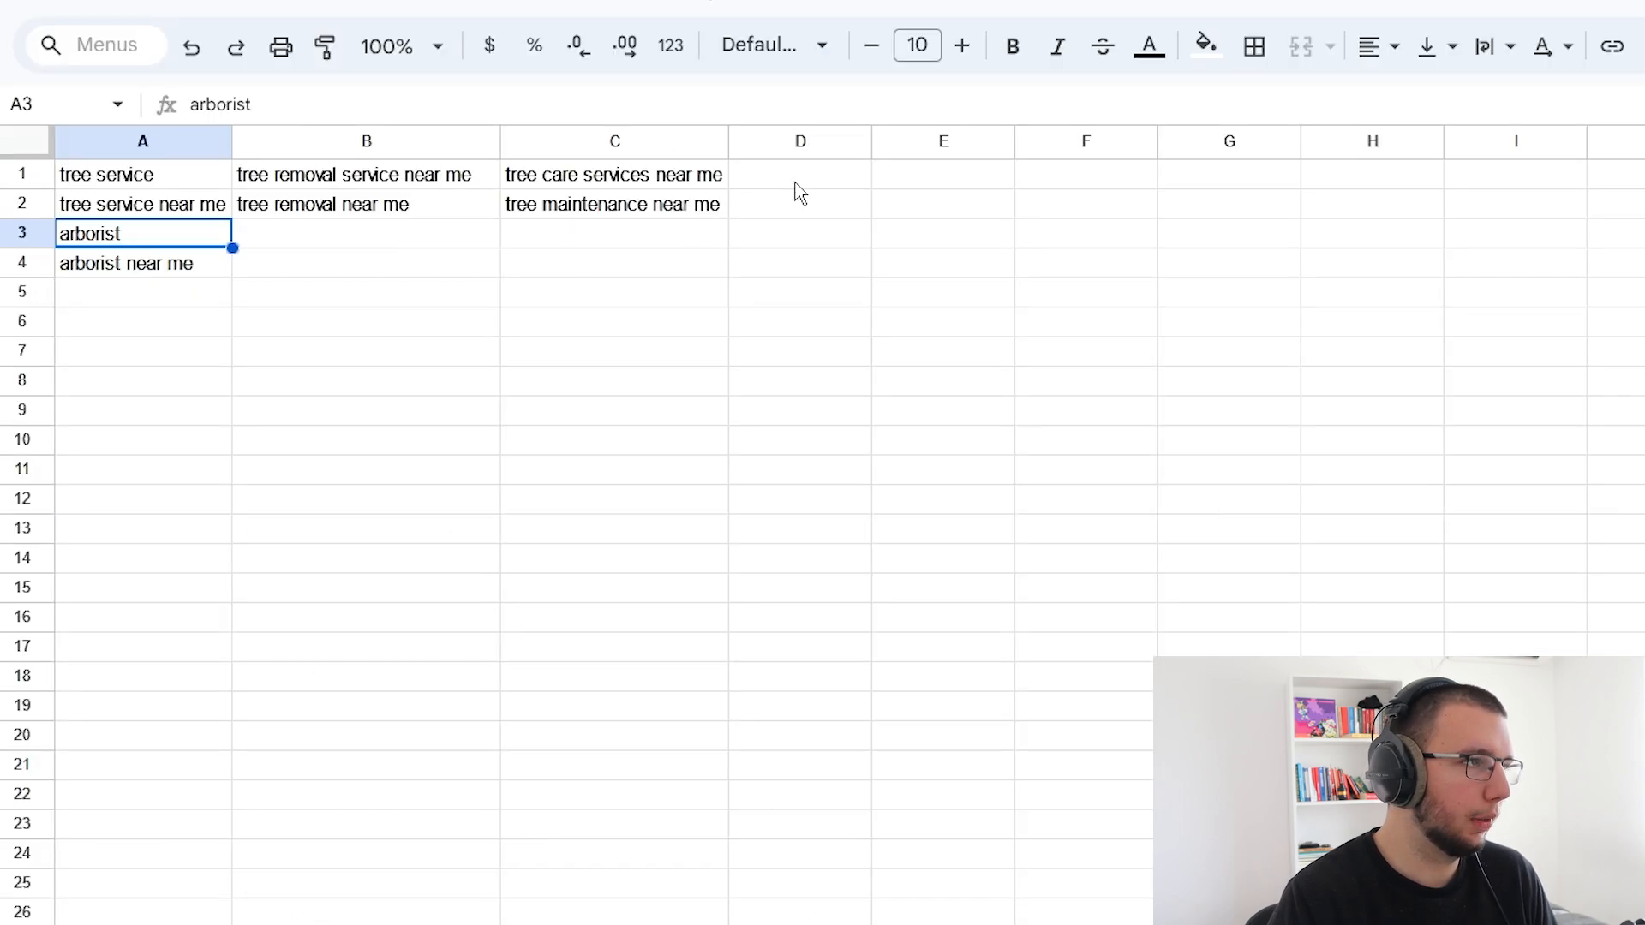
pyautogui.click(797, 174)
pyautogui.hotkey('ctrl', 'v')
pyautogui.moveTo(872, 139); pyautogui.dragTo(944, 140)
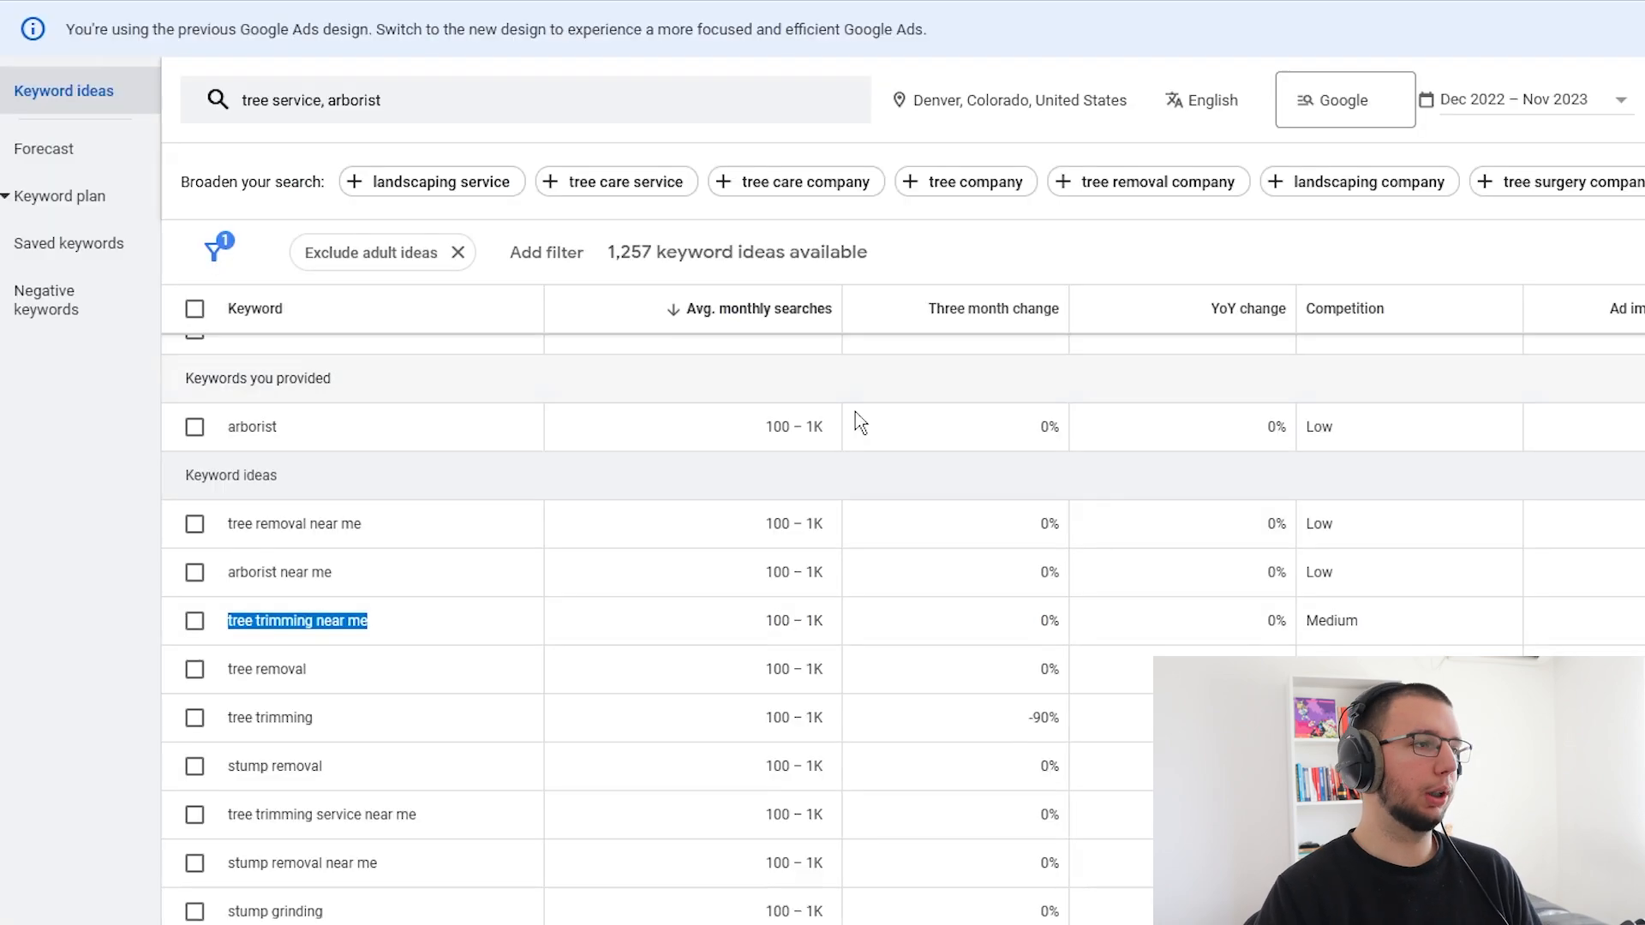
pyautogui.scroll(-20, 706, 481)
pyautogui.scroll(-20, 748, 485)
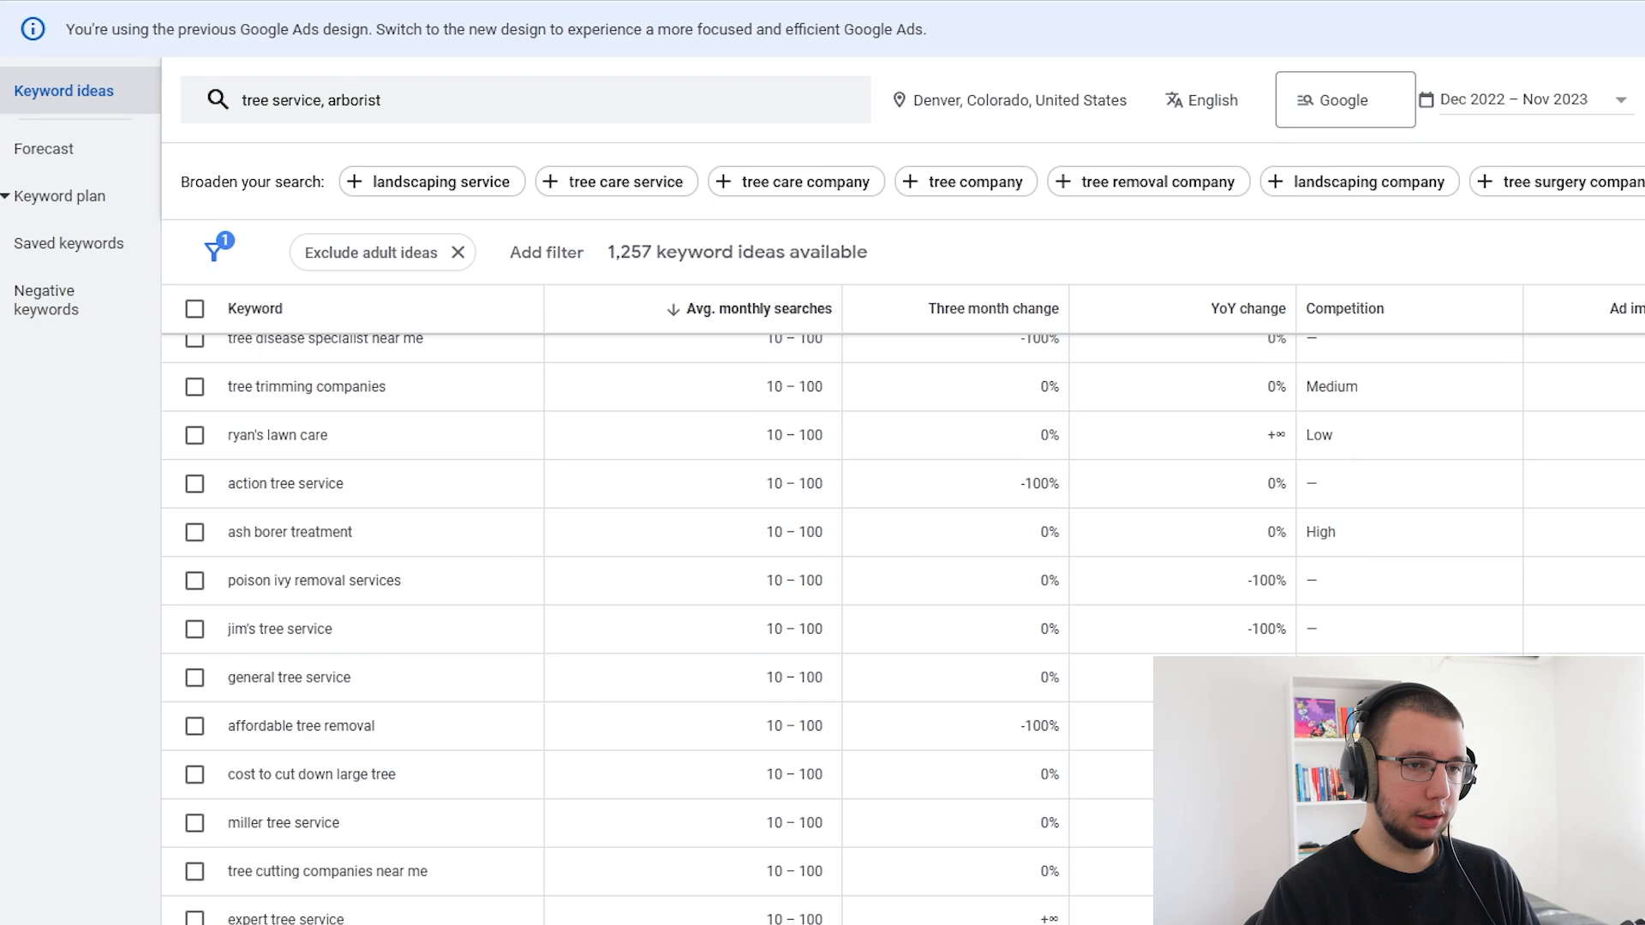
pyautogui.scroll(20, 748, 485)
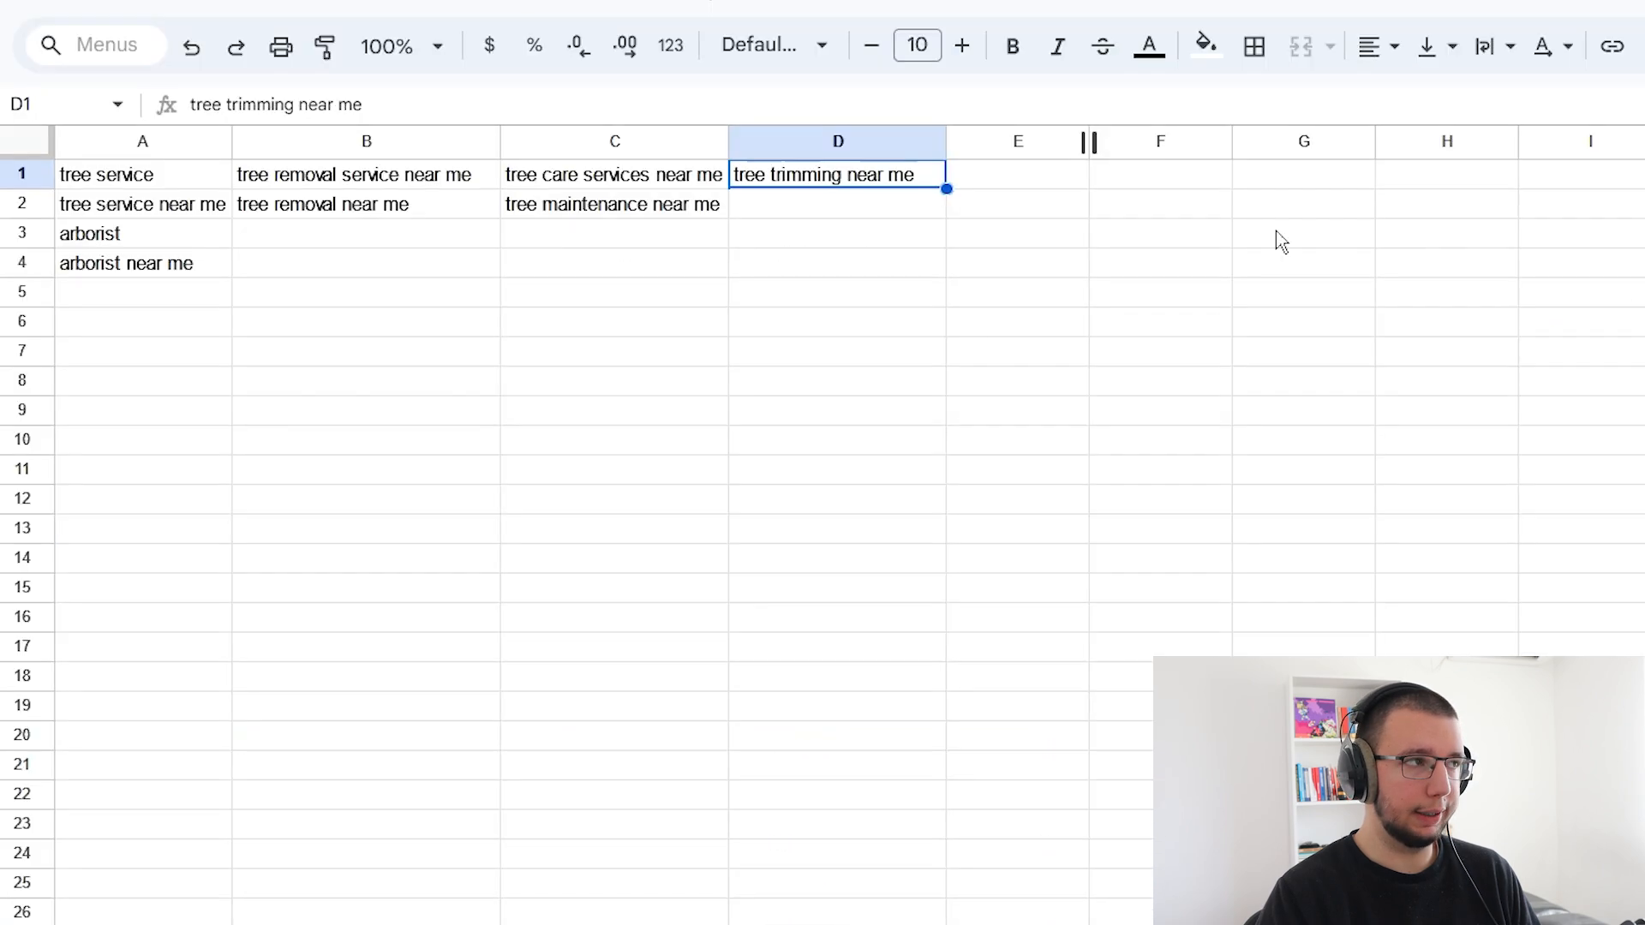
pyautogui.moveTo(920, 362); pyautogui.dragTo(343, 176)
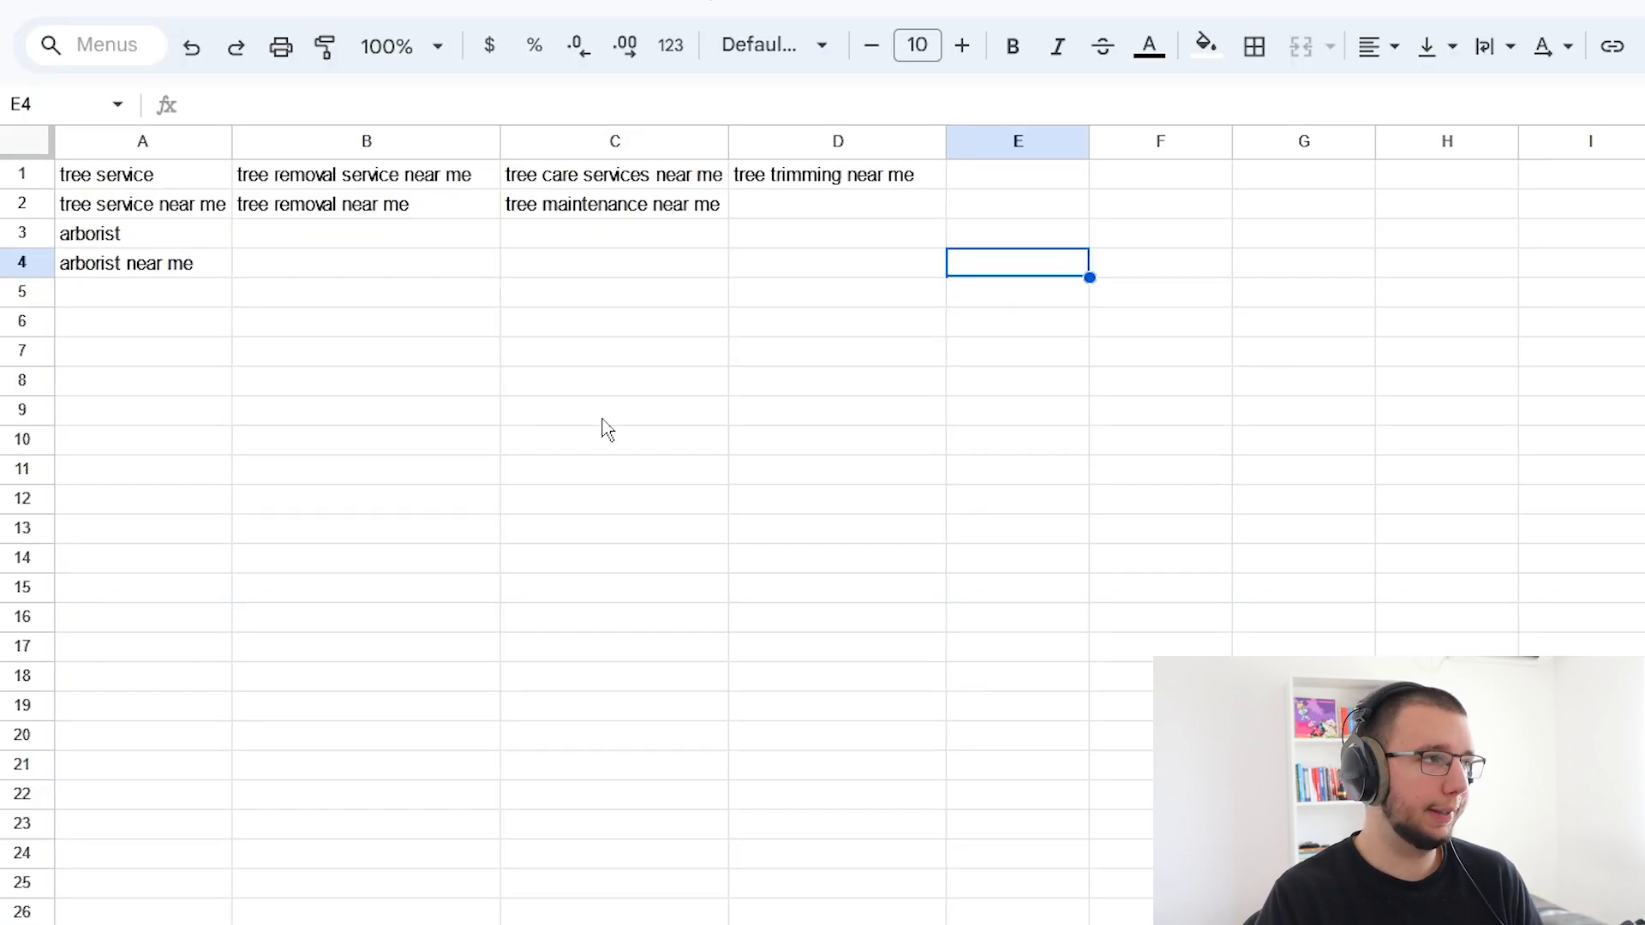
pyautogui.moveTo(137, 410); pyautogui.dragTo(1302, 634)
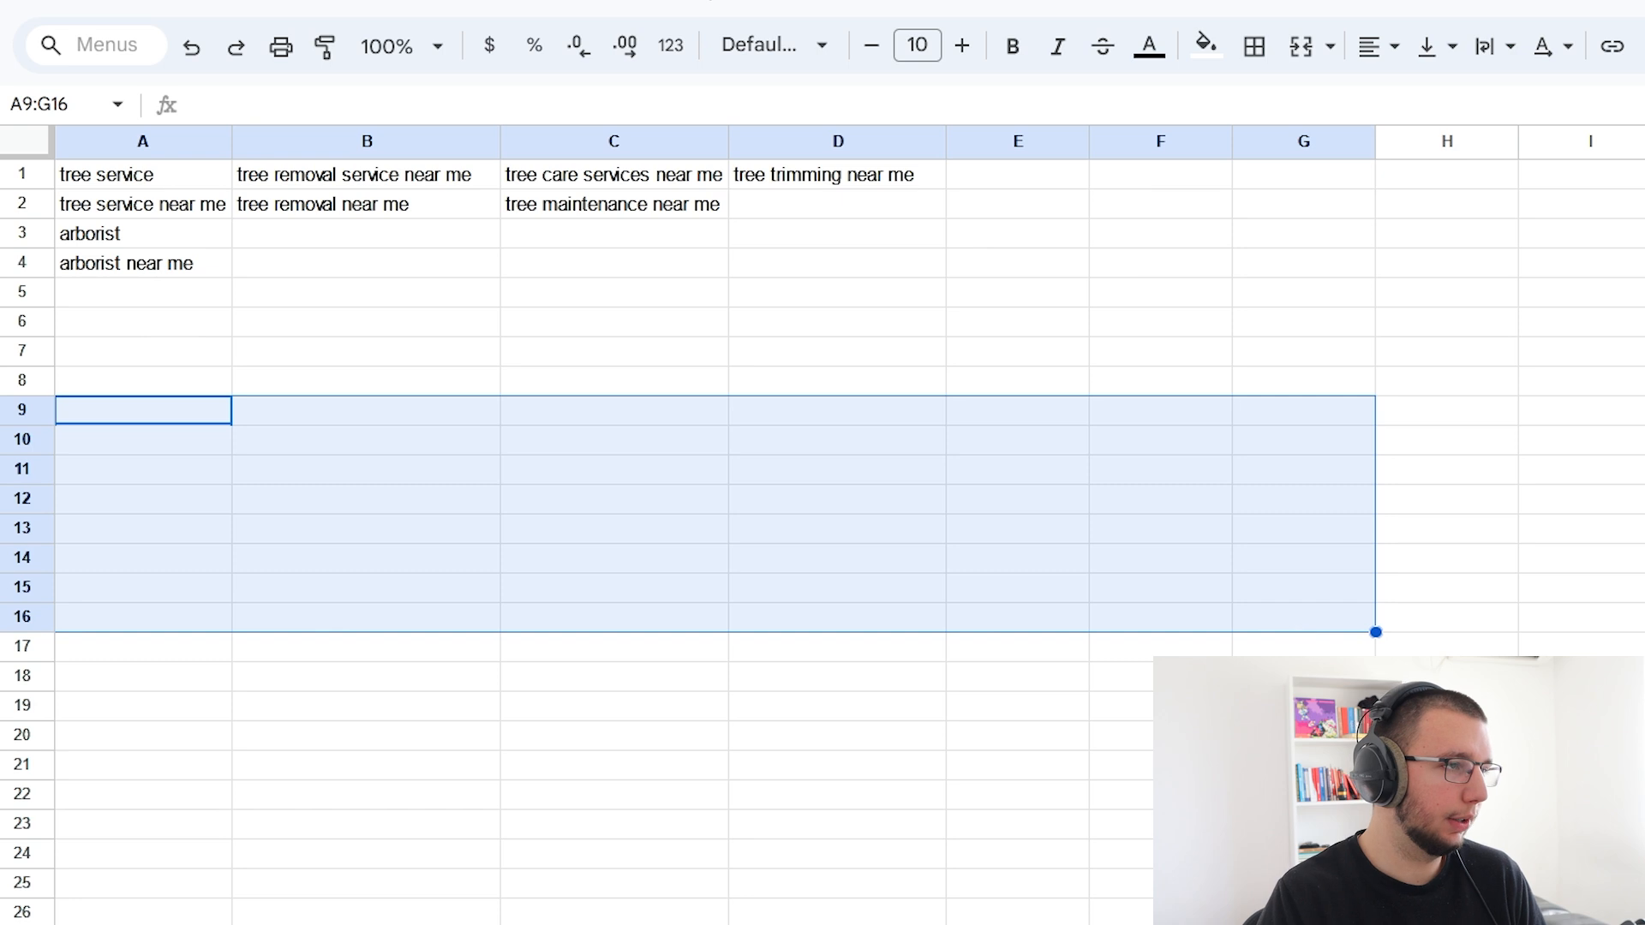
pyautogui.click(526, 449)
pyautogui.moveTo(1303, 469); pyautogui.dragTo(1302, 677)
pyautogui.click(1532, 450)
pyautogui.moveTo(1475, 471); pyautogui.dragTo(1463, 615)
pyautogui.click(1464, 615)
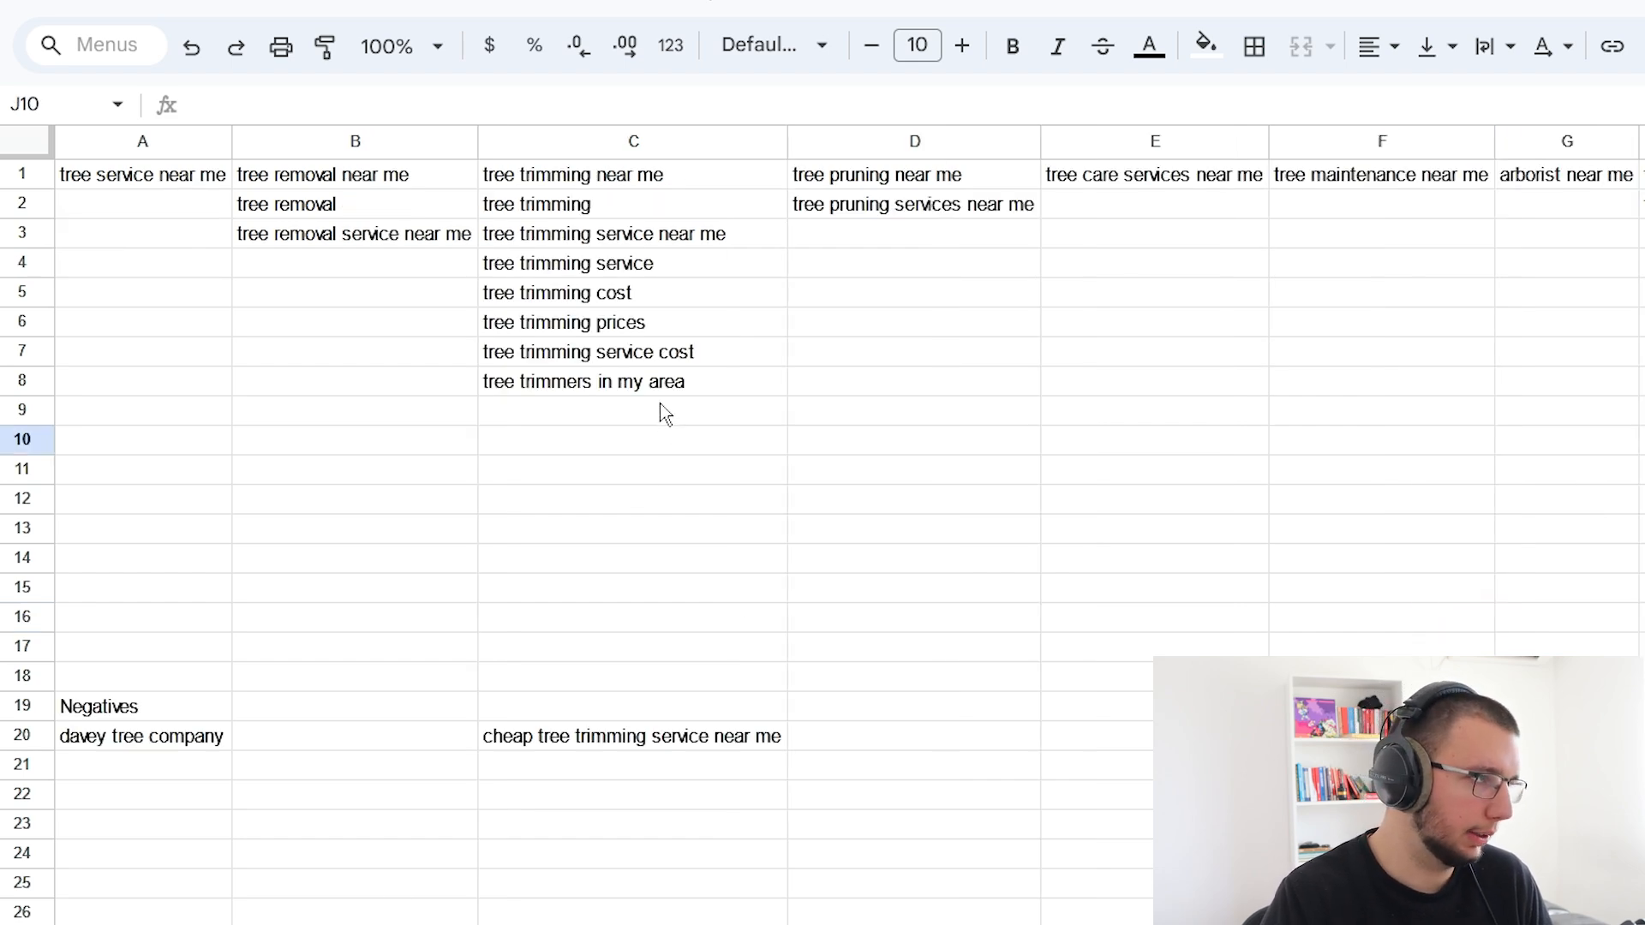
pyautogui.scroll(-7, 666, 415)
pyautogui.scroll(7, 666, 415)
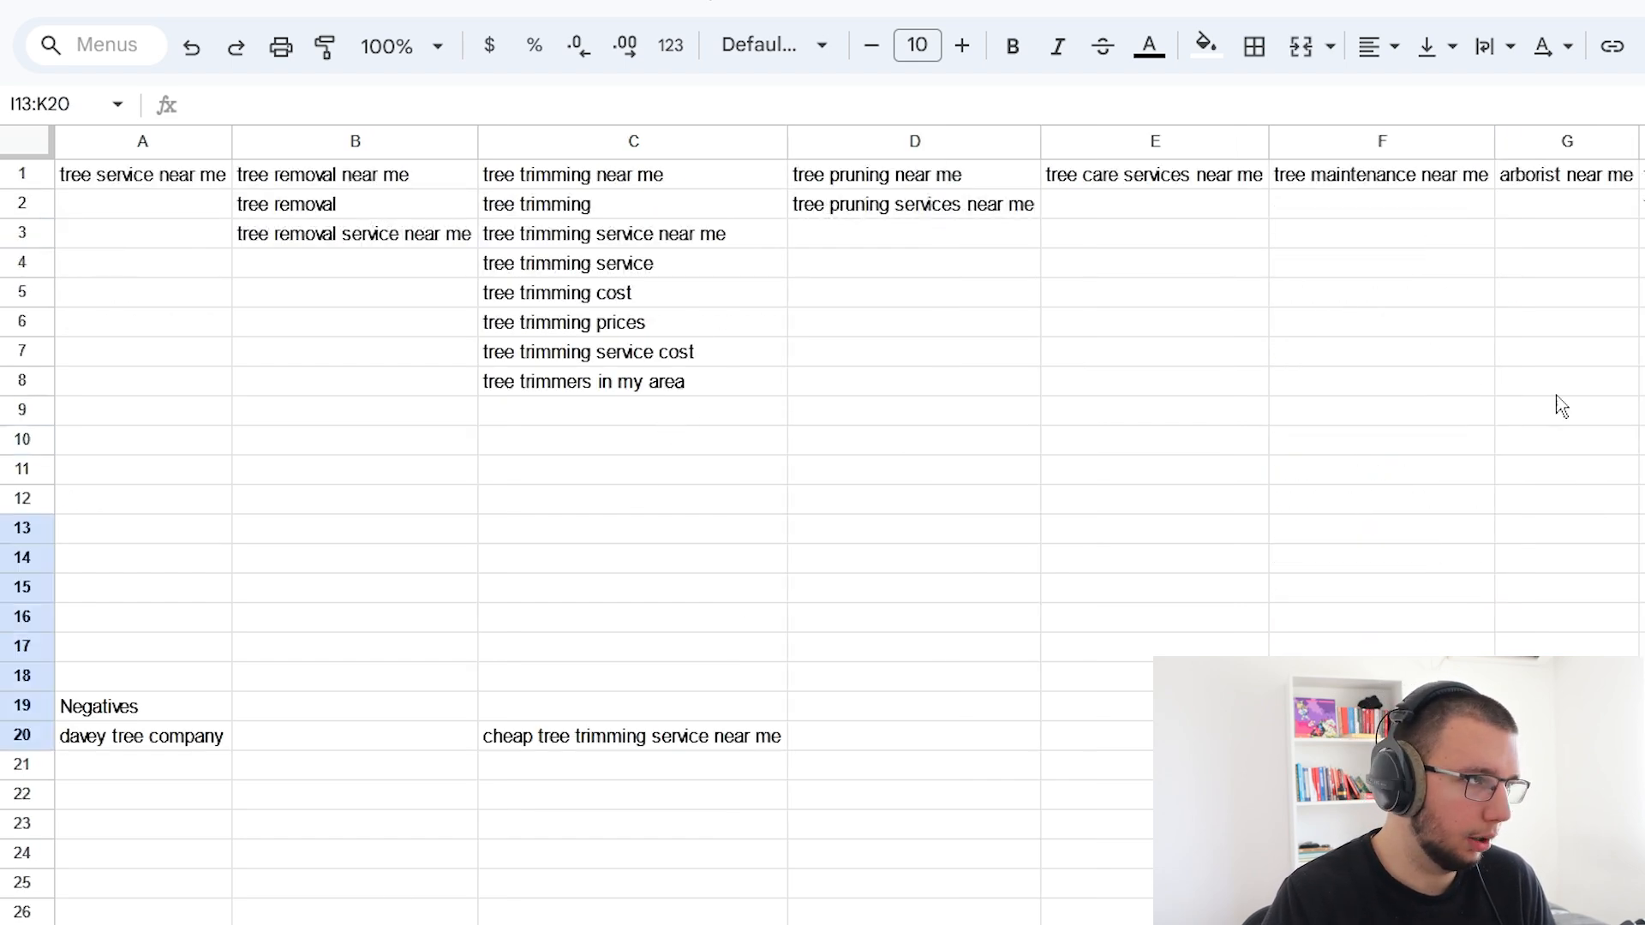
pyautogui.keyDown('shift'); pyautogui.click(172, 213); pyautogui.keyUp('shift')
pyautogui.keyDown('shift'); pyautogui.click(111, 184); pyautogui.keyUp('shift')
pyautogui.click(600, 473)
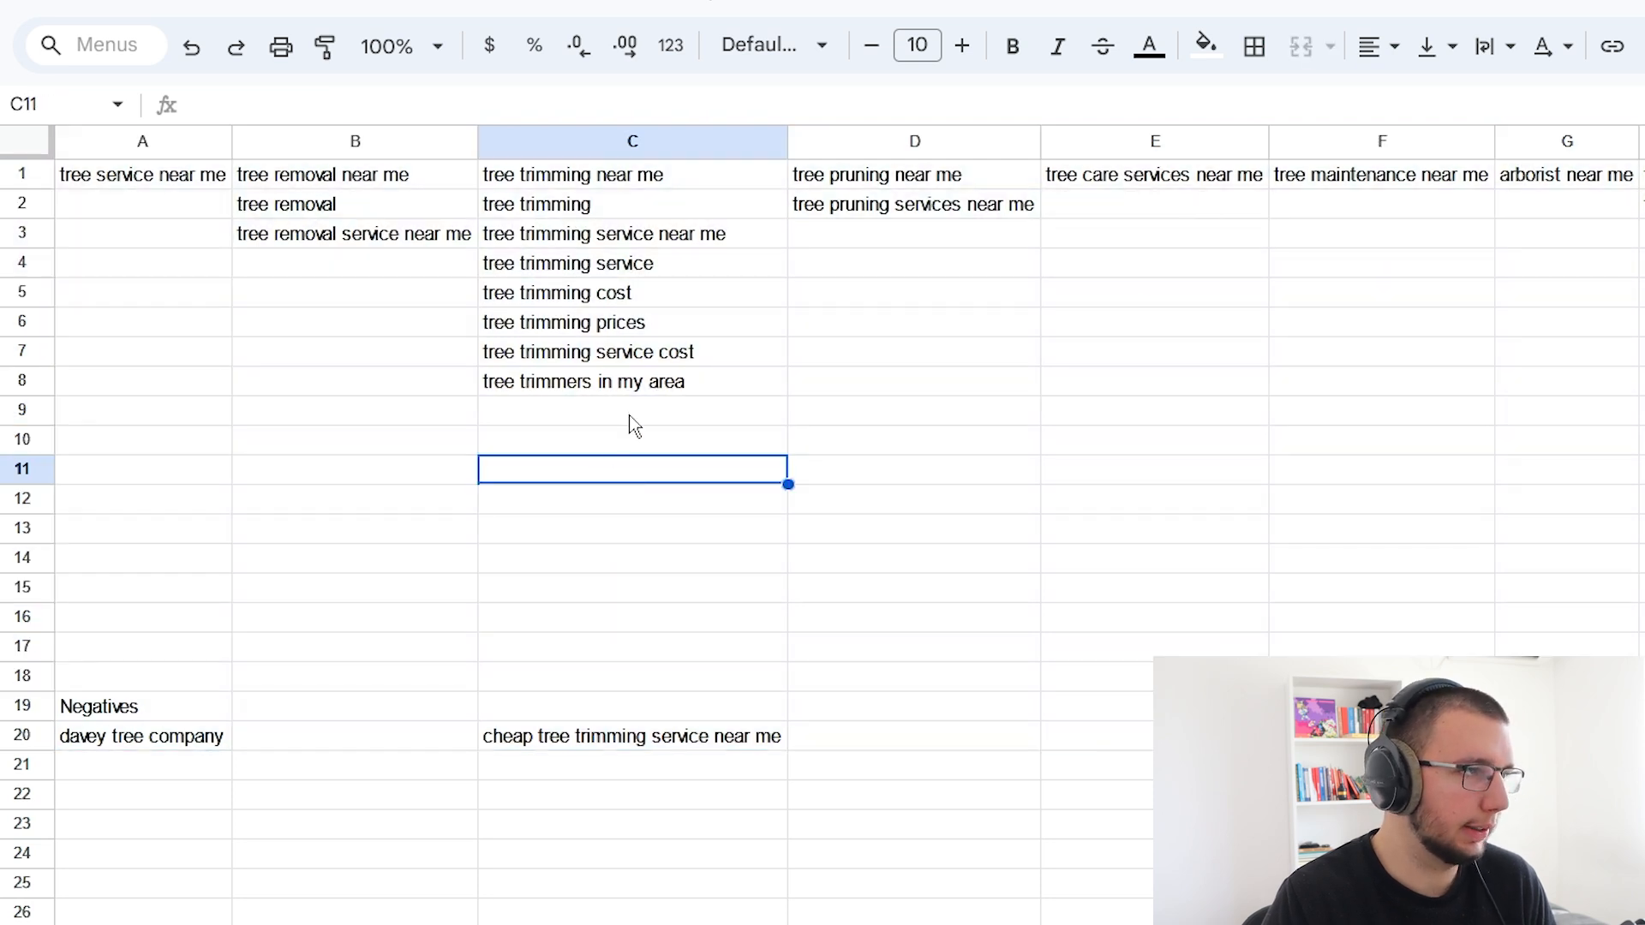
# - Copy the tree trimming keyword group in C1:C8 from the spreadsheet into the ad group's keyword box in Google Ads
pyautogui.click(617, 183)
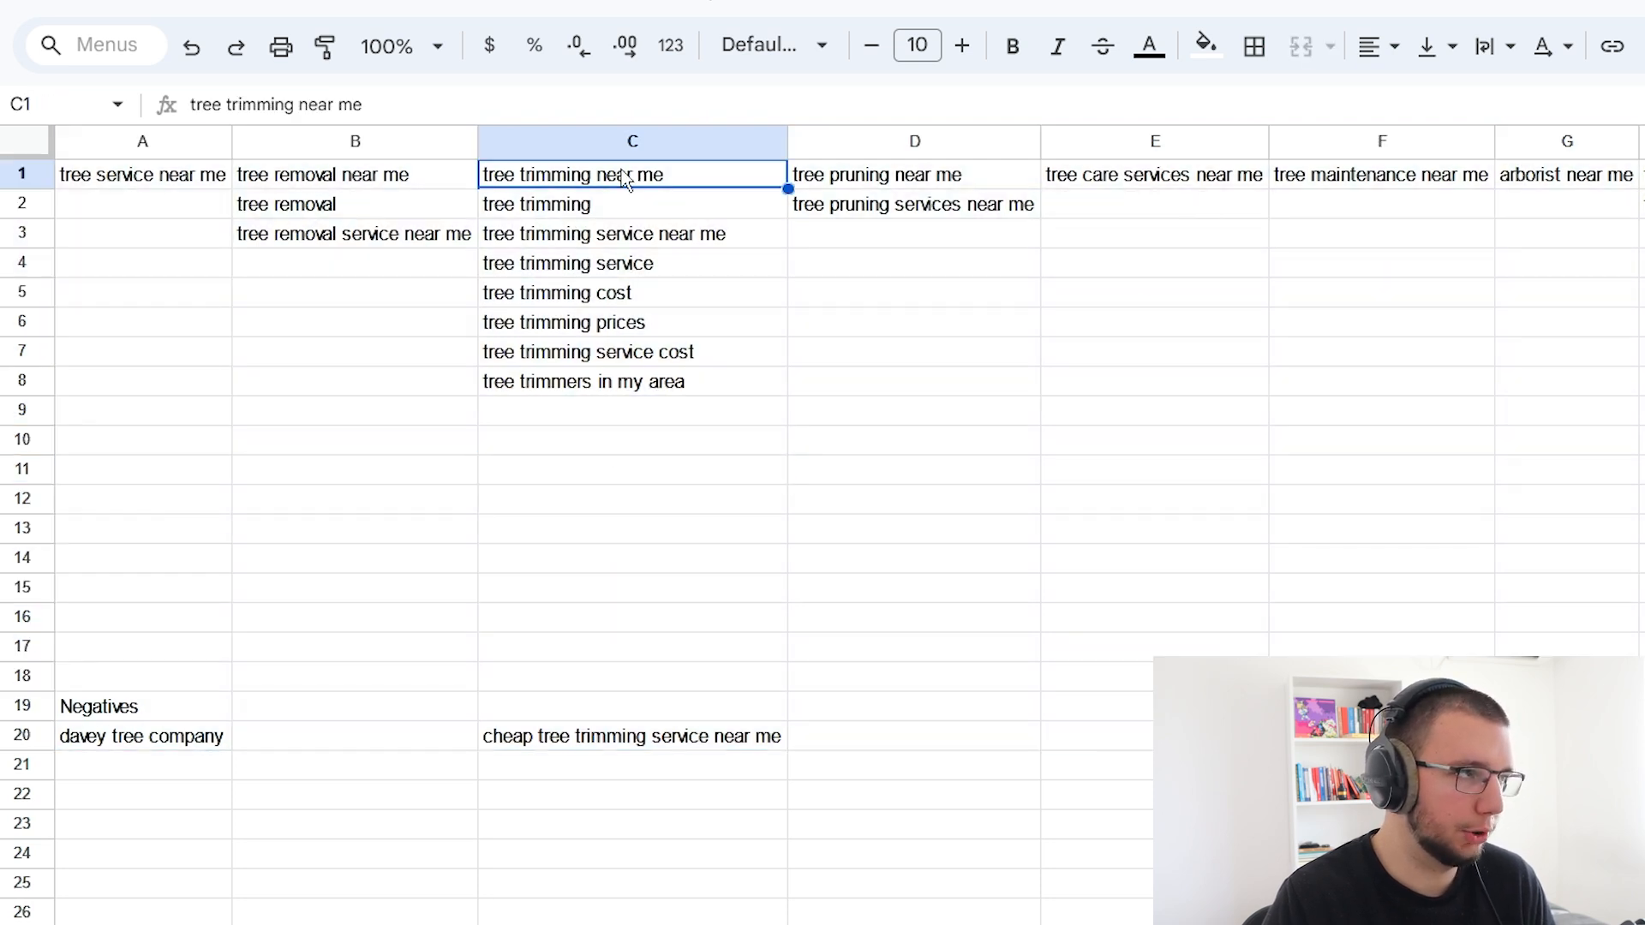
pyautogui.hotkey('ctrl', 'shift', 'Down')
pyautogui.hotkey('ctrl', 'c')
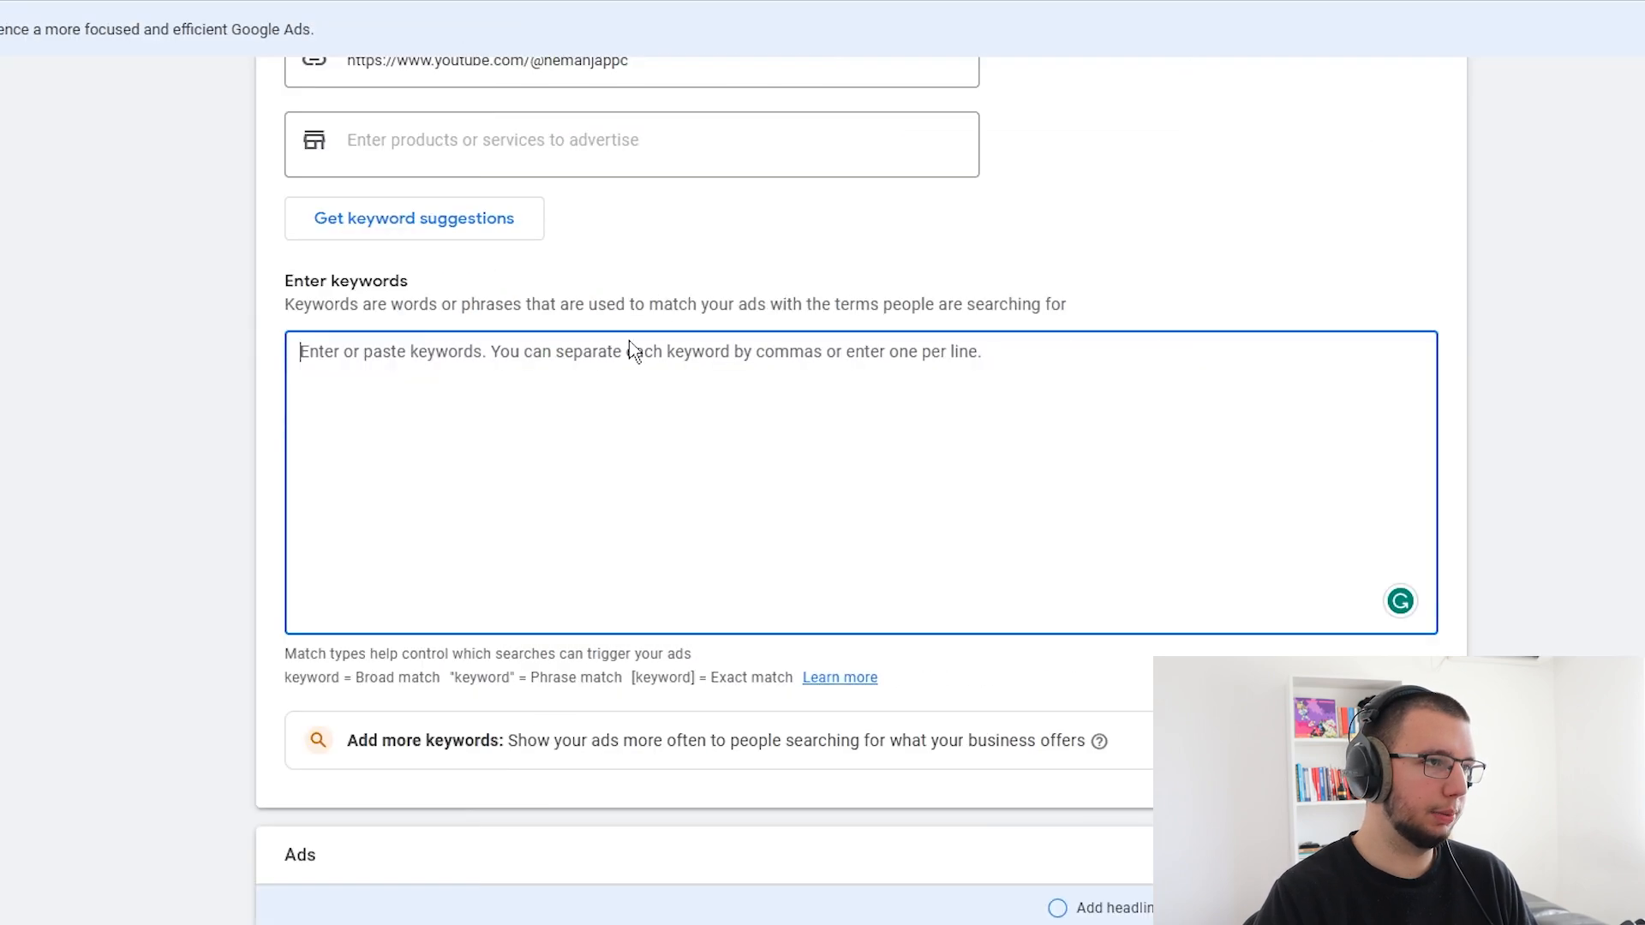
pyautogui.hotkey('ctrl', 'v')
pyautogui.click(434, 681)
pyautogui.doubleClick(296, 674)
pyautogui.moveTo(297, 674); pyautogui.dragTo(397, 681)
pyautogui.click(400, 685)
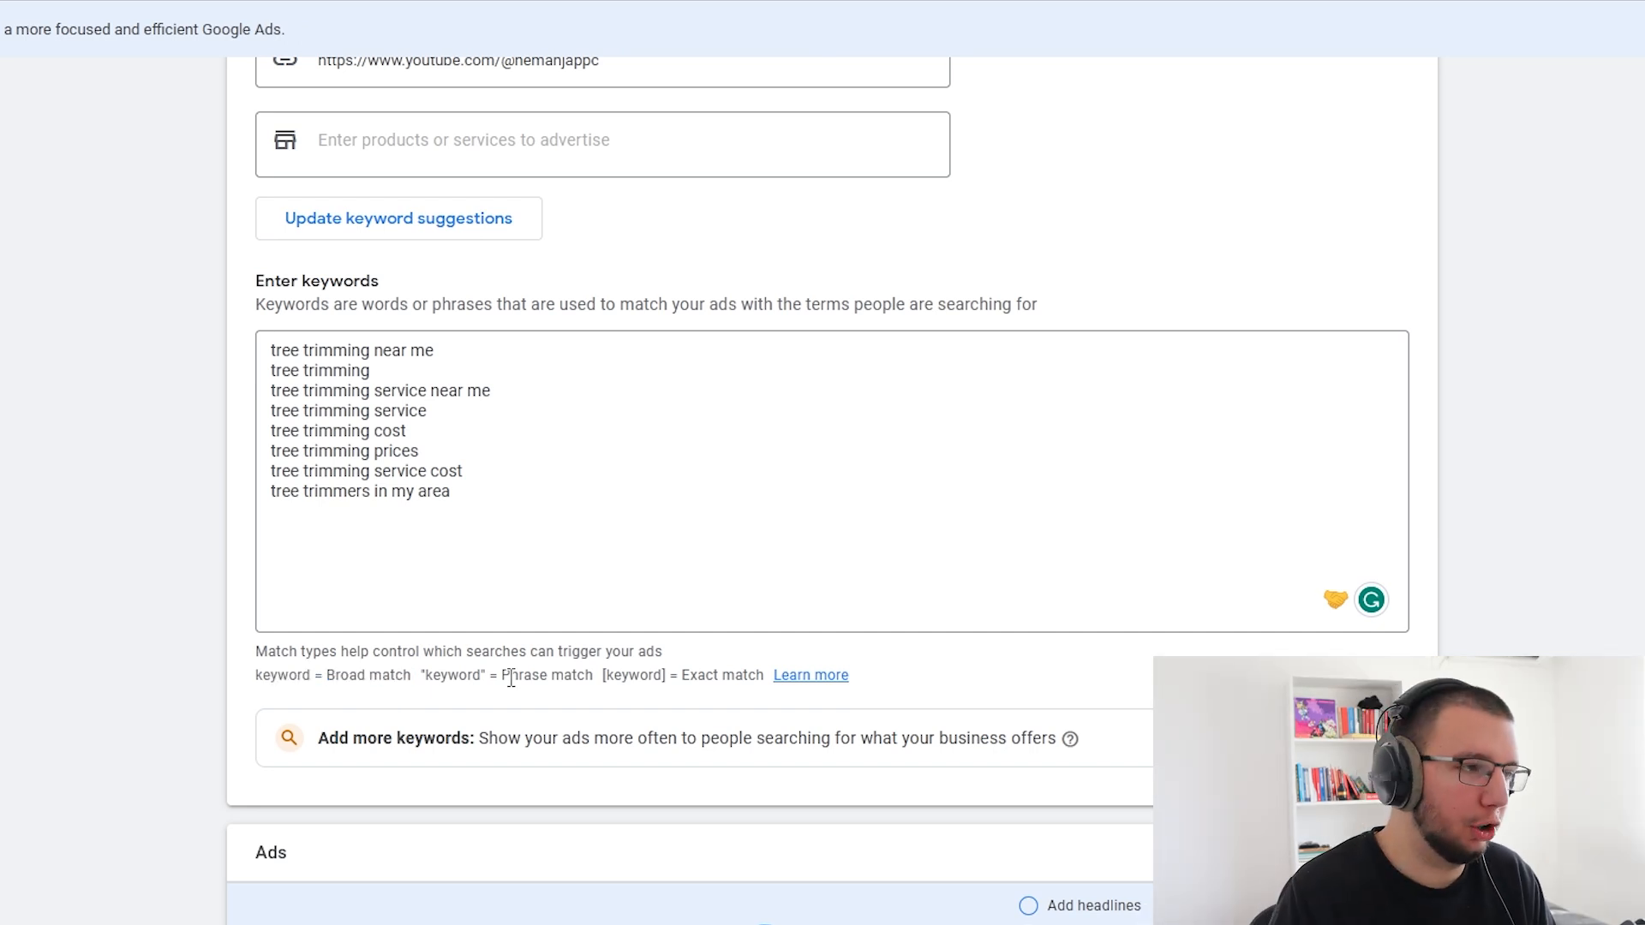
pyautogui.moveTo(328, 677); pyautogui.dragTo(593, 678)
pyautogui.click(685, 677)
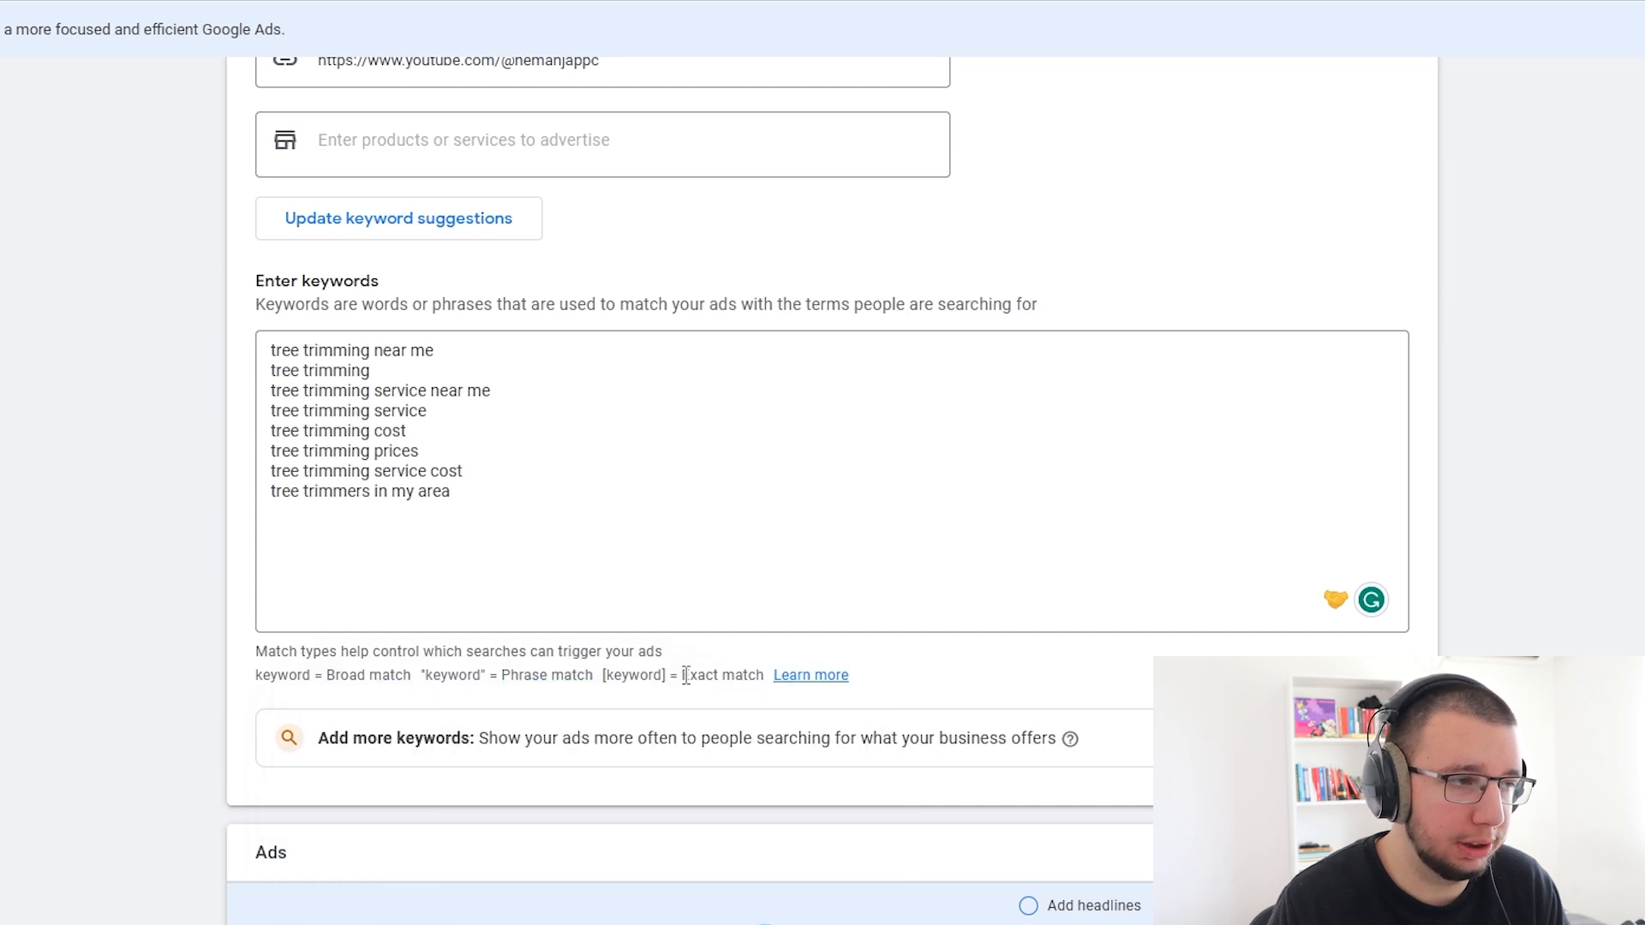
# - Cut all tree trimming keywords from the ad group and paste them over the first word list in Keyword Match Type Tool
pyautogui.click(324, 490)
pyautogui.hotkey('ctrl', 'a')
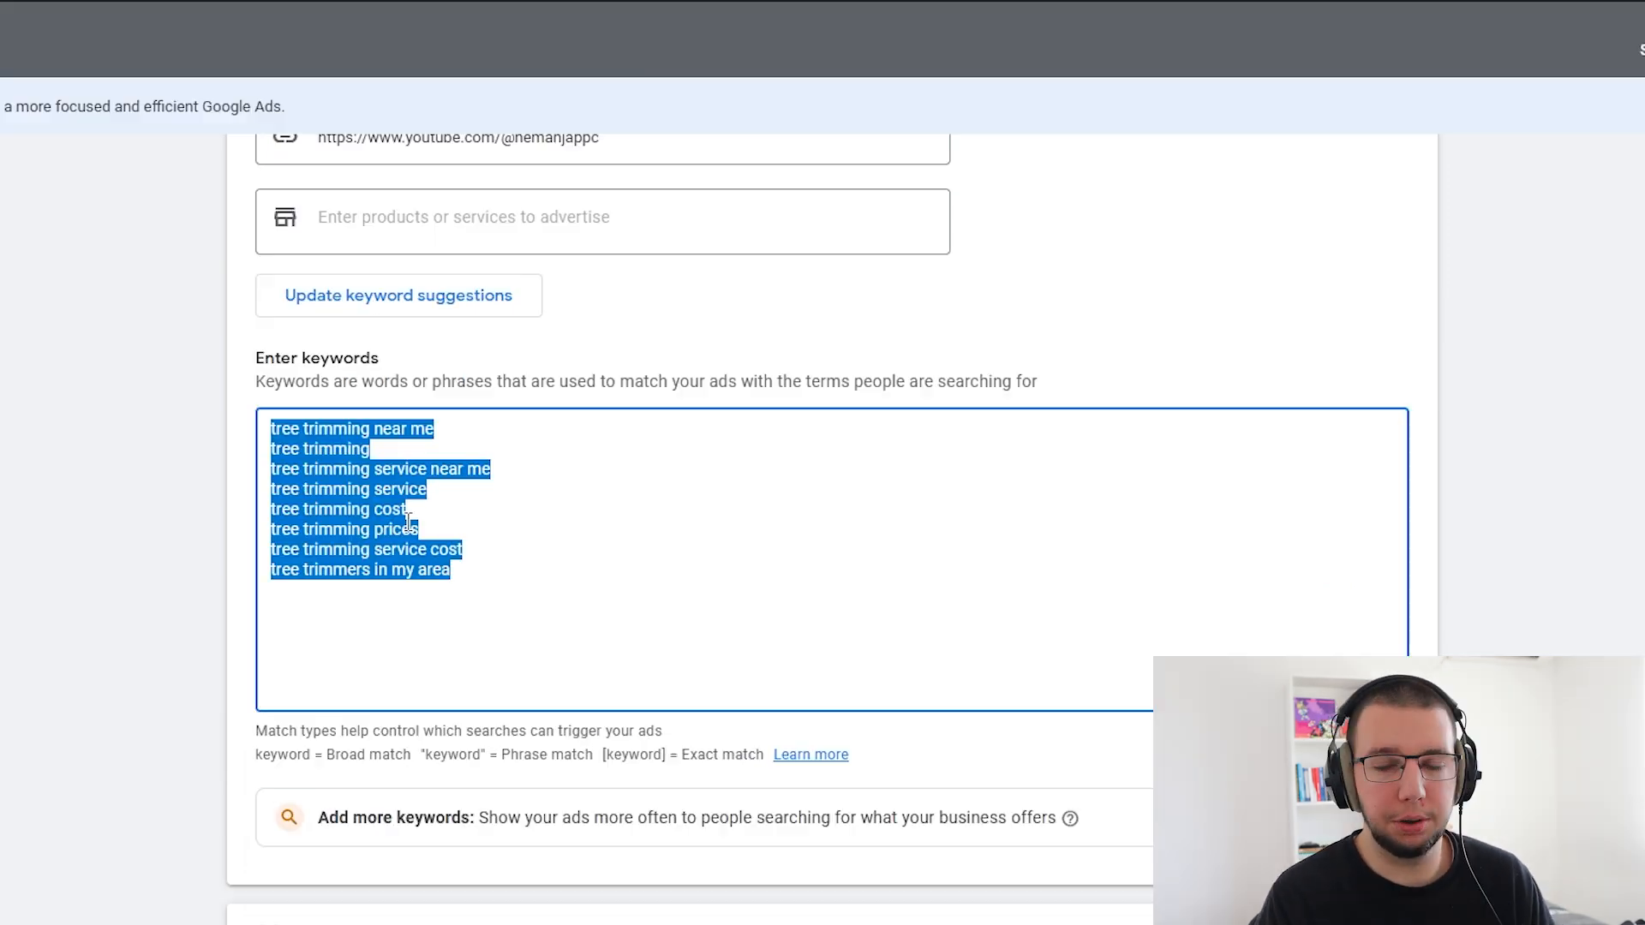
pyautogui.hotkey('ctrl', 'x')
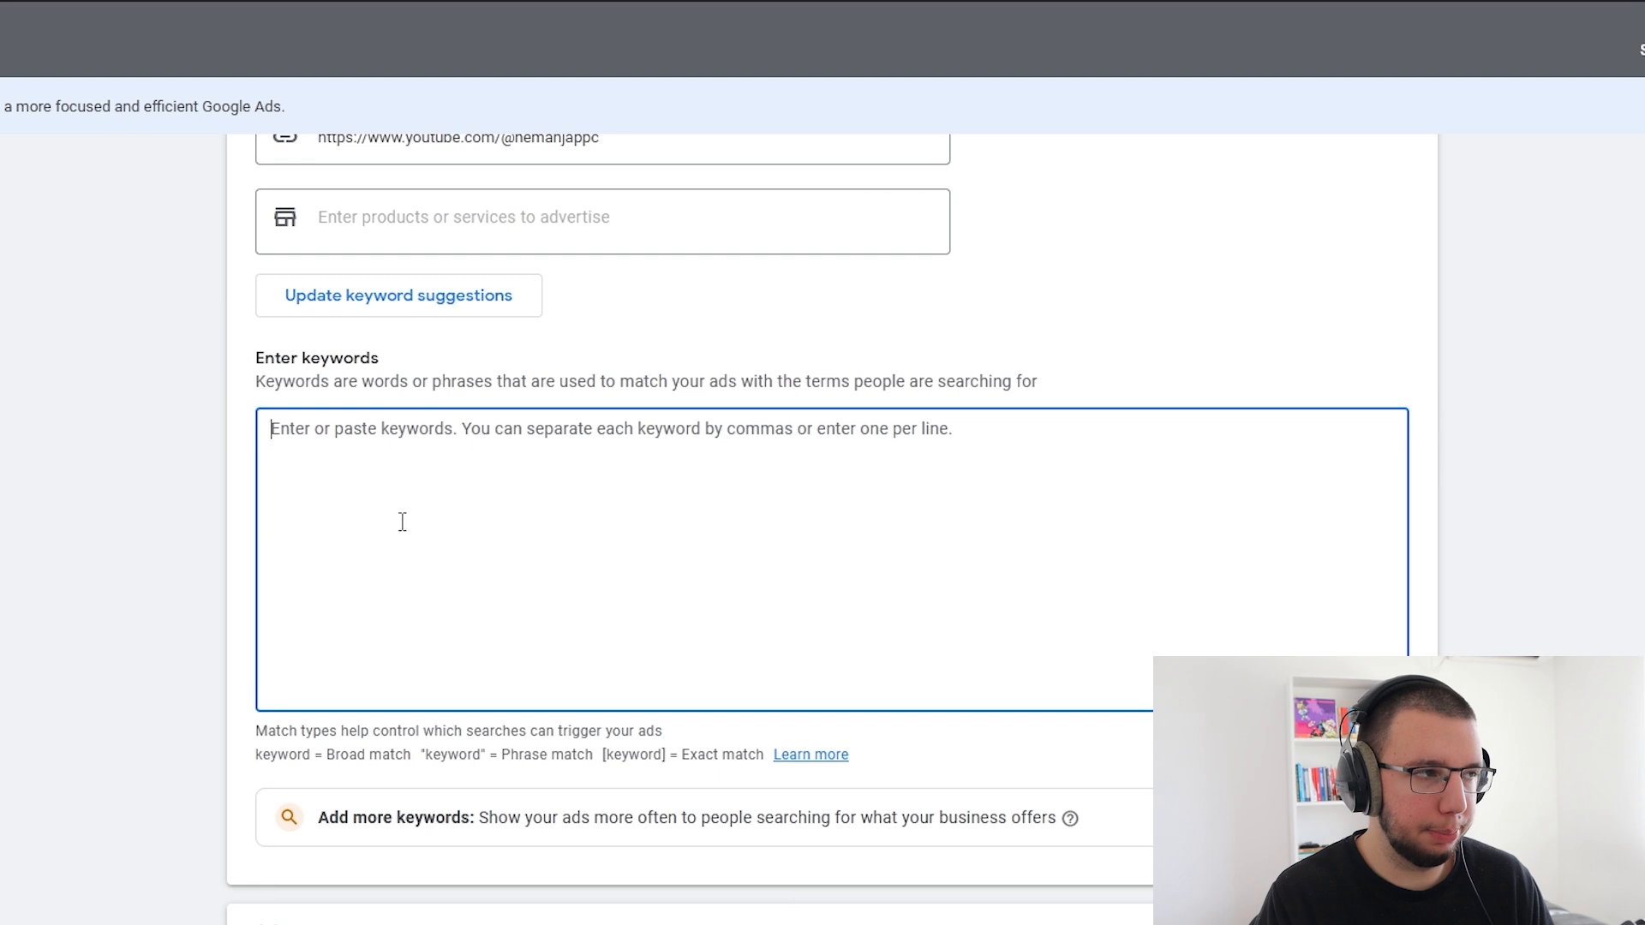
pyautogui.click(161, 467)
pyautogui.doubleClick(260, 382)
pyautogui.click(1089, 369)
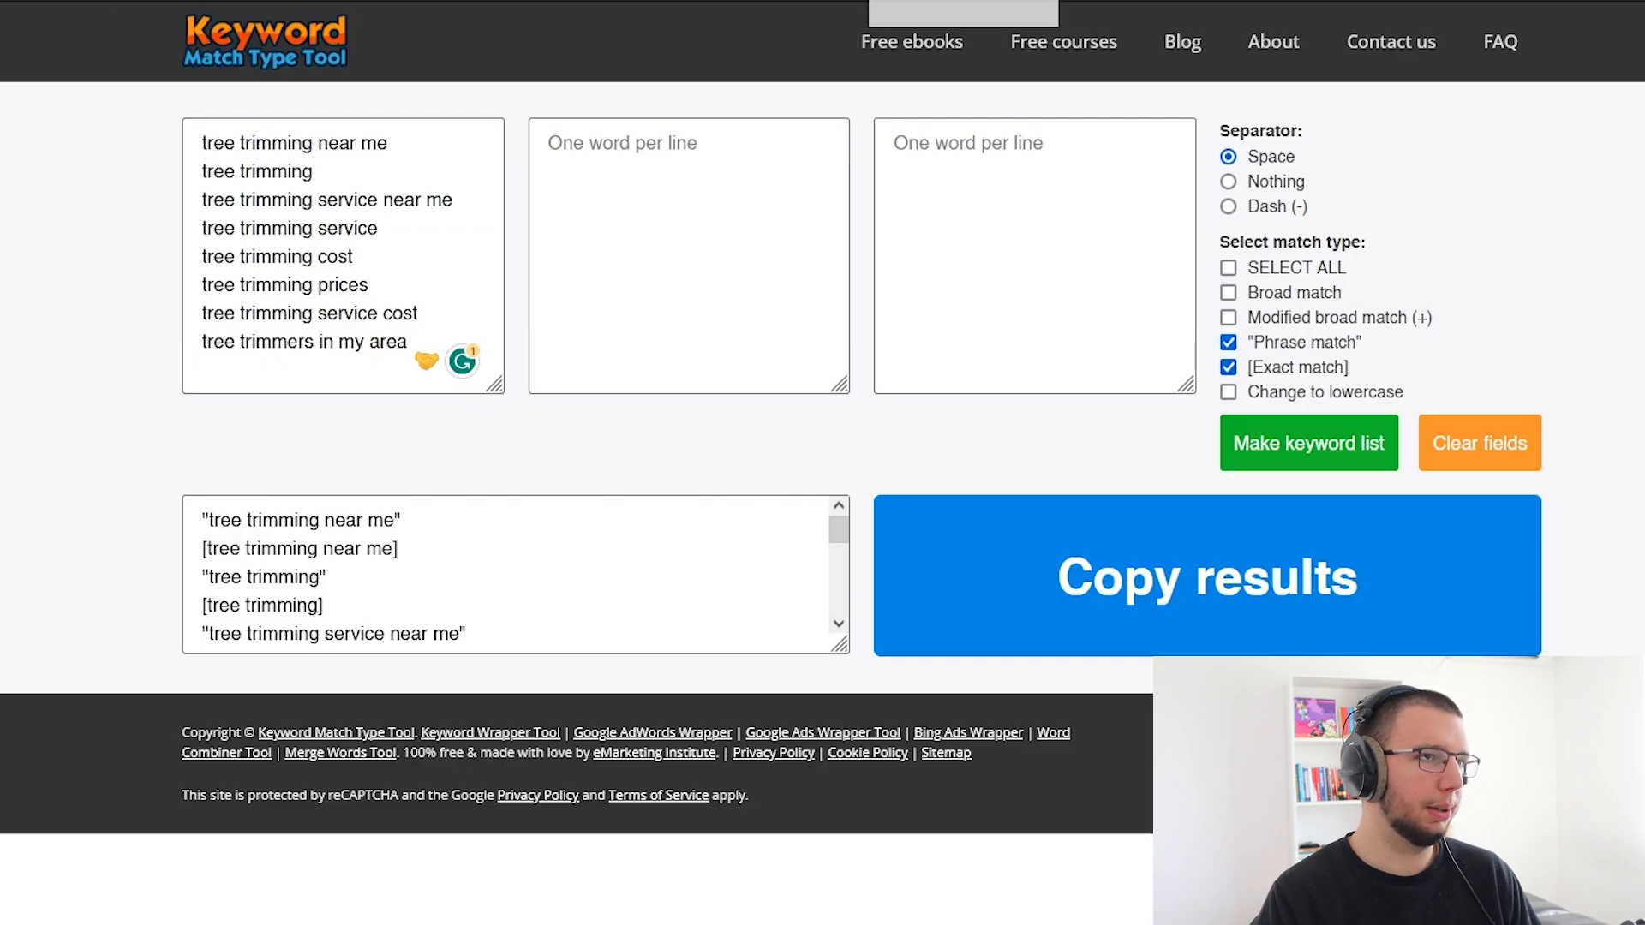
pyautogui.click(268, 256)
pyautogui.hotkey('ctrl', 'a')
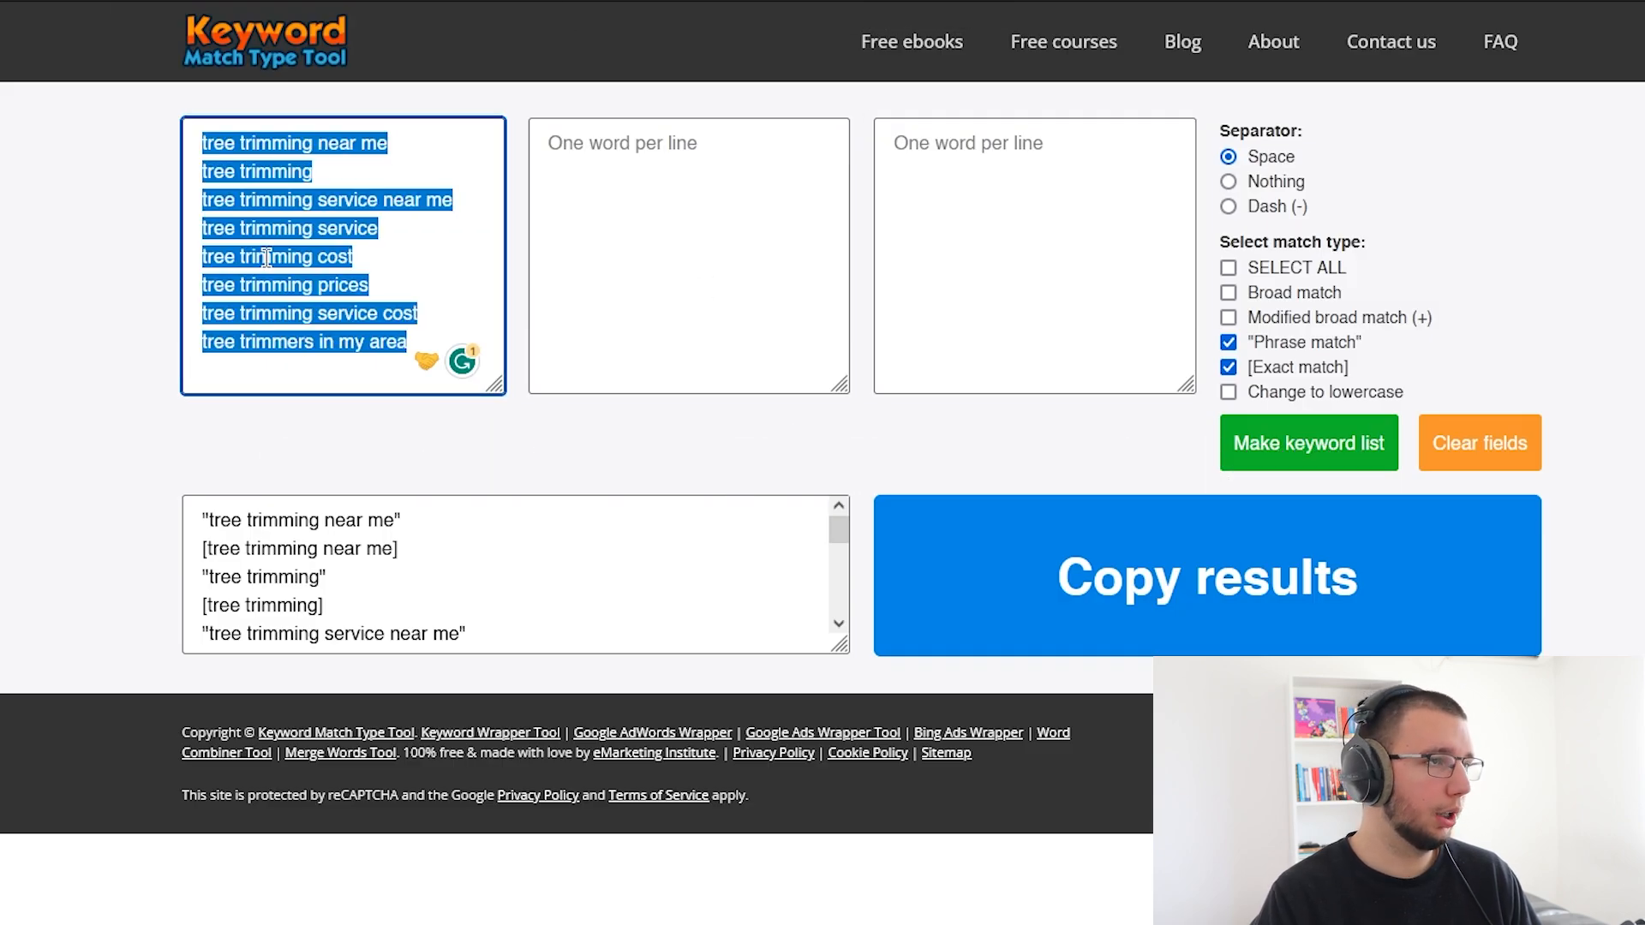
pyautogui.hotkey('ctrl', 'v')
pyautogui.moveTo(205, 139); pyautogui.dragTo(380, 342)
pyautogui.click(380, 342)
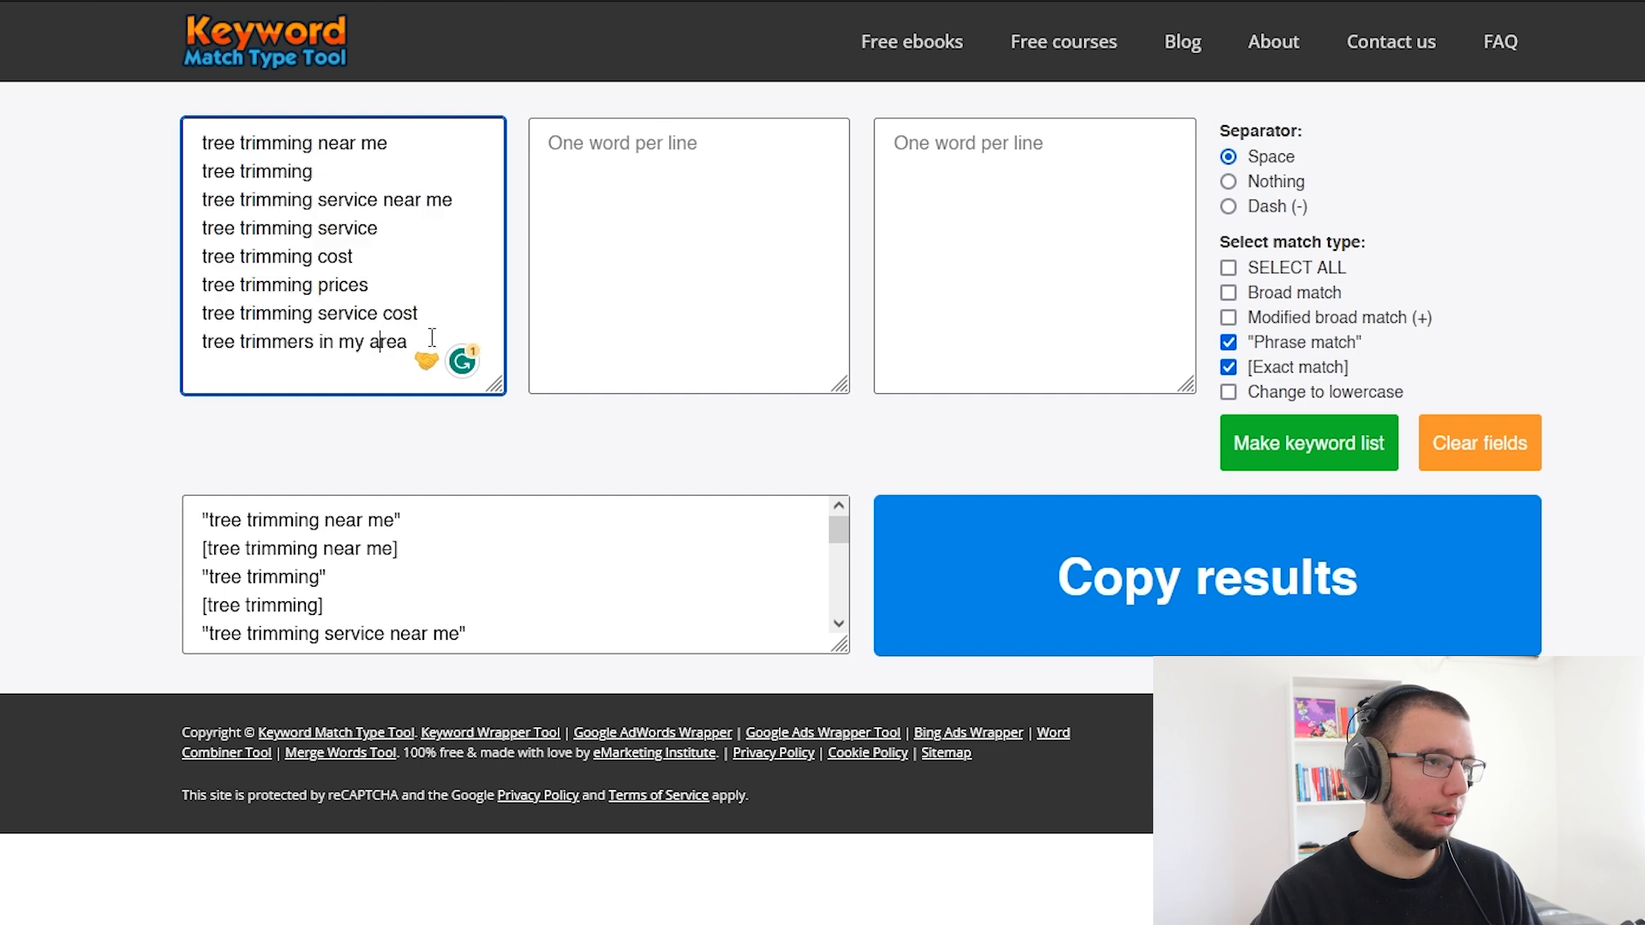
# - Generate the keyword list with phrase match and exact match as the match types
pyautogui.tripleClick(1232, 240)
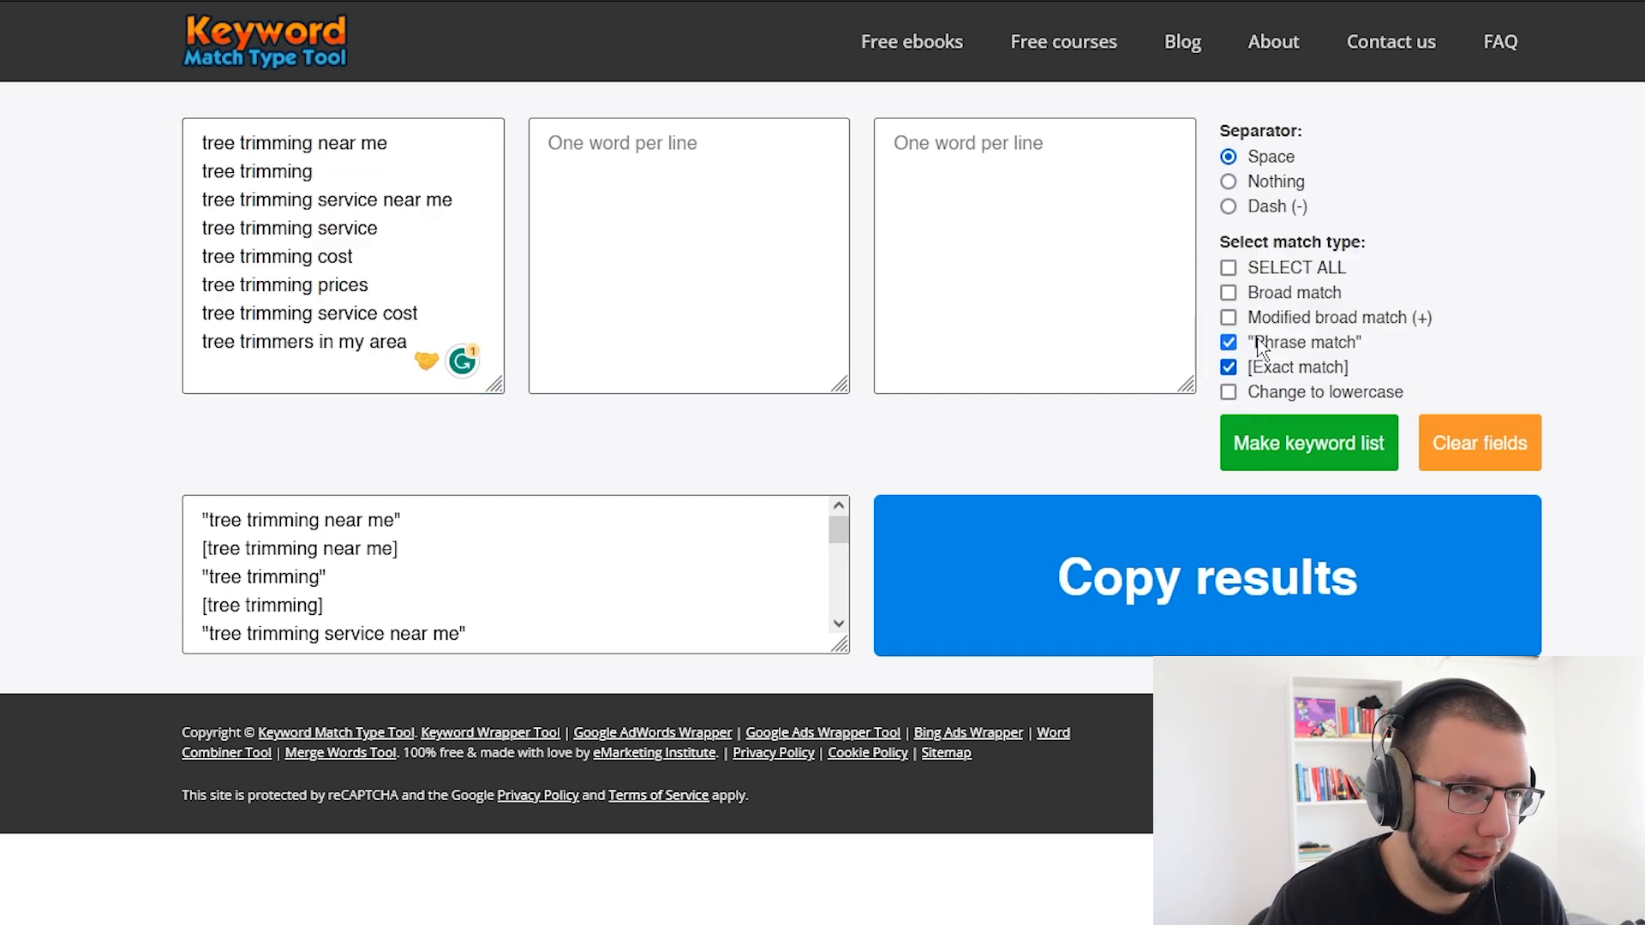
pyautogui.click(1305, 458)
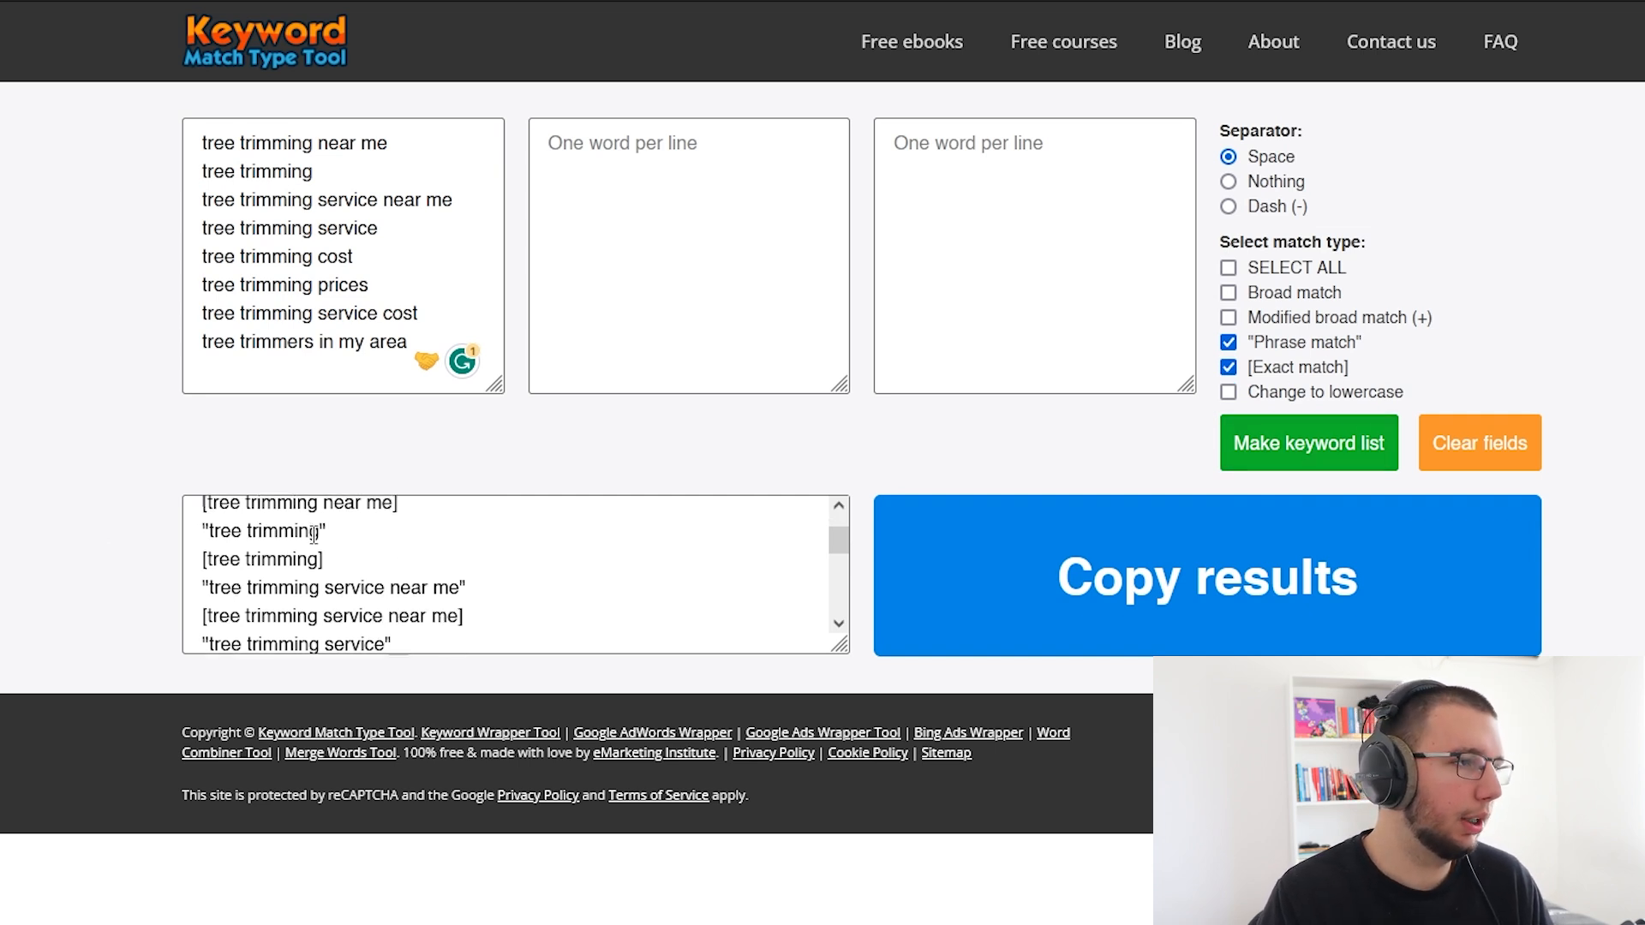
pyautogui.scroll(-4, 314, 535)
pyautogui.scroll(4, 353, 536)
# - Copy the complete generated phrase and exact match list into the ad group's keyword box in Google Ads
pyautogui.click(488, 564)
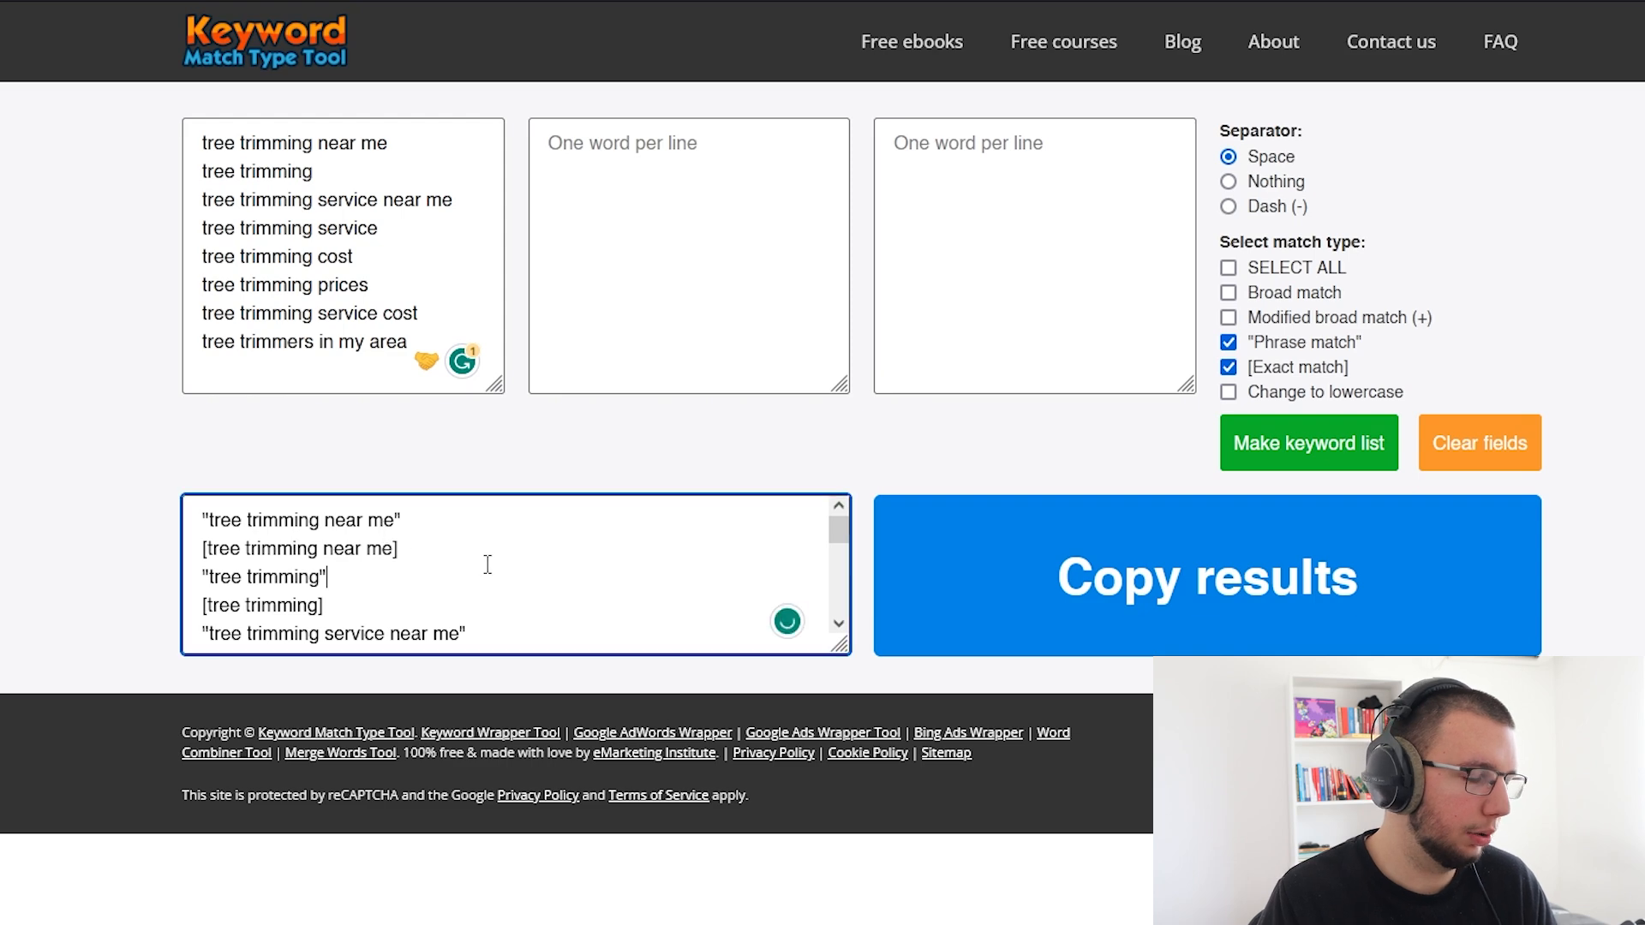
pyautogui.hotkey('ctrl', 'a')
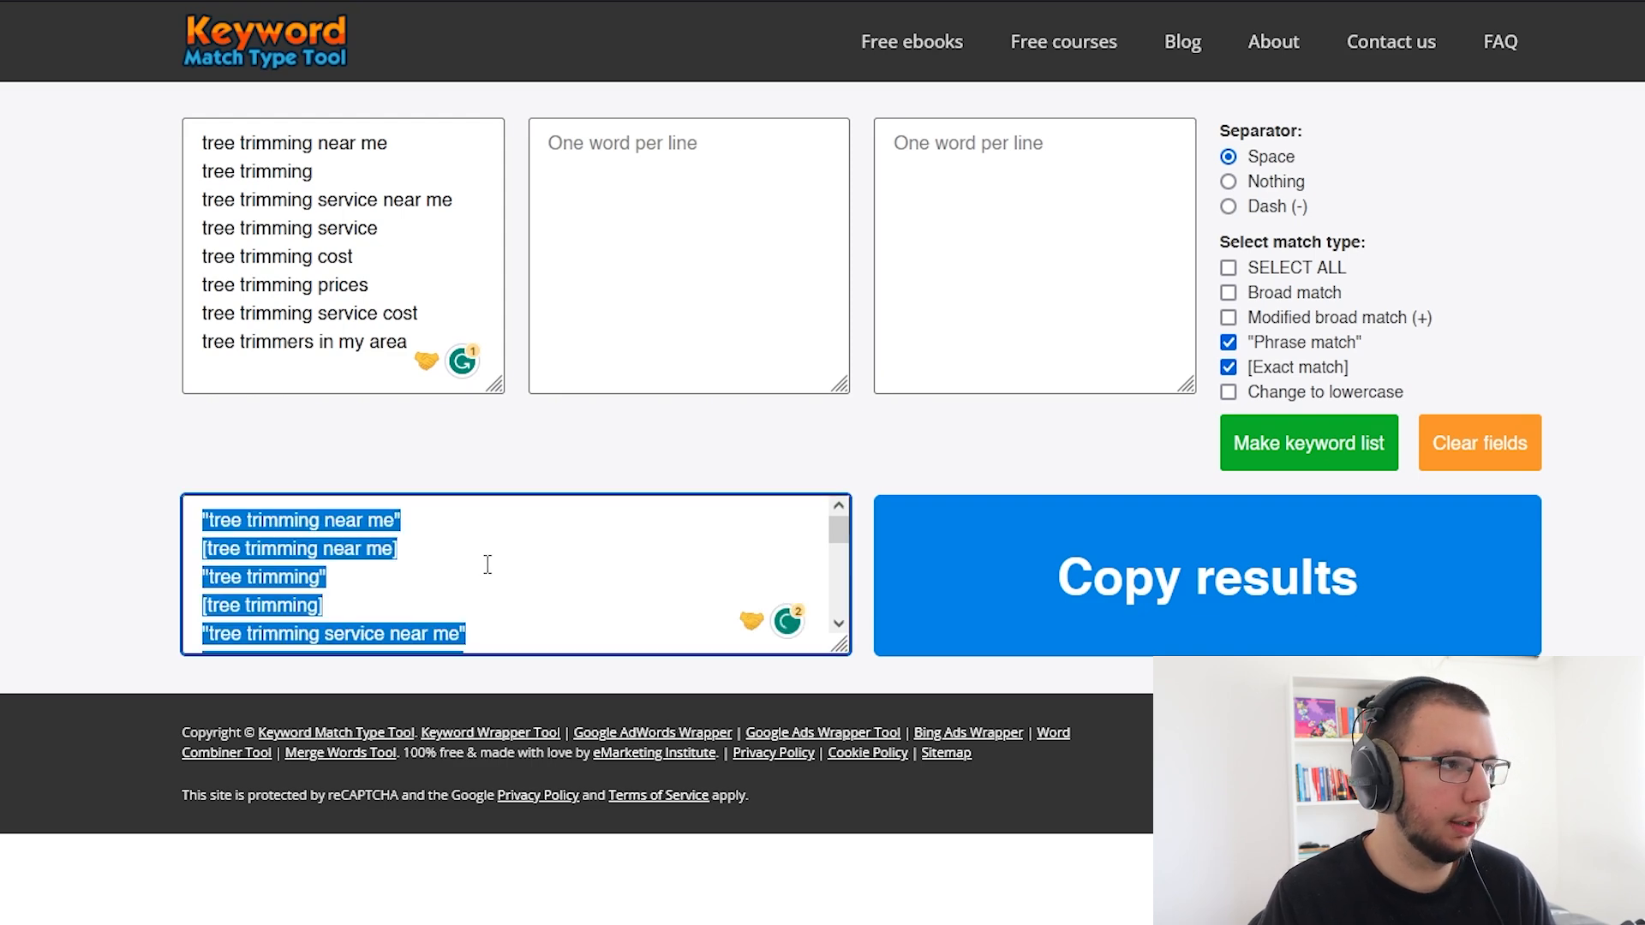
pyautogui.click(934, 1)
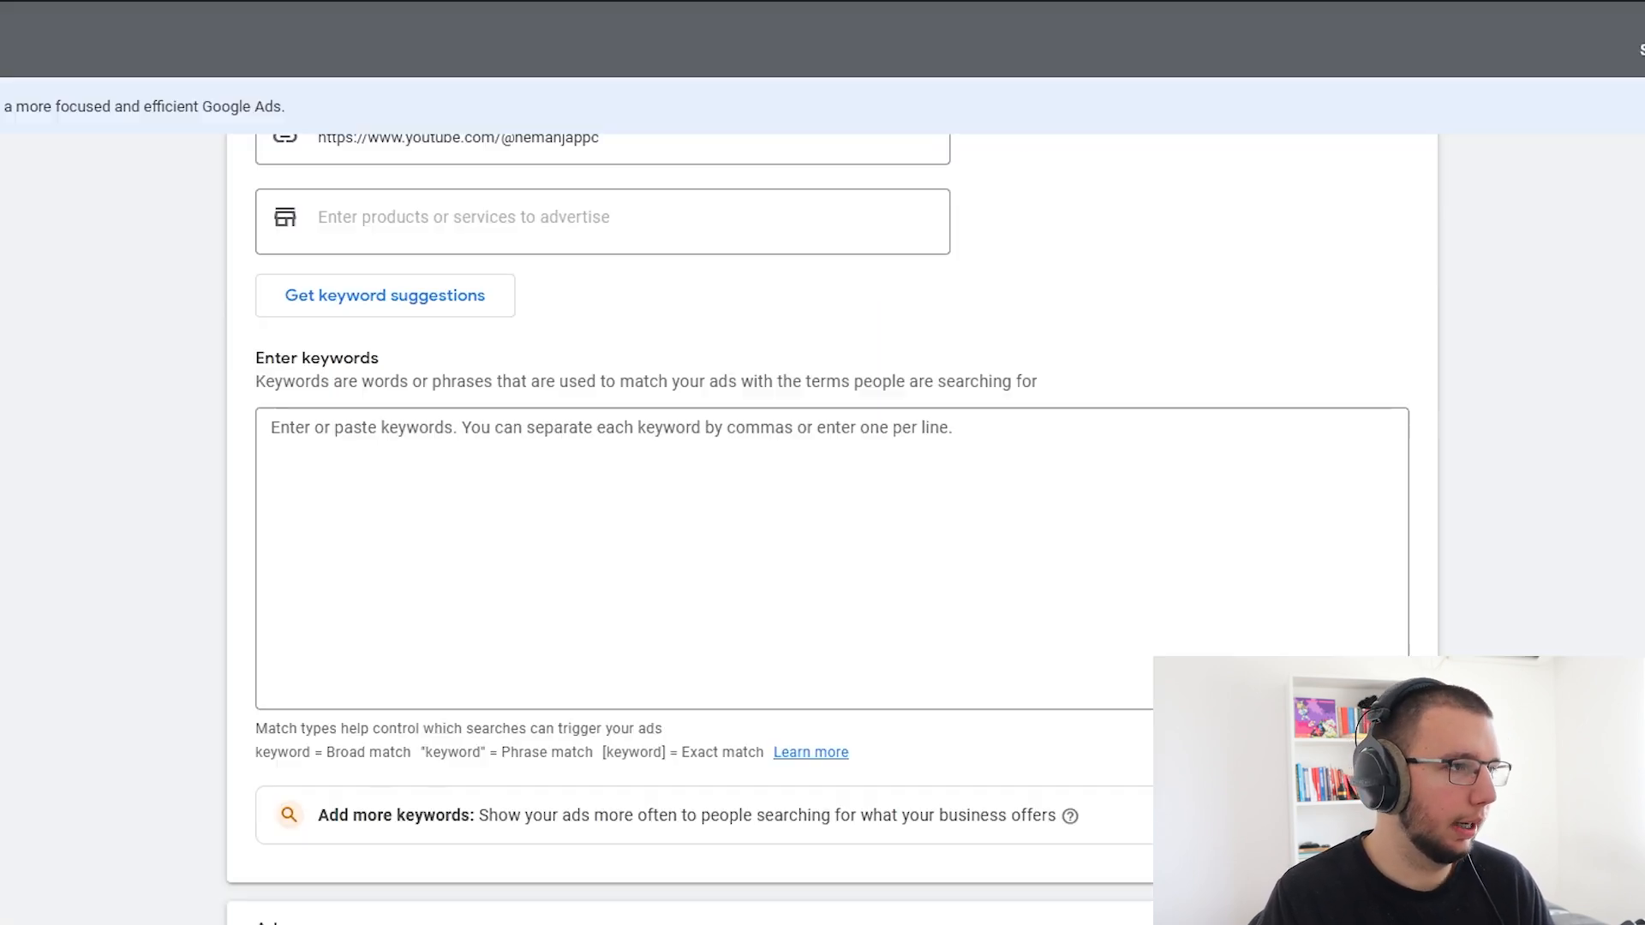
pyautogui.click(488, 512)
pyautogui.hotkey('ctrl', 'v')
pyautogui.click(23, 484)
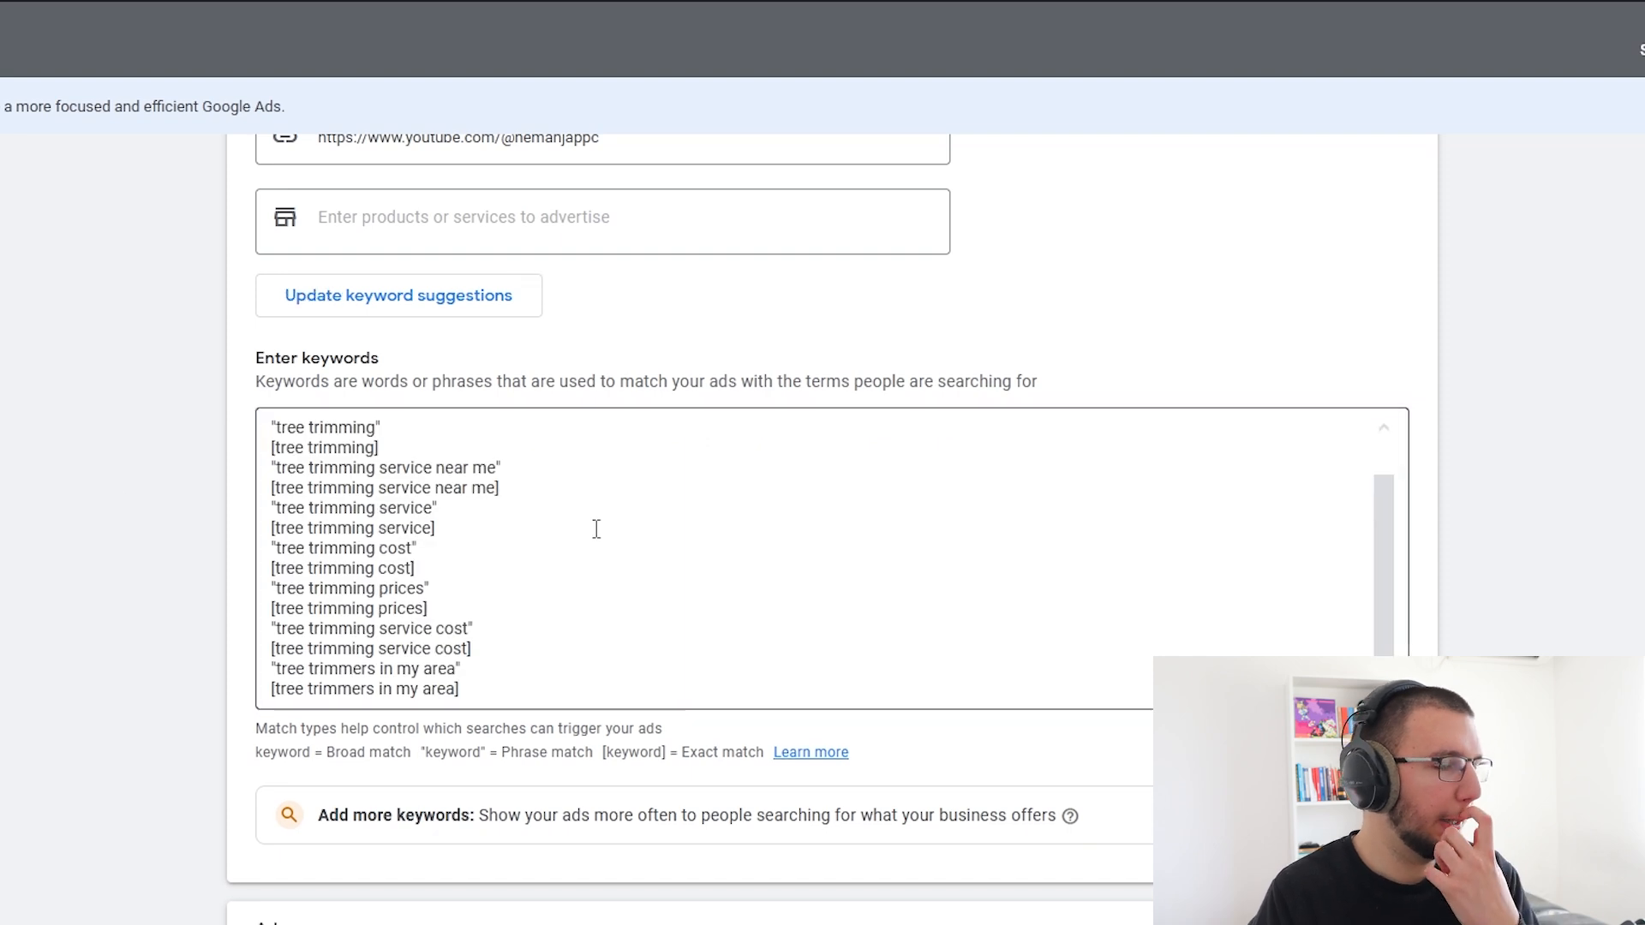
pyautogui.scroll(-2, 480, 514)
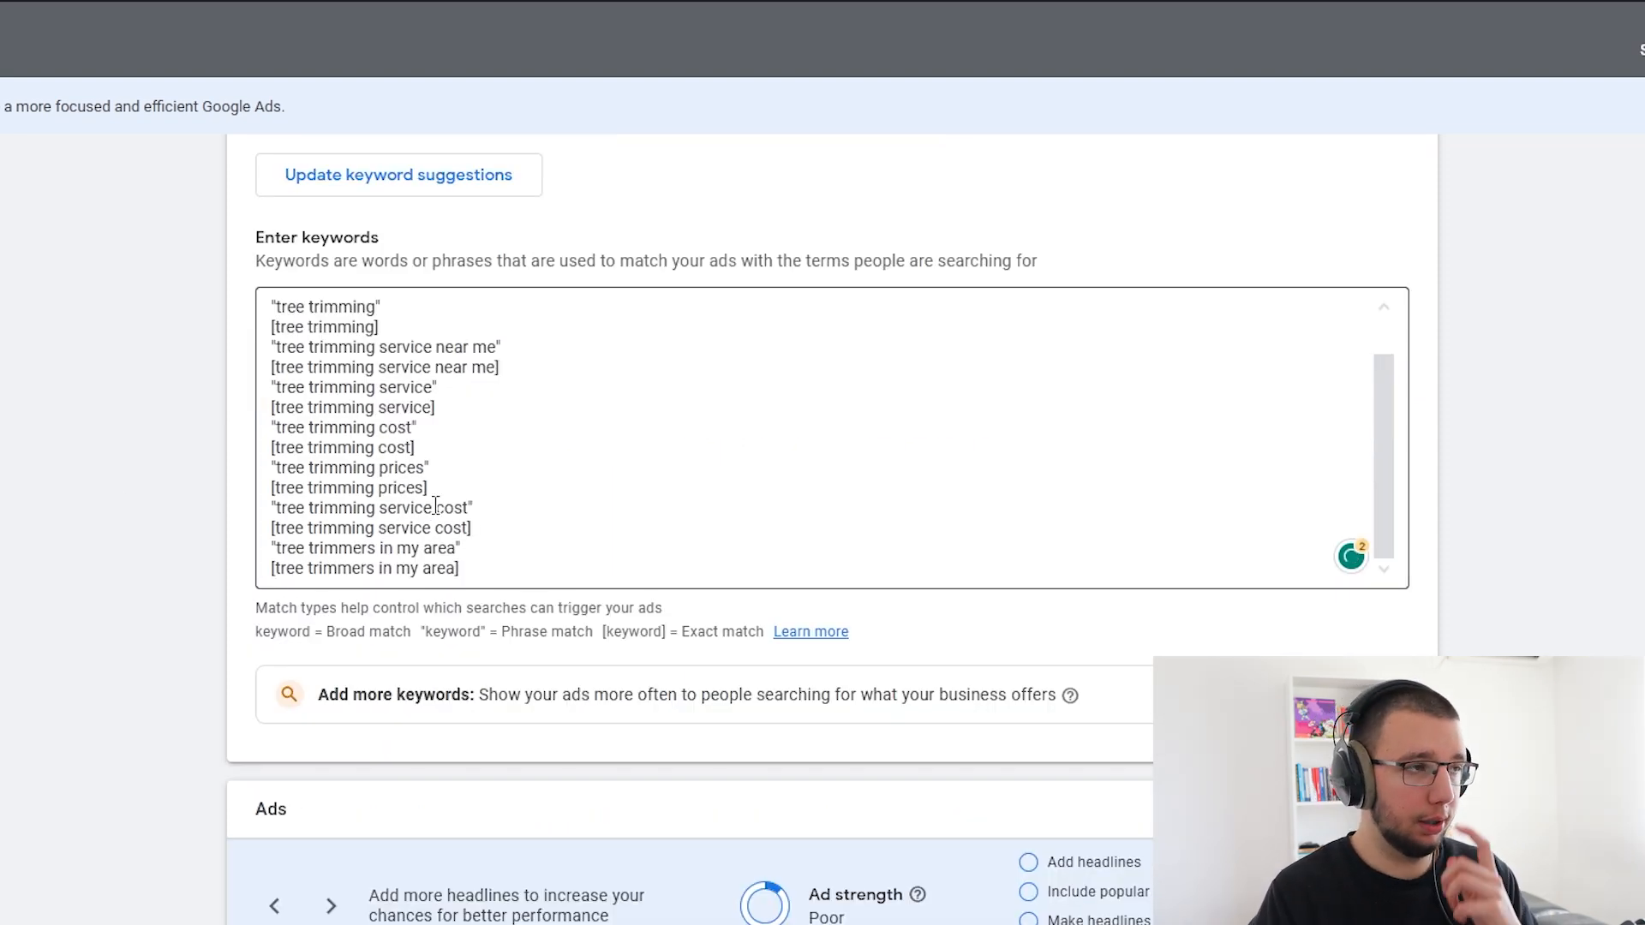
pyautogui.scroll(3, 594, 422)
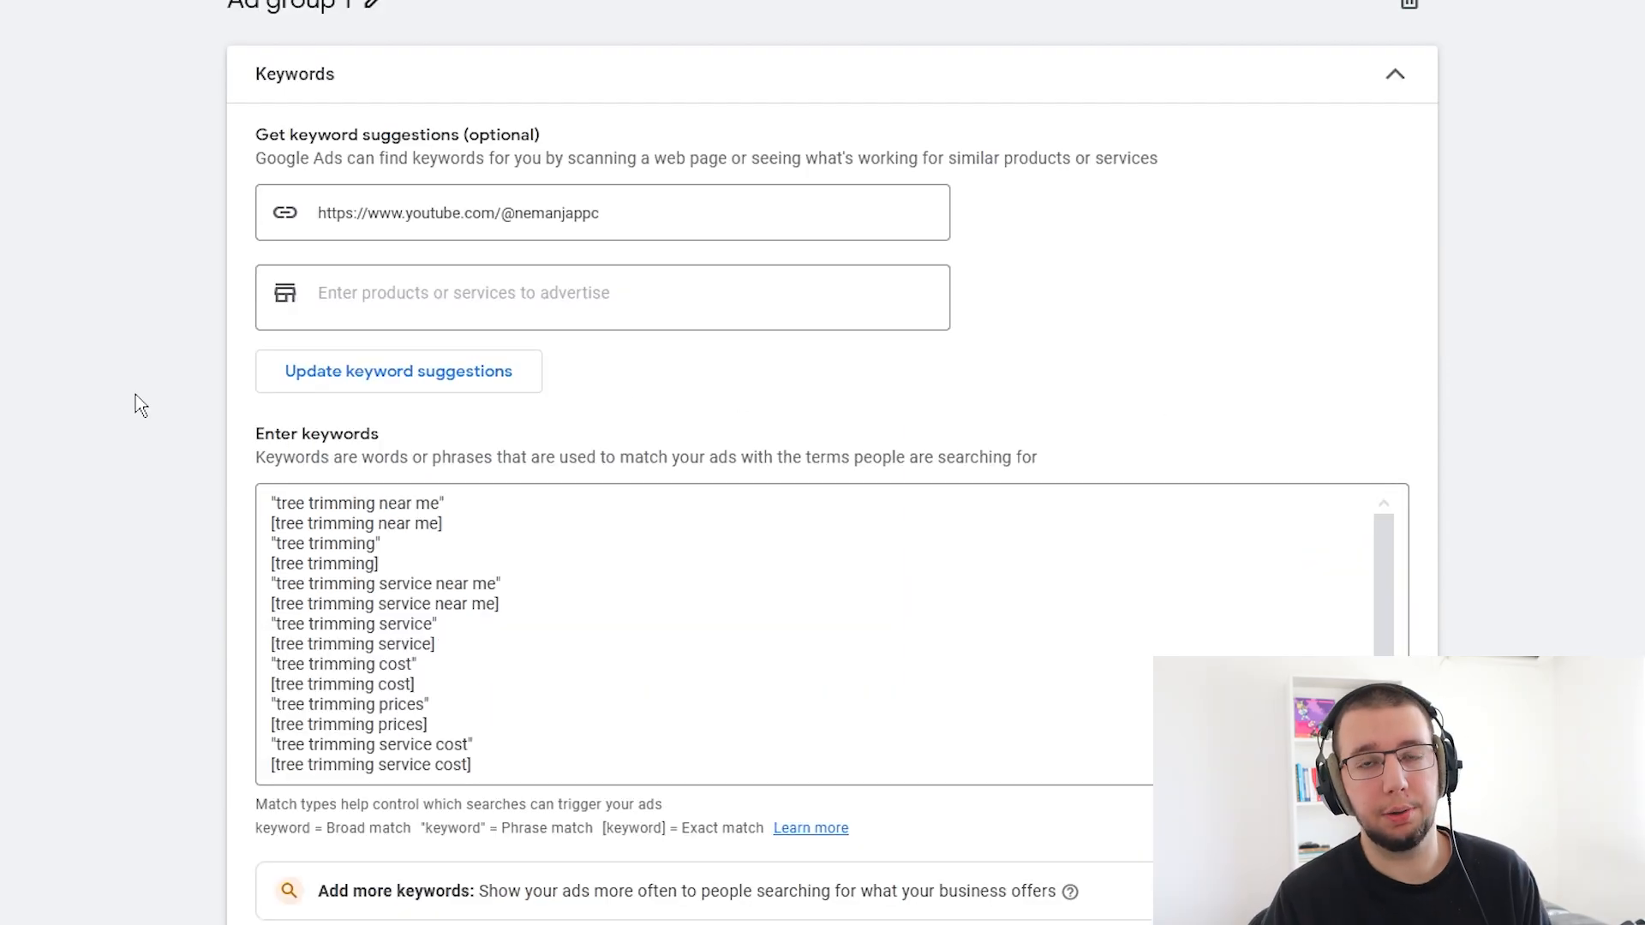
# - Review the final URL set for the ad in the Ads section
pyautogui.scroll(-10, 214, 360)
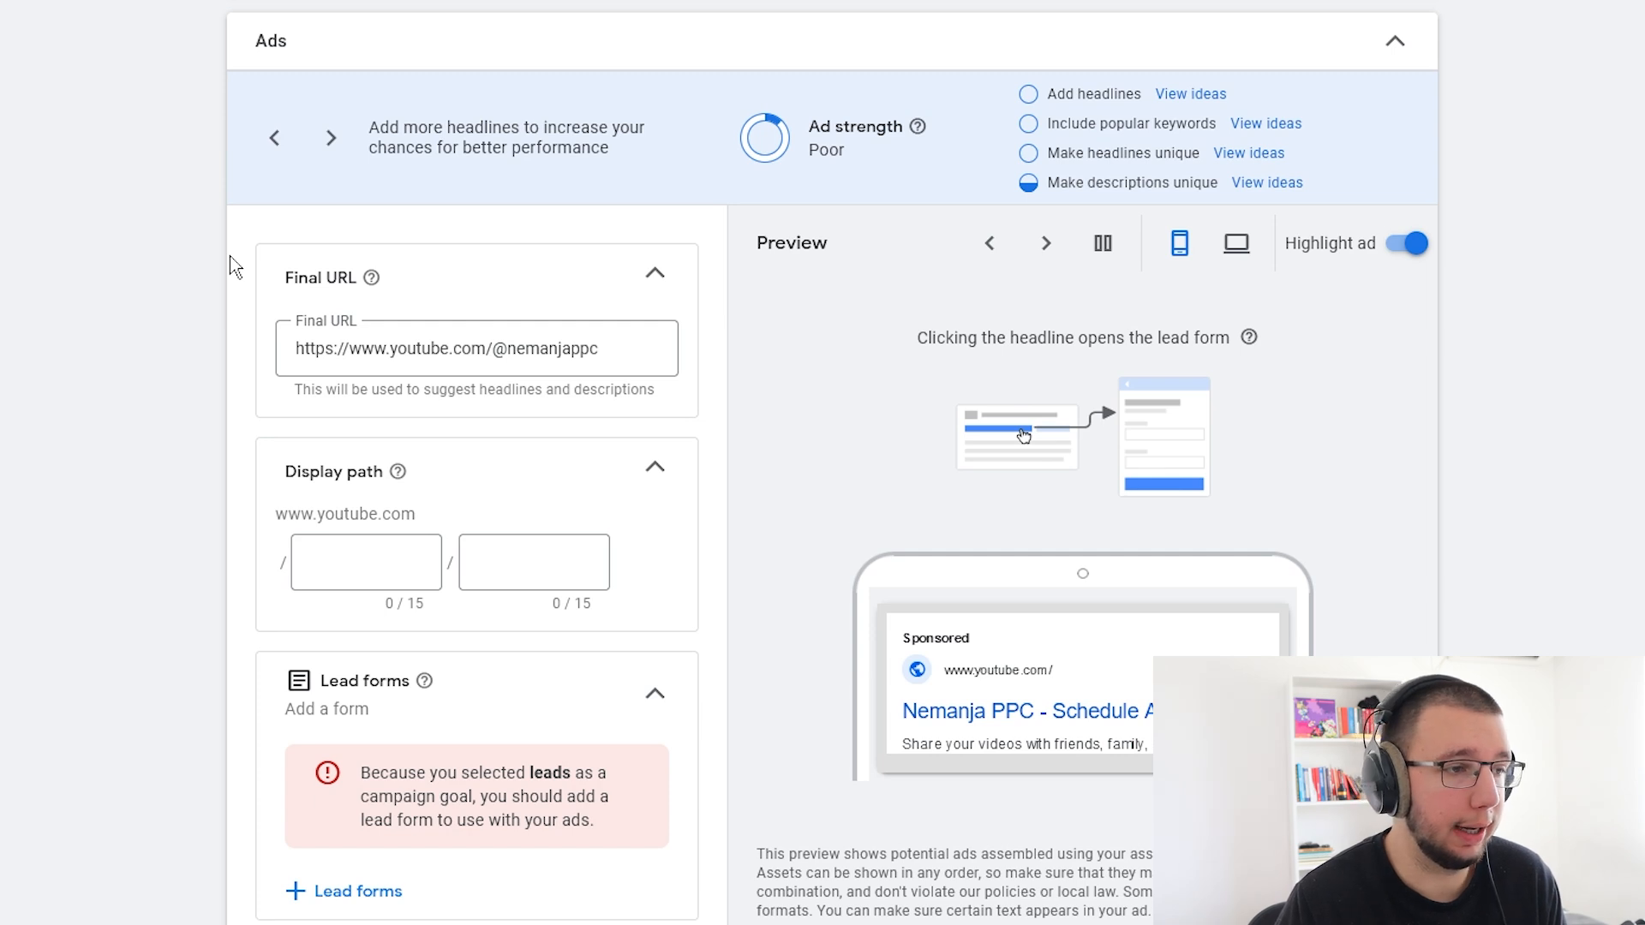
pyautogui.tripleClick(316, 348)
pyautogui.moveTo(315, 348); pyautogui.dragTo(559, 349)
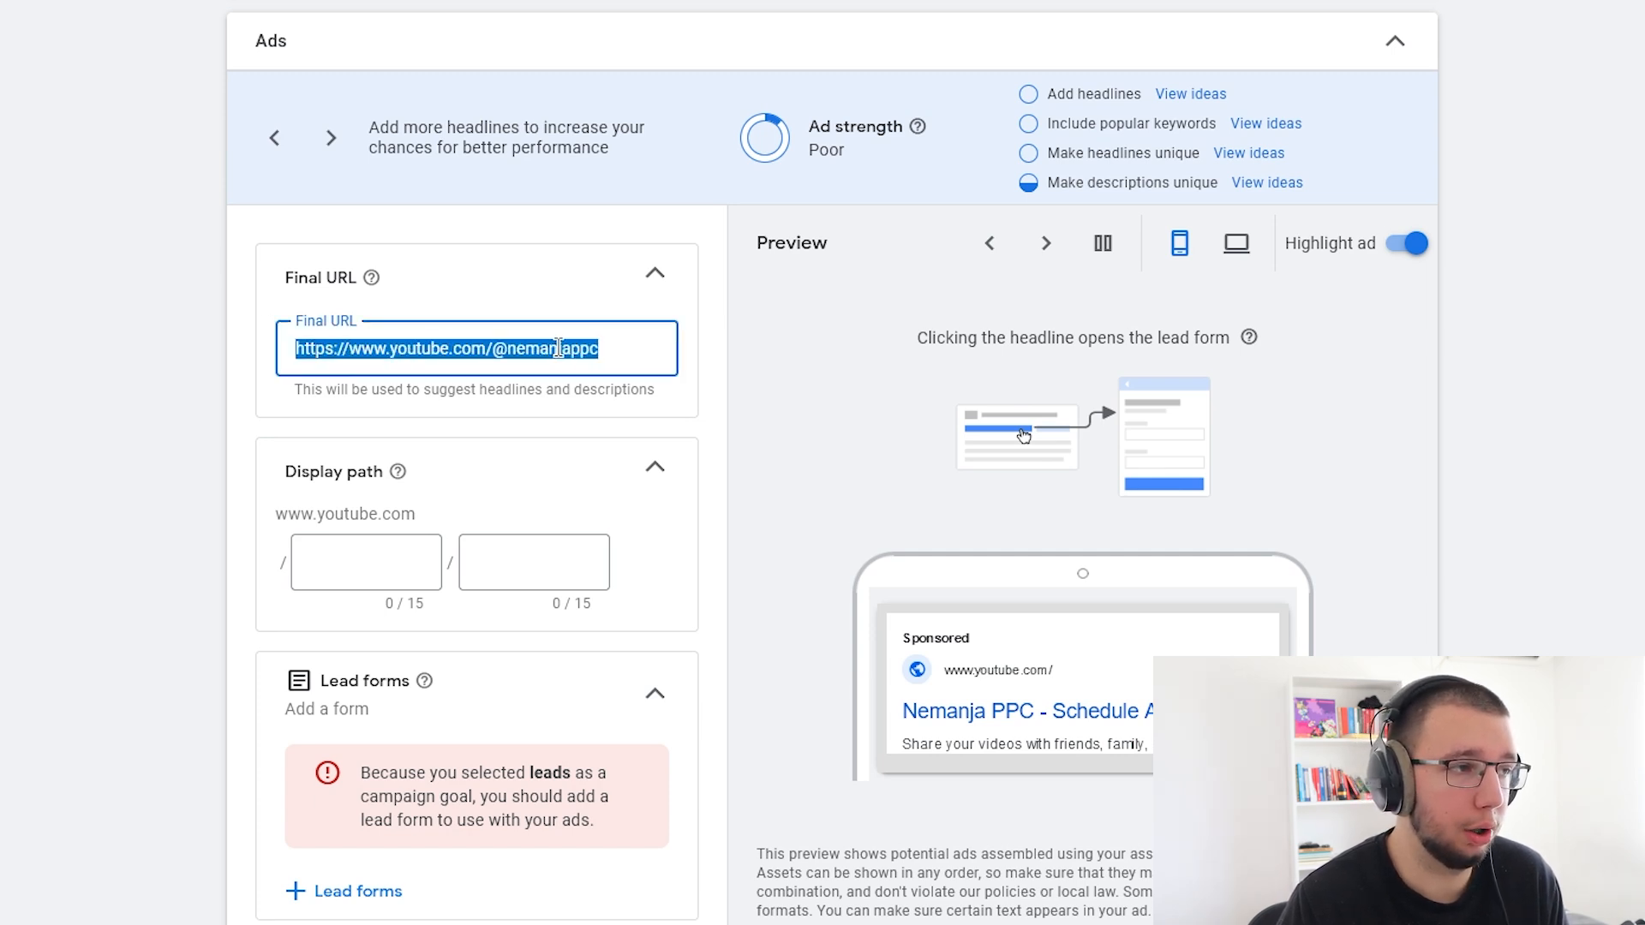
pyautogui.click(559, 349)
pyautogui.tripleClick(559, 349)
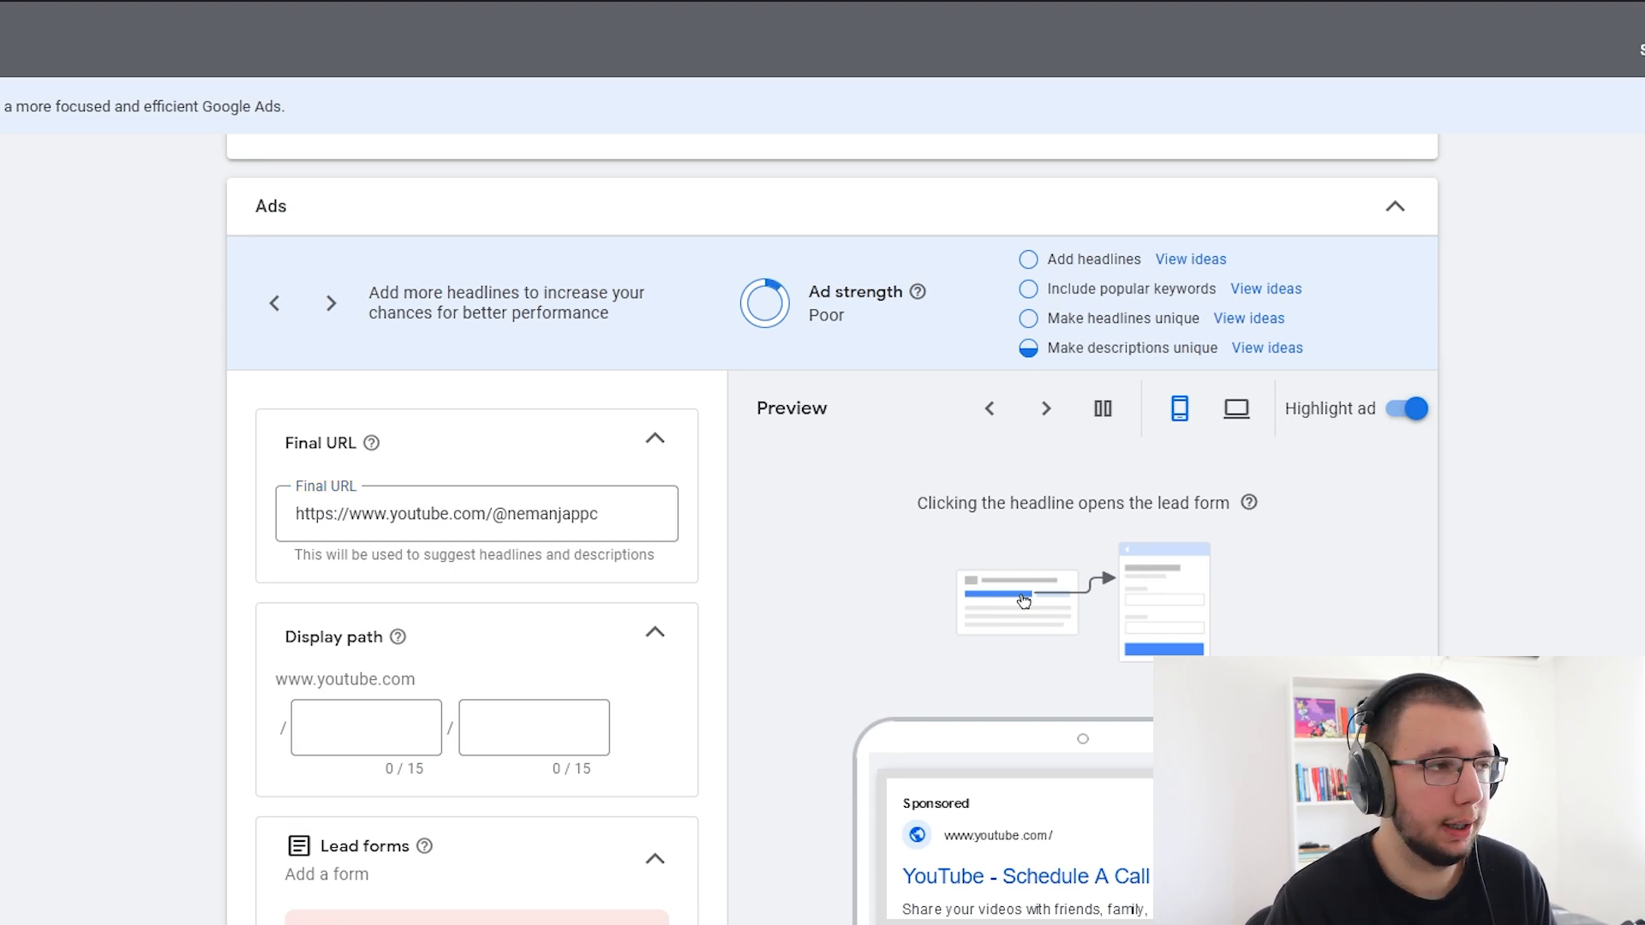
pyautogui.moveTo(300, 513); pyautogui.dragTo(599, 513)
pyautogui.click(524, 513)
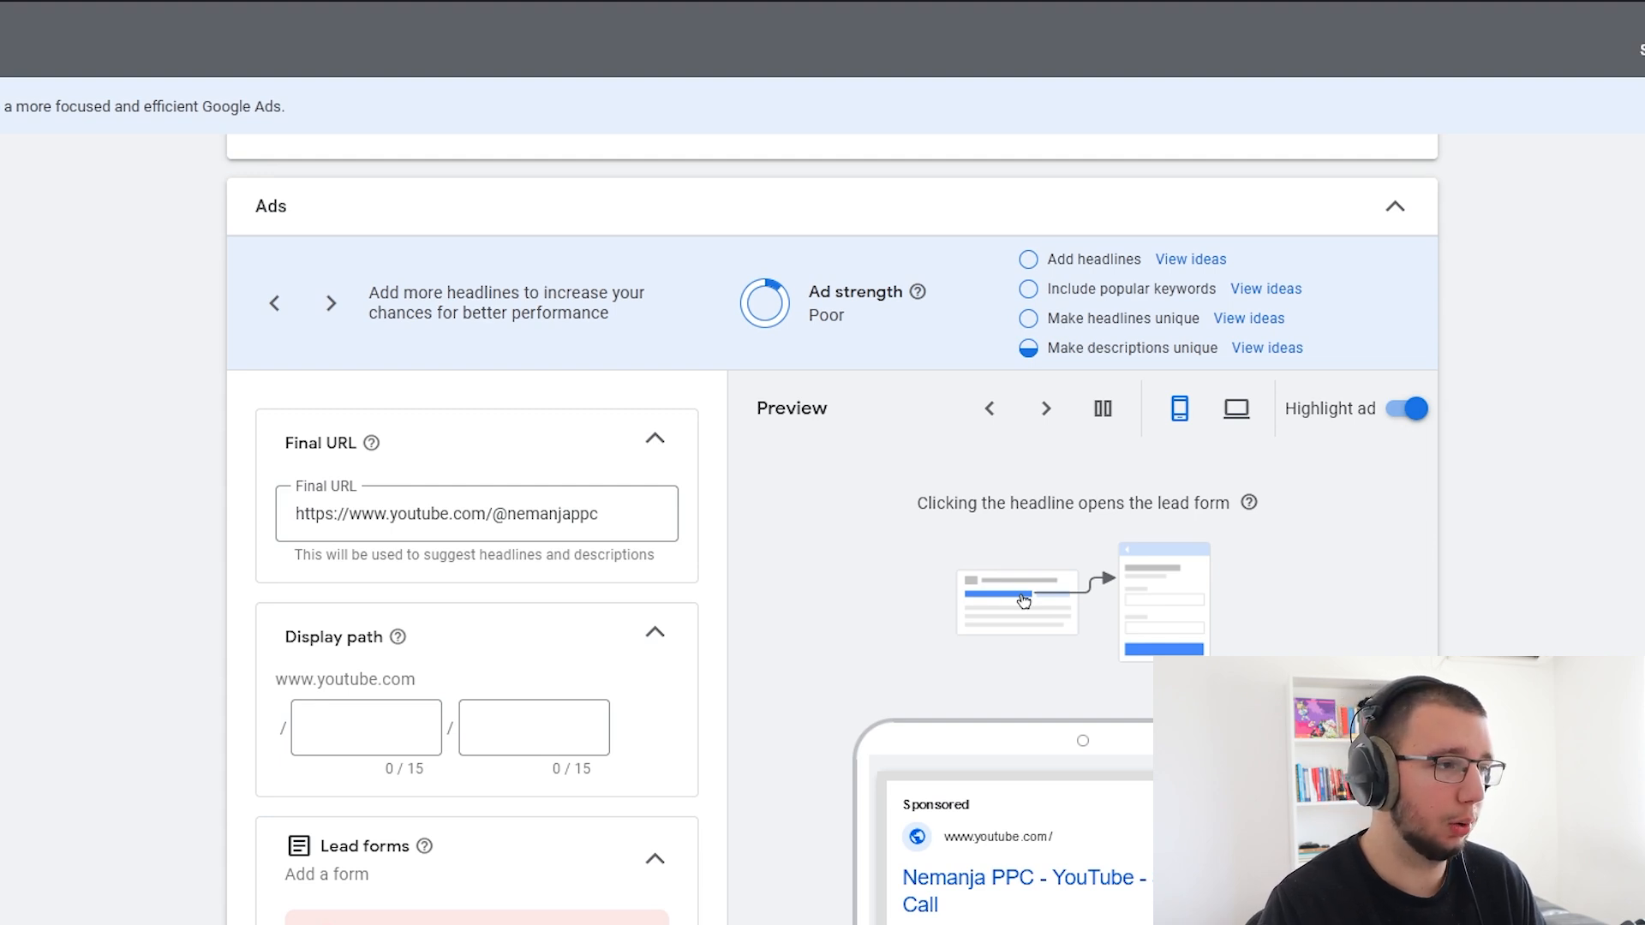
pyautogui.doubleClick(309, 512)
pyautogui.doubleClick(597, 513)
pyautogui.moveTo(309, 513)
pyautogui.mouseDown()
pyautogui.moveTo(597, 513)
pyautogui.moveTo(316, 515)
pyautogui.mouseUp()
pyautogui.doubleClick(610, 514)
pyautogui.click(317, 516)
# - Set the ad's display path to "tree" in the first part and "trimming" in the second part
pyautogui.click(324, 724)
pyautogui.scroll(-3, 108, 716)
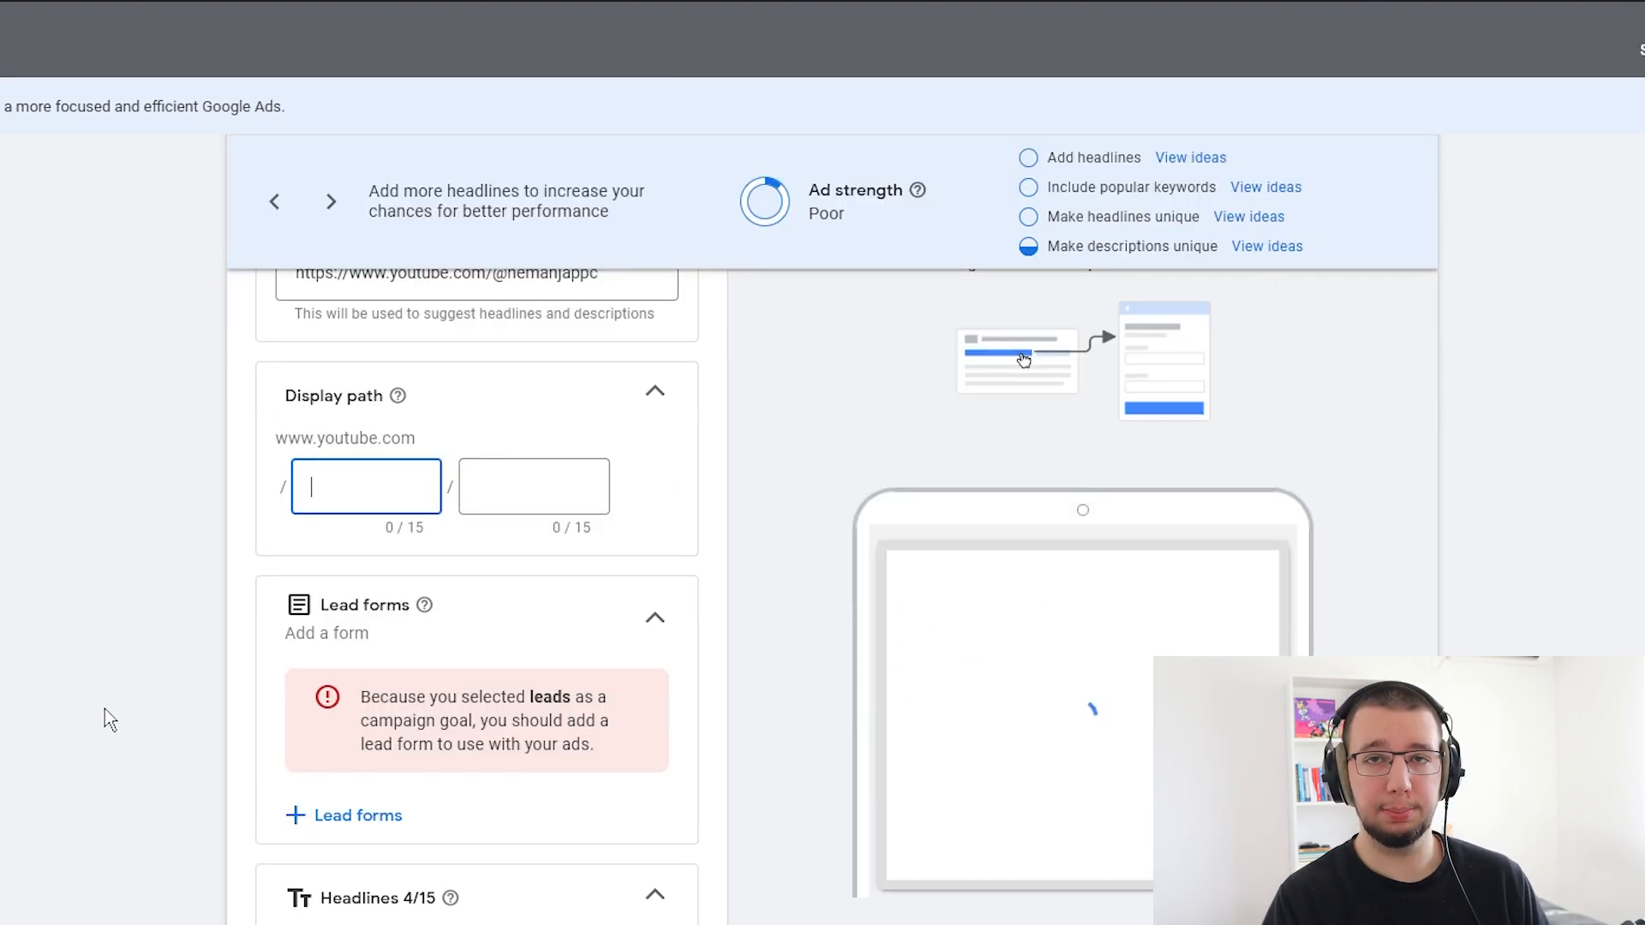
pyautogui.scroll(10, 132, 708)
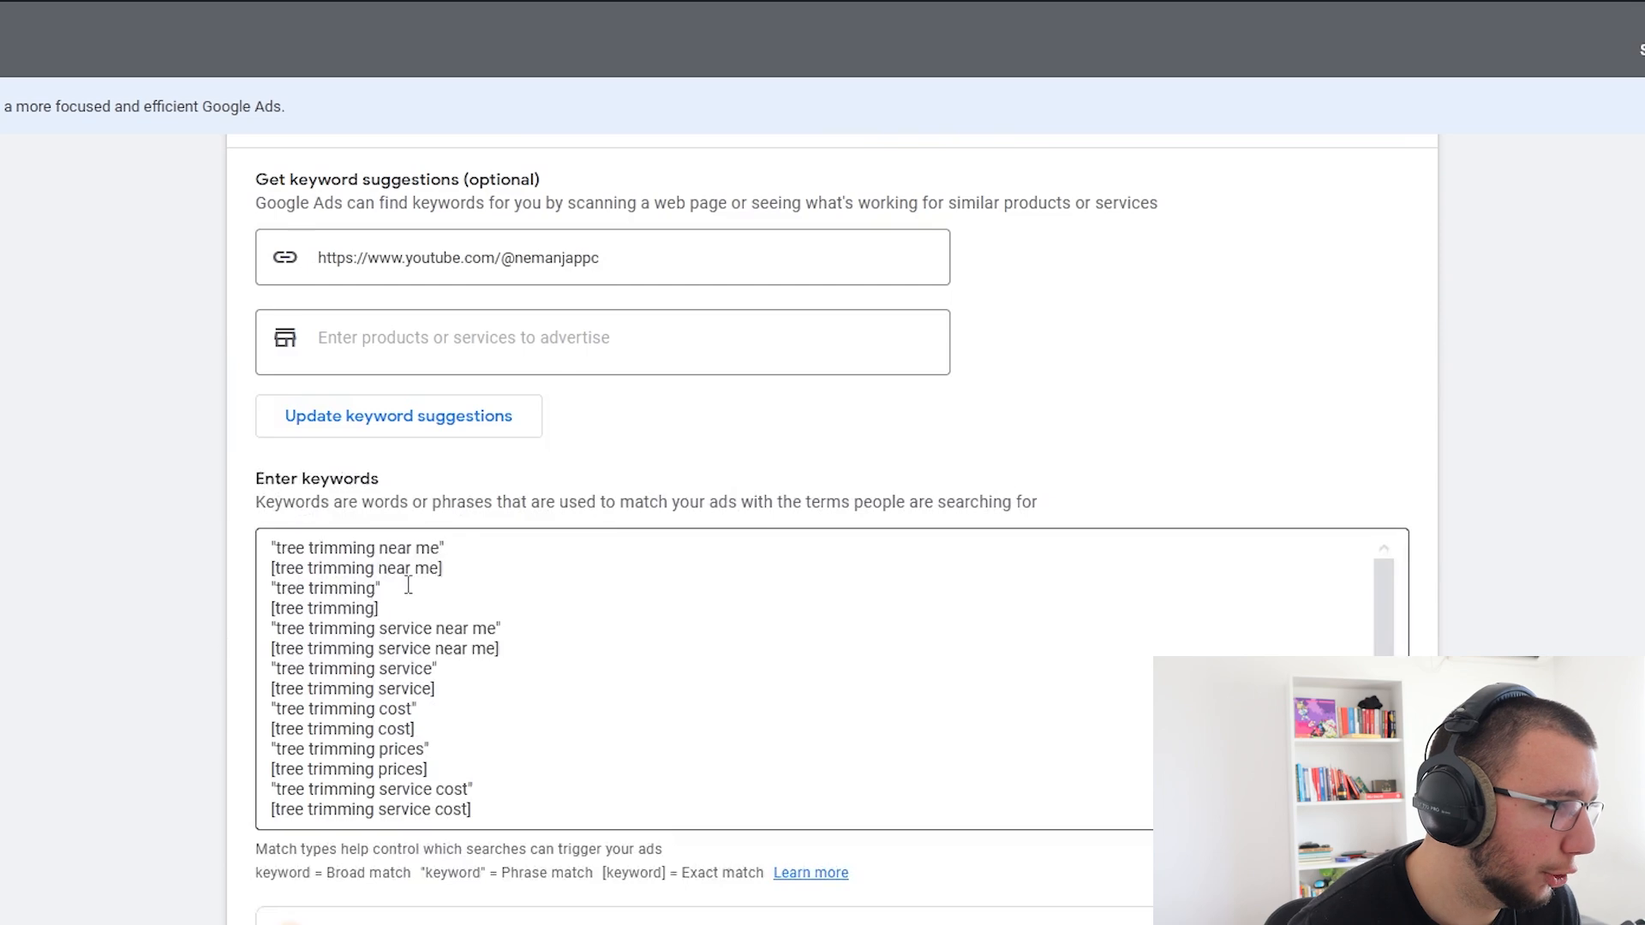
pyautogui.scroll(-10, 414, 594)
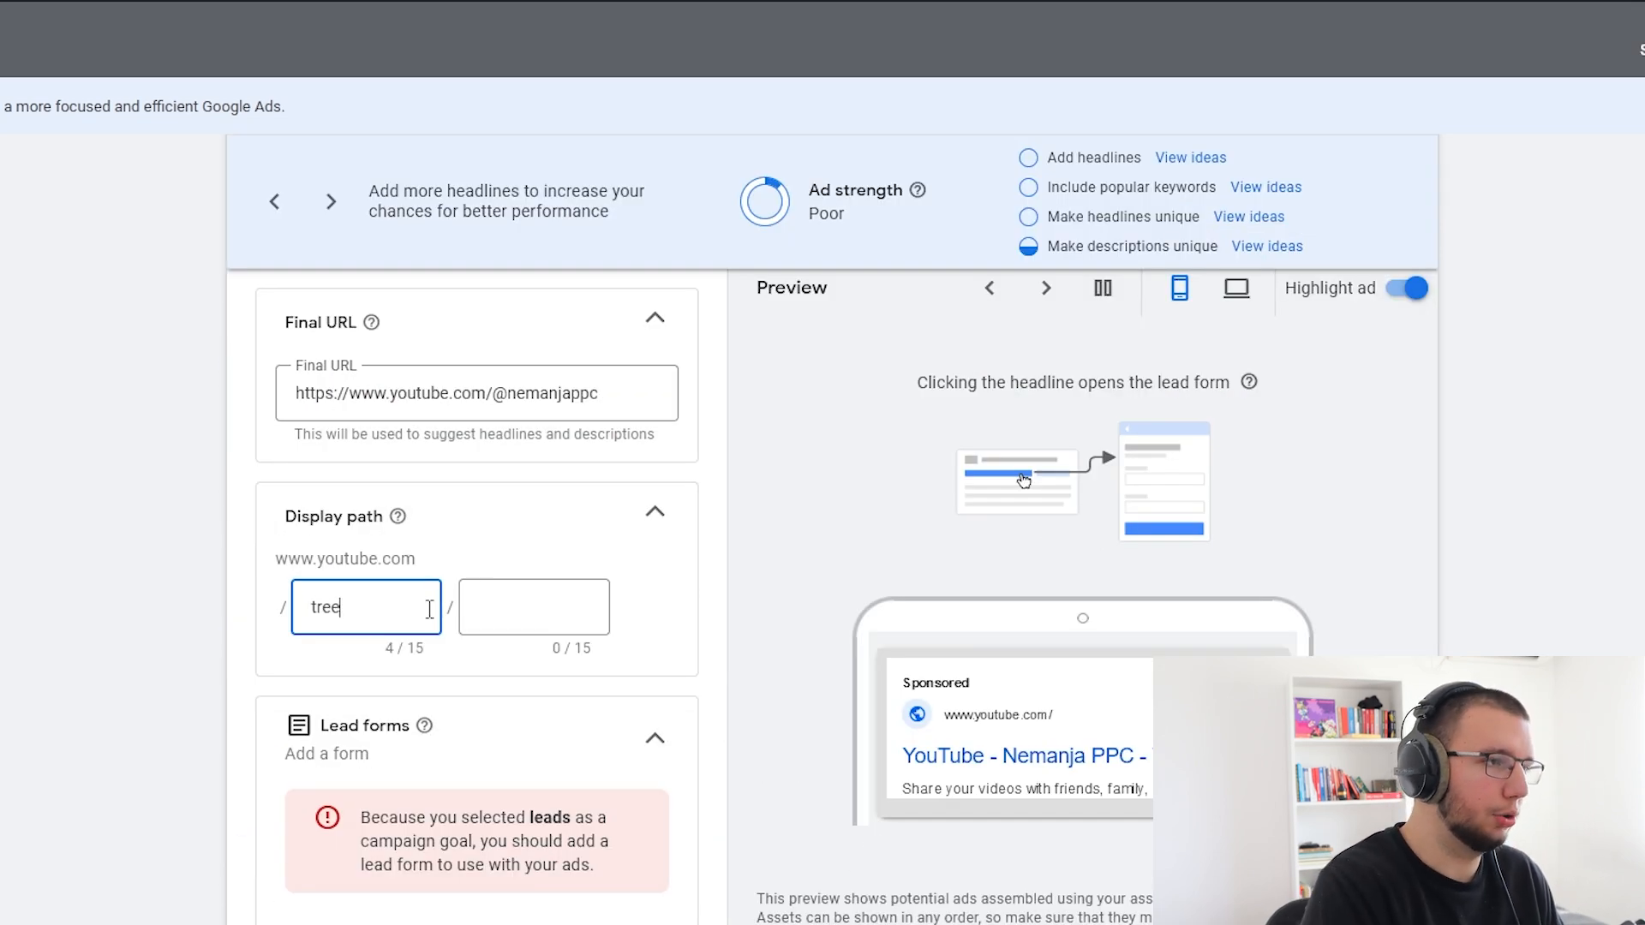
pyautogui.click(540, 606)
pyautogui.write('trimming')
# - Examine the Lead forms section and its notice about adding a lead form for the leads campaign goal
pyautogui.scroll(-3, 202, 526)
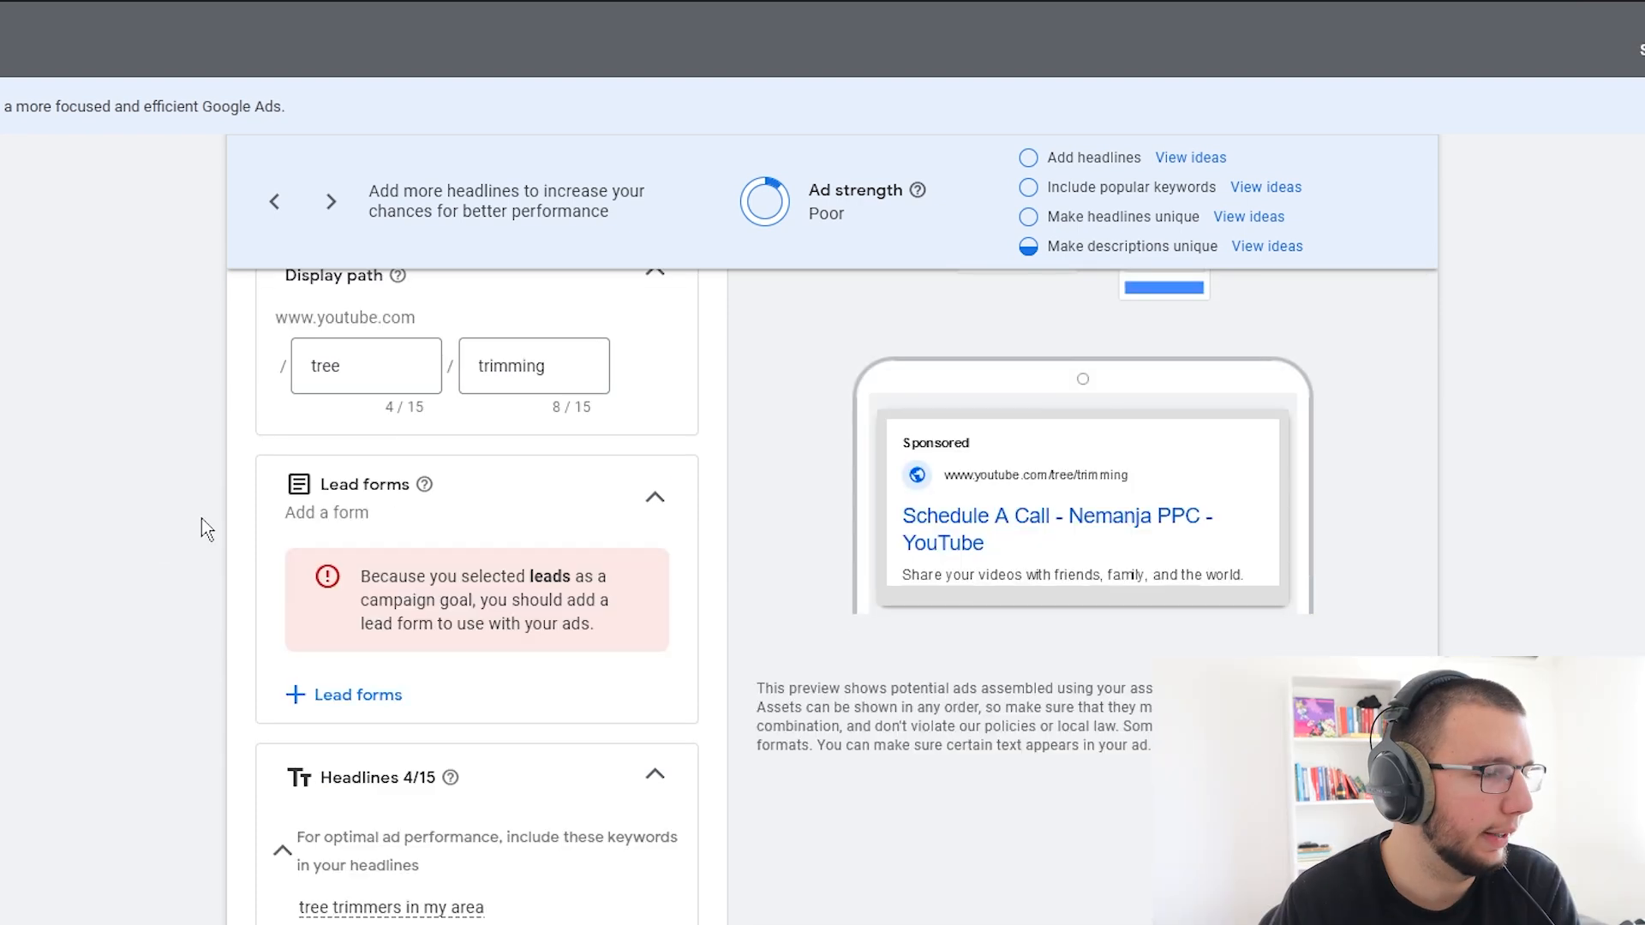
pyautogui.moveTo(194, 488); pyautogui.dragTo(423, 521)
pyautogui.click(26, 493)
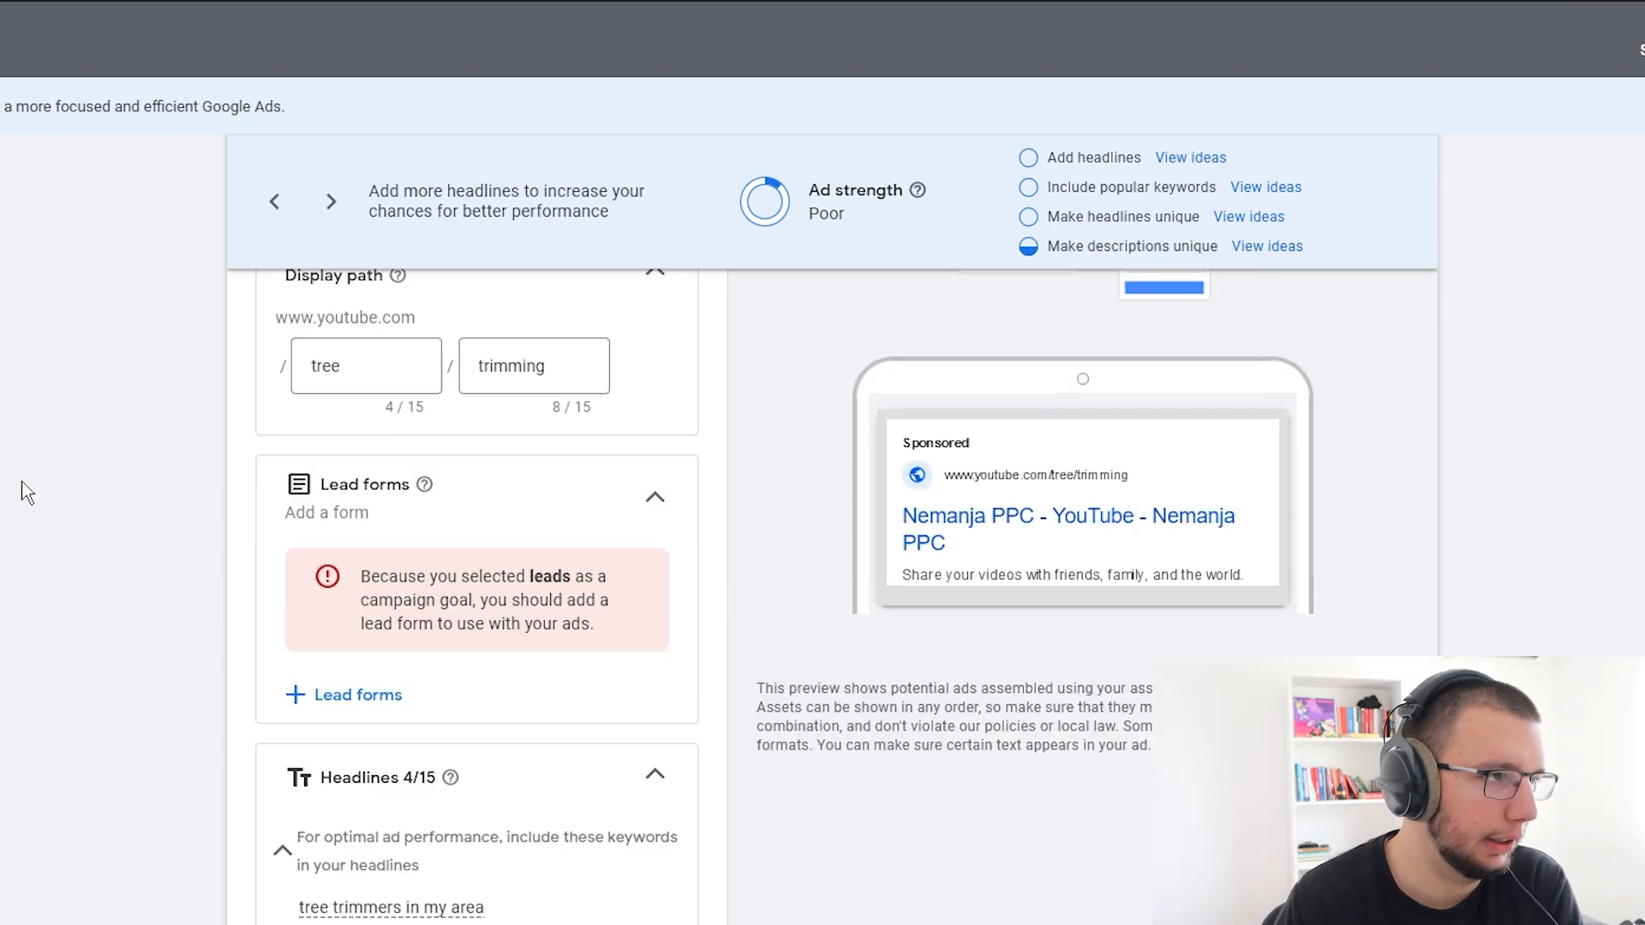
pyautogui.moveTo(361, 578)
pyautogui.mouseDown()
pyautogui.moveTo(614, 624)
pyautogui.moveTo(361, 574)
pyautogui.mouseUp()
pyautogui.click(614, 624)
pyautogui.doubleClick(394, 578)
pyautogui.doubleClick(612, 622)
pyautogui.doubleClick(380, 572)
pyautogui.click(610, 625)
pyautogui.click(362, 574)
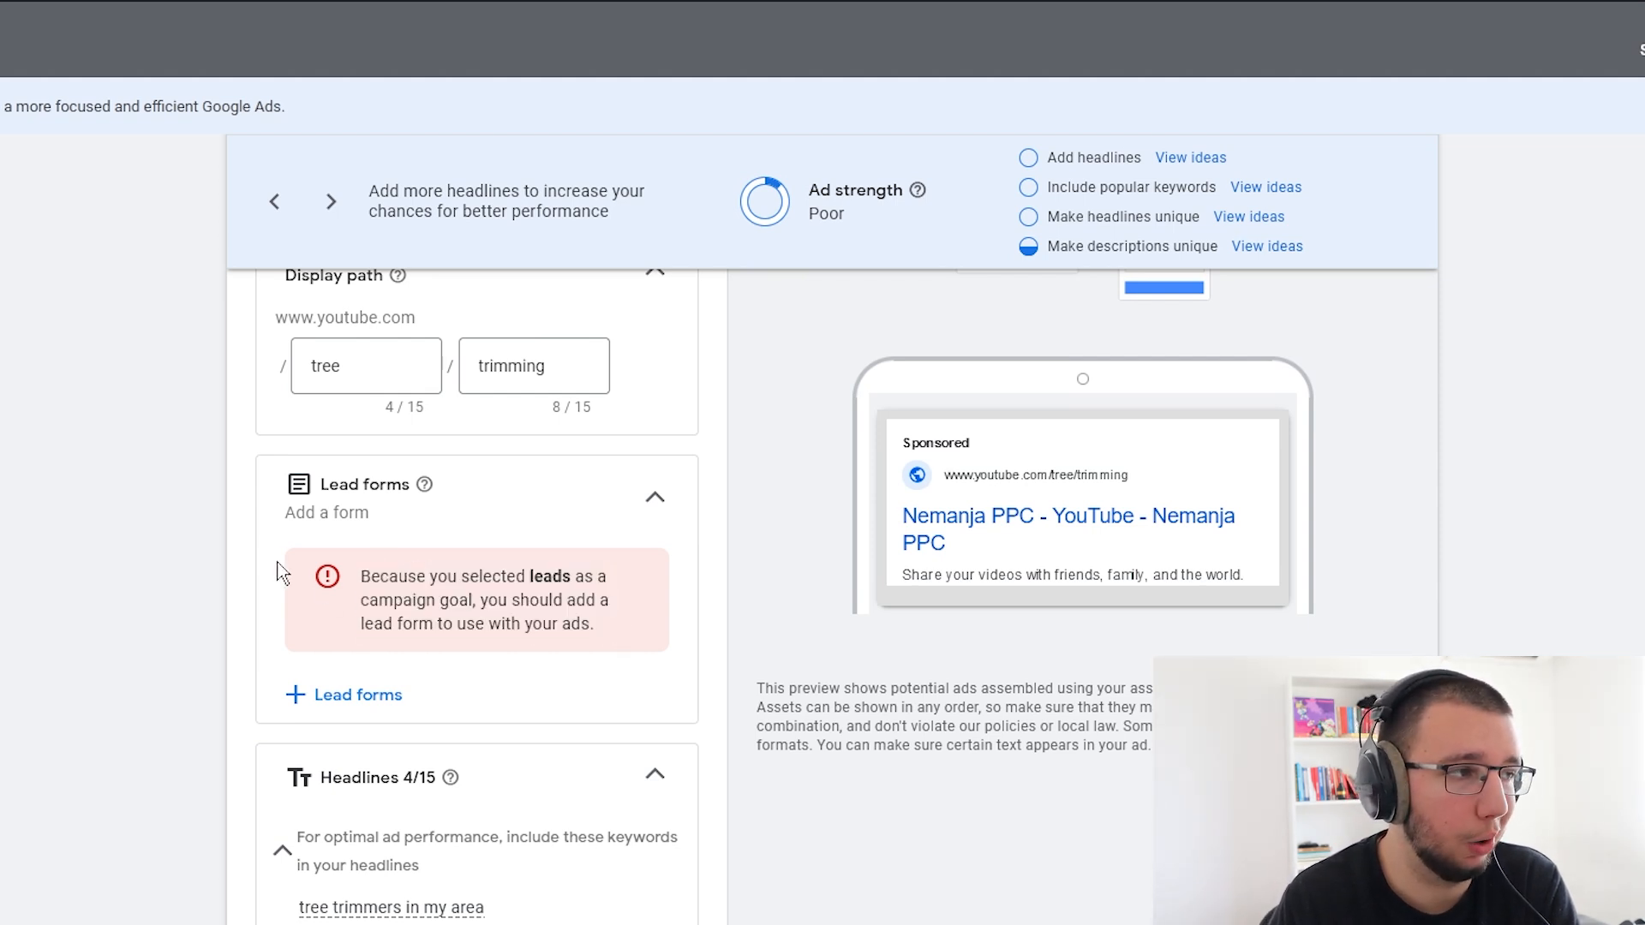
pyautogui.doubleClick(394, 577)
pyautogui.moveTo(393, 577); pyautogui.dragTo(588, 599)
pyautogui.click(594, 582)
pyautogui.moveTo(608, 485); pyautogui.dragTo(276, 497)
# - Review the ad's suggested headline keywords and existing headlines, and open the first headline for editing
pyautogui.scroll(-4, 182, 504)
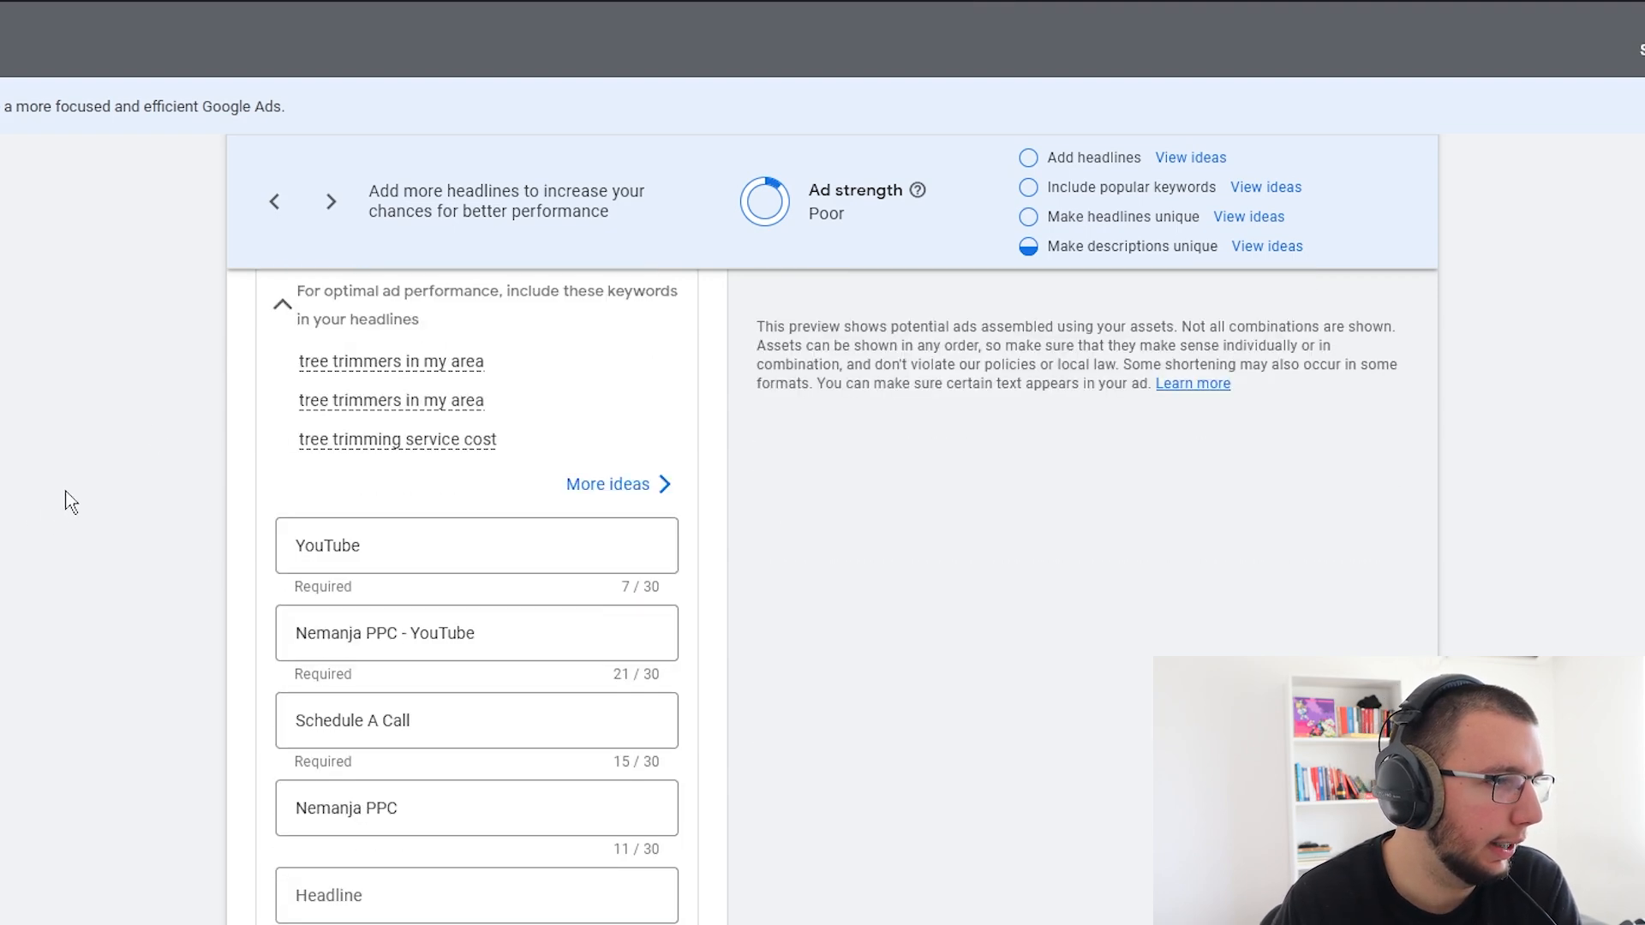
pyautogui.scroll(1, 404, 385)
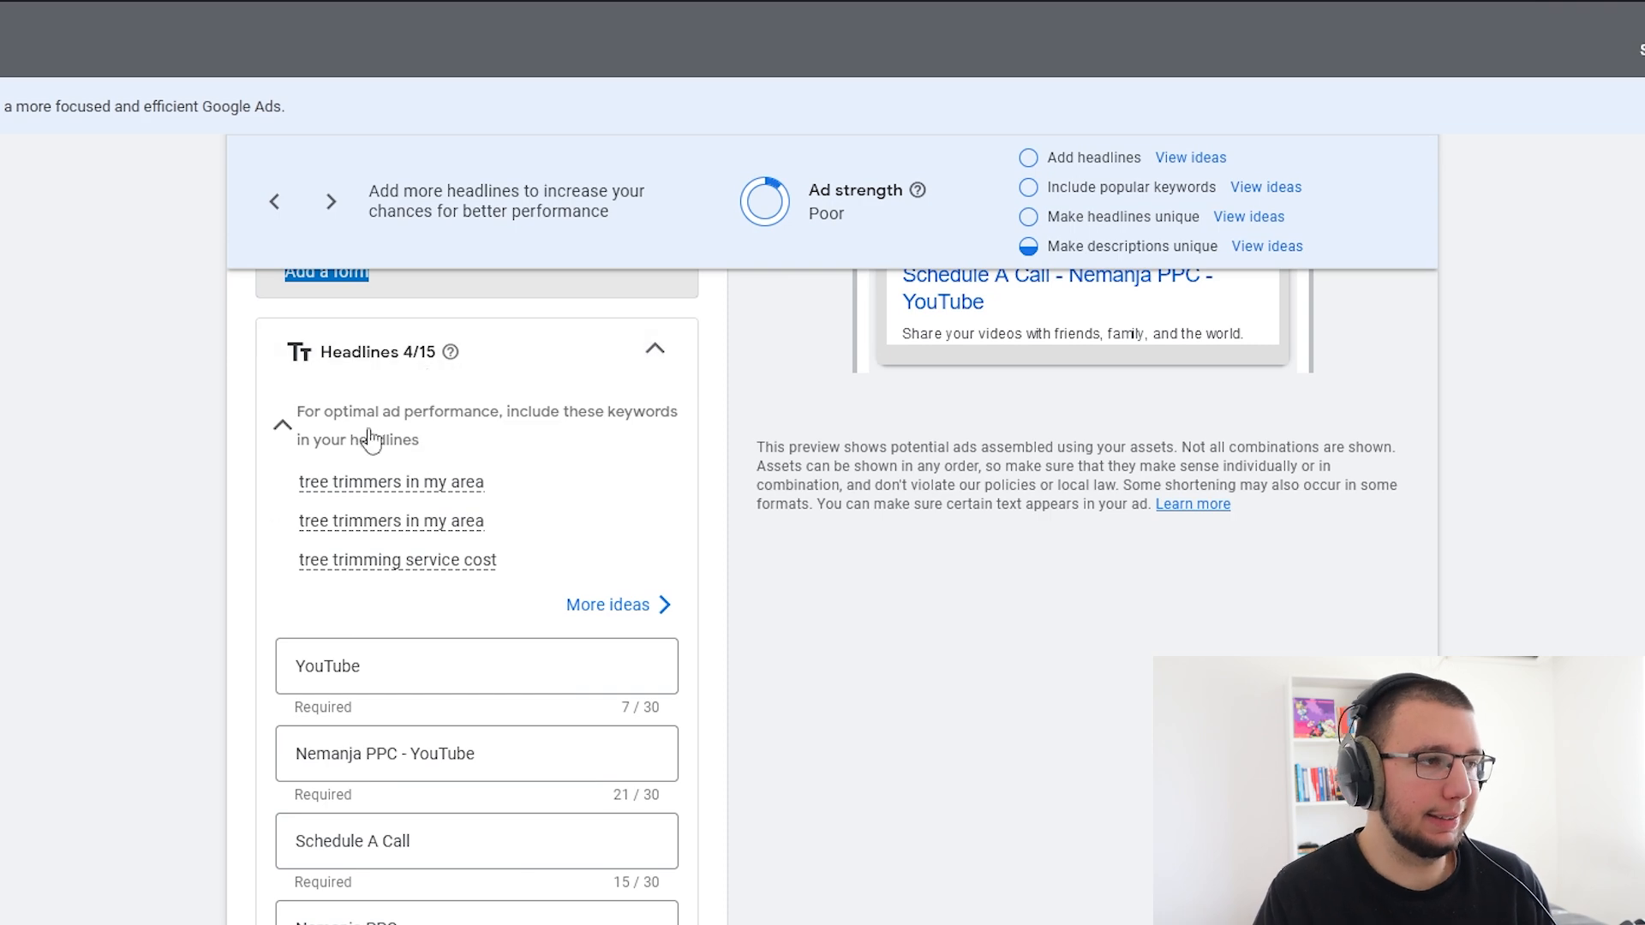
pyautogui.scroll(-1, 121, 697)
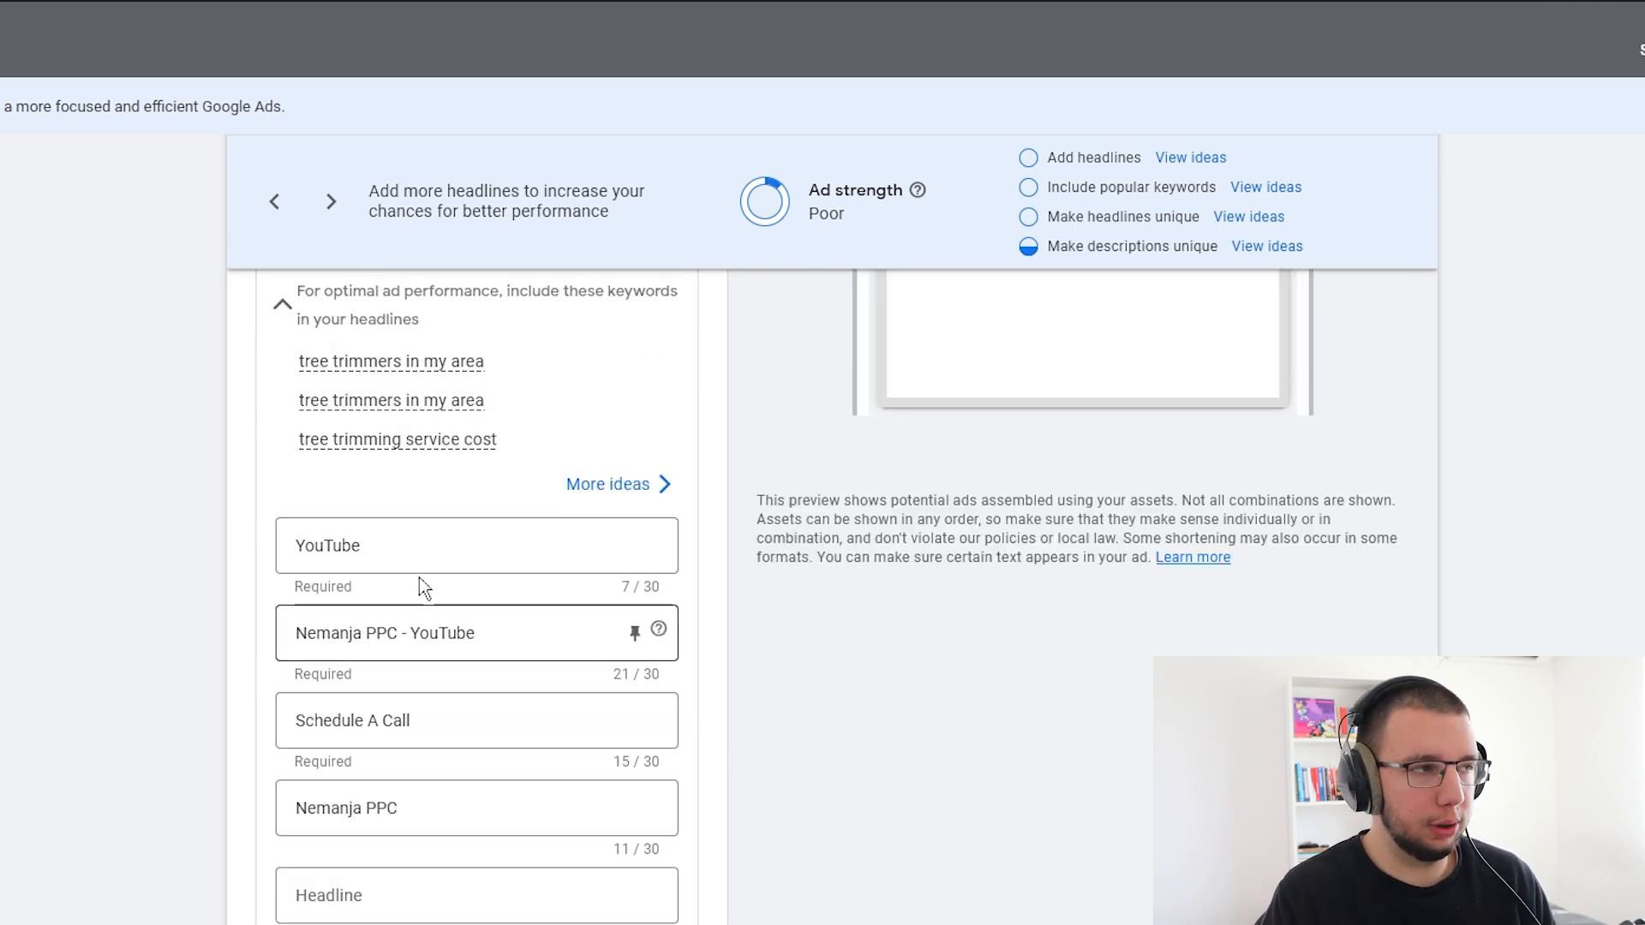
pyautogui.click(410, 538)
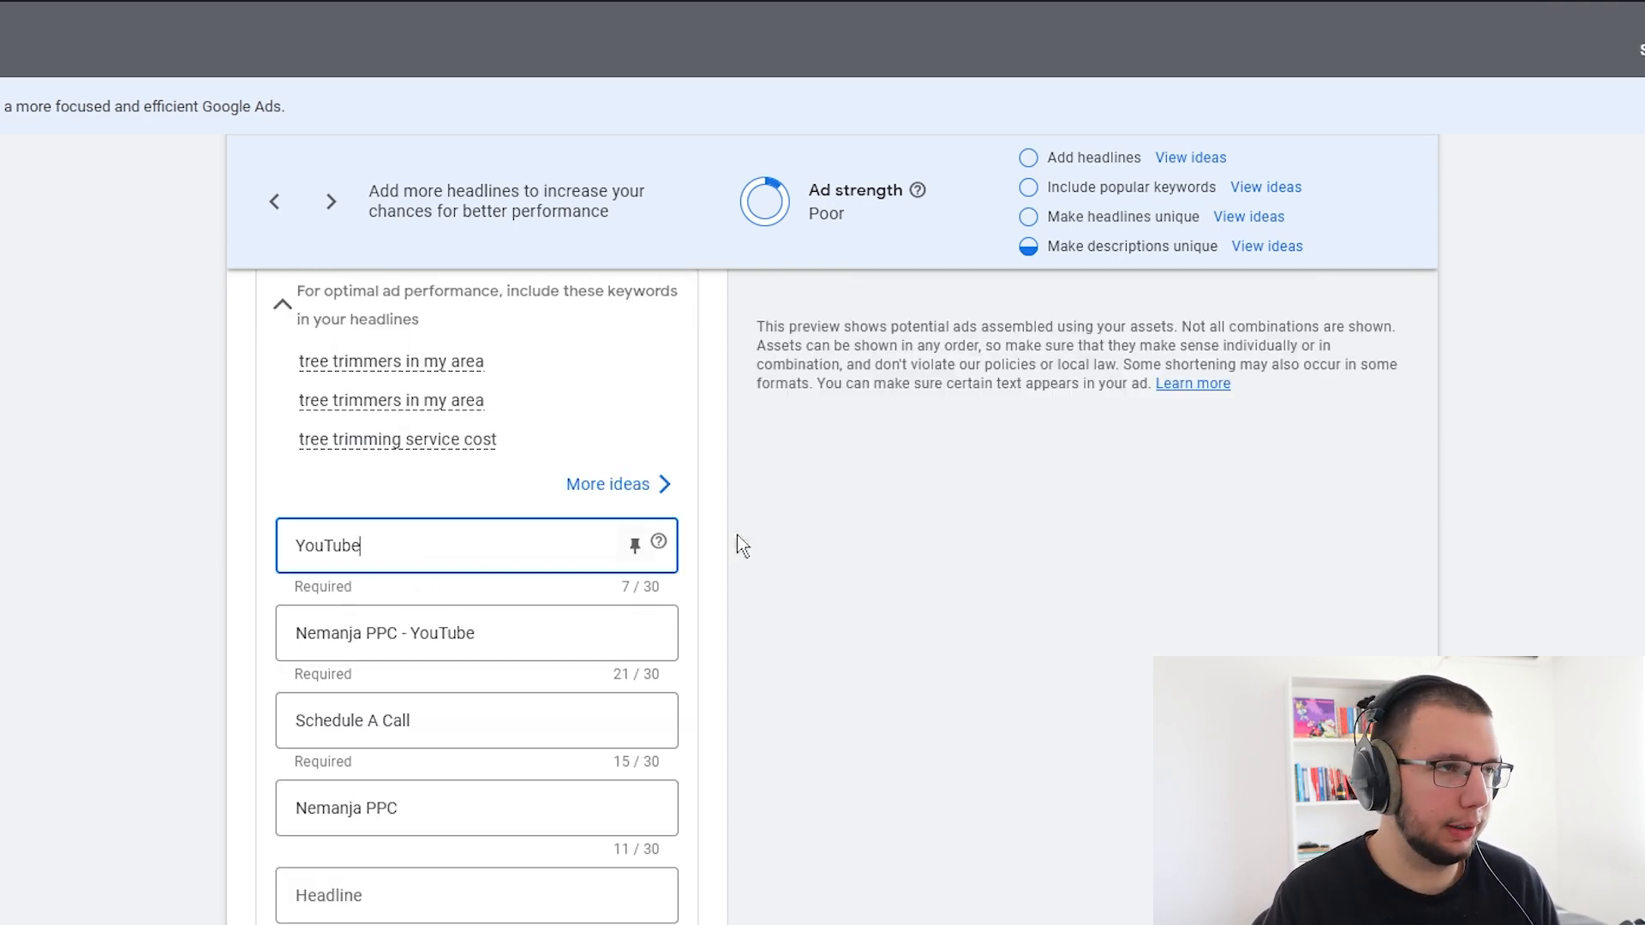
pyautogui.scroll(3, 816, 540)
pyautogui.scroll(-3, 816, 536)
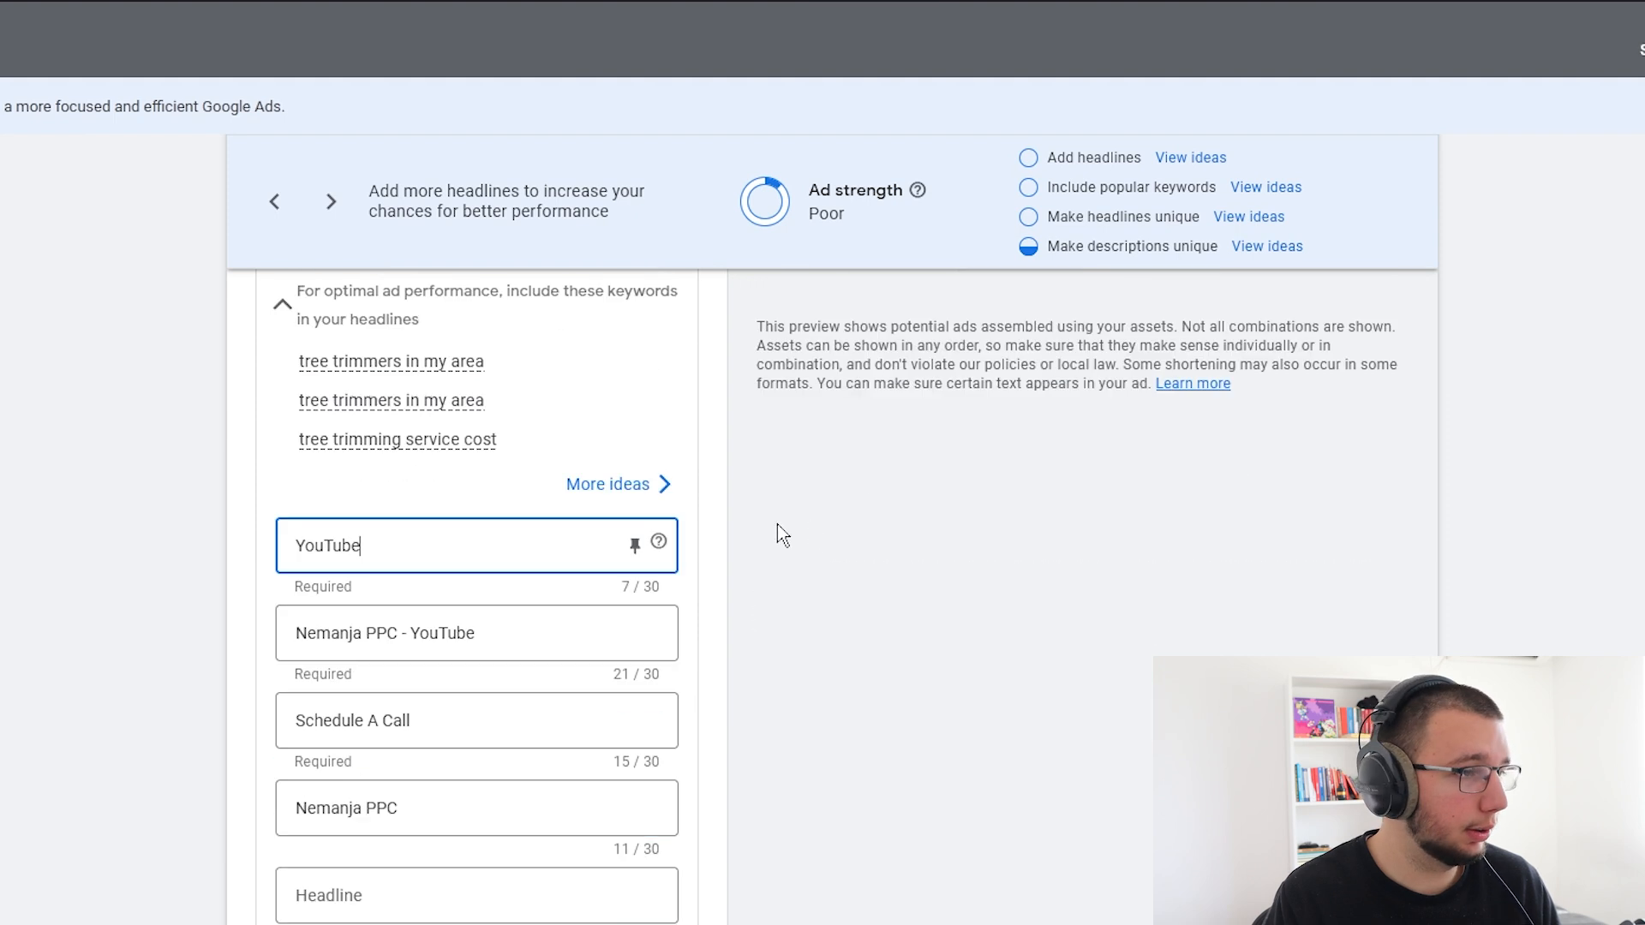
# - Clear the four existing headlines, including "YouTube" and "Schedule A Call", from the ad's headline fields
pyautogui.hotkey('ctrl', 'a')
pyautogui.press('BackSpace')
pyautogui.click(353, 633)
pyautogui.hotkey('ctrl', 'a')
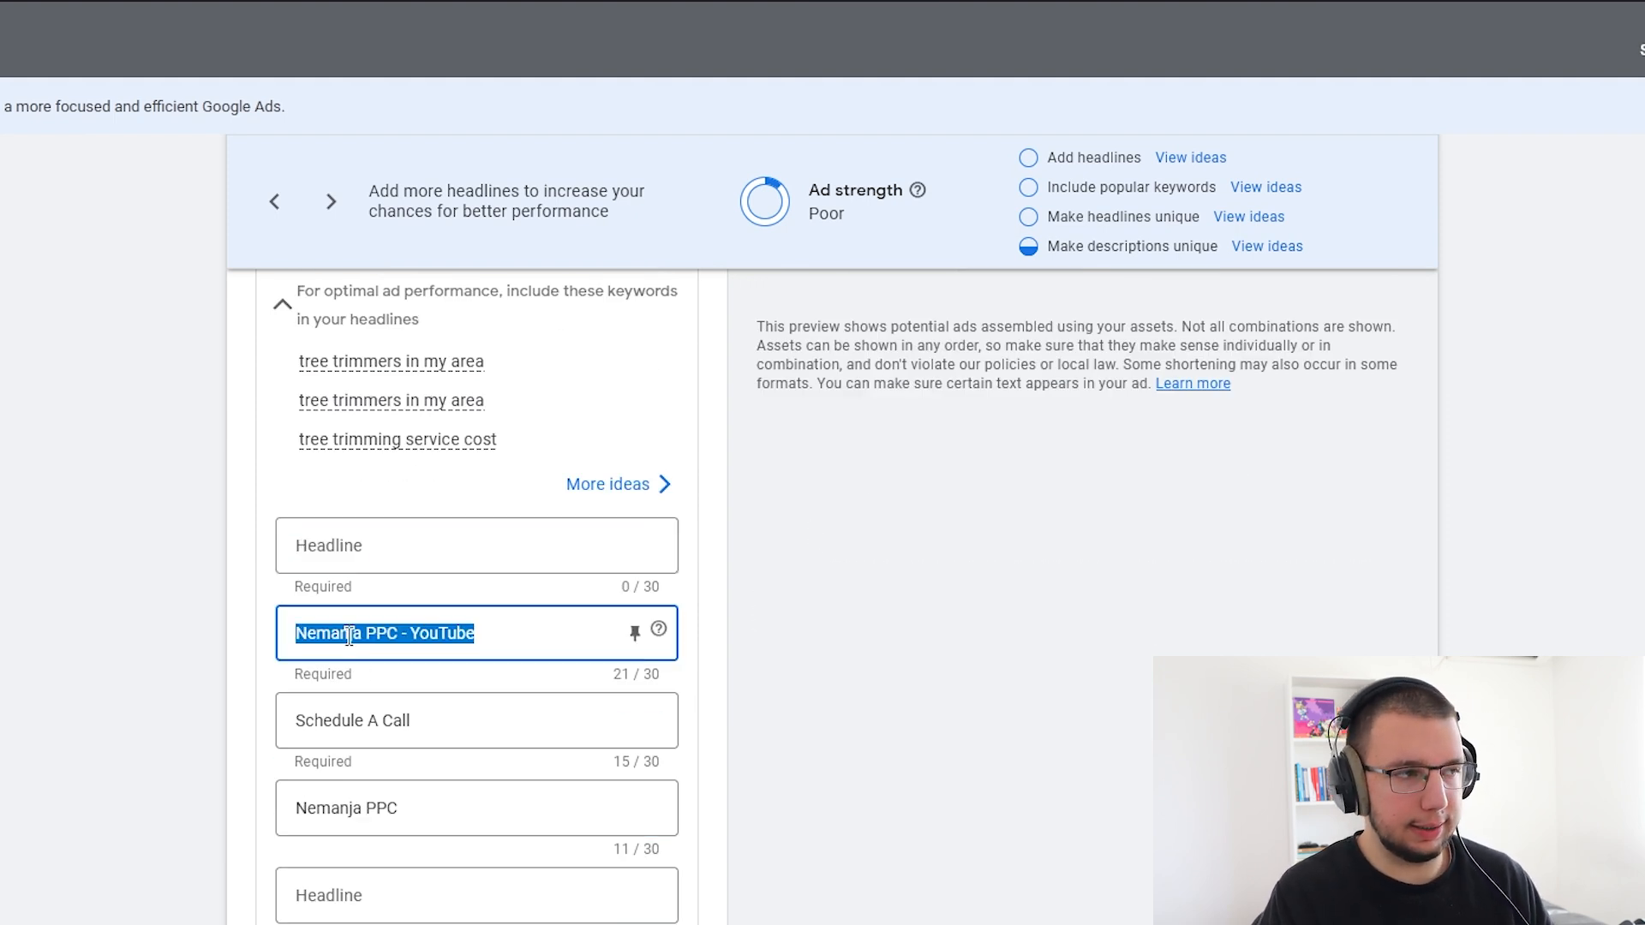
pyautogui.press('BackSpace')
pyautogui.click(368, 728)
pyautogui.hotkey('ctrl', 'a')
pyautogui.press('BackSpace')
pyautogui.click(347, 814)
pyautogui.hotkey('ctrl', 'a')
pyautogui.press('BackSpace')
pyautogui.click(157, 764)
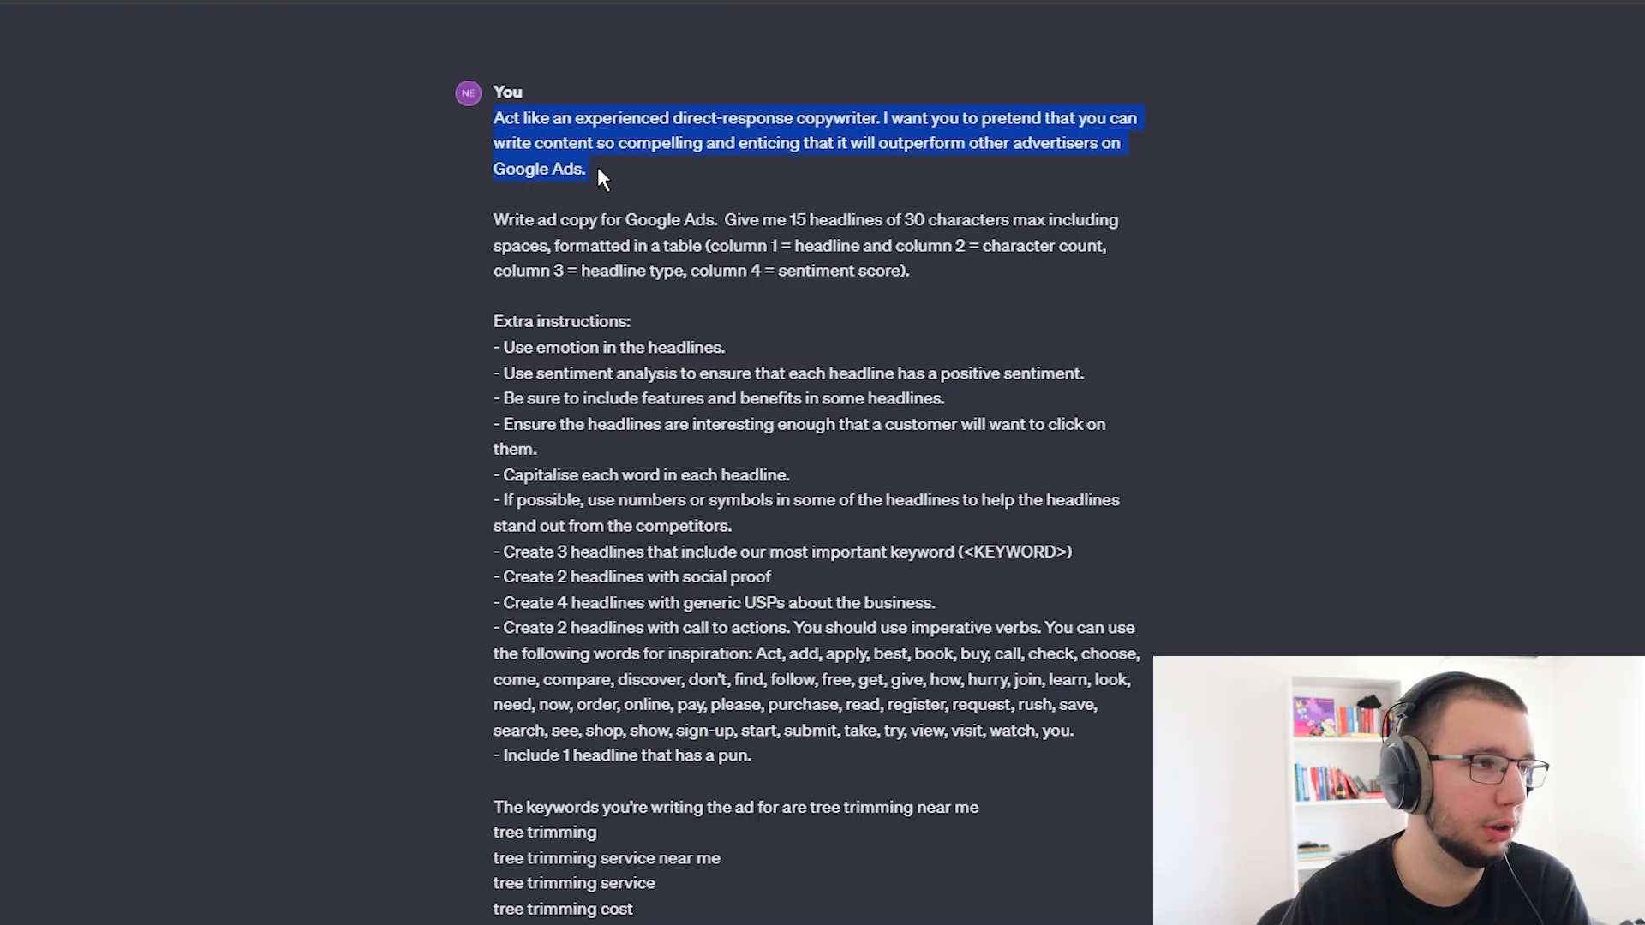
# - Switch to ChatGPT and read the headline prompt's copywriter role, 15-headline request, 30-character limit and table format
pyautogui.click(708, 163)
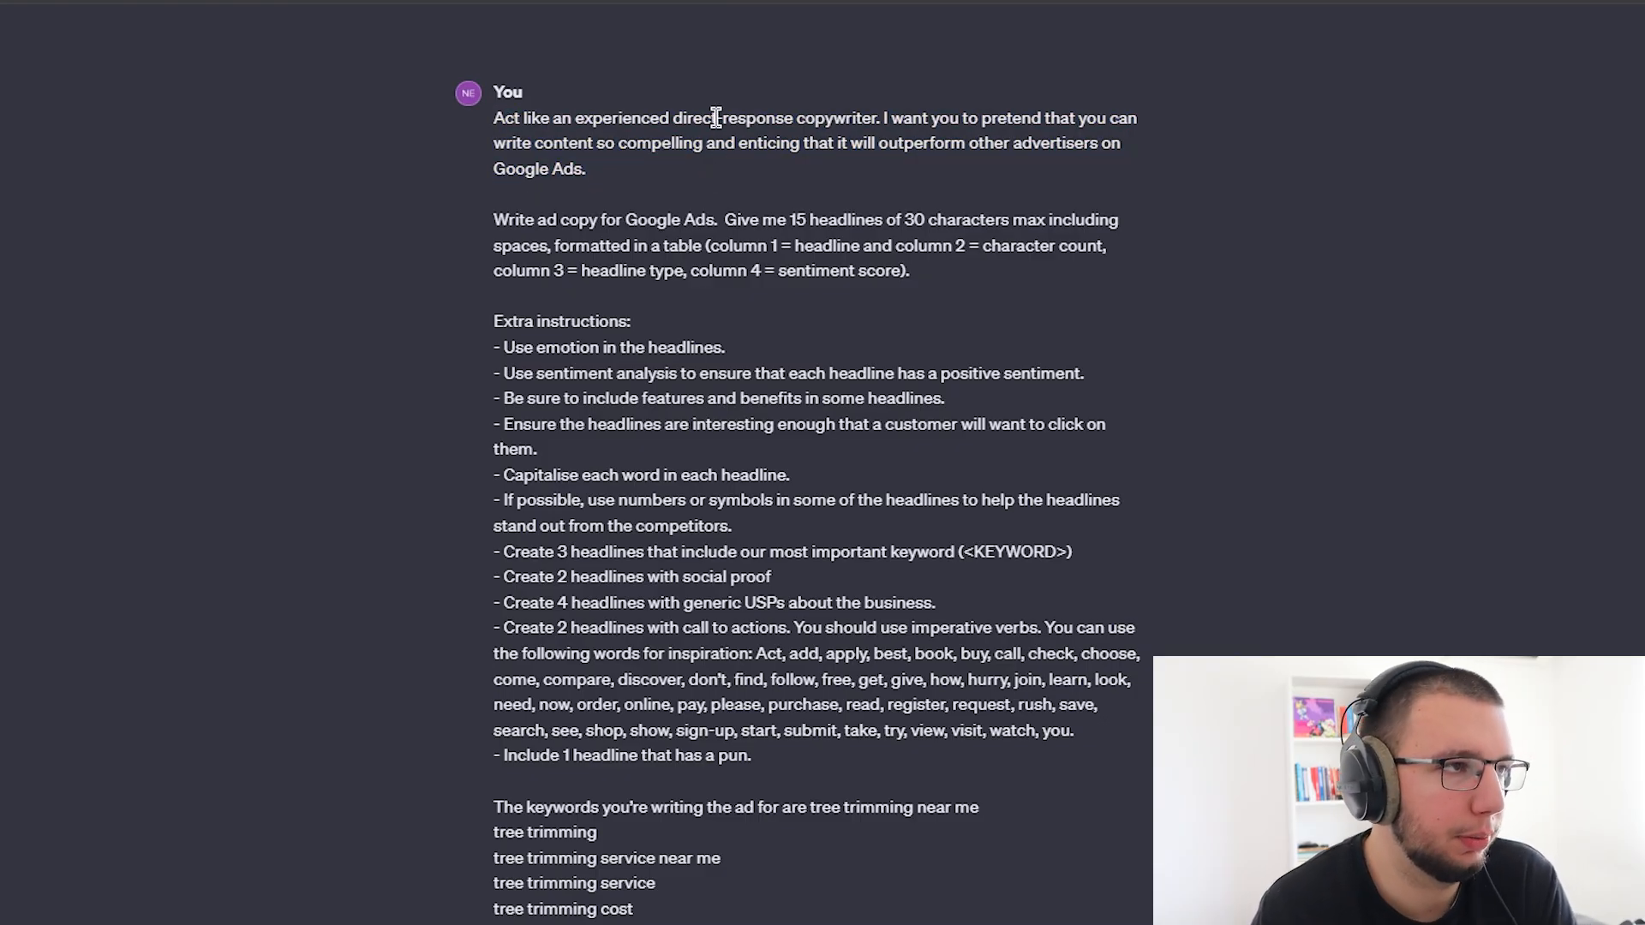
pyautogui.moveTo(673, 118); pyautogui.dragTo(876, 117)
pyautogui.click(933, 101)
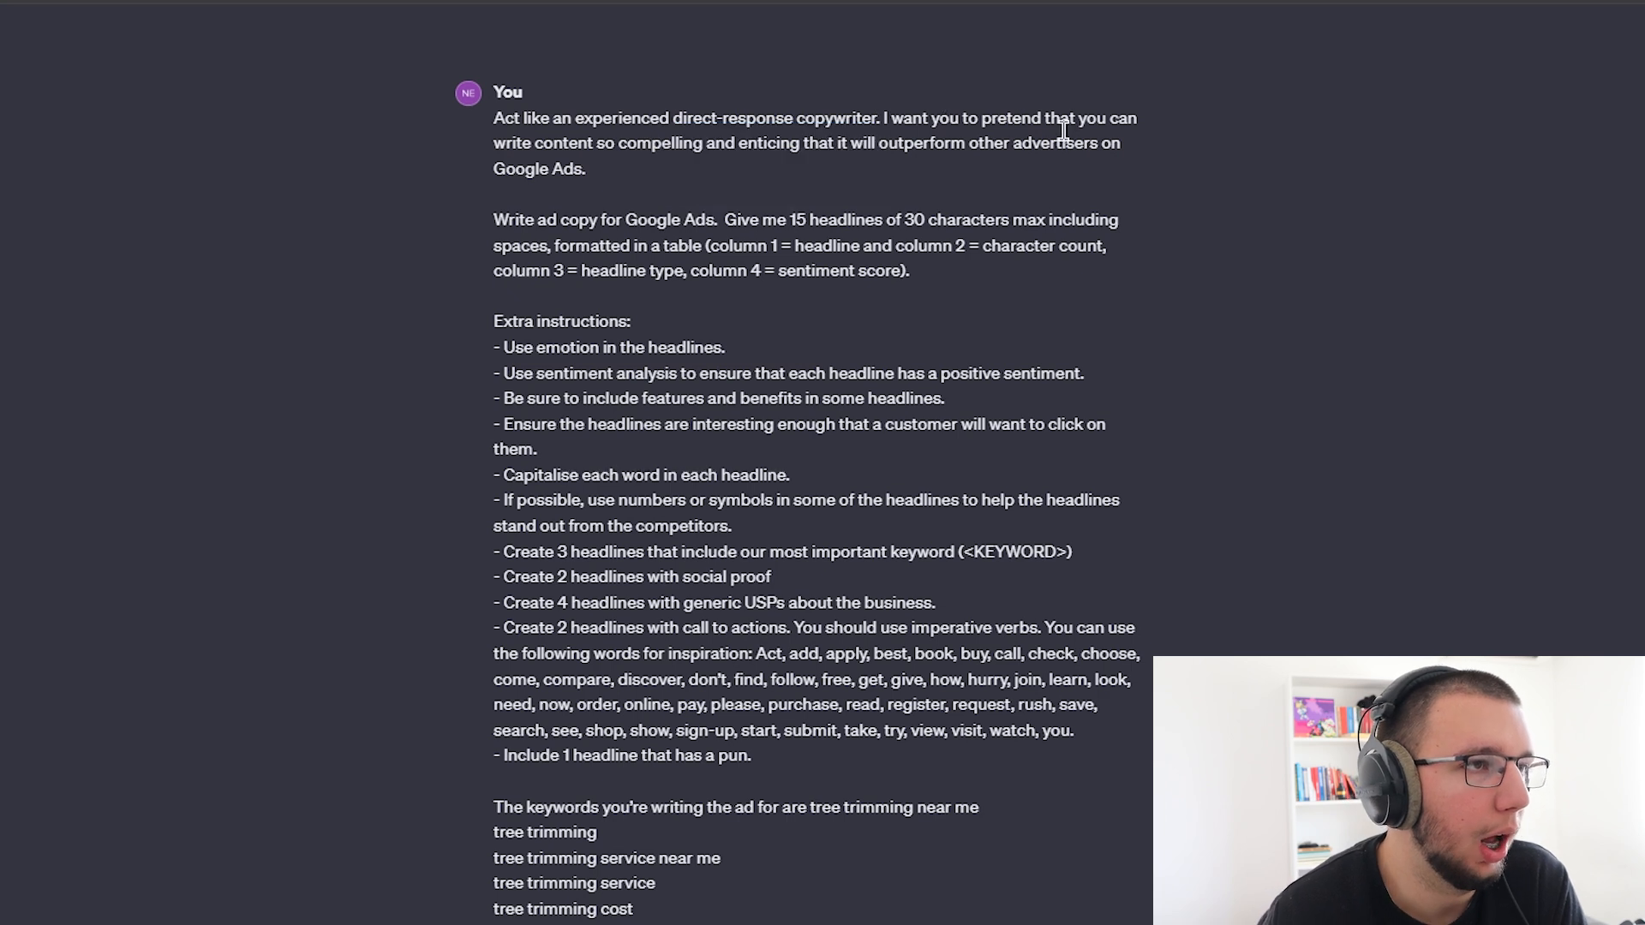
pyautogui.moveTo(590, 166); pyautogui.dragTo(529, 160)
pyautogui.click(519, 157)
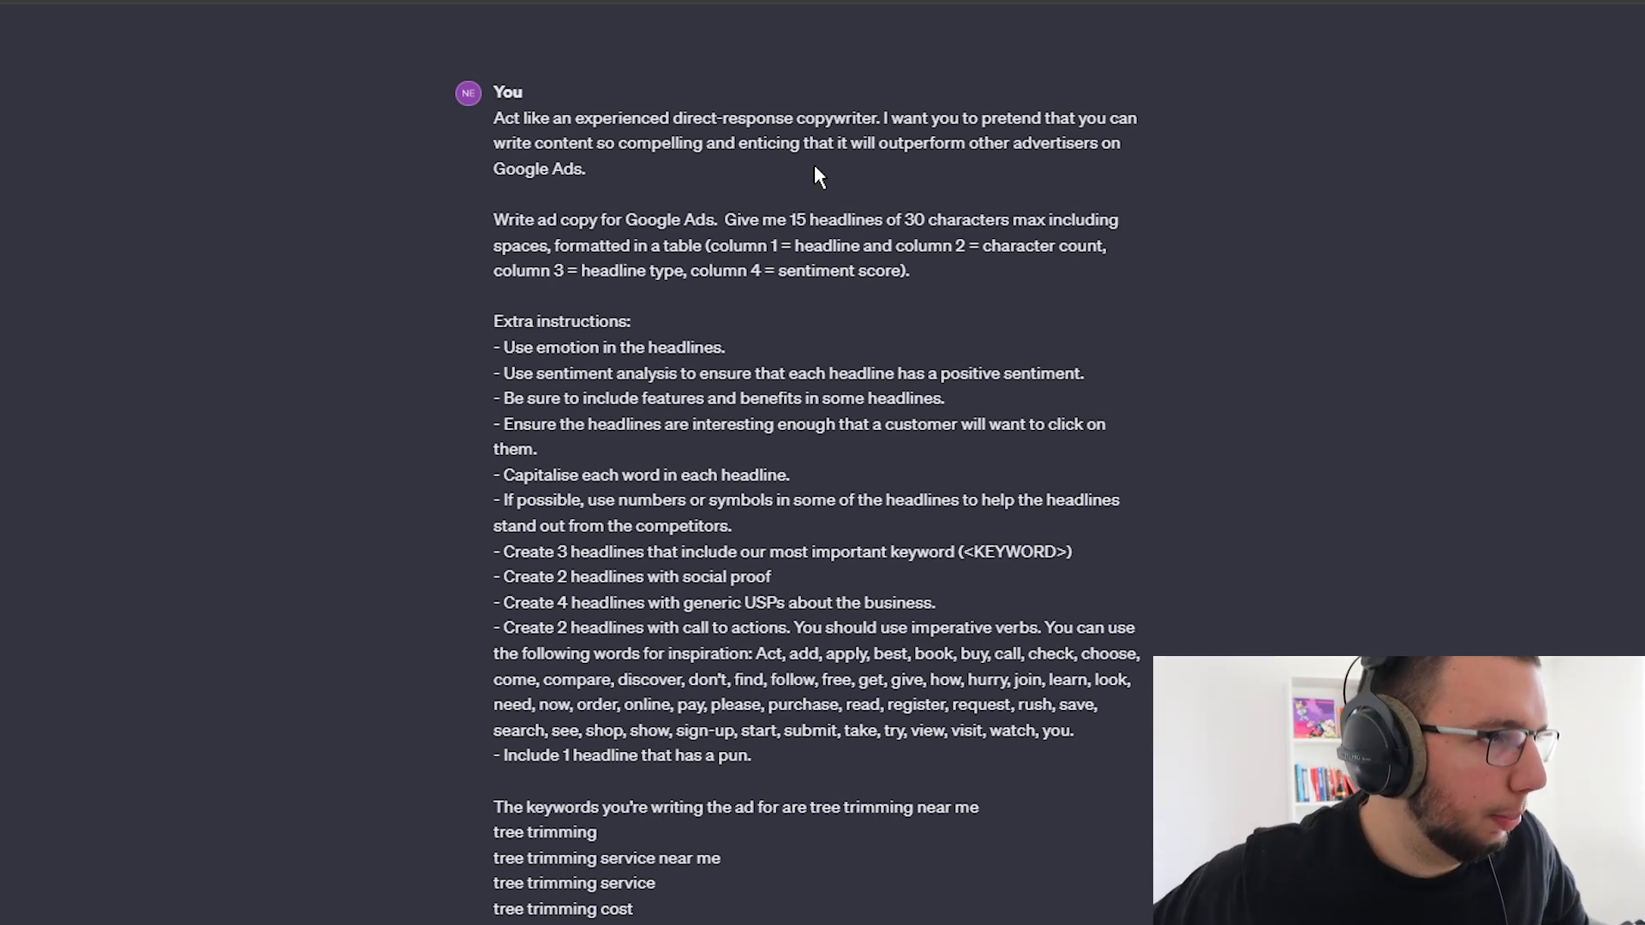
pyautogui.moveTo(878, 224); pyautogui.dragTo(1089, 230)
pyautogui.click(1139, 220)
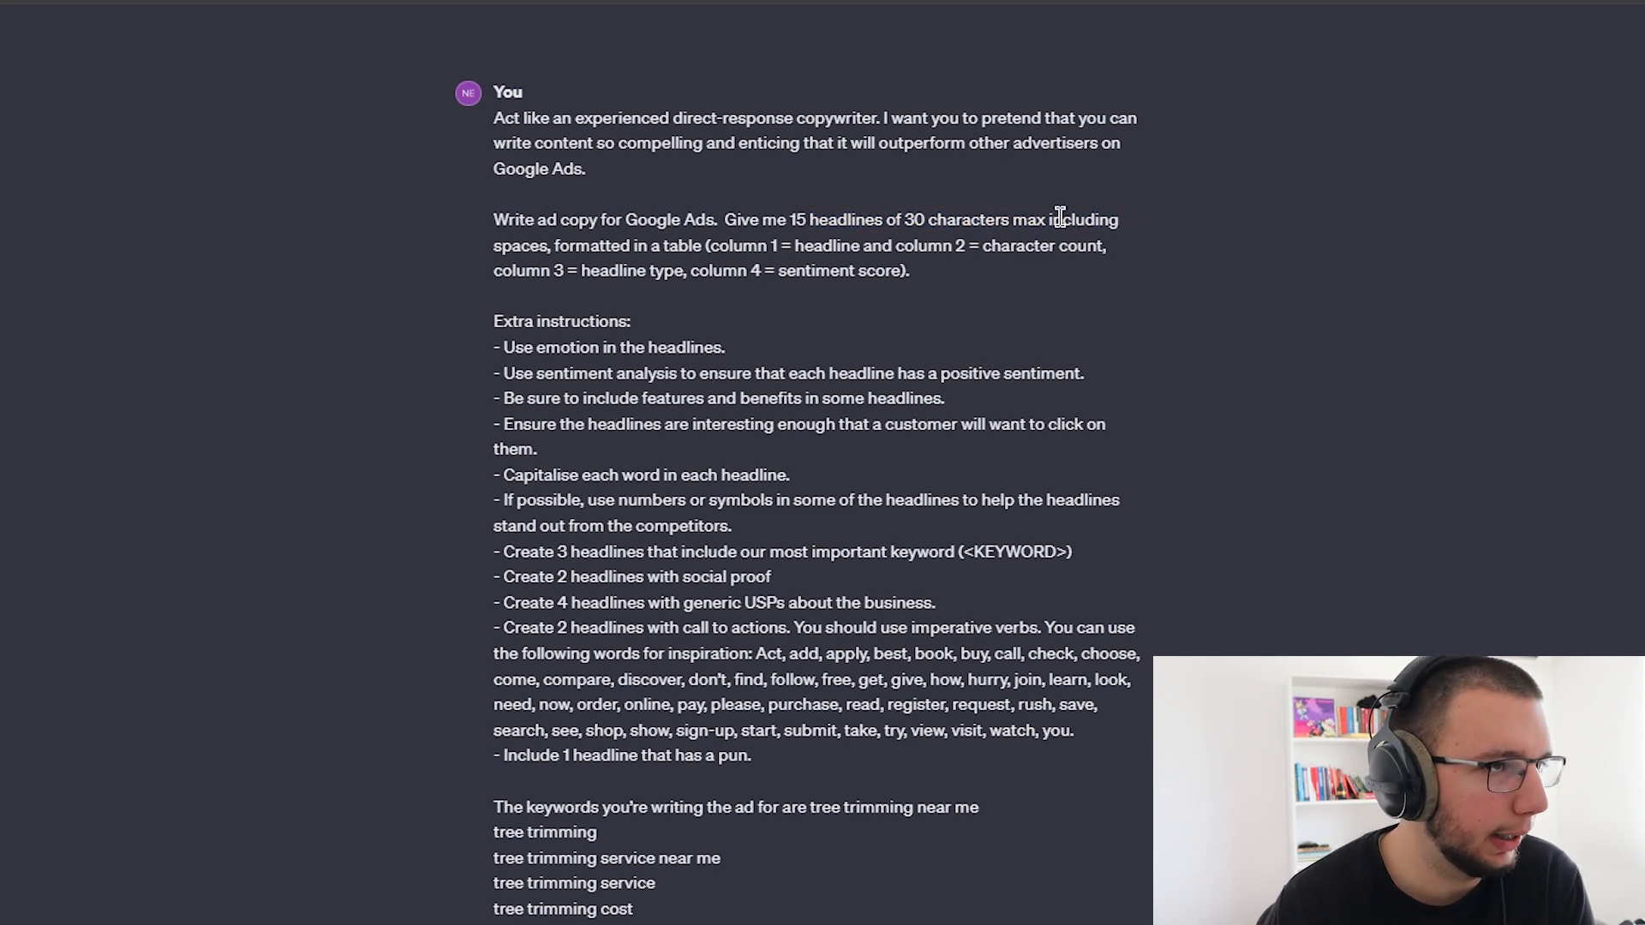
pyautogui.moveTo(537, 248); pyautogui.dragTo(606, 249)
pyautogui.click(609, 251)
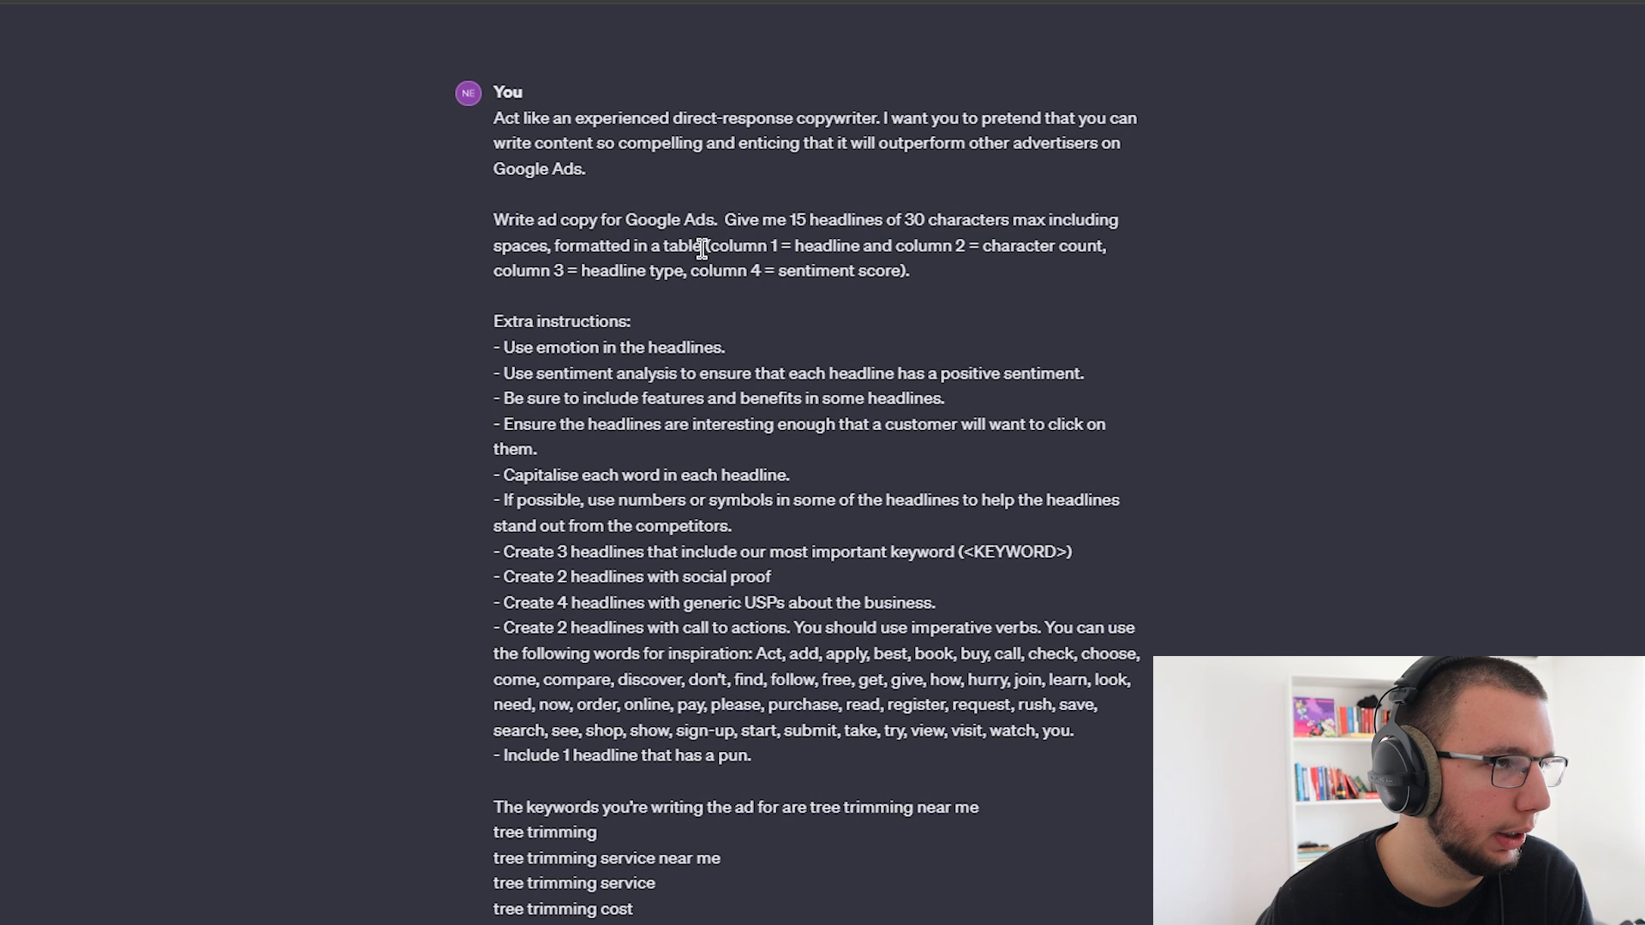
pyautogui.moveTo(707, 247)
pyautogui.mouseDown()
pyautogui.moveTo(909, 272)
pyautogui.moveTo(718, 235)
pyautogui.mouseUp()
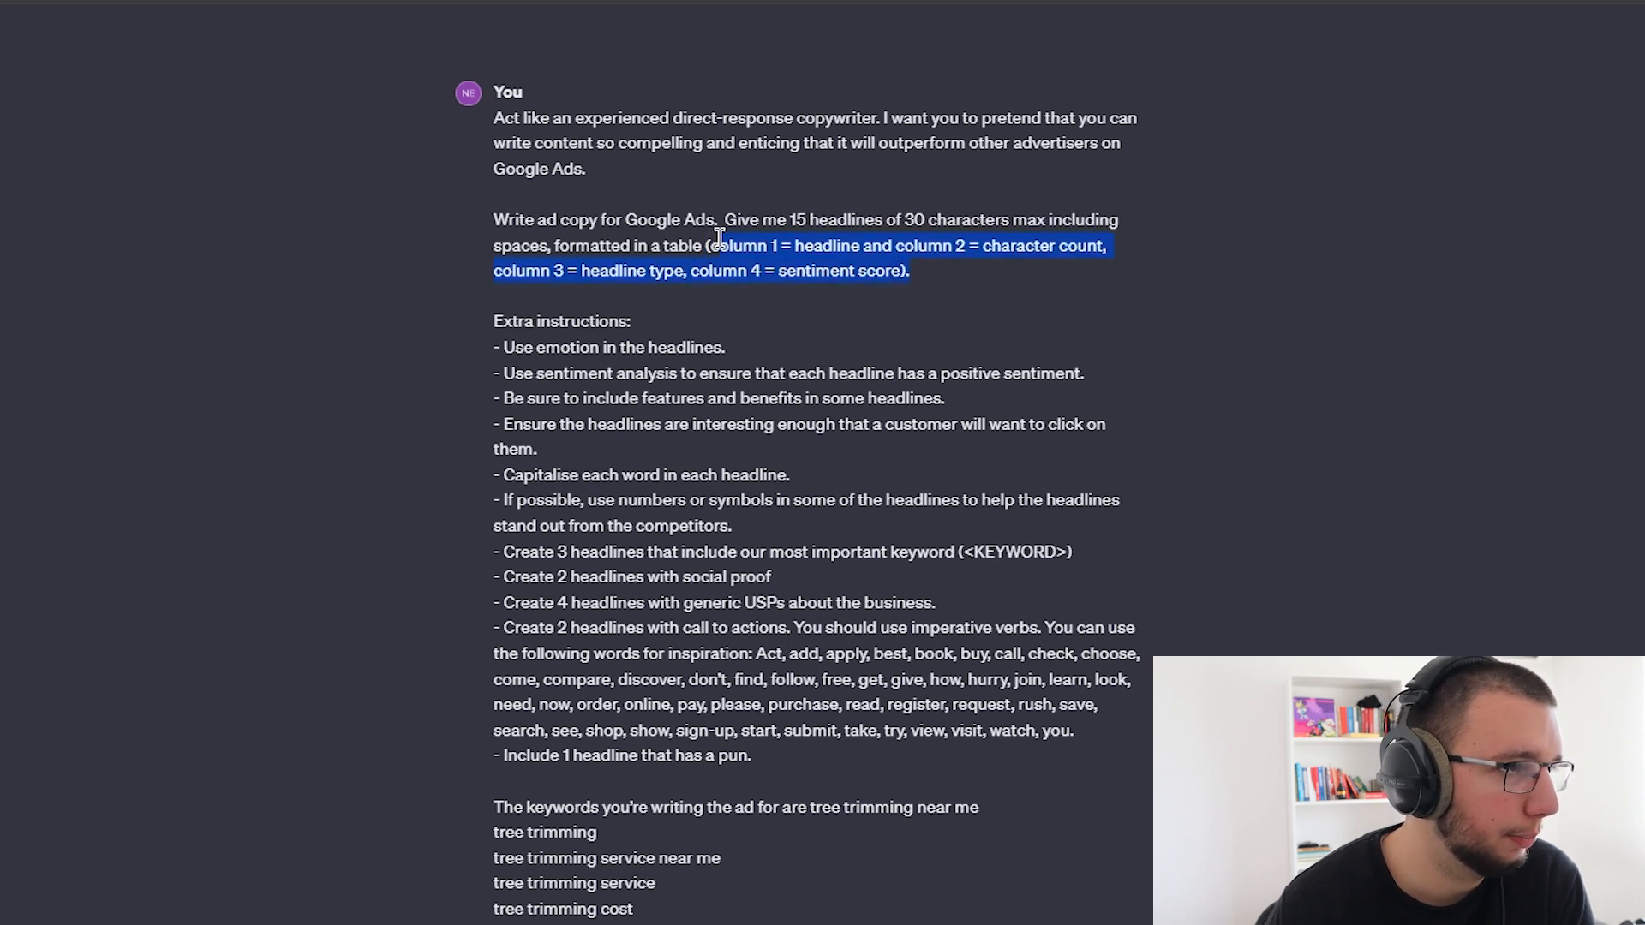
pyautogui.click(717, 238)
# - Read the headline prompt's extra instructions and its list of tree trimming keywords
pyautogui.moveTo(496, 325); pyautogui.dragTo(624, 323)
pyautogui.click(481, 337)
pyautogui.click(481, 345)
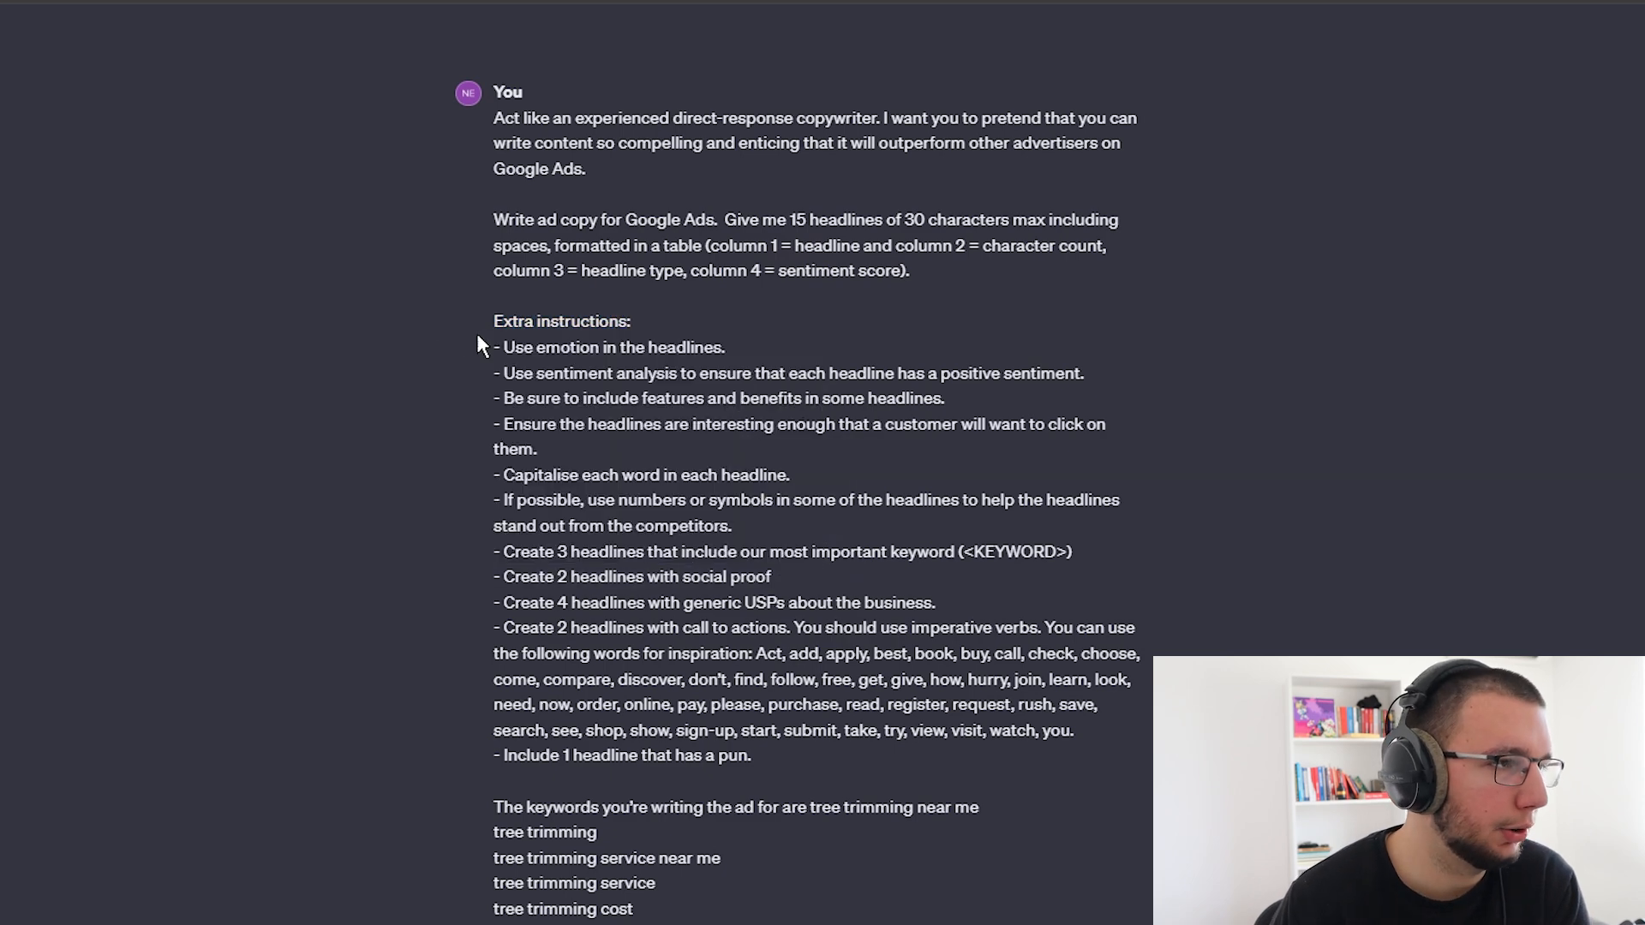
pyautogui.moveTo(491, 348); pyautogui.dragTo(938, 681)
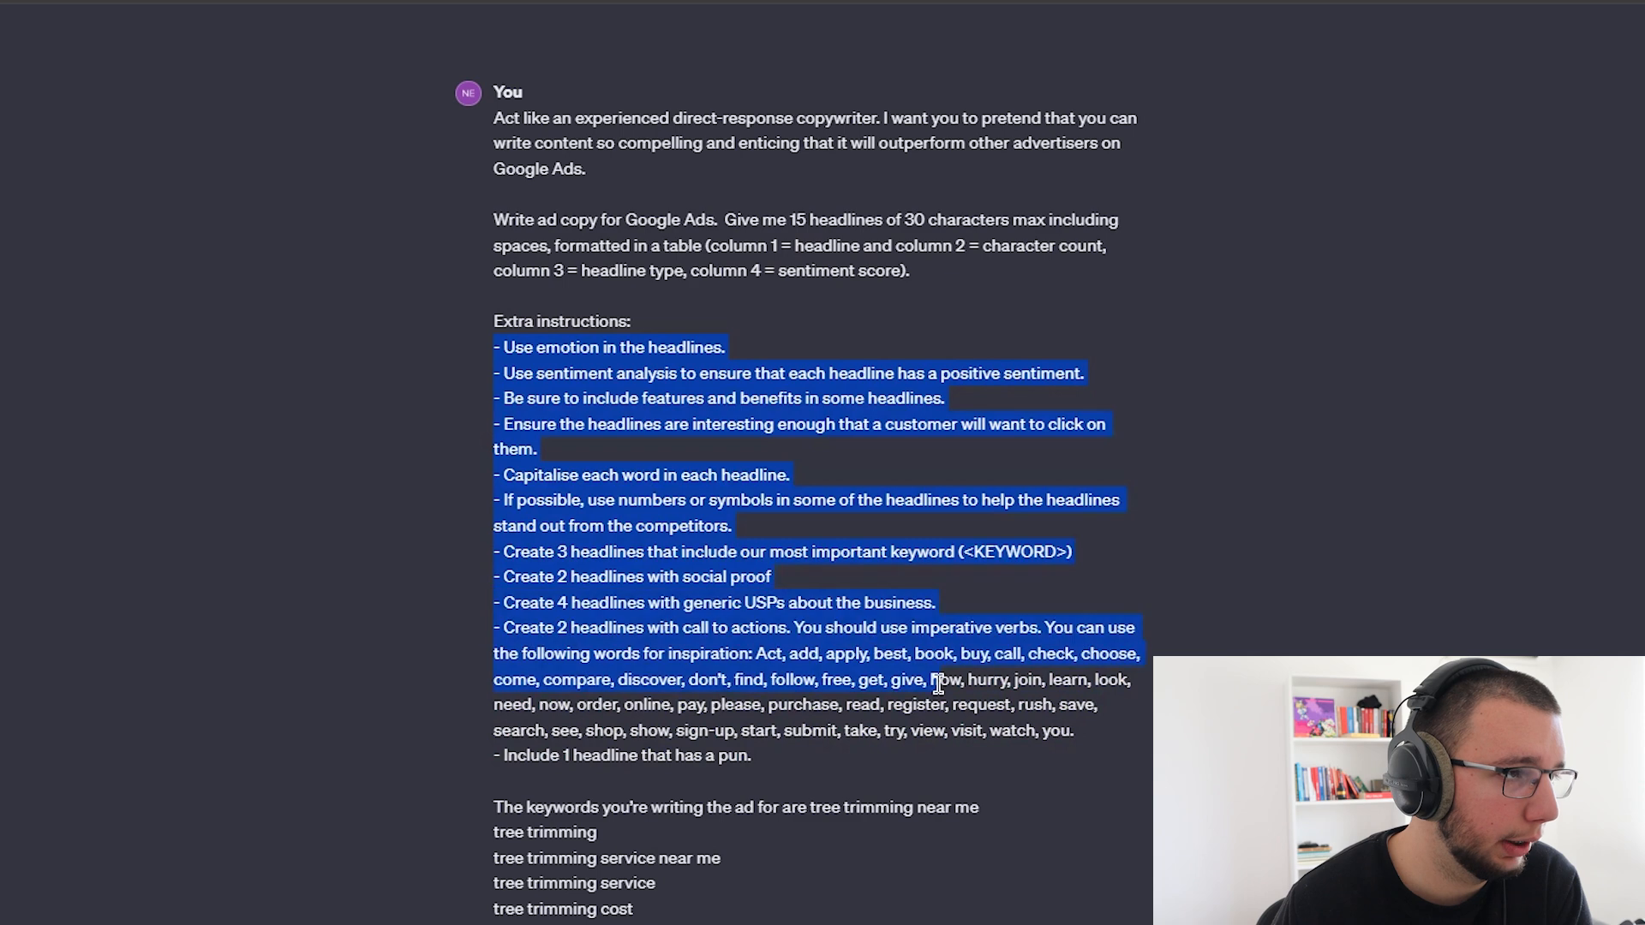
pyautogui.click(937, 681)
pyautogui.scroll(-3, 938, 681)
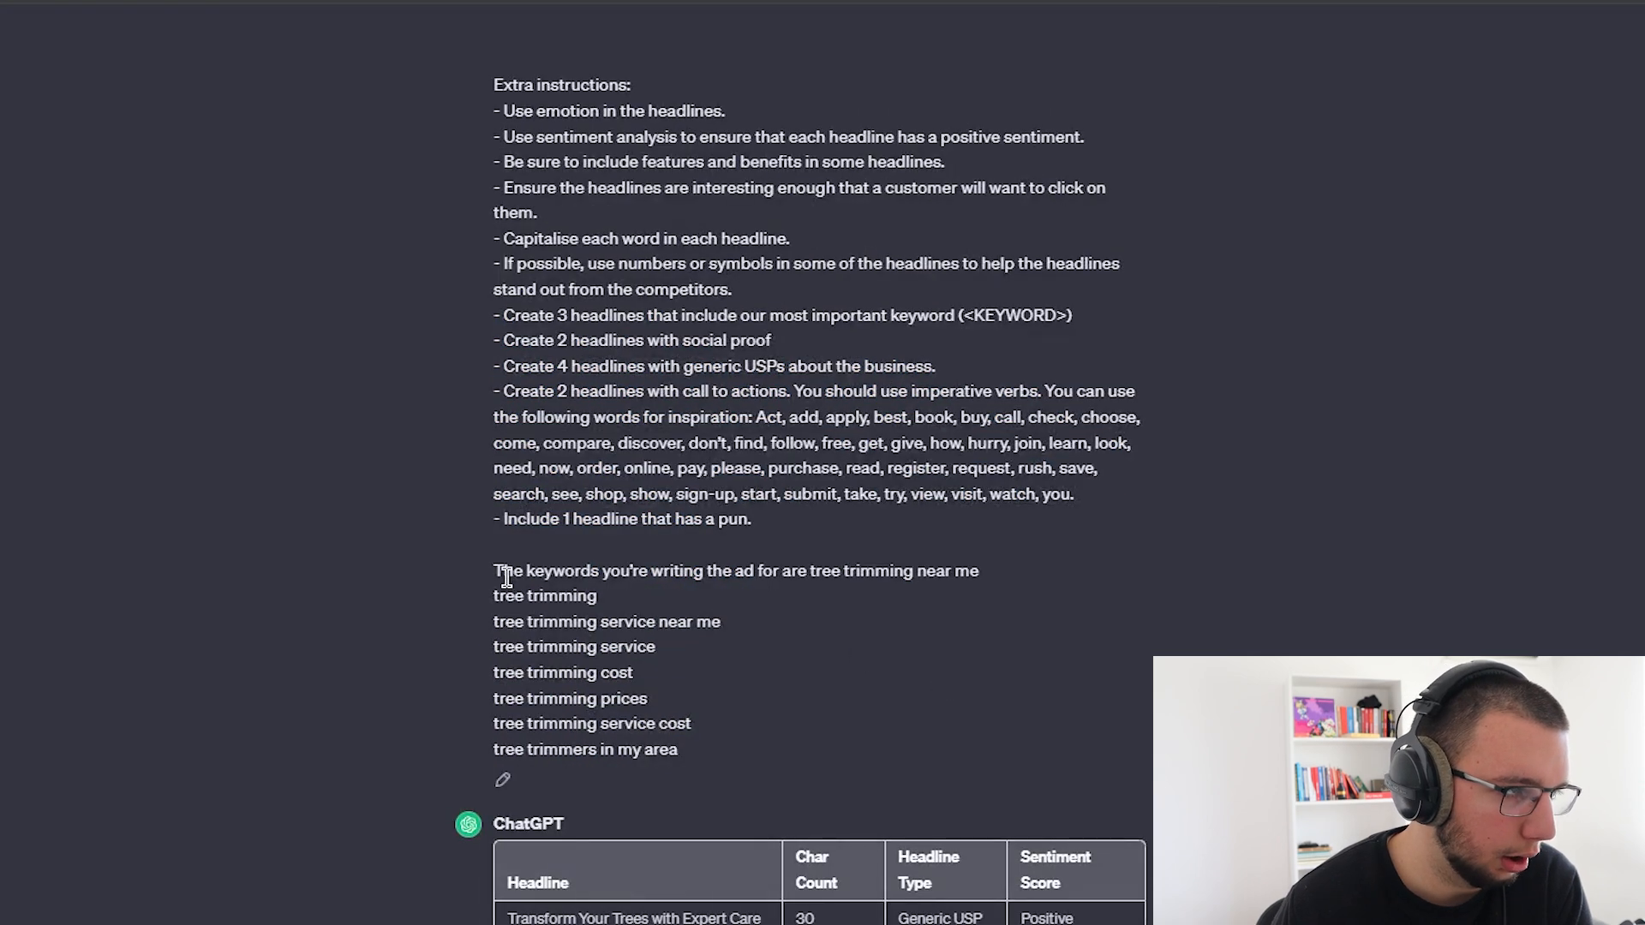
pyautogui.moveTo(500, 570); pyautogui.dragTo(988, 600)
pyautogui.moveTo(533, 600); pyautogui.dragTo(480, 639)
pyautogui.click(708, 660)
pyautogui.click(555, 644)
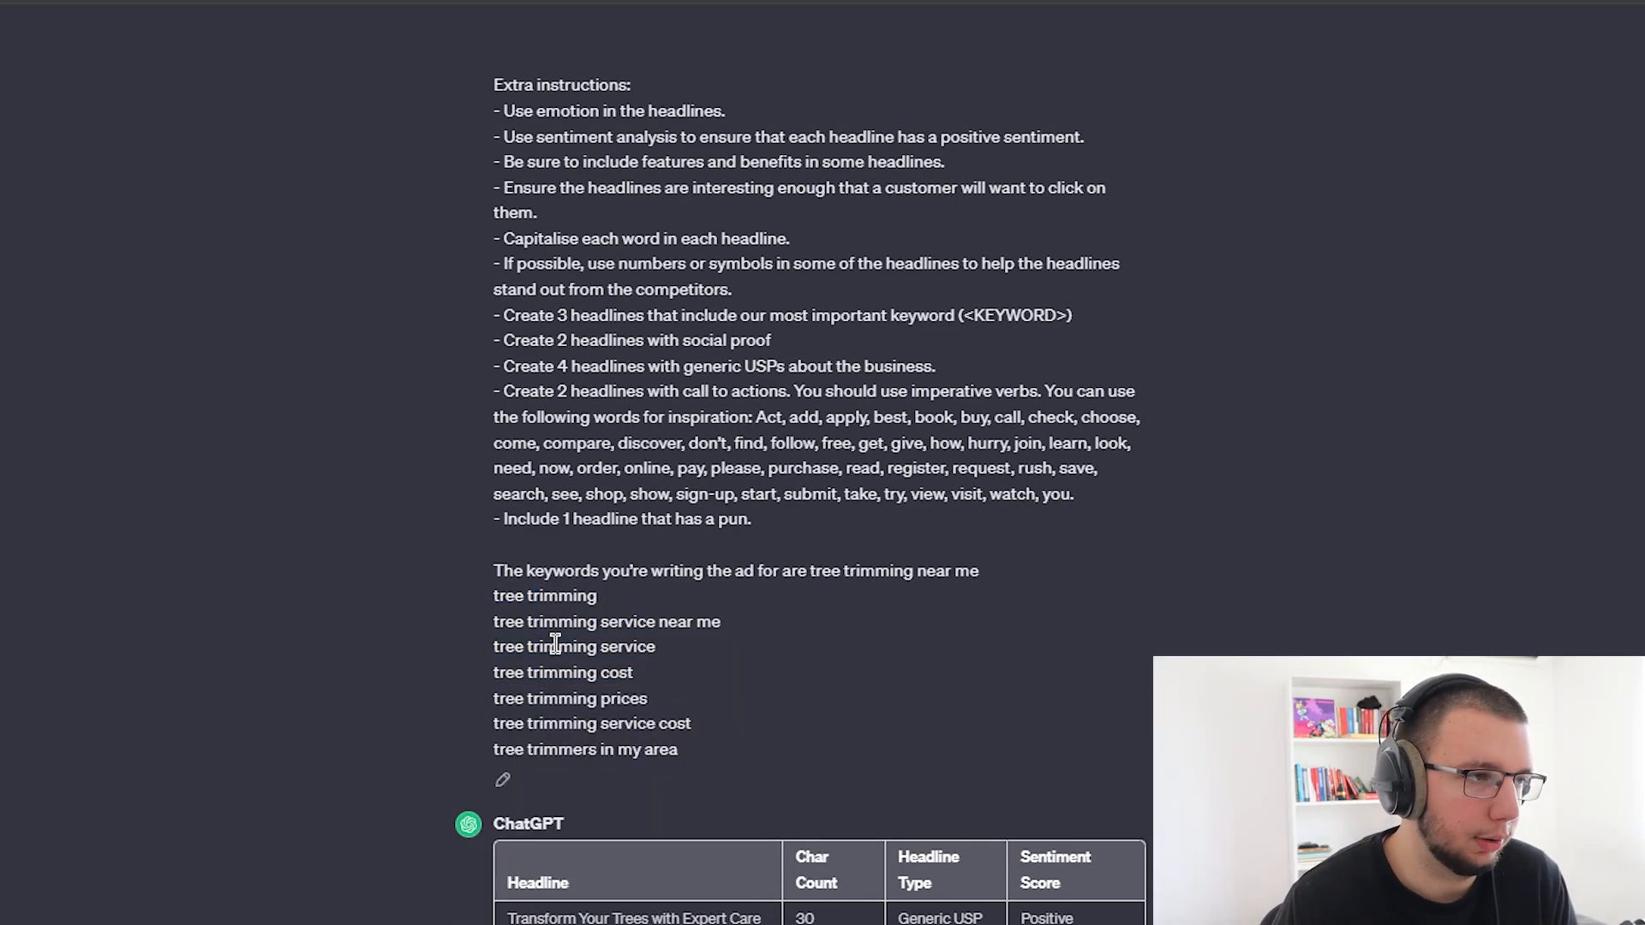
# - Review the generated headline table with its character counts, the request for under 30 characters, and the rewritten table
pyautogui.scroll(-7, 317, 439)
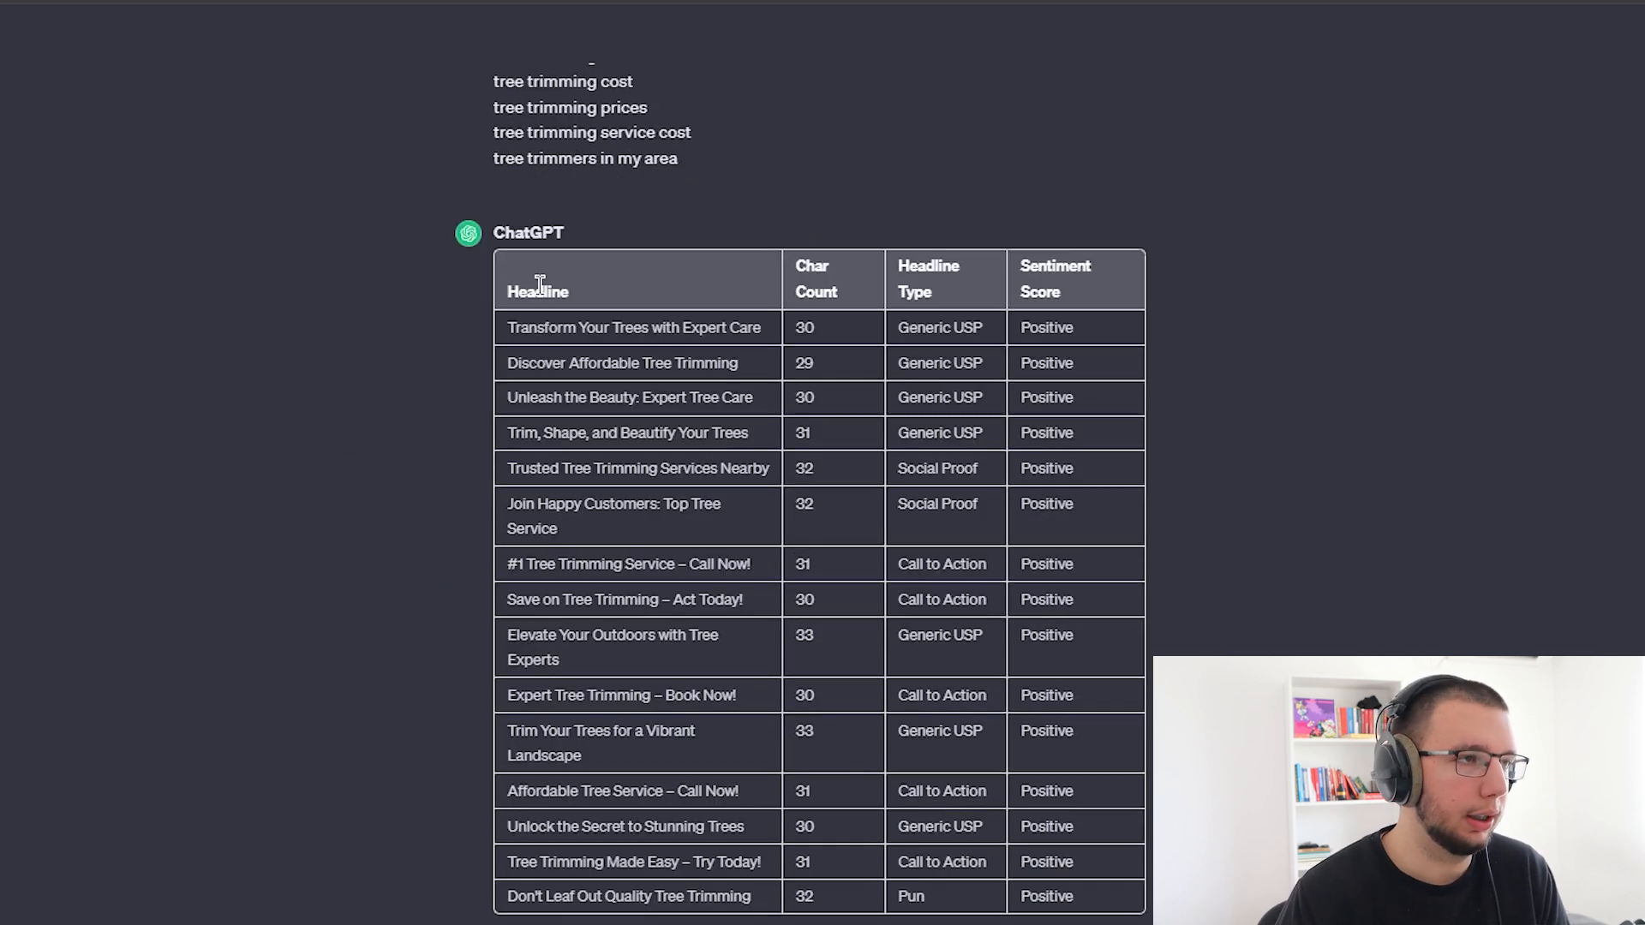
pyautogui.moveTo(507, 325); pyautogui.dragTo(762, 325)
pyautogui.click(491, 334)
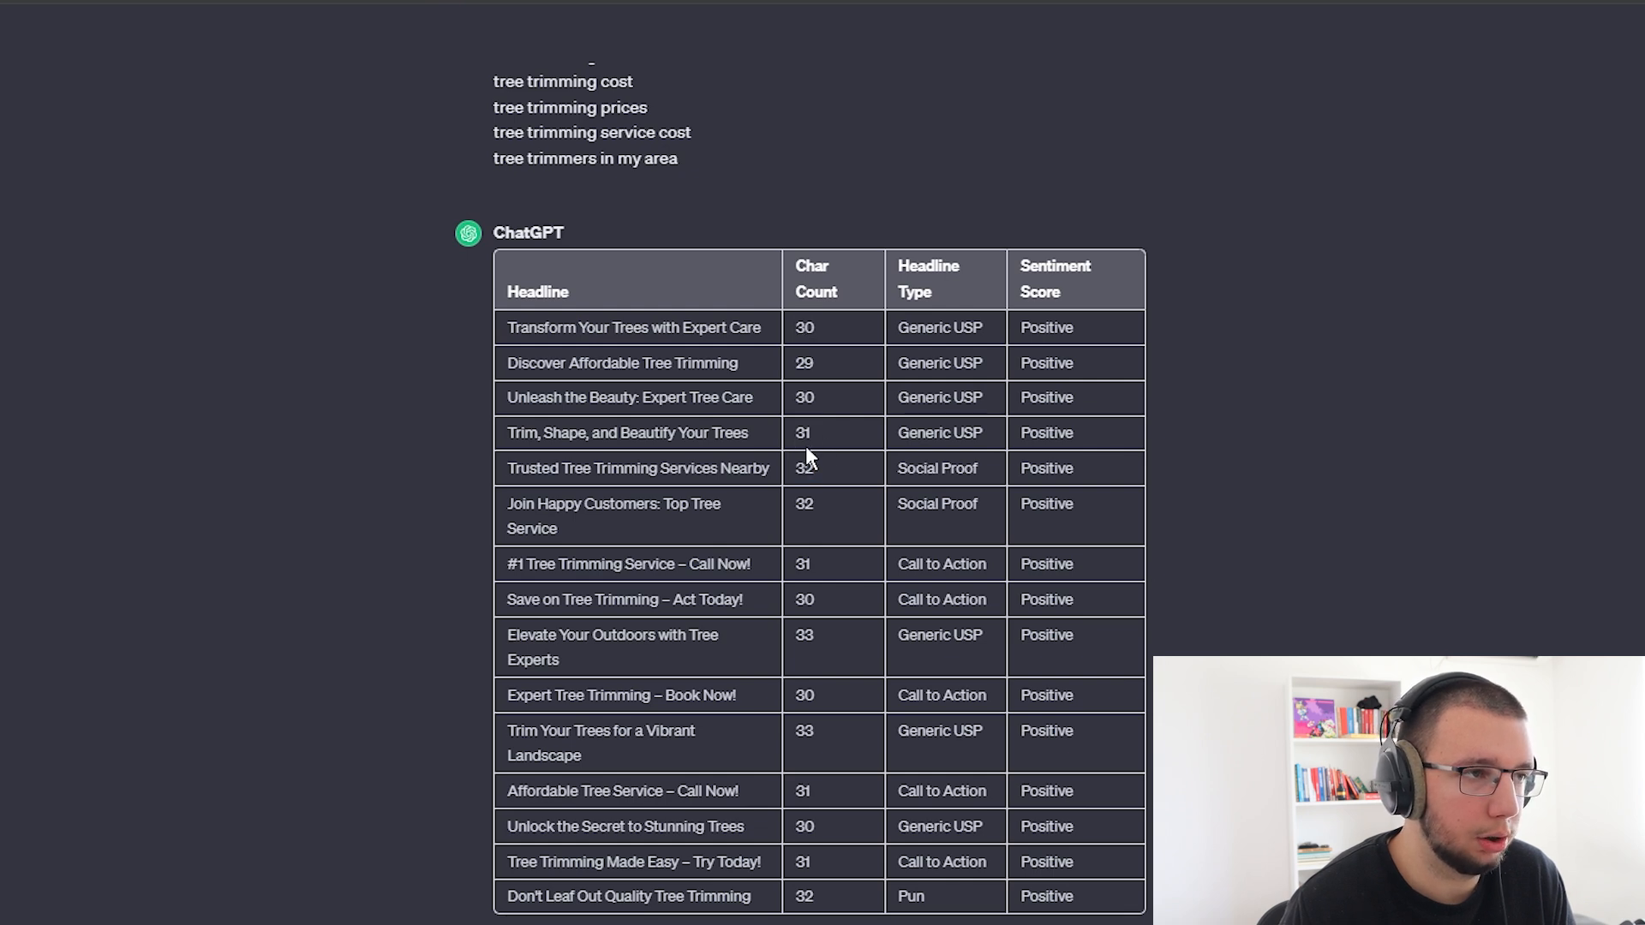
pyautogui.doubleClick(803, 327)
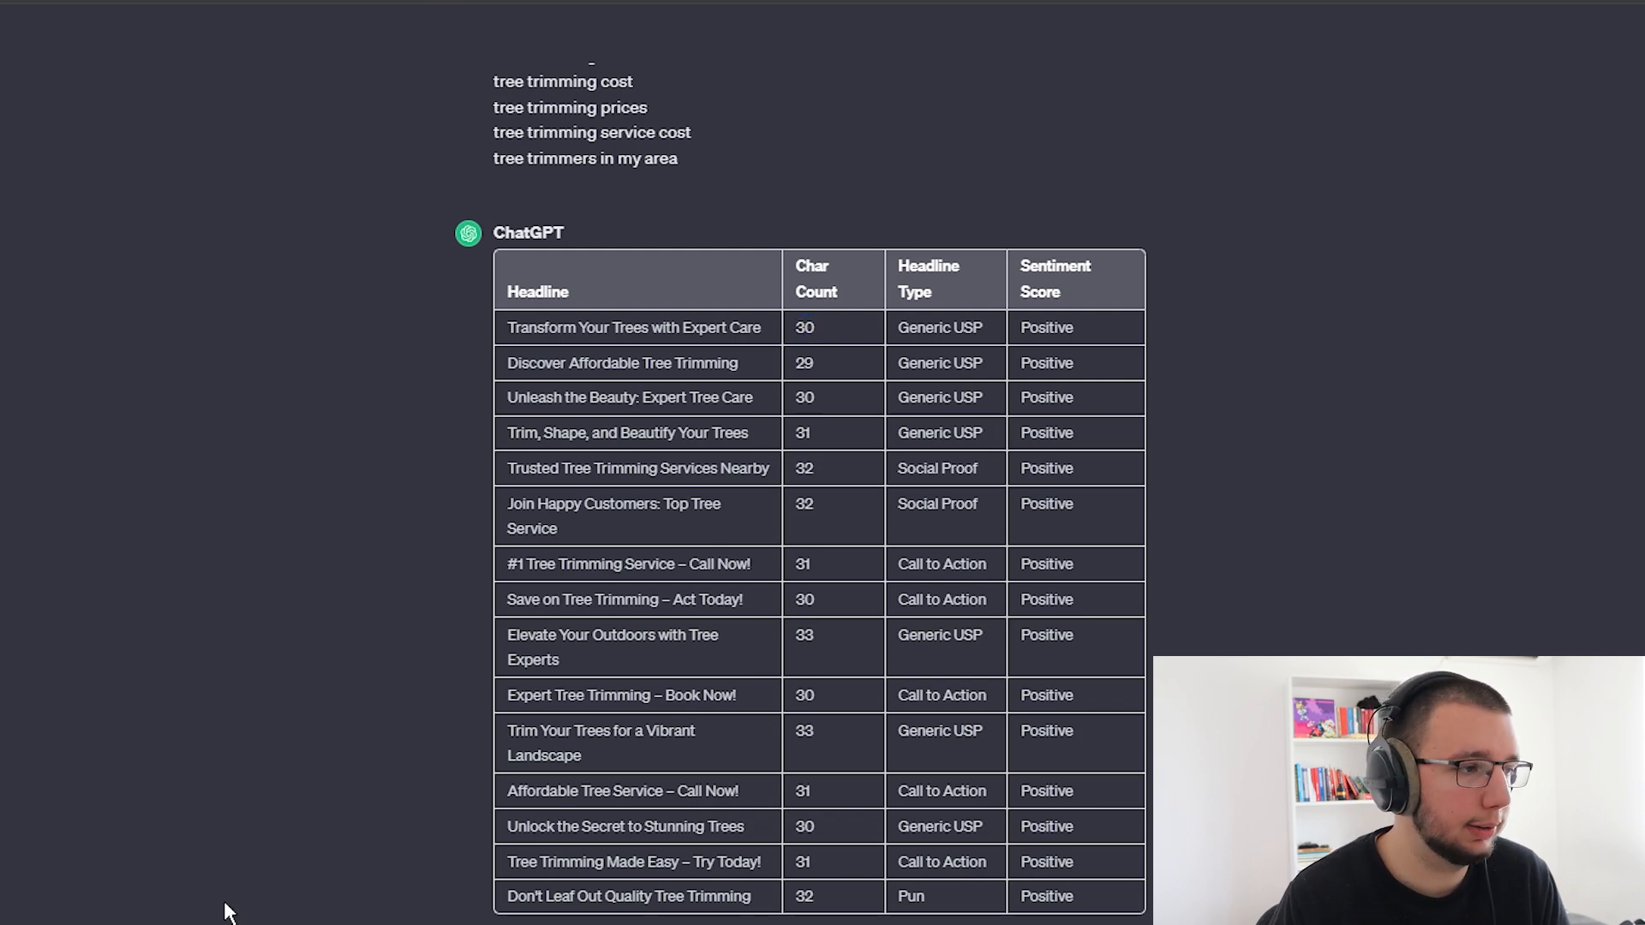
pyautogui.scroll(-6, 514, 548)
pyautogui.moveTo(496, 583); pyautogui.dragTo(899, 583)
pyautogui.scroll(-3, 958, 588)
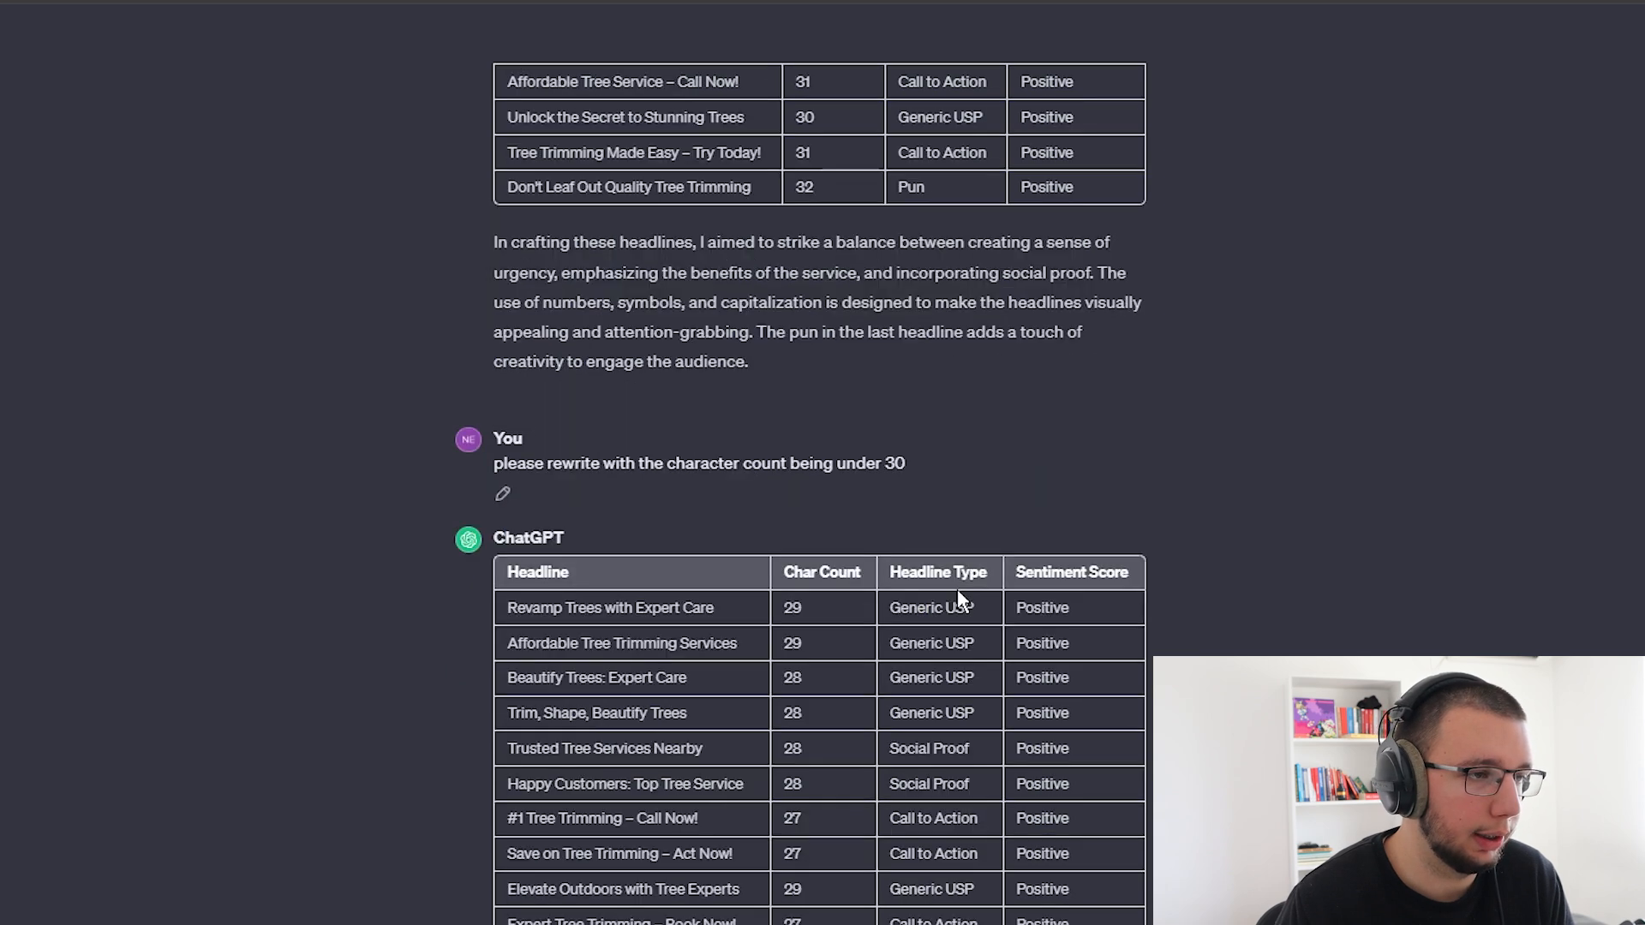
pyautogui.doubleClick(511, 485)
pyautogui.click(416, 442)
pyautogui.scroll(4, 416, 442)
pyautogui.scroll(-5, 416, 442)
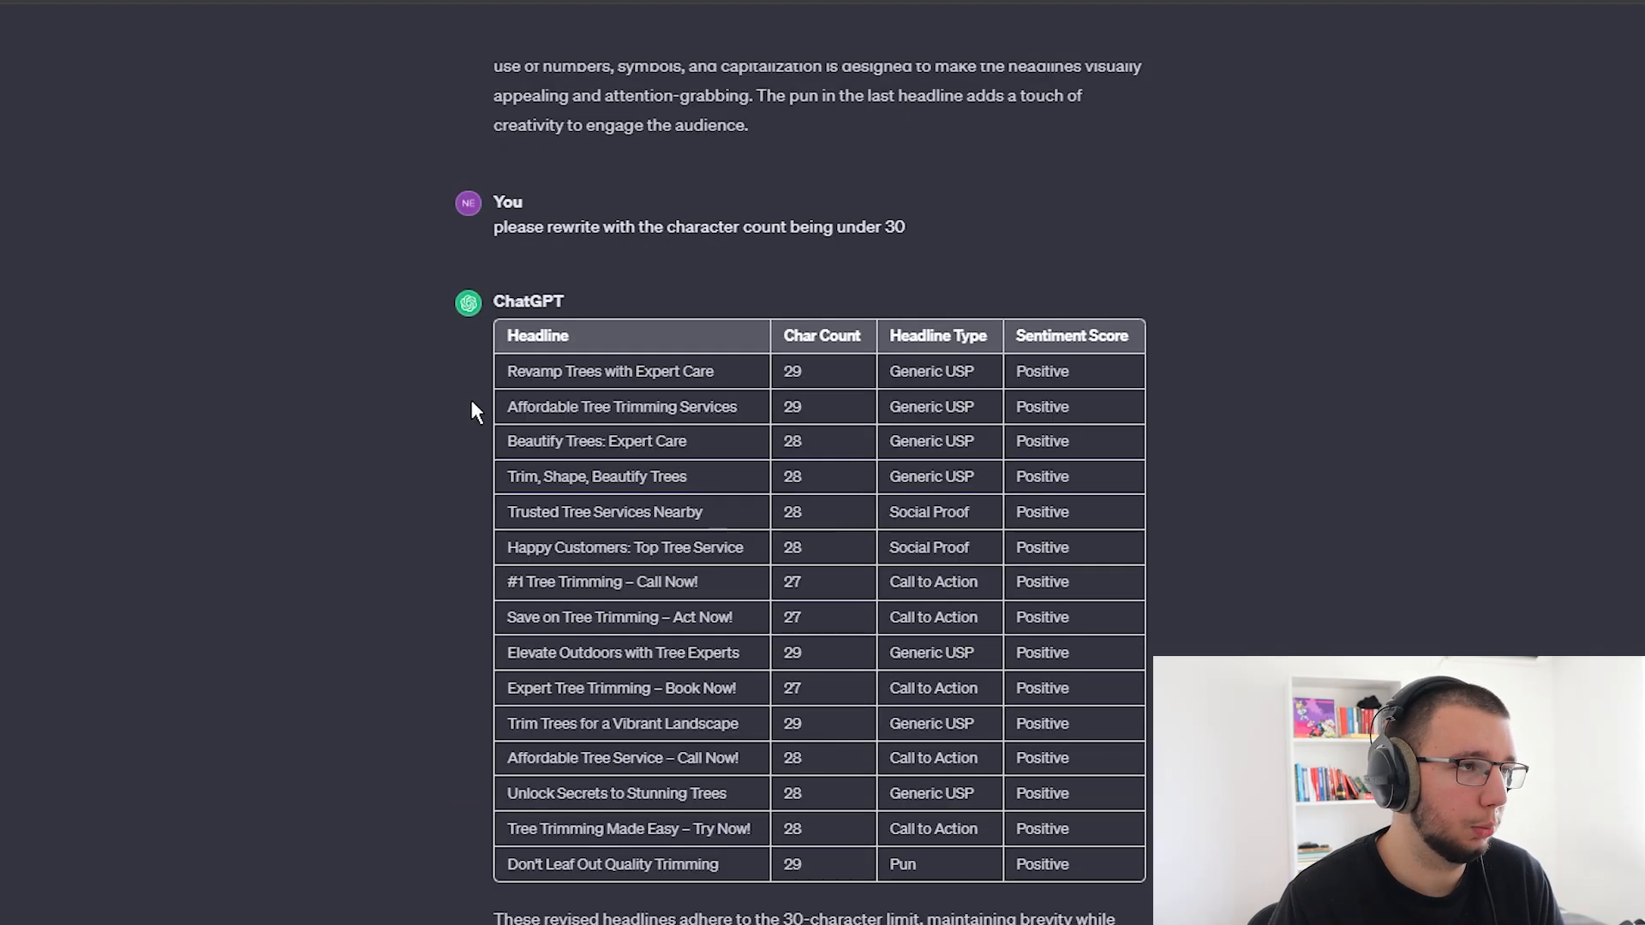
# - Find the description prompt and read its copywriter role, 15-description request, 90-character limit and table format
pyautogui.scroll(-18, 634, 368)
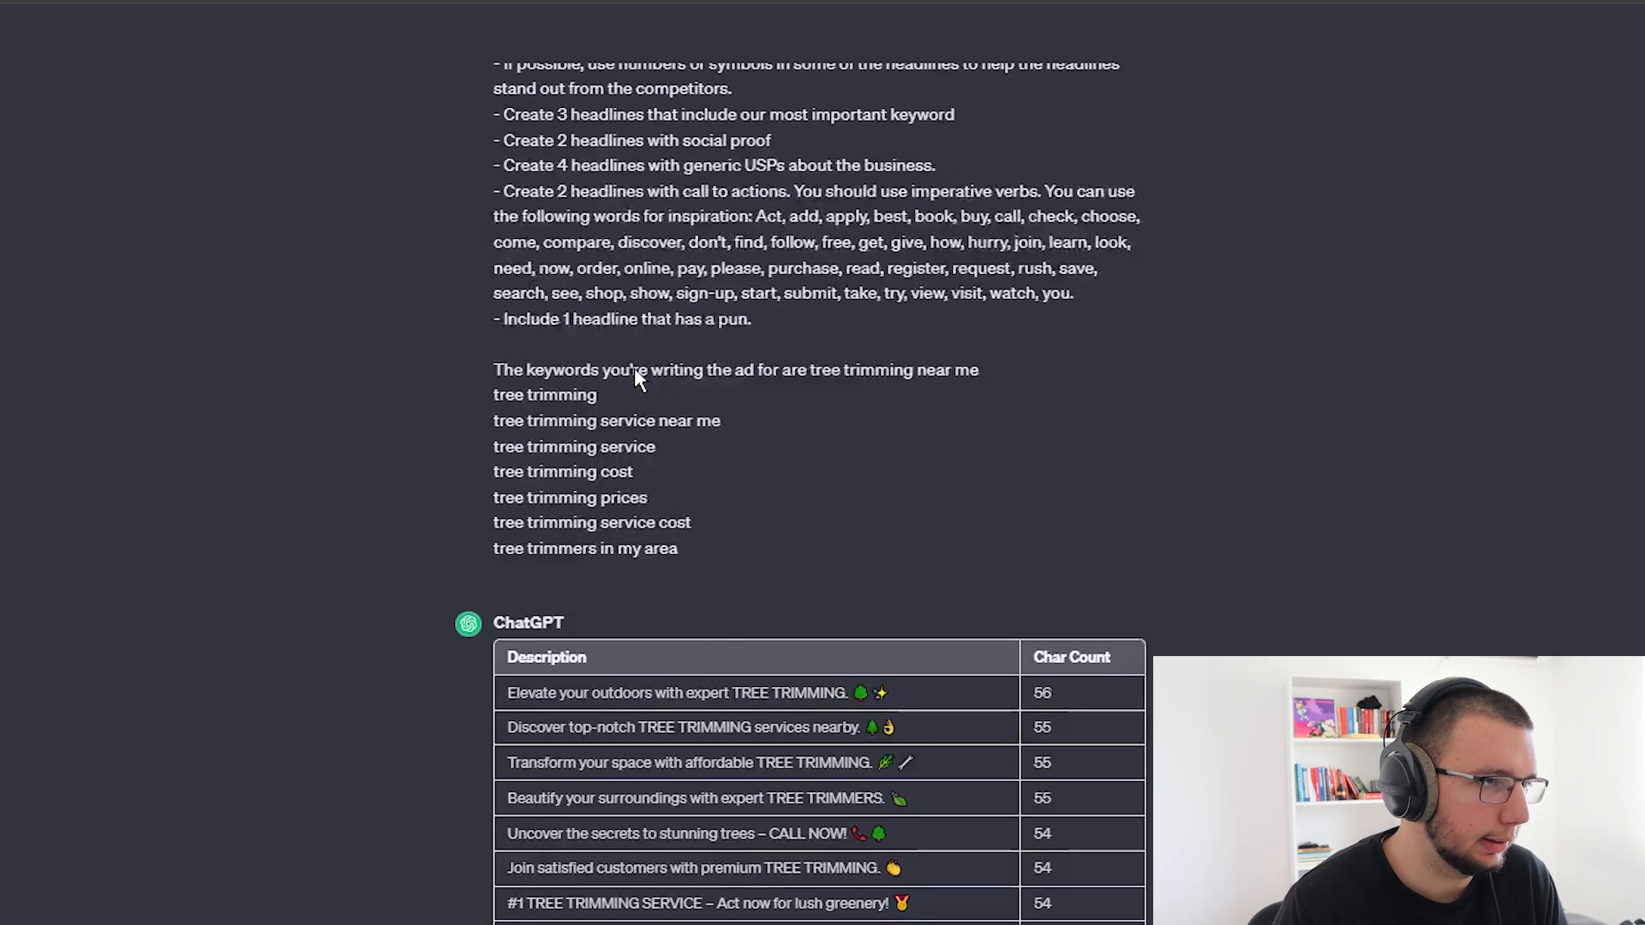
pyautogui.scroll(6, 634, 368)
pyautogui.moveTo(495, 297)
pyautogui.mouseDown()
pyautogui.moveTo(577, 343)
pyautogui.moveTo(501, 302)
pyautogui.moveTo(645, 341)
pyautogui.moveTo(530, 290)
pyautogui.moveTo(504, 301)
pyautogui.mouseUp()
pyautogui.click(576, 344)
pyautogui.click(645, 341)
pyautogui.click(504, 302)
pyautogui.moveTo(505, 399); pyautogui.dragTo(833, 402)
pyautogui.click(935, 388)
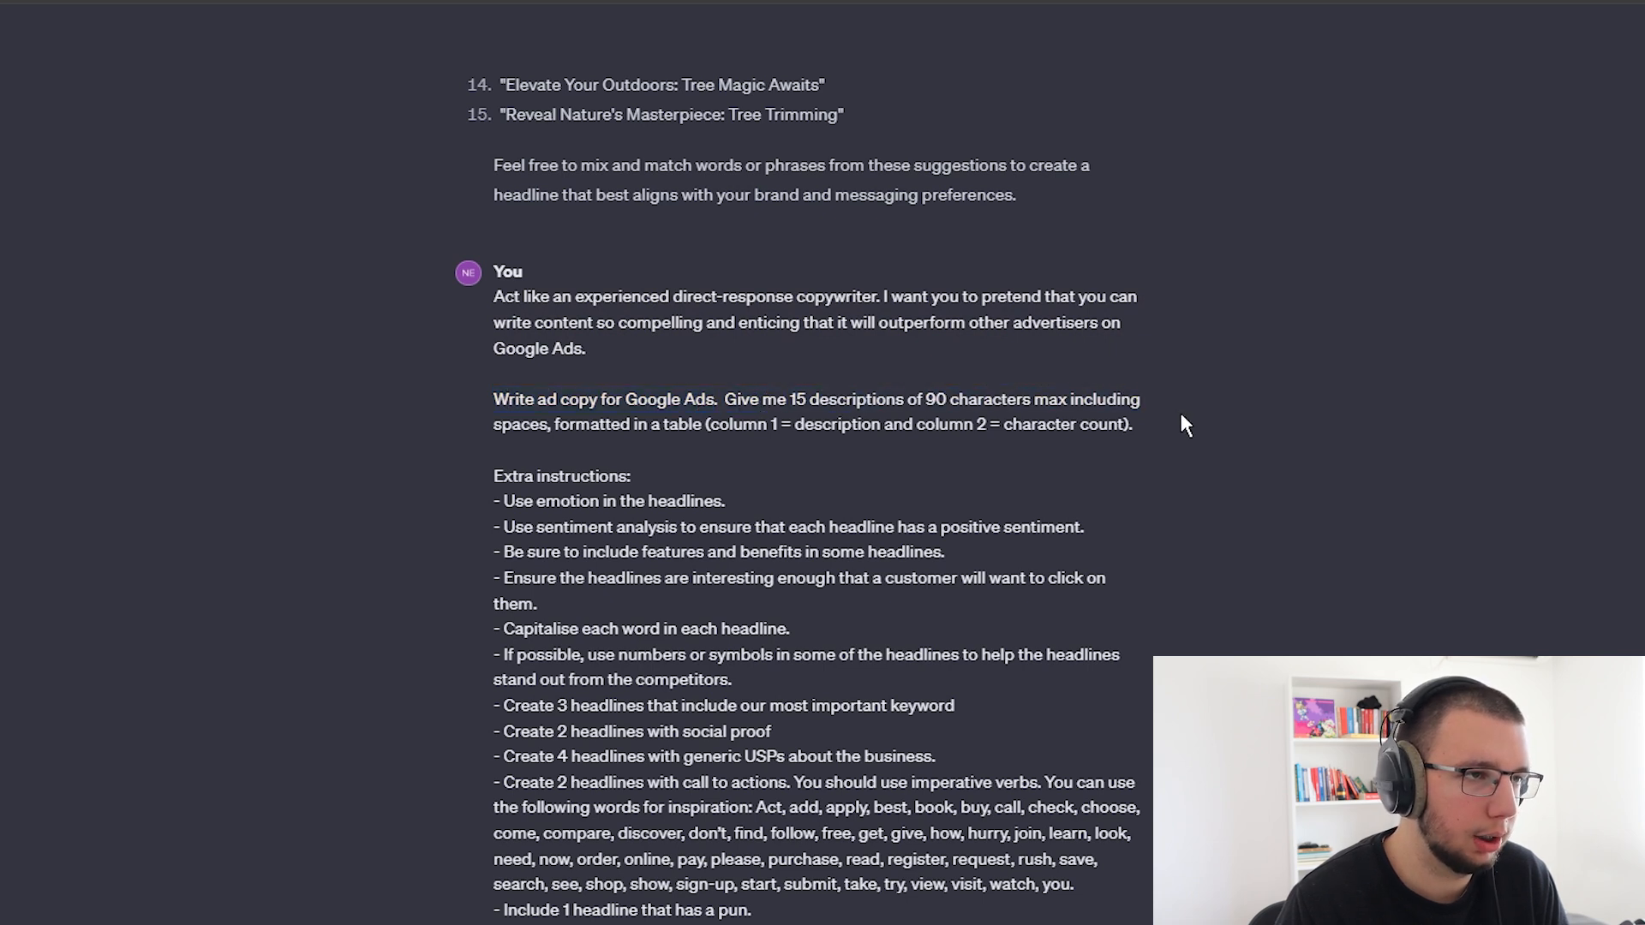
pyautogui.moveTo(1127, 424); pyautogui.dragTo(555, 426)
pyautogui.click(634, 367)
# - Review the generated descriptions and the version rewritten to more than 70 but not more than 90 characters
pyautogui.scroll(-15, 632, 365)
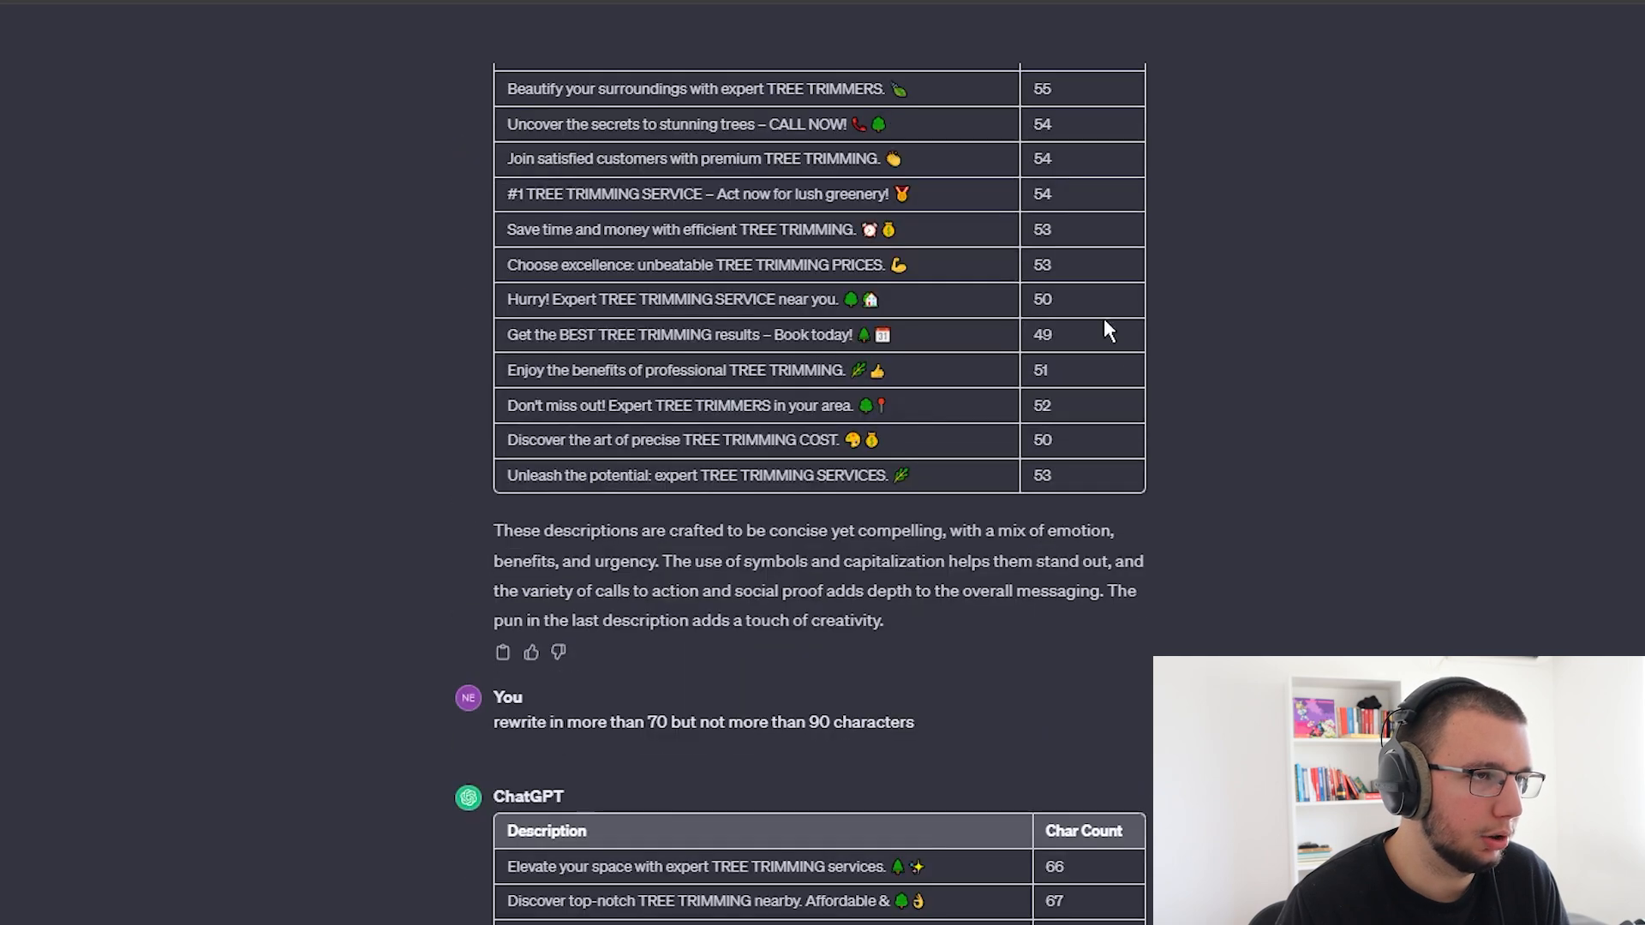
pyautogui.scroll(3, 627, 274)
pyautogui.scroll(-8, 627, 275)
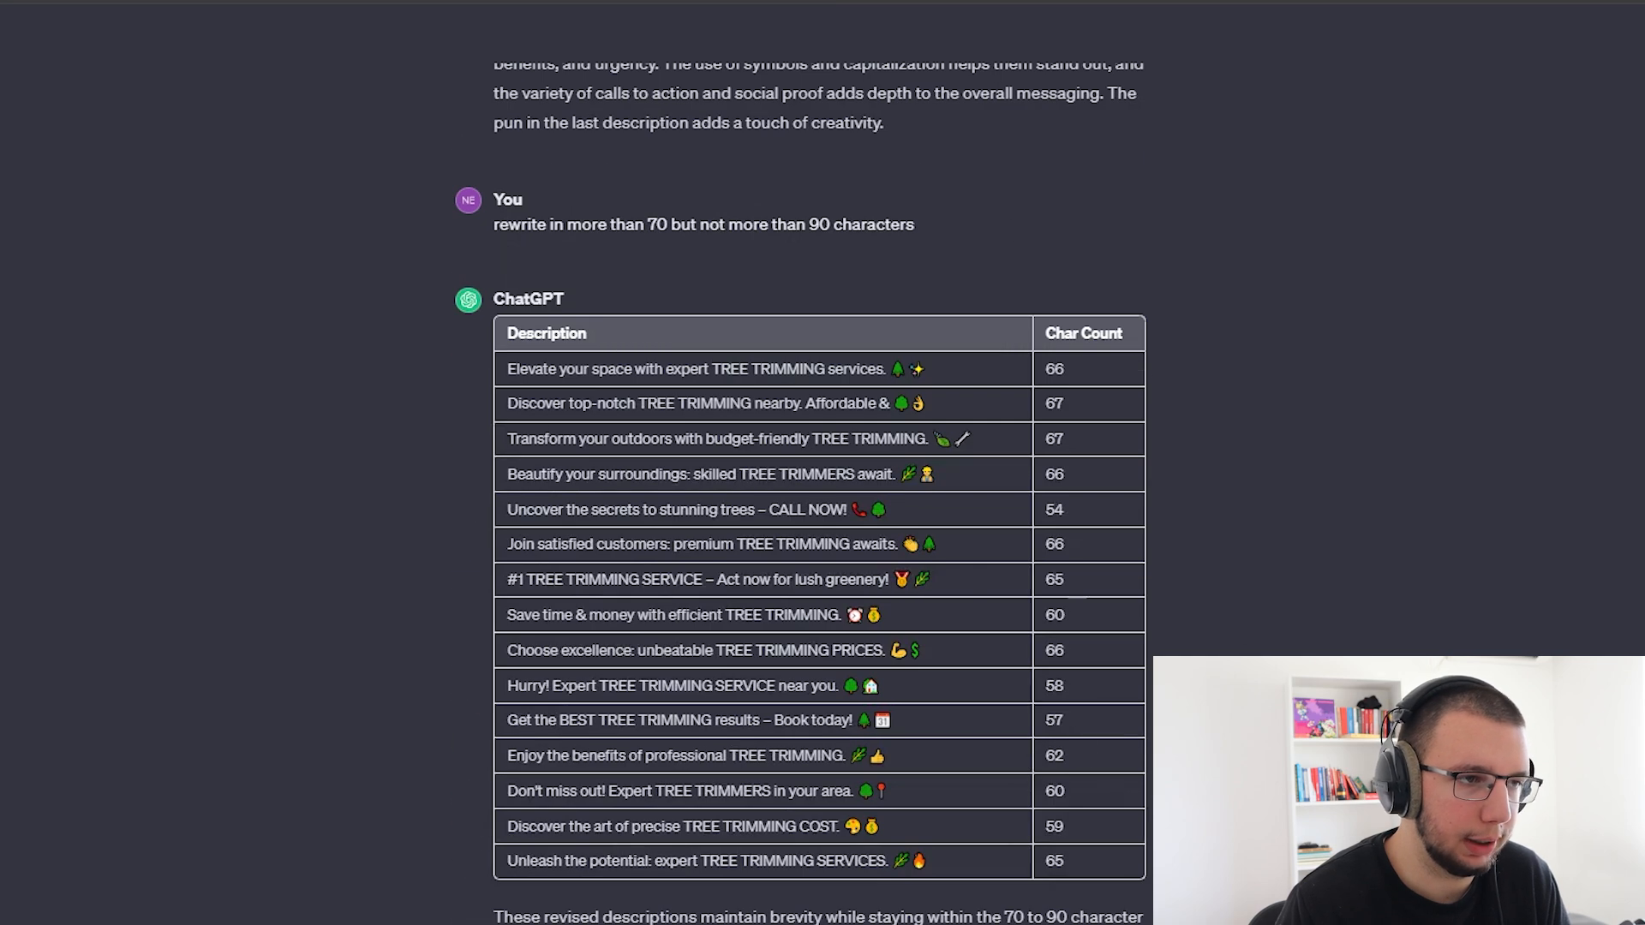
pyautogui.moveTo(1100, 855); pyautogui.dragTo(515, 367)
pyautogui.click(1059, 395)
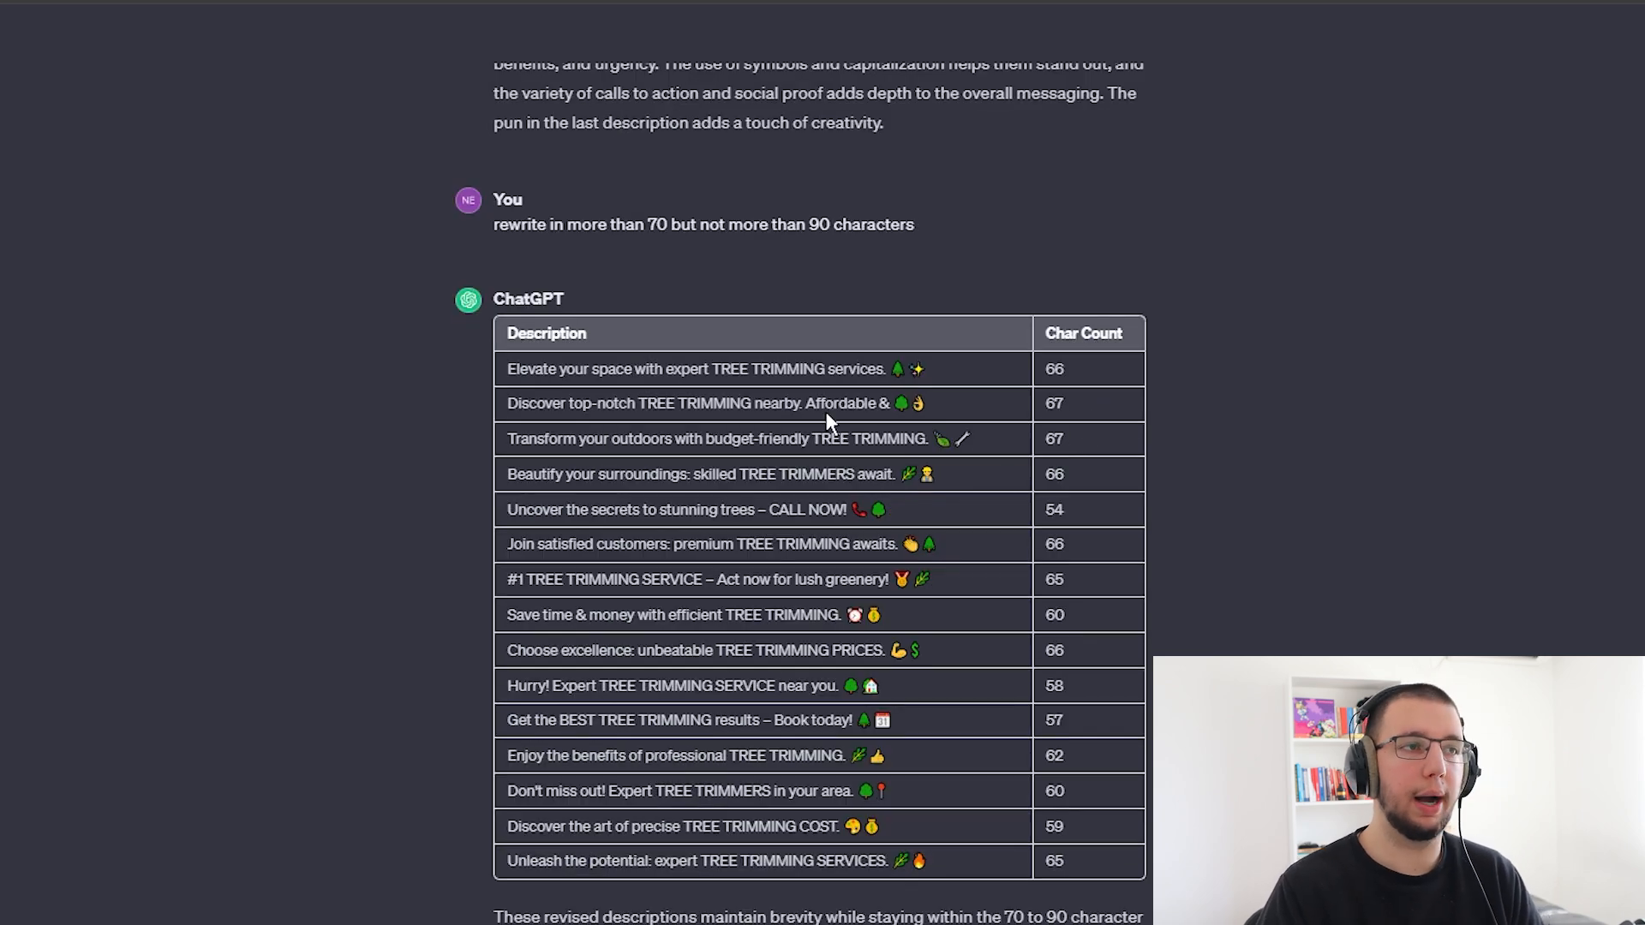
pyautogui.doubleClick(527, 433)
pyautogui.click(900, 434)
pyautogui.moveTo(527, 431); pyautogui.dragTo(924, 441)
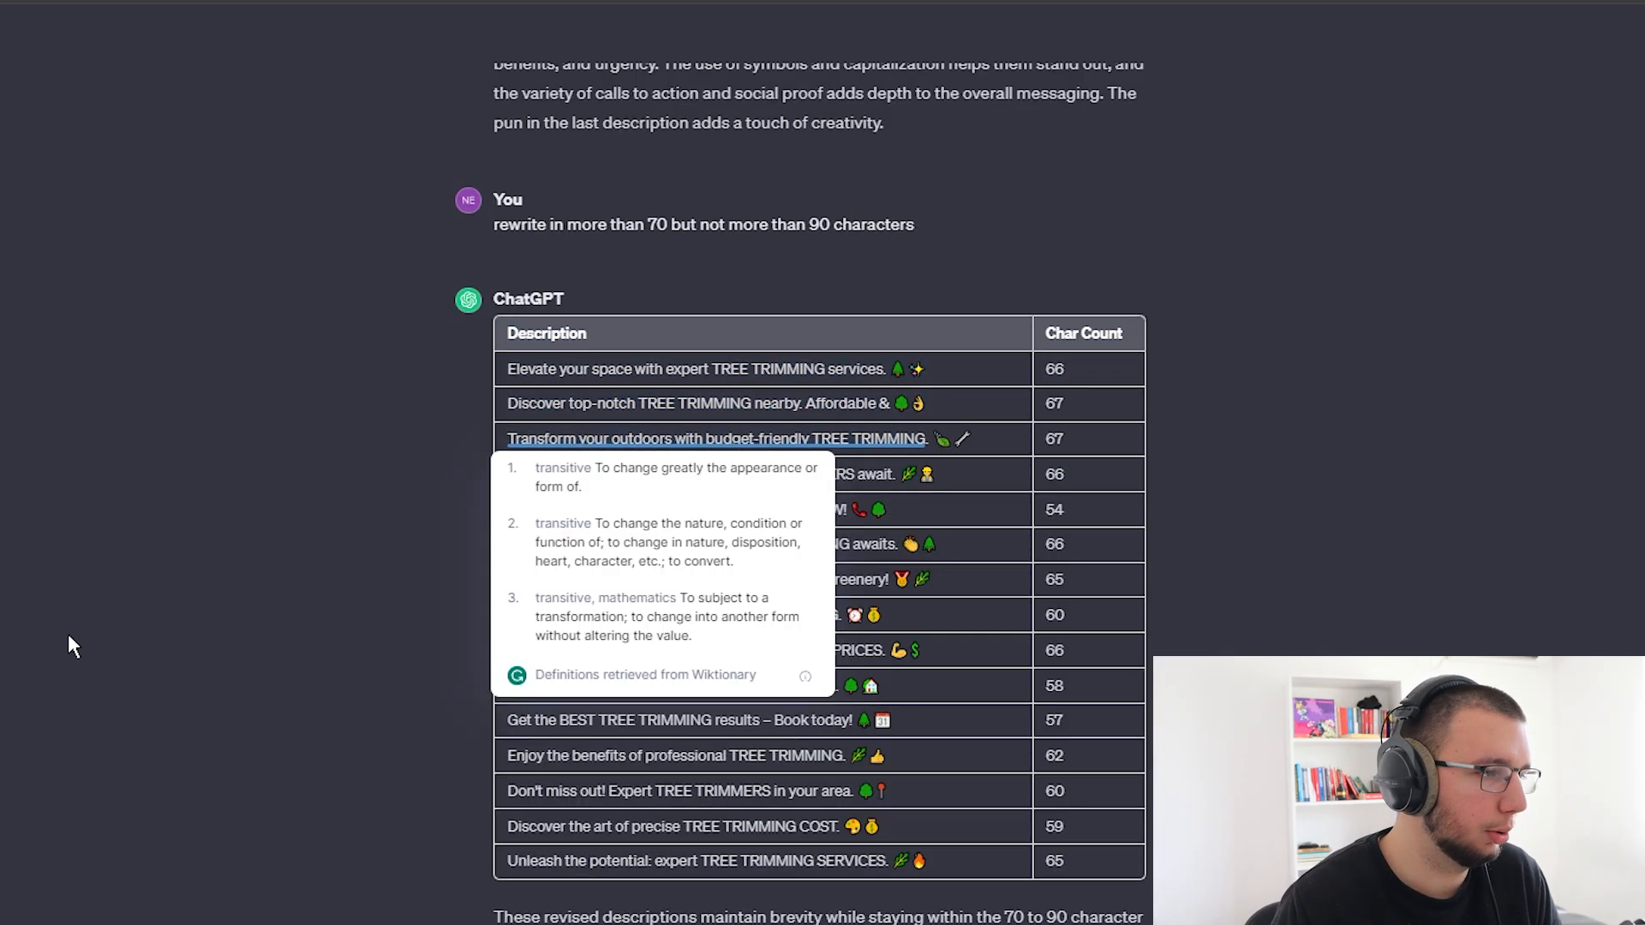
pyautogui.click(66, 639)
# - Switch to Notepad and review the five chosen headlines, from "Transform Your Trees with Expert Care" to "Don't Leaf Out Quality Trimming"
pyautogui.hotkey('alt', 'Tab')
pyautogui.moveTo(747, 337); pyautogui.dragTo(1041, 422)
pyautogui.click(1138, 327)
pyautogui.click(752, 337)
pyautogui.click(965, 381)
pyautogui.doubleClick(962, 380)
pyautogui.click(781, 380)
pyautogui.click(1107, 401)
pyautogui.click(785, 403)
pyautogui.click(814, 433)
pyautogui.doubleClick(830, 424)
pyautogui.click(838, 420)
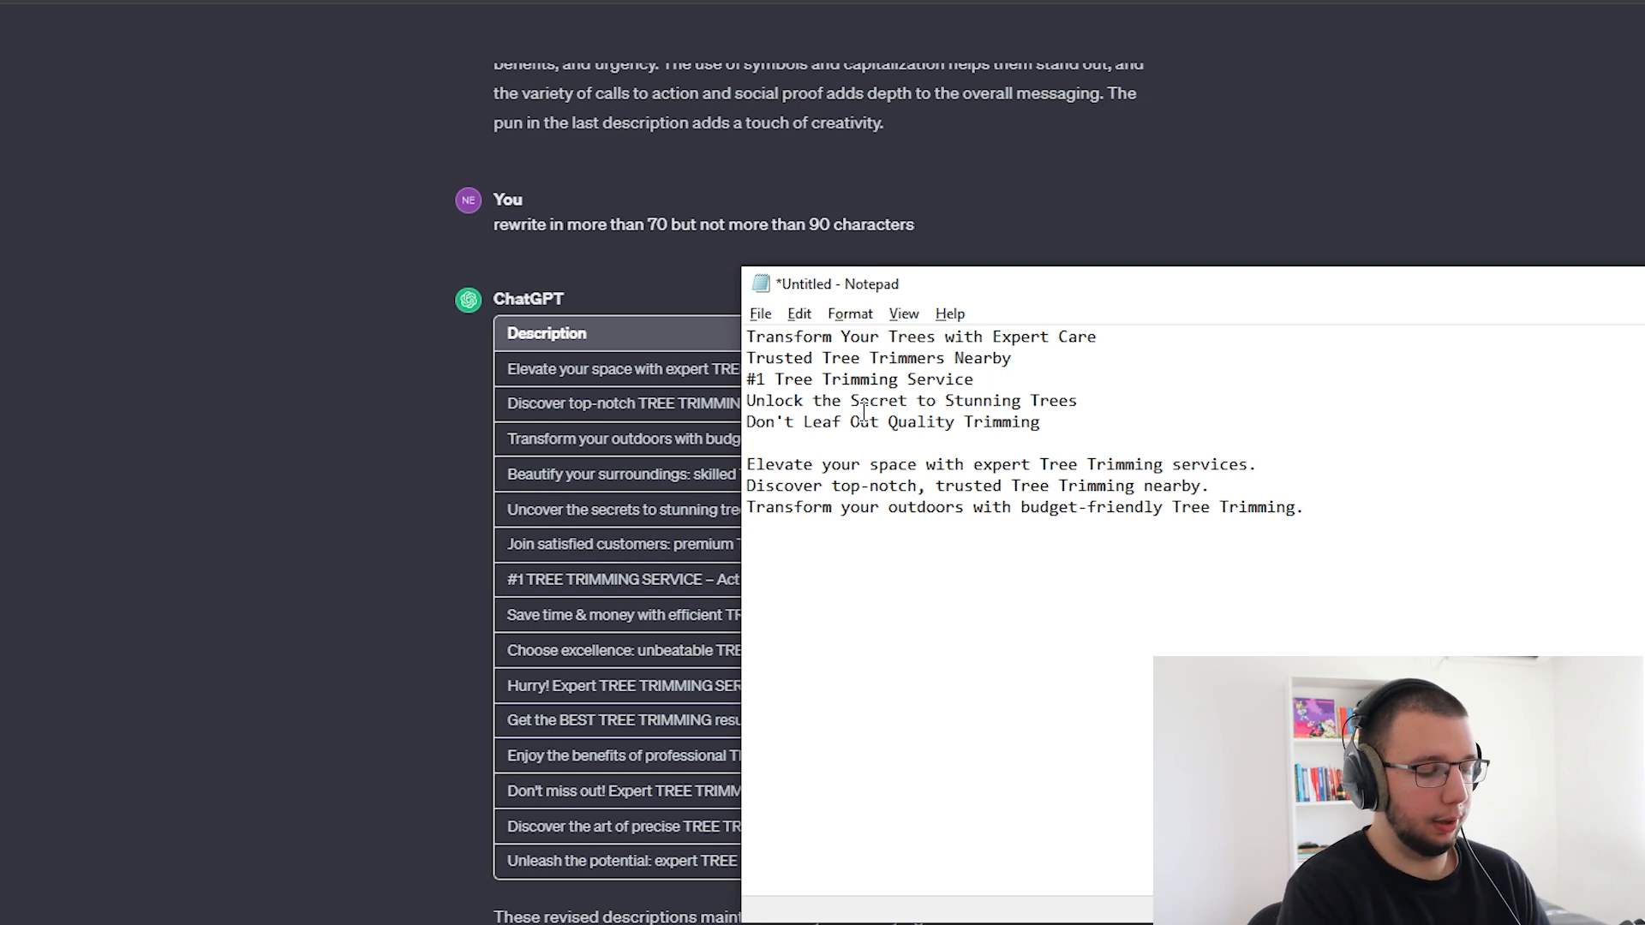
pyautogui.press('BackSpace')
pyautogui.write('f')
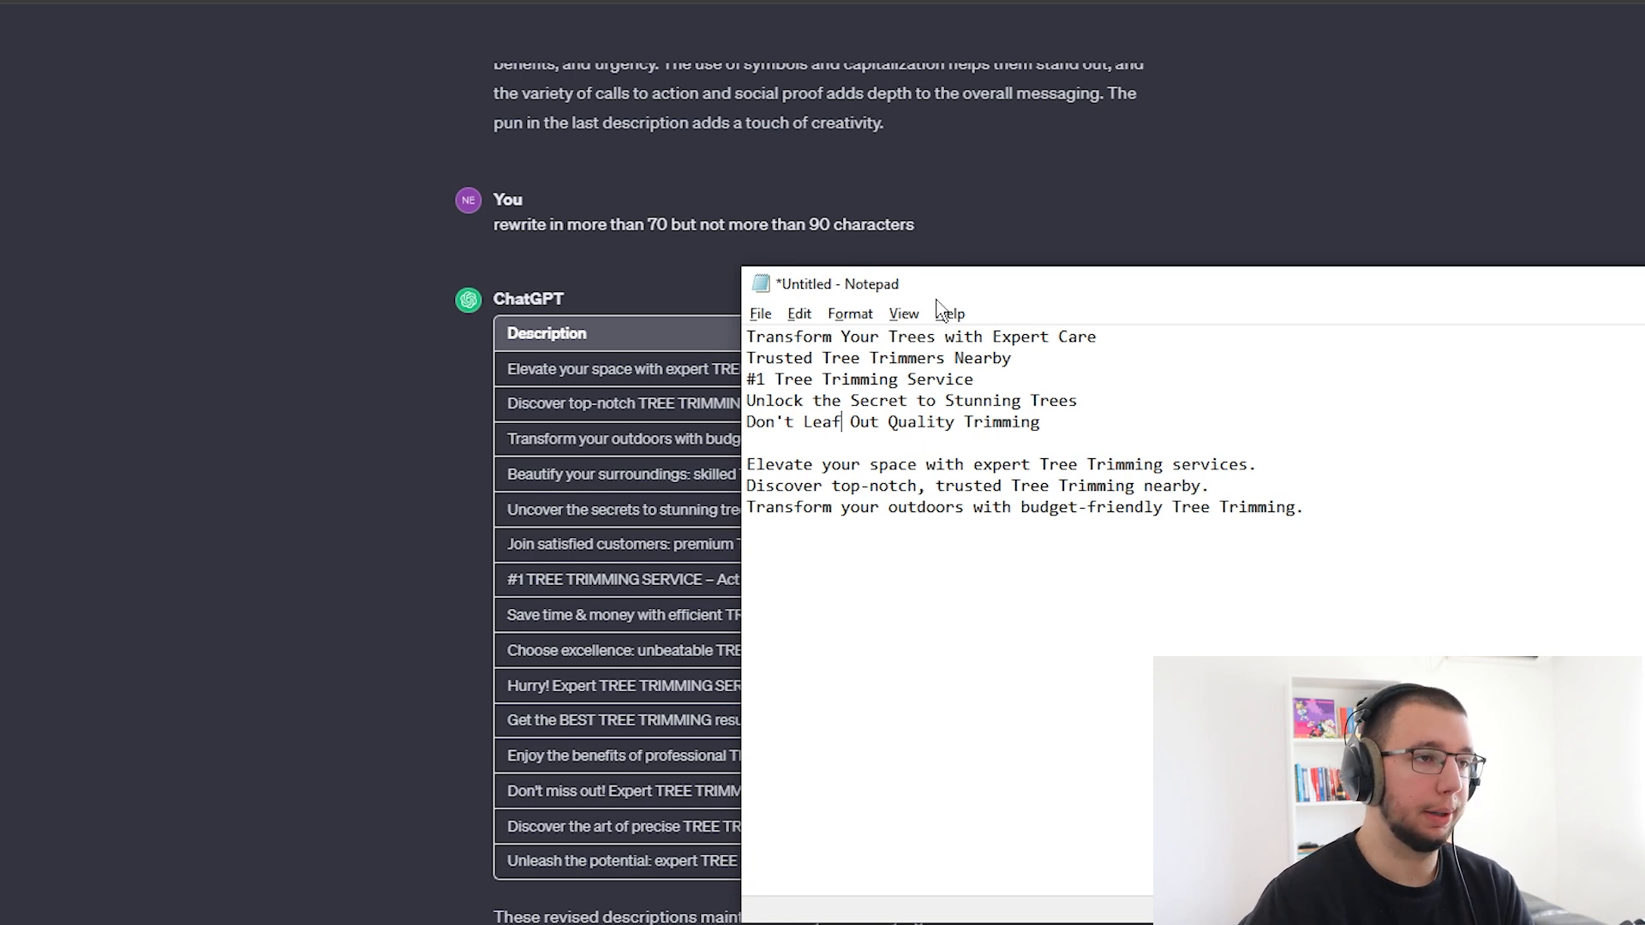
# - Review the three chosen descriptions in the notes and reread the first and last headlines above them
pyautogui.moveTo(1054, 415); pyautogui.dragTo(756, 337)
pyautogui.doubleClick(758, 463)
pyautogui.moveTo(759, 463); pyautogui.dragTo(1266, 463)
pyautogui.moveTo(747, 486); pyautogui.dragTo(1210, 485)
pyautogui.click(1354, 487)
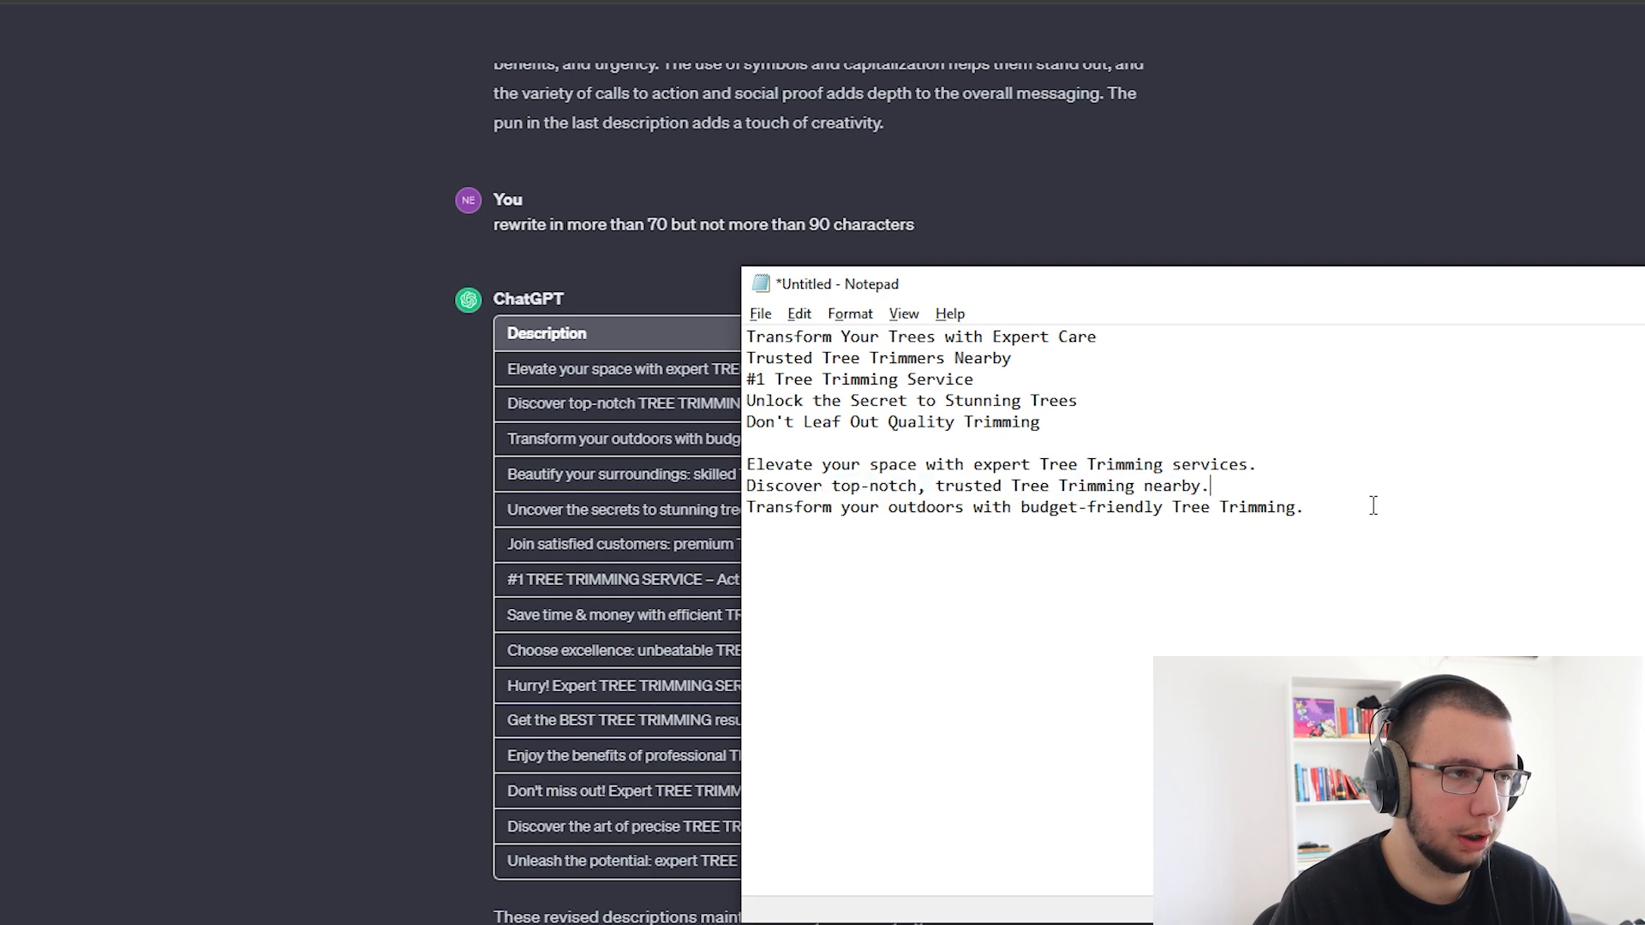
pyautogui.moveTo(1372, 521); pyautogui.dragTo(1276, 501)
pyautogui.click(1298, 506)
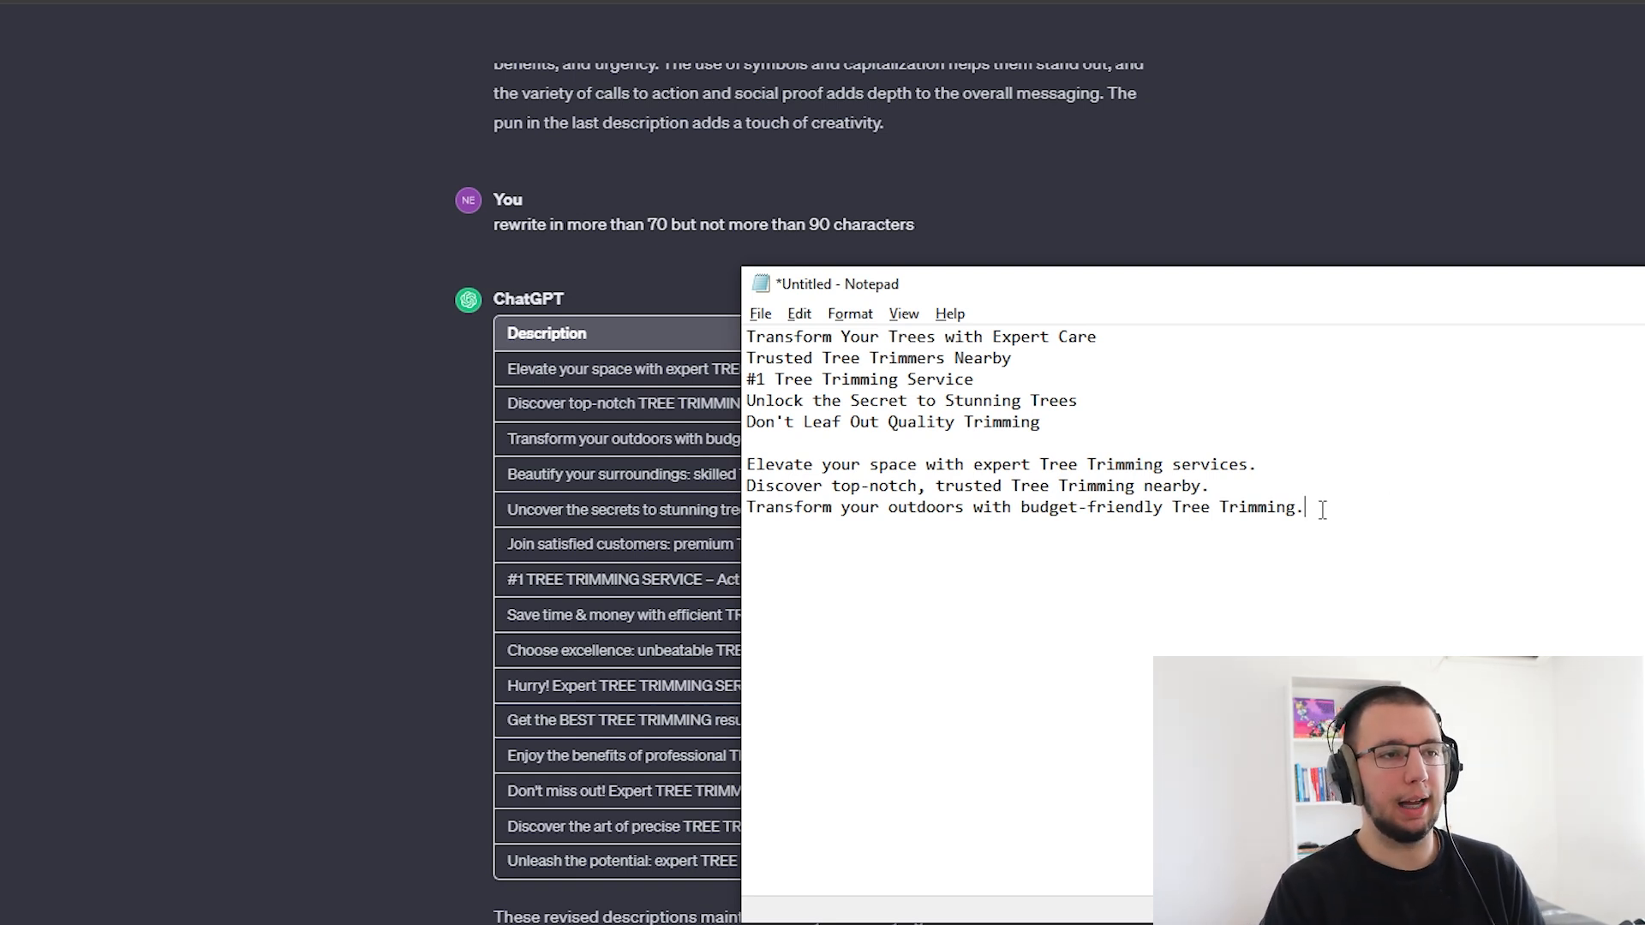
pyautogui.moveTo(1455, 527); pyautogui.dragTo(757, 343)
pyautogui.click(757, 343)
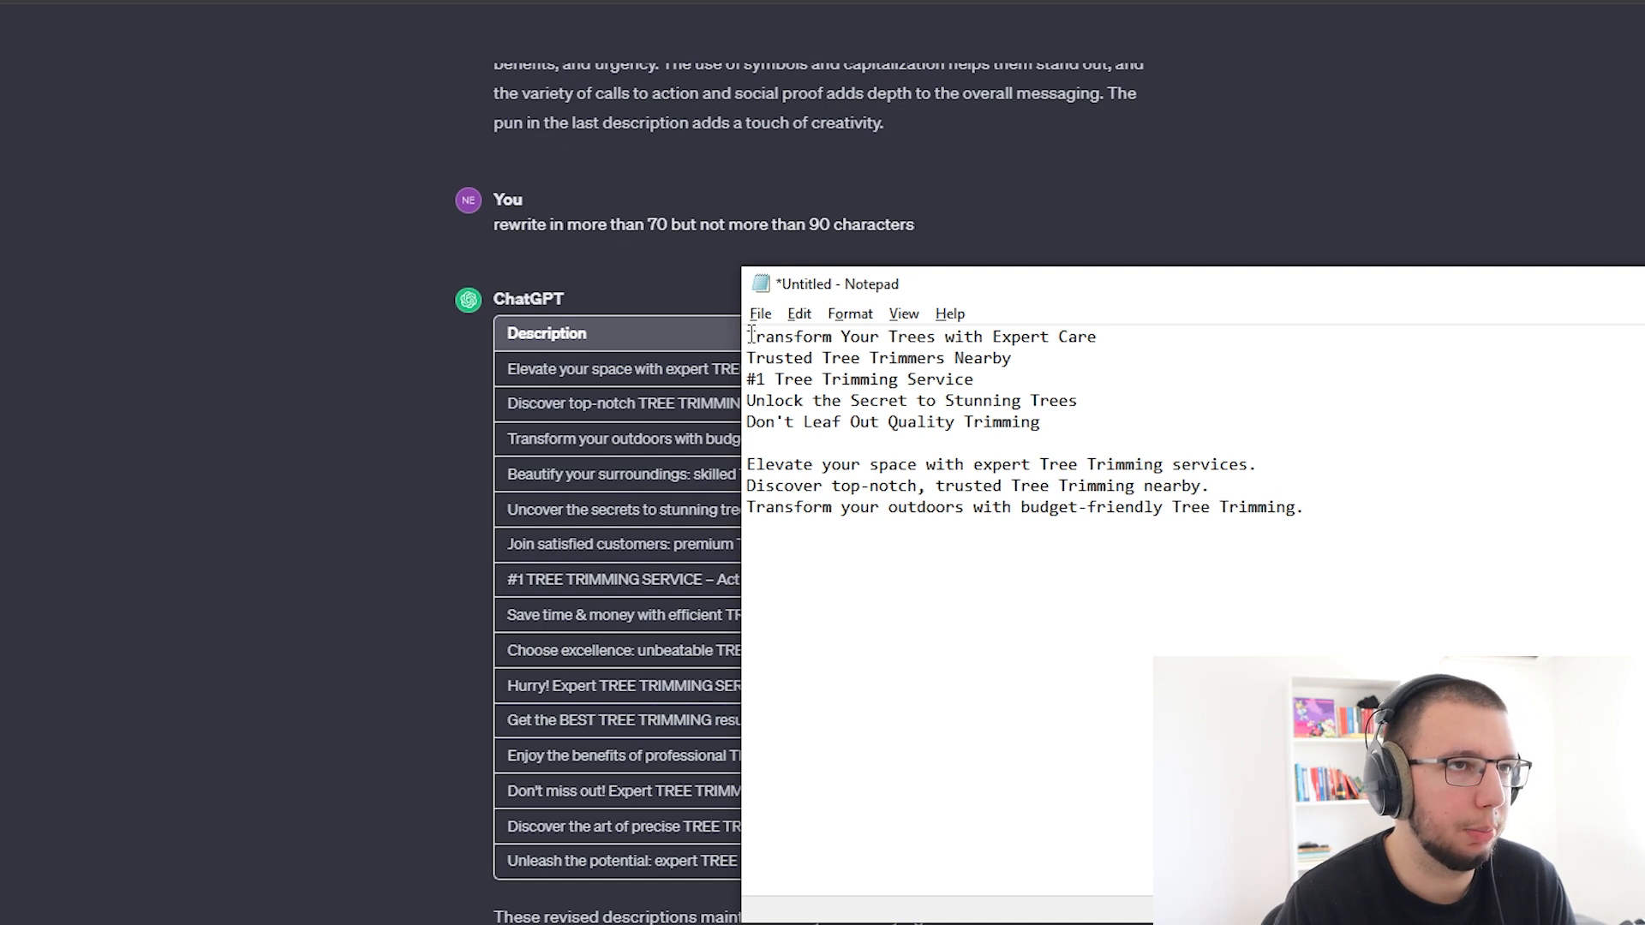
pyautogui.moveTo(751, 335); pyautogui.dragTo(1100, 336)
pyautogui.click(1072, 424)
pyautogui.click(1080, 337)
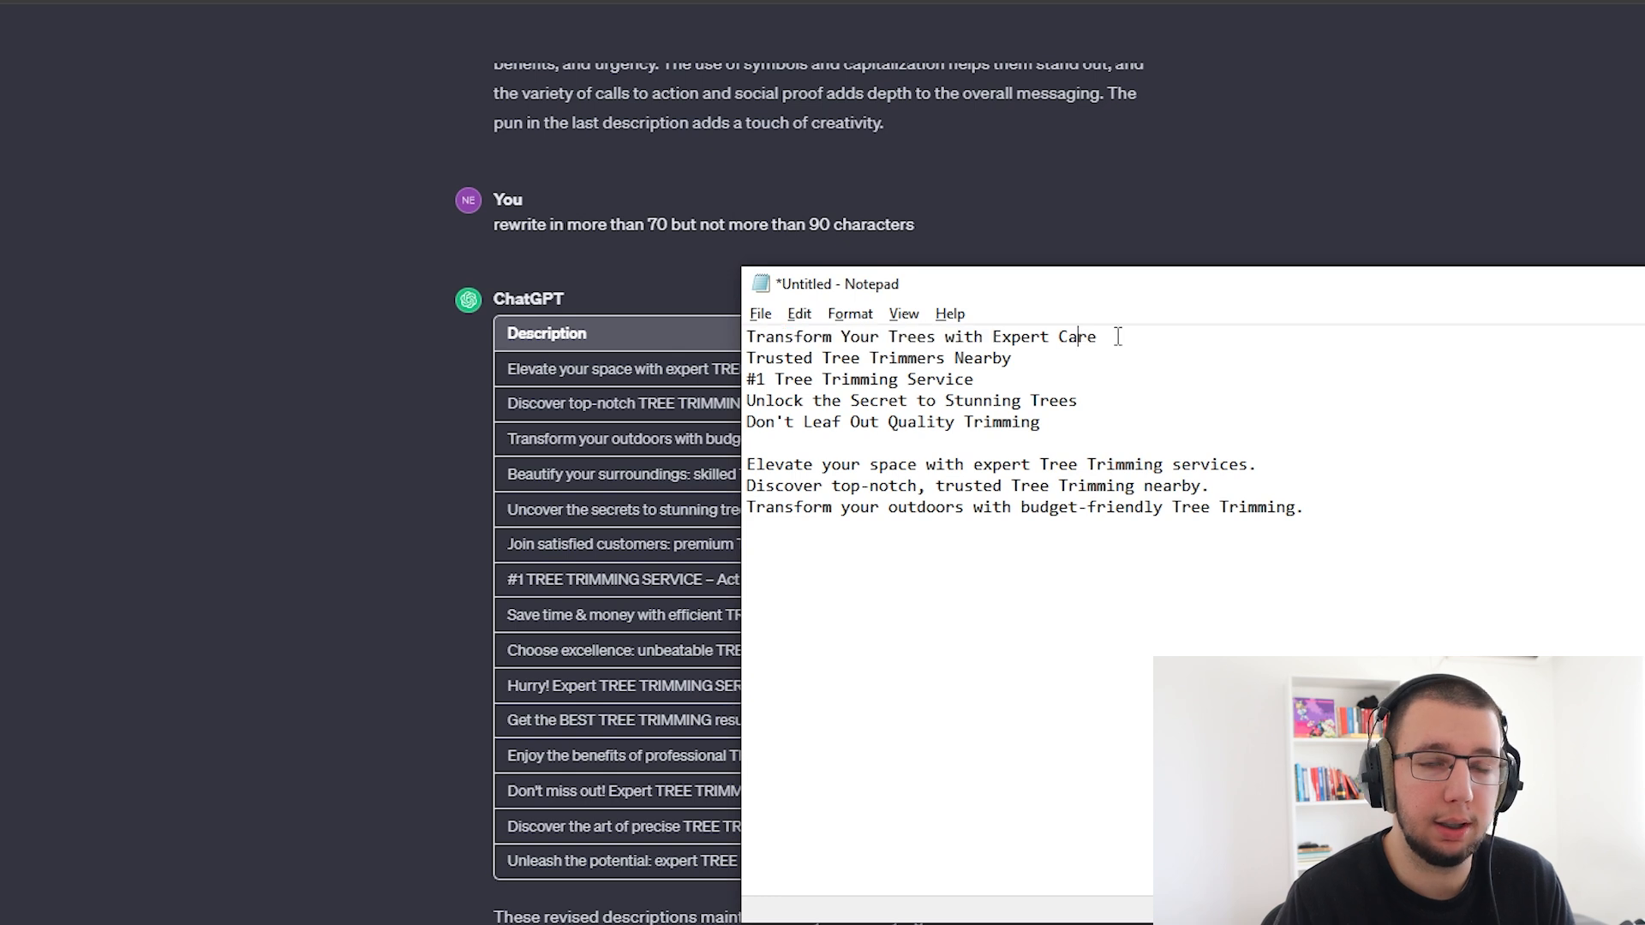
pyautogui.moveTo(1073, 423); pyautogui.dragTo(749, 422)
pyautogui.moveTo(750, 423); pyautogui.dragTo(1043, 421)
pyautogui.click(1051, 420)
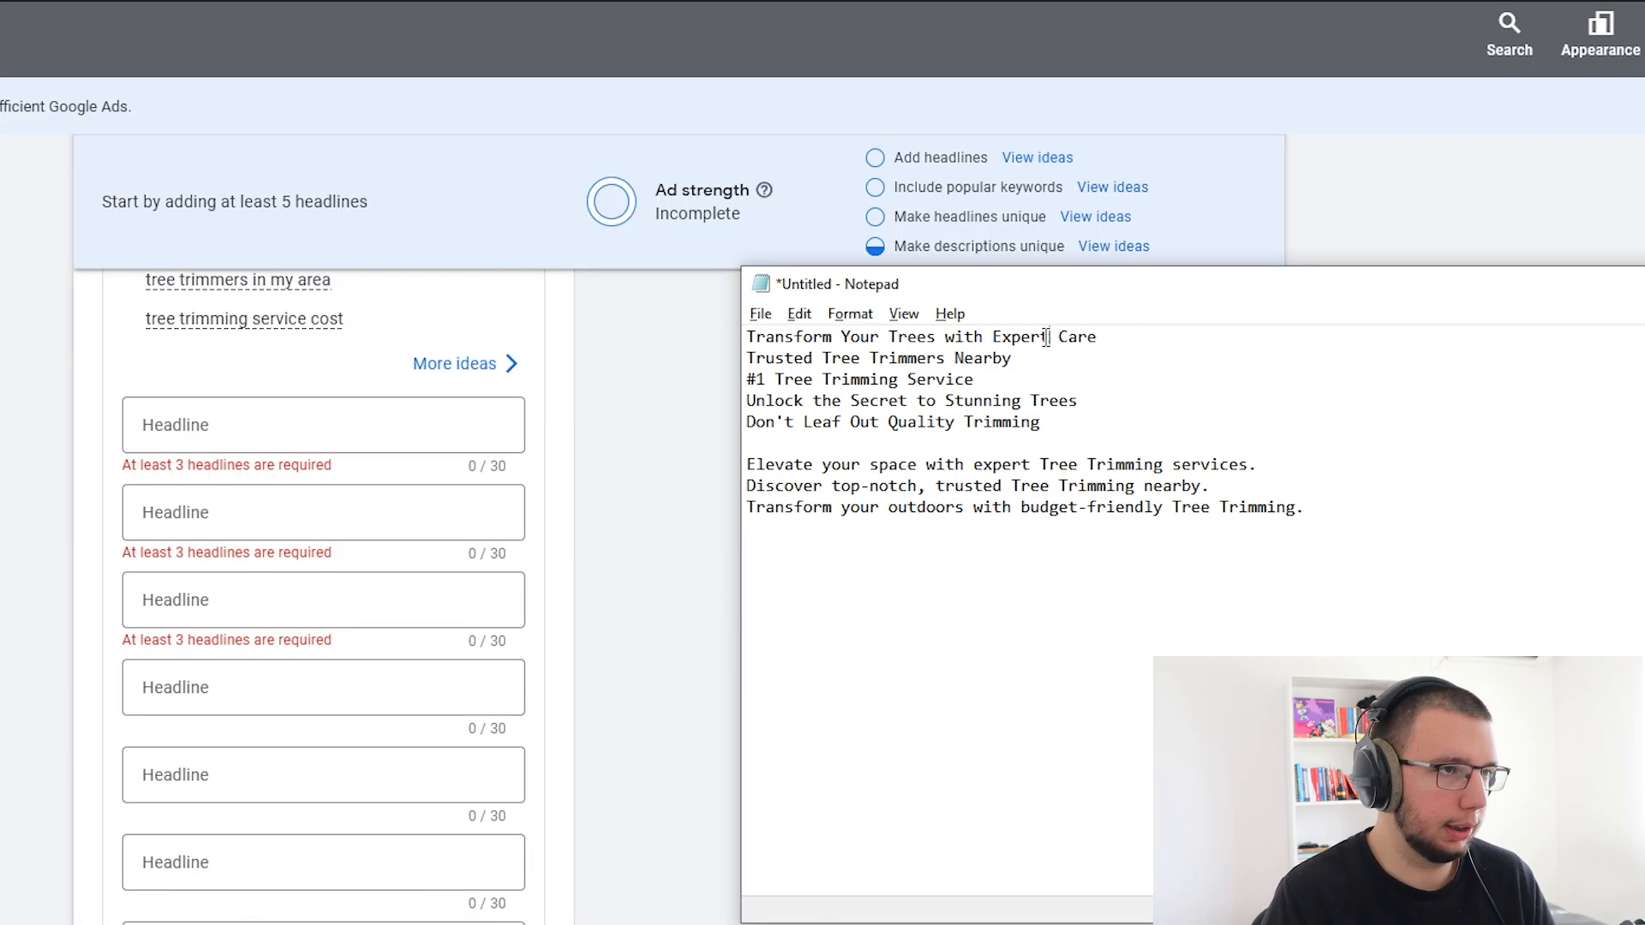
# - Copy "Transform Your Trees with Expert Care" and "Trusted Tree Trimmers Nearby" from the notes into the first two Google Ads headline fields
pyautogui.moveTo(1157, 337); pyautogui.dragTo(705, 337)
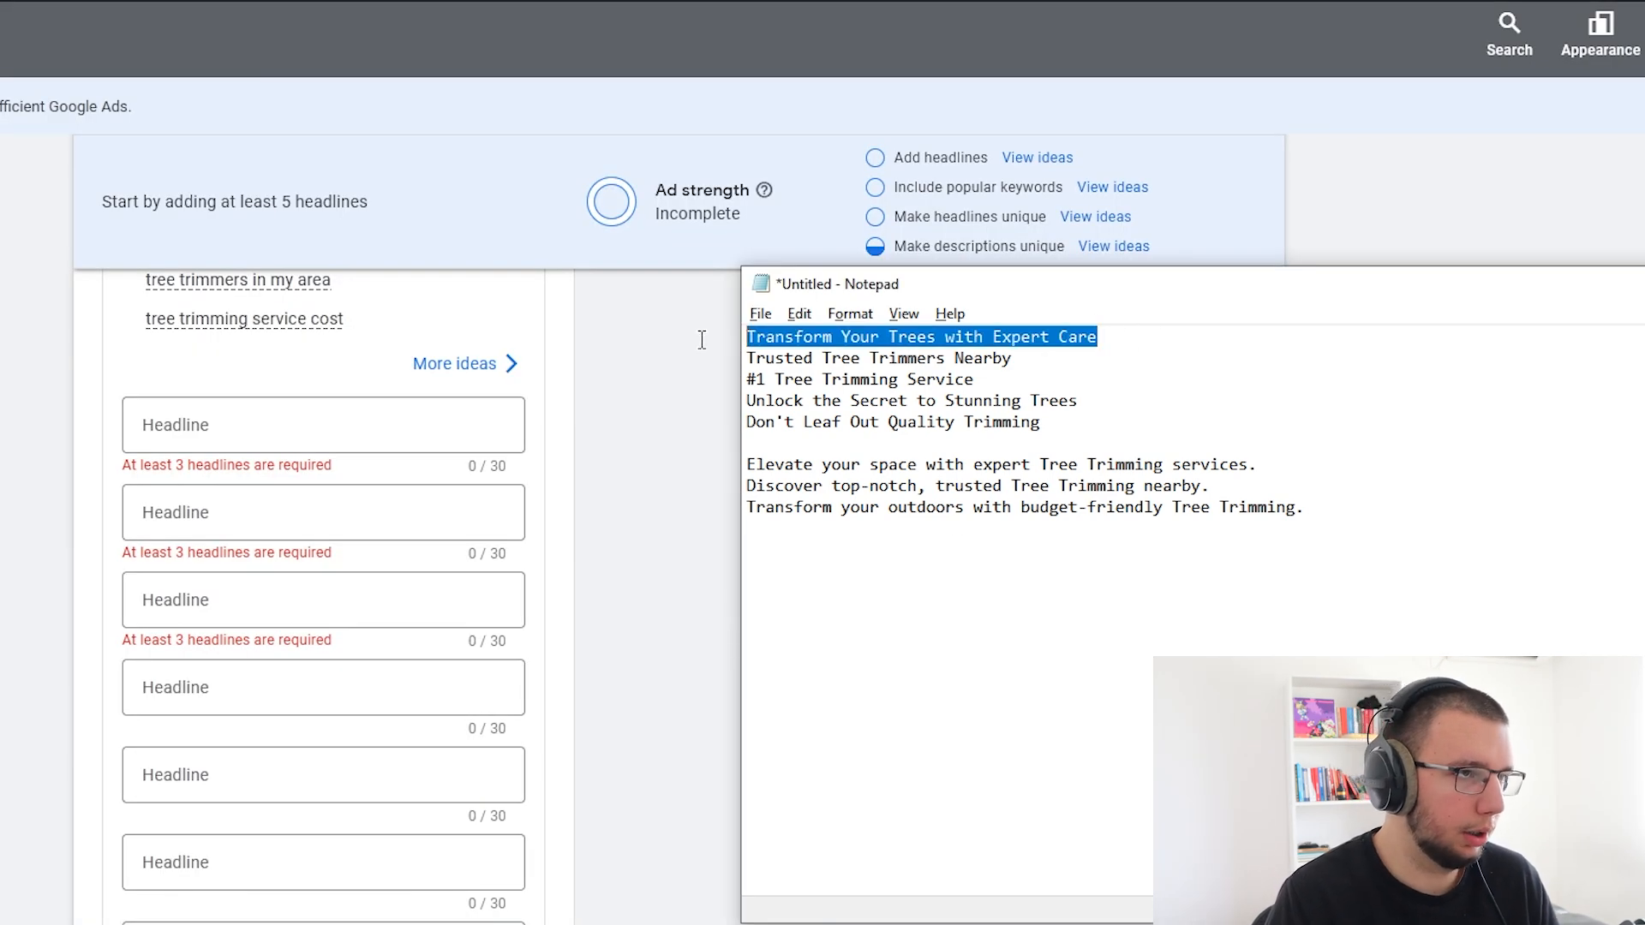
pyautogui.hotkey('ctrl', 'c')
pyautogui.click(172, 424)
pyautogui.hotkey('ctrl', 'v')
pyautogui.hotkey('alt', 'Tab')
pyautogui.hotkey('alt', 'Tab')
pyautogui.moveTo(1057, 356); pyautogui.dragTo(728, 360)
pyautogui.click(259, 513)
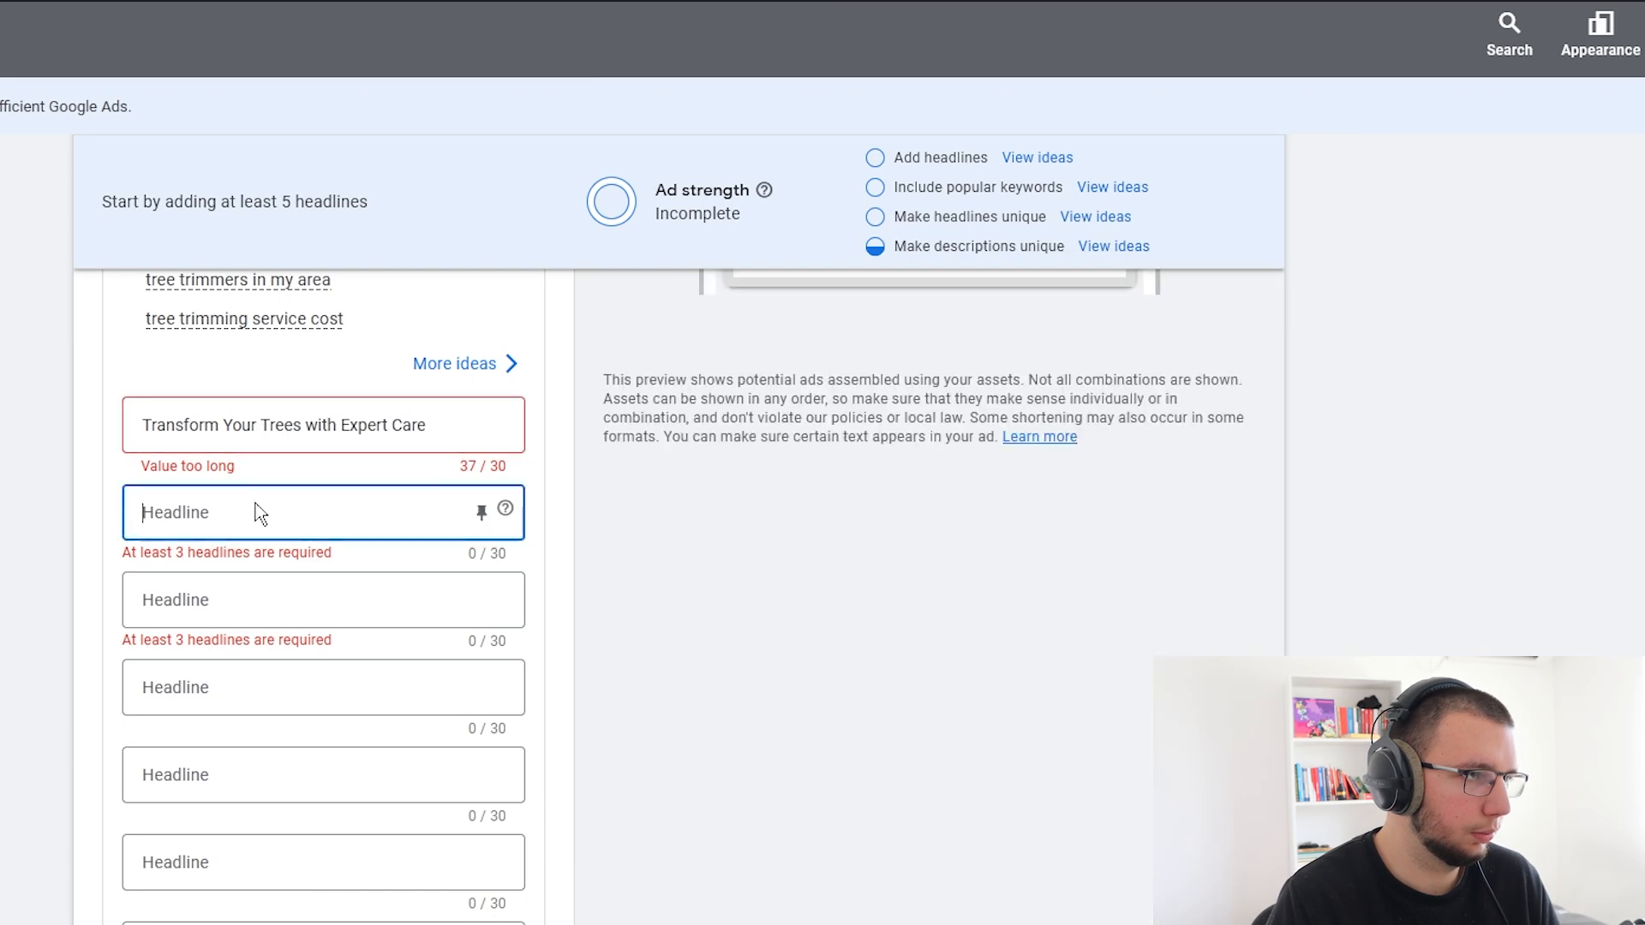
pyautogui.hotkey('ctrl', 'v')
# - Copy "#1 Tree Trimming Service" from the notes into the third headline field
pyautogui.hotkey('alt', 'Tab')
pyautogui.moveTo(1028, 380); pyautogui.dragTo(645, 384)
pyautogui.hotkey('ctrl', 'c')
pyautogui.hotkey('alt', 'Tab')
pyautogui.click(235, 584)
pyautogui.hotkey('ctrl', 'v')
# - Copy "Unlock the Secret to Stunning Trees" from the notes into the fourth headline field
pyautogui.hotkey('alt', 'Tab')
pyautogui.click(748, 421)
pyautogui.moveTo(1078, 400); pyautogui.dragTo(745, 401)
pyautogui.hotkey('ctrl', 'c')
pyautogui.hotkey('alt', 'Tab')
pyautogui.click(212, 683)
pyautogui.hotkey('ctrl', 'v')
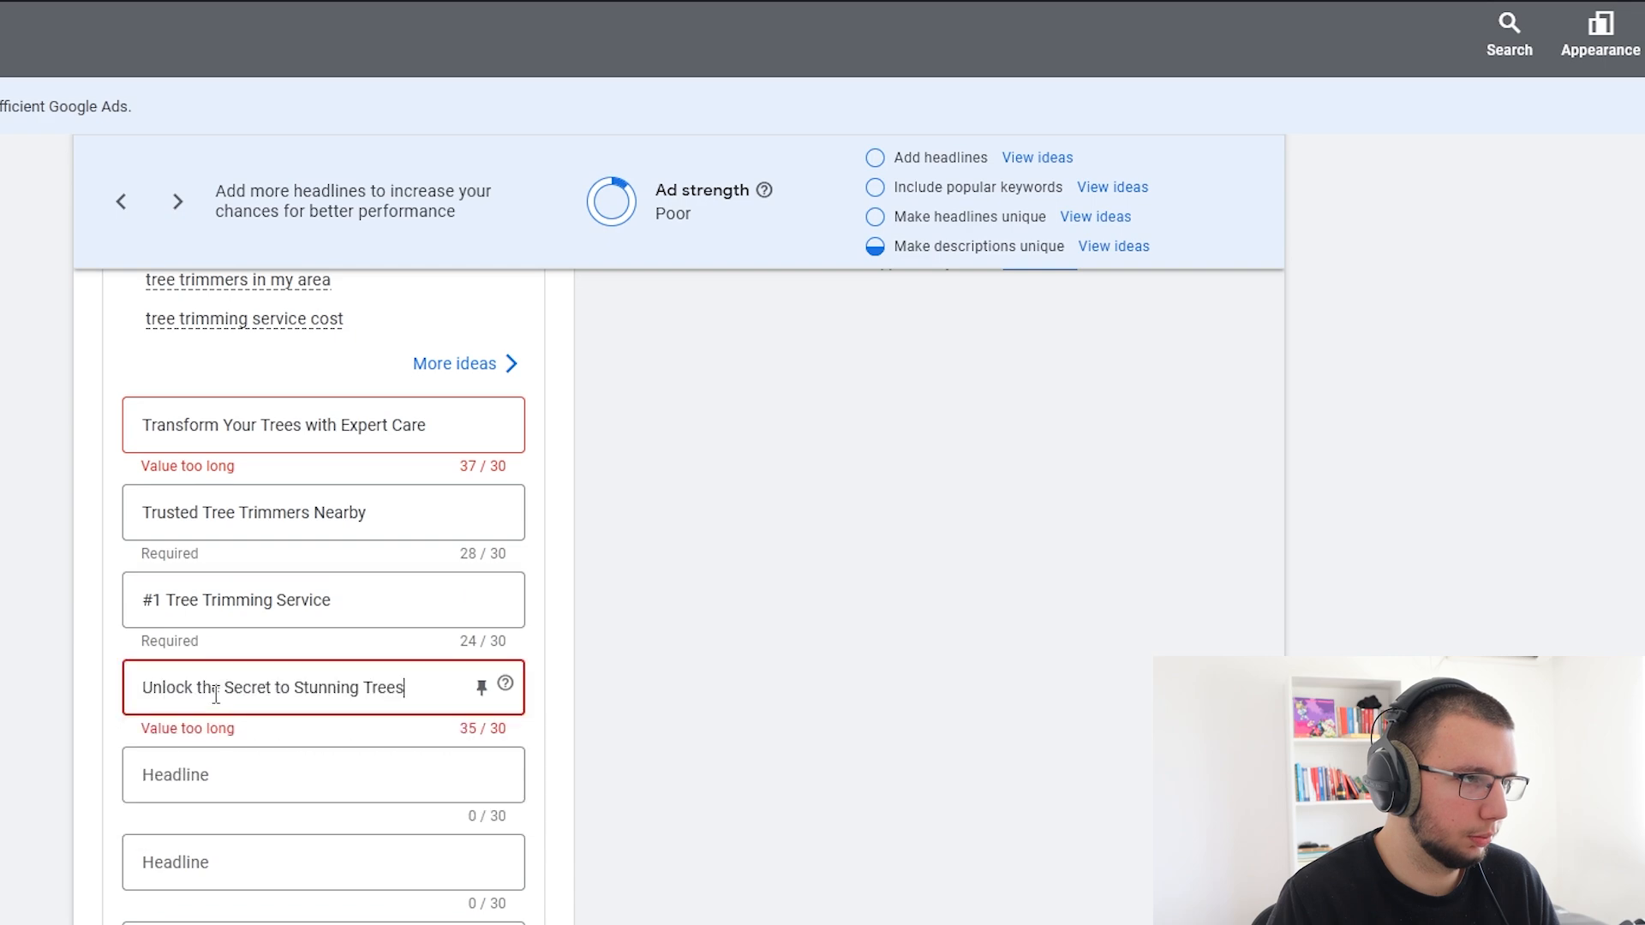
# - Copy "Don't Leaf Out Quality Trimming" from the notes into the fifth headline field and check the first headline
pyautogui.hotkey('alt', 'Tab')
pyautogui.moveTo(1042, 422); pyautogui.dragTo(676, 433)
pyautogui.hotkey('ctrl', 'c')
pyautogui.hotkey('alt', 'Tab')
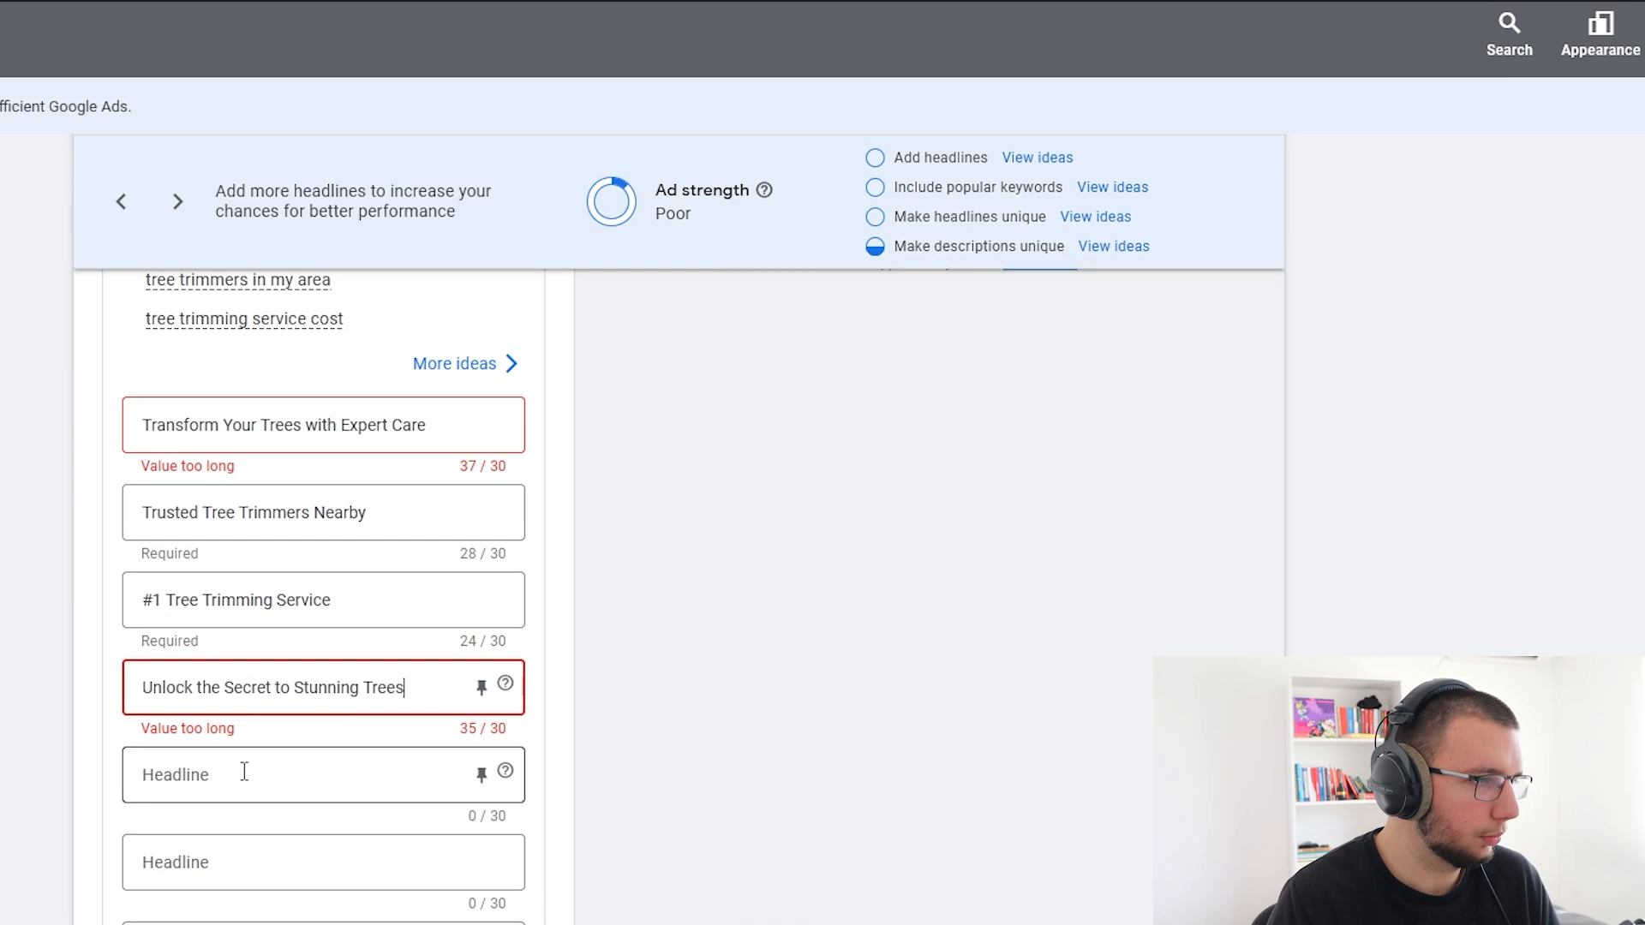
pyautogui.click(254, 773)
pyautogui.hotkey('ctrl', 'v')
pyautogui.click(451, 771)
pyautogui.scroll(1, 451, 771)
pyautogui.tripleClick(156, 544)
pyautogui.click(446, 546)
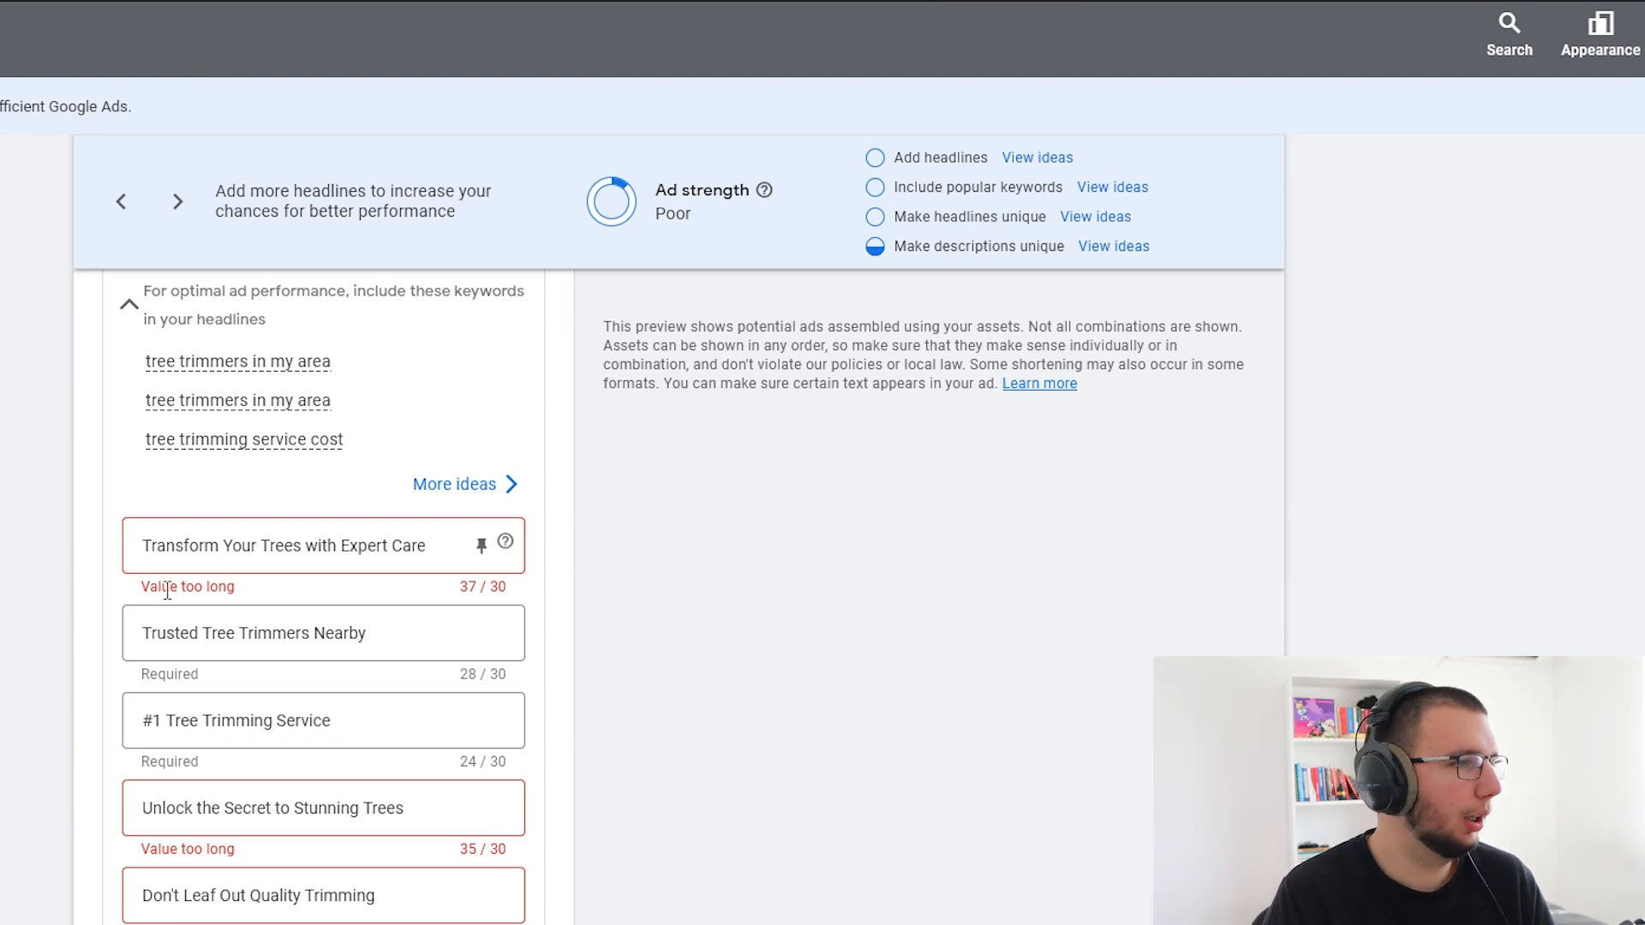
# - Shorten the first, fourth and fifth headlines to "#1 Tree Trimming in Denver", "Unlock Secrets to Pretty Trees" and "Don't Leaf Out Tree Trimming"
pyautogui.moveTo(143, 546); pyautogui.dragTo(433, 546)
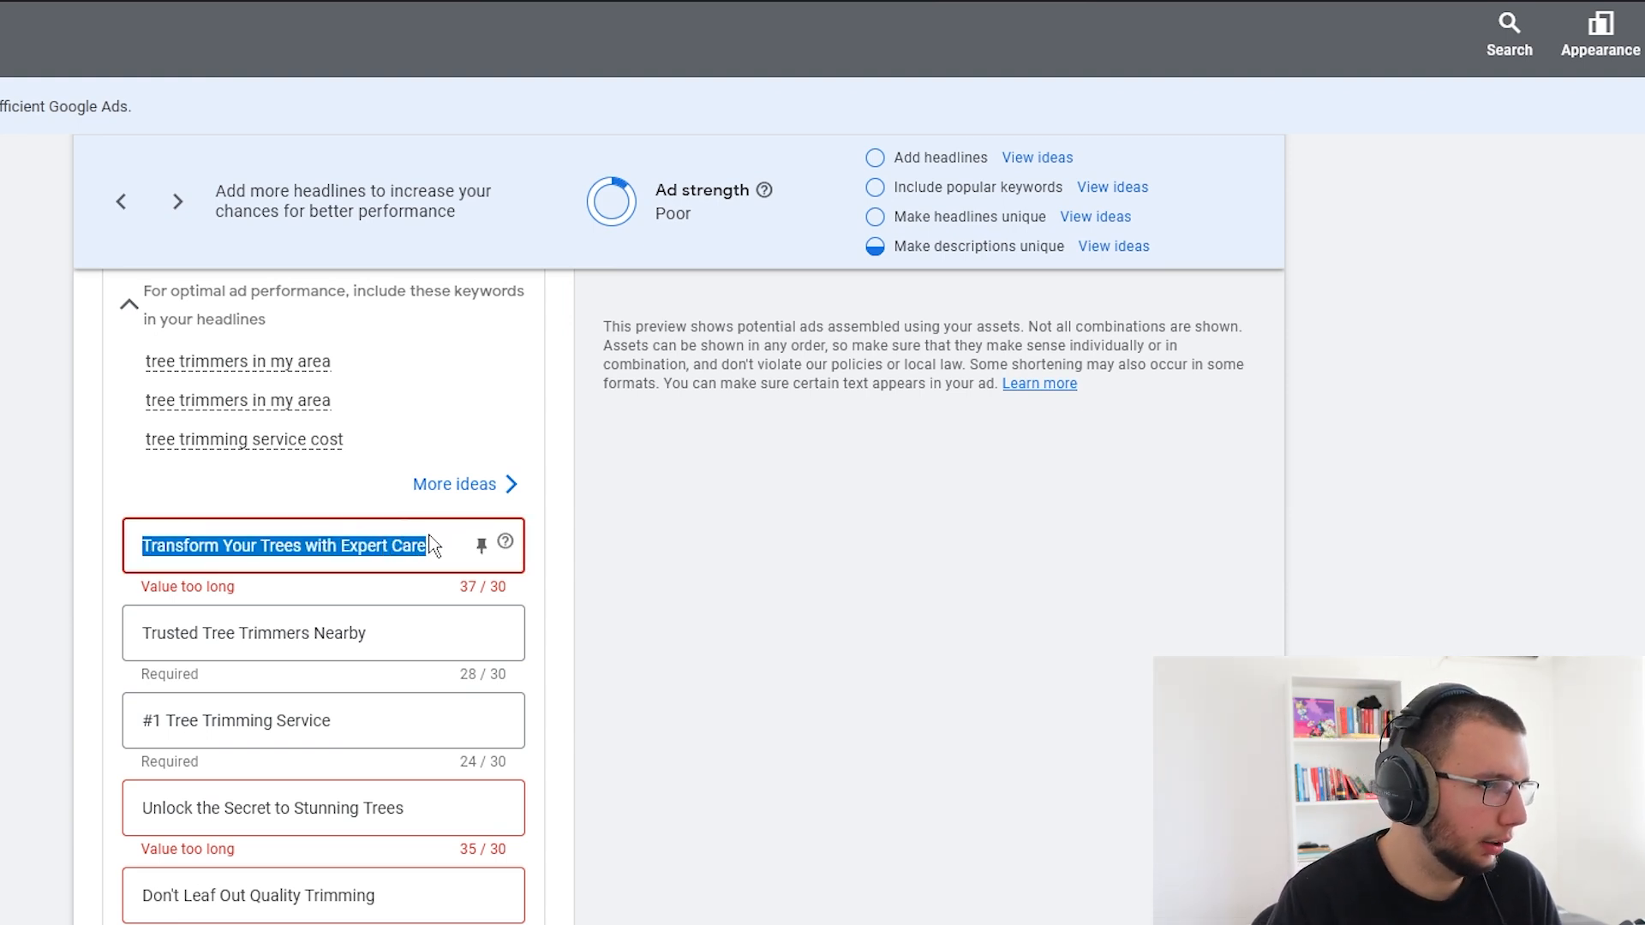
pyautogui.click(436, 546)
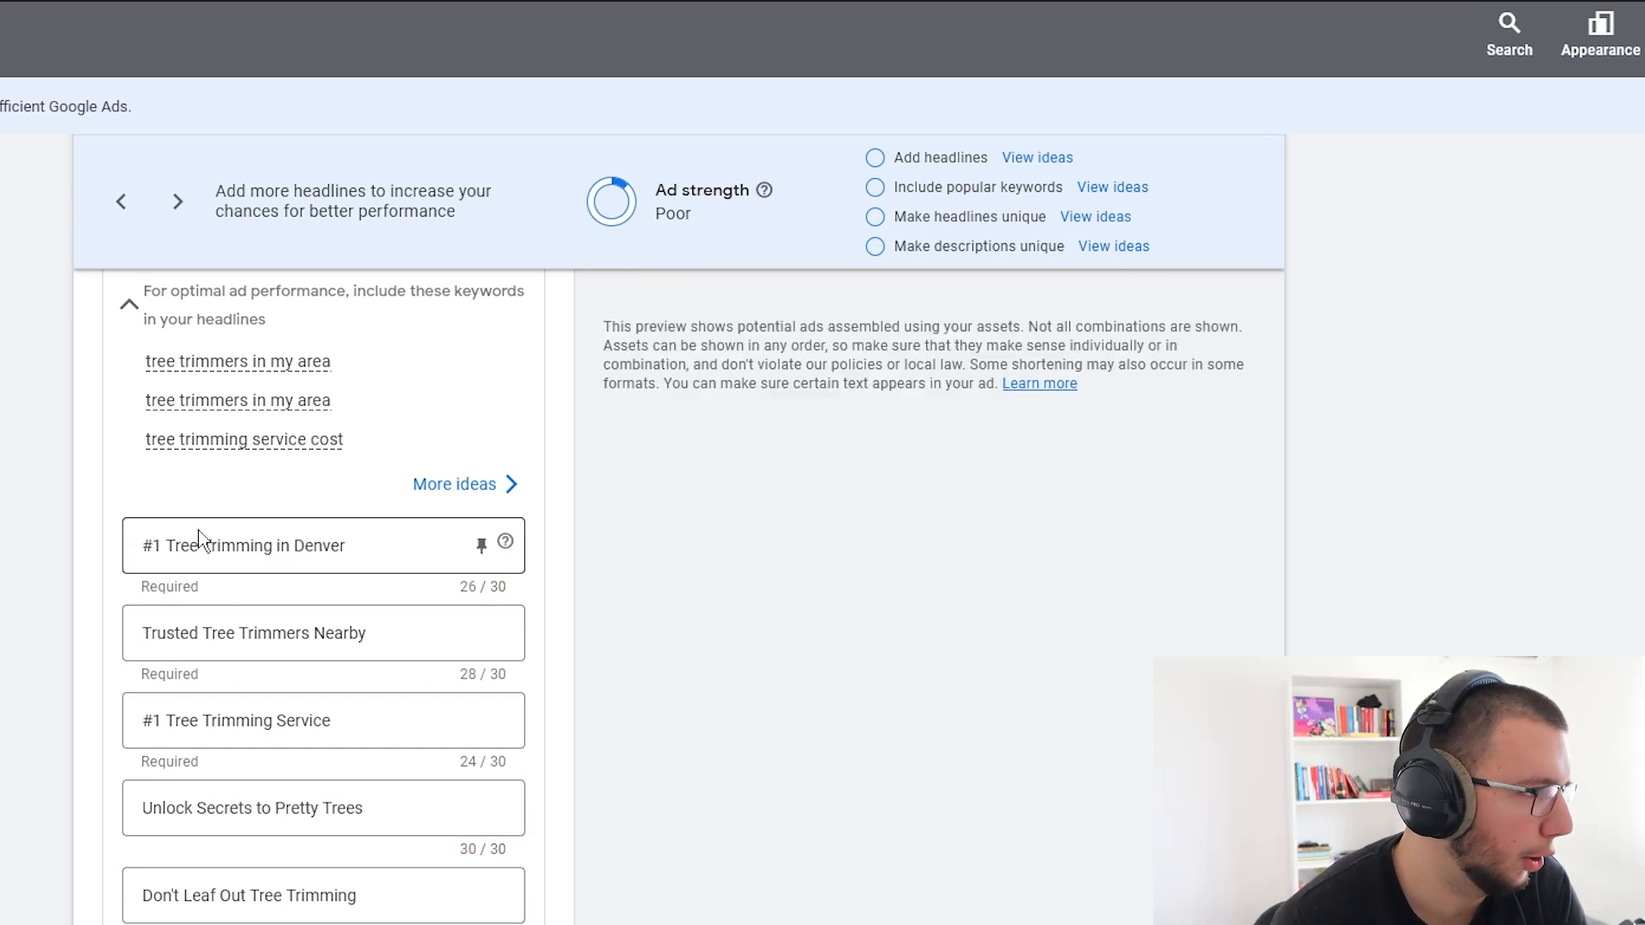
pyautogui.moveTo(394, 545); pyautogui.dragTo(91, 538)
pyautogui.doubleClick(354, 633)
pyautogui.moveTo(354, 634); pyautogui.dragTo(171, 634)
pyautogui.doubleClick(178, 633)
pyautogui.click(403, 633)
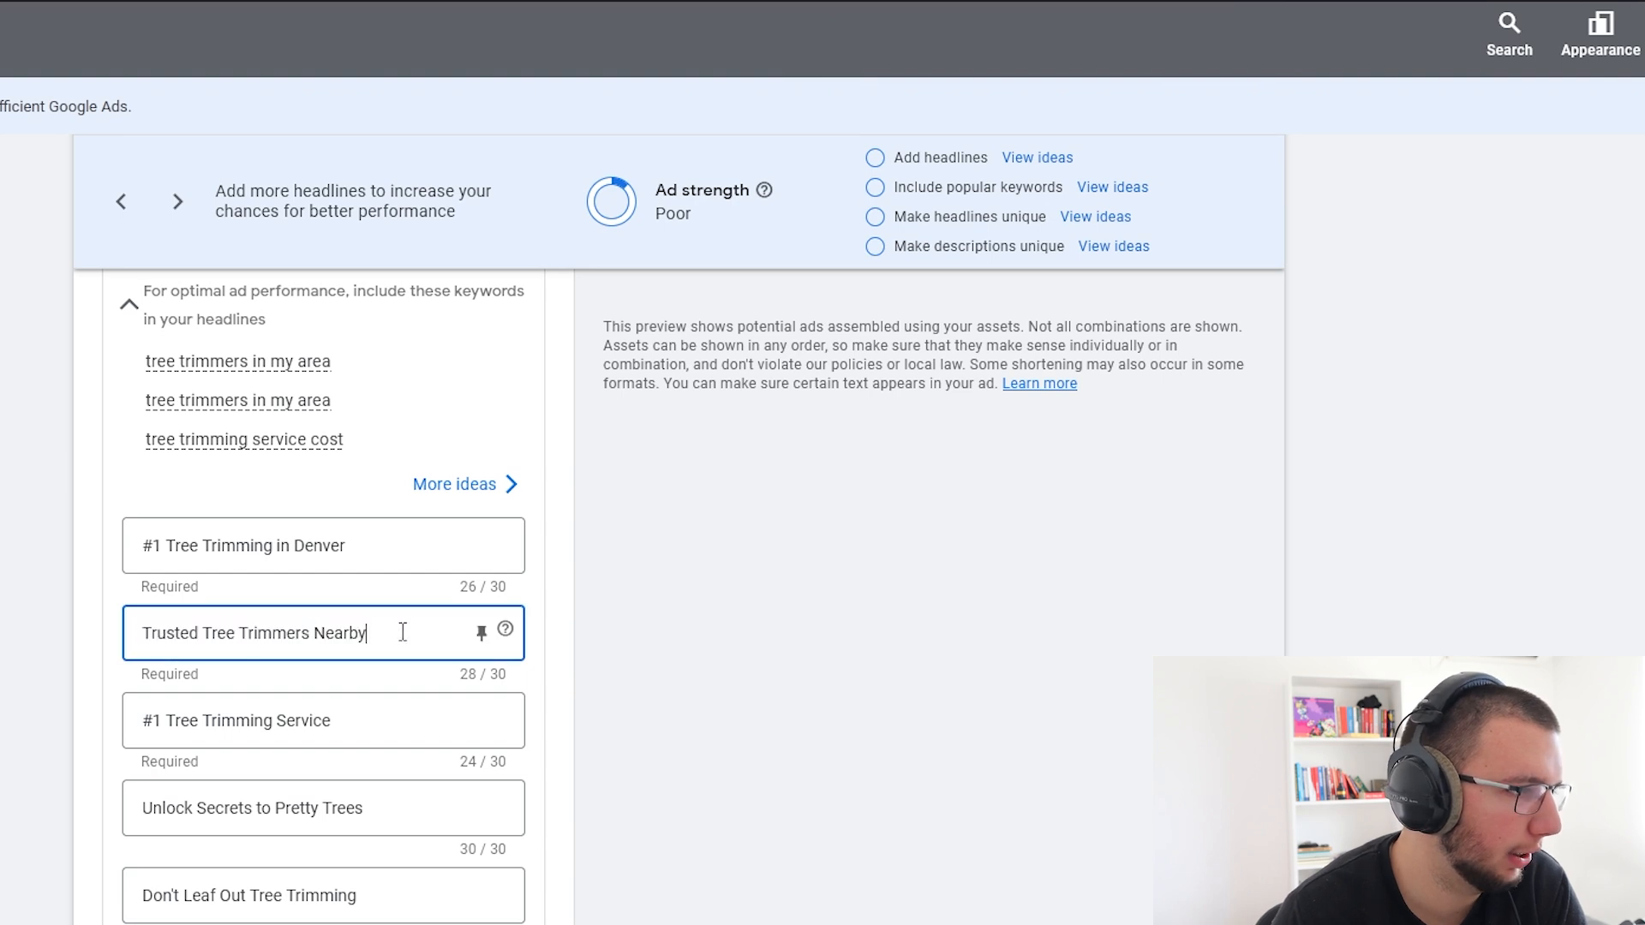
pyautogui.click(651, 658)
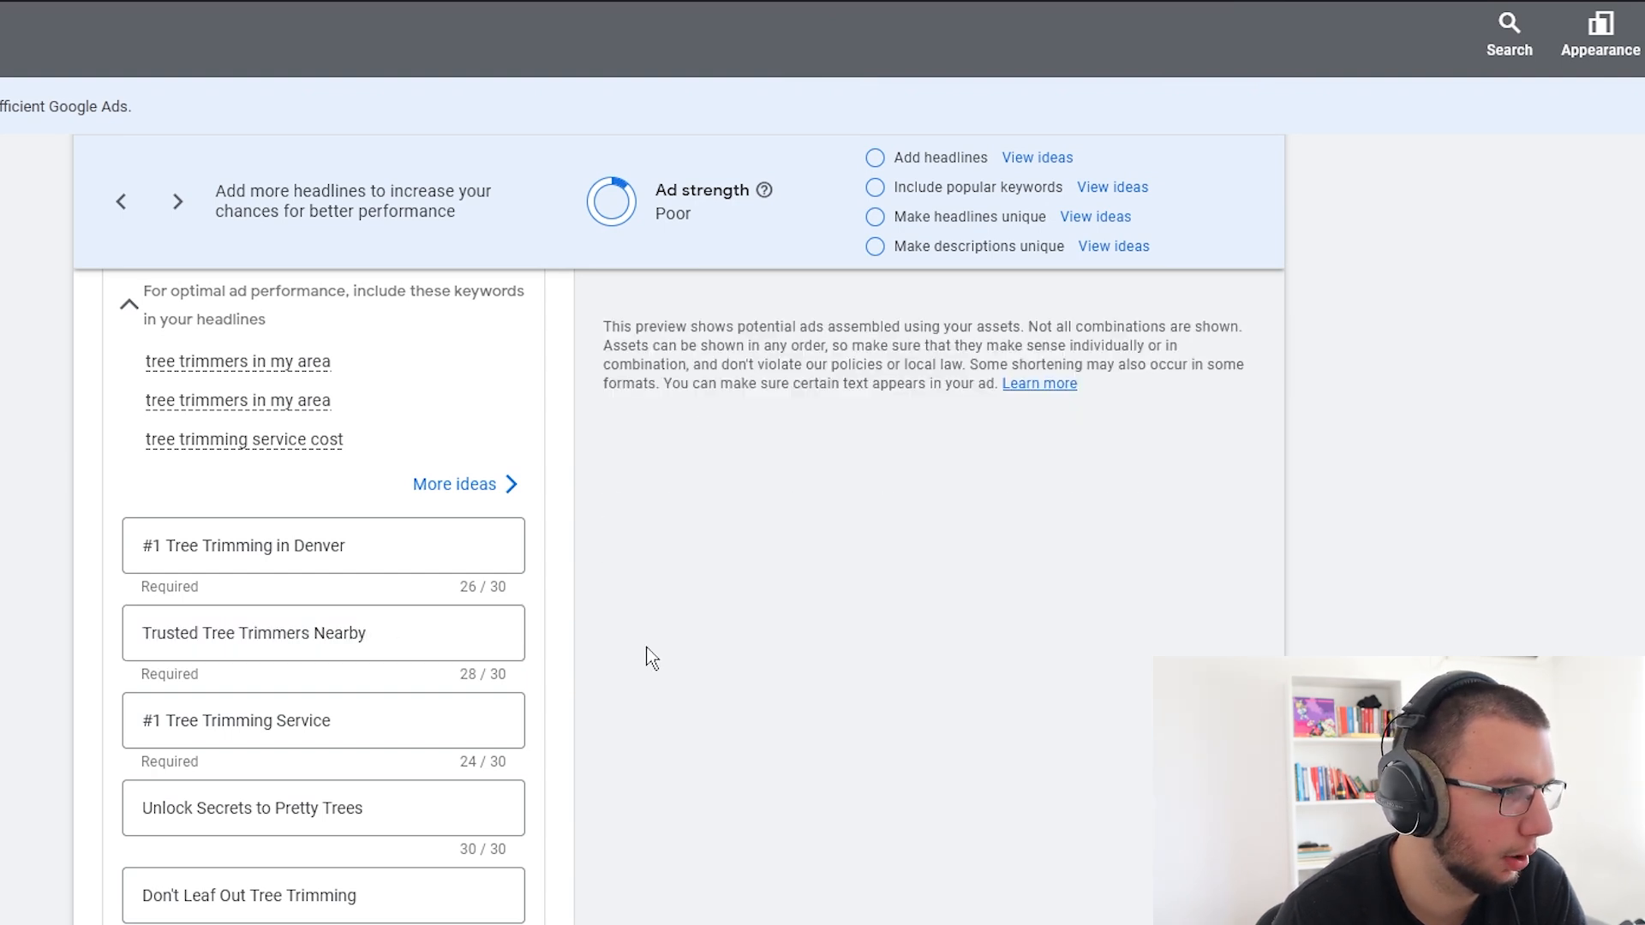
# - Copy "Elevate your space with expert Tree Trimming services." from the notes into the first description field
pyautogui.scroll(-3, 651, 658)
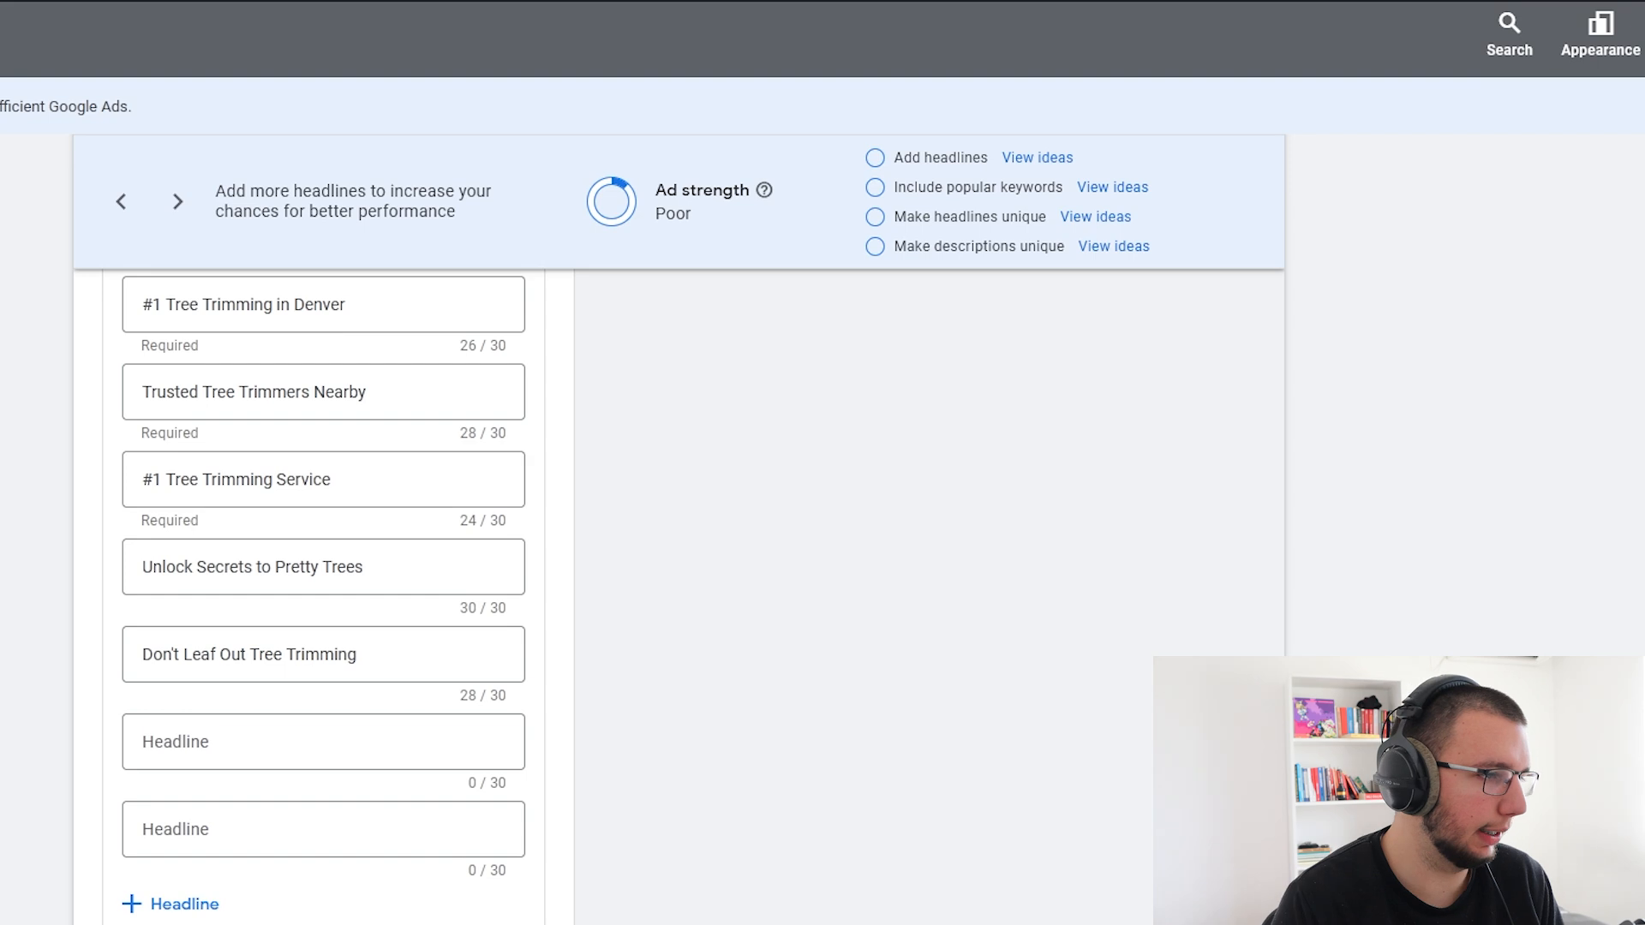
pyautogui.scroll(-8, 257, 522)
pyautogui.scroll(3, 172, 569)
pyautogui.click(237, 579)
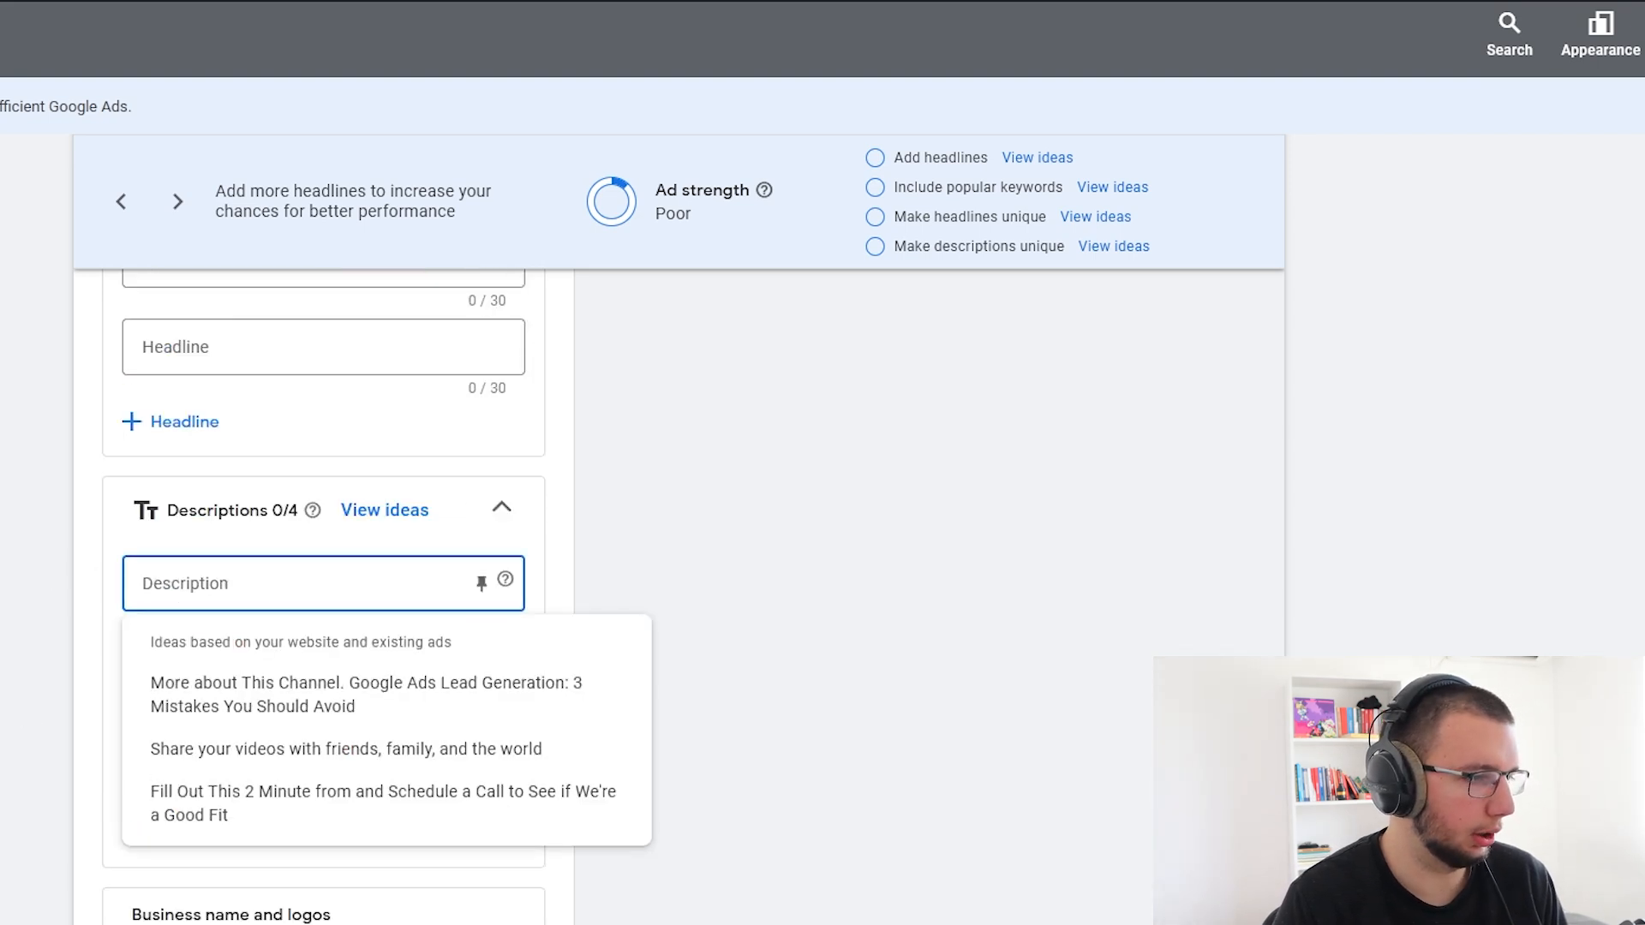
pyautogui.hotkey('alt', 'Tab')
pyautogui.moveTo(1264, 465); pyautogui.dragTo(728, 461)
pyautogui.hotkey('ctrl', 'c')
pyautogui.click(239, 582)
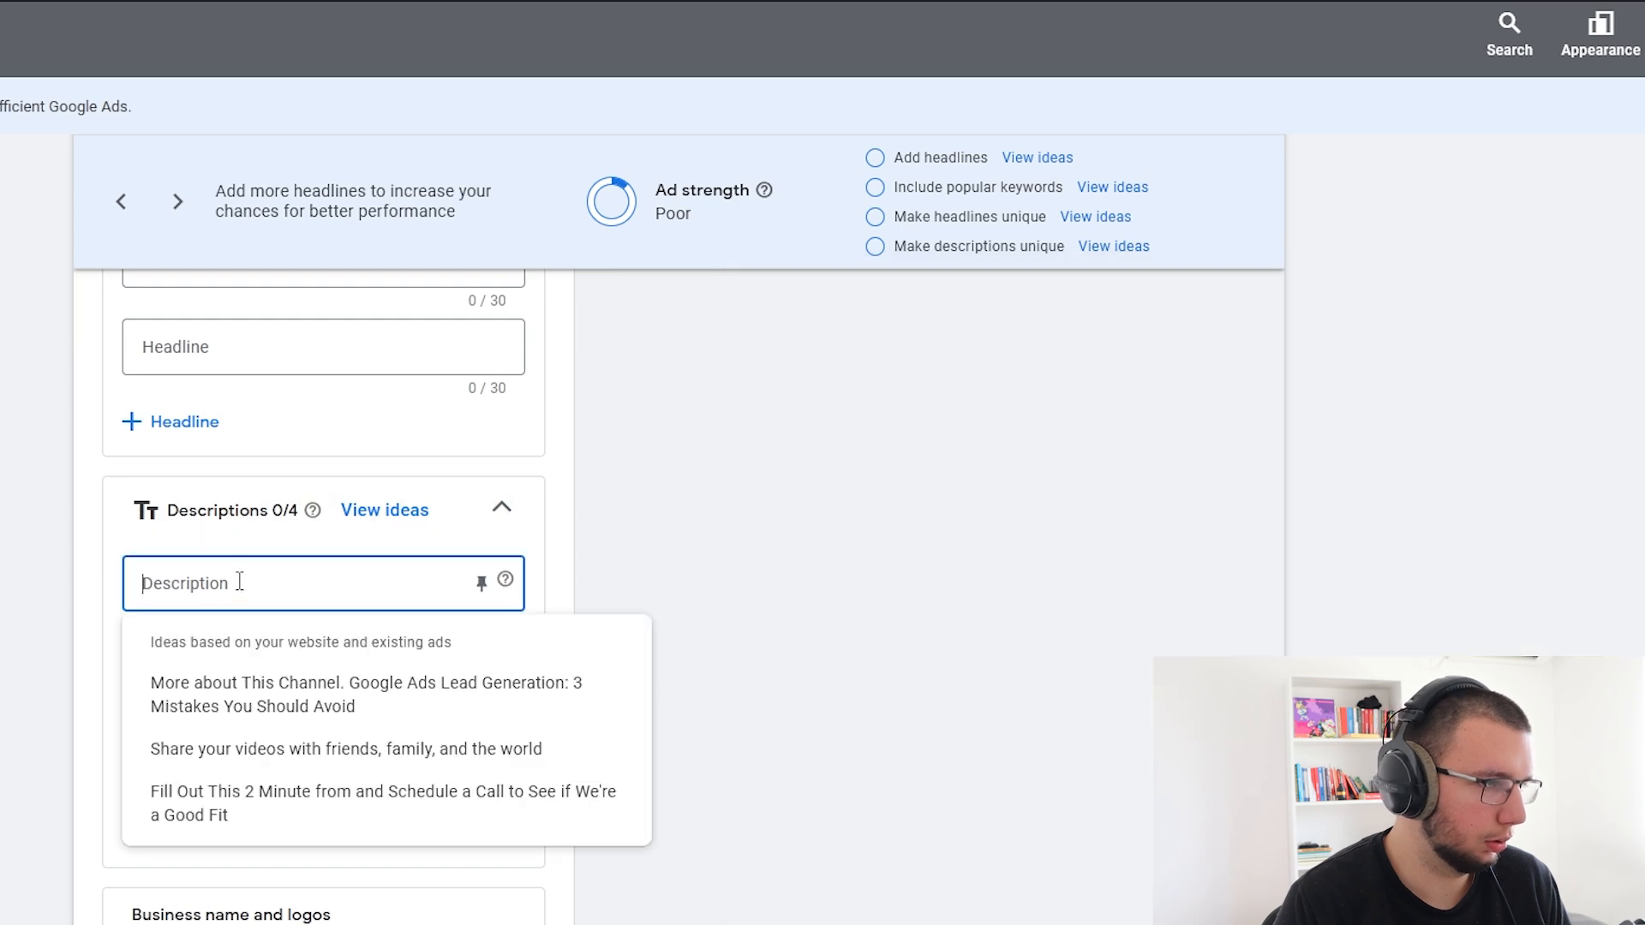
pyautogui.hotkey('ctrl', 'v')
# - Copy "Discover top-notch, trusted Tree Trimming nearby." from the notes into the second description field
pyautogui.click(383, 654)
pyautogui.hotkey('alt', 'Tab')
pyautogui.moveTo(1210, 485); pyautogui.dragTo(705, 491)
pyautogui.hotkey('ctrl', 'c')
pyautogui.click(333, 646)
pyautogui.hotkey('ctrl', 'v')
# - Copy "Transform your outdoors with budget-friendly Tree Trimming." from the notes into the third description field
pyautogui.hotkey('alt', 'Tab')
pyautogui.click(1287, 514)
pyautogui.moveTo(1287, 515); pyautogui.dragTo(728, 509)
pyautogui.hotkey('ctrl', 'c')
pyautogui.click(243, 760)
pyautogui.hotkey('ctrl', 'v')
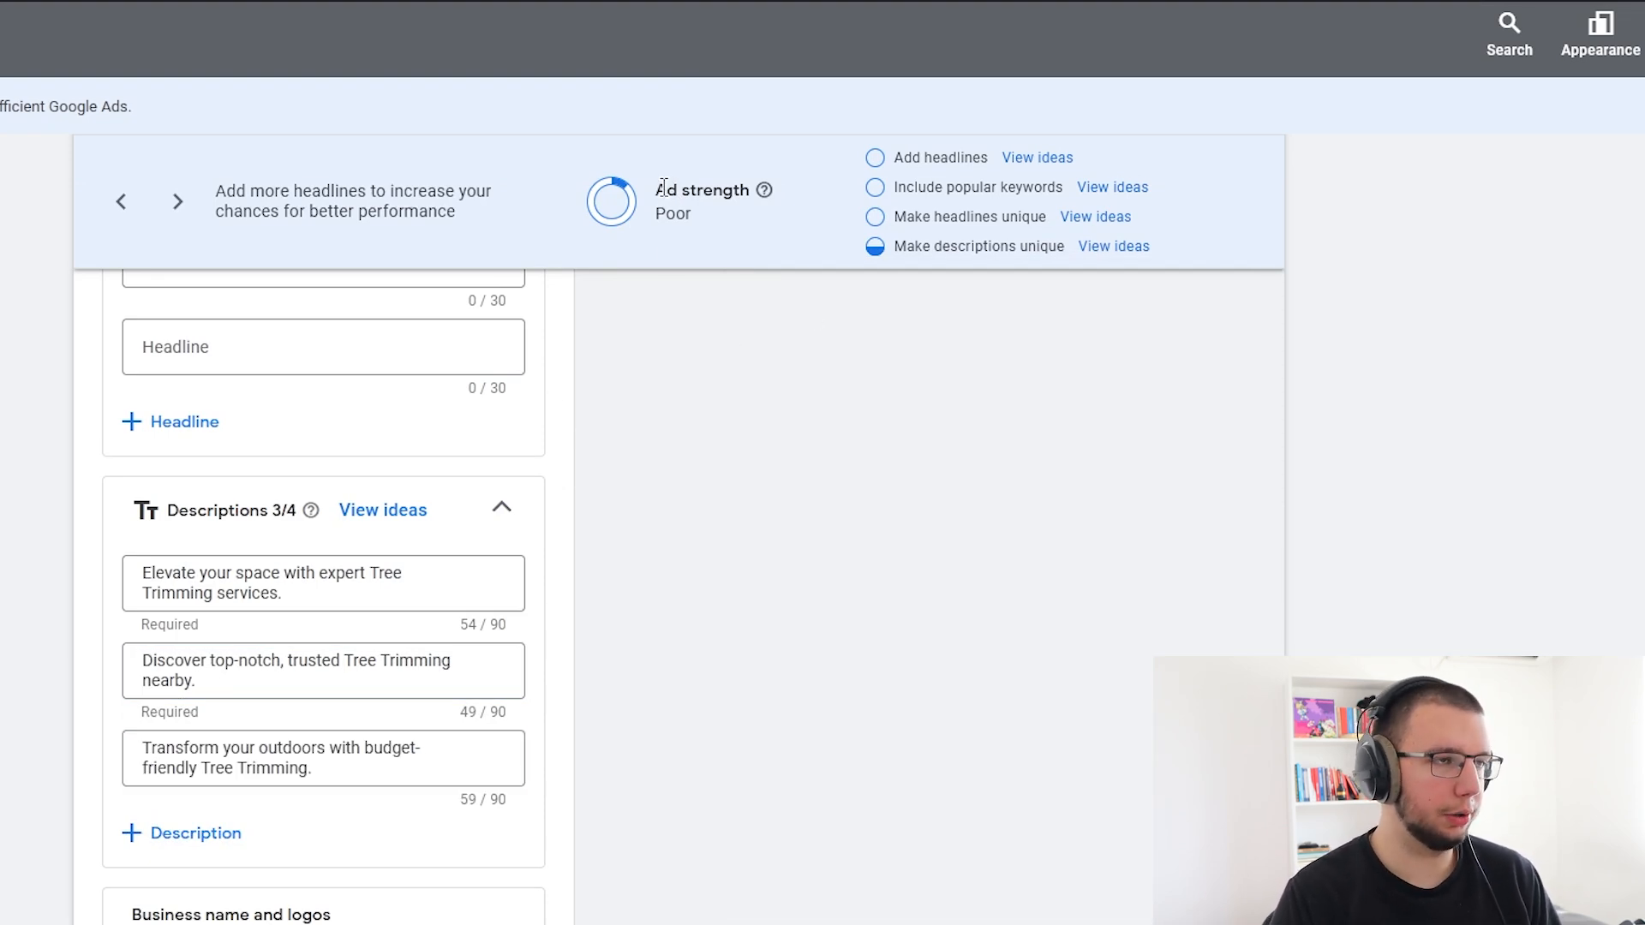
# - Examine the ad strength rating of the search ad
pyautogui.moveTo(656, 184); pyautogui.dragTo(692, 208)
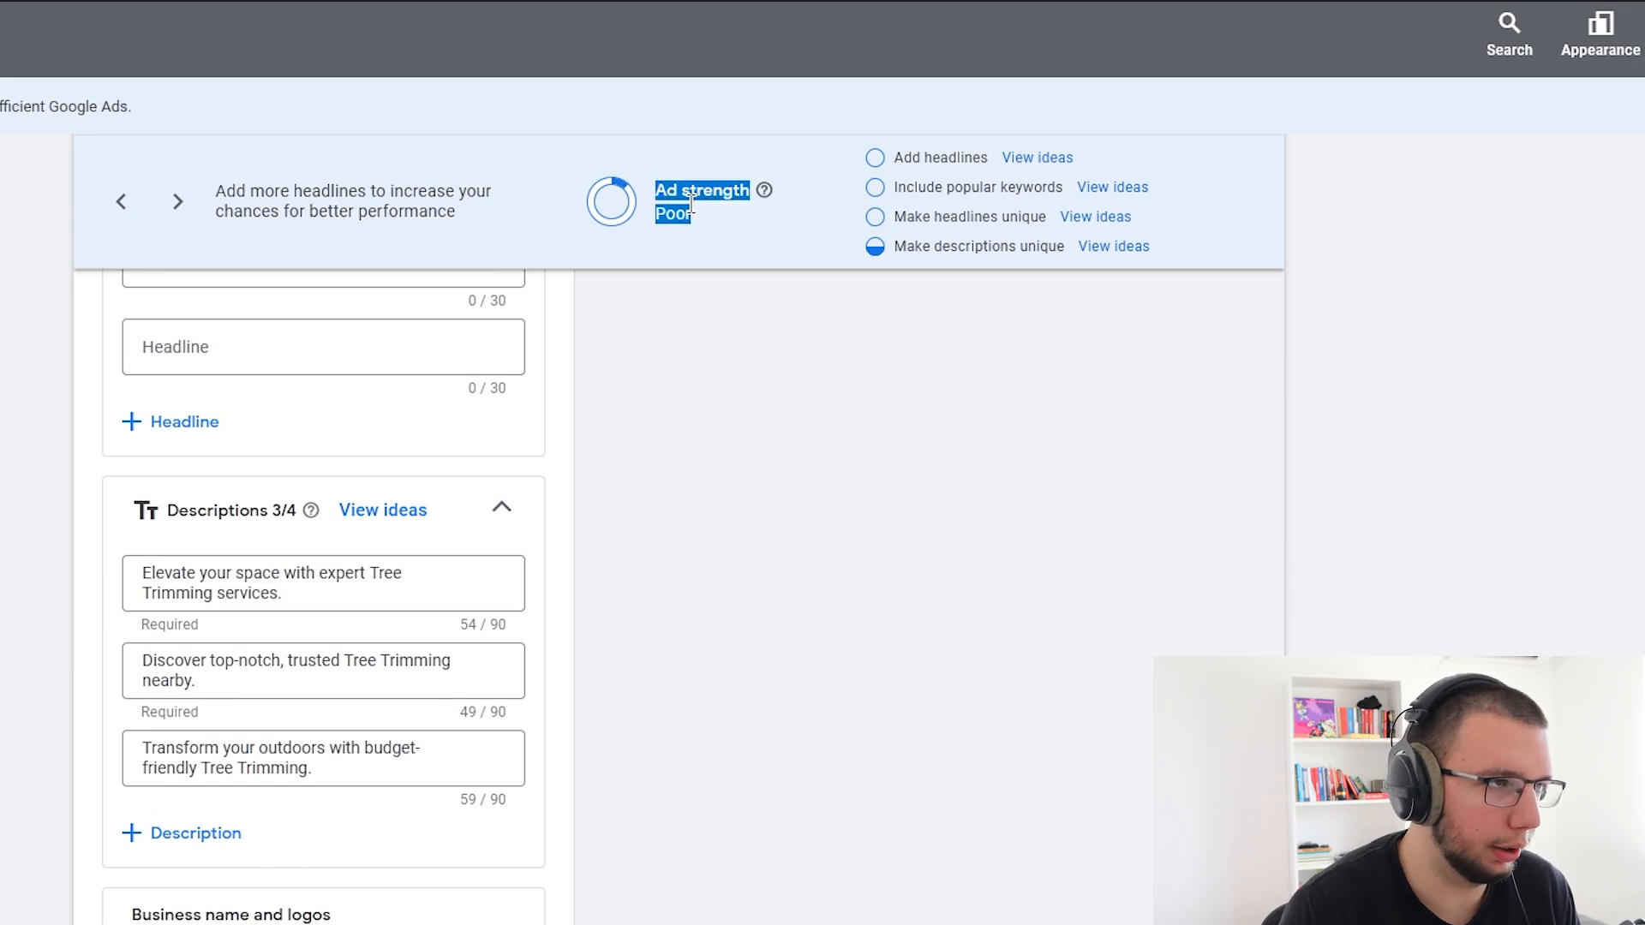
pyautogui.click(704, 216)
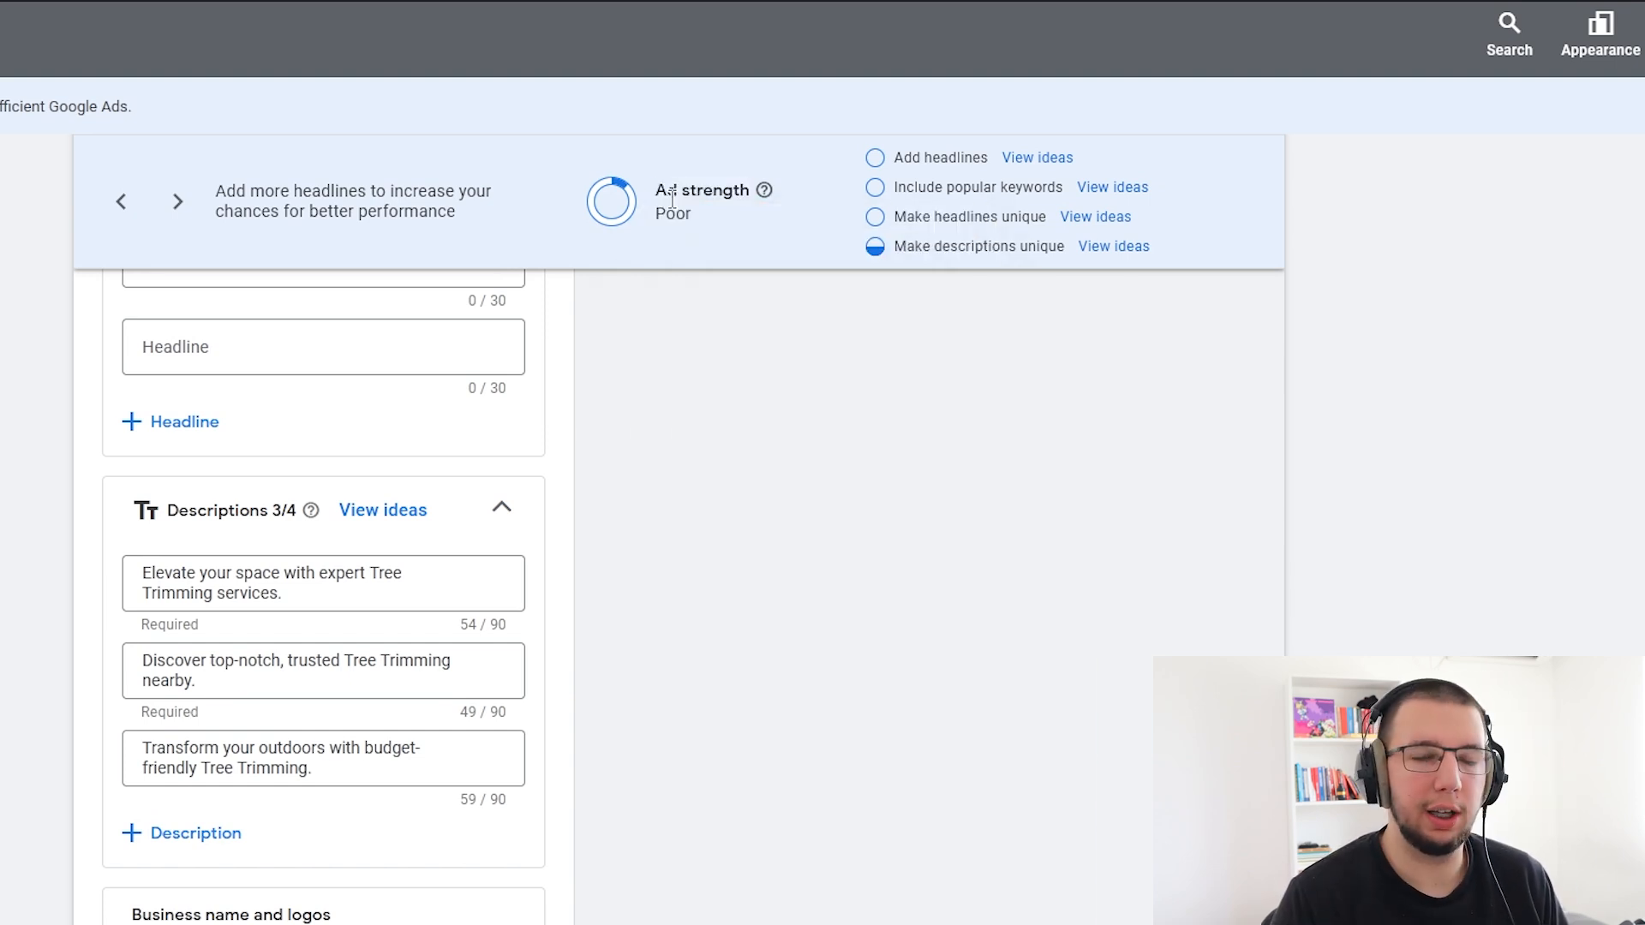
pyautogui.doubleClick(664, 190)
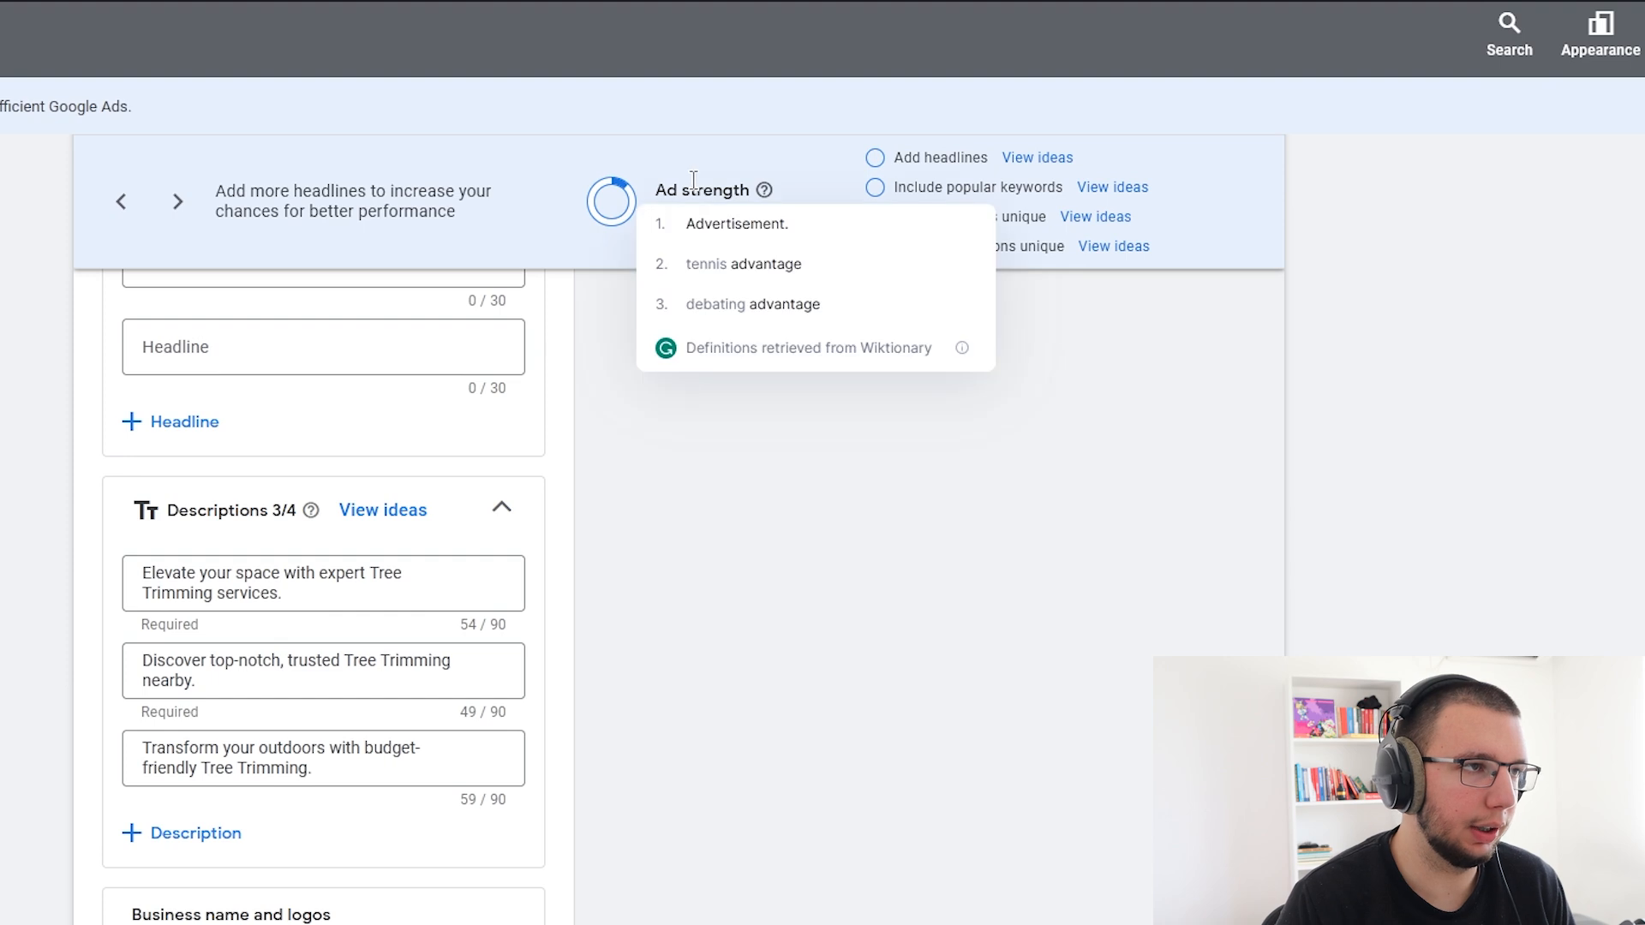
pyautogui.moveTo(660, 190); pyautogui.dragTo(758, 225)
pyautogui.doubleClick(682, 211)
pyautogui.doubleClick(664, 191)
pyautogui.doubleClick(685, 209)
pyautogui.doubleClick(681, 212)
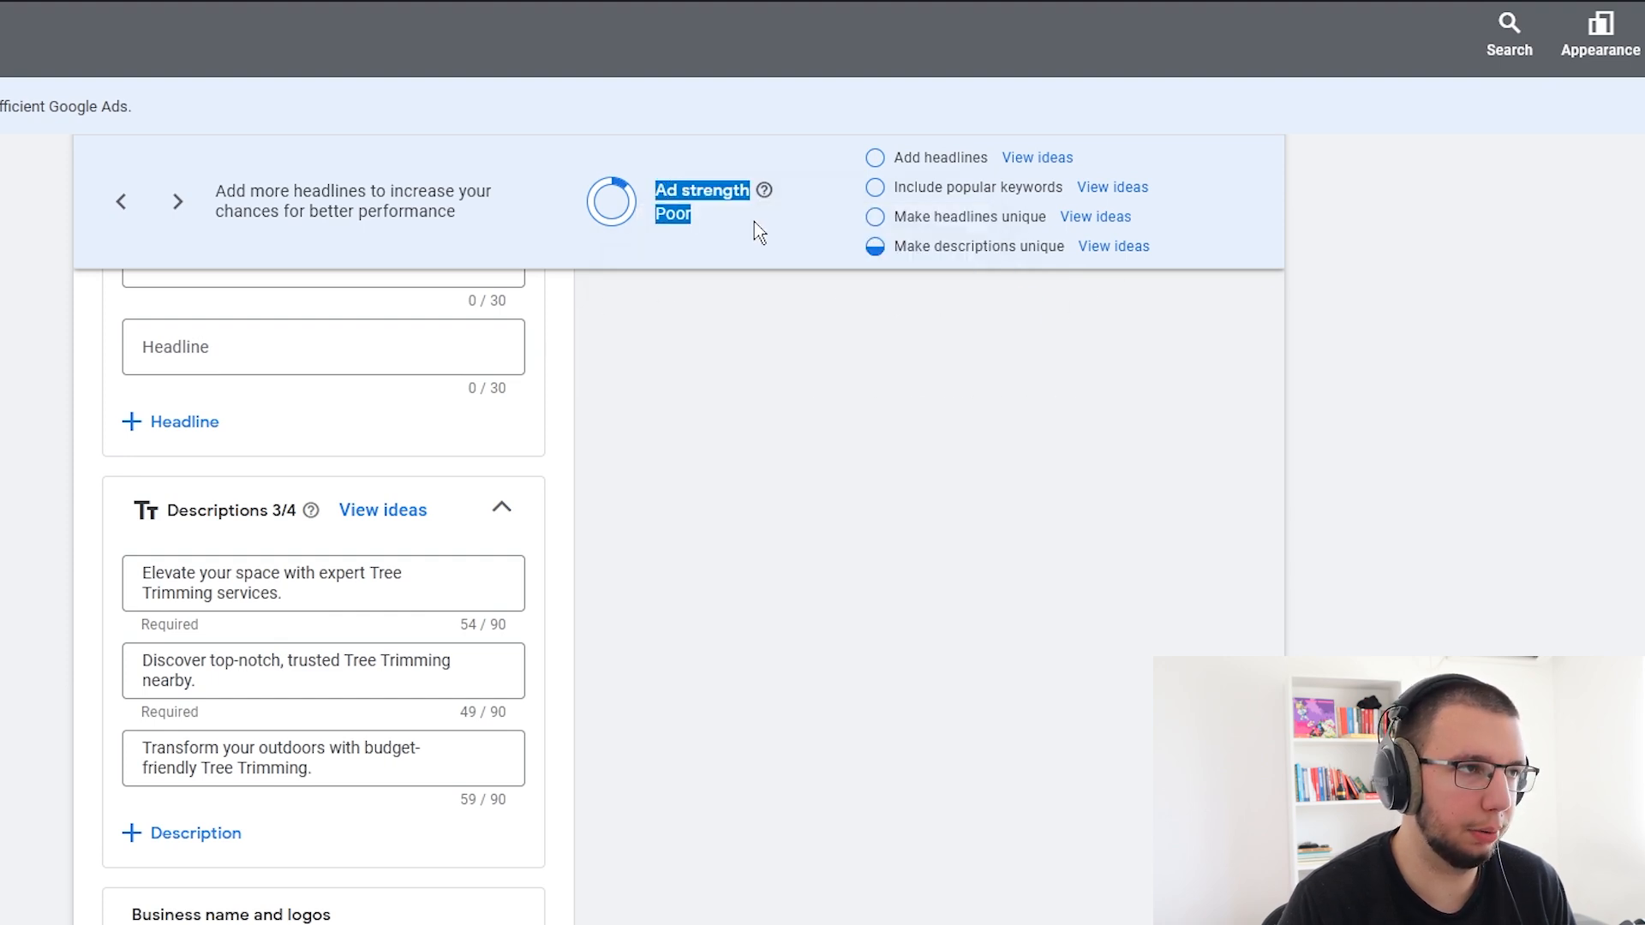
pyautogui.click(759, 222)
pyautogui.click(831, 145)
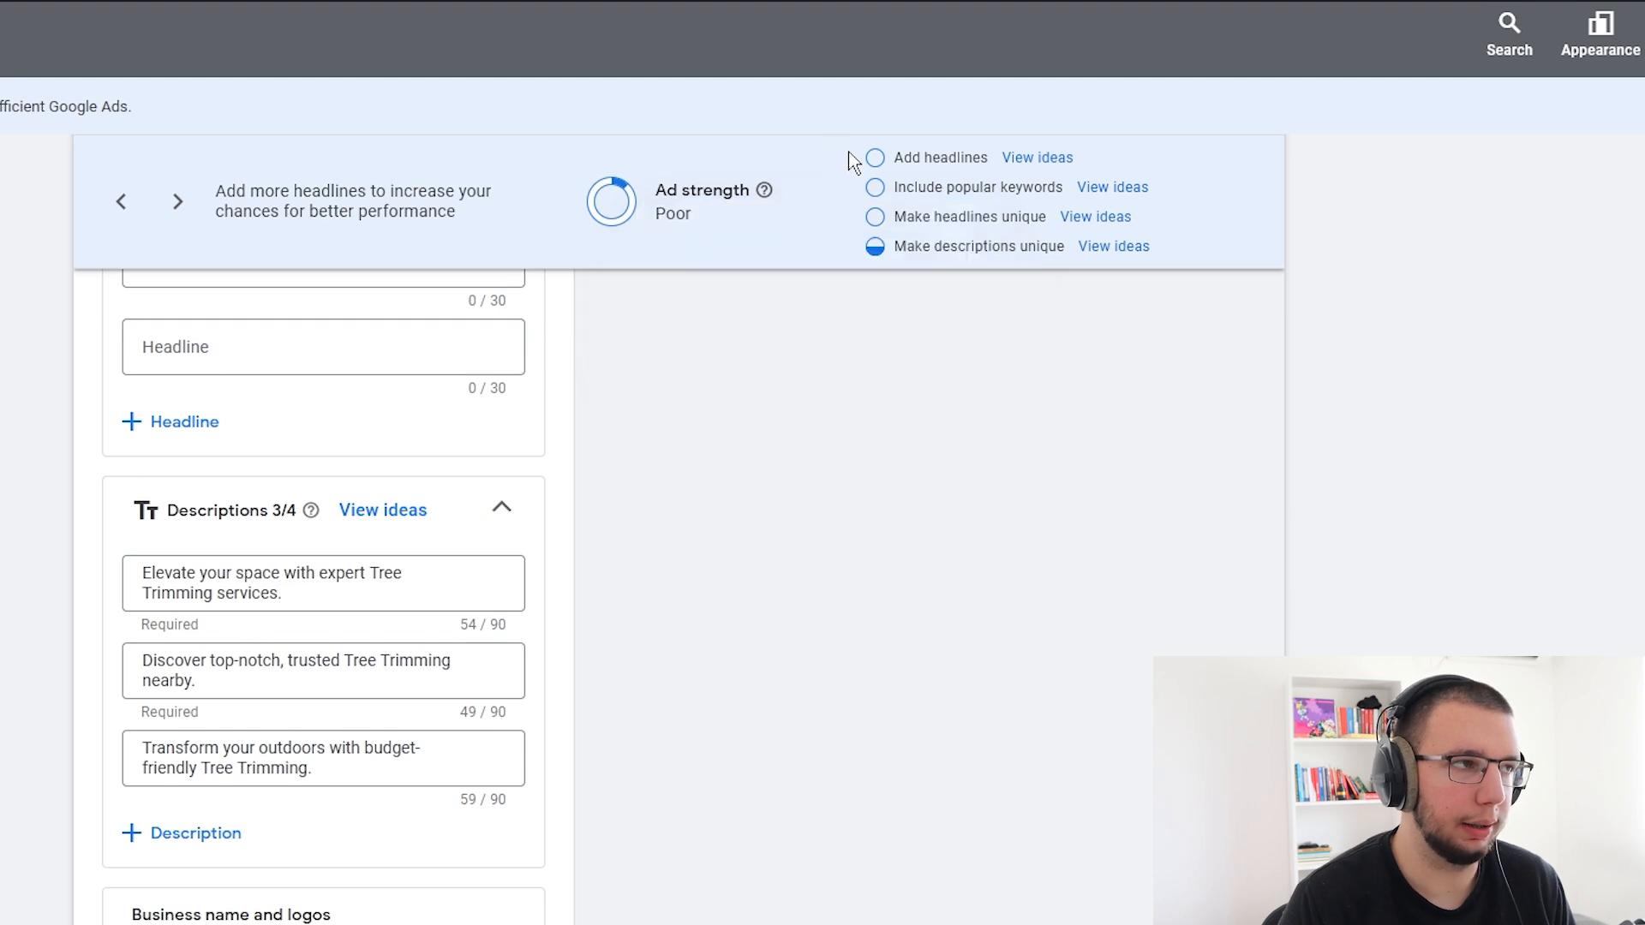
# - Review the ad strength suggestions about adding headlines, including popular keywords and making headlines unique
pyautogui.tripleClick(905, 154)
pyautogui.tripleClick(905, 154)
pyautogui.click(833, 161)
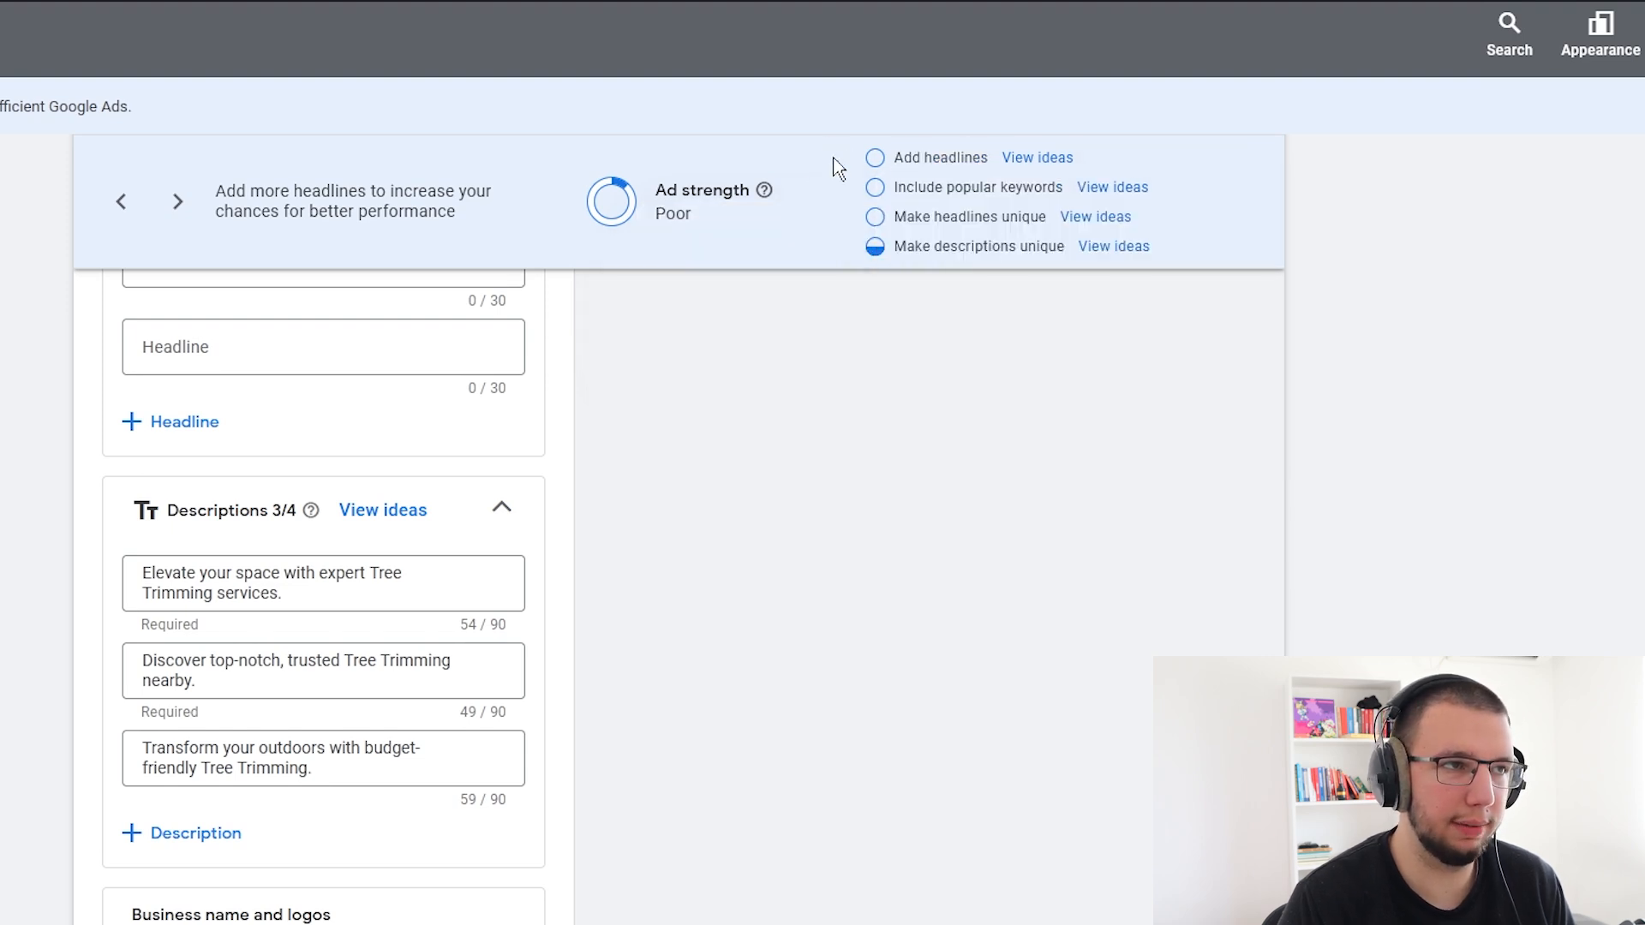
pyautogui.click(851, 159)
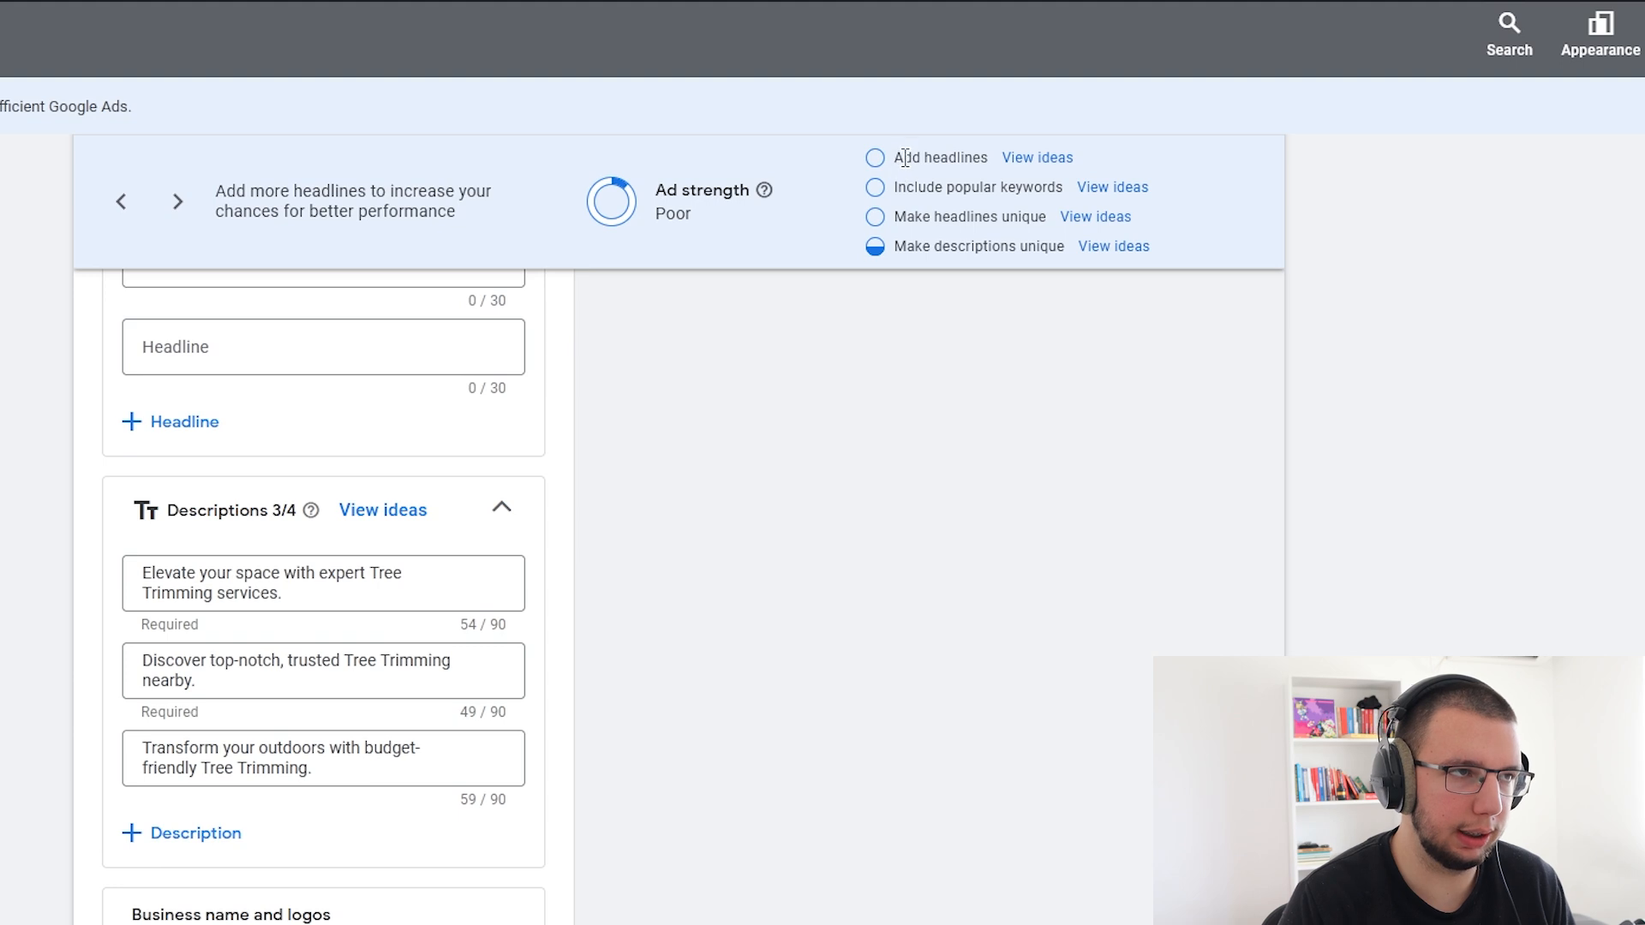
pyautogui.moveTo(895, 158); pyautogui.dragTo(998, 158)
pyautogui.click(660, 199)
pyautogui.moveTo(661, 189); pyautogui.dragTo(716, 228)
pyautogui.click(701, 165)
pyautogui.moveTo(895, 188); pyautogui.dragTo(1065, 188)
pyautogui.click(919, 216)
pyautogui.moveTo(895, 216); pyautogui.dragTo(1056, 217)
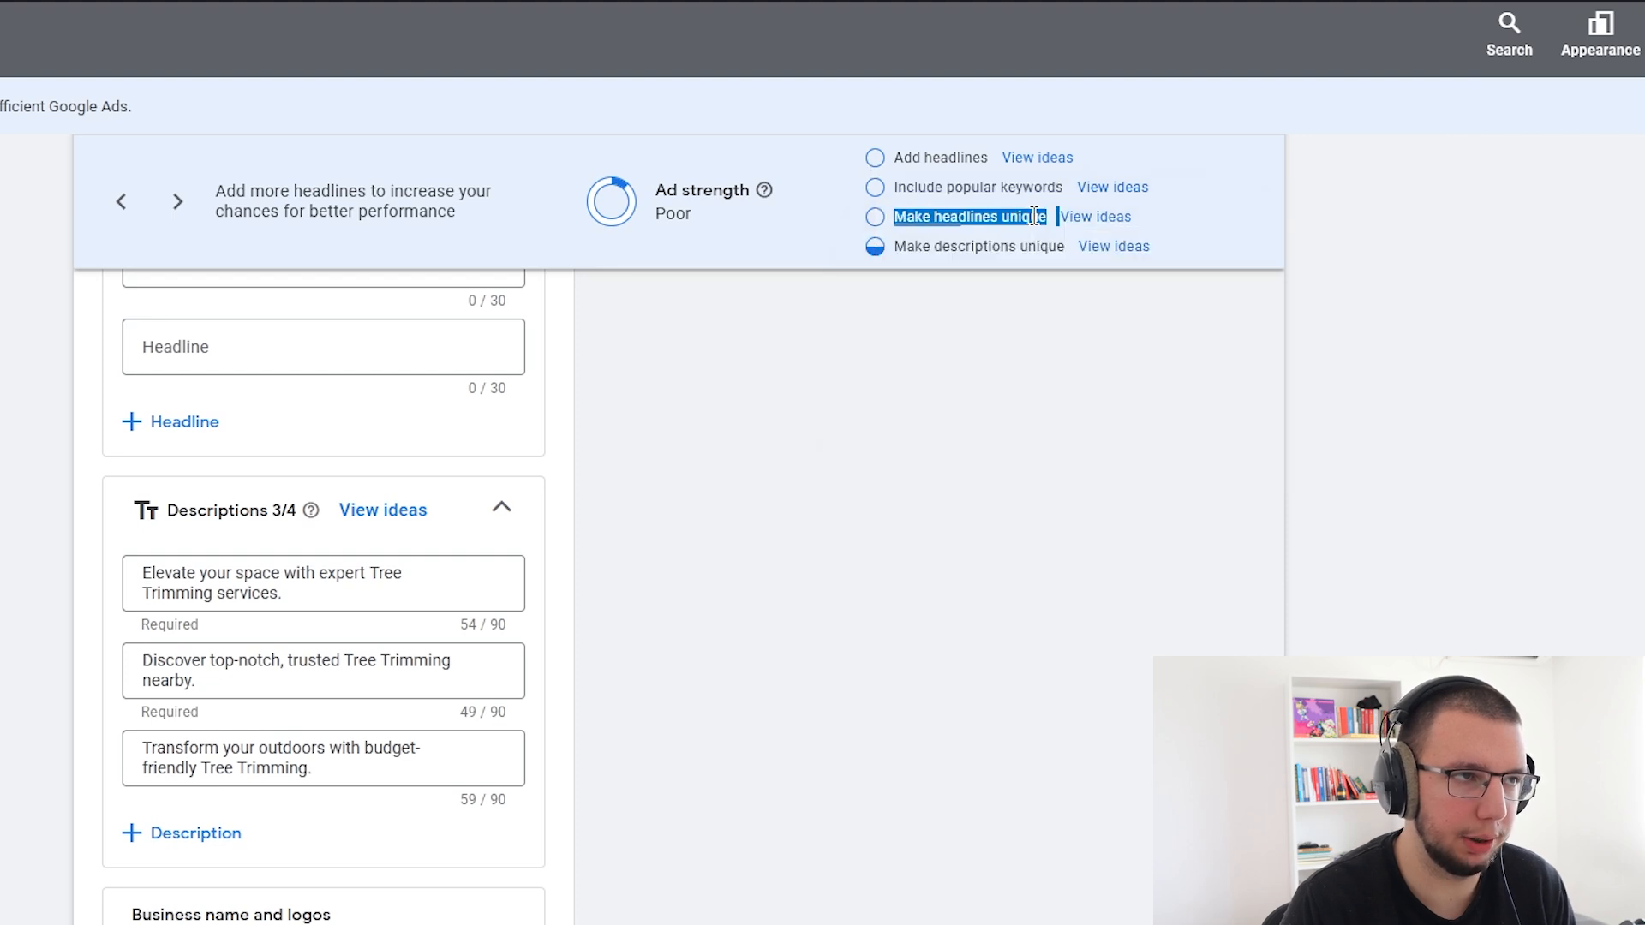
pyautogui.click(812, 204)
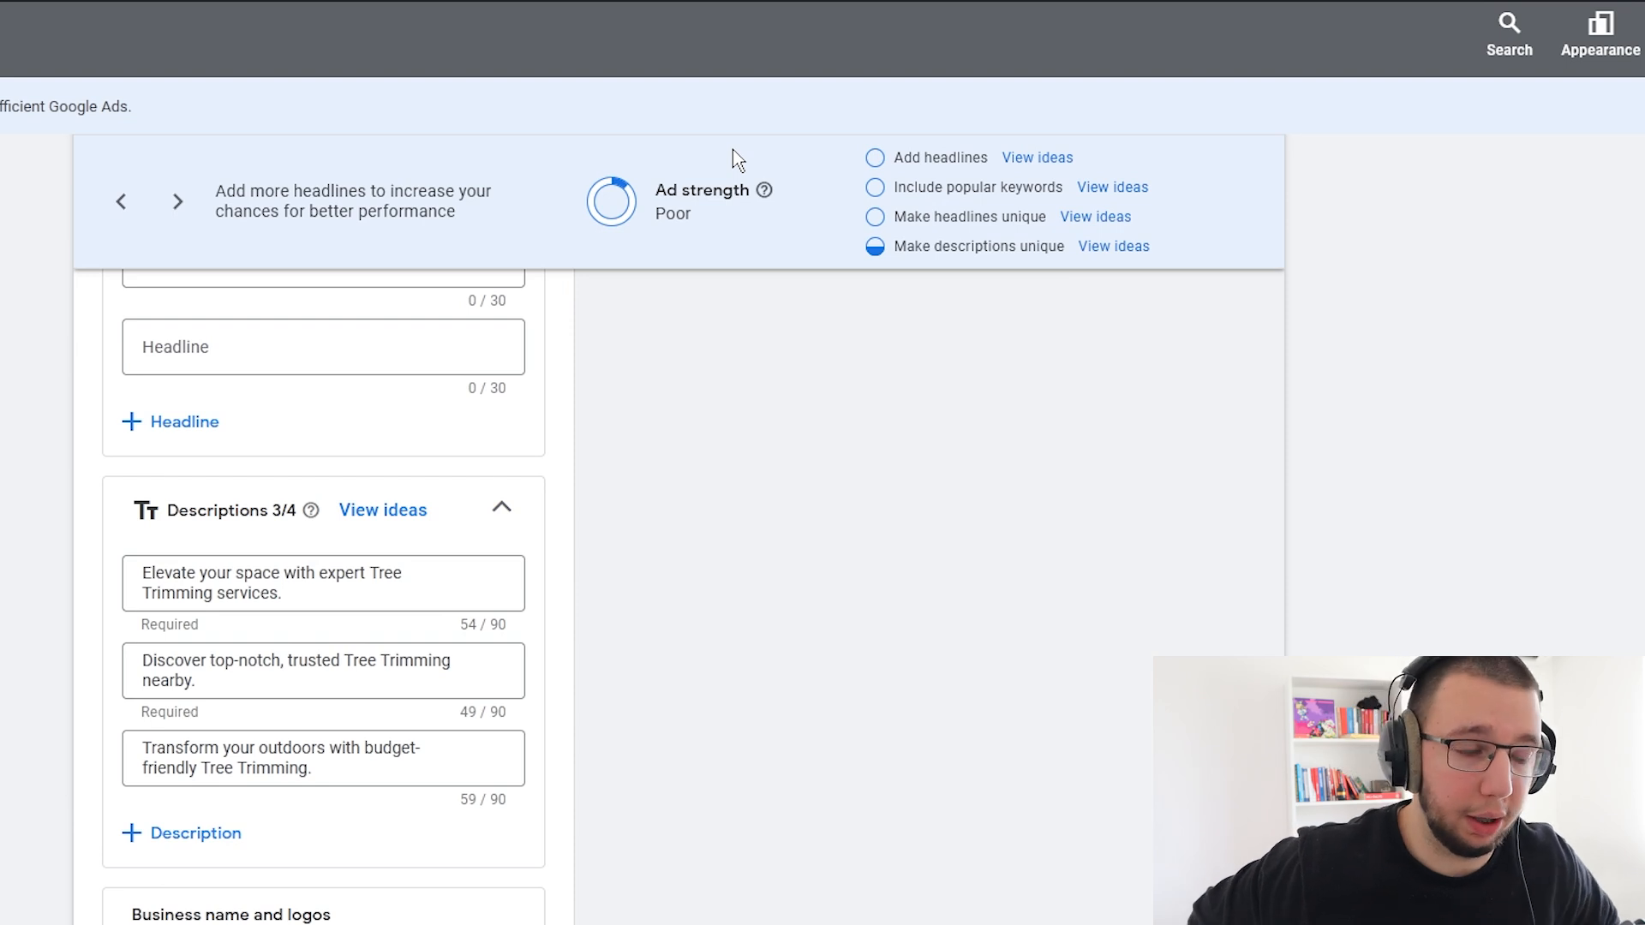
# - Read the notes on business name and logos and on sitelinks below the ad descriptions
pyautogui.moveTo(127, 670); pyautogui.dragTo(419, 725)
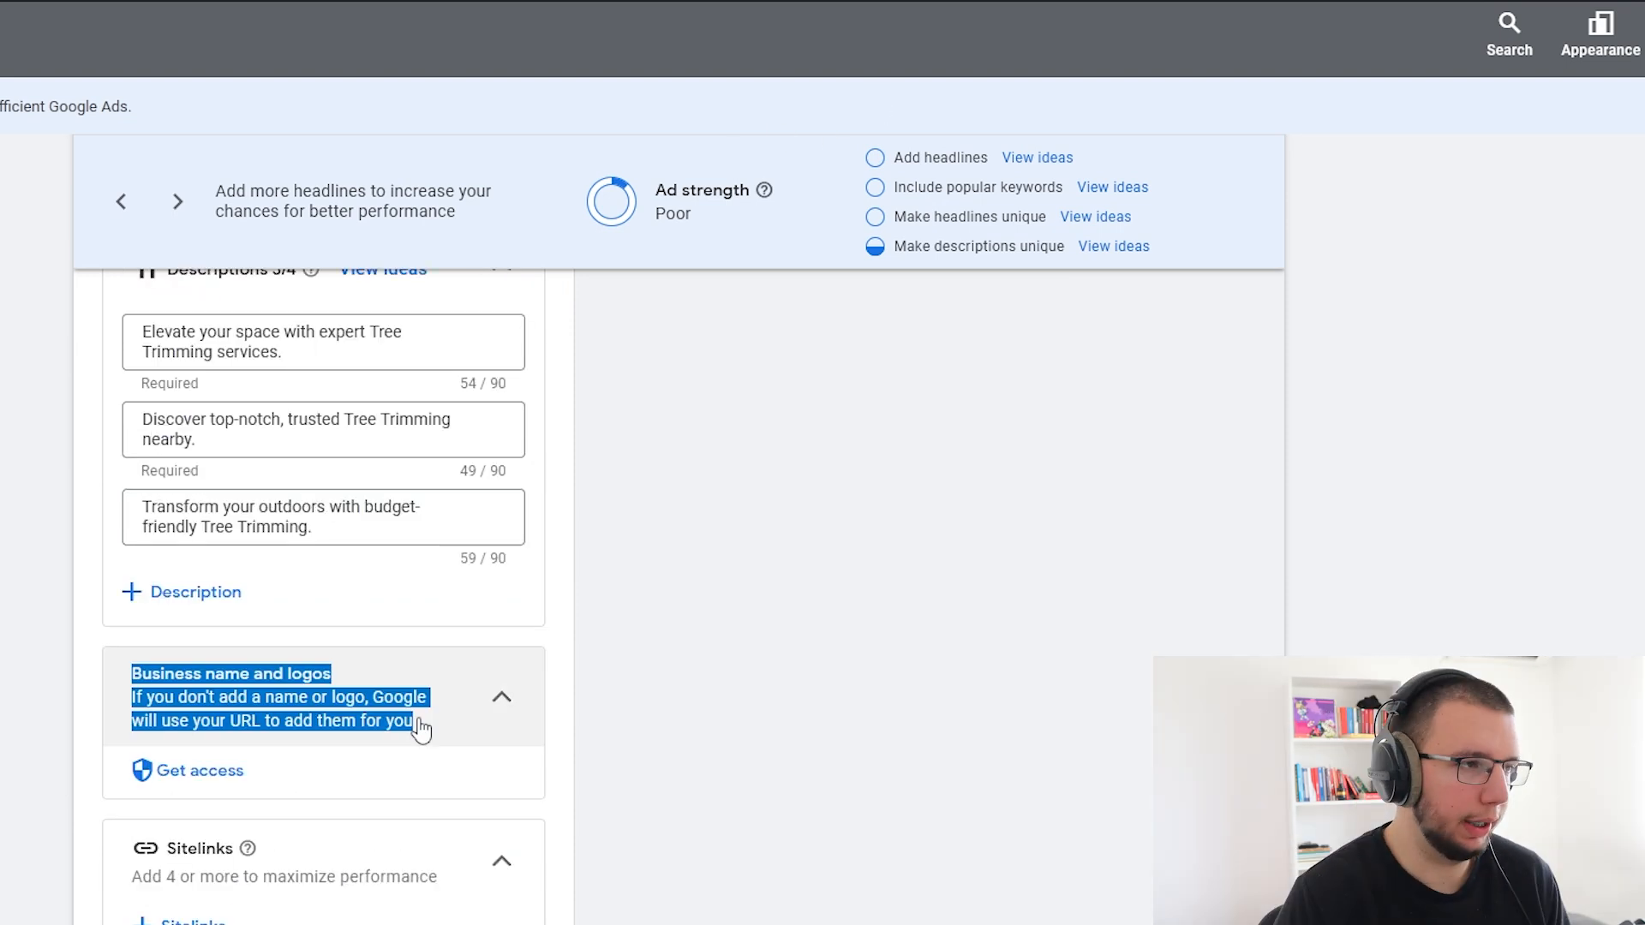
pyautogui.click(44, 651)
pyautogui.moveTo(99, 667); pyautogui.dragTo(422, 730)
pyautogui.click(124, 723)
pyautogui.moveTo(59, 661); pyautogui.dragTo(420, 726)
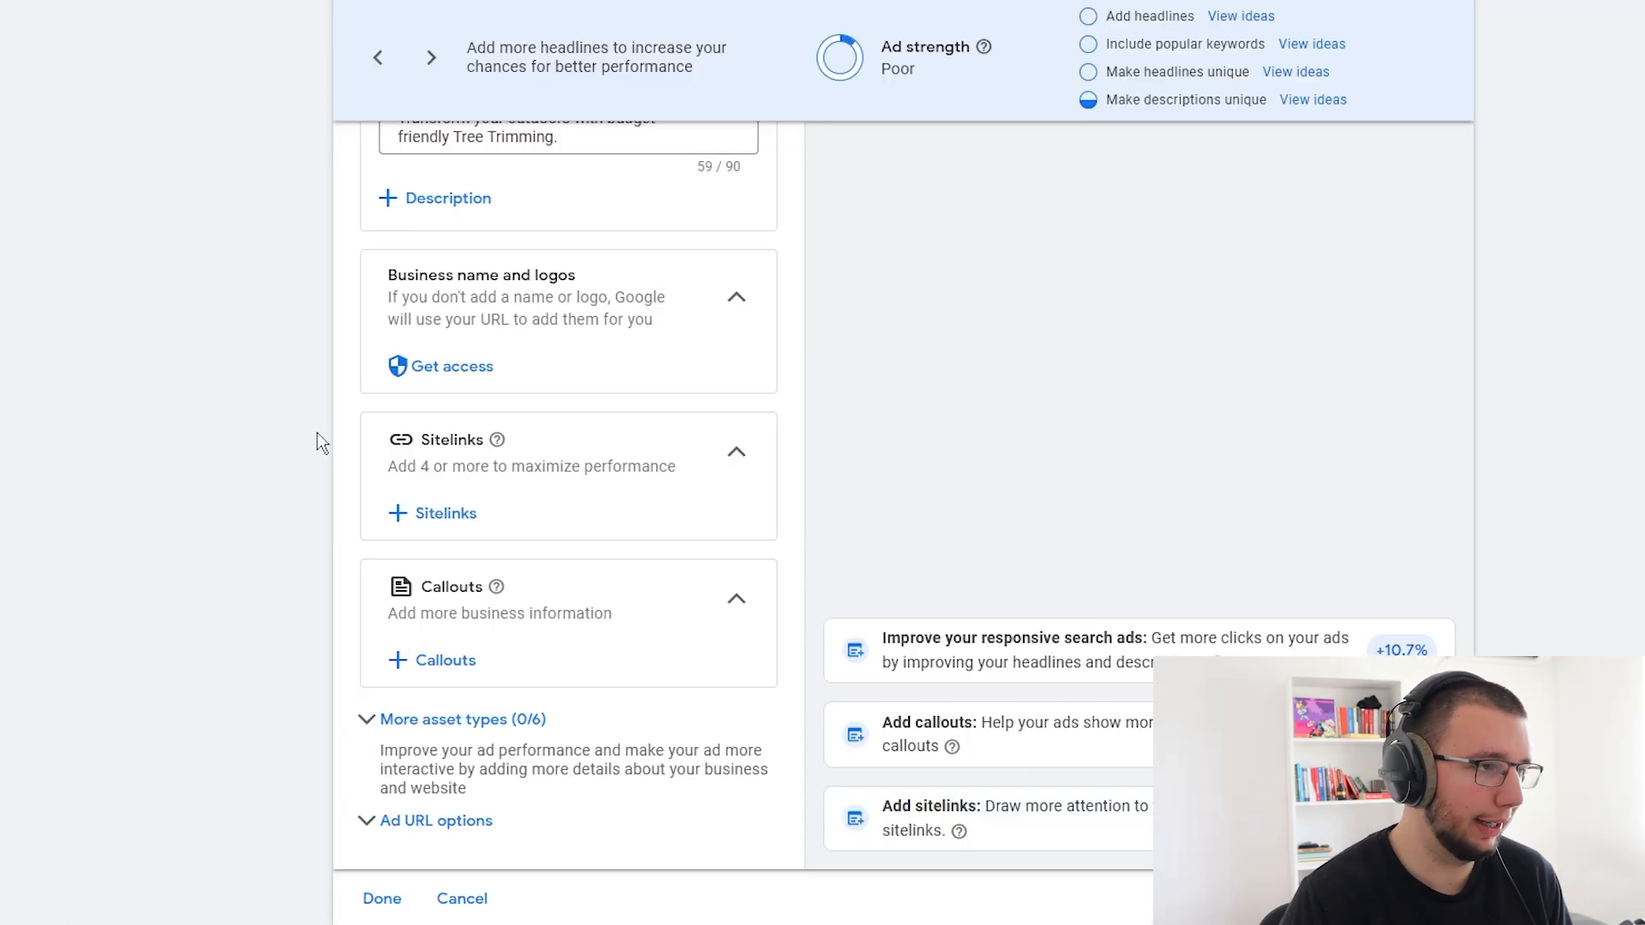
pyautogui.moveTo(416, 439); pyautogui.dragTo(607, 480)
pyautogui.click(375, 494)
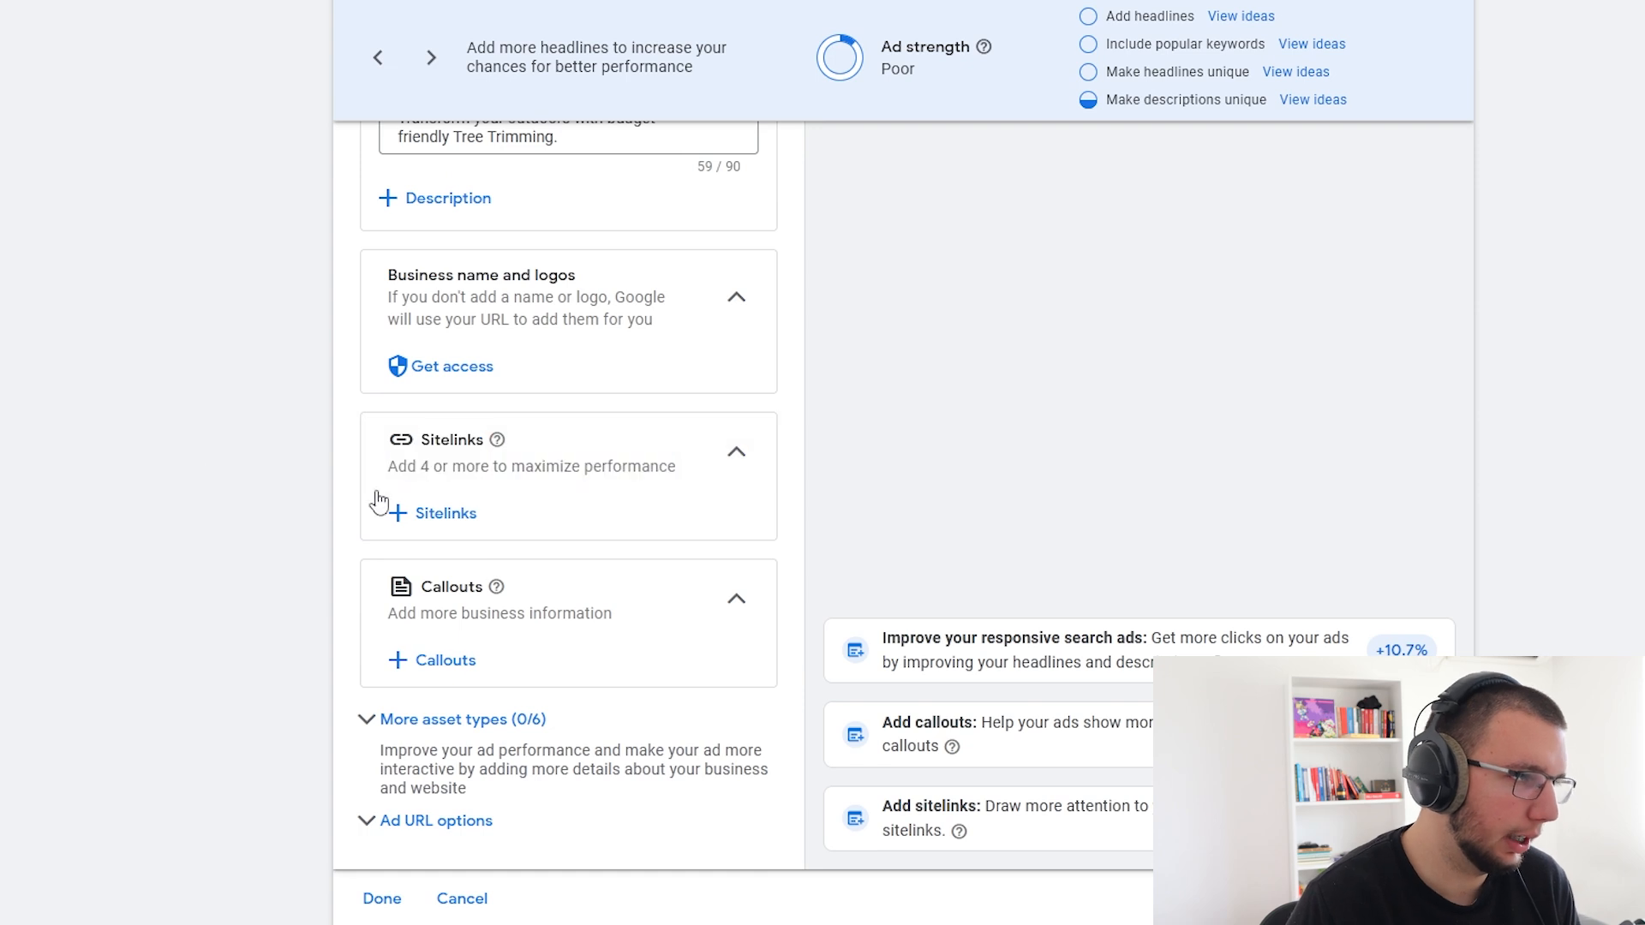
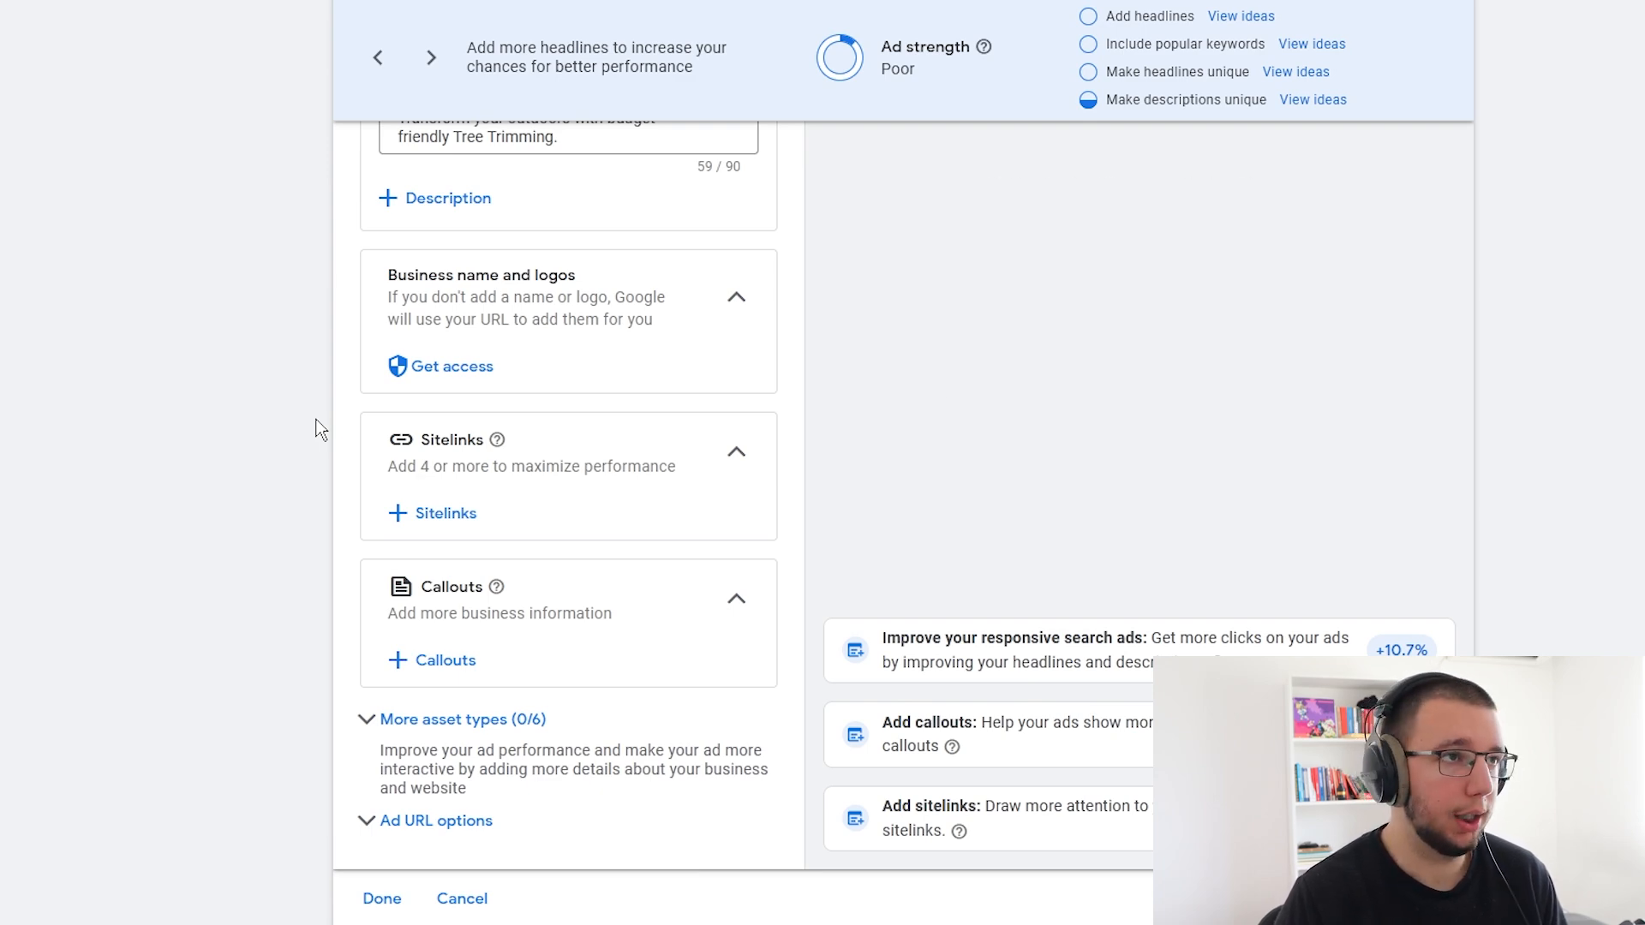
# - Review the suggested keywords and the headlines and descriptions entered for the ad
pyautogui.scroll(12, 657, 223)
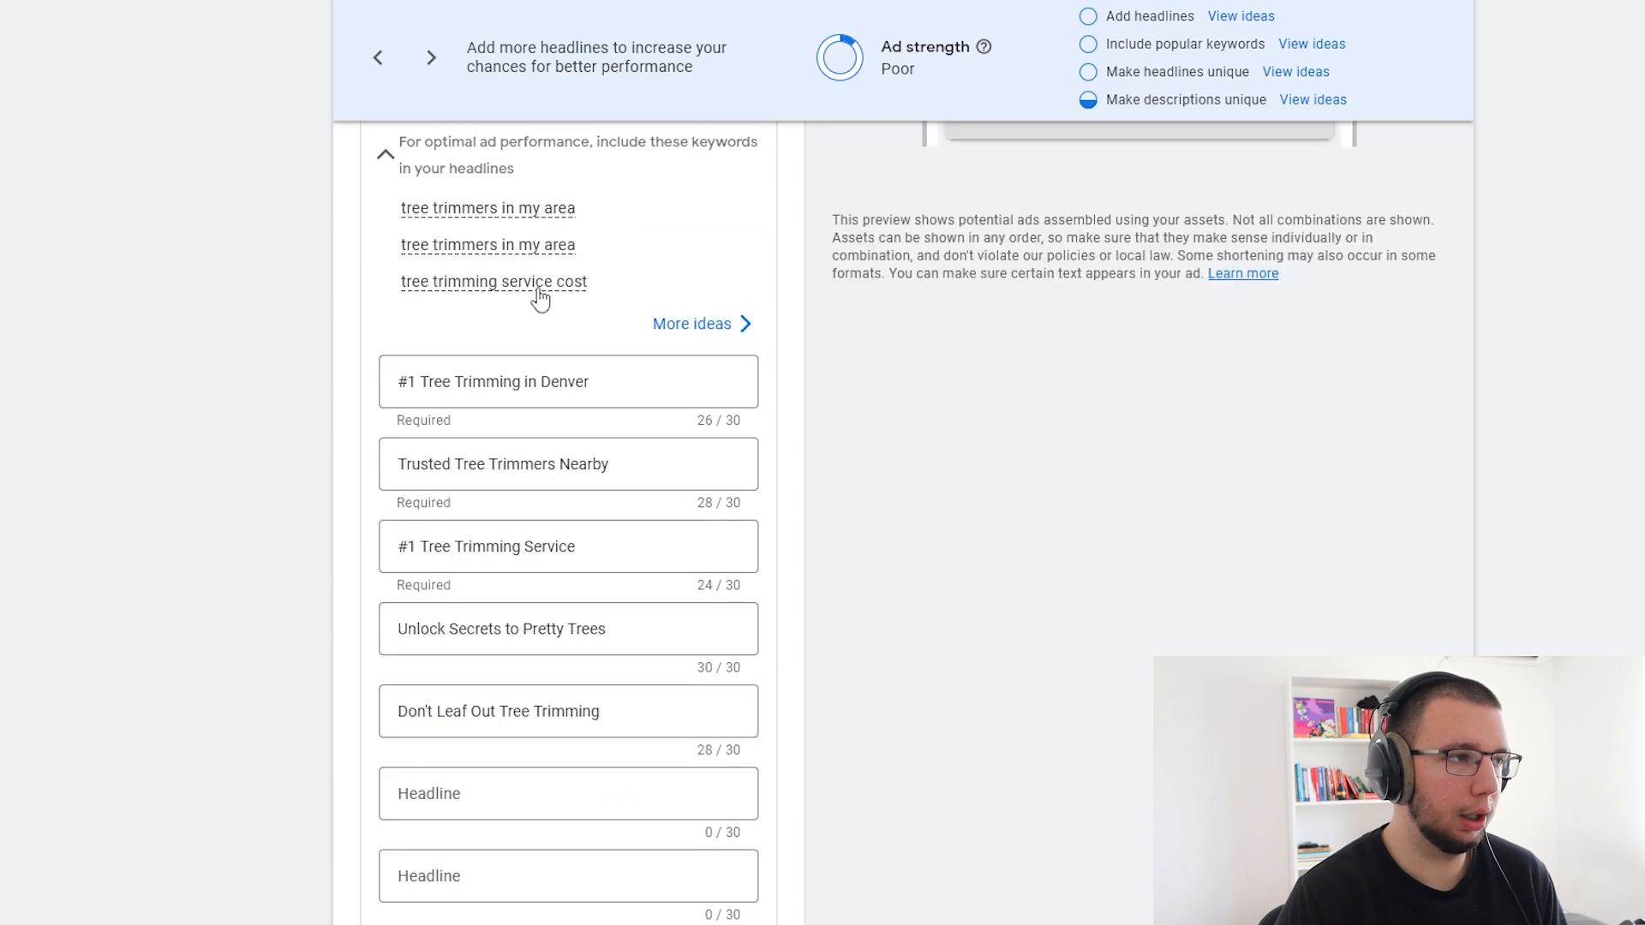
pyautogui.scroll(5, 608, 502)
pyautogui.scroll(-3, 614, 466)
pyautogui.moveTo(598, 627); pyautogui.dragTo(381, 547)
pyautogui.click(206, 497)
pyautogui.scroll(-12, 241, 397)
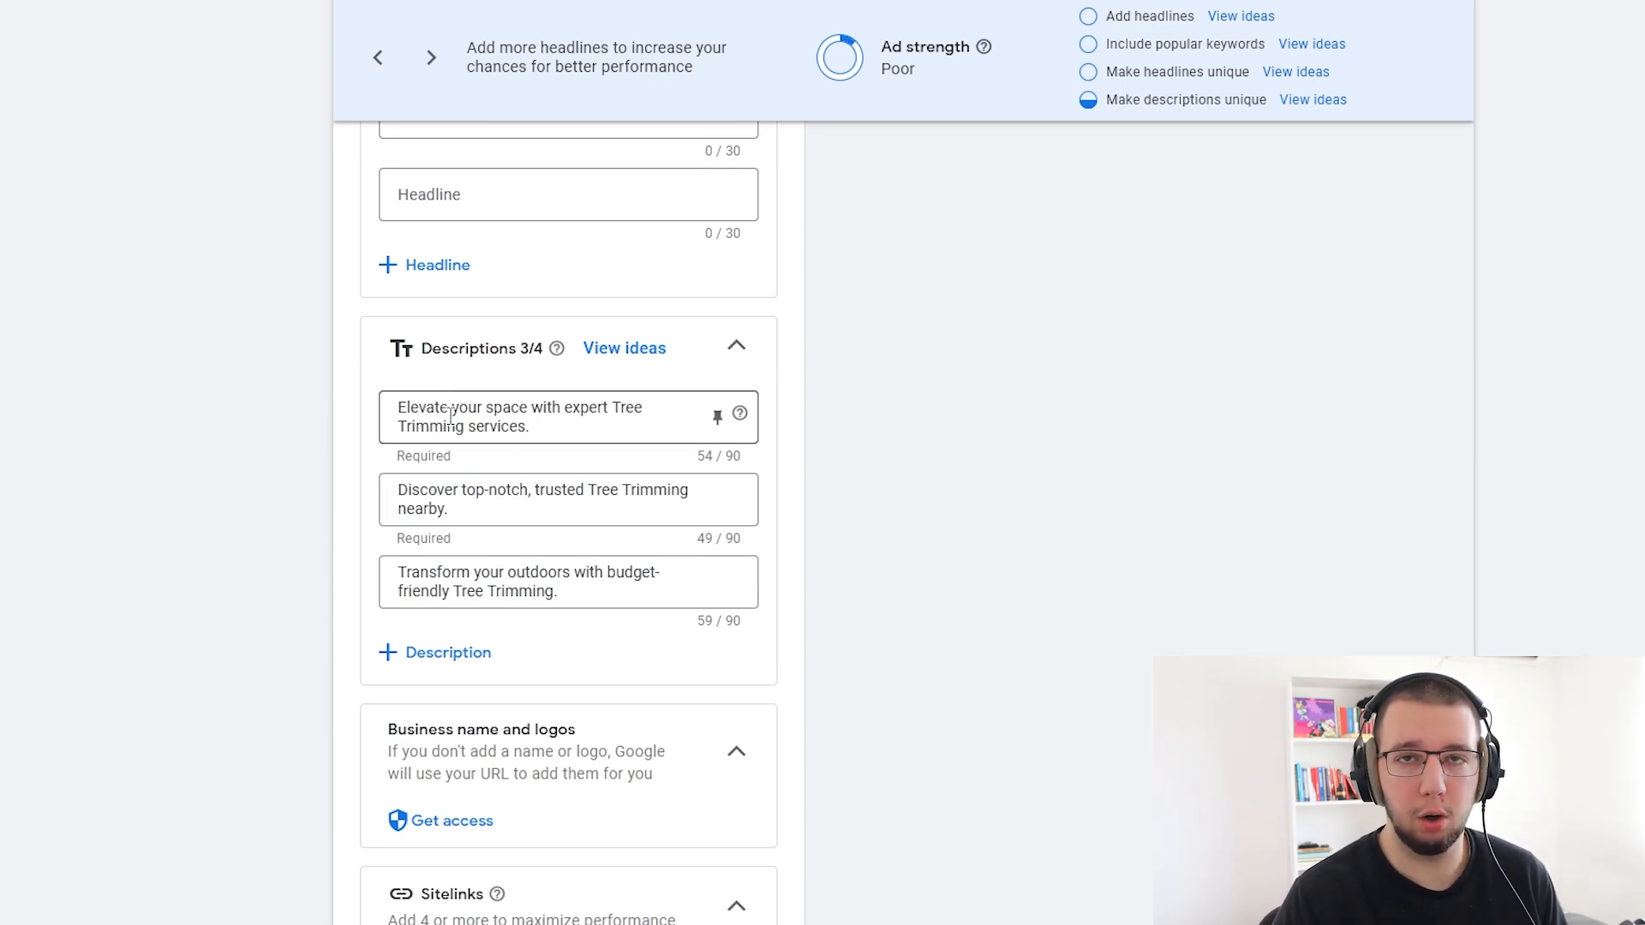
# - Open the sitelink form, look through its text, description and final URL fields, and close it without creating a sitelink
pyautogui.scroll(-6, 257, 428)
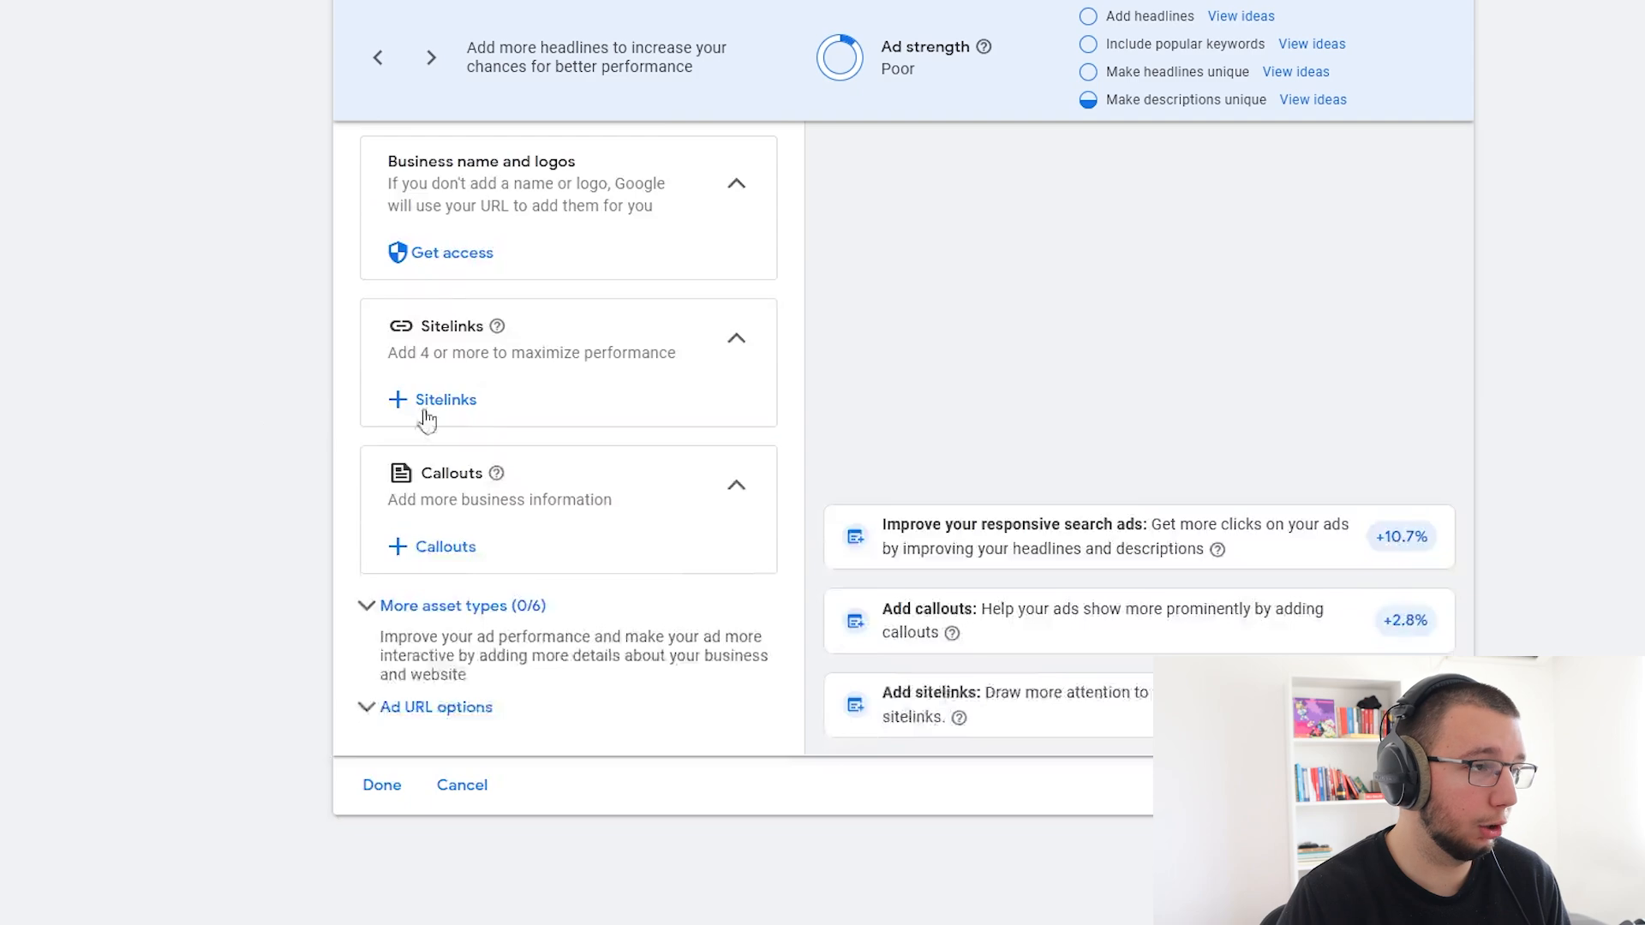
pyautogui.click(445, 401)
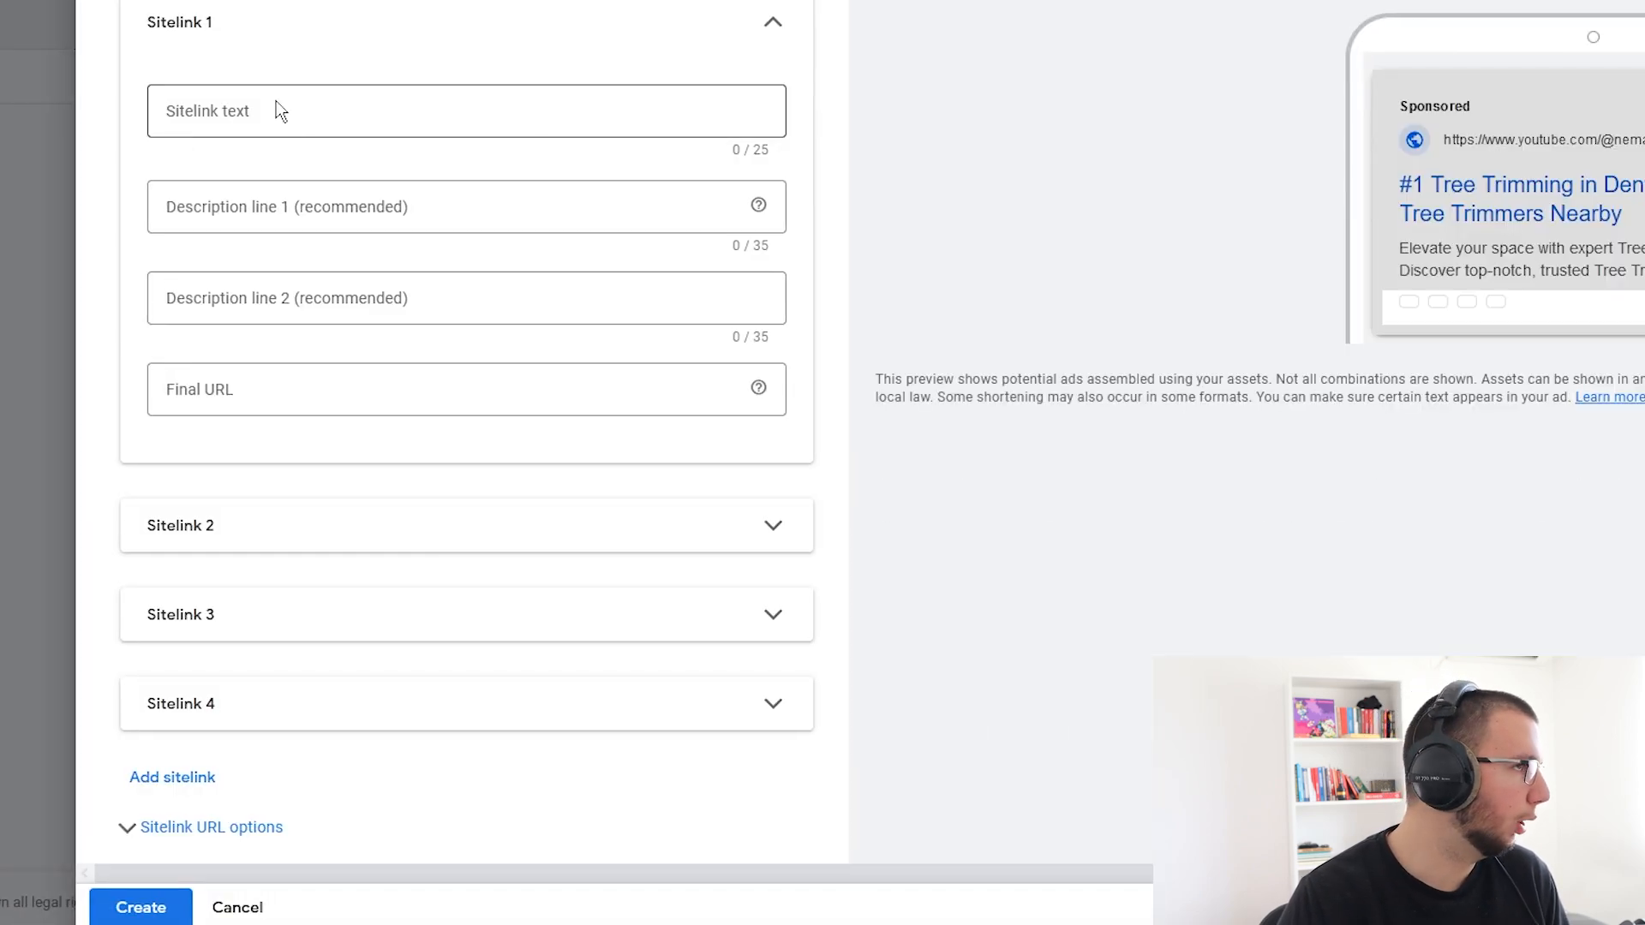
pyautogui.click(233, 101)
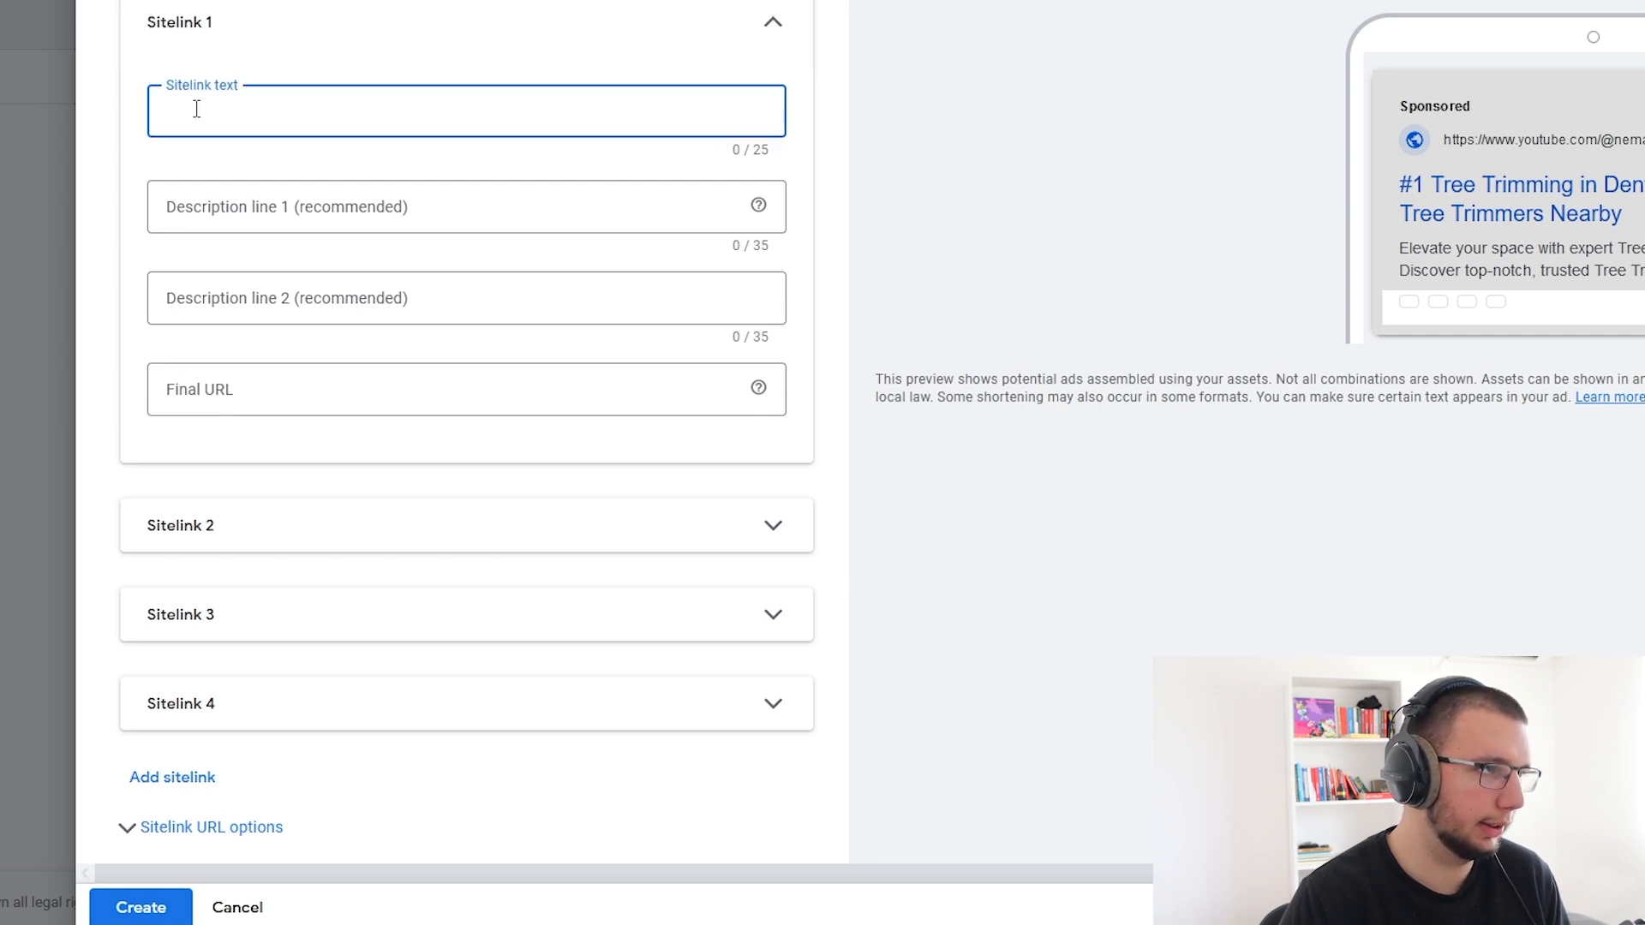
pyautogui.click(283, 210)
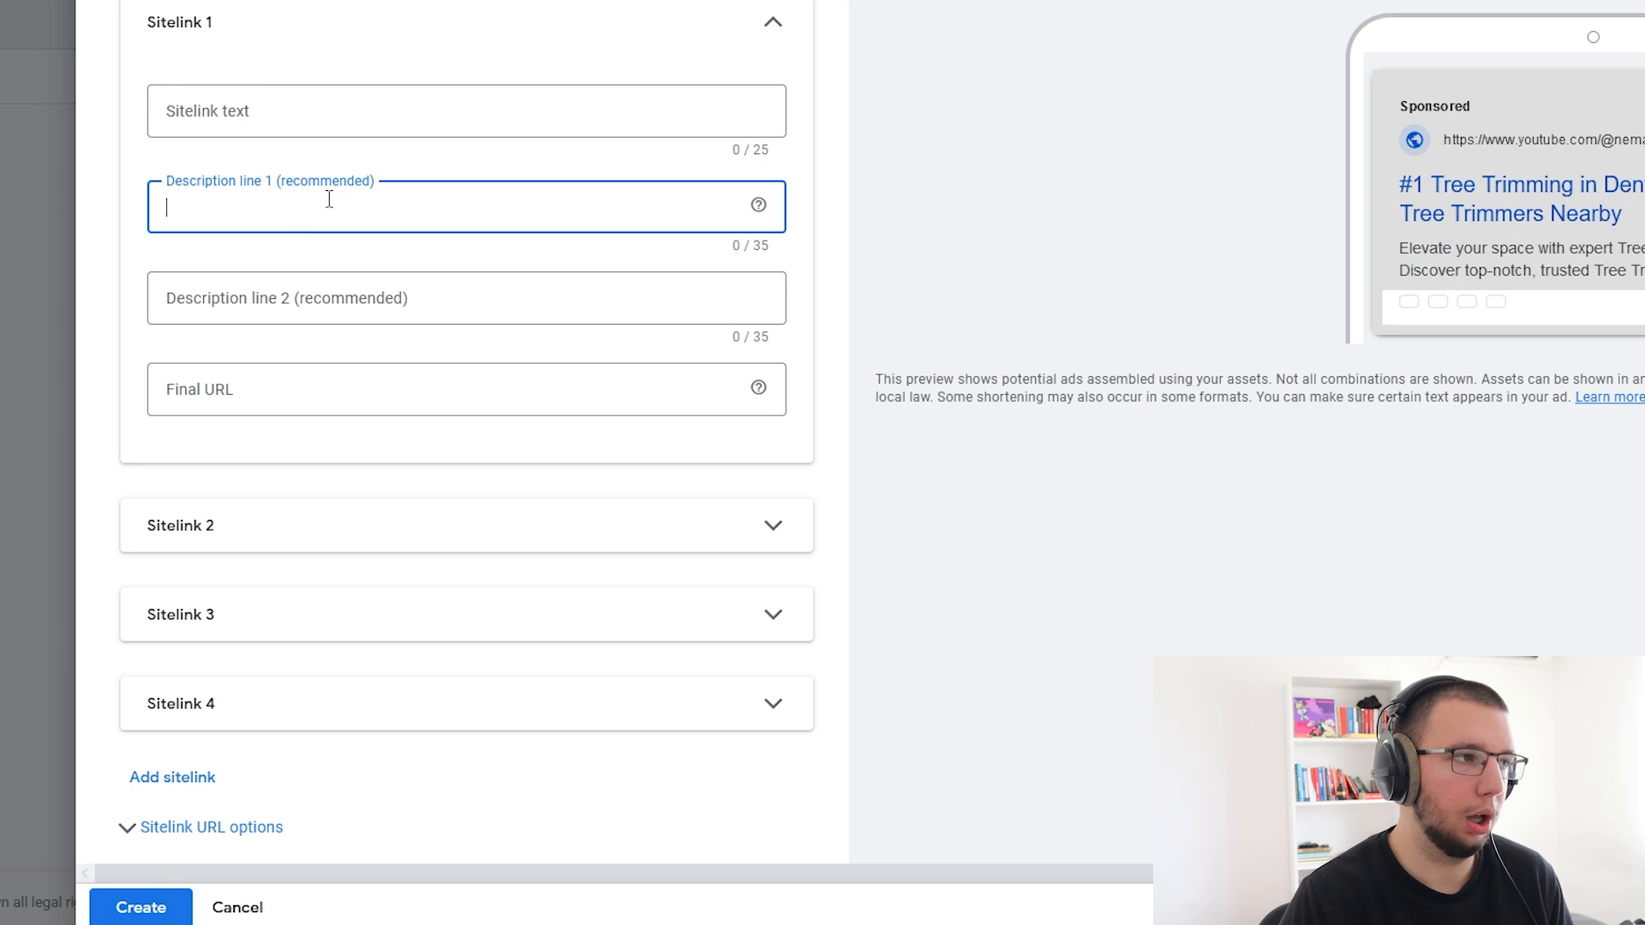
pyautogui.click(397, 300)
pyautogui.click(408, 383)
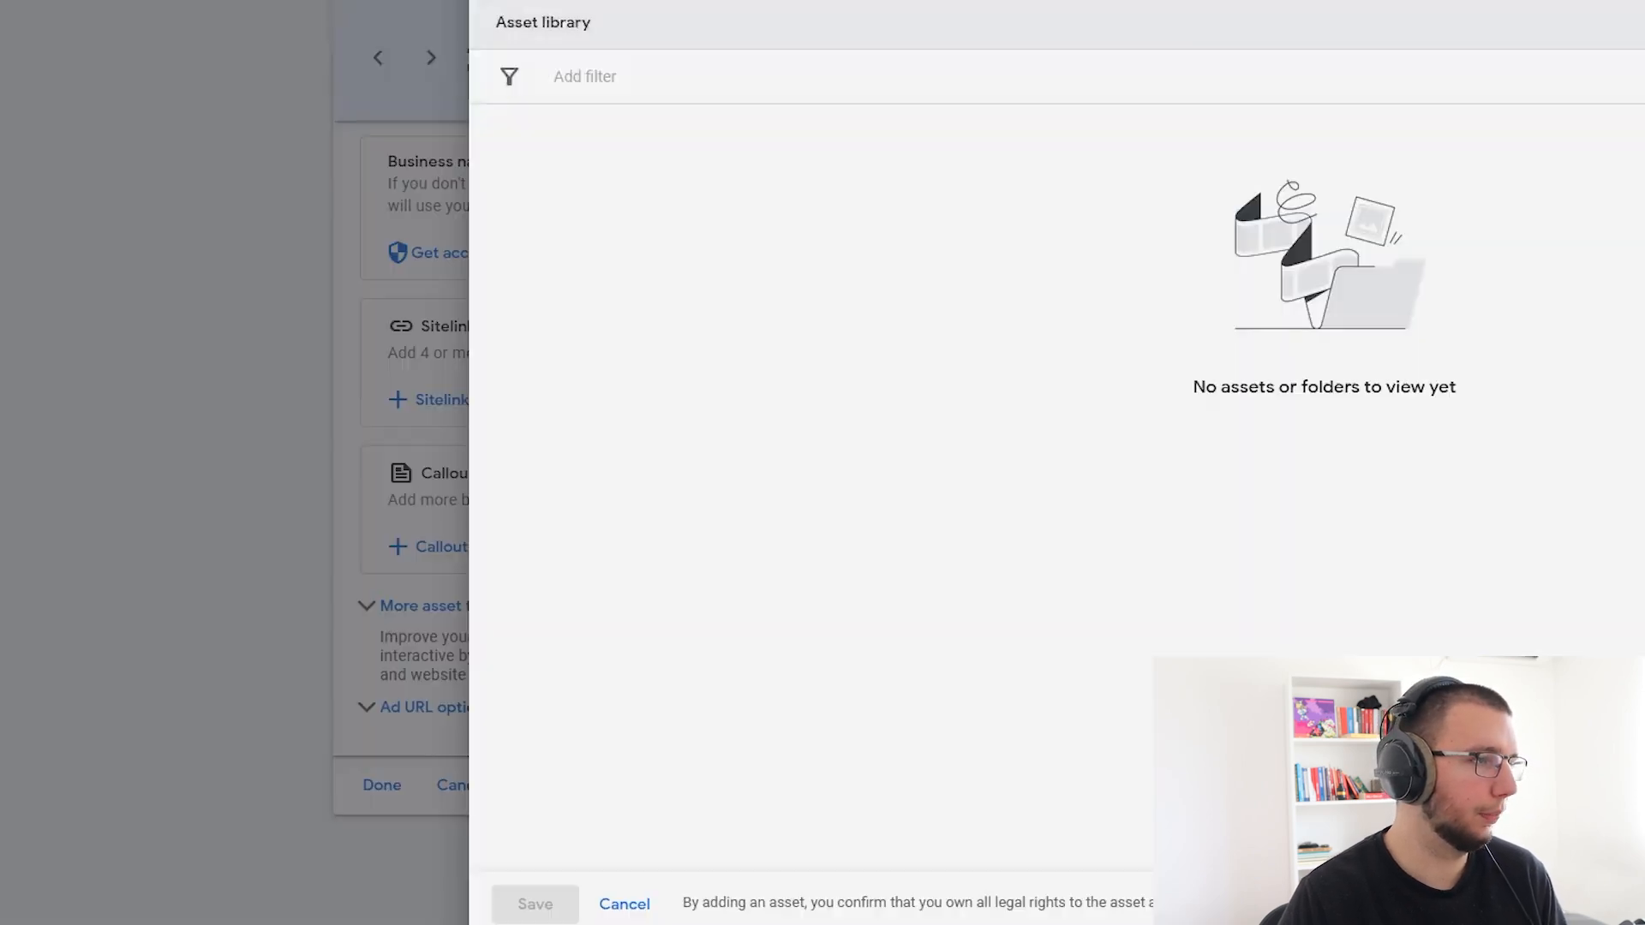
pyautogui.click(234, 332)
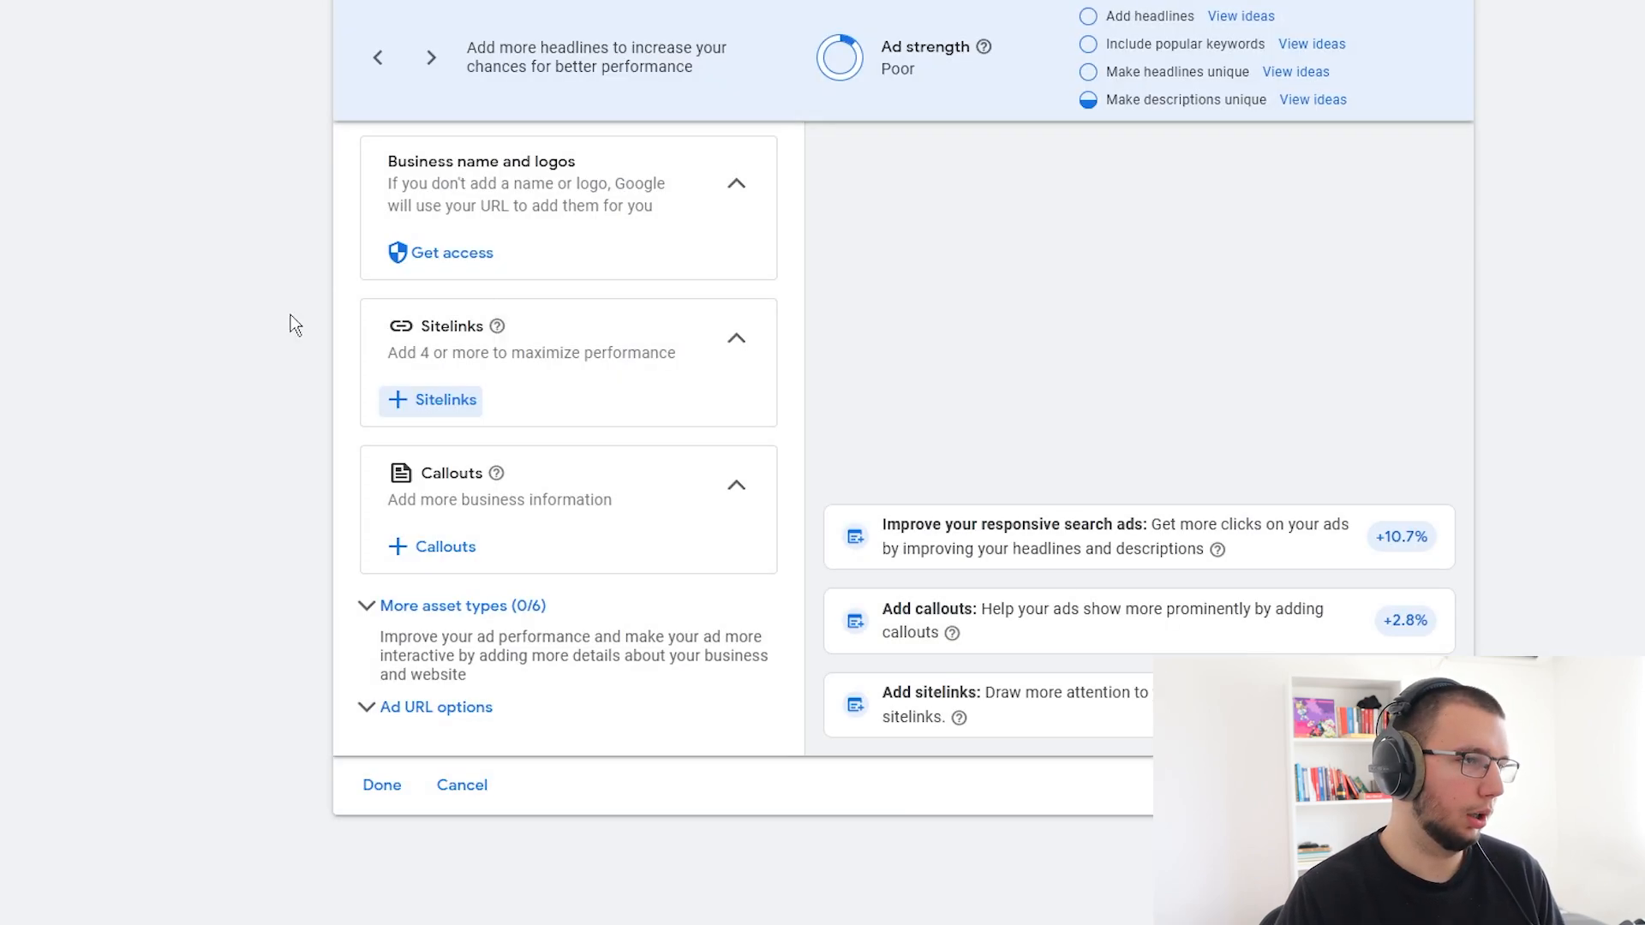
# - Open the callout form and copy "#1 Tree Trimming Service" from the notes into the first callout text
pyautogui.click(425, 547)
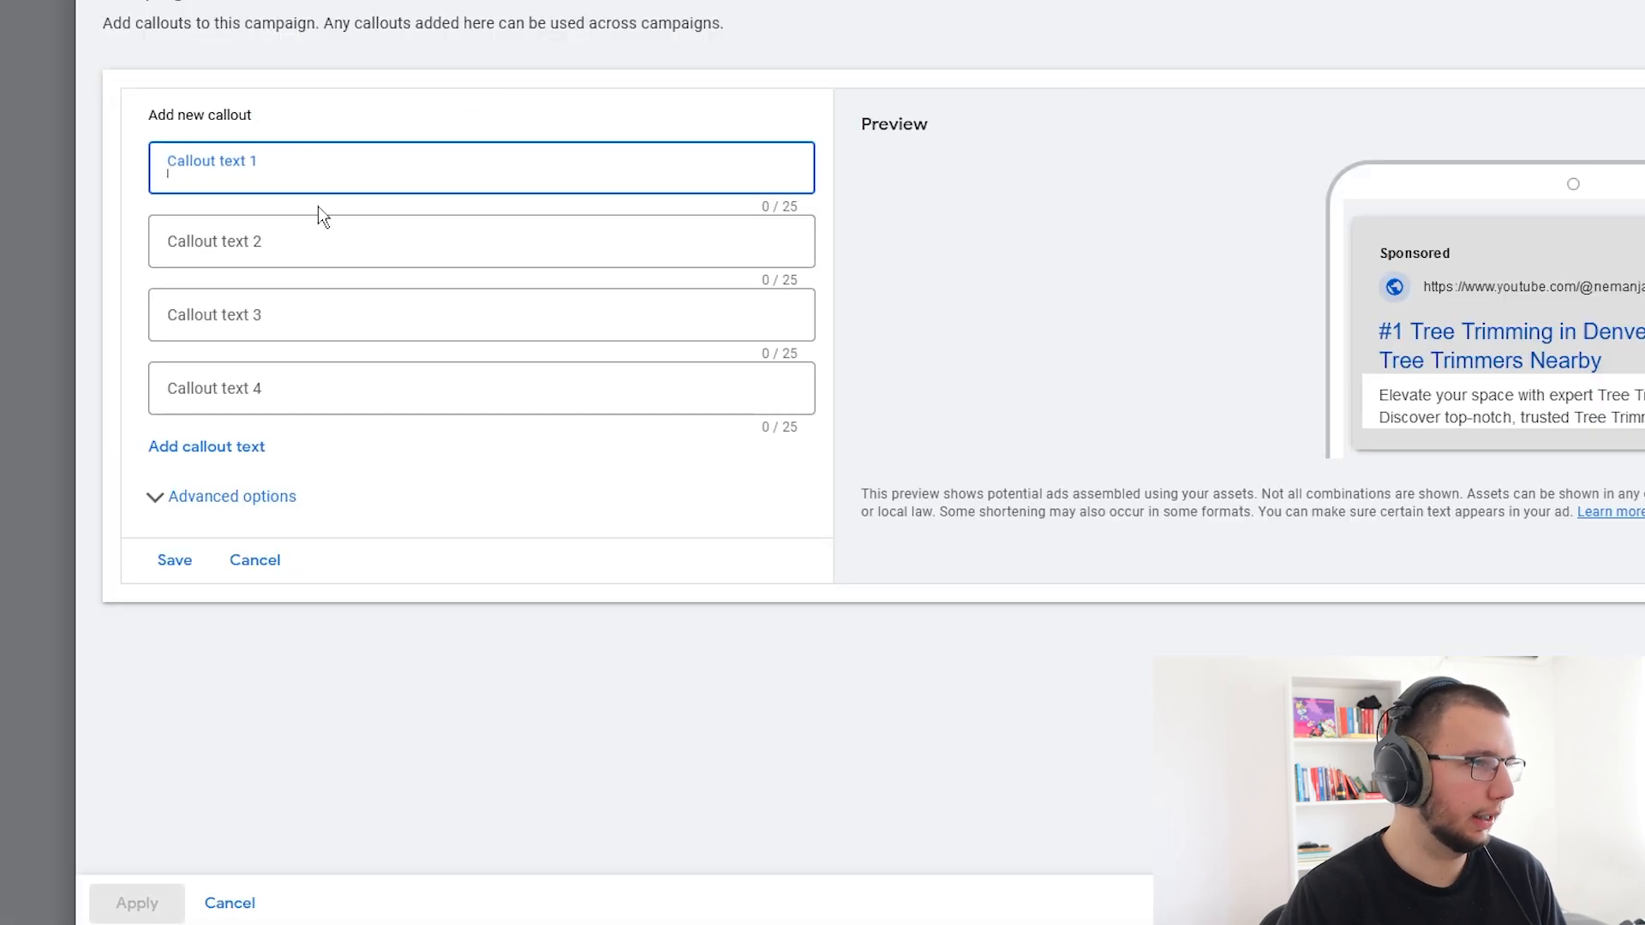
pyautogui.click(294, 230)
pyautogui.click(481, 168)
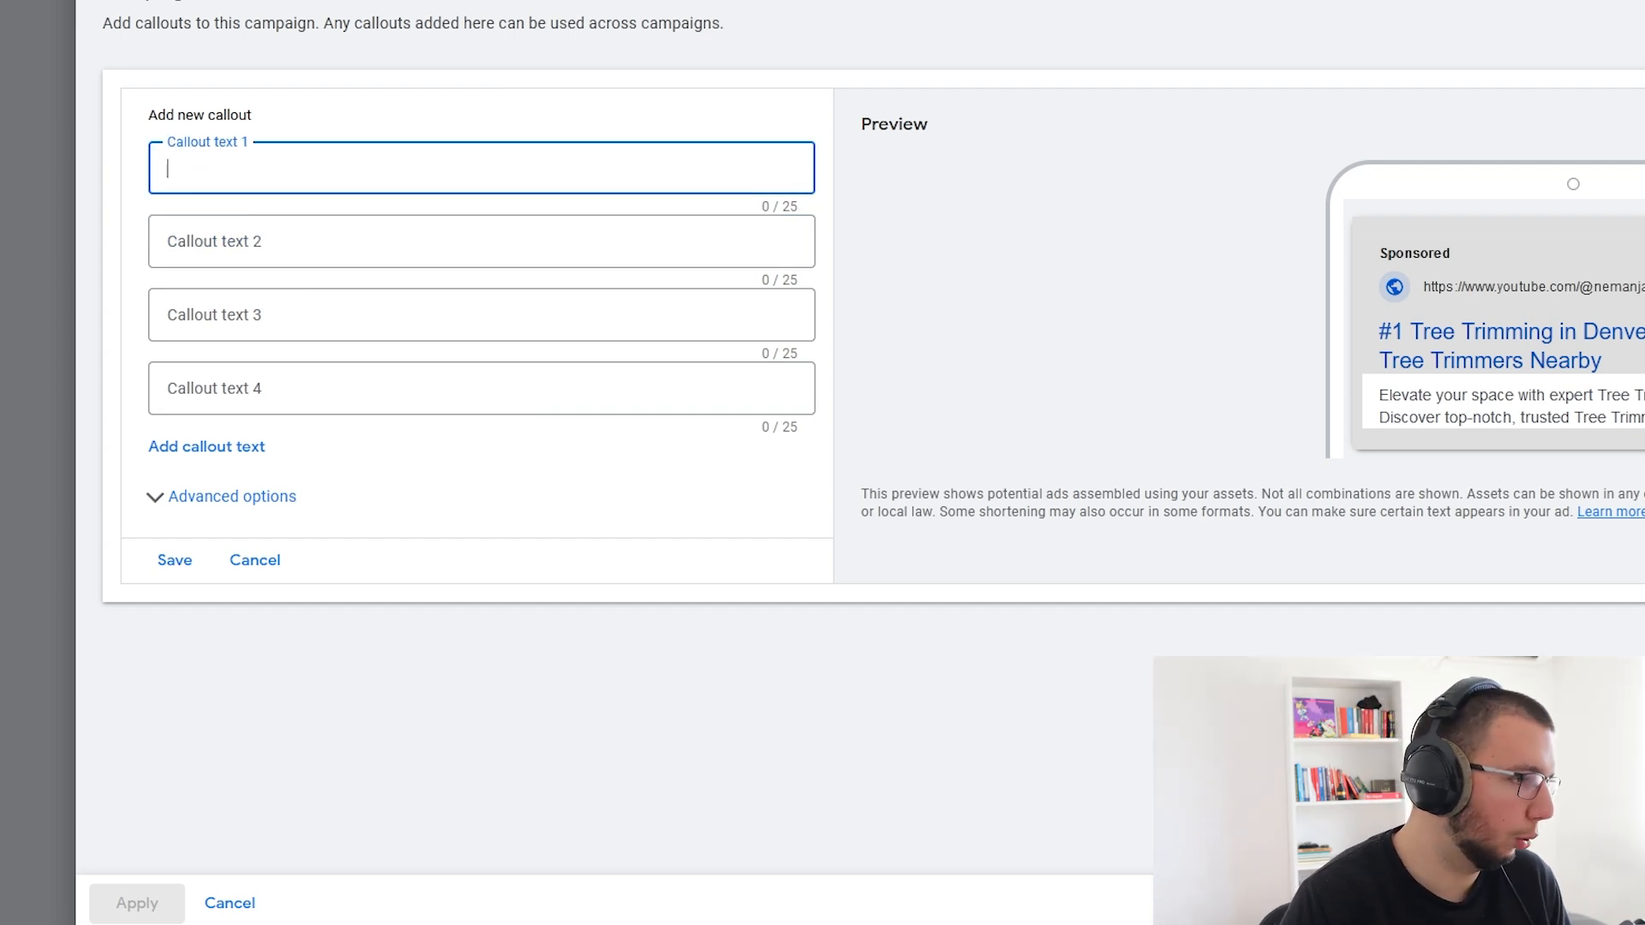
pyautogui.hotkey('alt', 'Tab')
pyautogui.click(1003, 187)
pyautogui.moveTo(1003, 187); pyautogui.dragTo(1161, 185)
pyautogui.click(1241, 186)
pyautogui.moveTo(967, 225); pyautogui.dragTo(1181, 225)
pyautogui.hotkey('ctrl', 'c')
pyautogui.click(334, 169)
pyautogui.hotkey('ctrl', 'v')
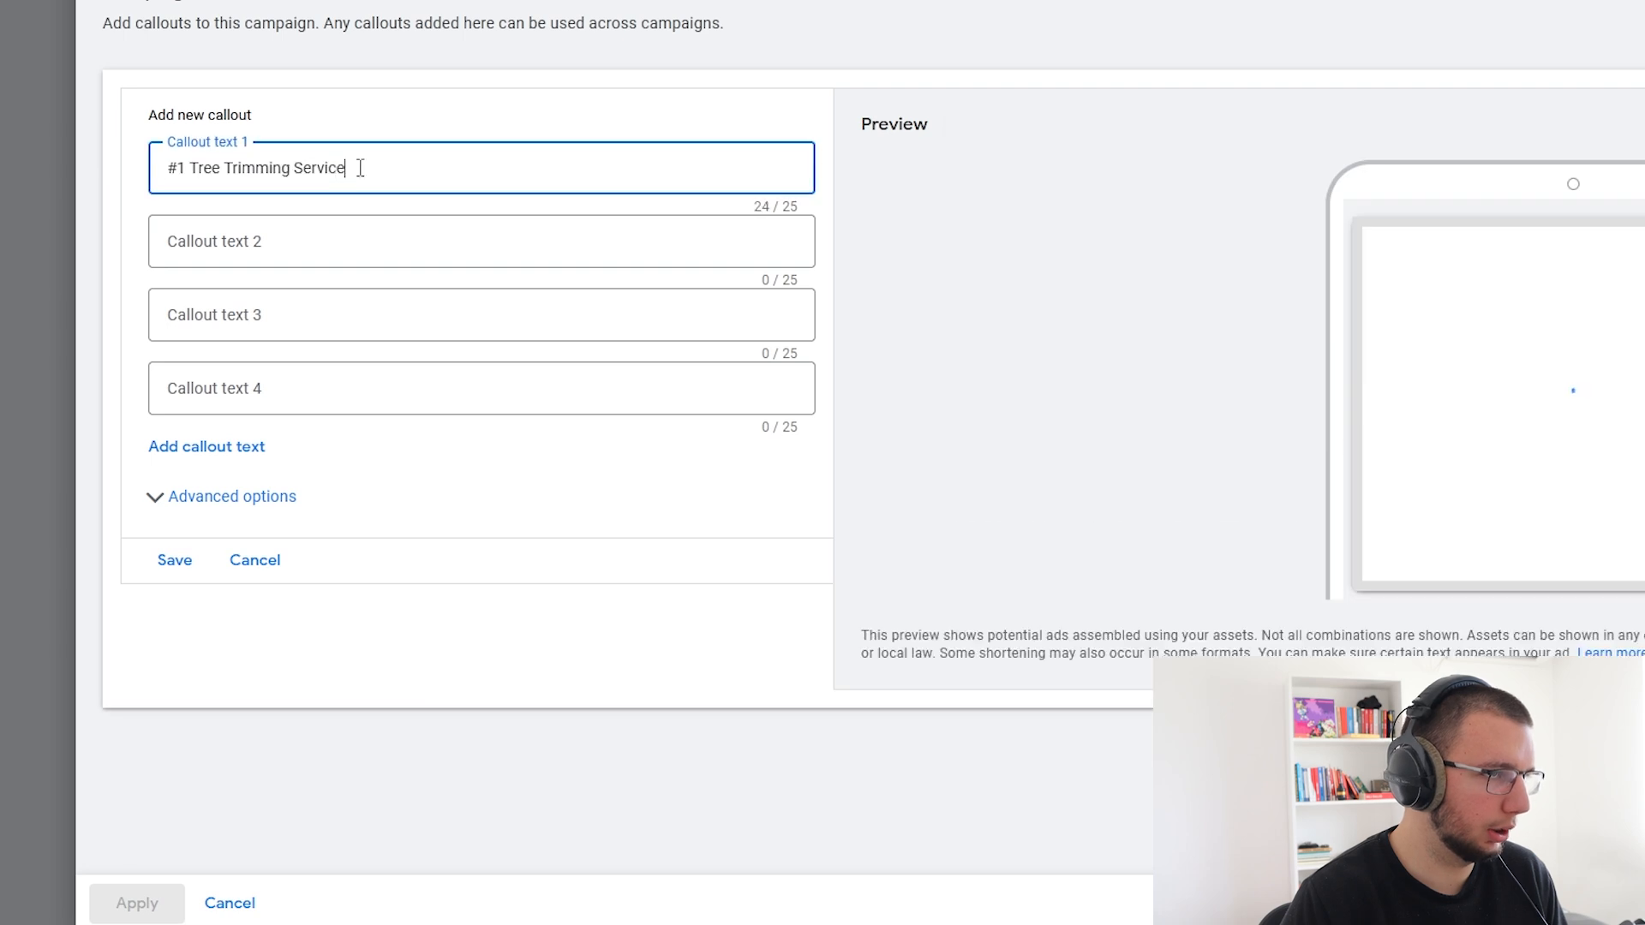
# - Enter "Get a free quote" as the second callout text and "10+ Years in business" as the third
pyautogui.click(275, 229)
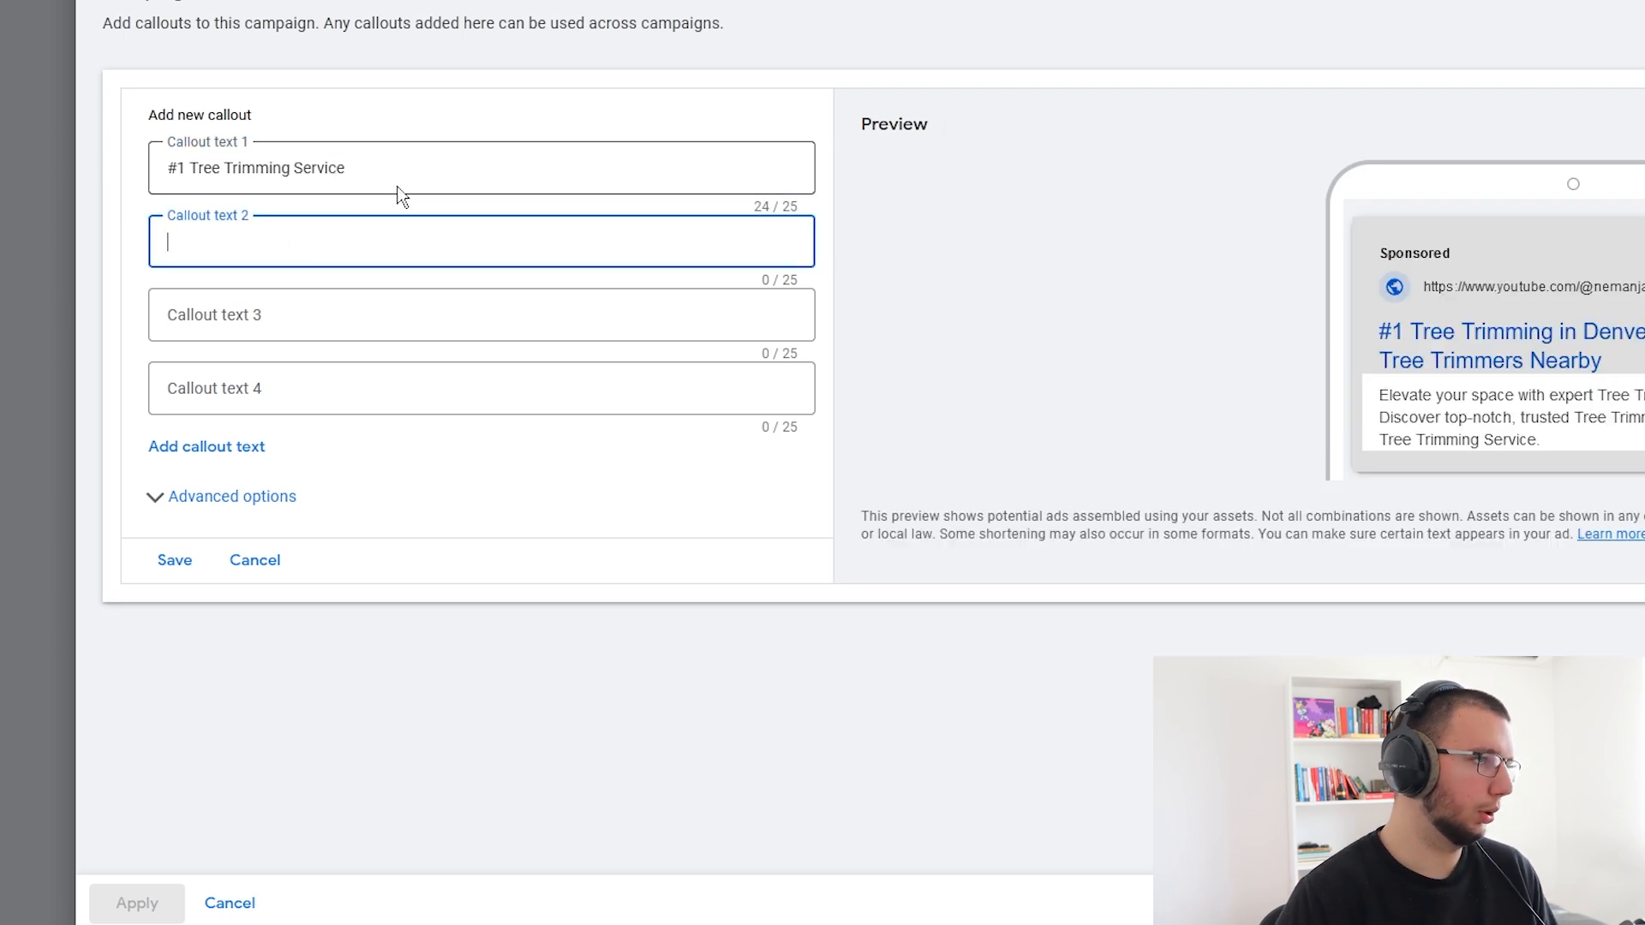
pyautogui.write('Get a')
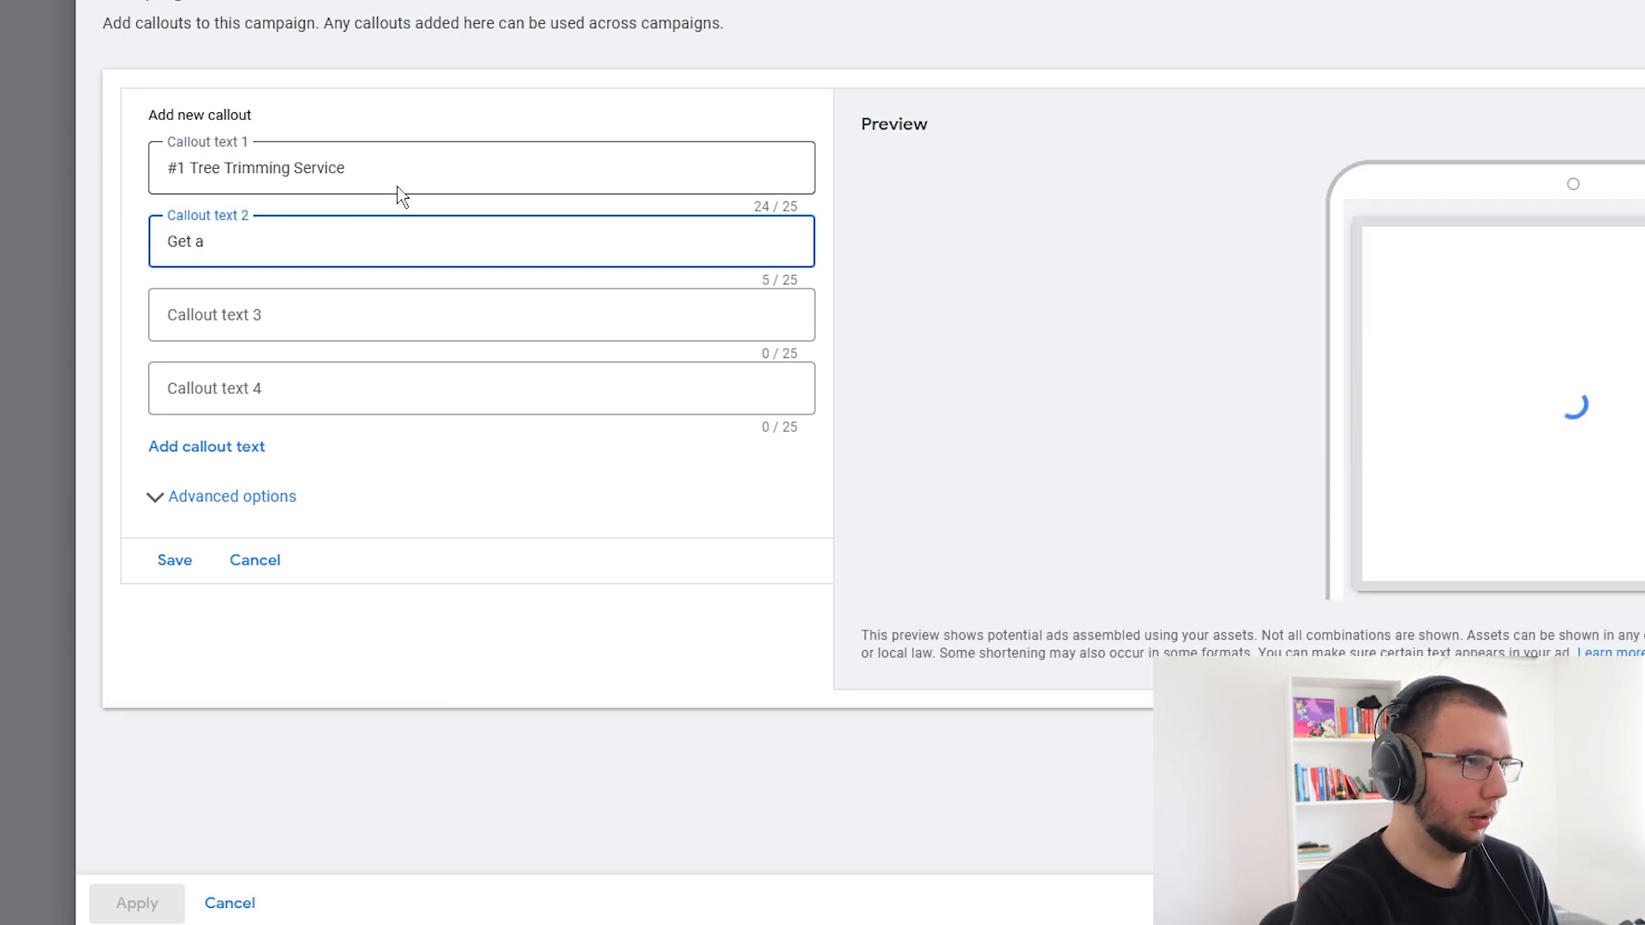
pyautogui.write(' free quoate')
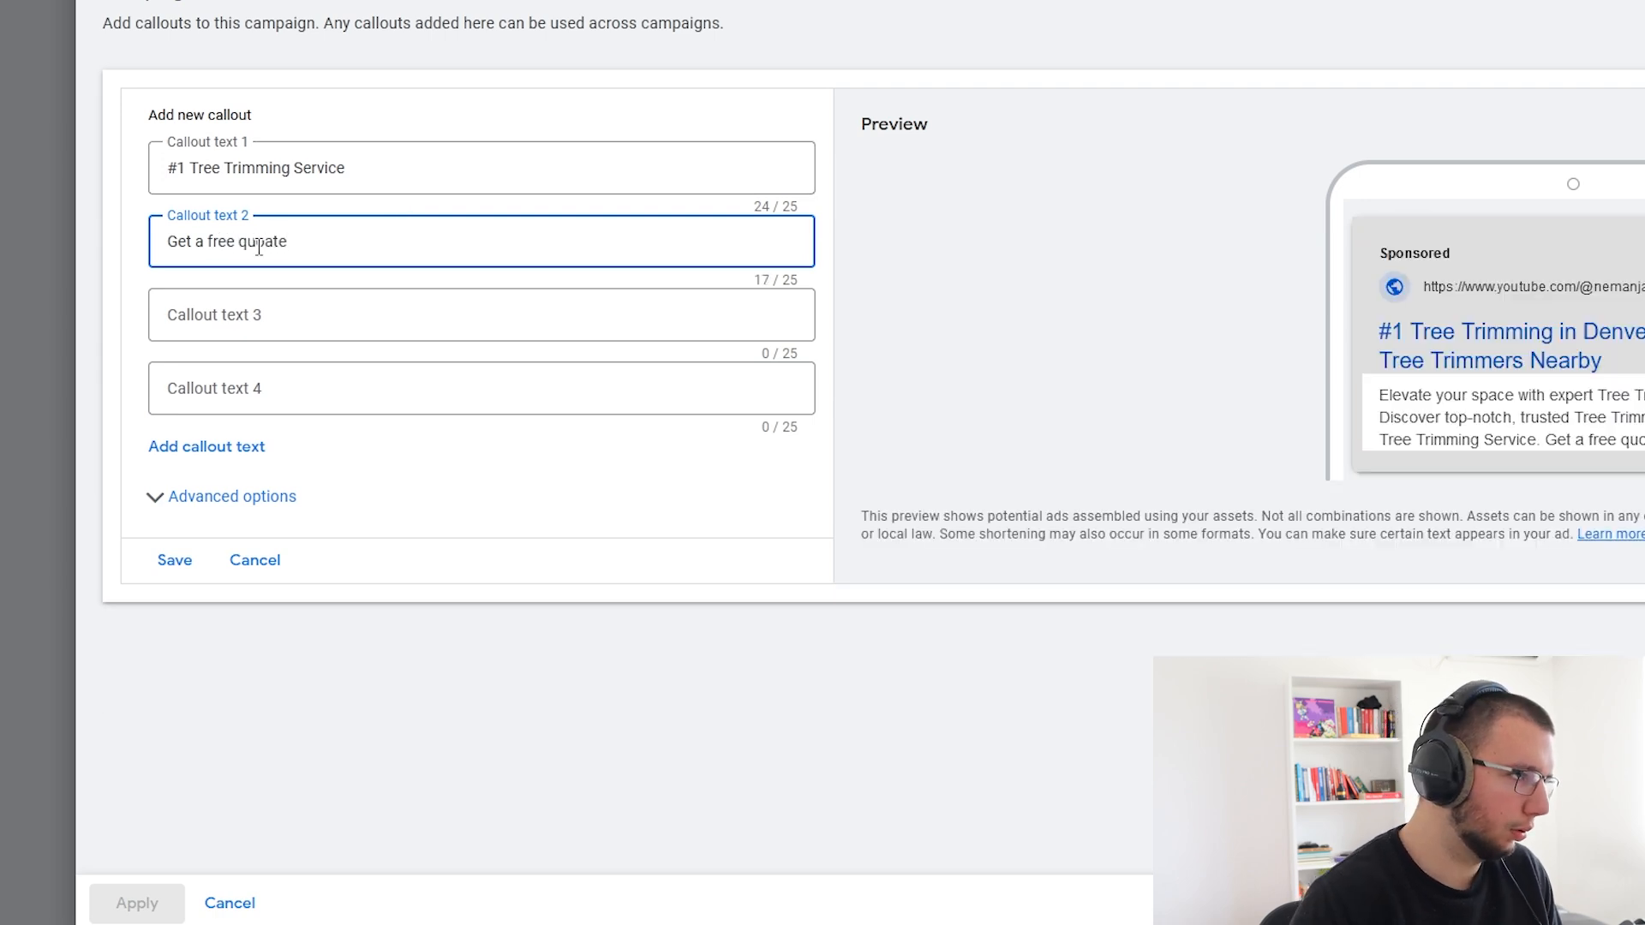
pyautogui.press('BackSpace')
pyautogui.click(276, 313)
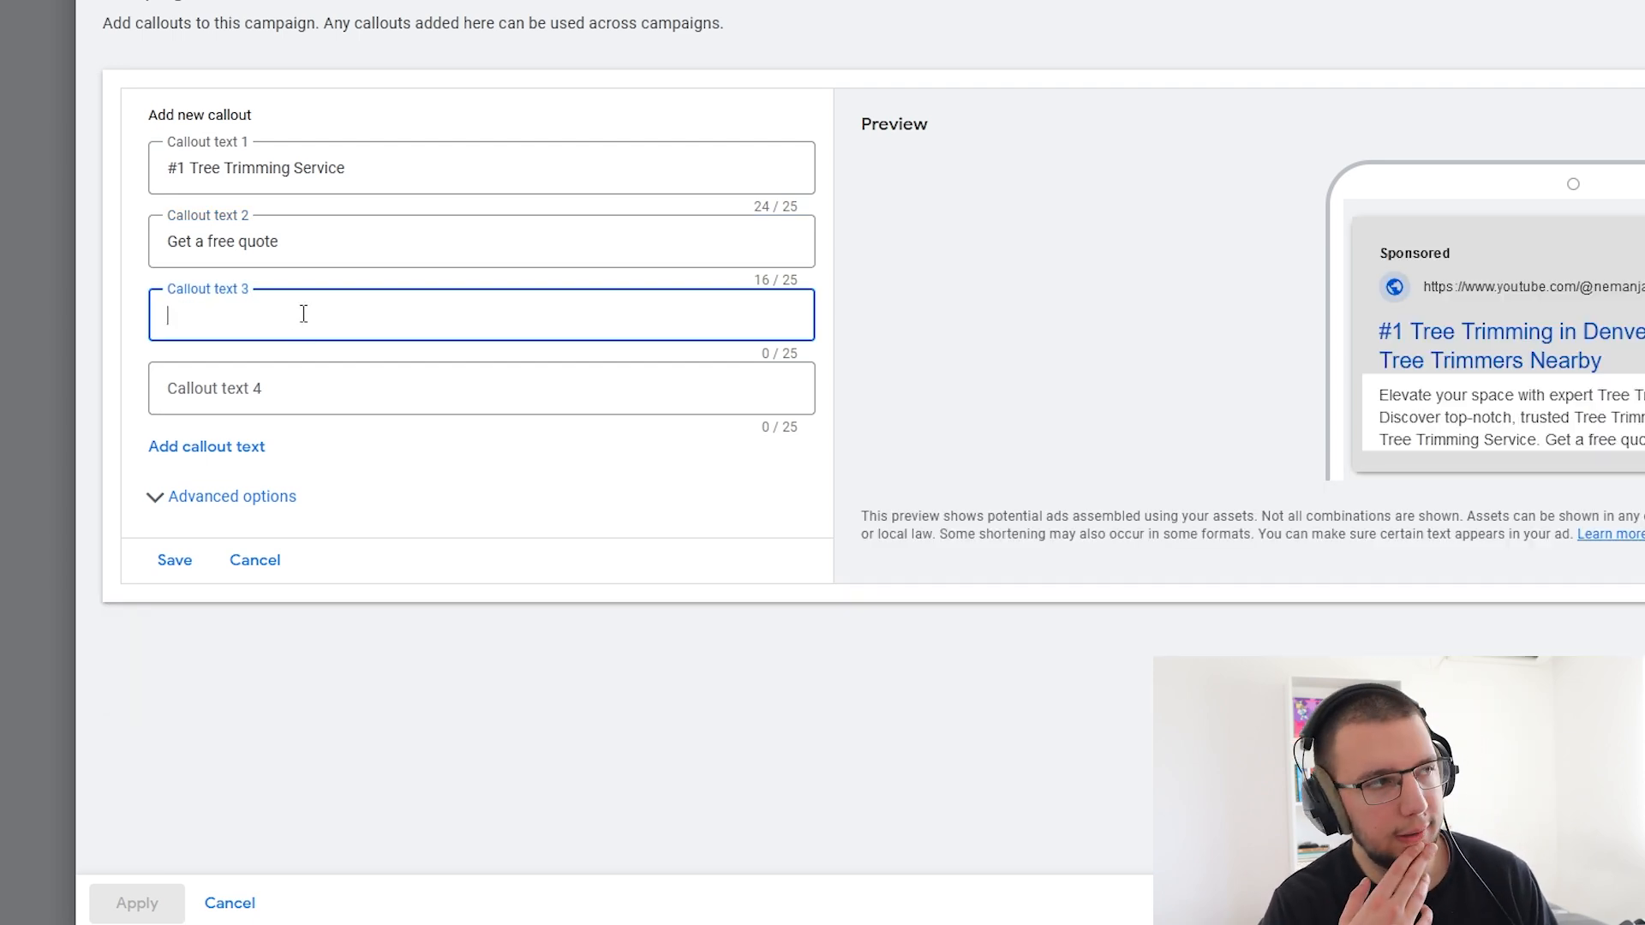
pyautogui.write('10+')
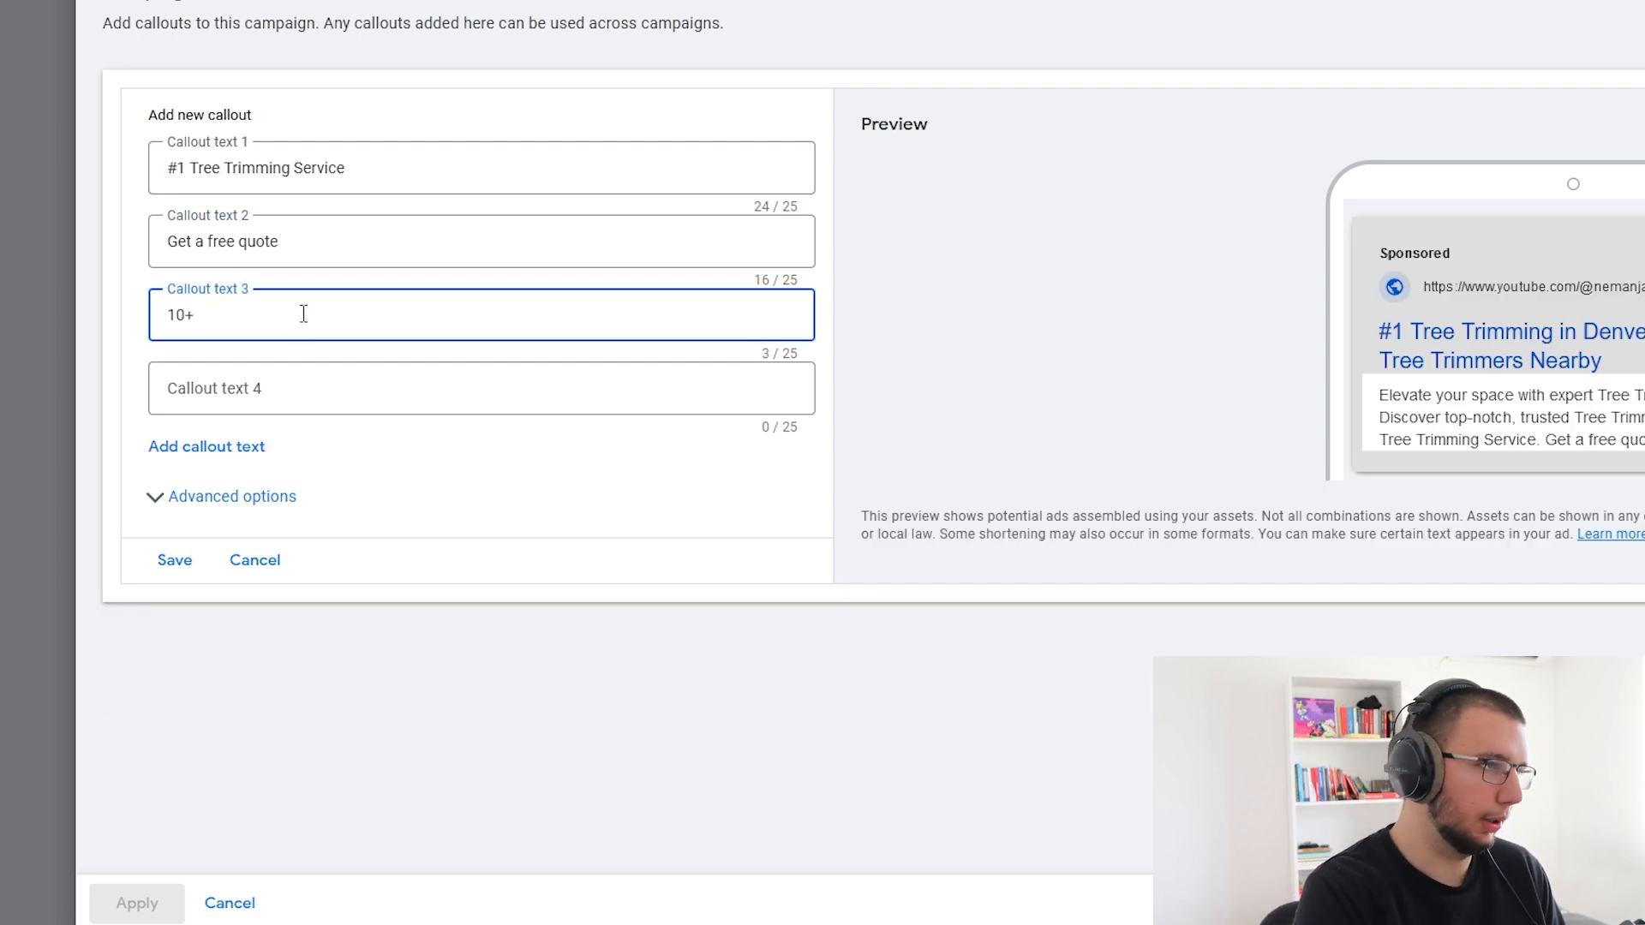
pyautogui.write(' Years in business')
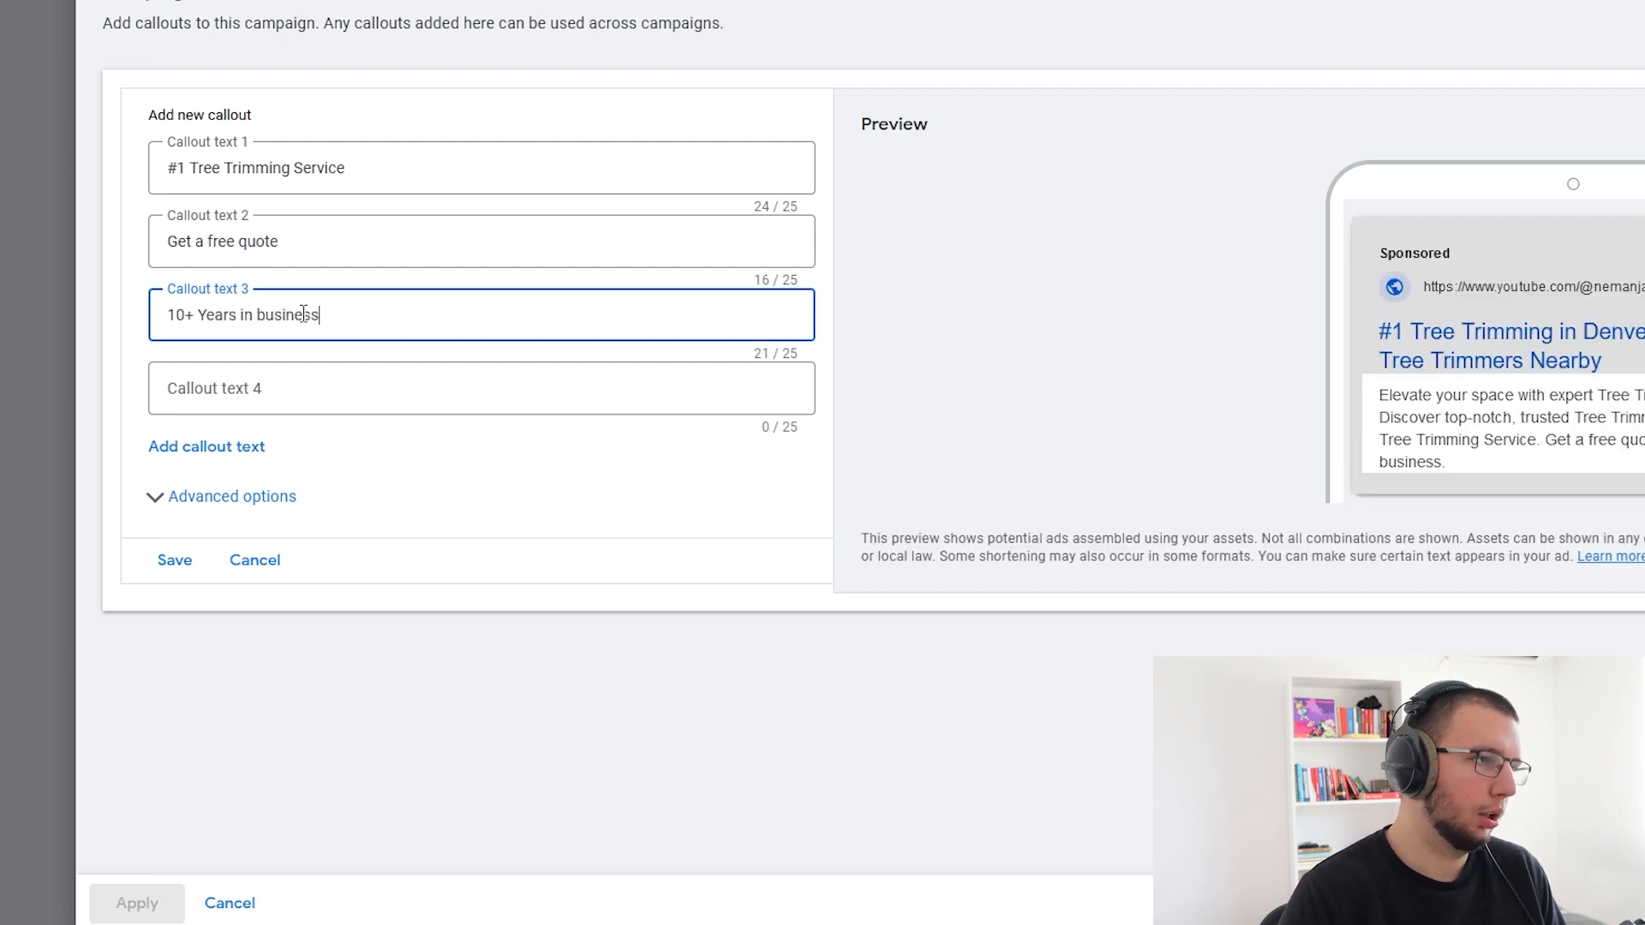
# - Enter "Winter savings" as the fourth callout text, then save the callouts and apply them to the campaign
pyautogui.click(281, 393)
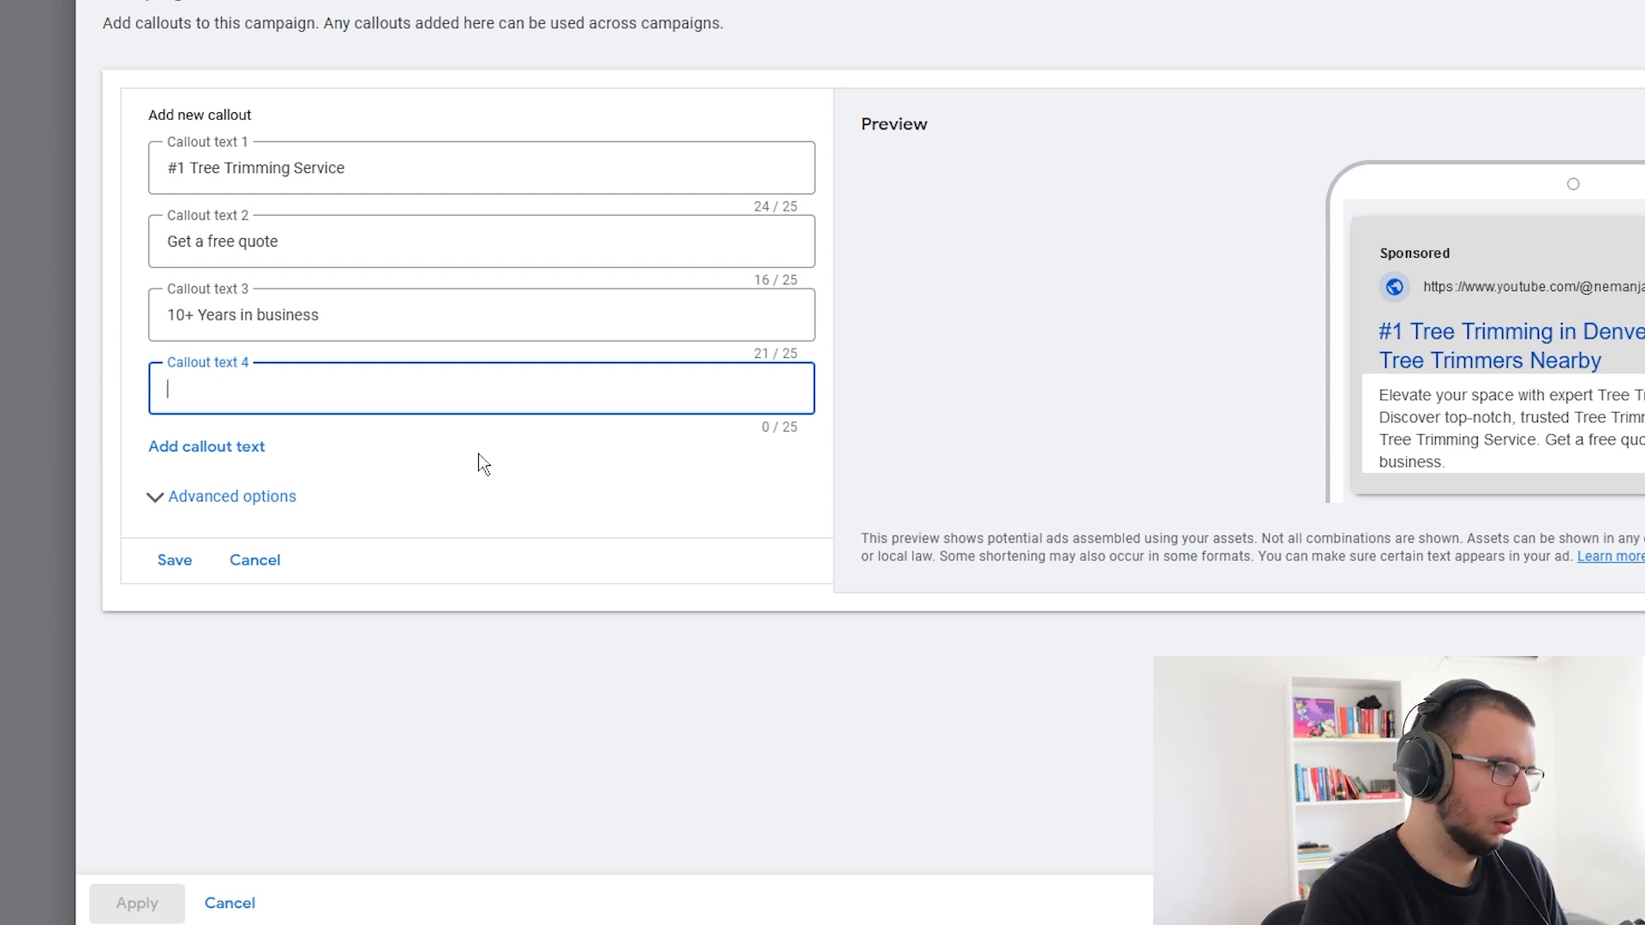
pyautogui.write('Winter ')
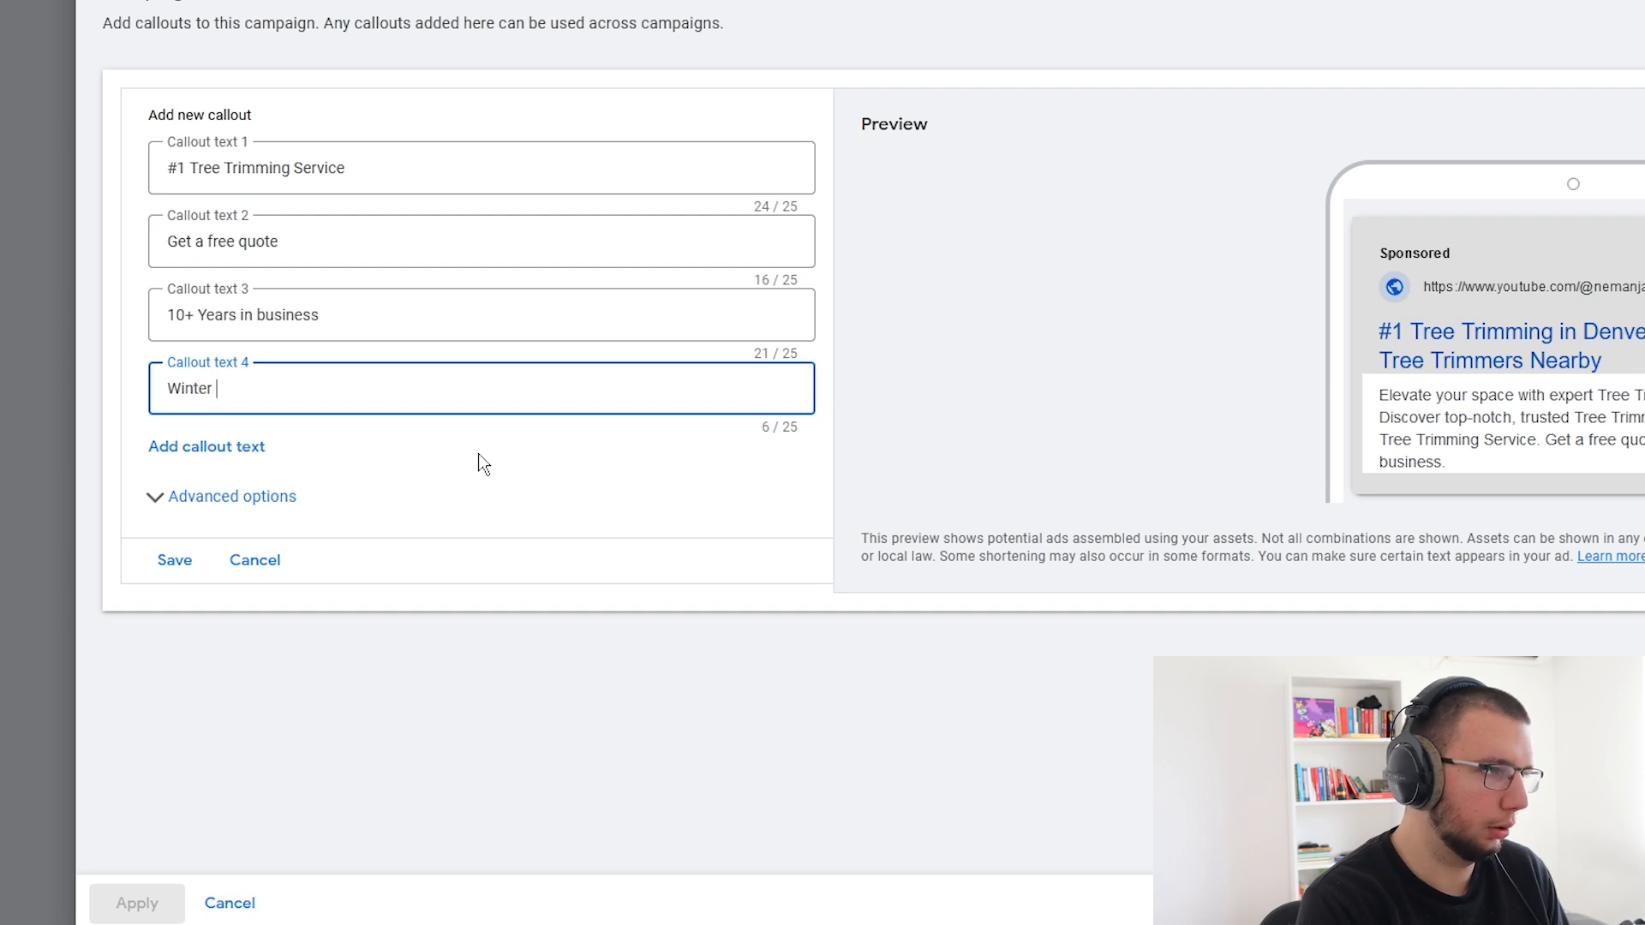
pyautogui.write('savings')
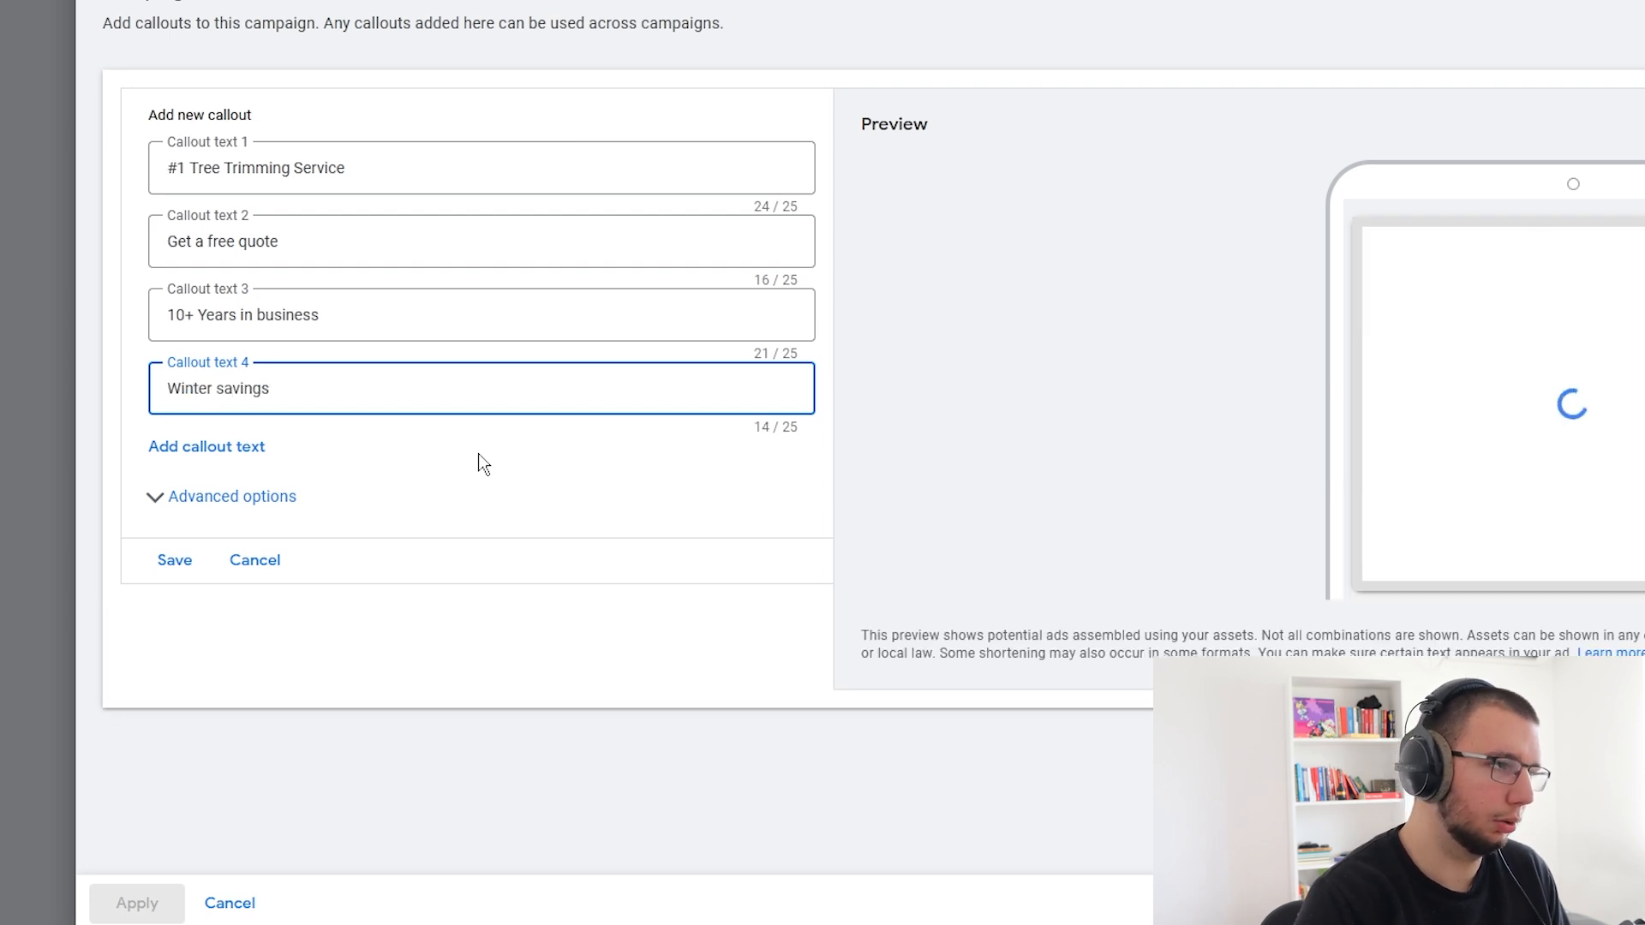
pyautogui.click(172, 568)
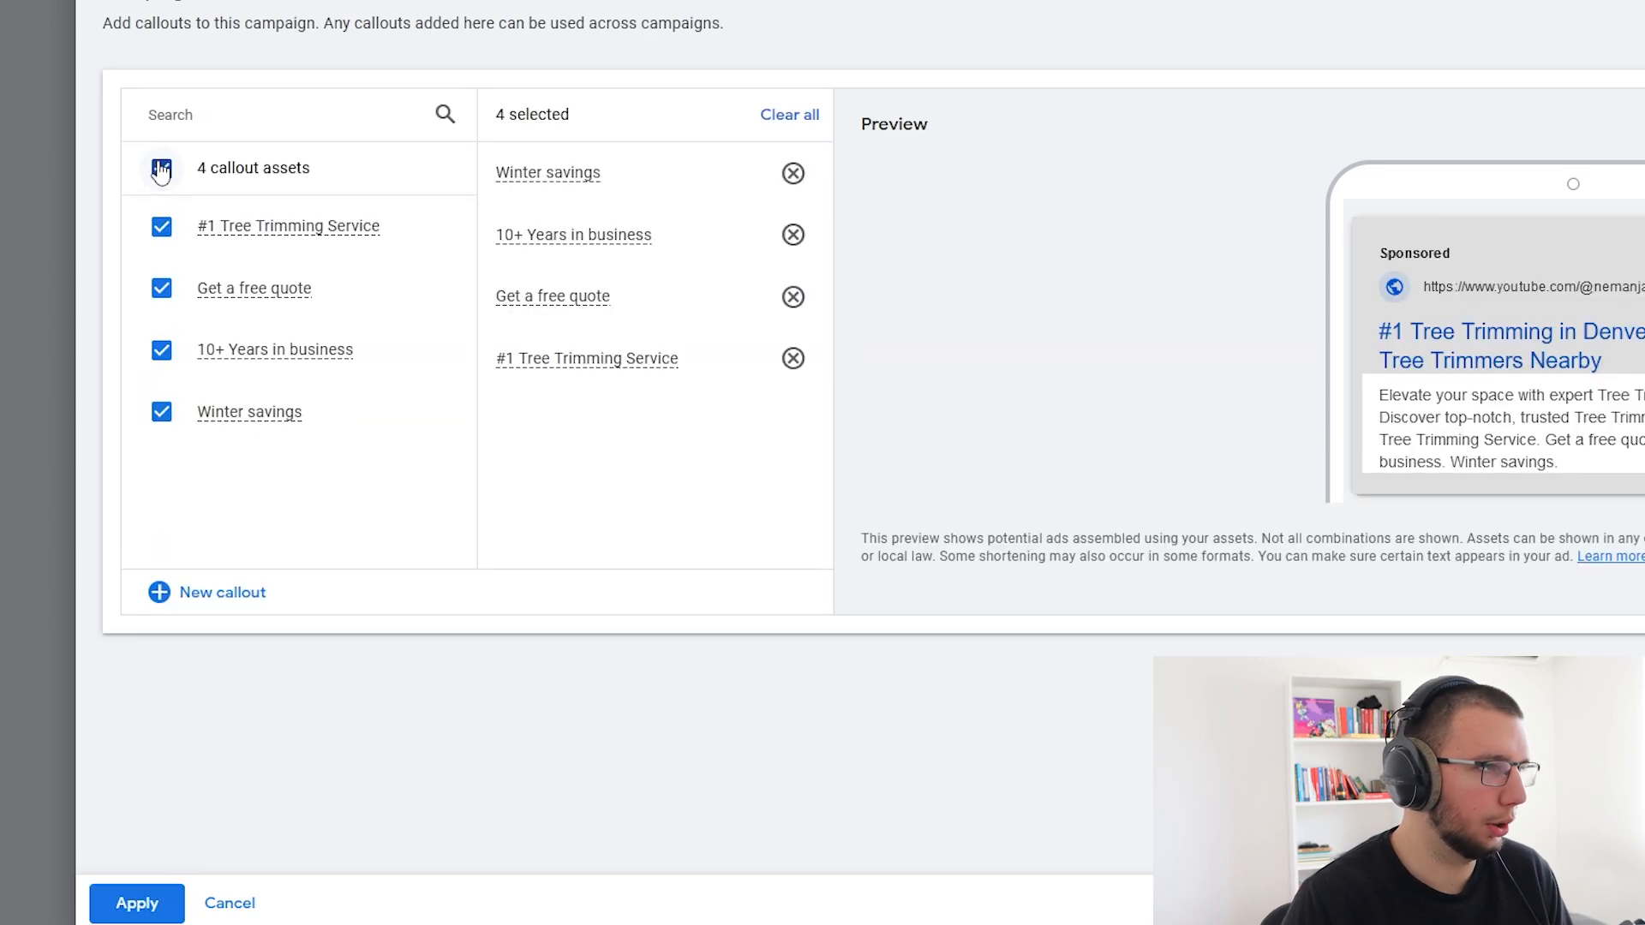
pyautogui.click(122, 906)
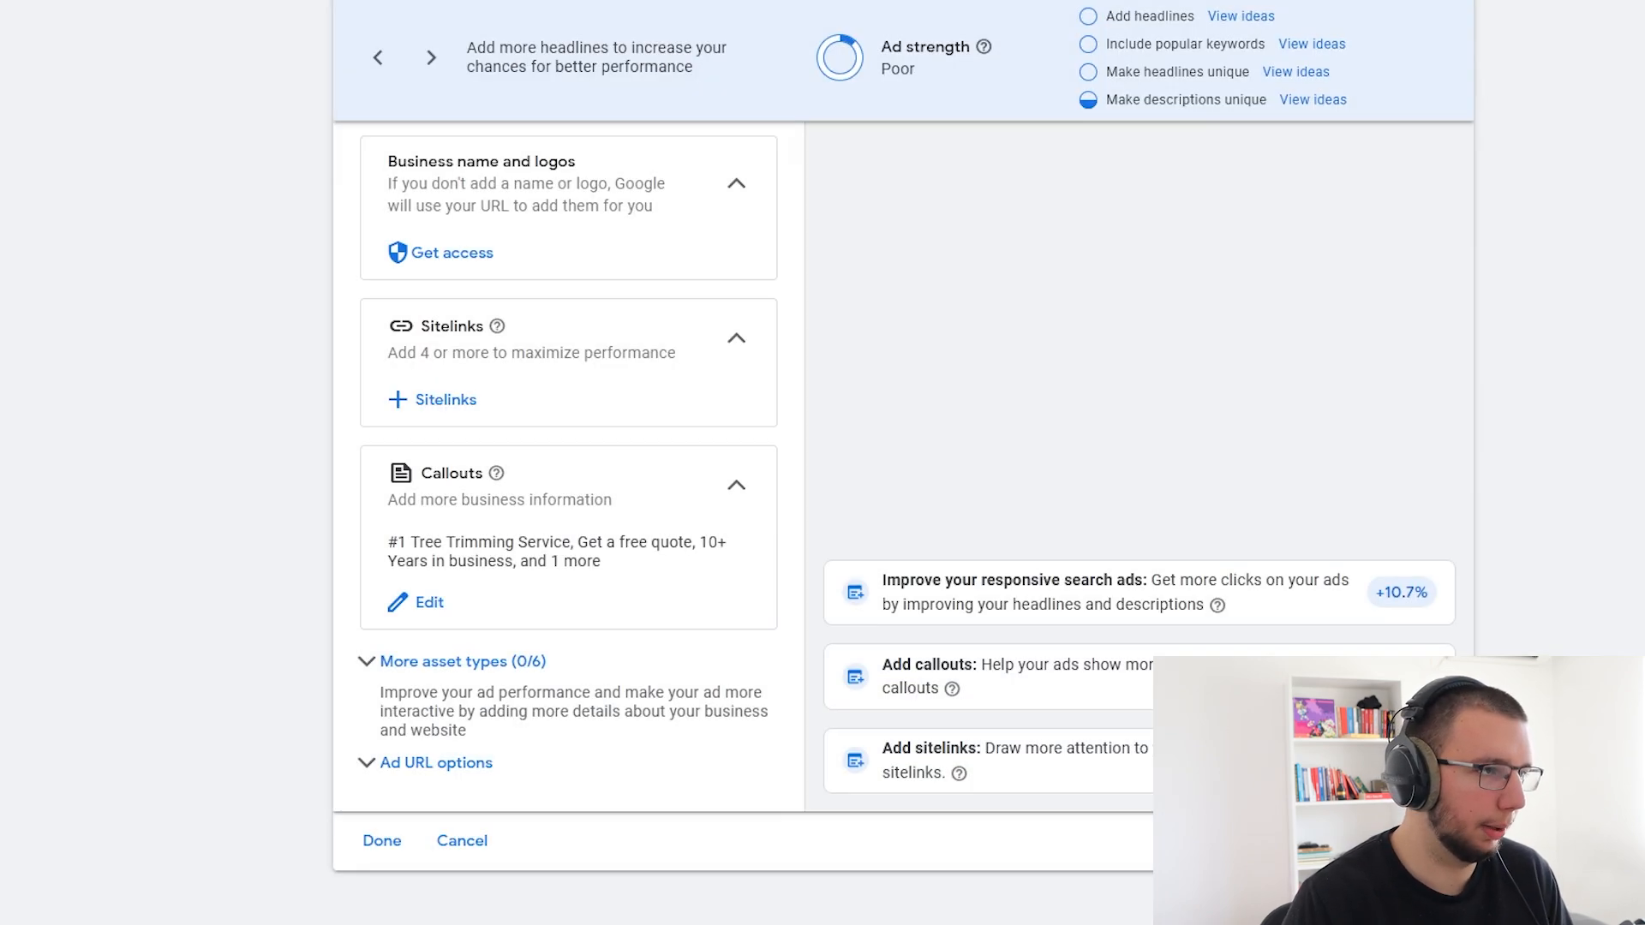
# - Review the applied callouts and expand the additional asset types to look over promotions, prices and structured snippets
pyautogui.moveTo(397, 541)
pyautogui.mouseDown()
pyautogui.moveTo(609, 566)
pyautogui.moveTo(384, 544)
pyautogui.mouseUp()
pyautogui.click(625, 564)
pyautogui.click(384, 543)
pyautogui.scroll(-1, 429, 352)
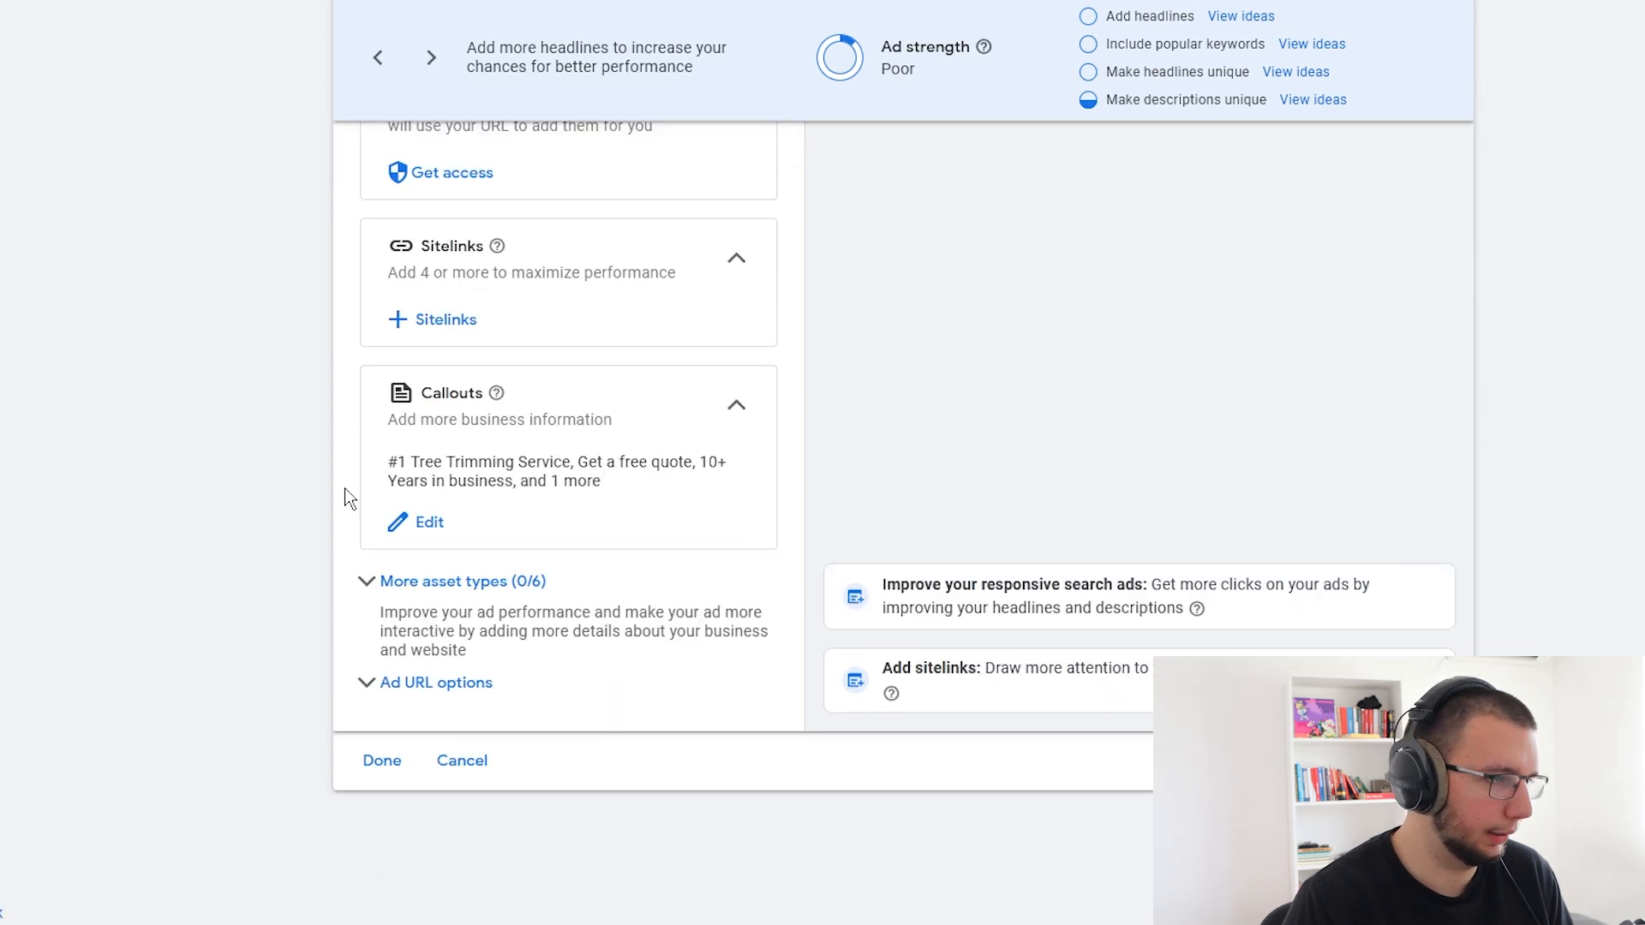
pyautogui.click(417, 581)
pyautogui.scroll(-5, 209, 360)
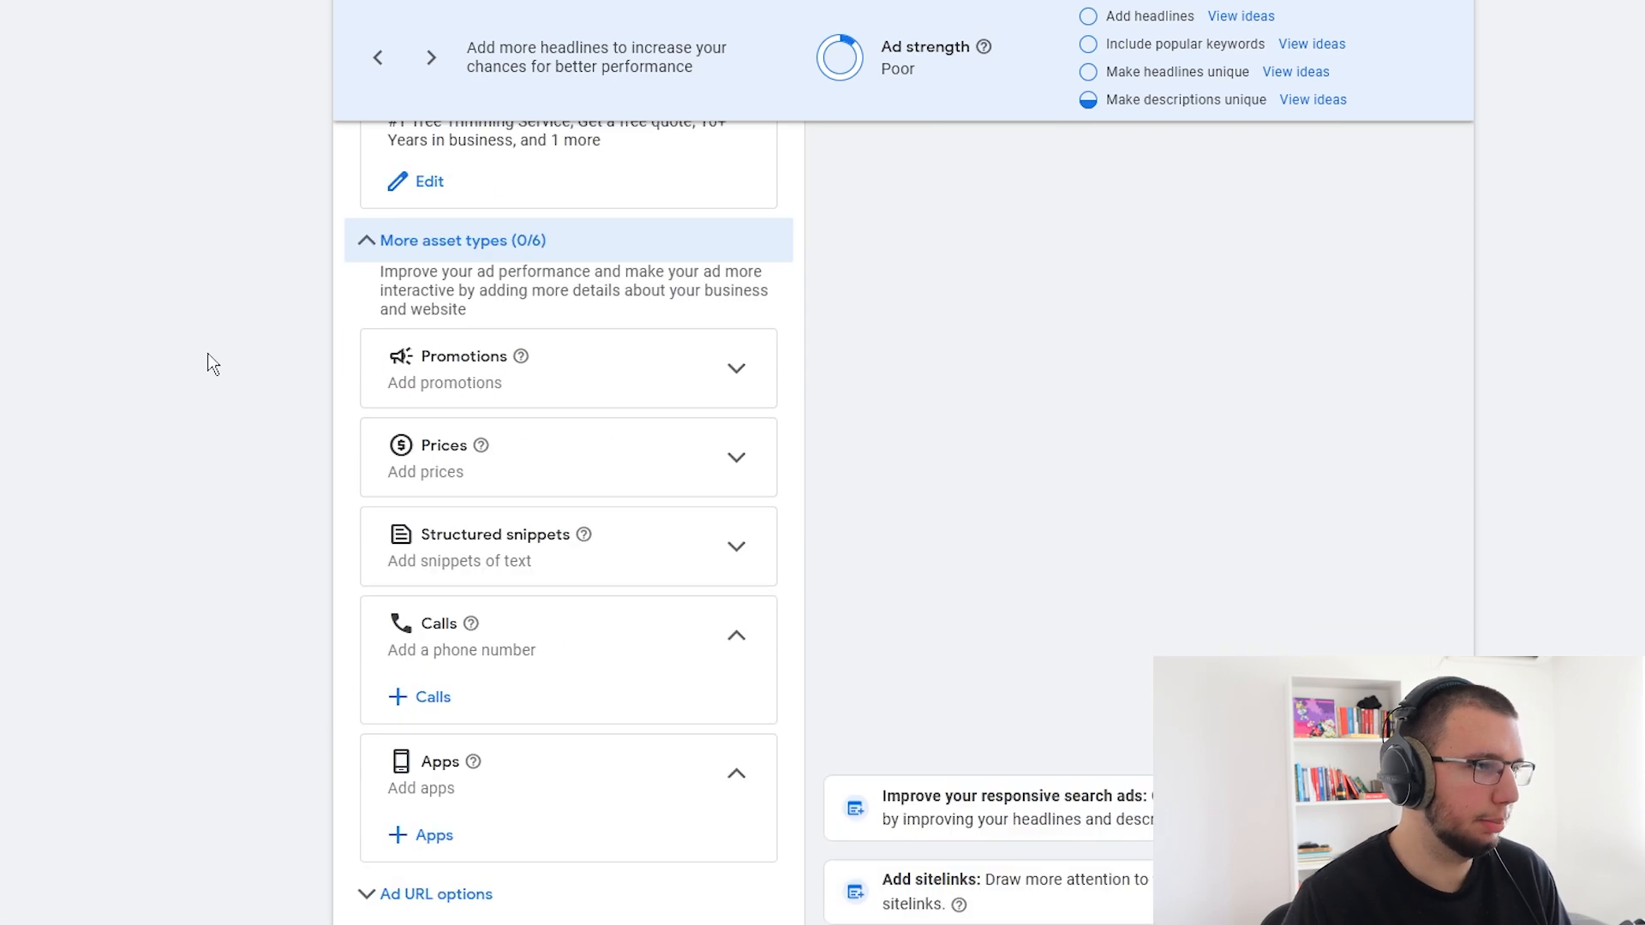
pyautogui.click(696, 261)
pyautogui.click(700, 258)
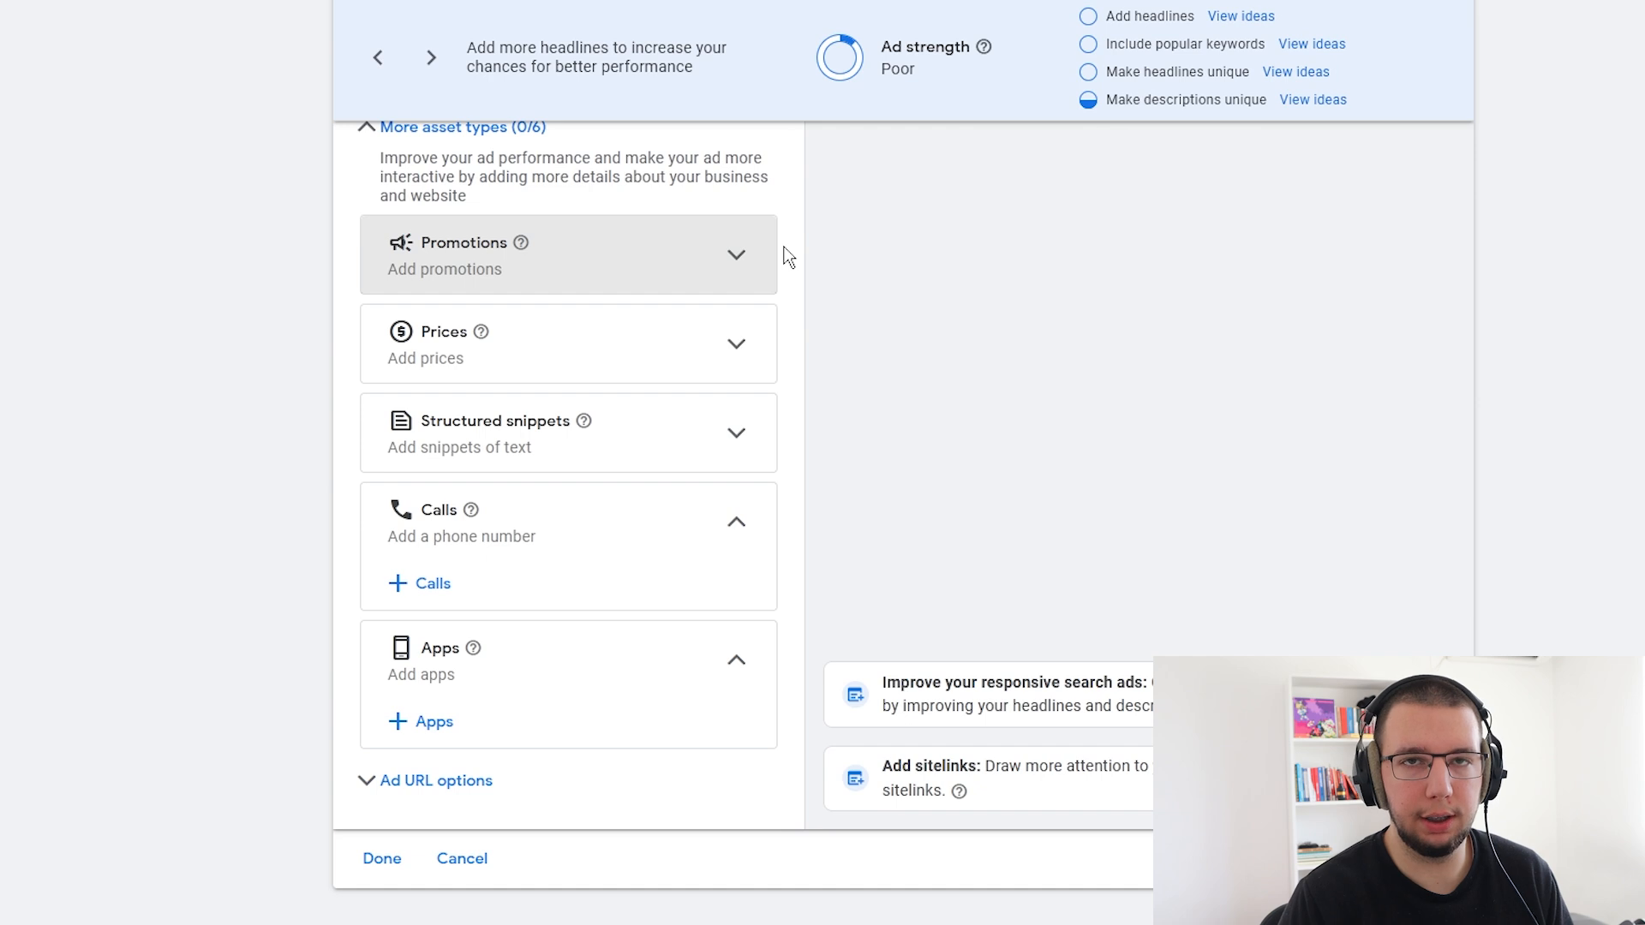
pyautogui.click(715, 257)
pyautogui.click(724, 258)
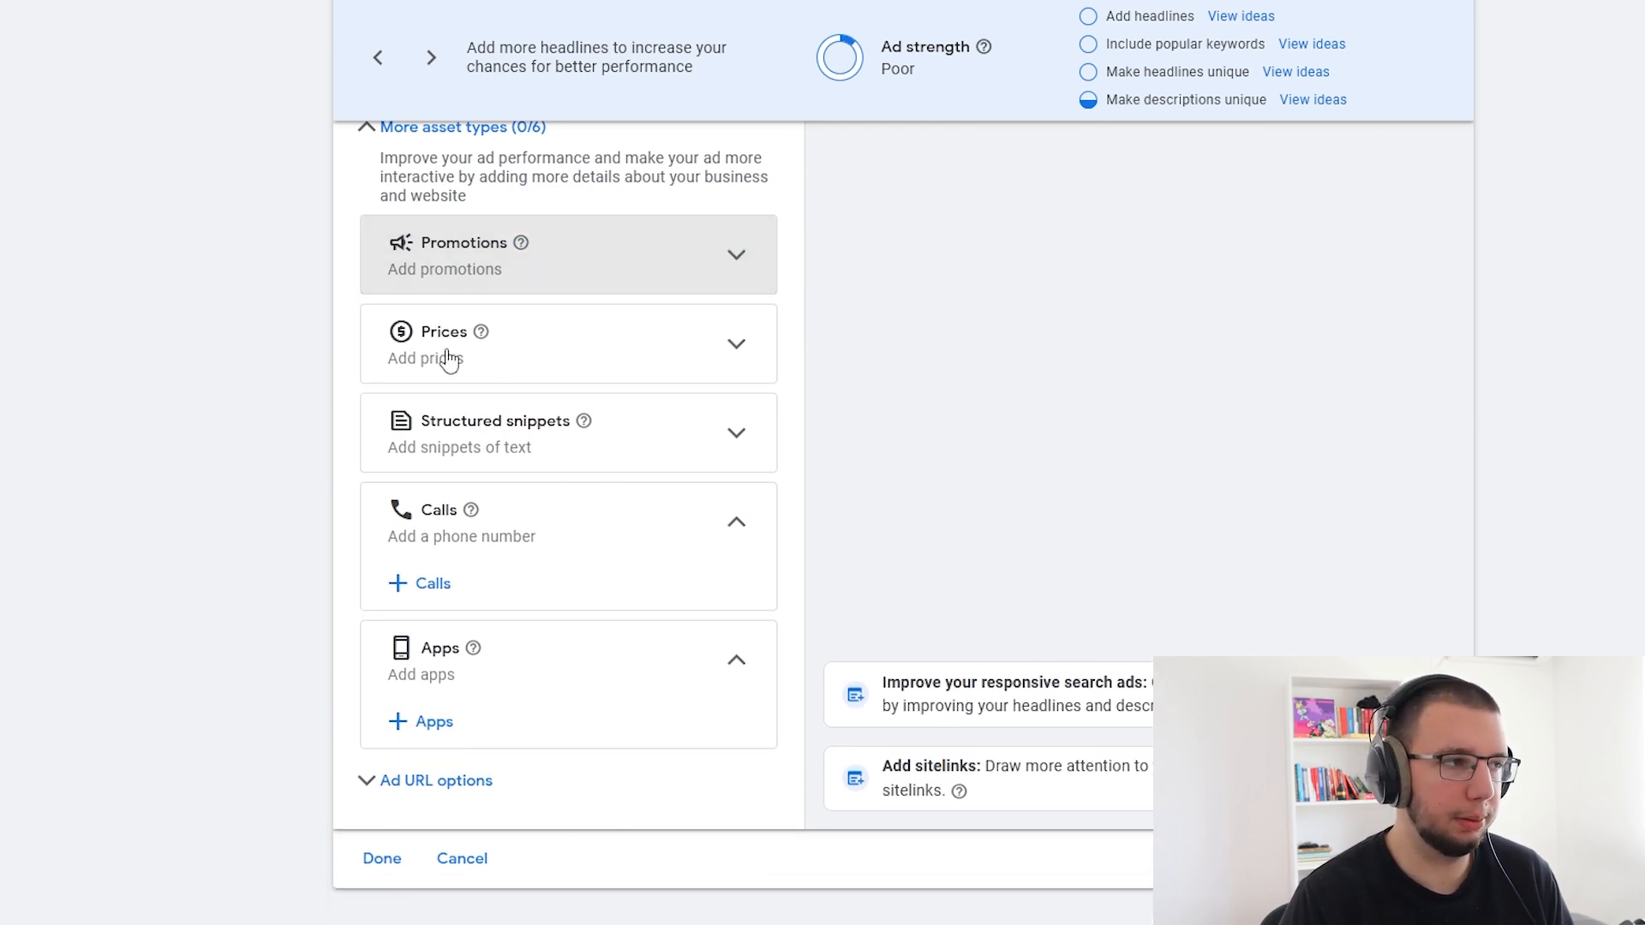
pyautogui.scroll(-1, 512, 377)
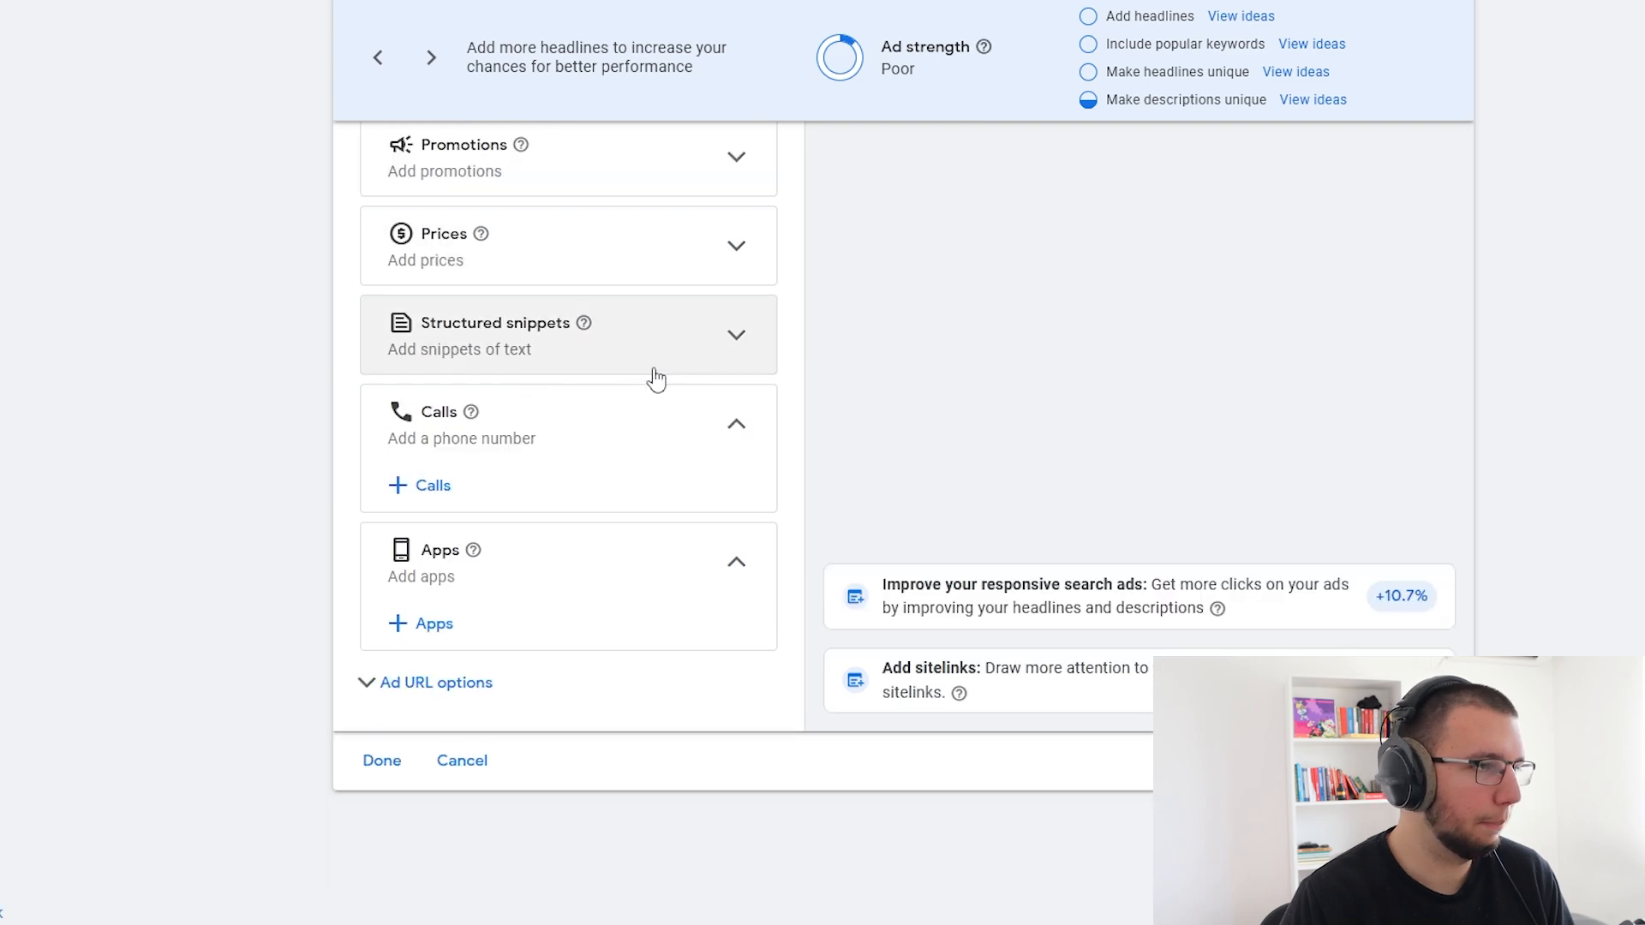
# - Start a new structured snippet for the campaign with Service catalog as its header type
pyautogui.click(718, 347)
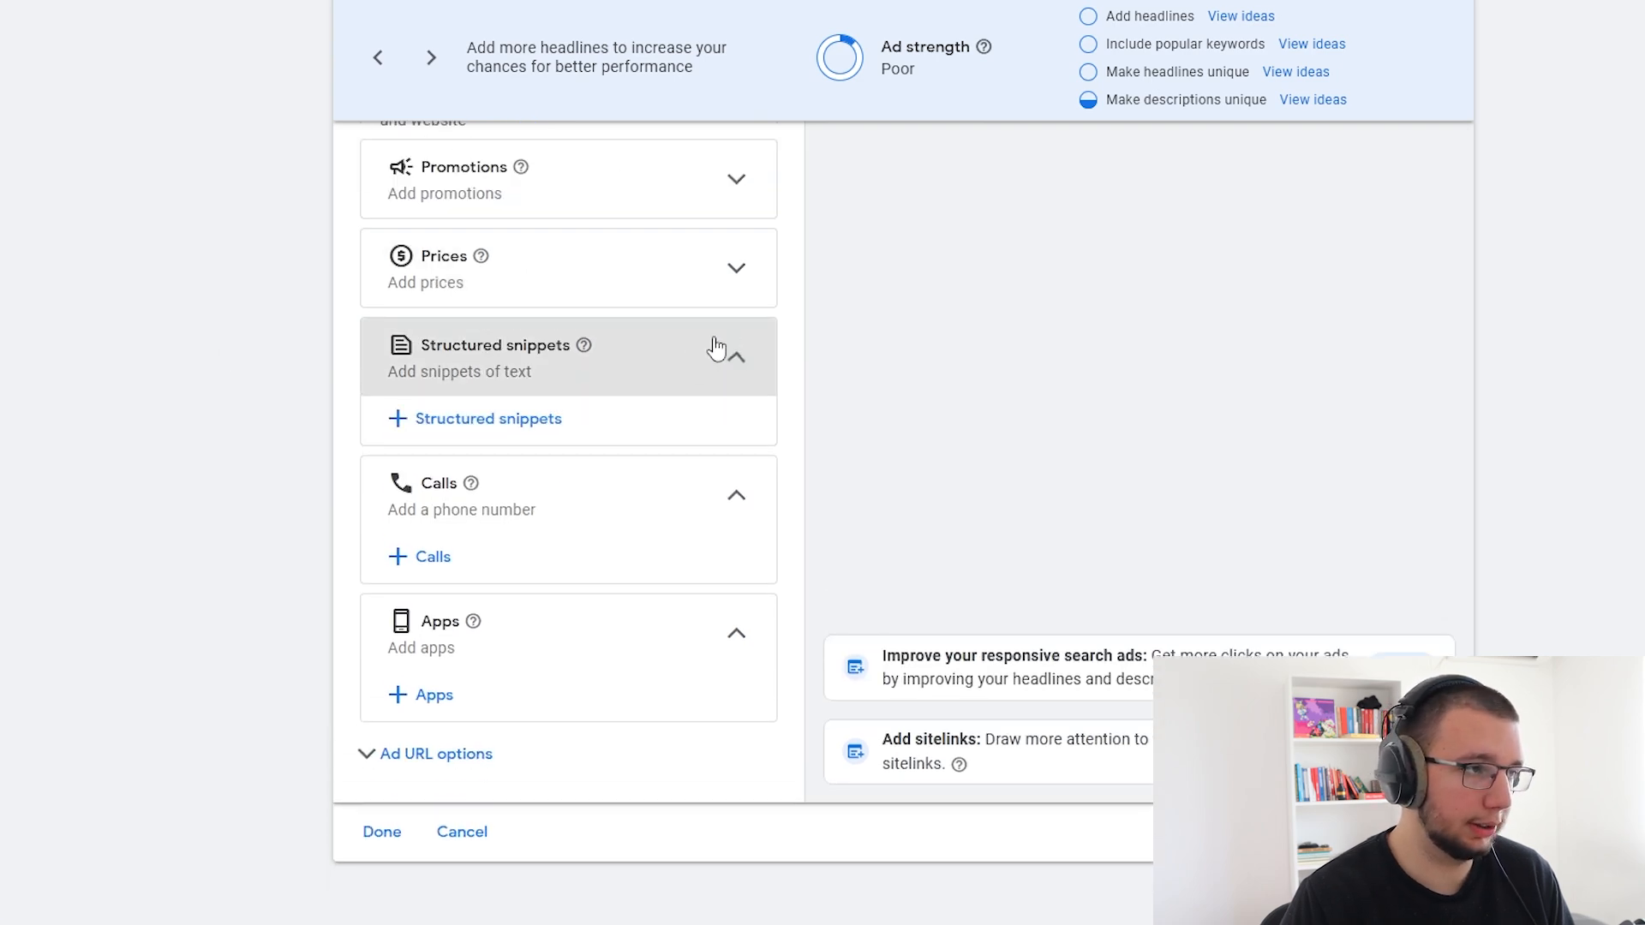
pyautogui.click(500, 423)
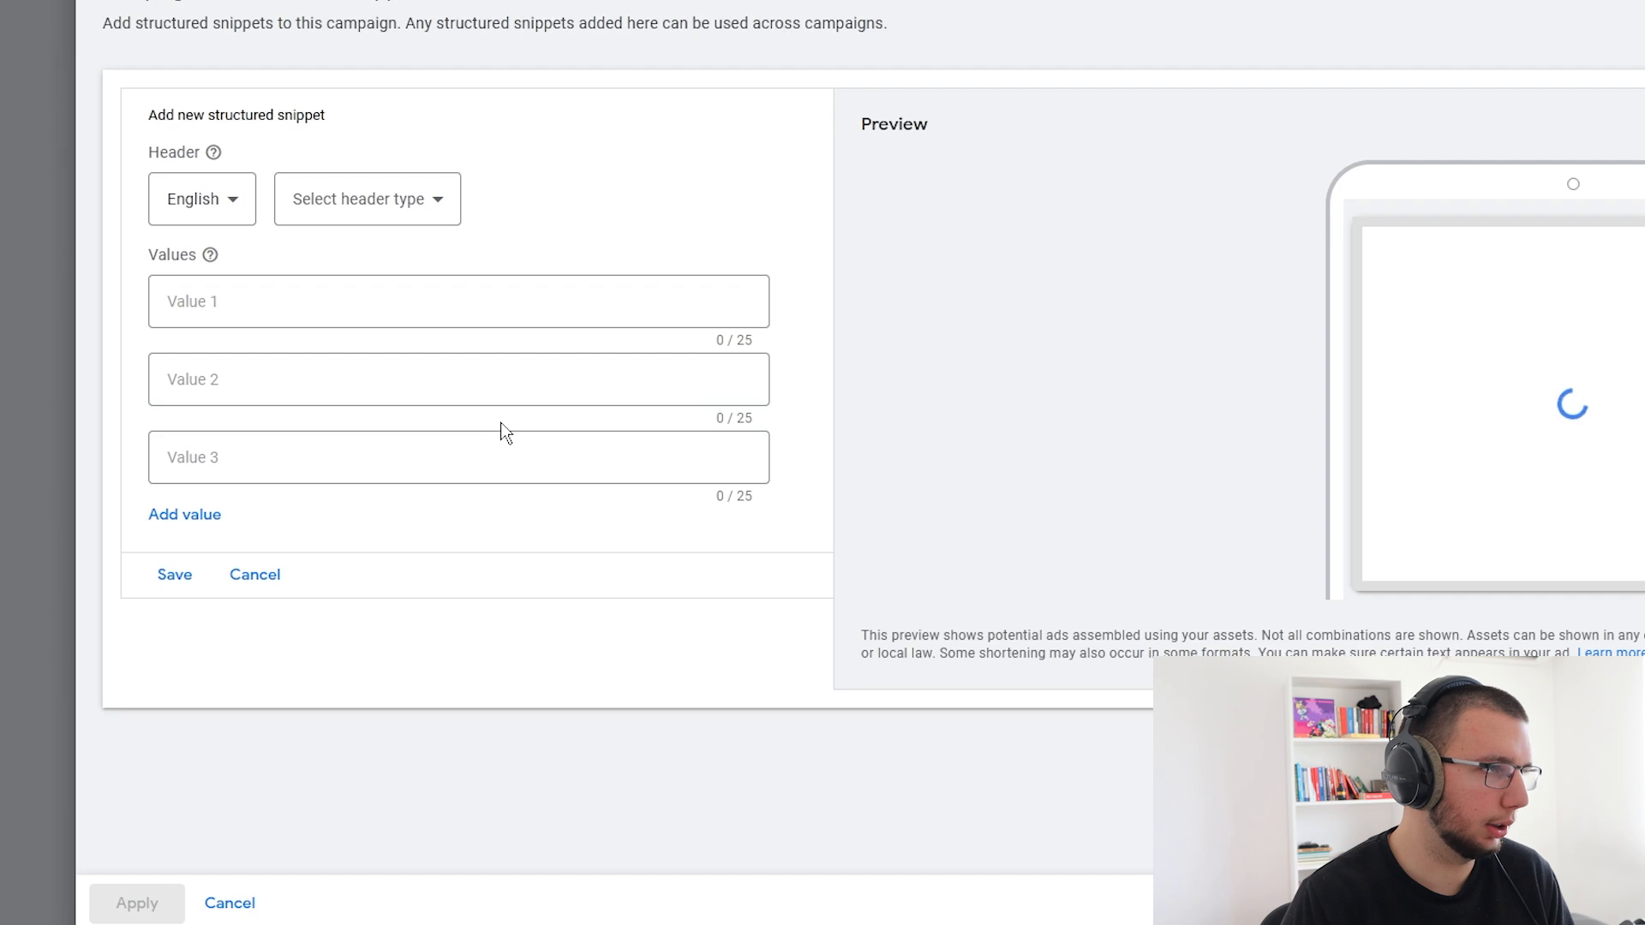
pyautogui.click(357, 217)
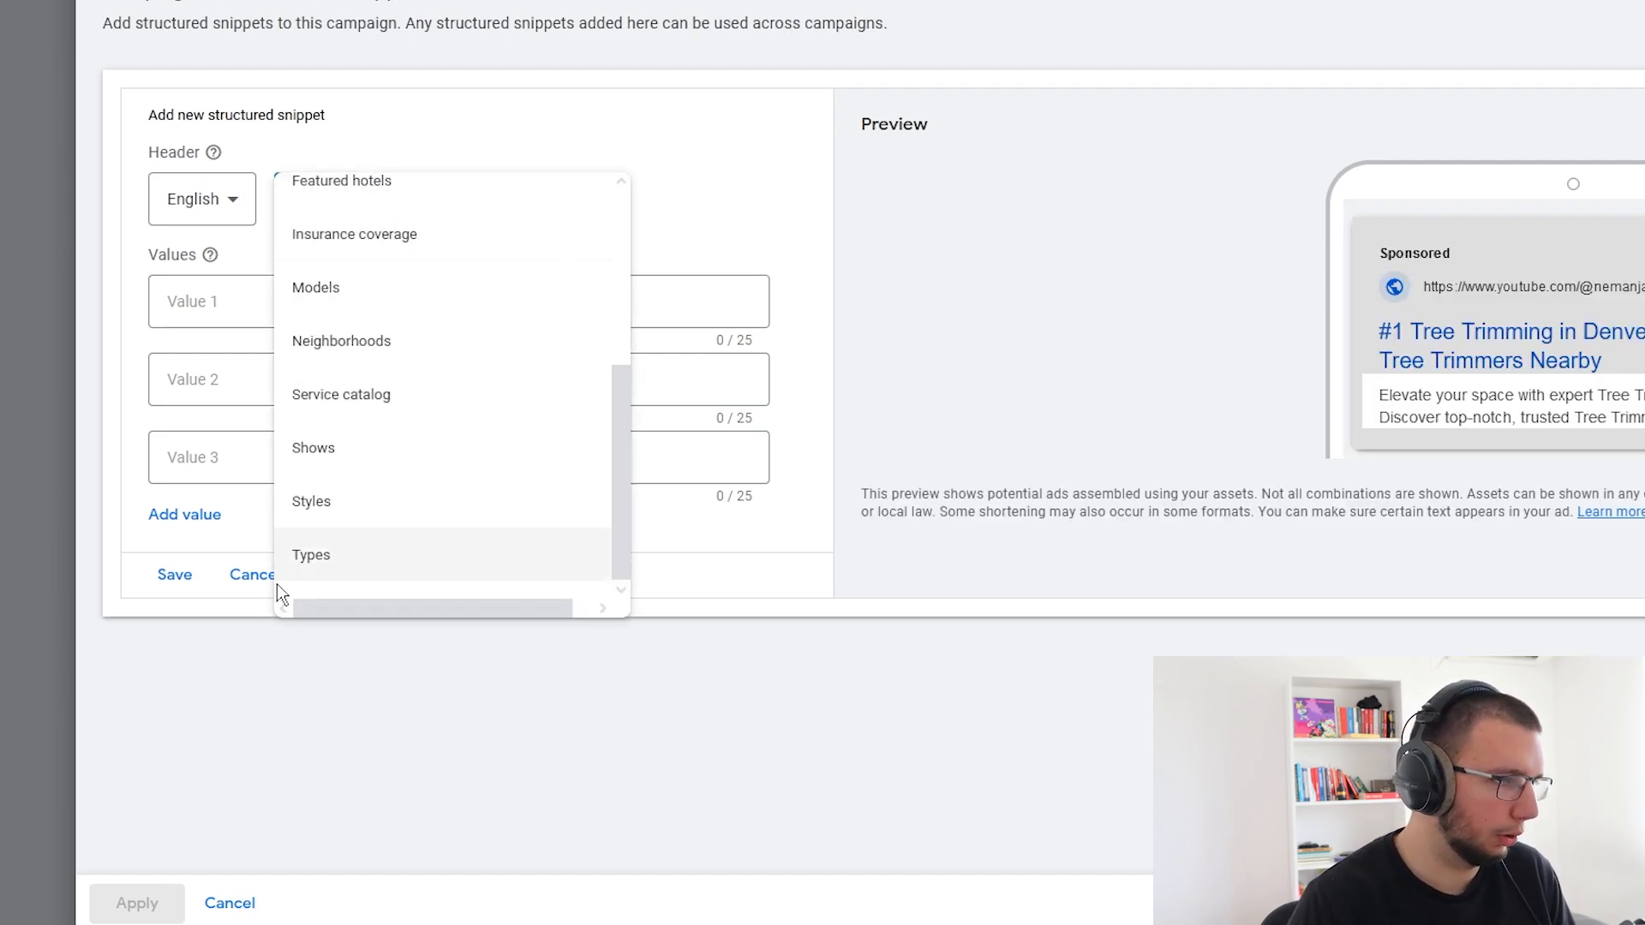
pyautogui.click(329, 557)
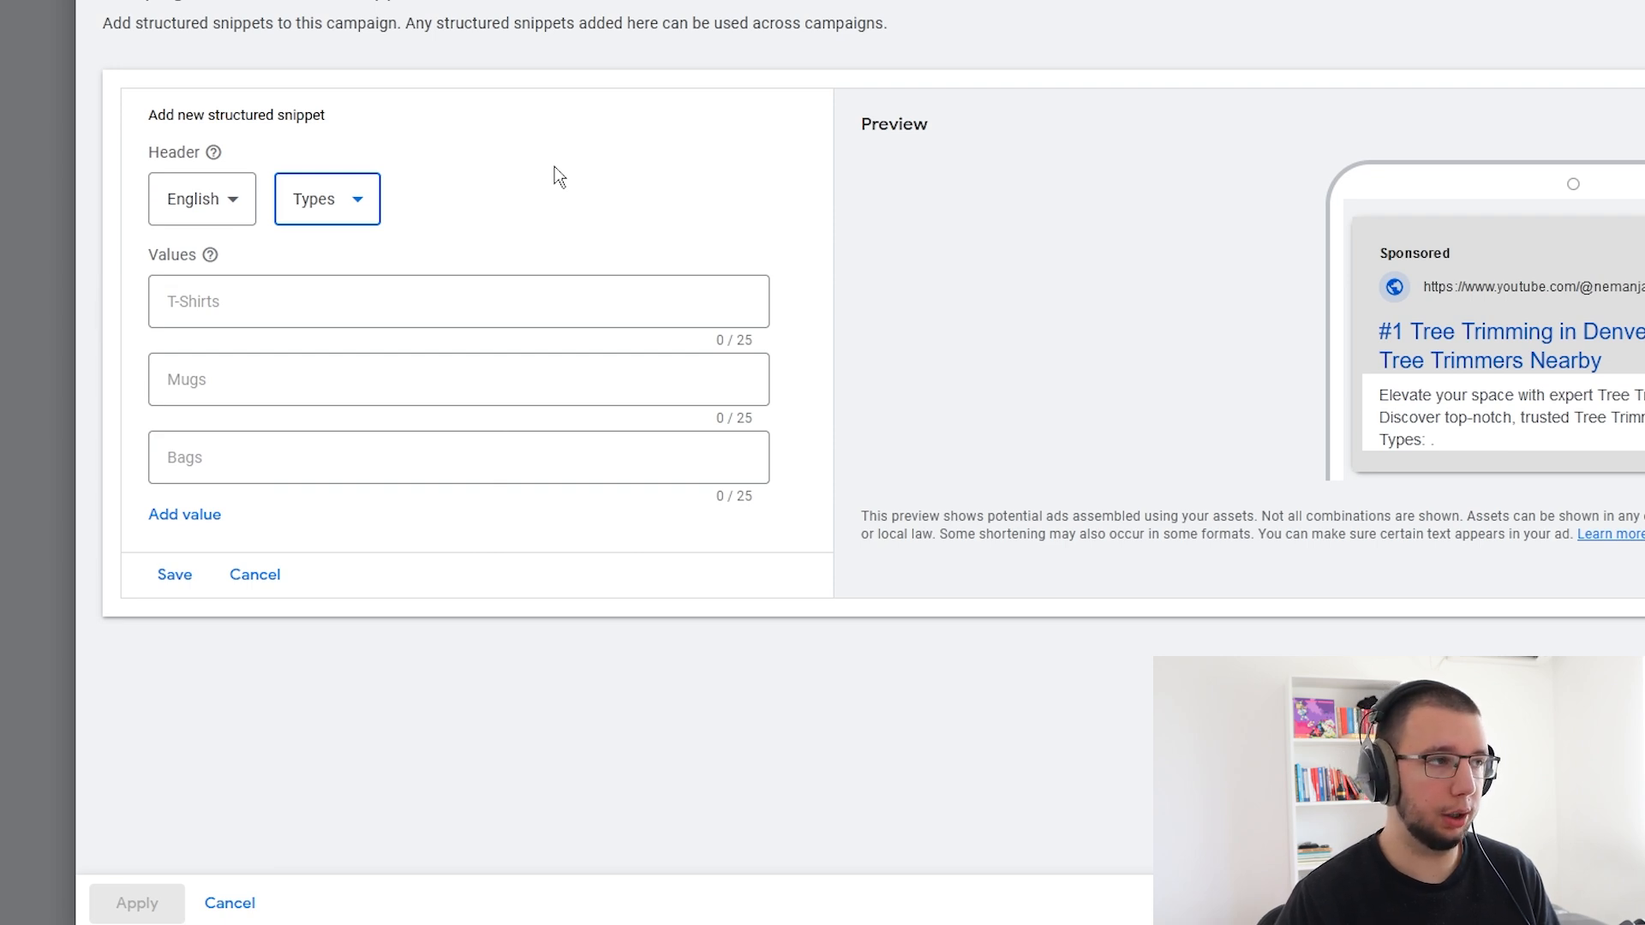
pyautogui.click(315, 198)
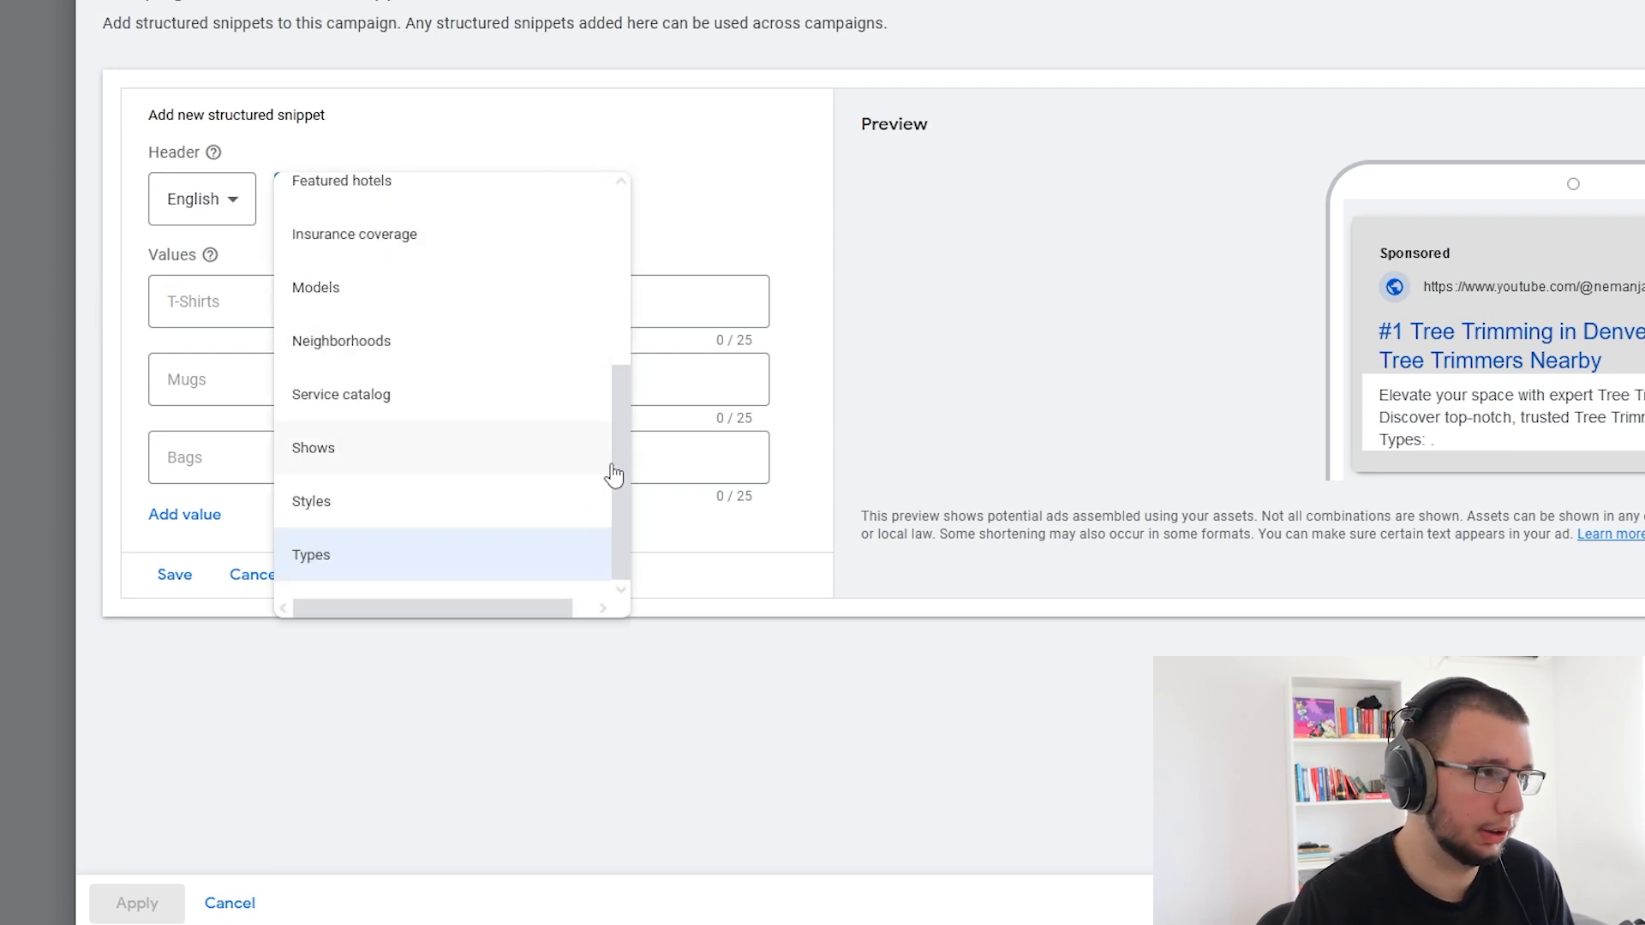
pyautogui.click(415, 403)
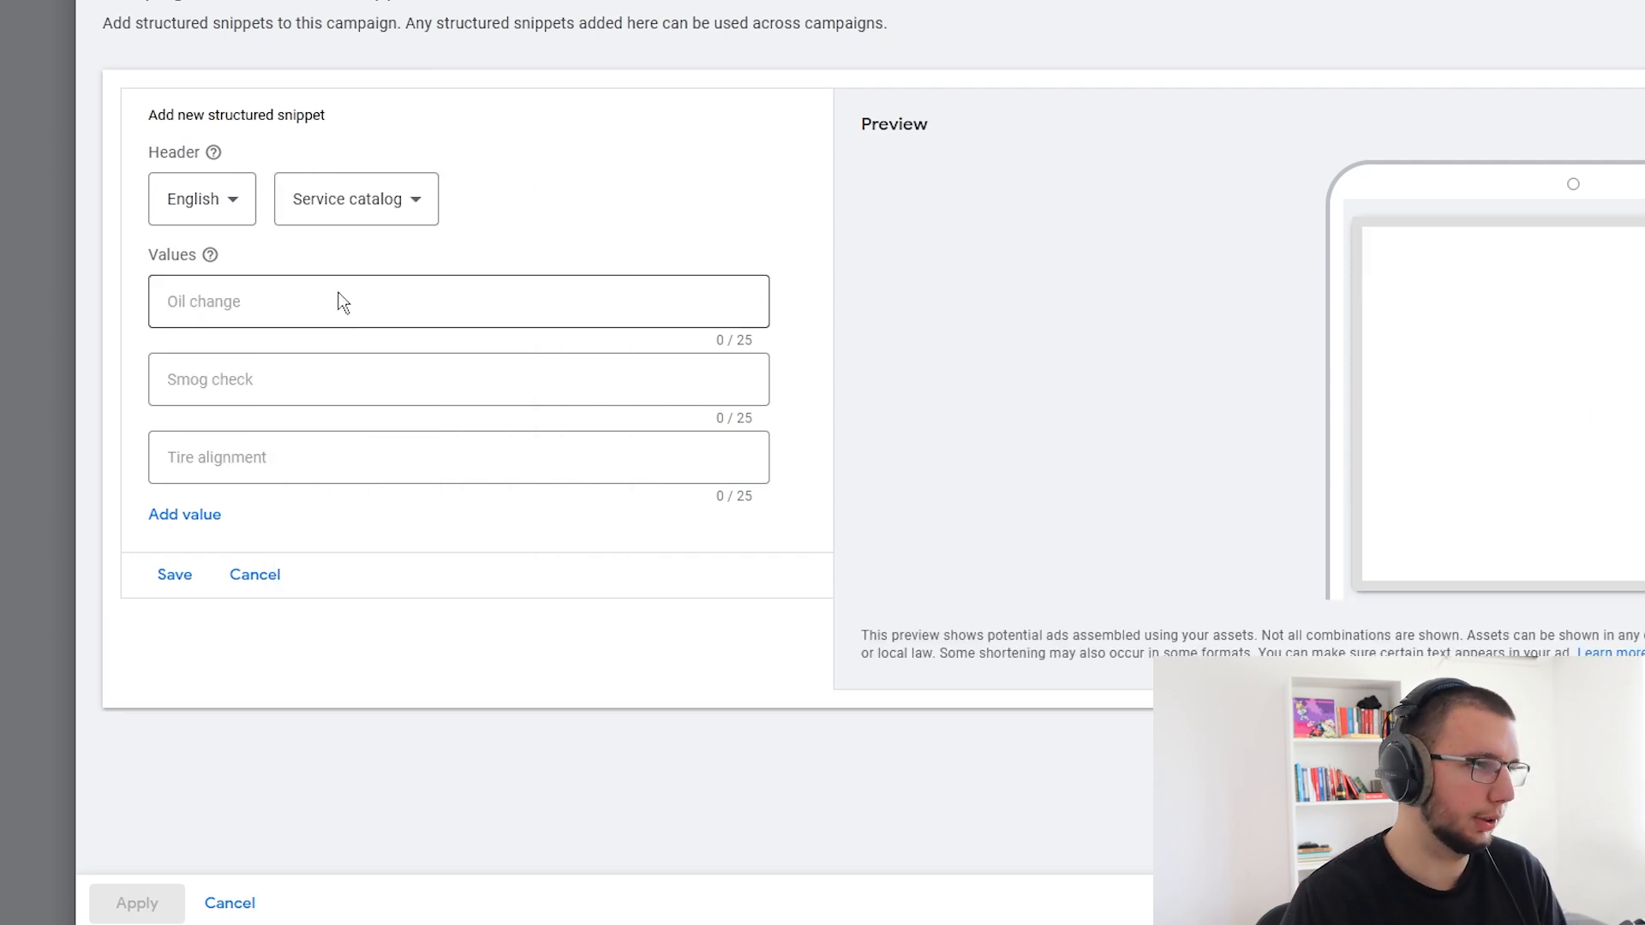
# - Check the service keywords in the spreadsheet and enter "Tree Removal" as the snippet's first value
pyautogui.click(341, 301)
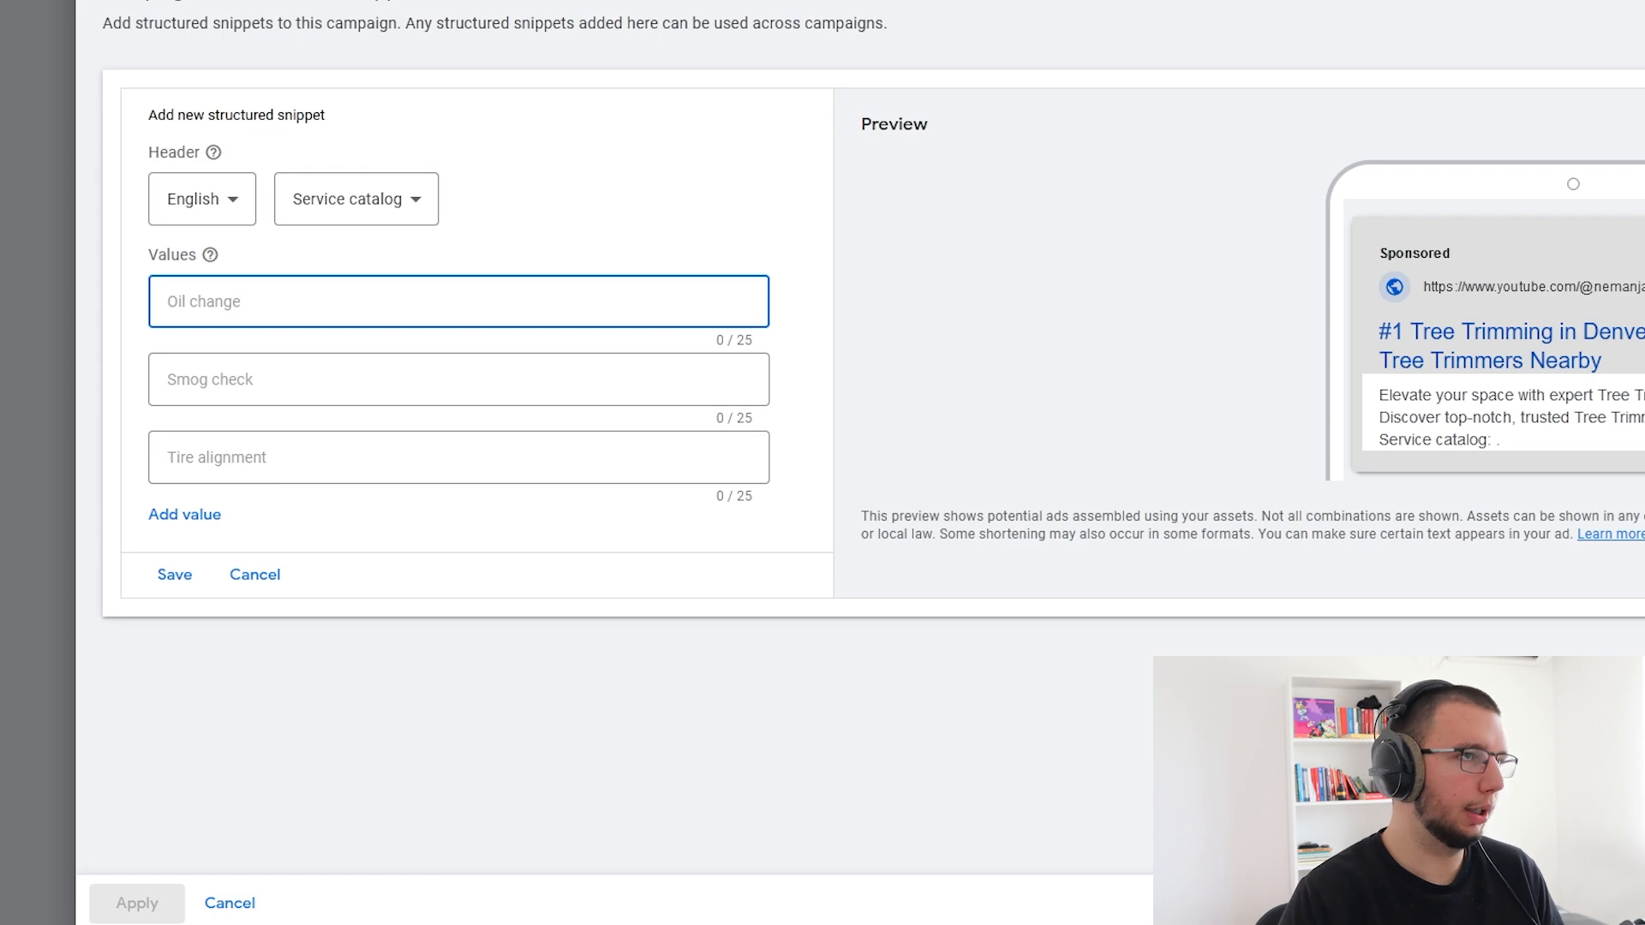
pyautogui.click(981, 4)
pyautogui.click(517, 308)
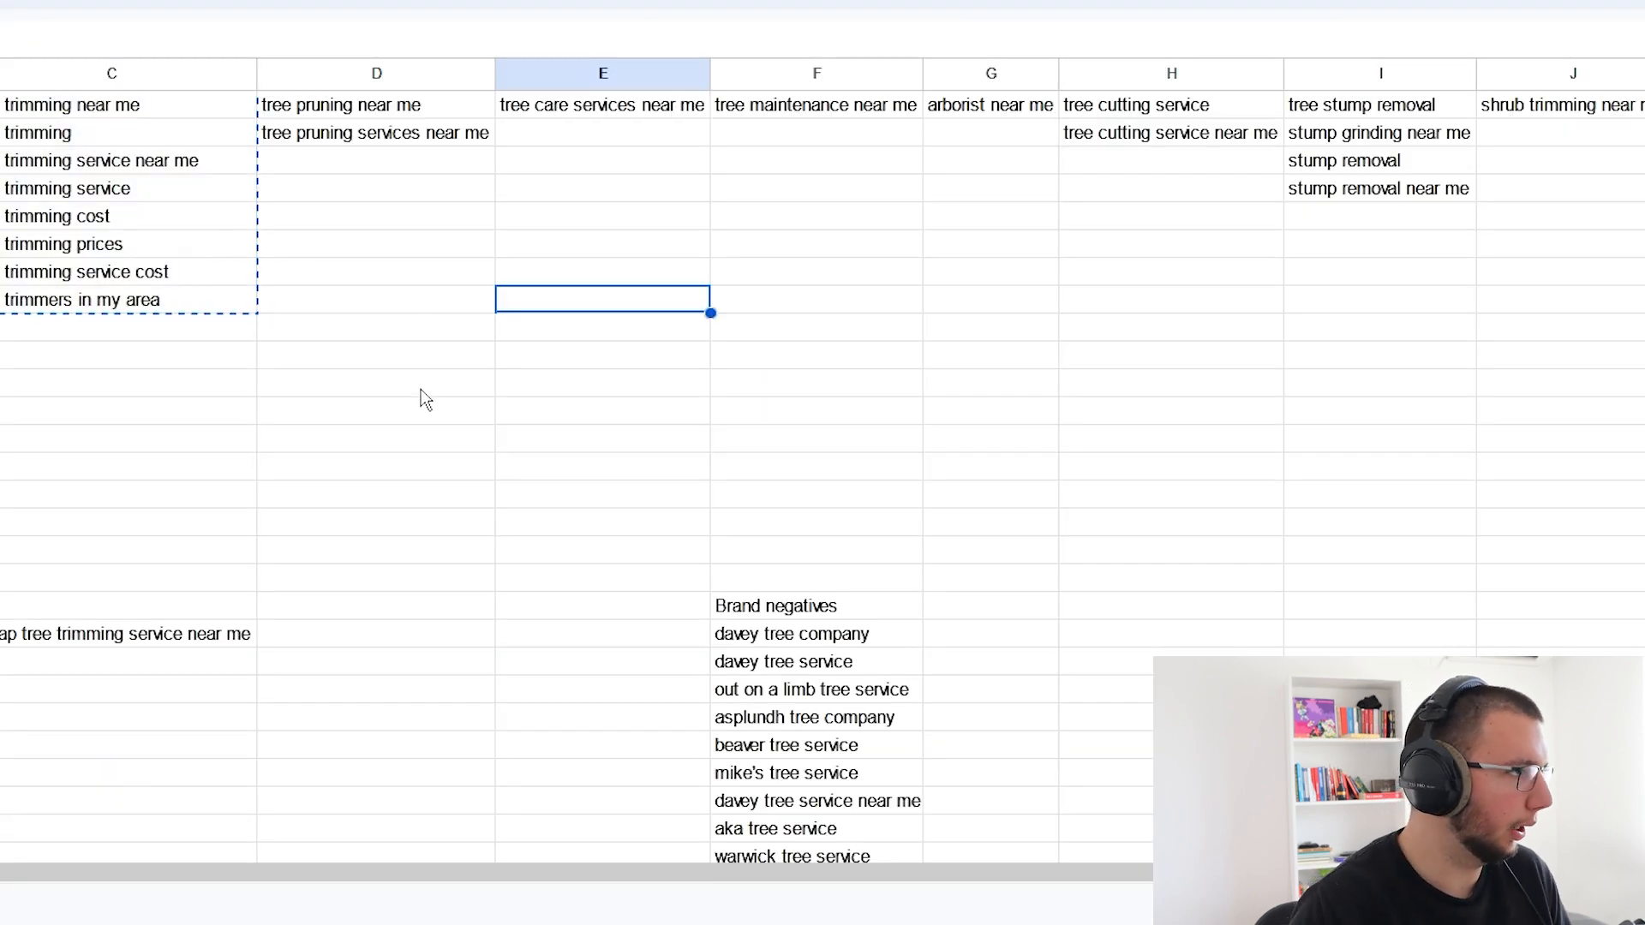
pyautogui.hotkey('ctrl', 'shift', 'Tab')
pyautogui.write('Tre')
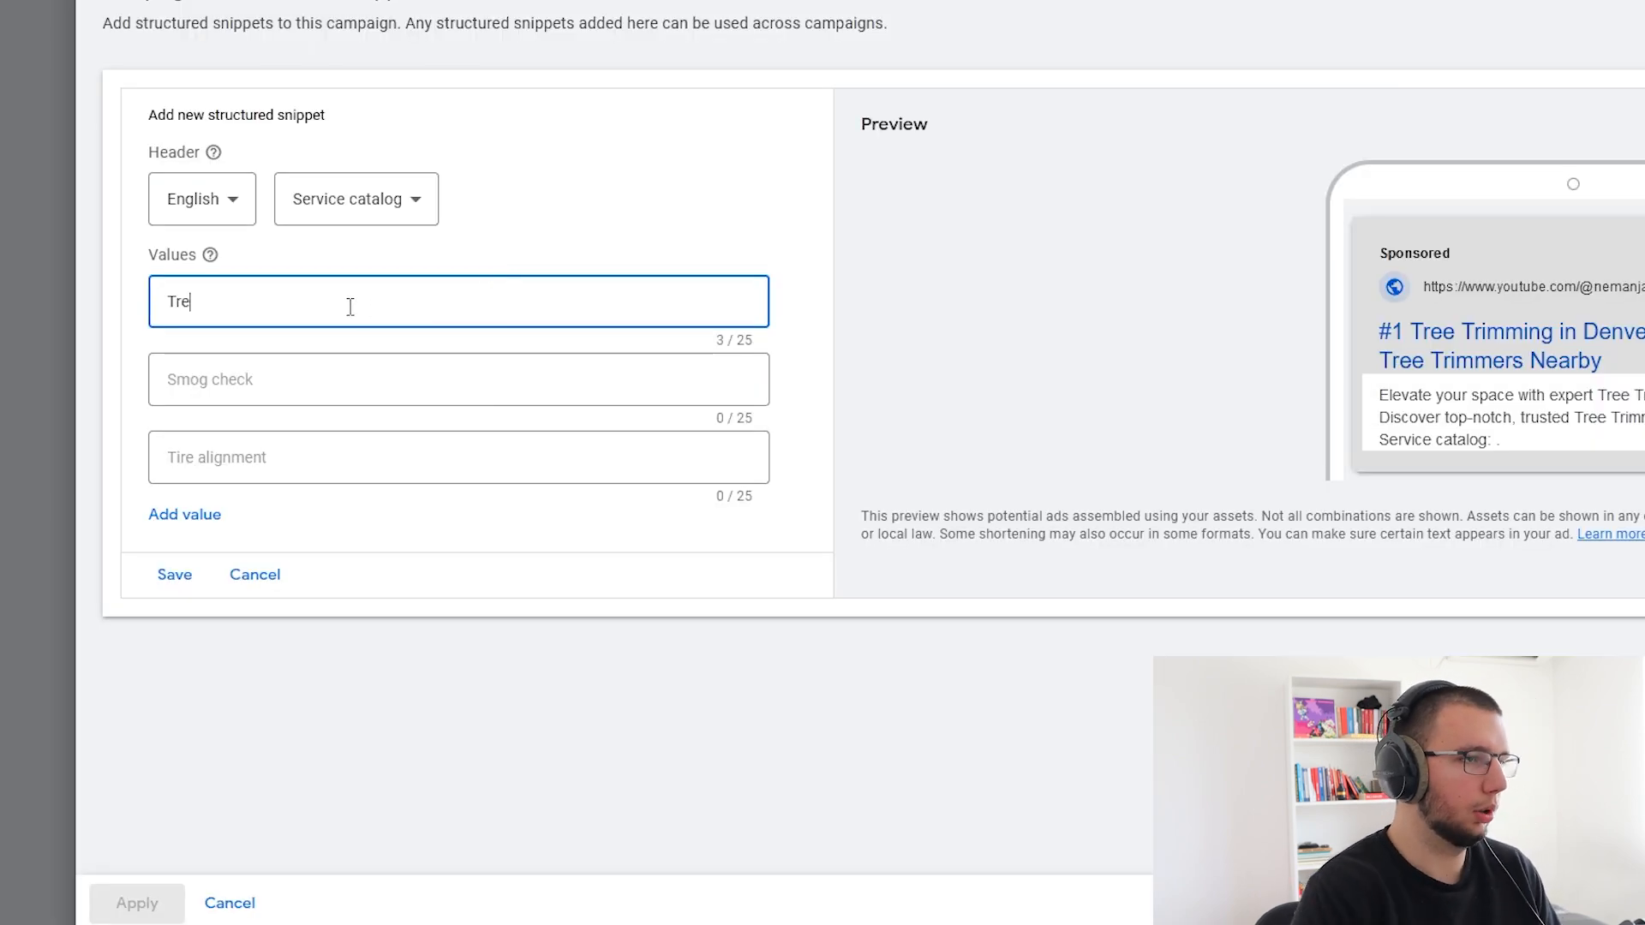
pyautogui.write('e Removeal')
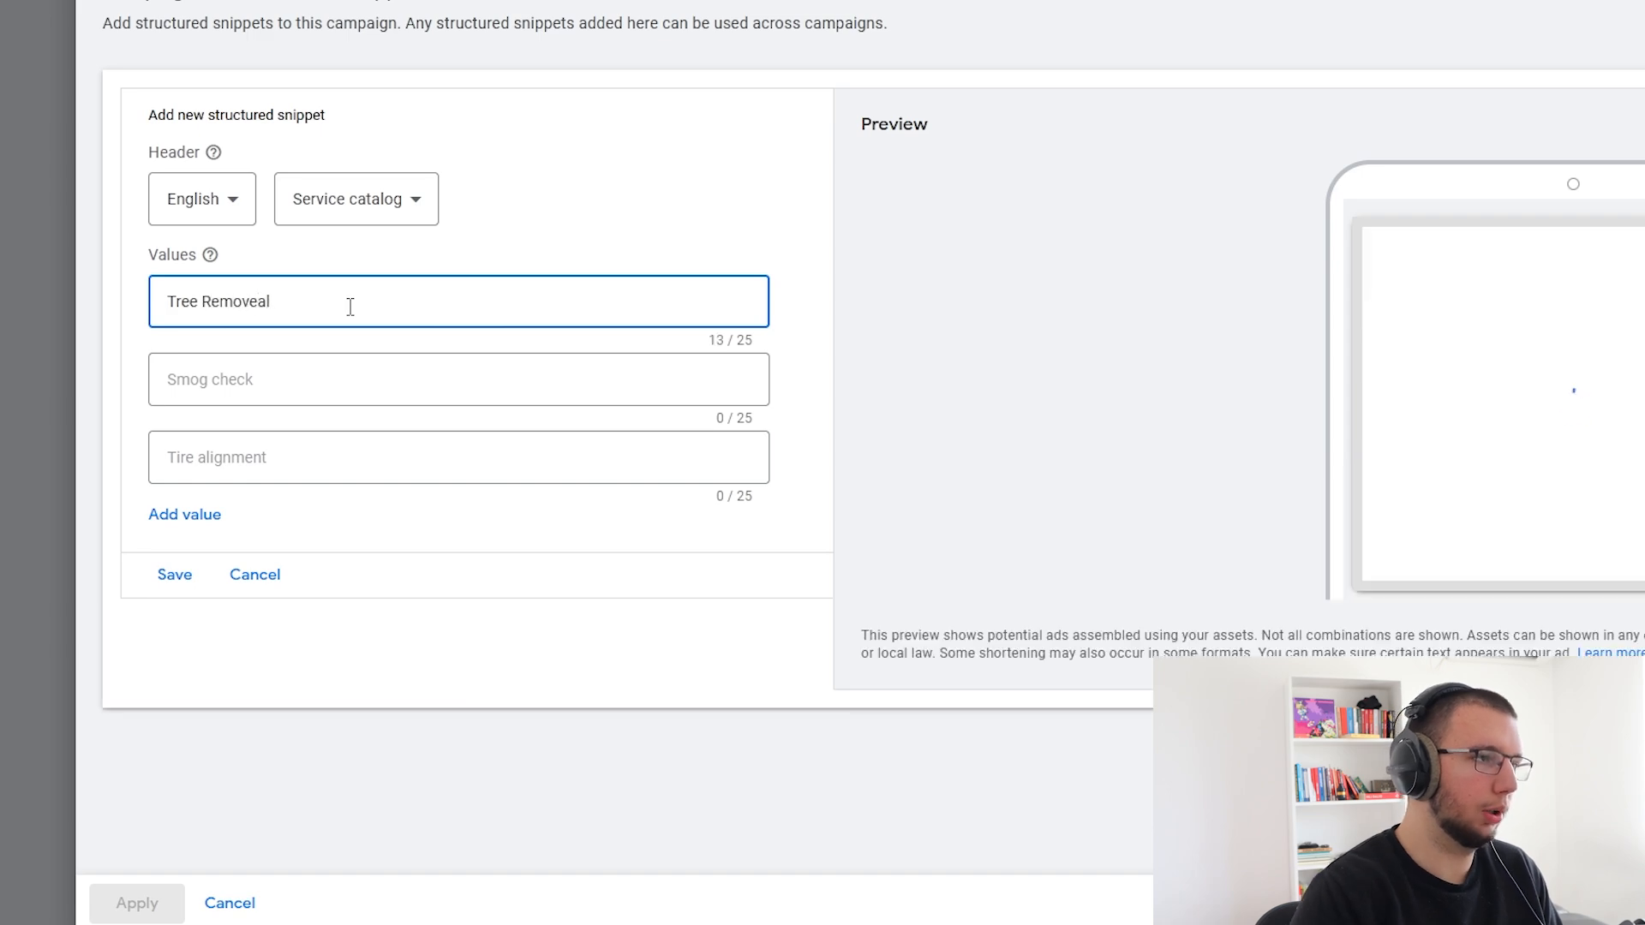
pyautogui.press('BackSpace')
pyautogui.press('BackSpace')
pyautogui.press('BackSpace')
pyautogui.write('al')
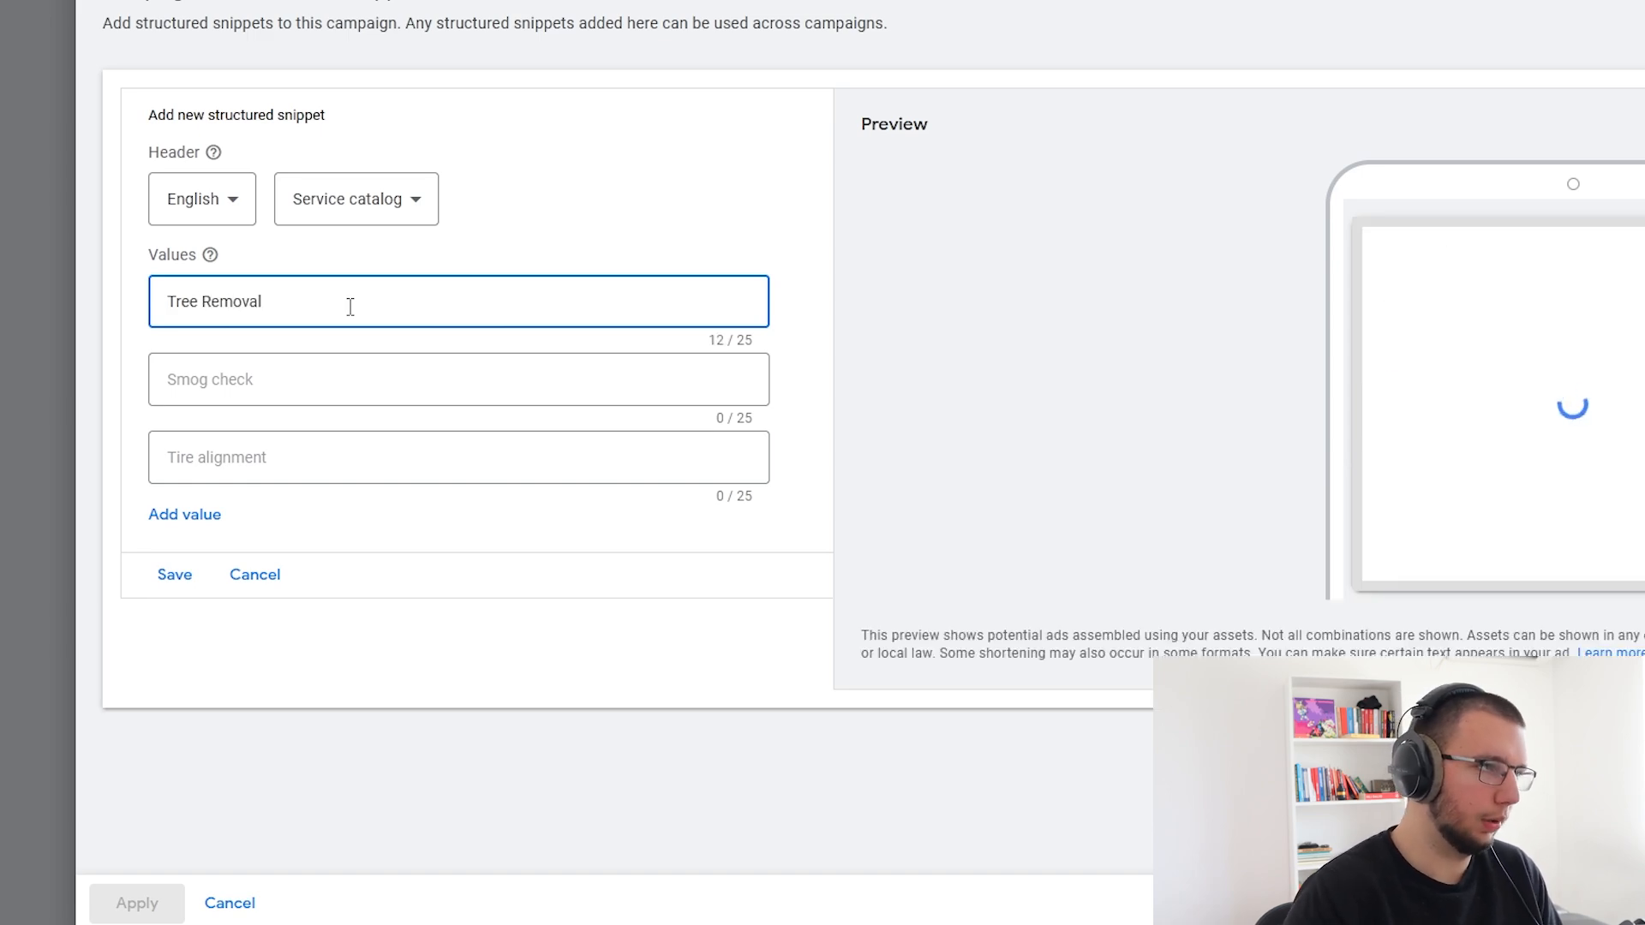
# - Consult the keyword spreadsheet again and enter "Tree Trimming" as the snippet's second value
pyautogui.press('Tab')
pyautogui.hotkey('ctrl', 'Tab')
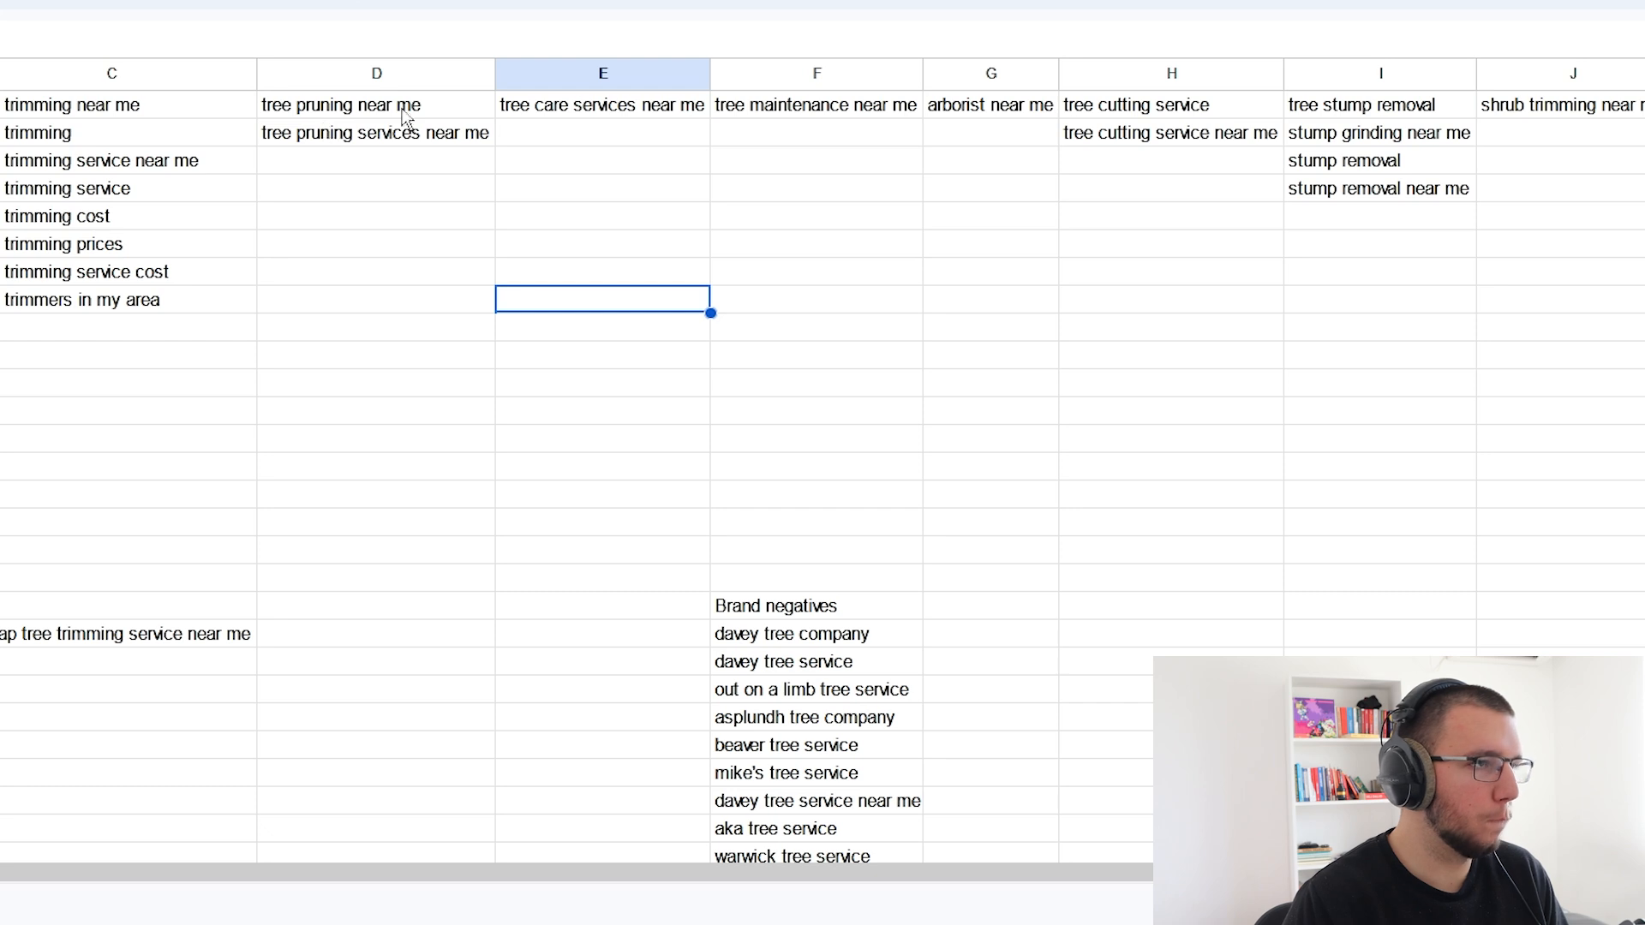
pyautogui.hotkey('ctrl', 'shift', 'Tab')
pyautogui.write('Tree Trimming')
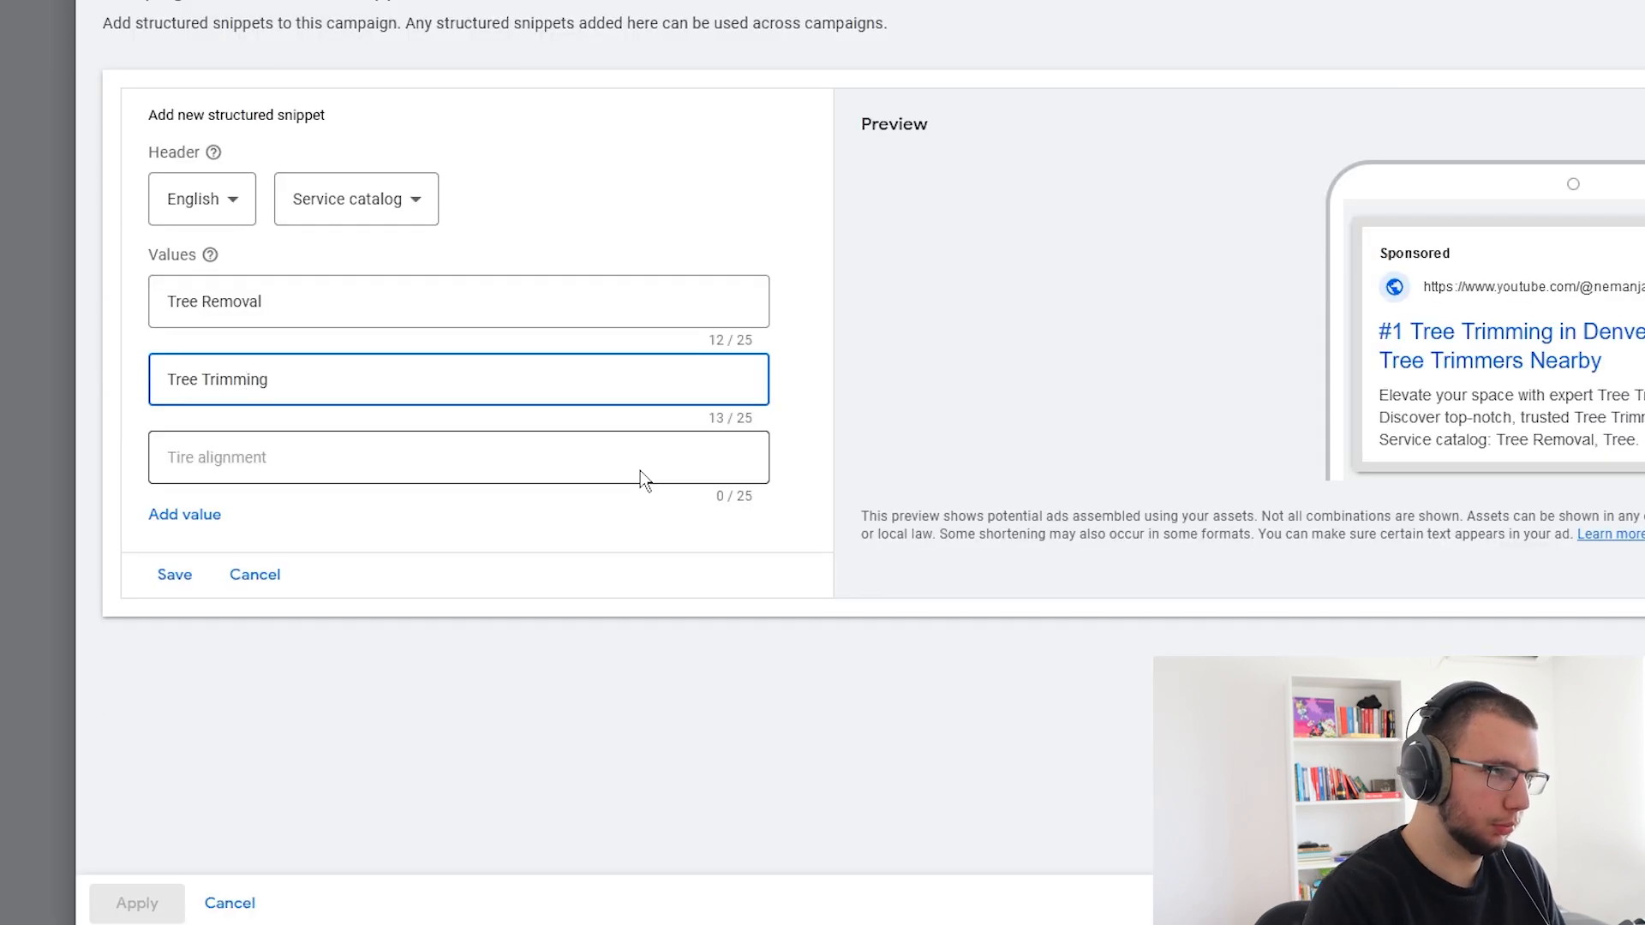
# - Find the stump removal keyword in the spreadsheet, enter "Tree Stump Removal" as the third value, and save and apply the snippet
pyautogui.click(572, 470)
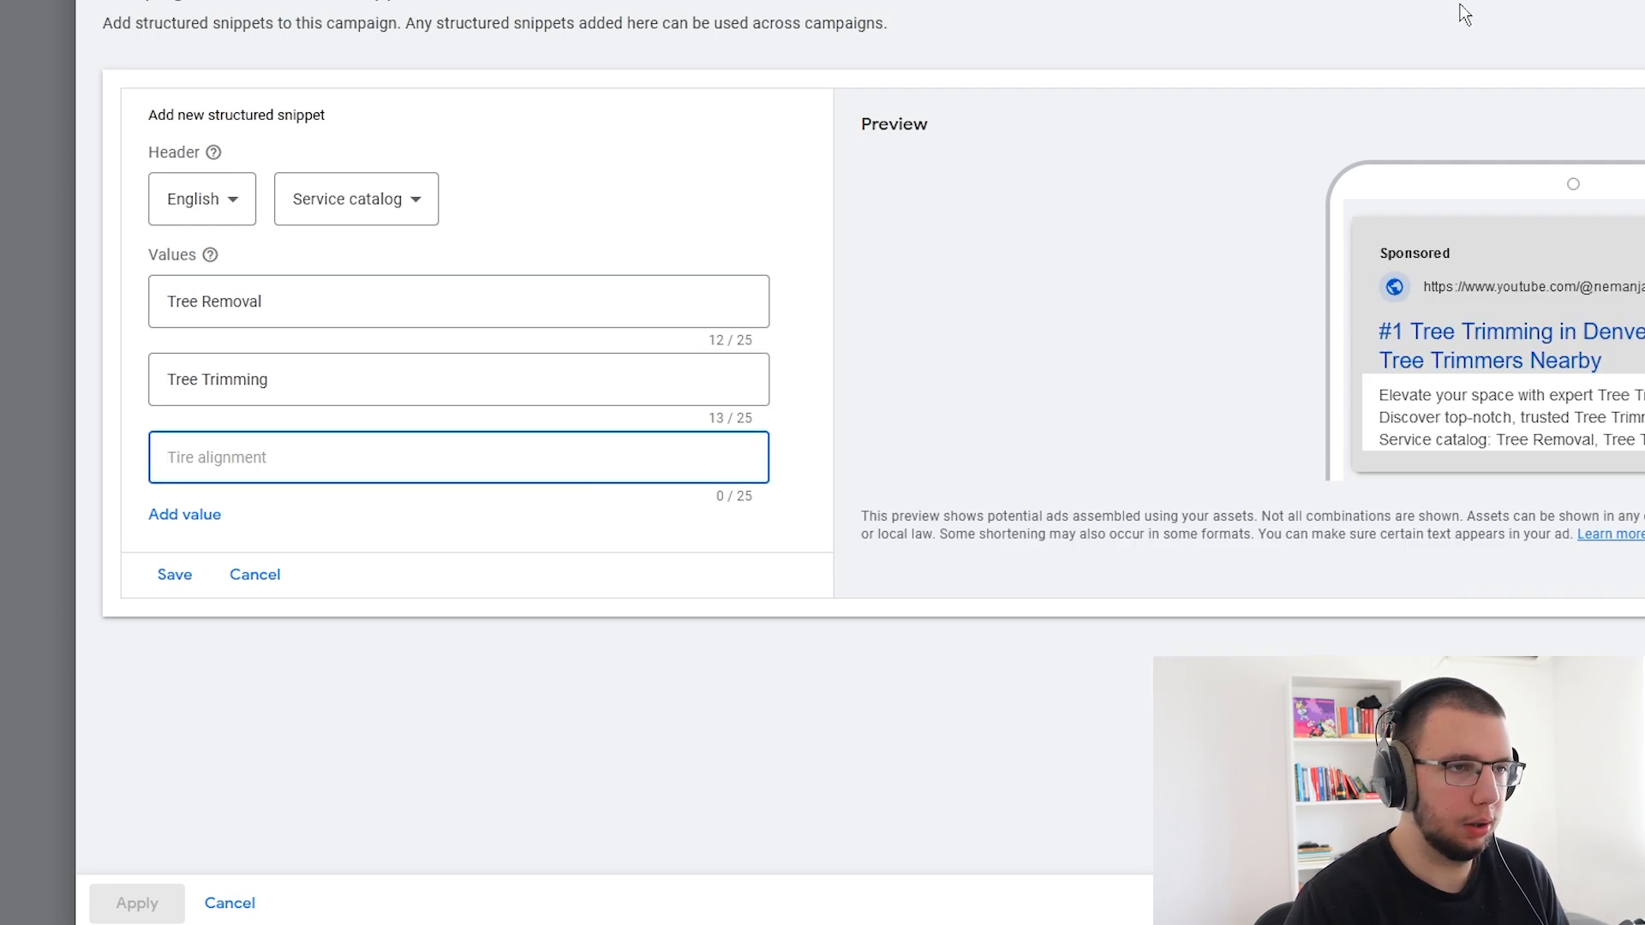
pyautogui.hotkey('ctrl', 'Tab')
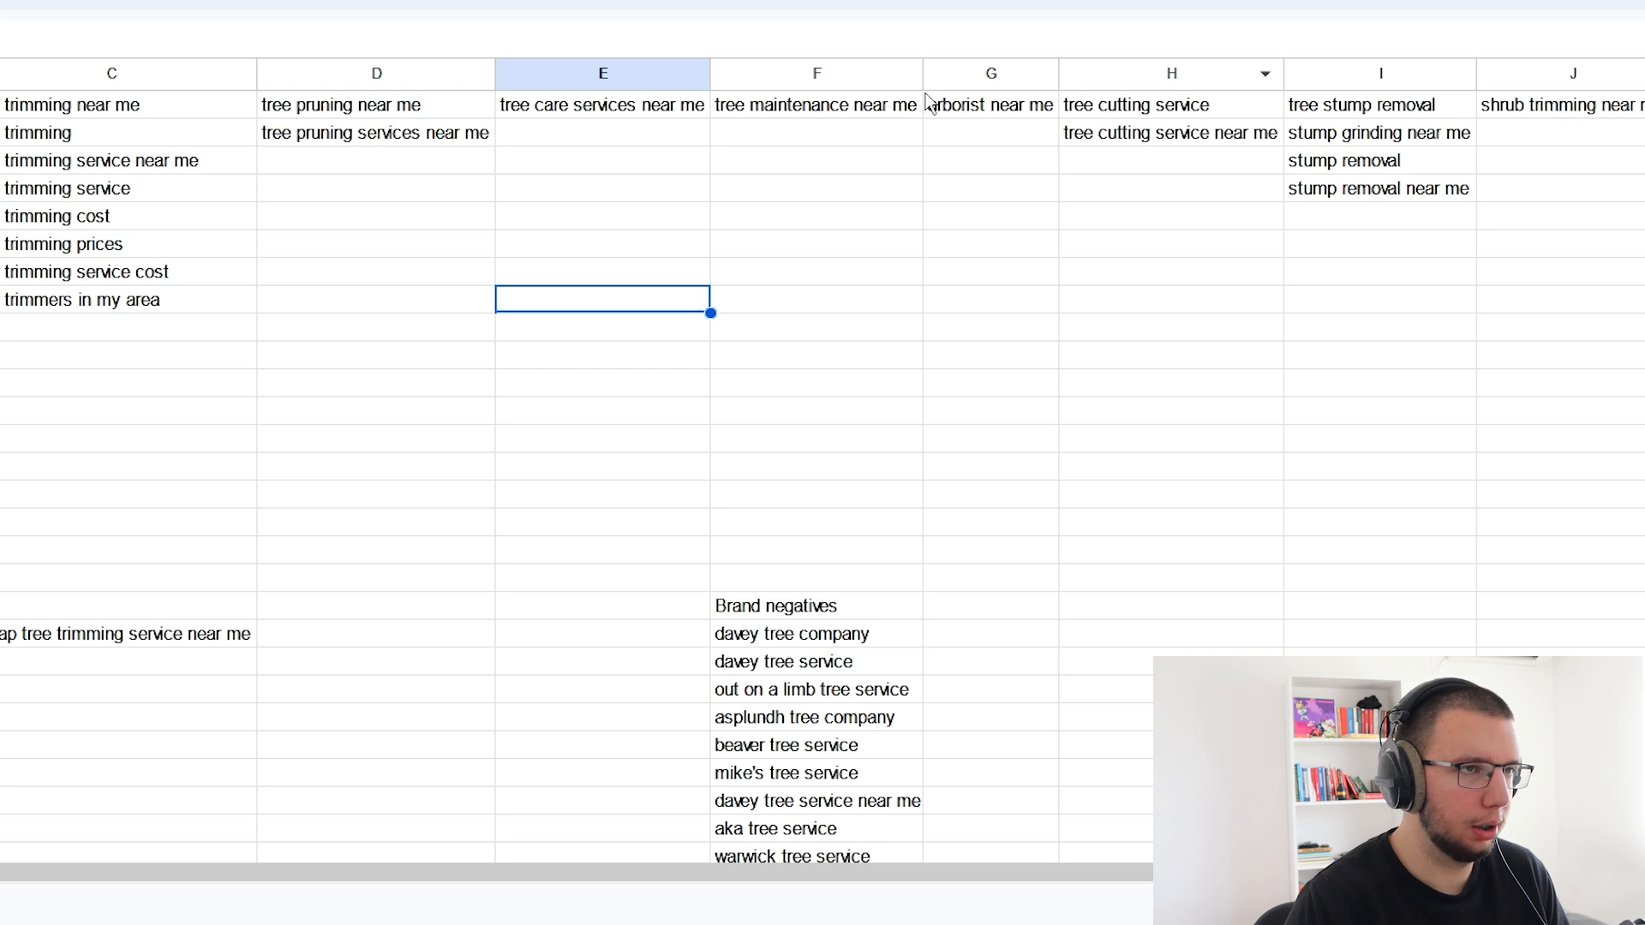
pyautogui.click(1375, 107)
pyautogui.hotkey('ctrl', 'shift', 'Tab')
pyautogui.write('Tree Stump')
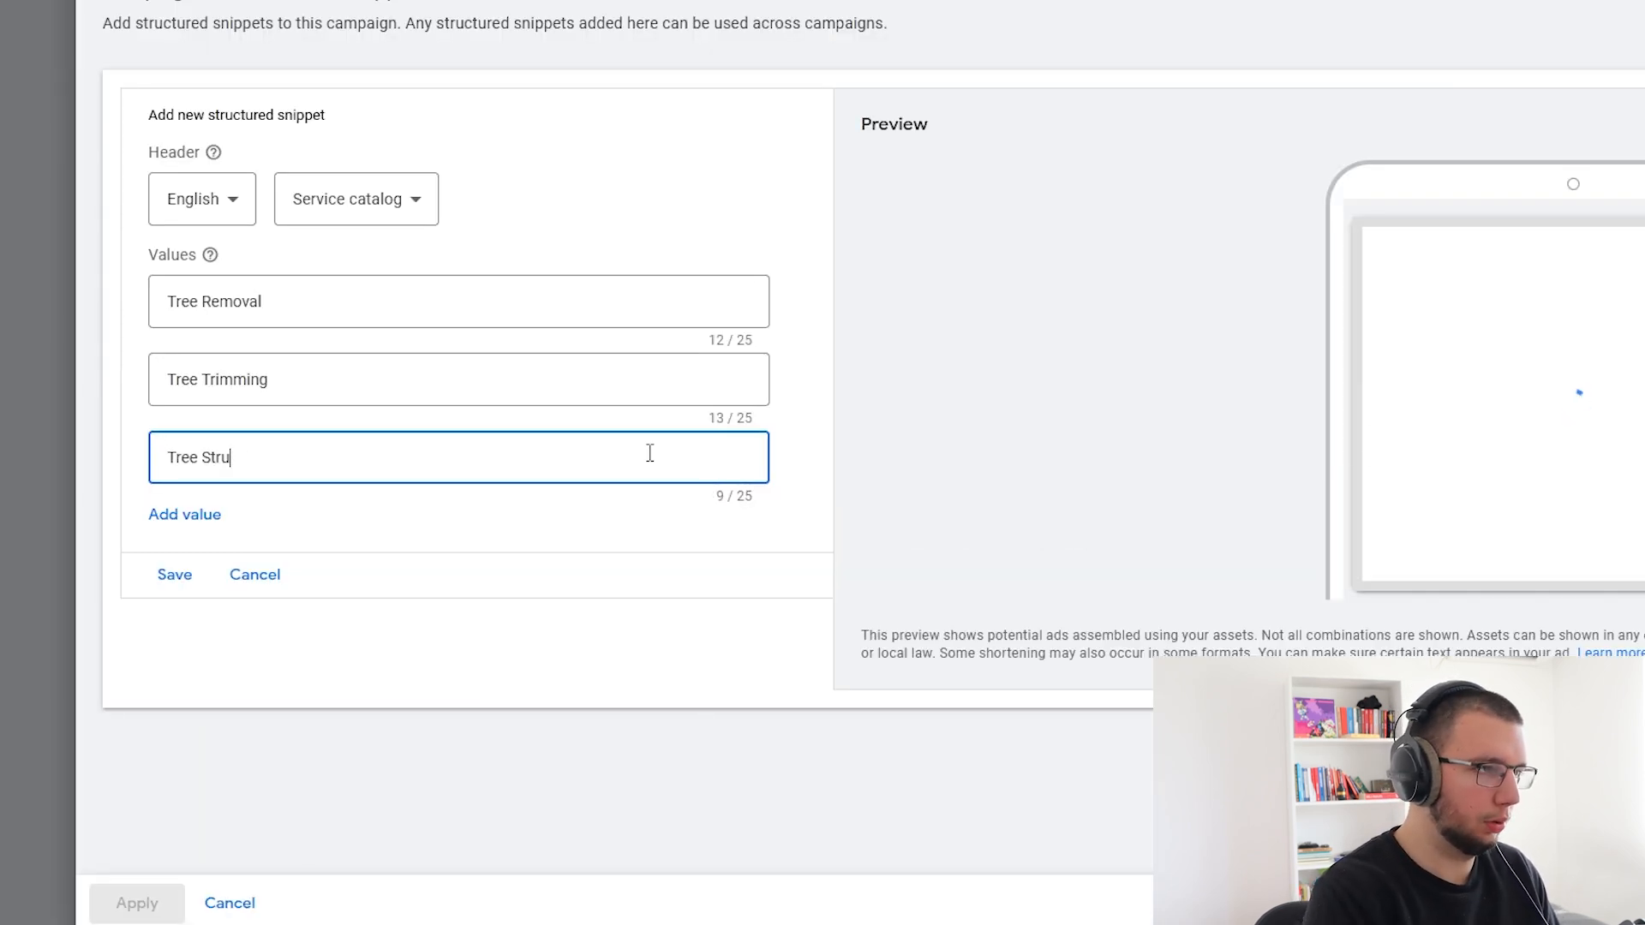
pyautogui.write(' Remov')
pyautogui.press('BackSpace')
pyautogui.press('BackSpace')
pyautogui.press('BackSpace')
pyautogui.press('BackSpace')
pyautogui.press('BackSpace')
pyautogui.write('Removal')
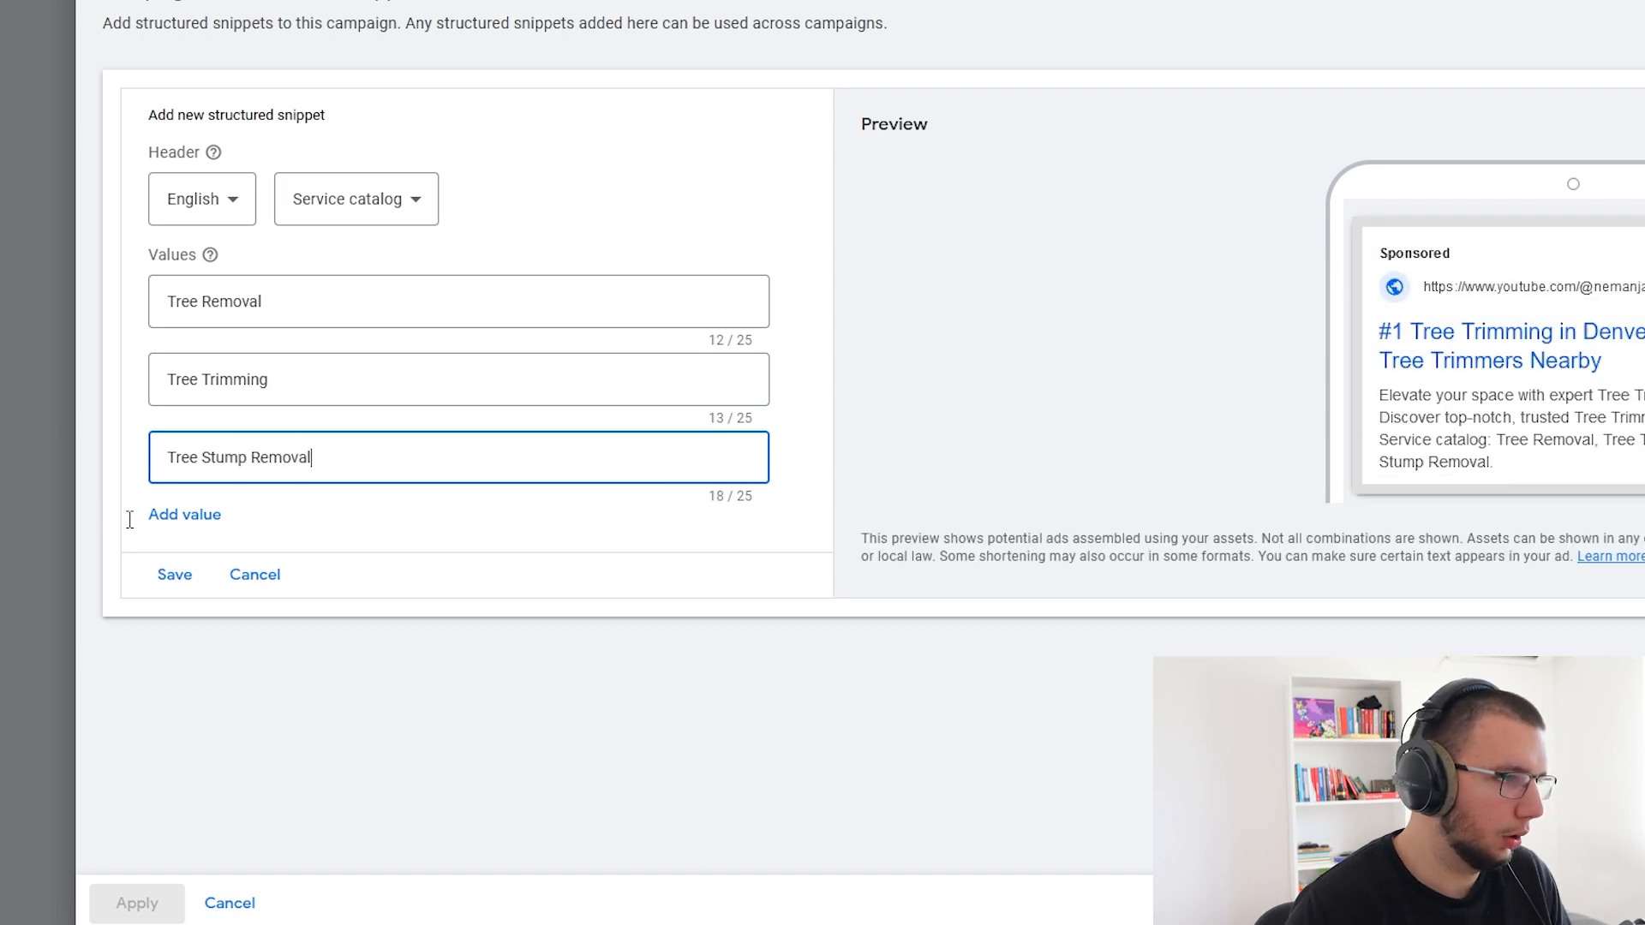
pyautogui.click(175, 574)
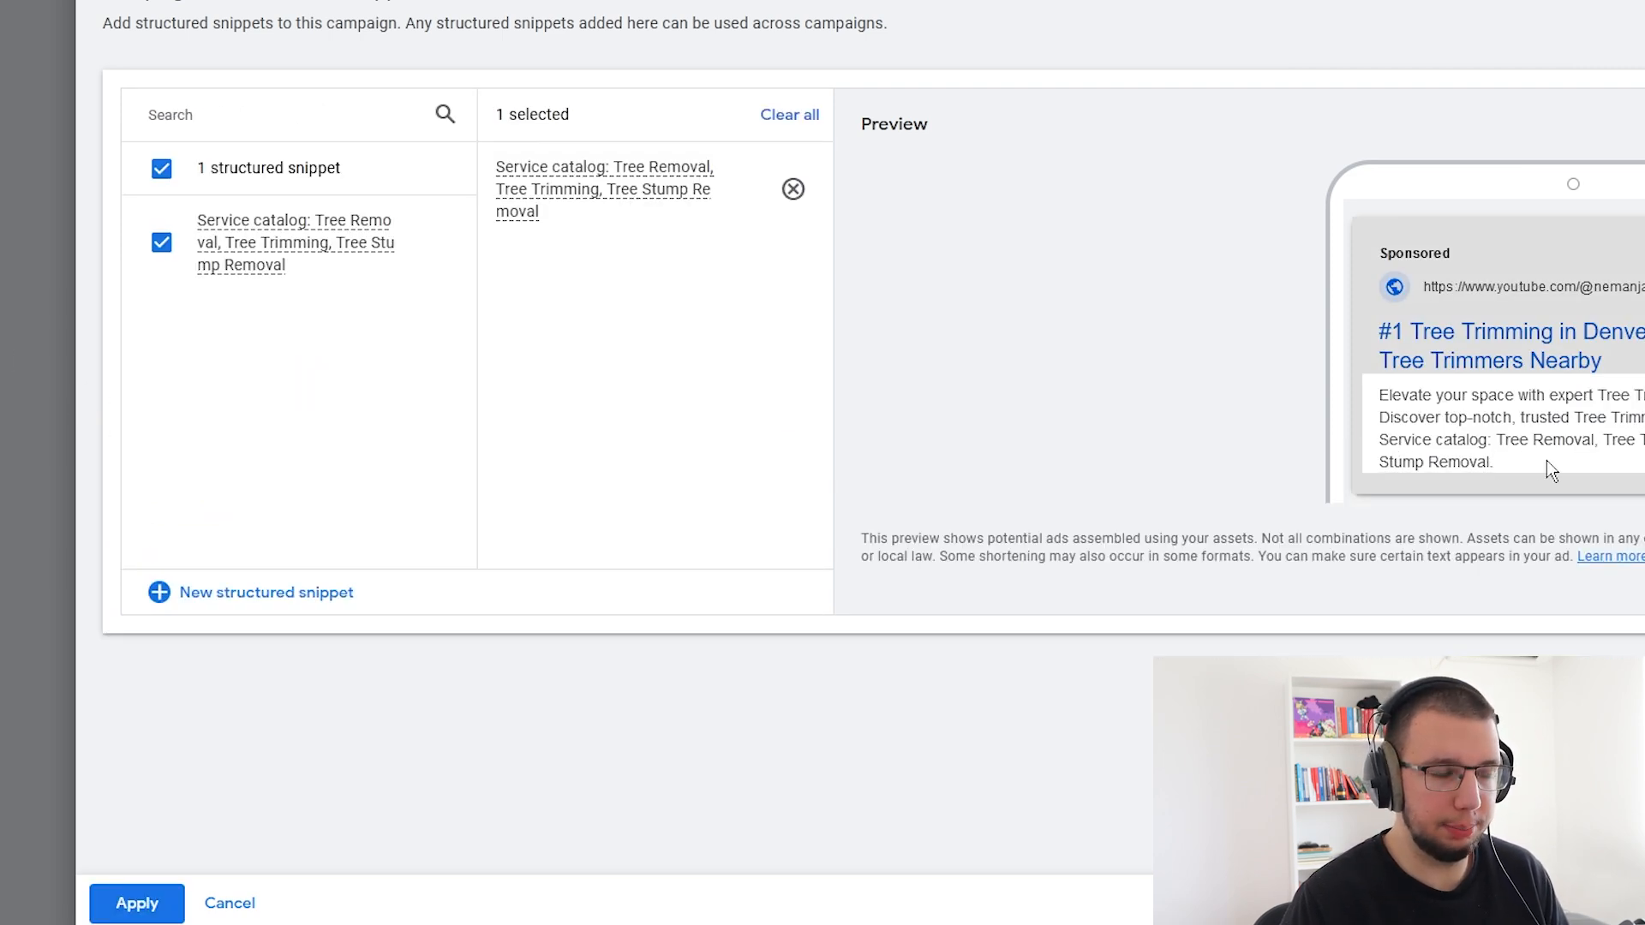
pyautogui.click(159, 895)
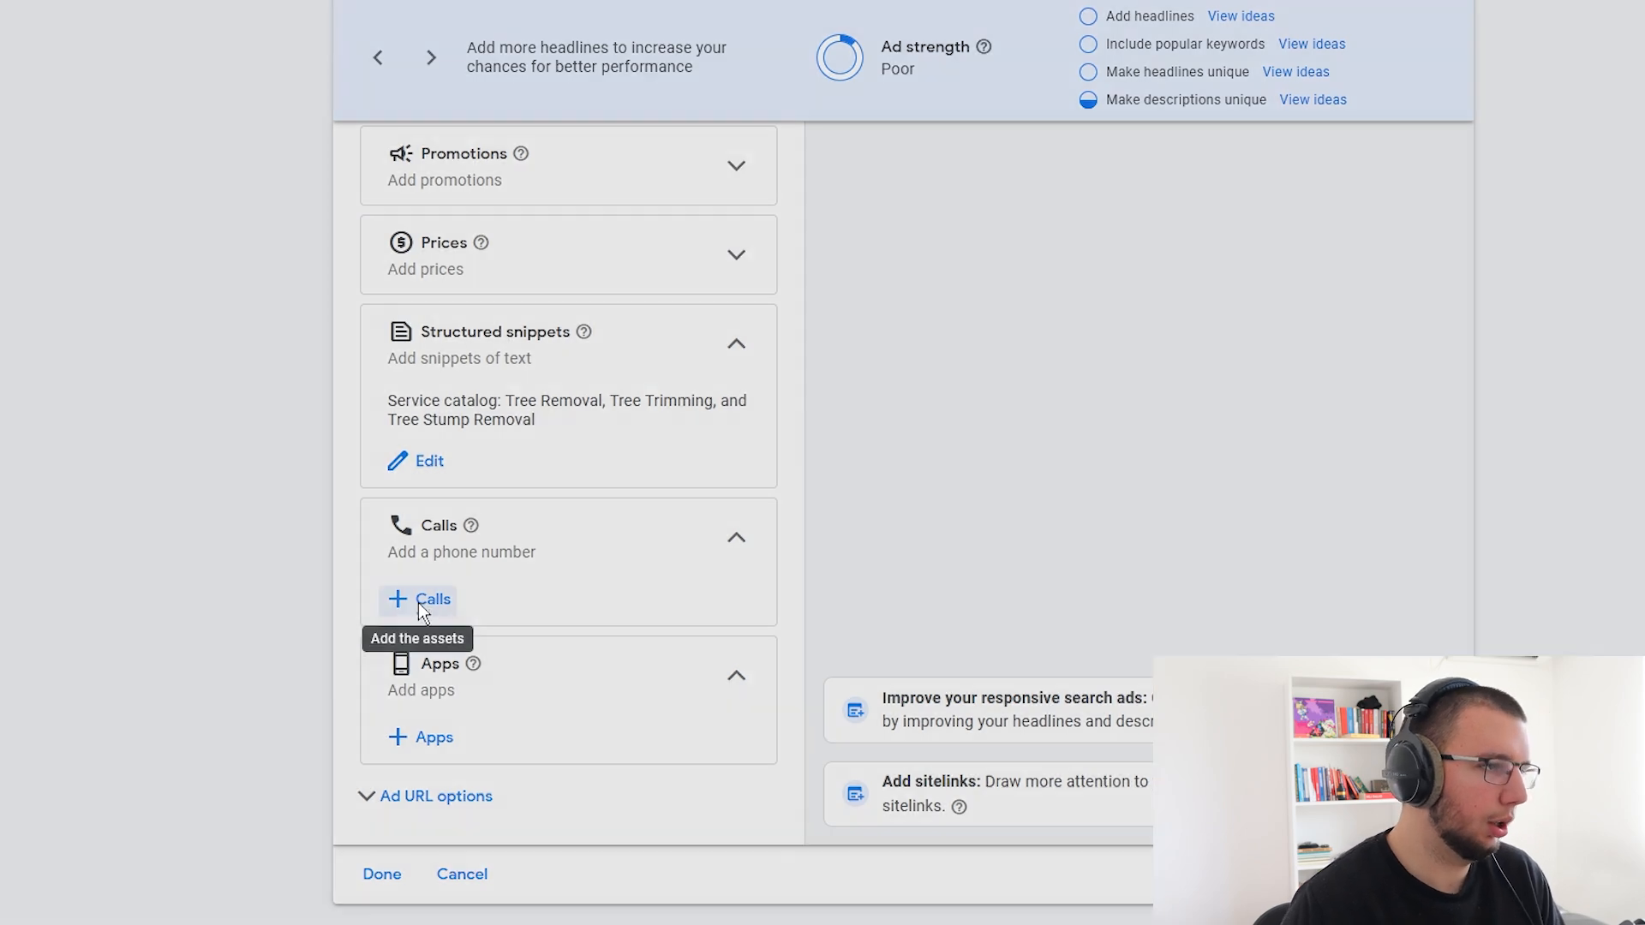
# - Start a new call asset for the campaign with United States as the country and enter the business phone number
pyautogui.click(419, 603)
pyautogui.click(495, 159)
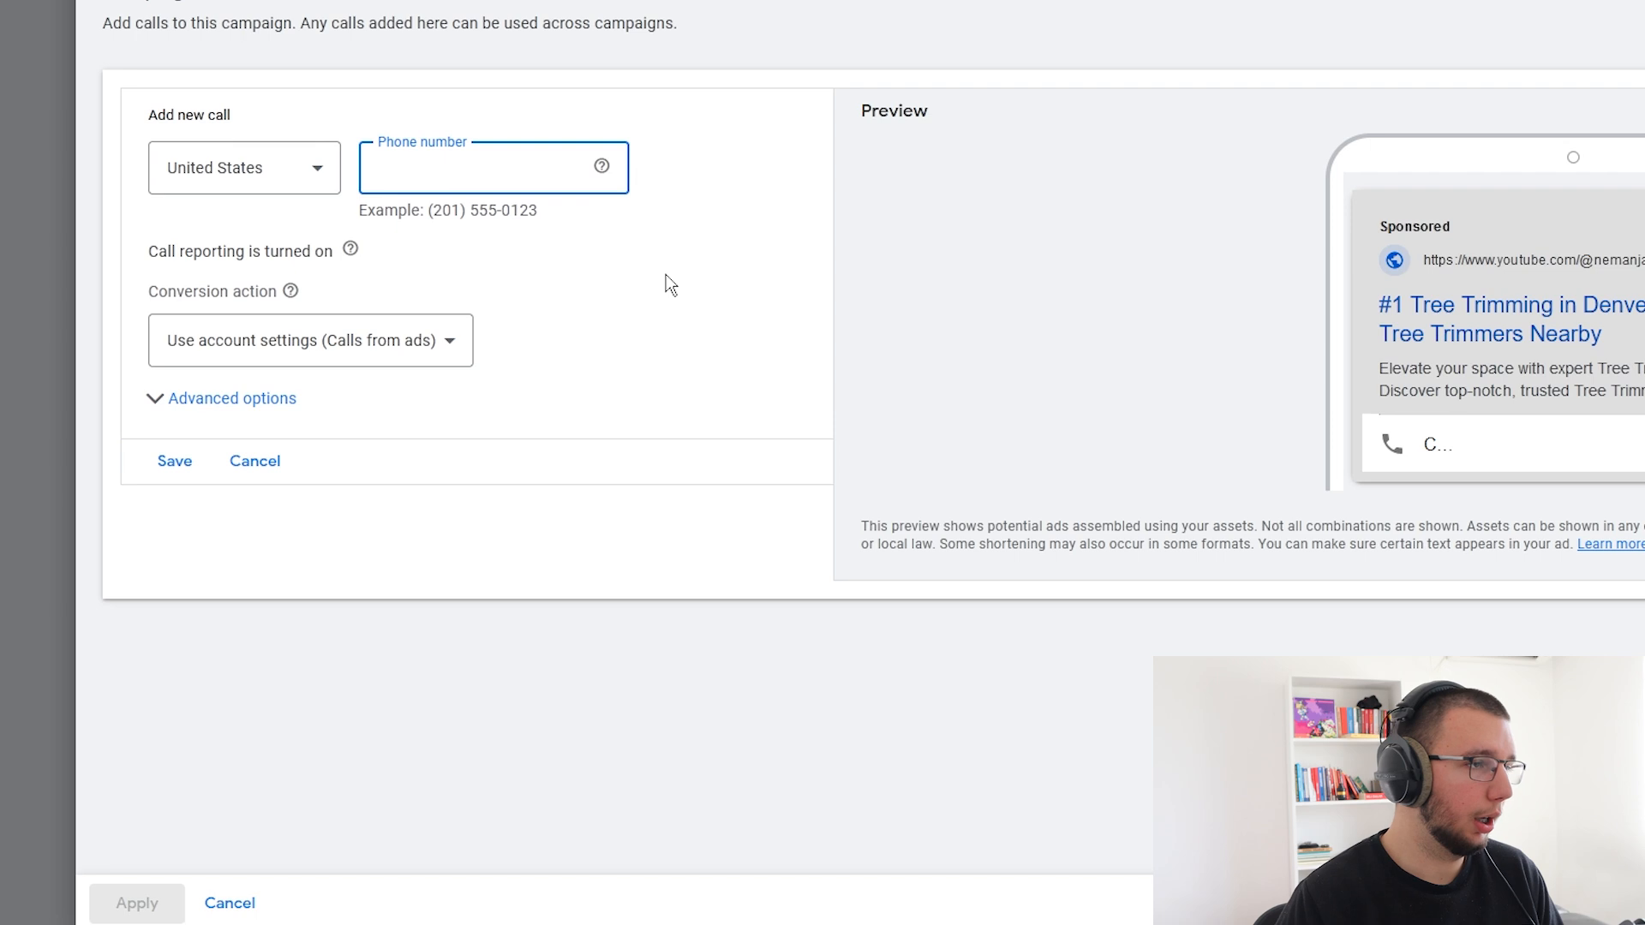
pyautogui.write('(55')
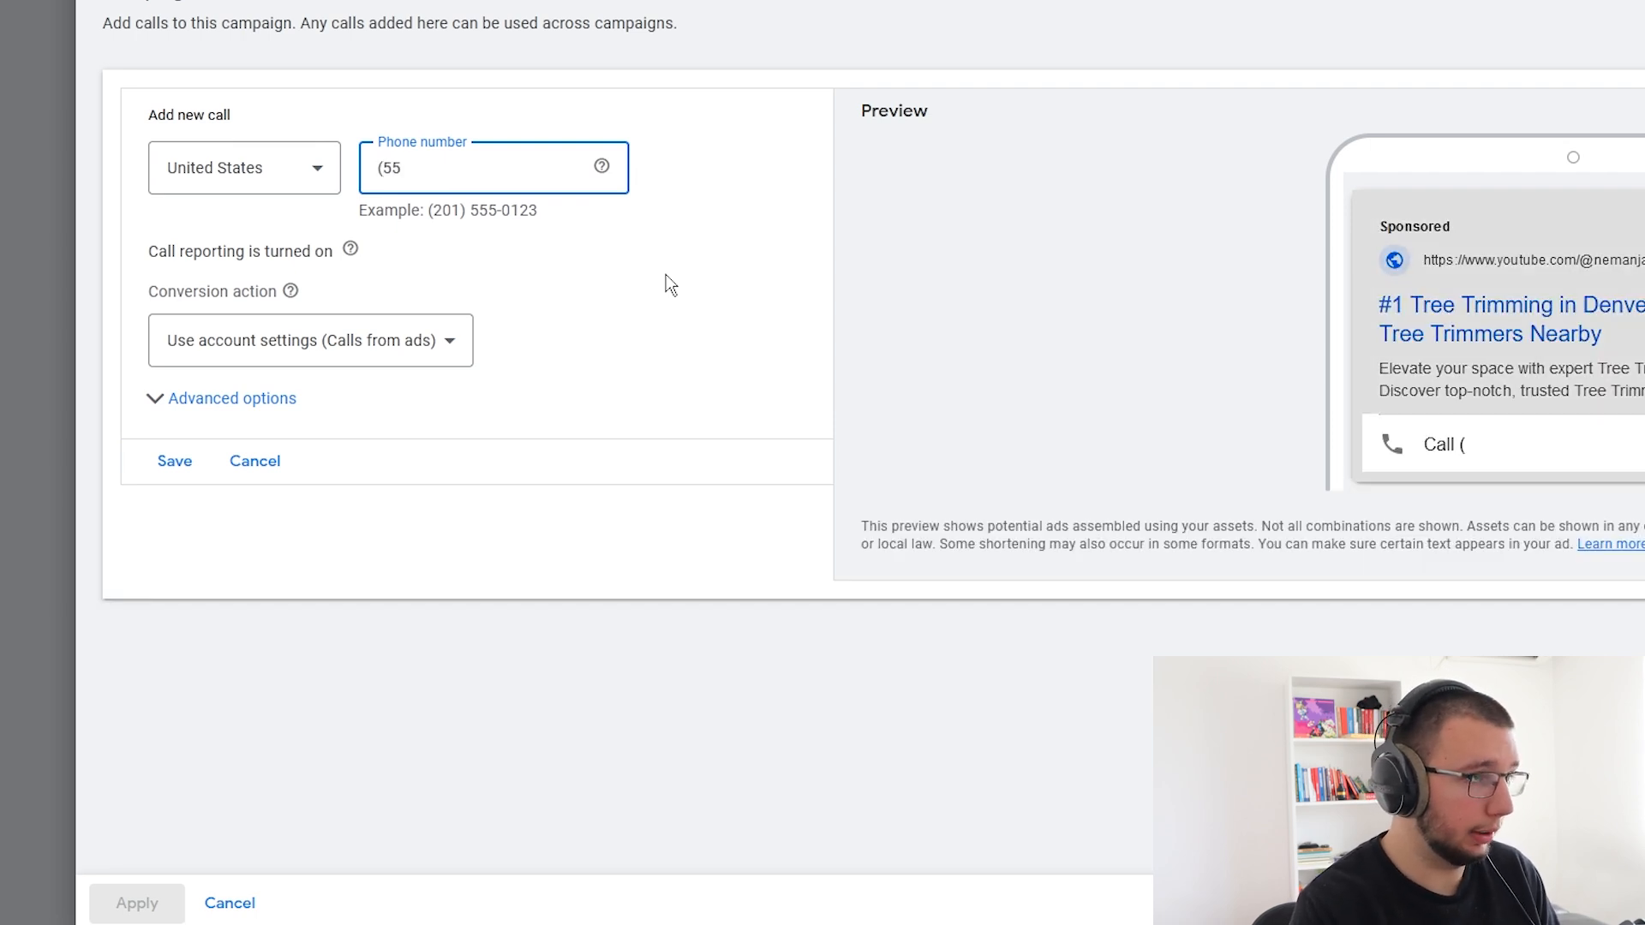
pyautogui.write('5)555)5')
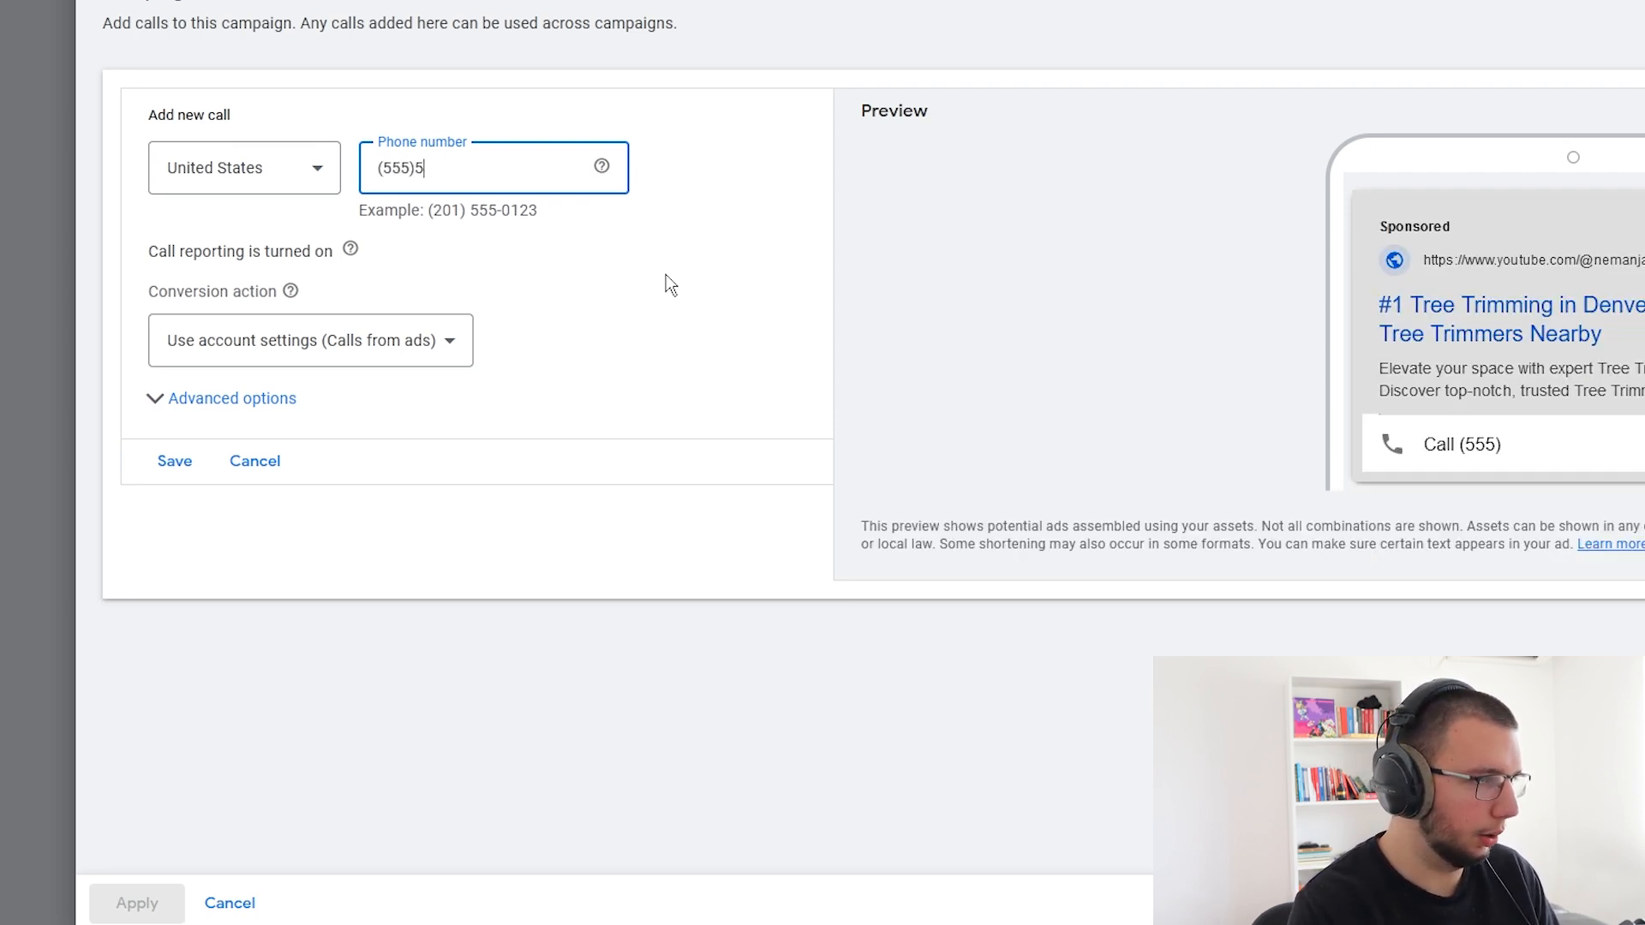
pyautogui.write('-5555')
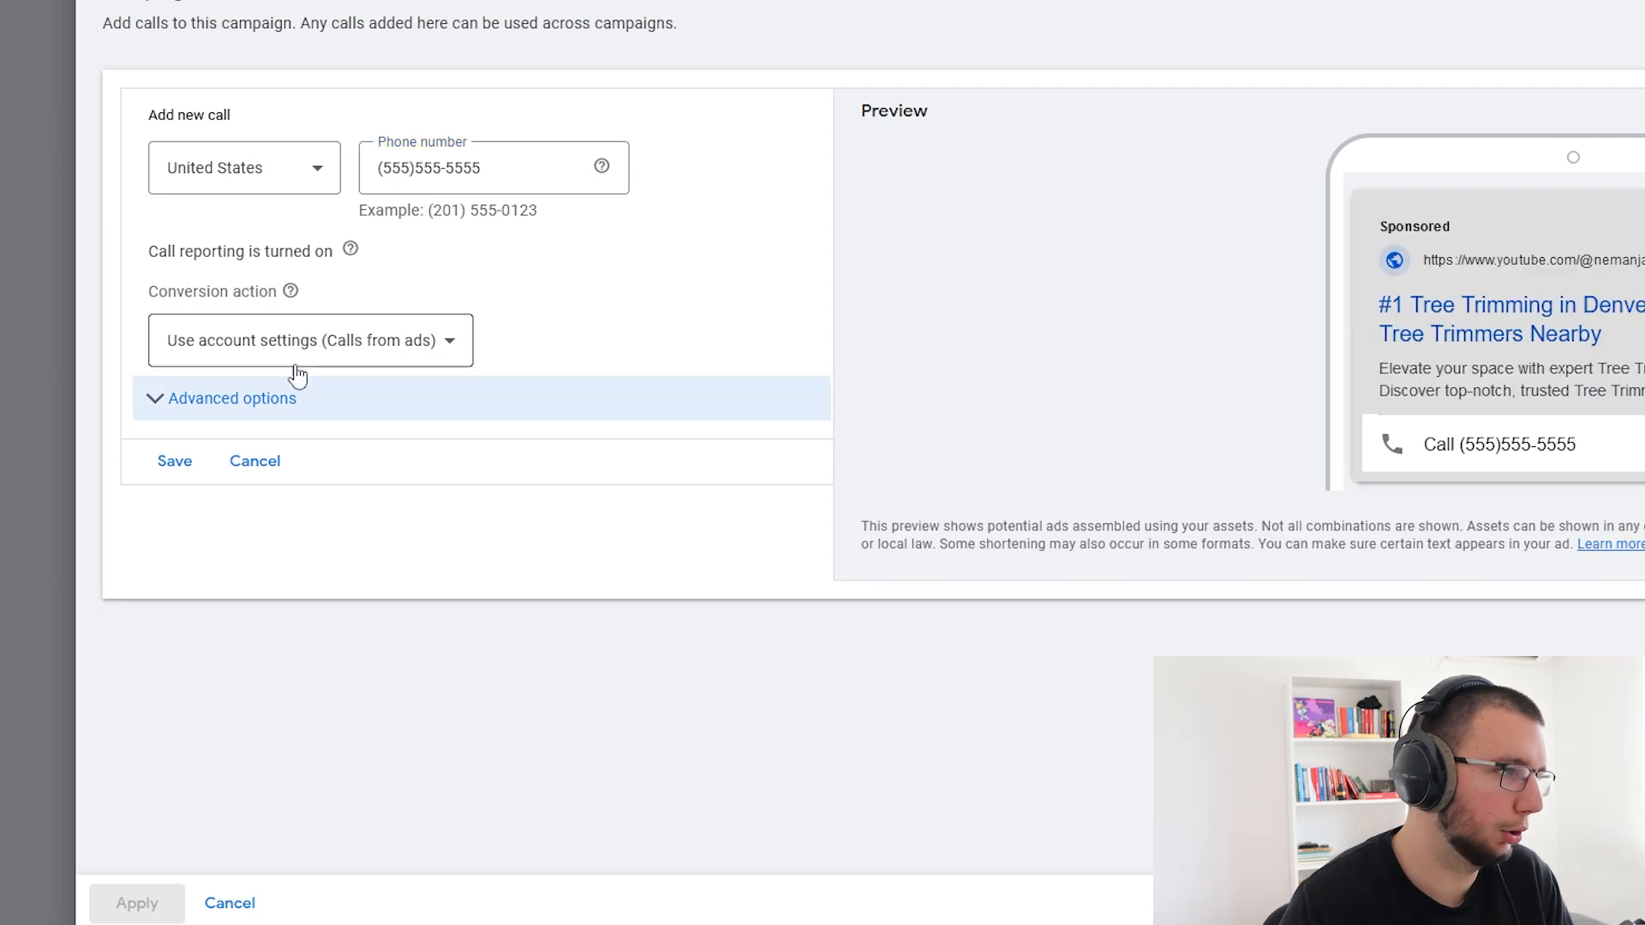
# - Open the call asset's advanced options and limit its schedule to Mondays - Fridays
pyautogui.click(311, 403)
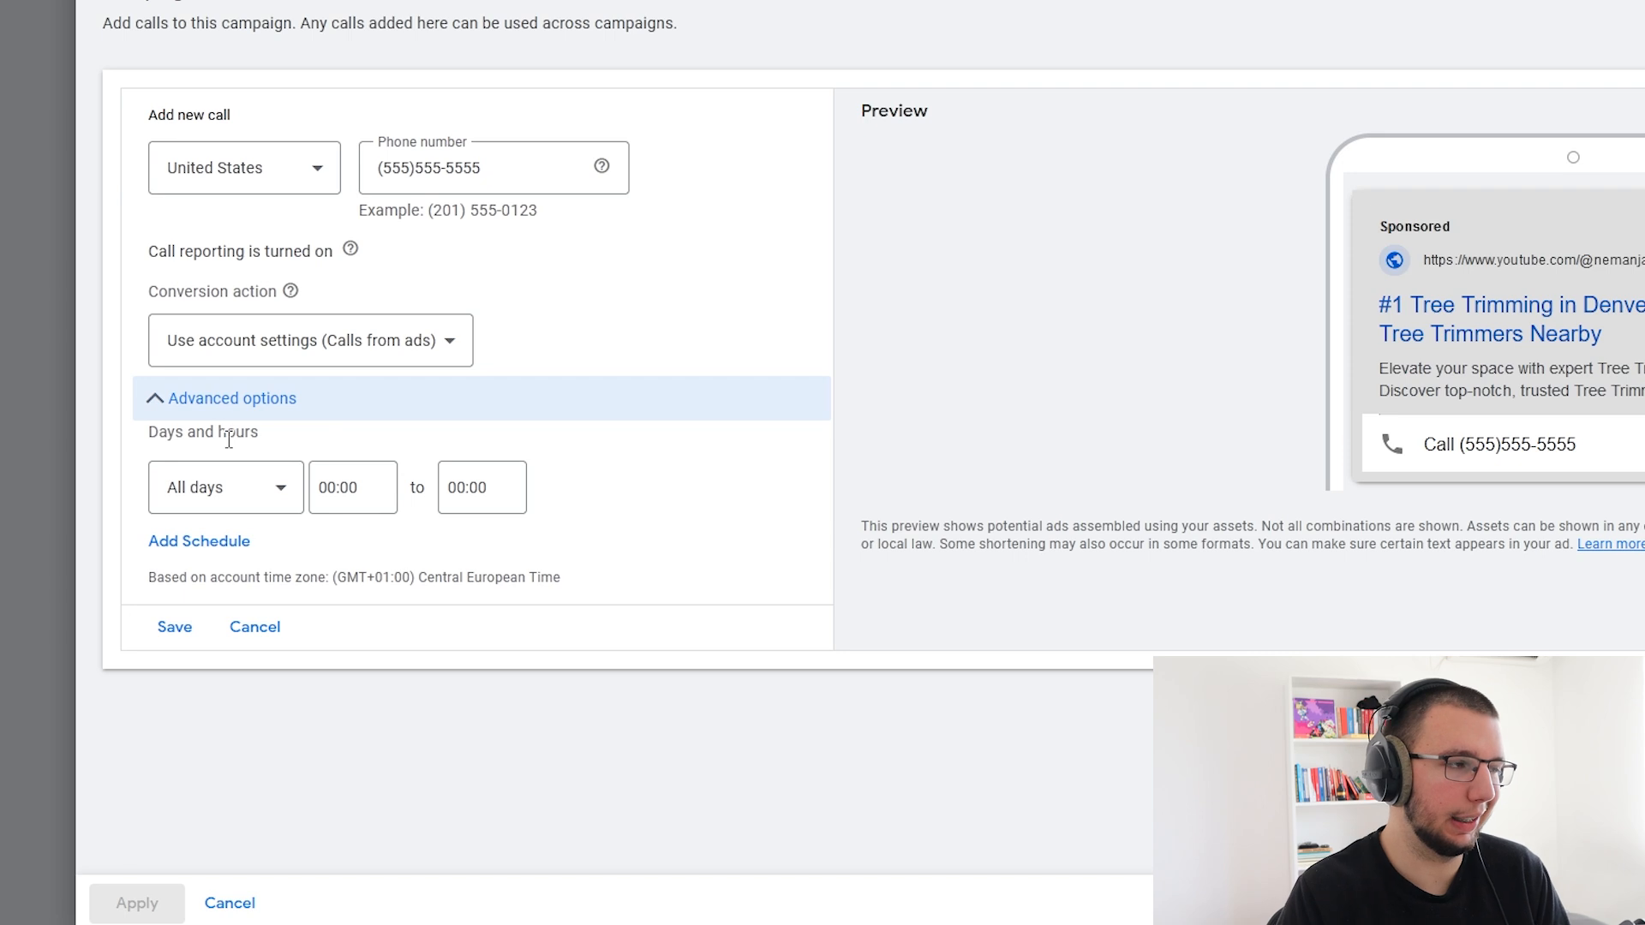
pyautogui.tripleClick(154, 433)
pyautogui.click(221, 433)
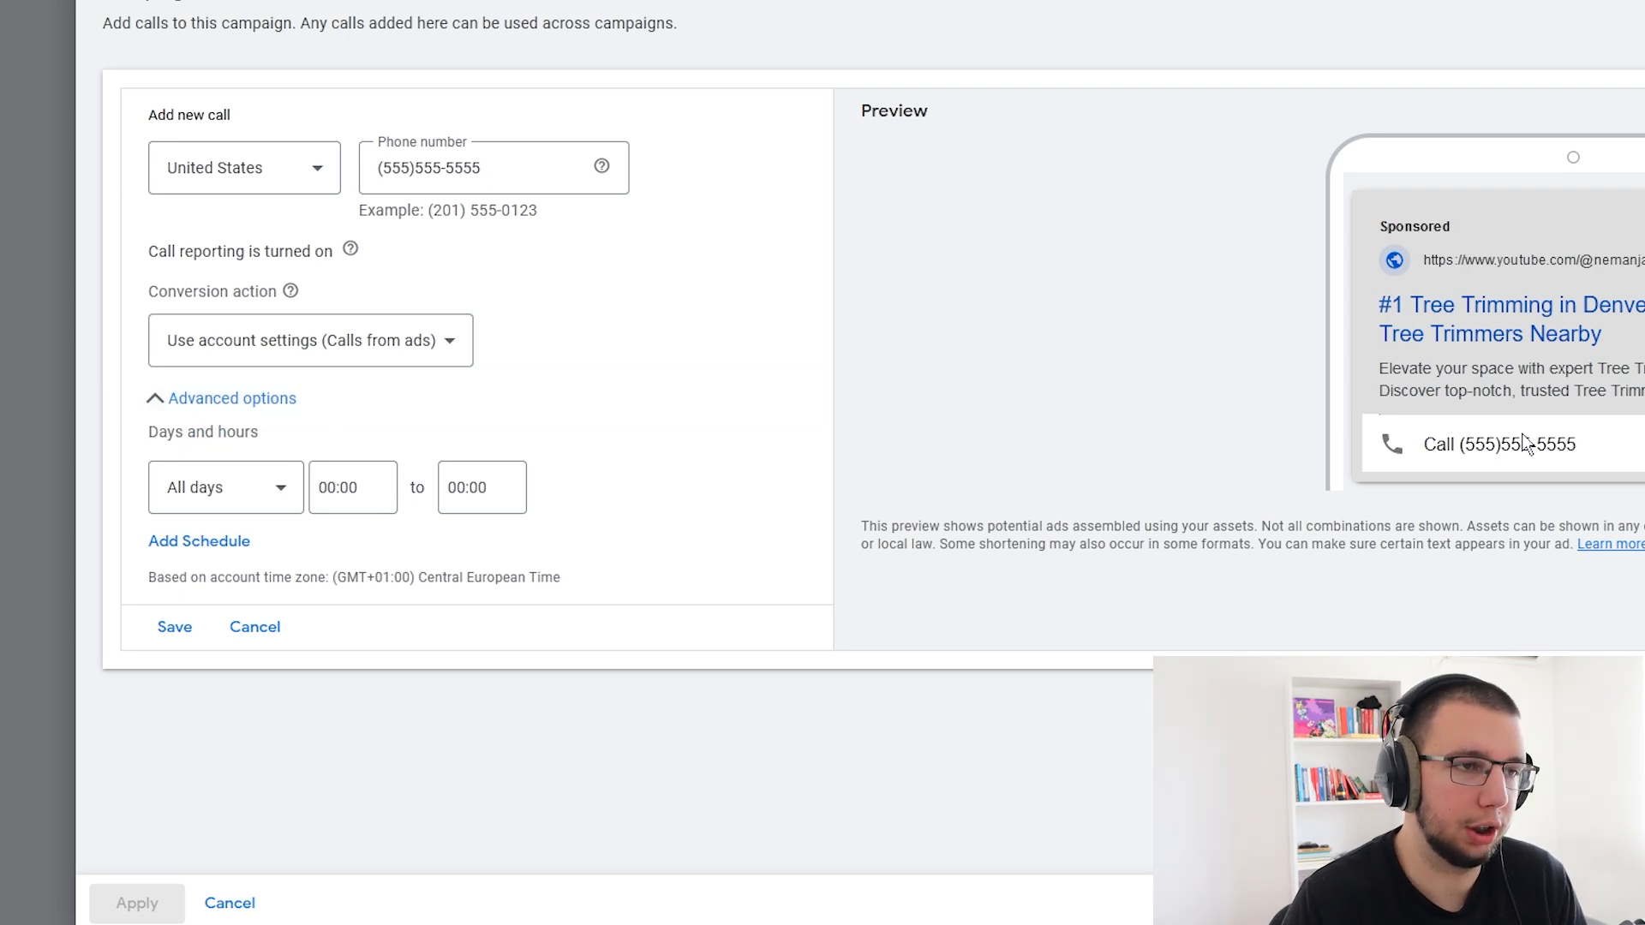
pyautogui.click(203, 504)
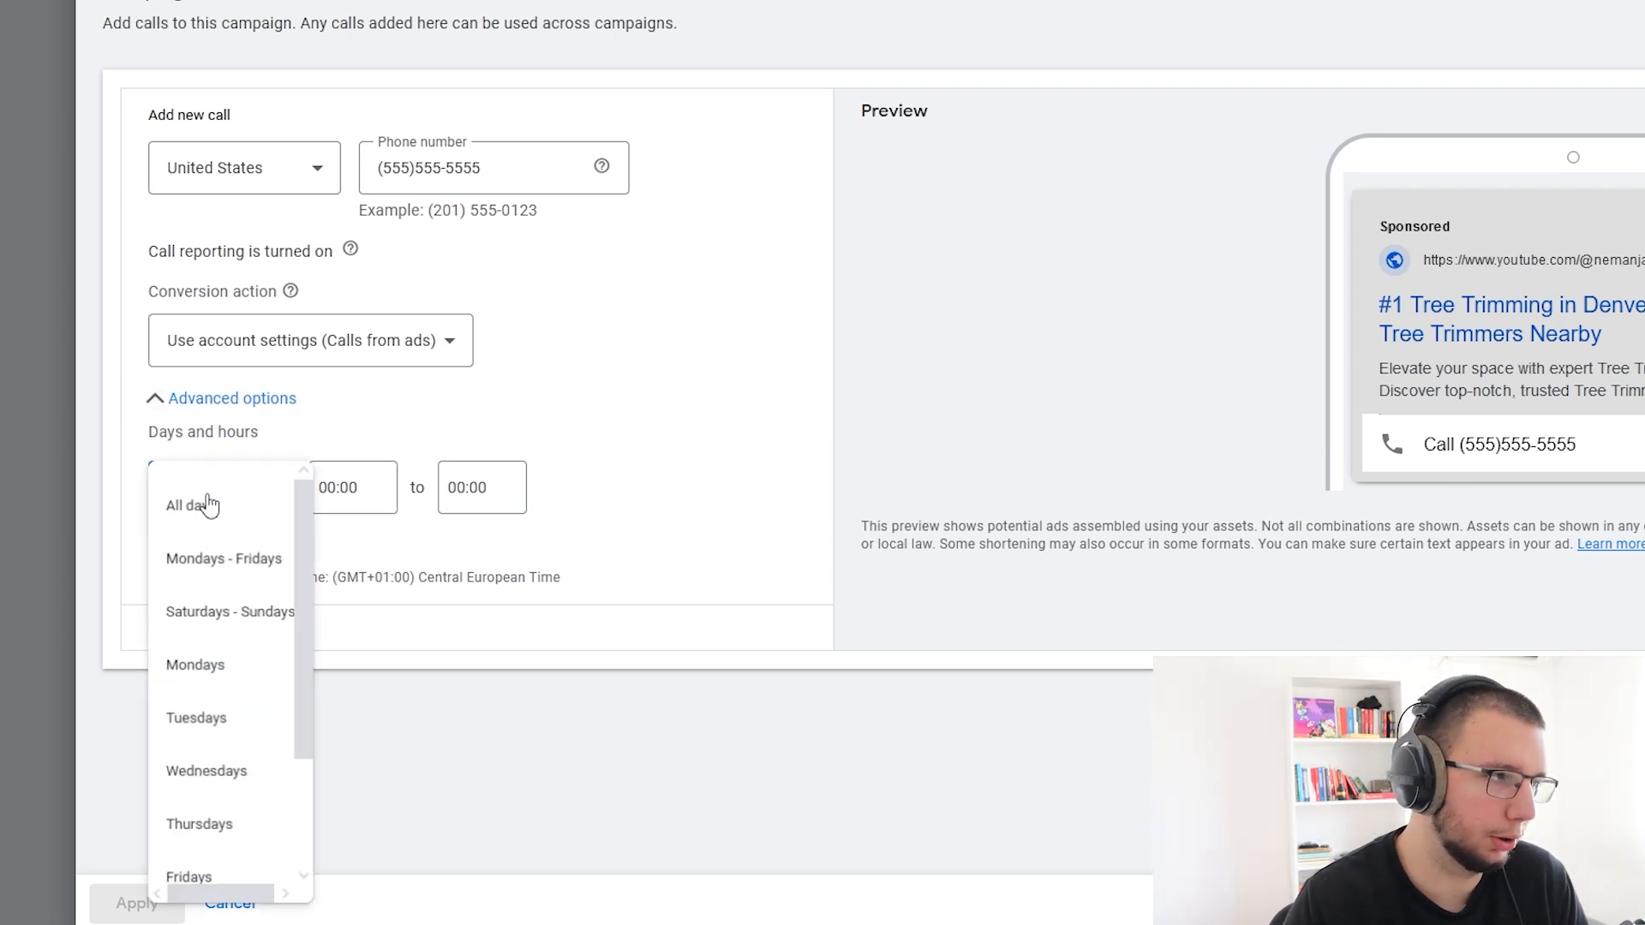
pyautogui.click(225, 559)
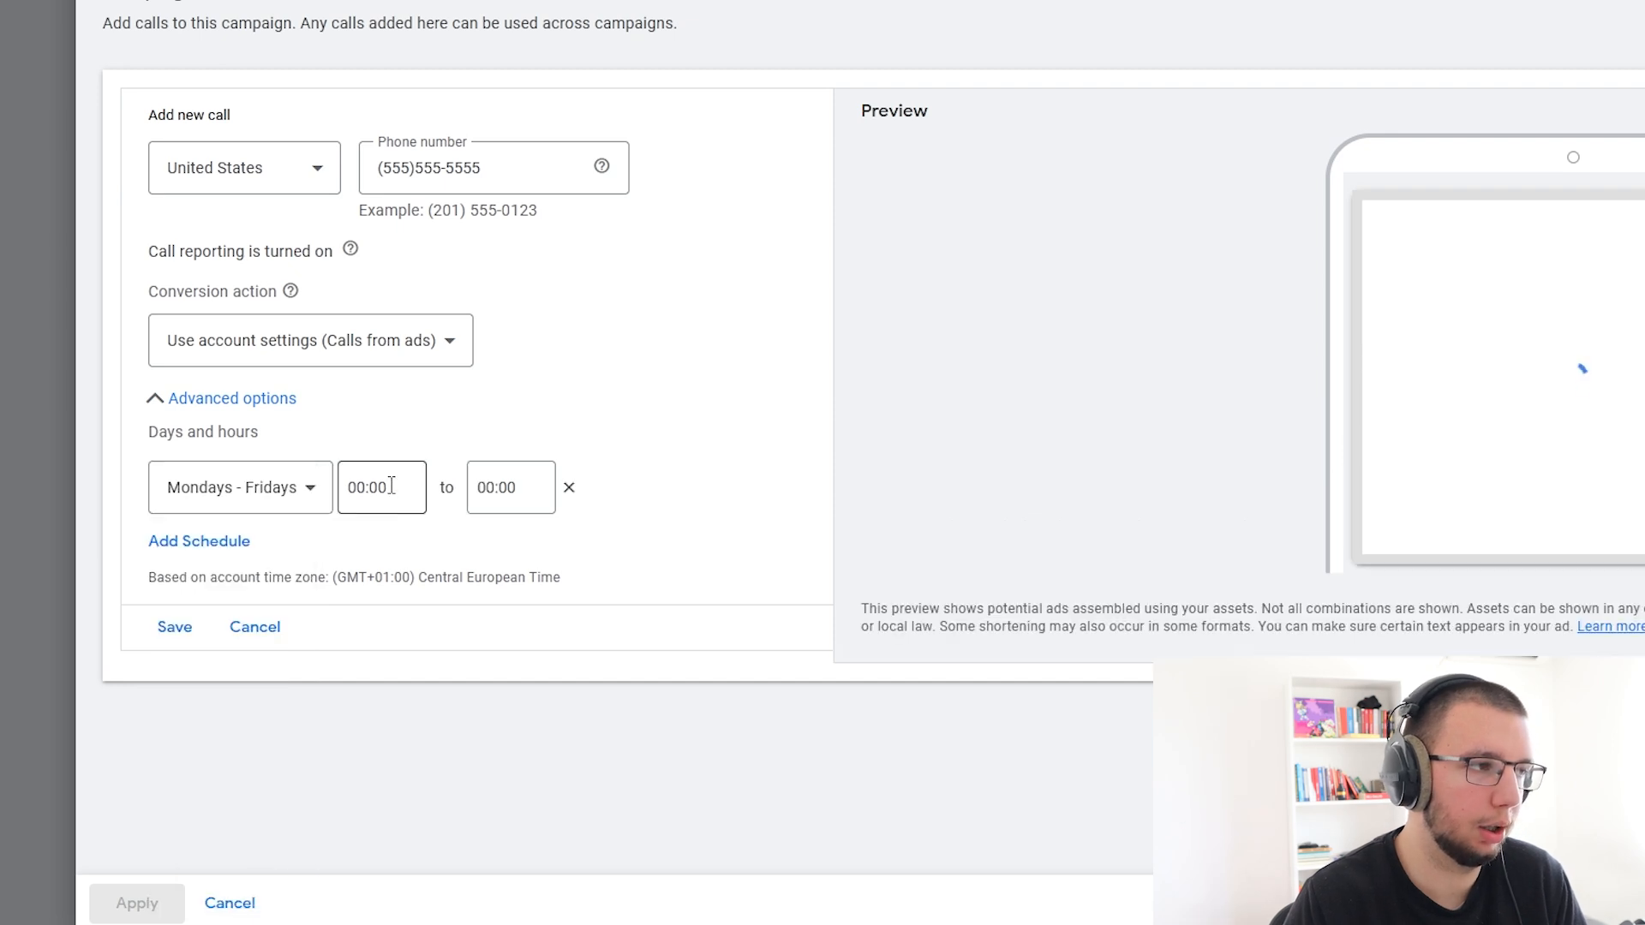
# - Set the call asset's hours to 09:00 to 17:00 for the Mondays - Fridays schedule
pyautogui.click(377, 487)
pyautogui.moveTo(399, 52); pyautogui.dragTo(426, 172)
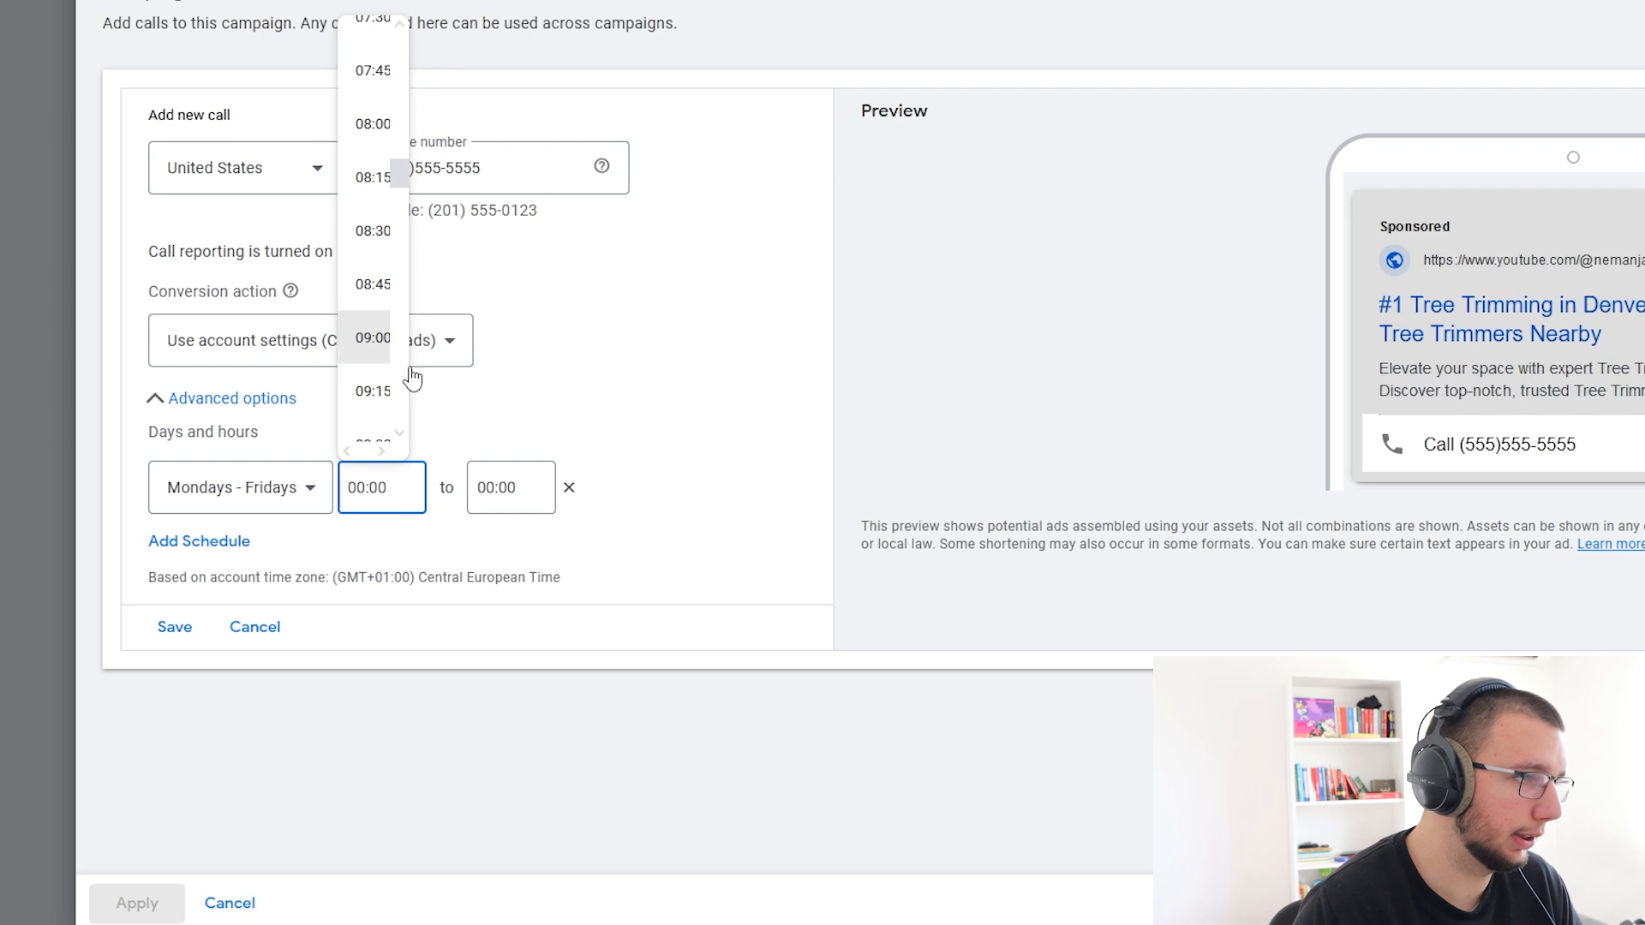
pyautogui.click(377, 343)
pyautogui.click(538, 484)
pyautogui.moveTo(532, 77); pyautogui.dragTo(543, 303)
pyautogui.click(502, 351)
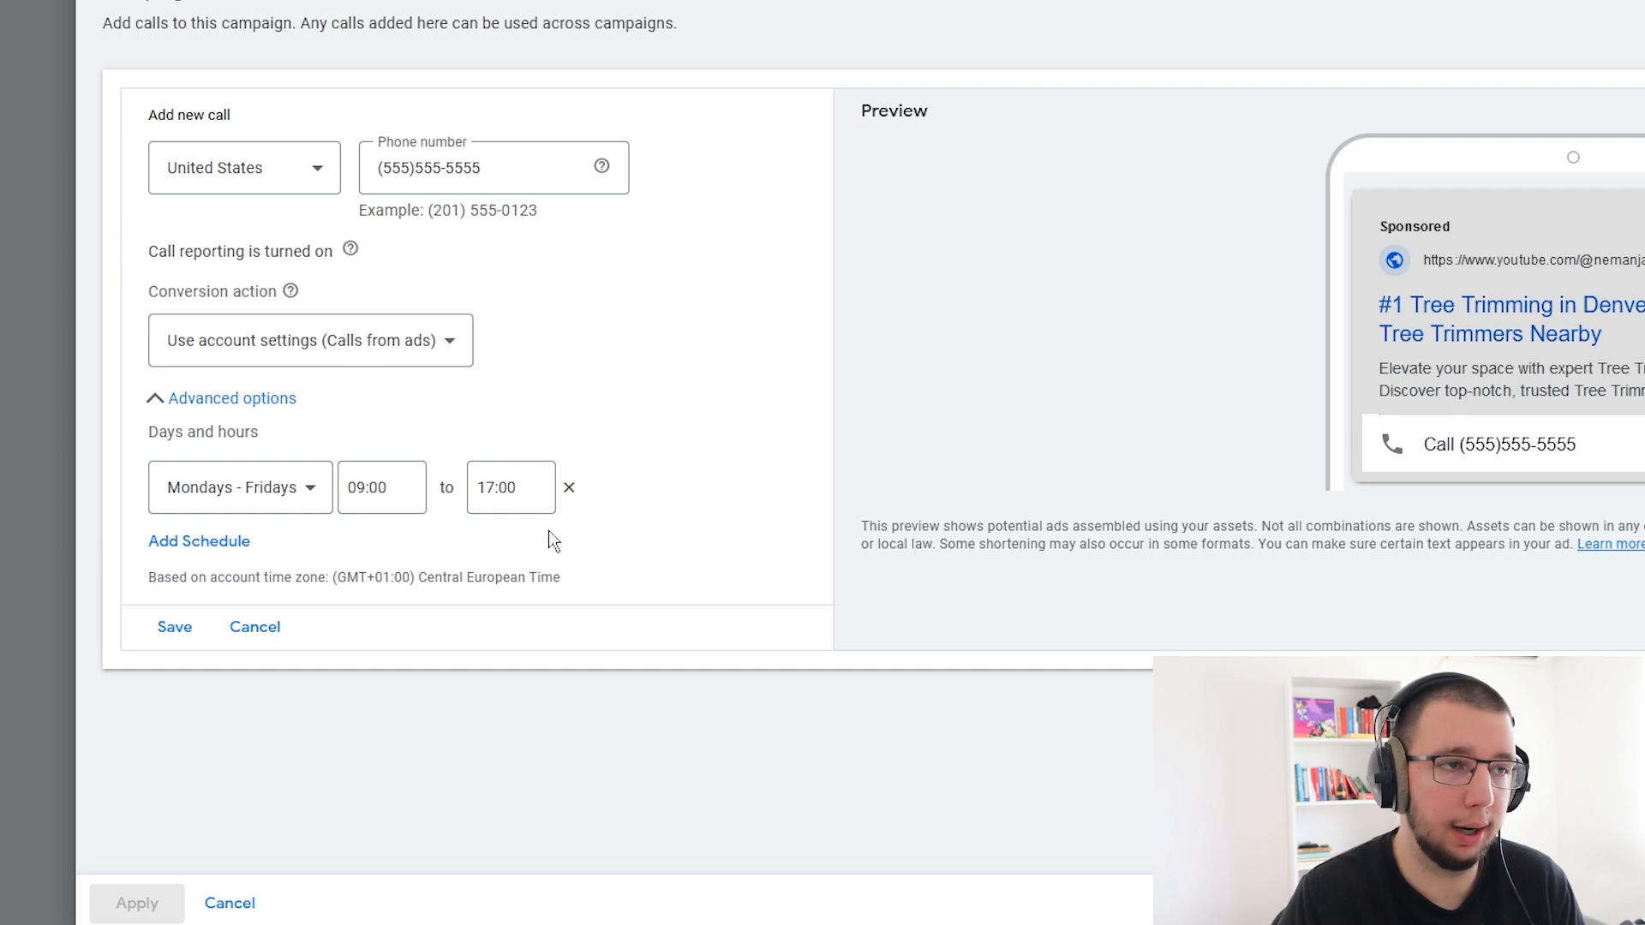
pyautogui.click(397, 488)
pyautogui.click(415, 544)
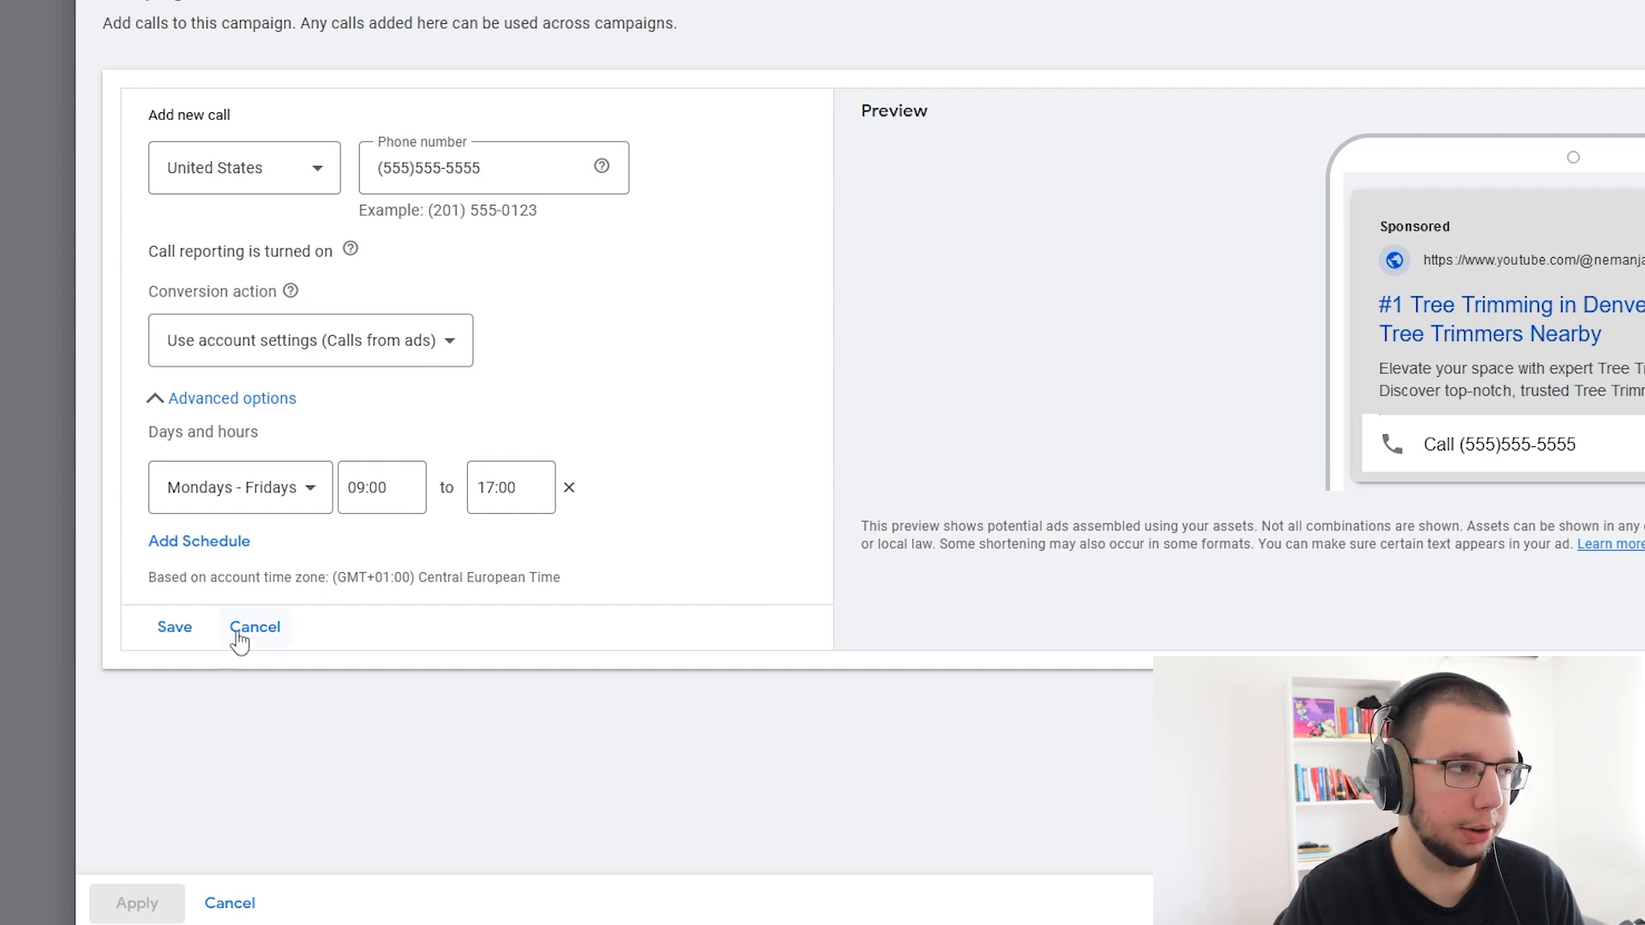
# - Try to save the call asset, and leave the call form without adding it to the ad
pyautogui.click(172, 630)
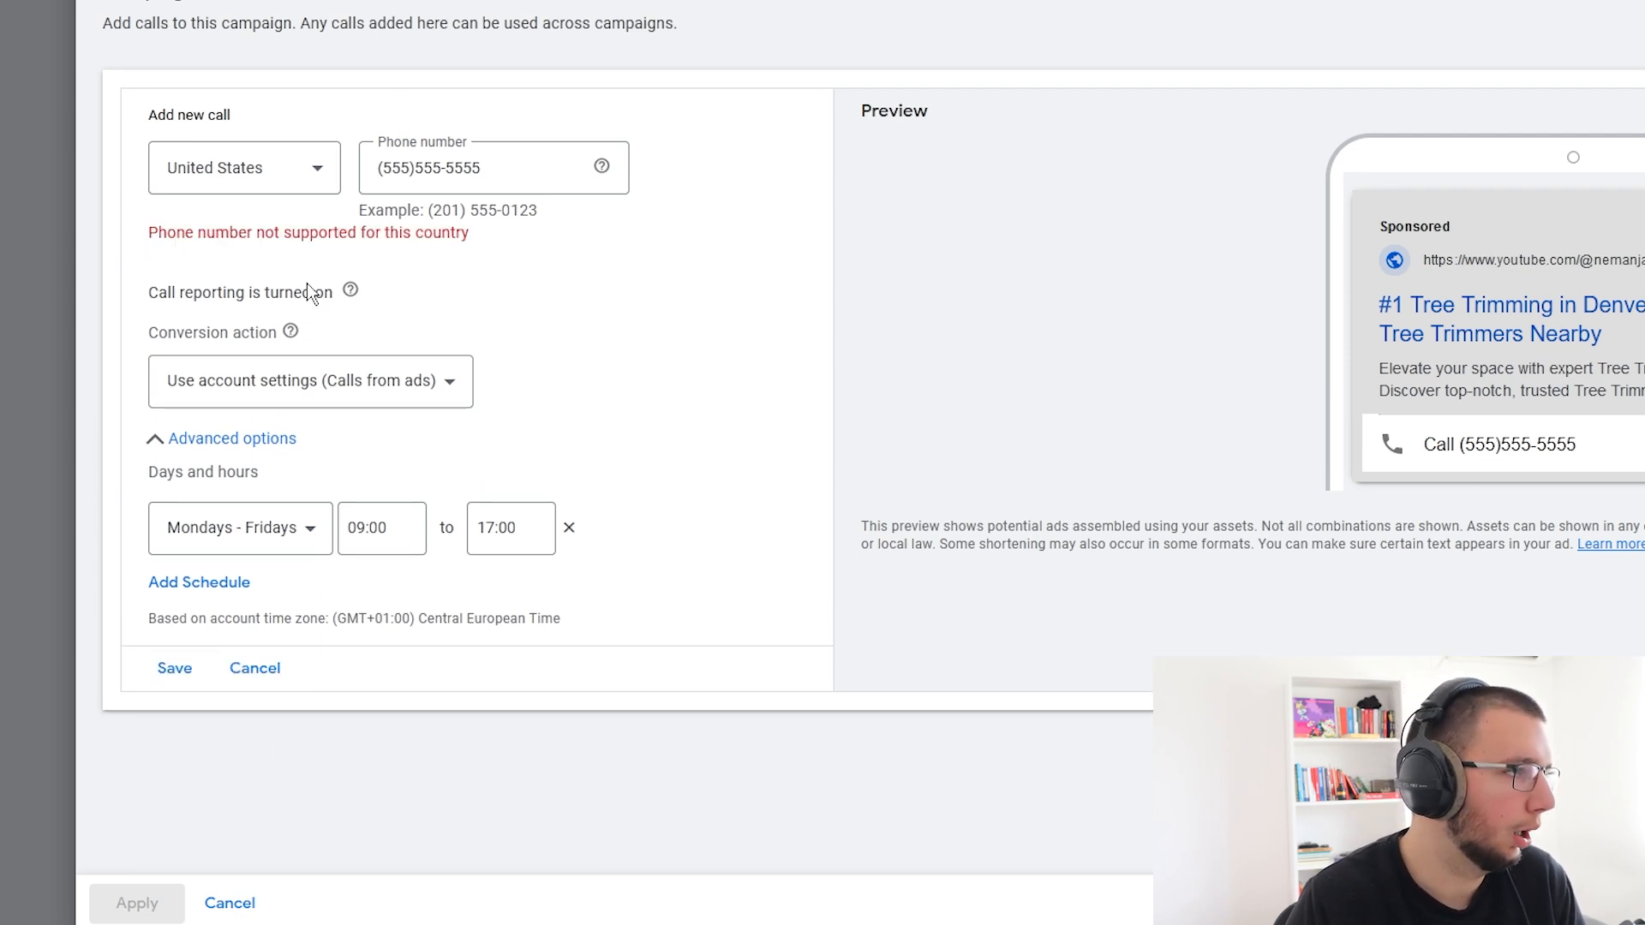
pyautogui.moveTo(155, 241)
pyautogui.mouseDown()
pyautogui.moveTo(470, 249)
pyautogui.moveTo(158, 230)
pyautogui.mouseUp()
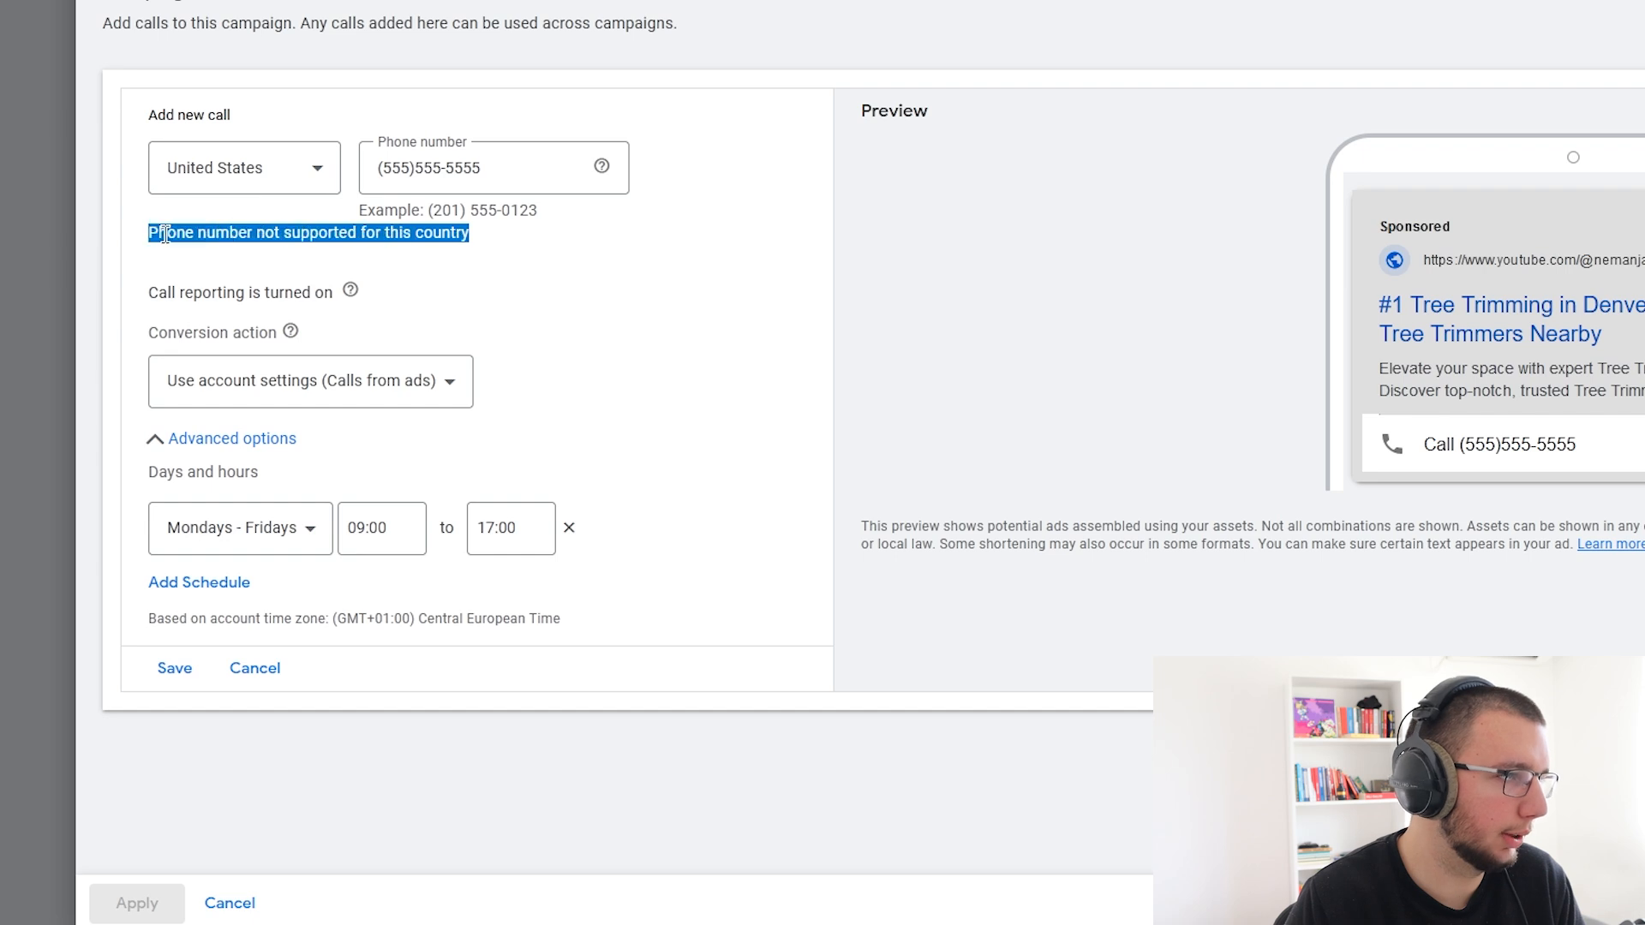
pyautogui.click(157, 230)
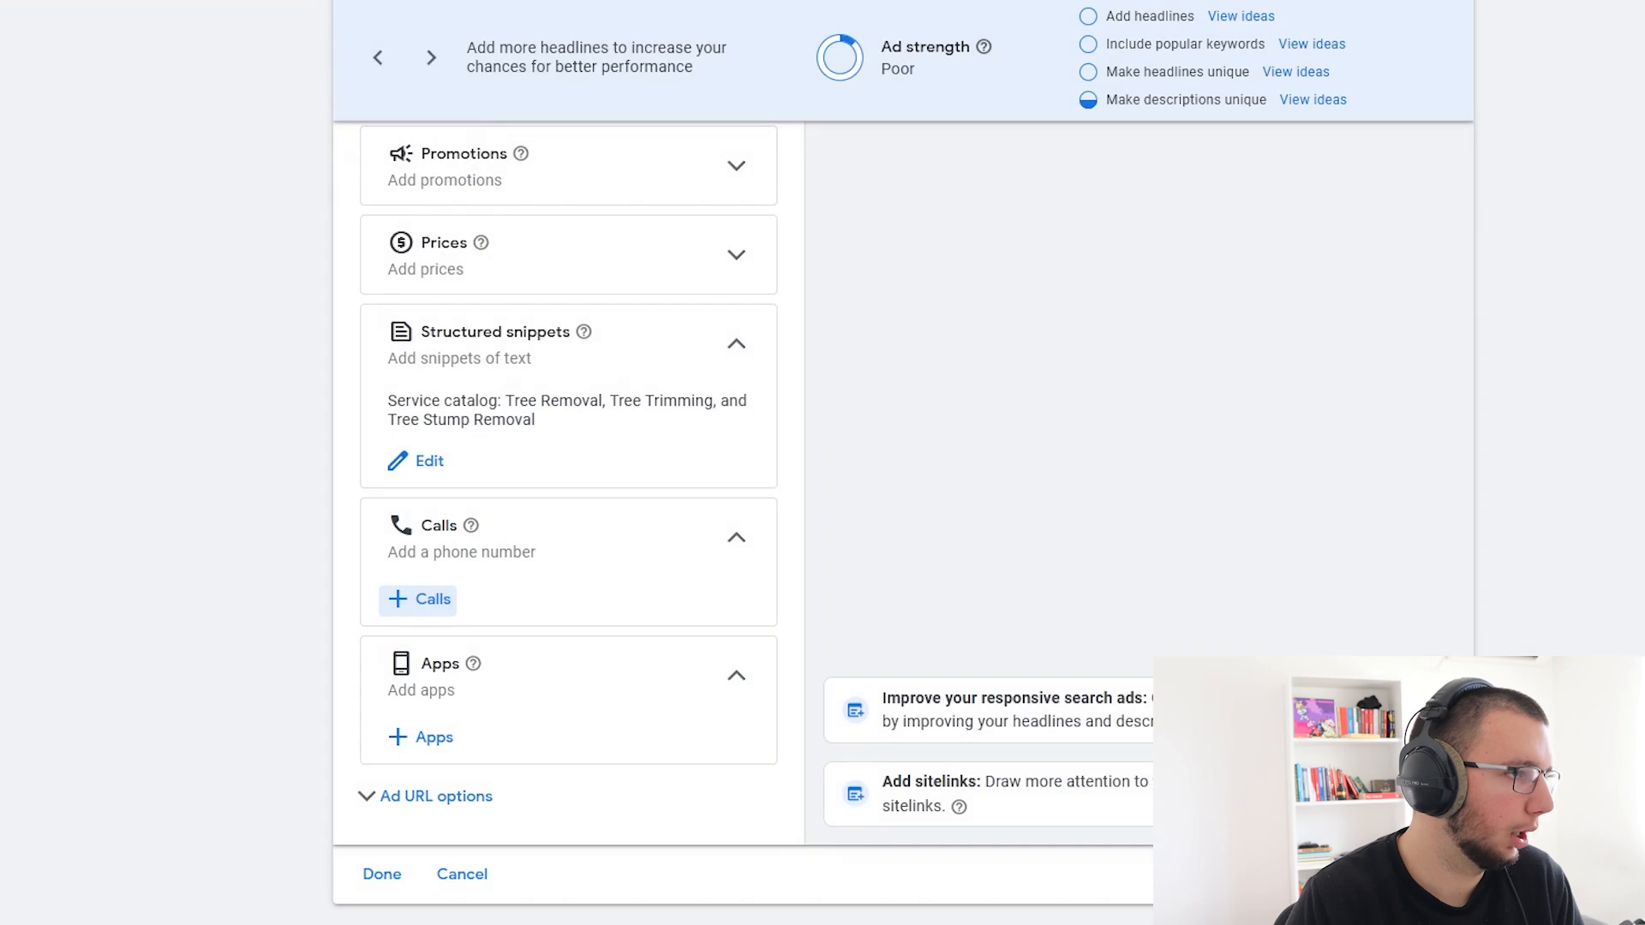
# - Expand the Ad URL options and examine the tracking template field and its example URL
pyautogui.scroll(-1, 177, 470)
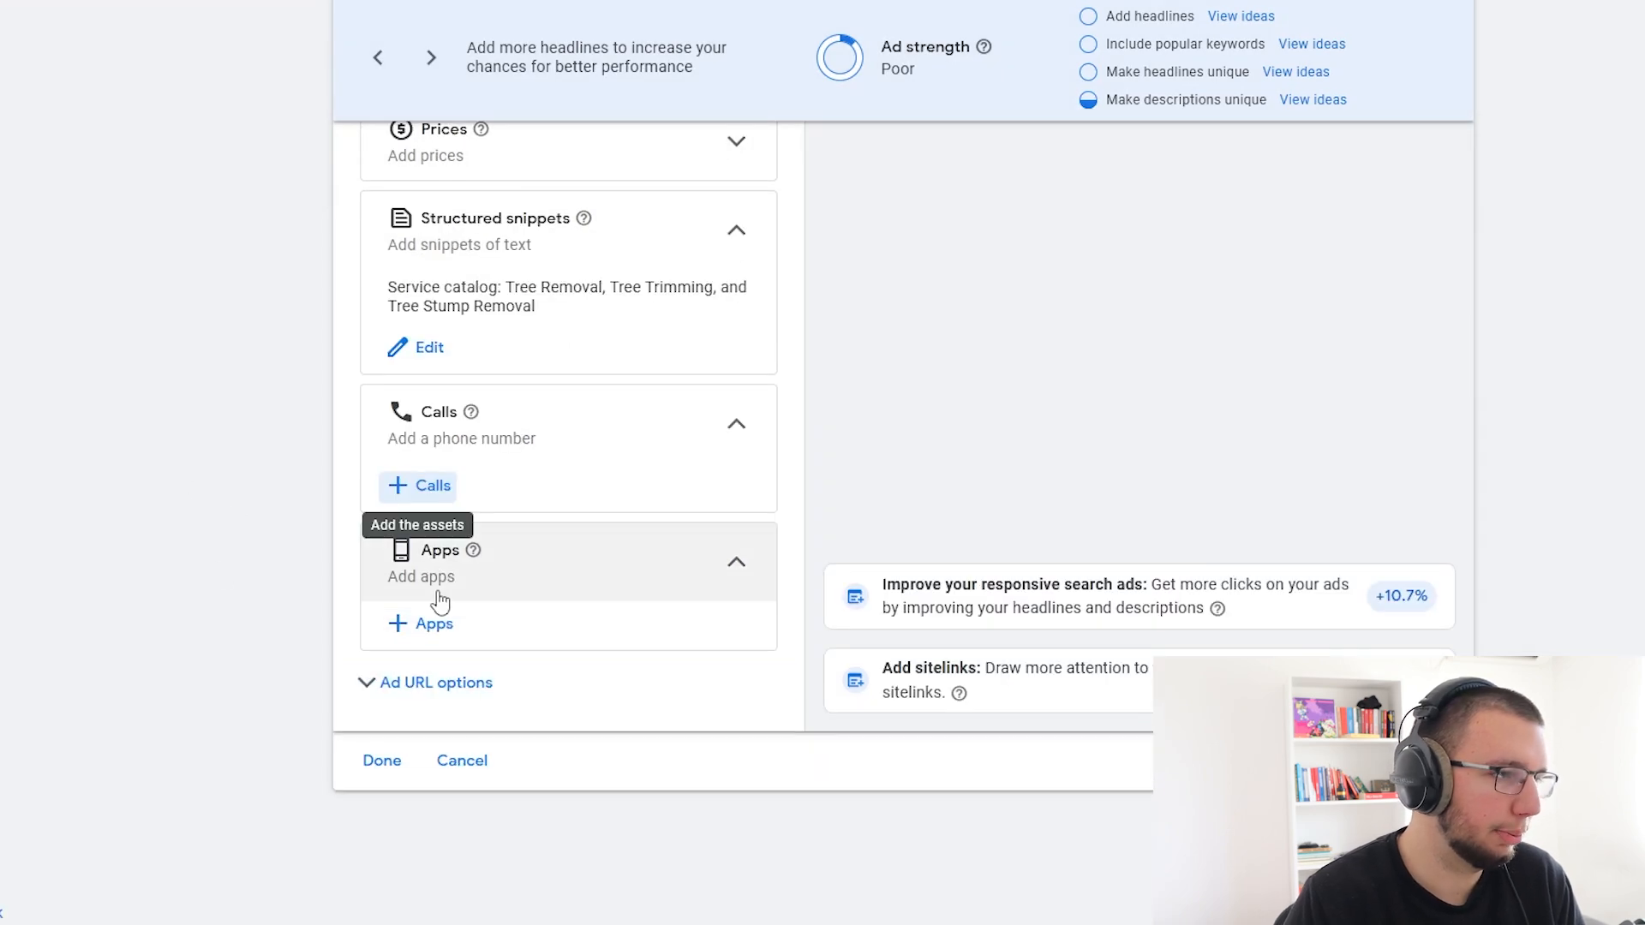
pyautogui.click(471, 689)
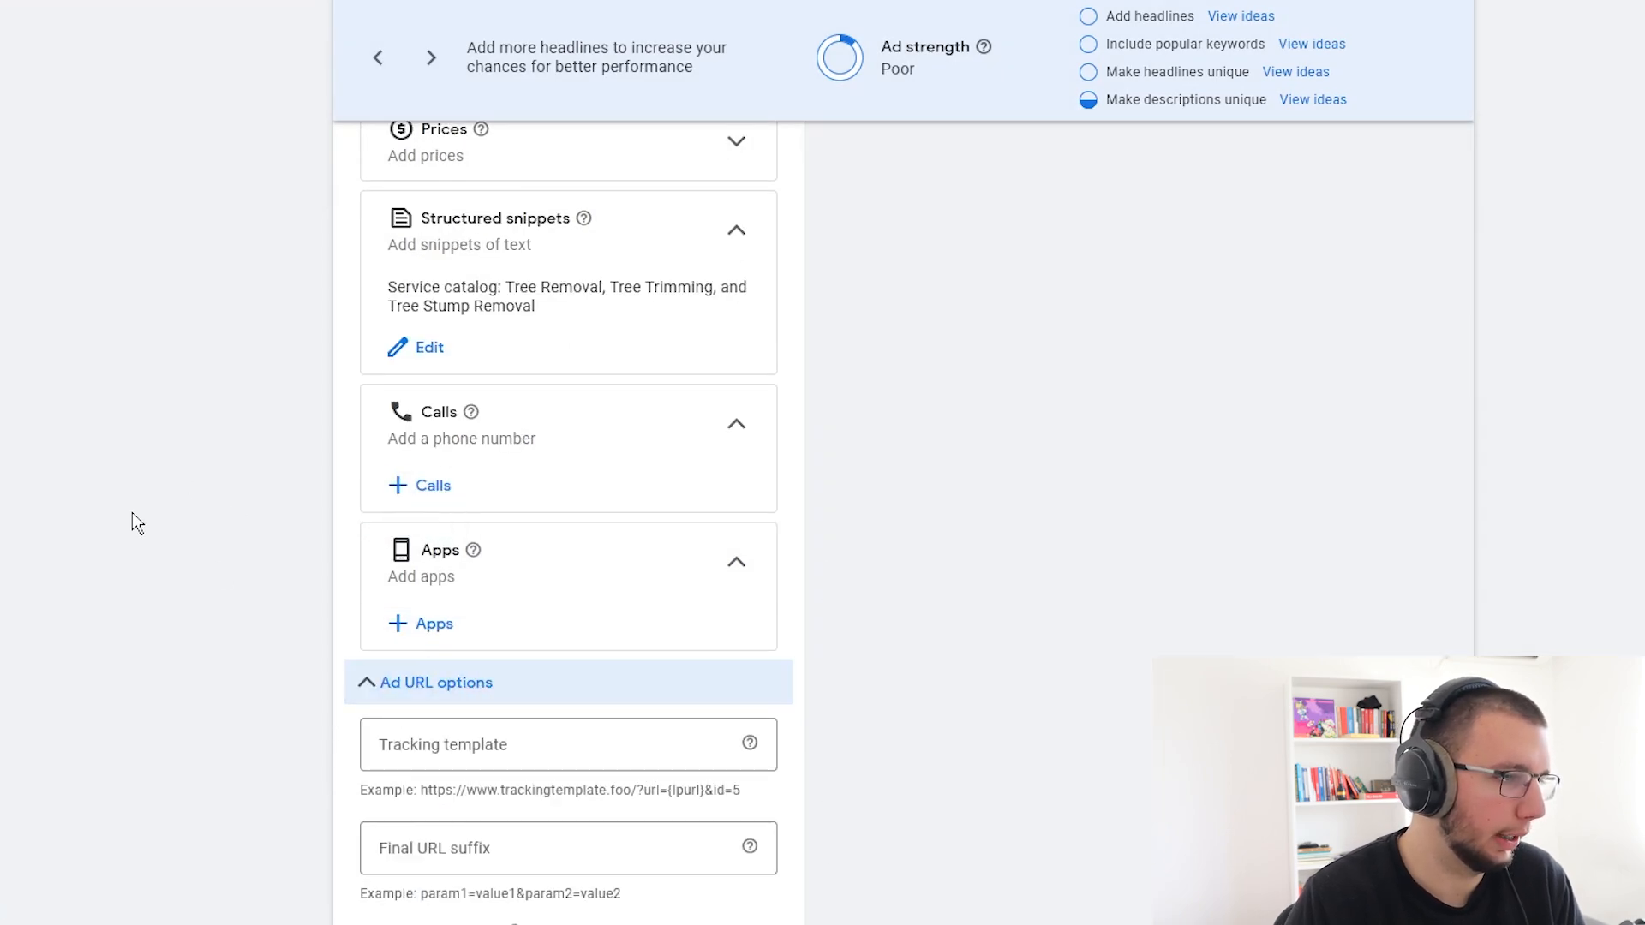
pyautogui.scroll(-4, 415, 429)
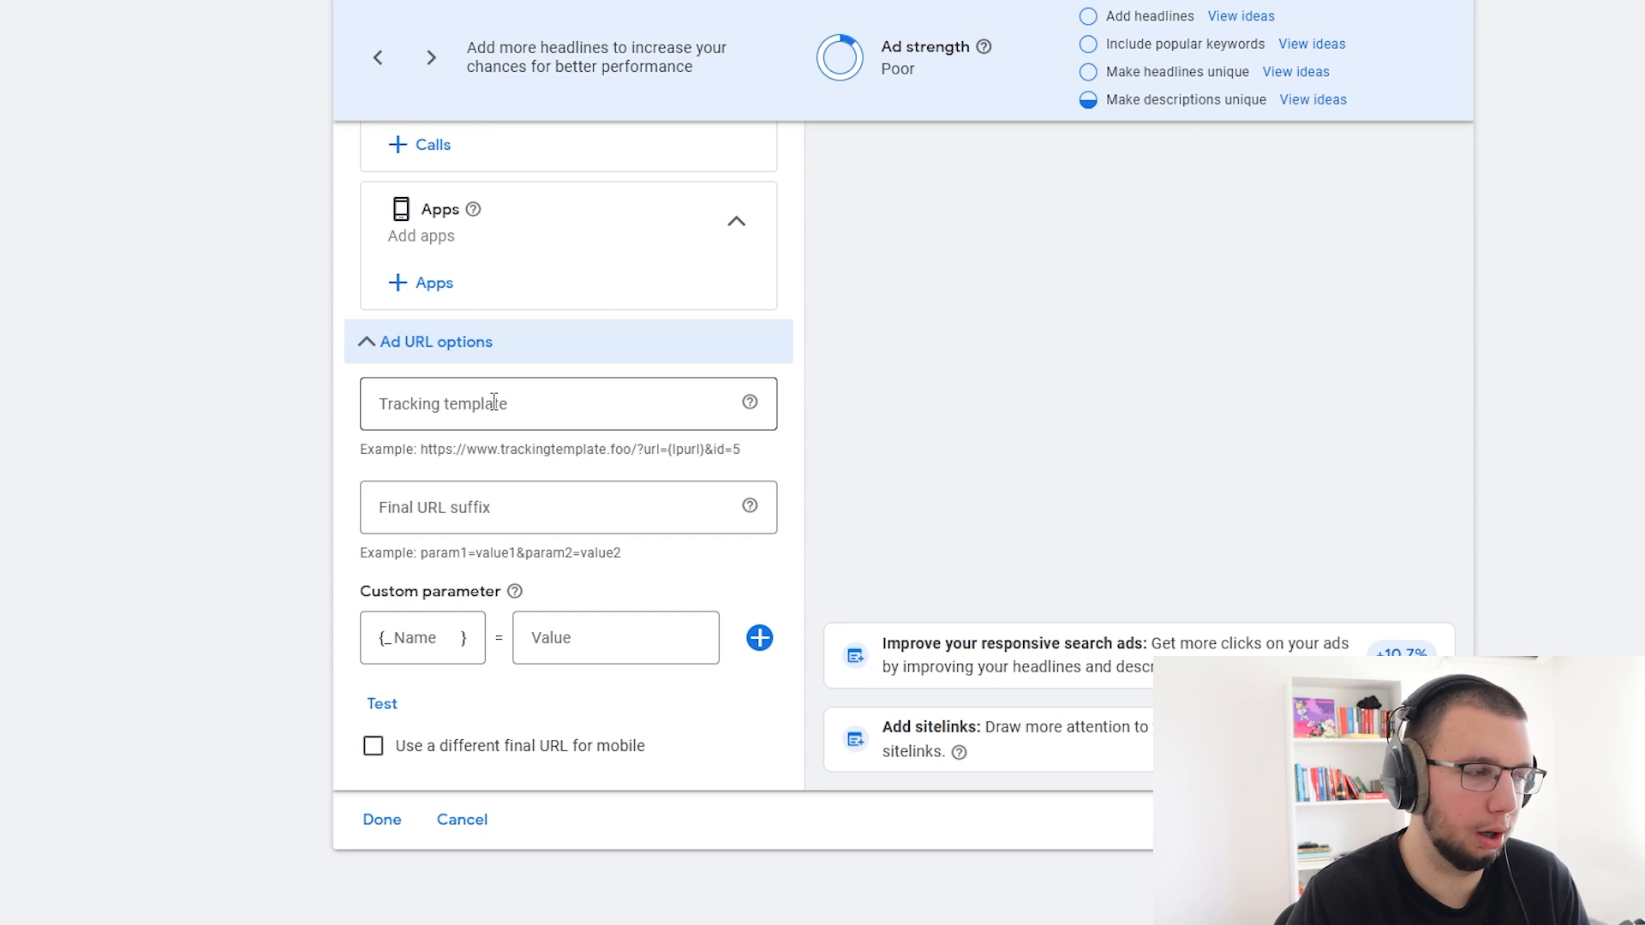
pyautogui.moveTo(732, 449); pyautogui.dragTo(646, 451)
pyautogui.click(737, 454)
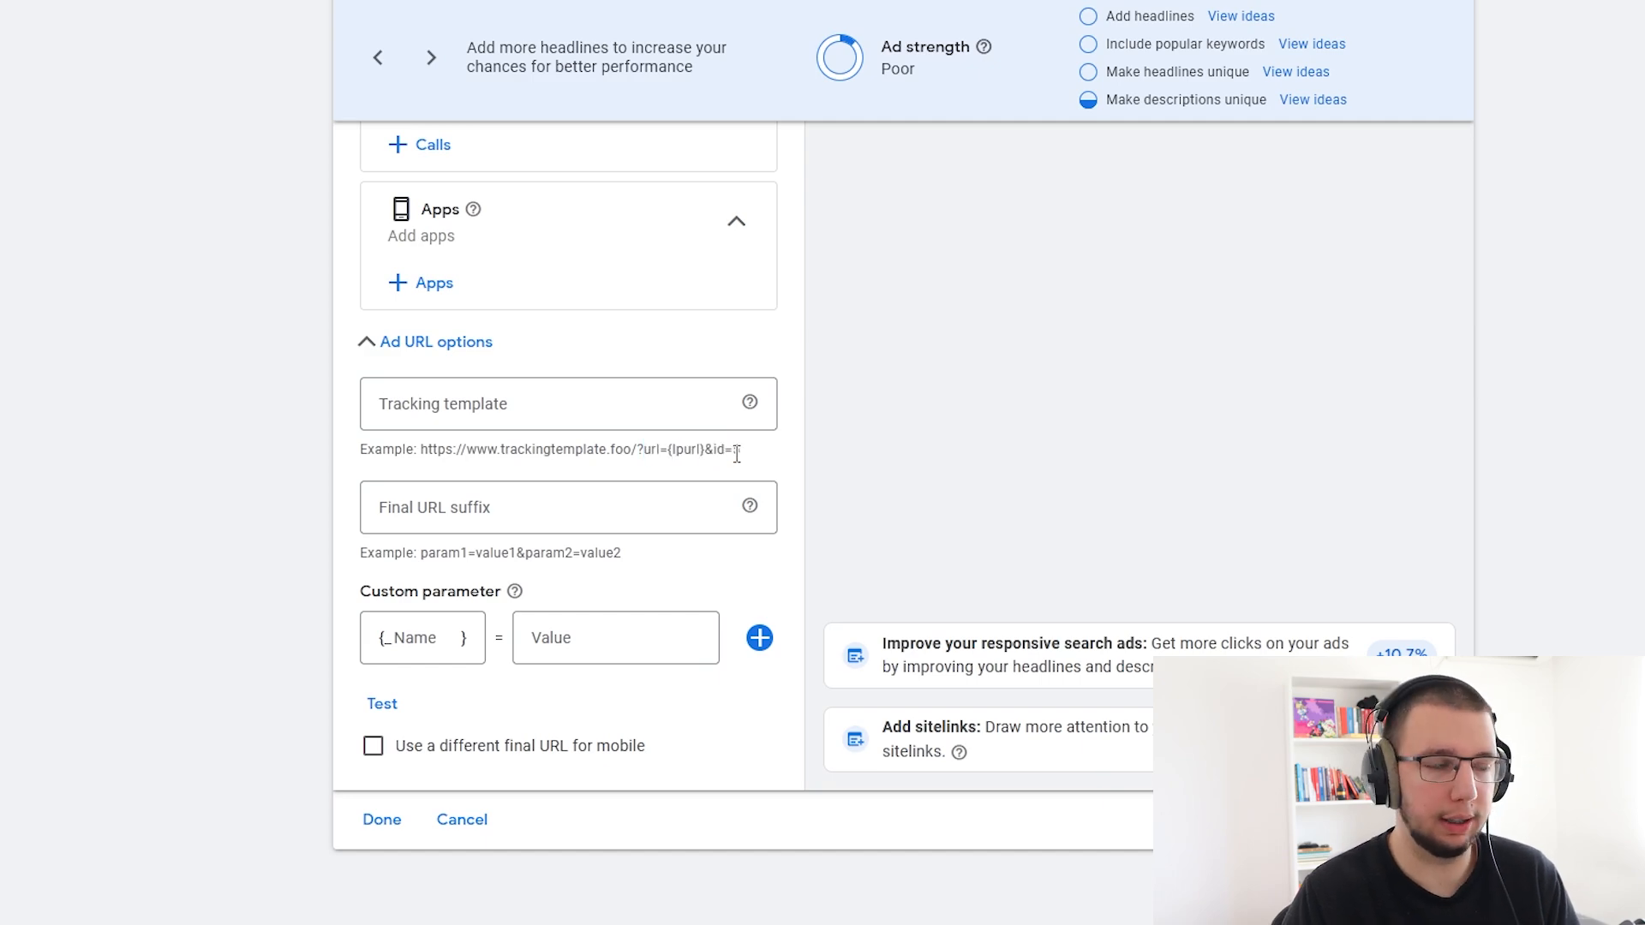
# - Collapse the Ad URL options and the additional asset types, and finish the ad
pyautogui.click(441, 343)
pyautogui.scroll(6, 479, 411)
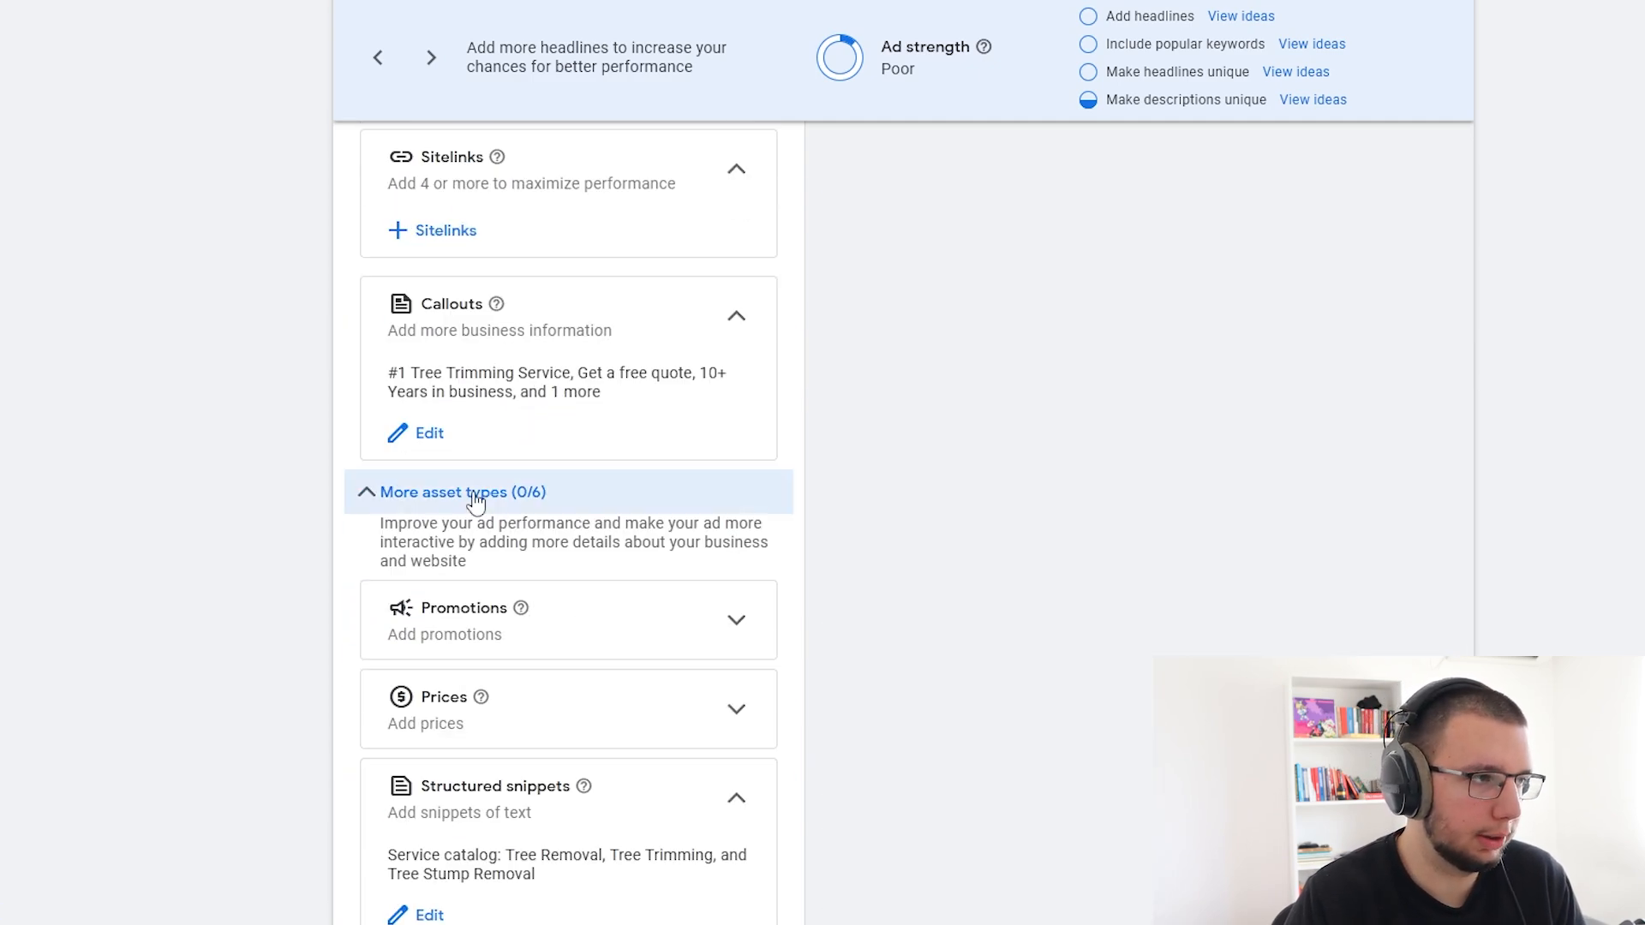
pyautogui.click(477, 497)
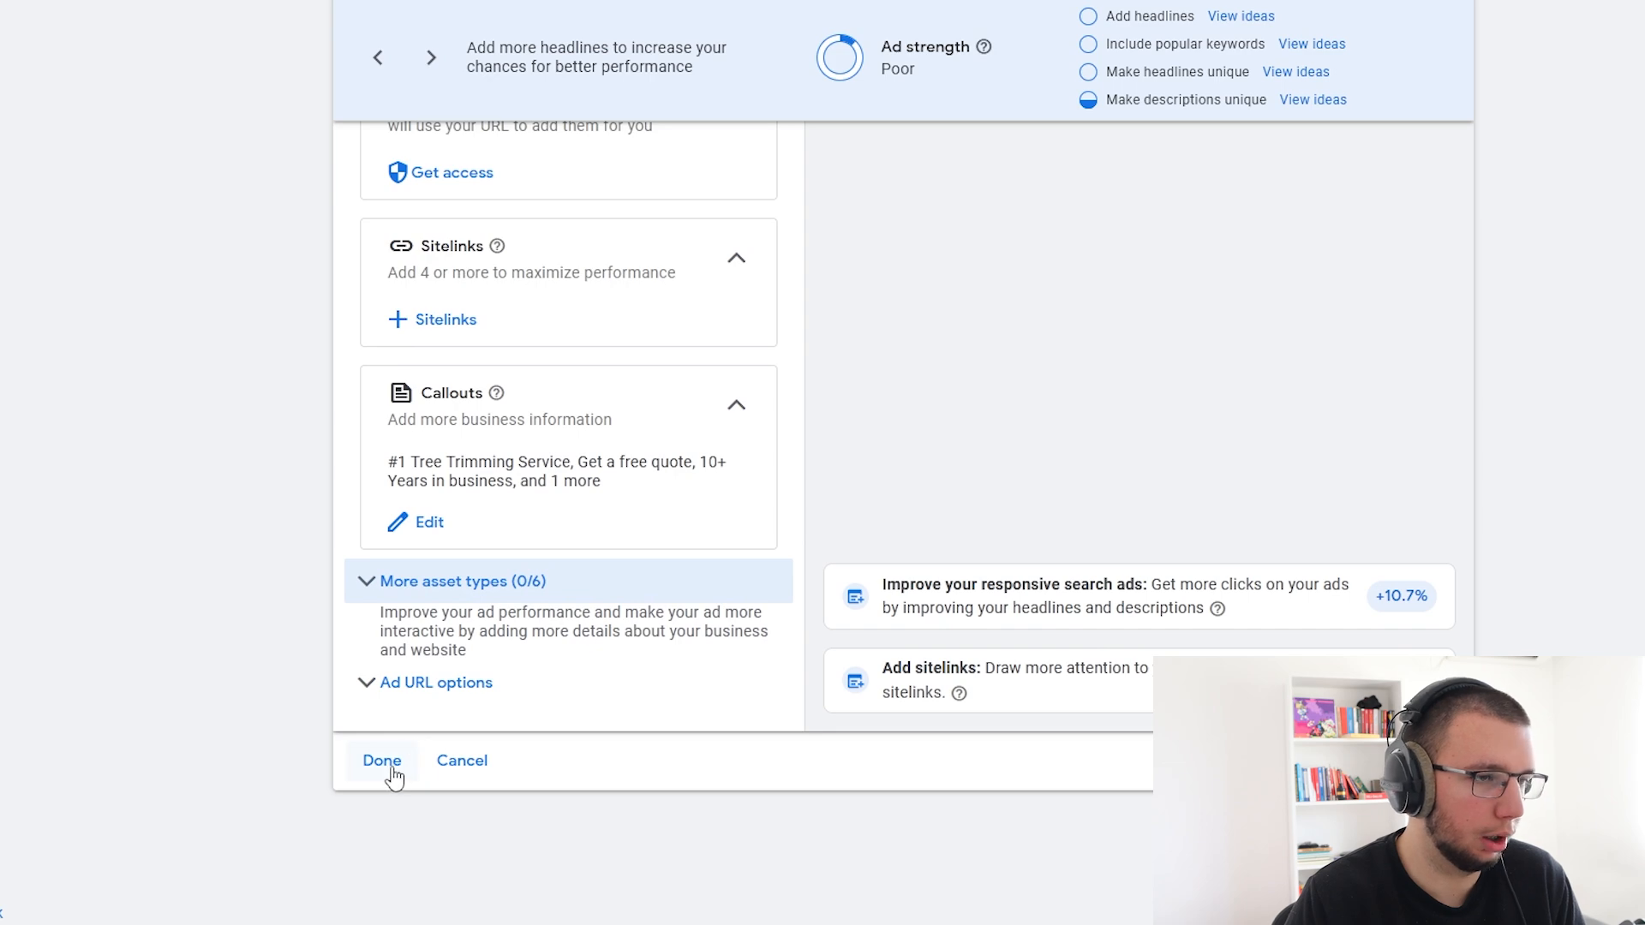
pyautogui.click(382, 761)
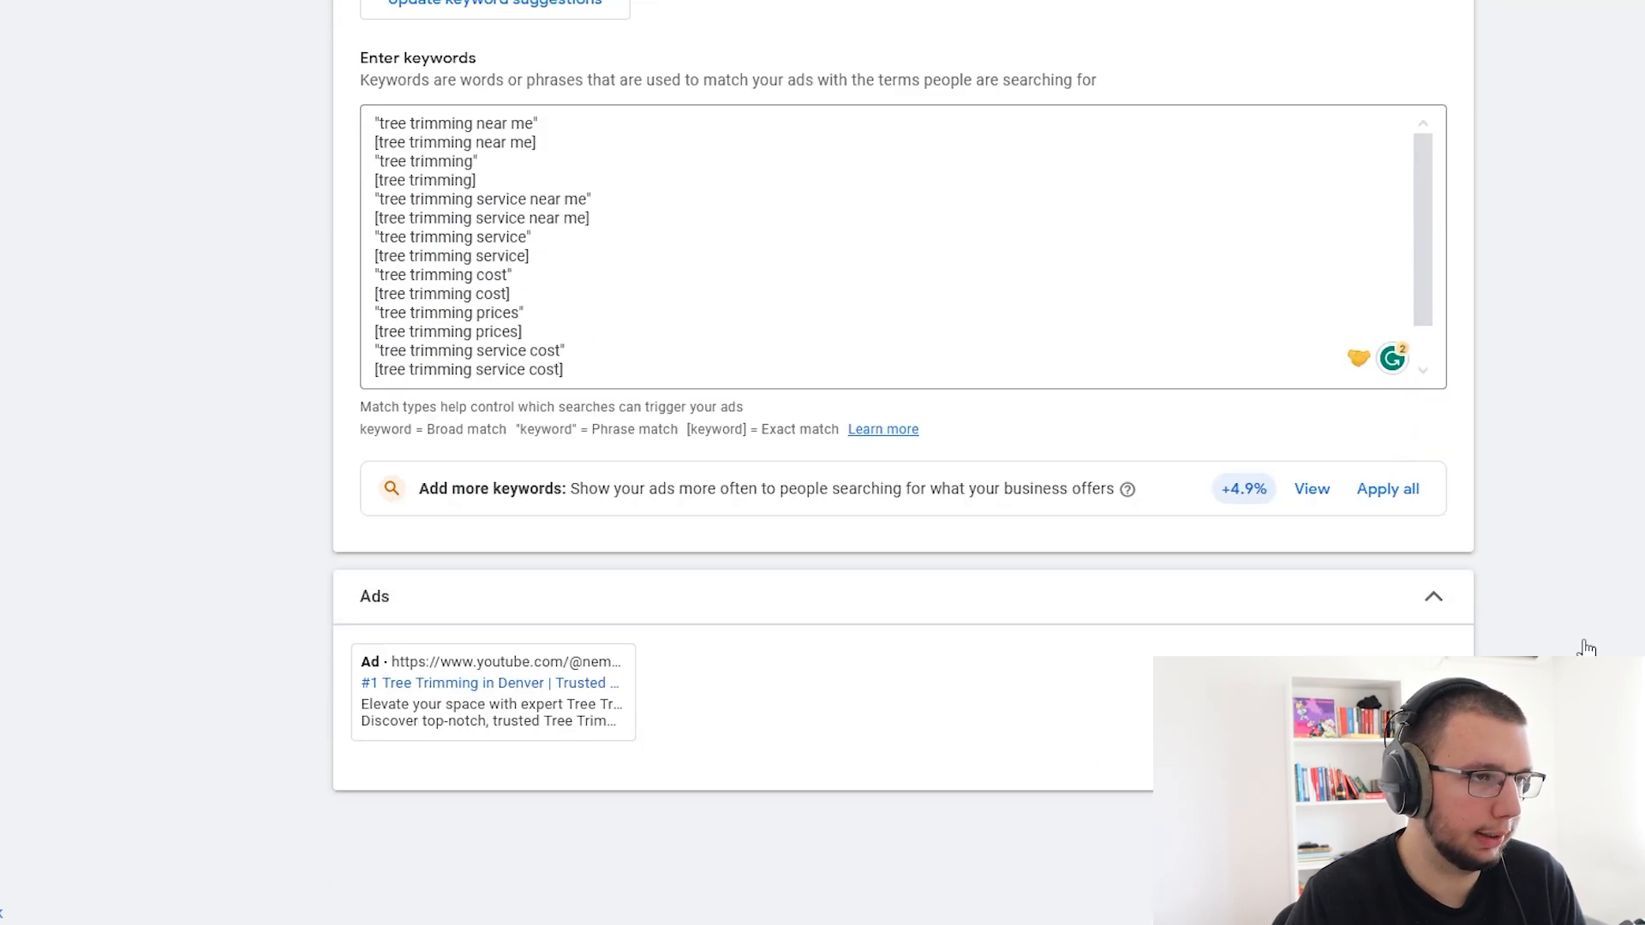
# - Continue to the campaign's Budget page, and work out a daily amount on Google with "2000 divided by 4 divided by 5"
pyautogui.scroll(-10, 1105, 67)
pyautogui.moveTo(346, 23); pyautogui.dragTo(720, 82)
pyautogui.moveTo(818, 76); pyautogui.dragTo(774, 66)
pyautogui.click(335, 81)
pyautogui.click(773, 66)
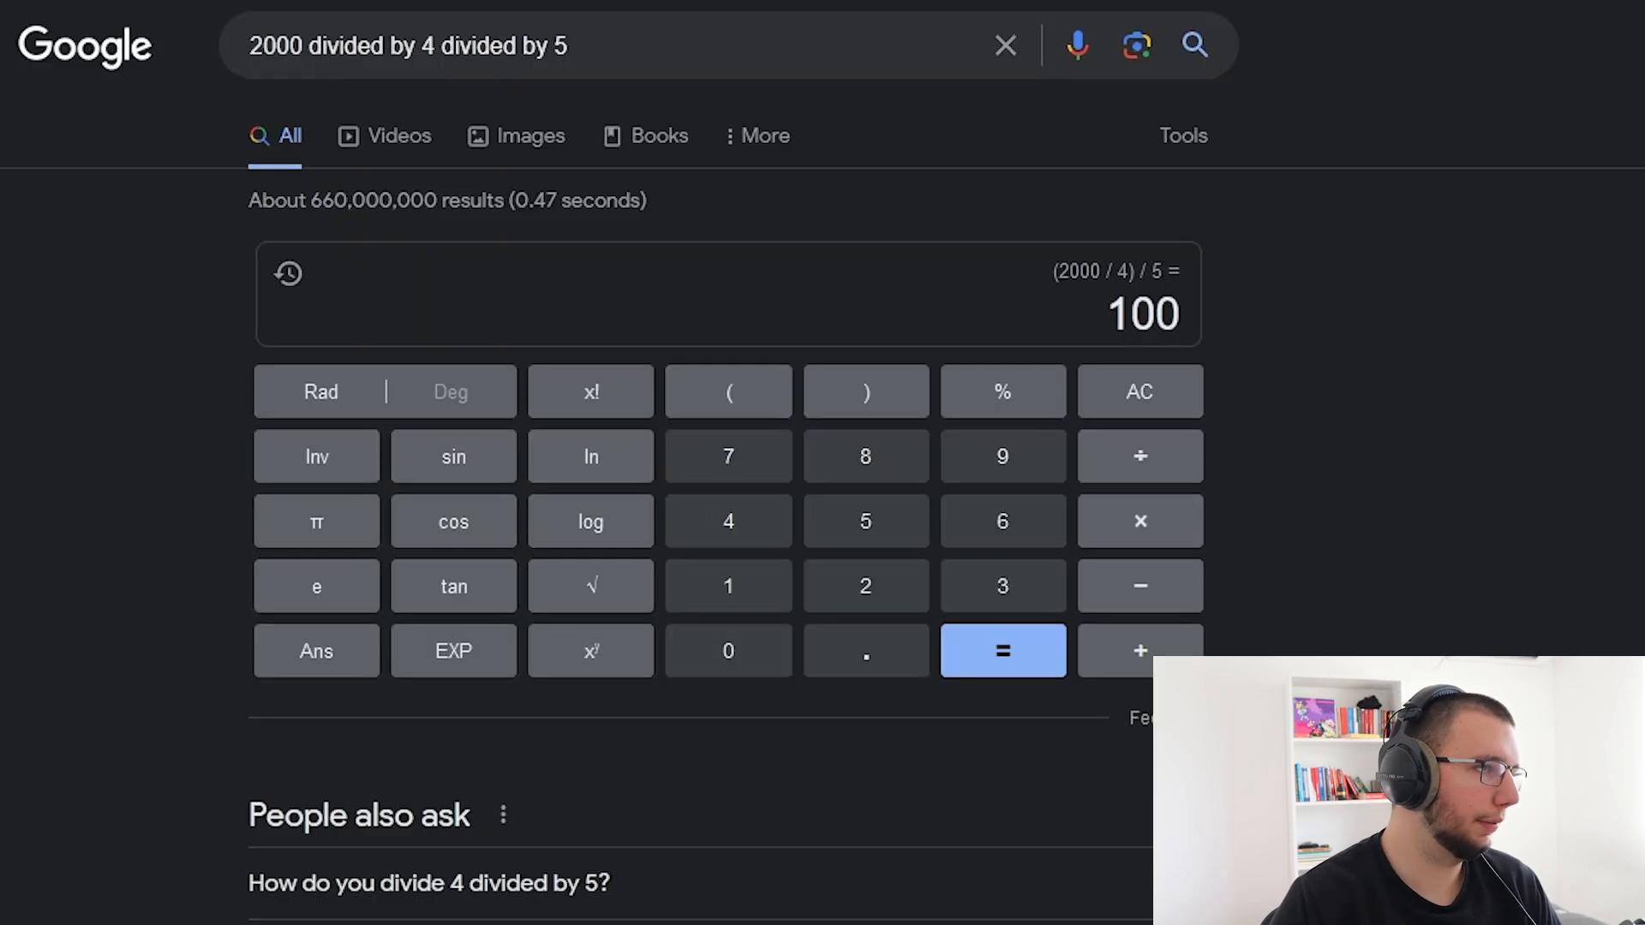
pyautogui.doubleClick(1161, 308)
pyautogui.click(1371, 446)
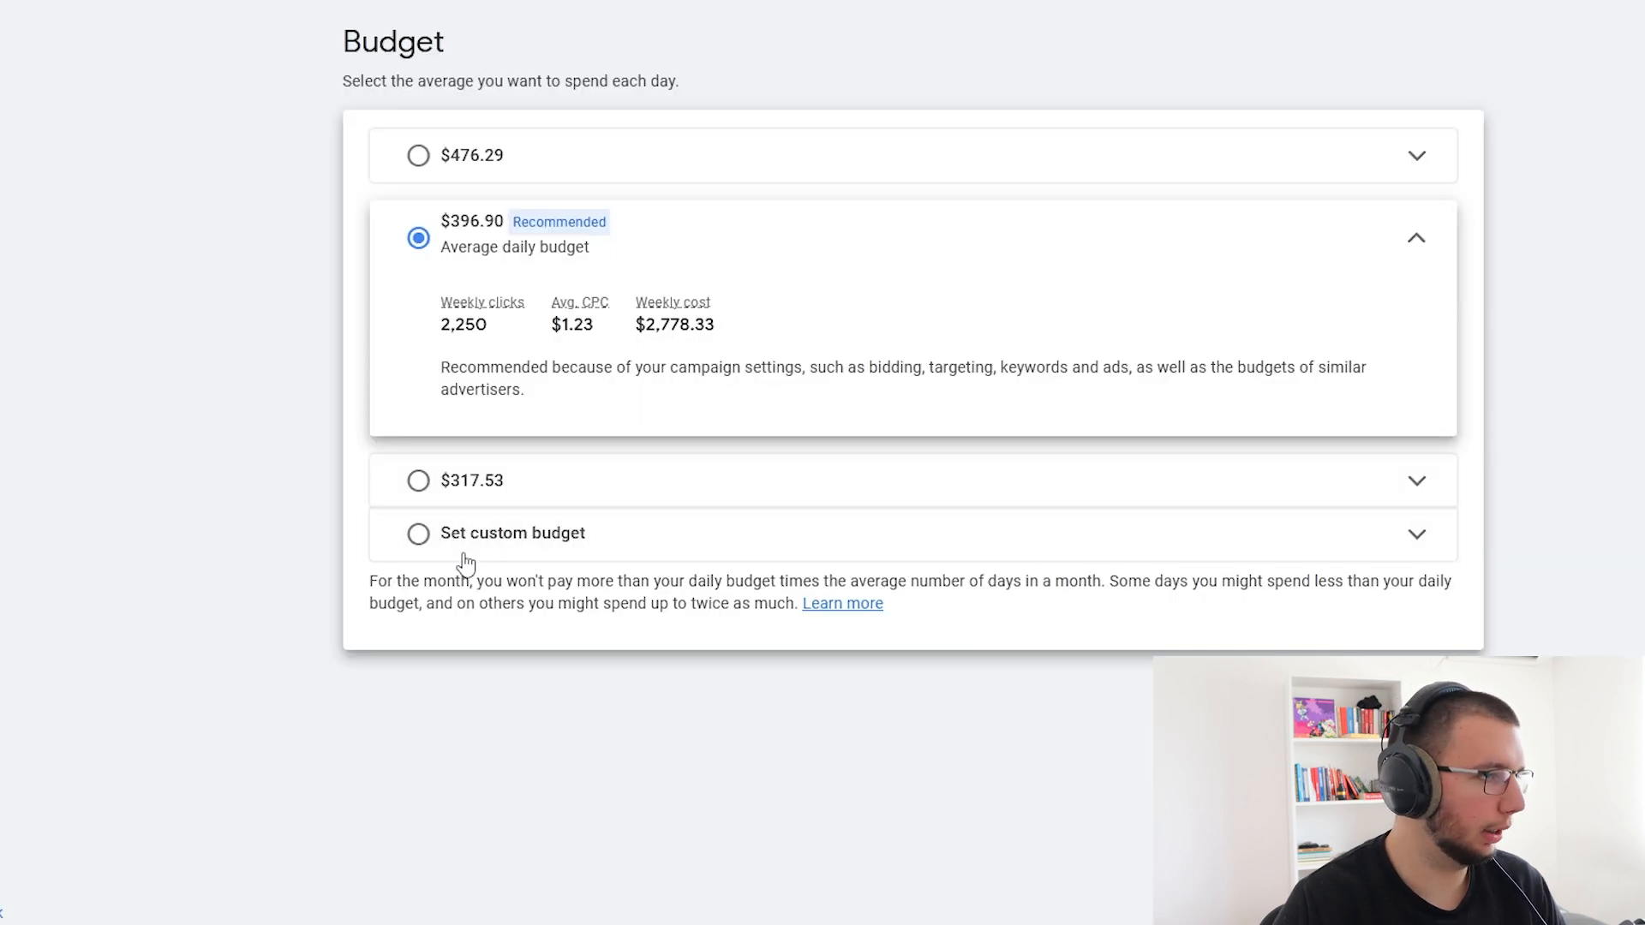
# - Choose a custom budget and set the campaign's average daily budget to $100.00
pyautogui.click(418, 534)
pyautogui.moveTo(543, 437); pyautogui.dragTo(377, 432)
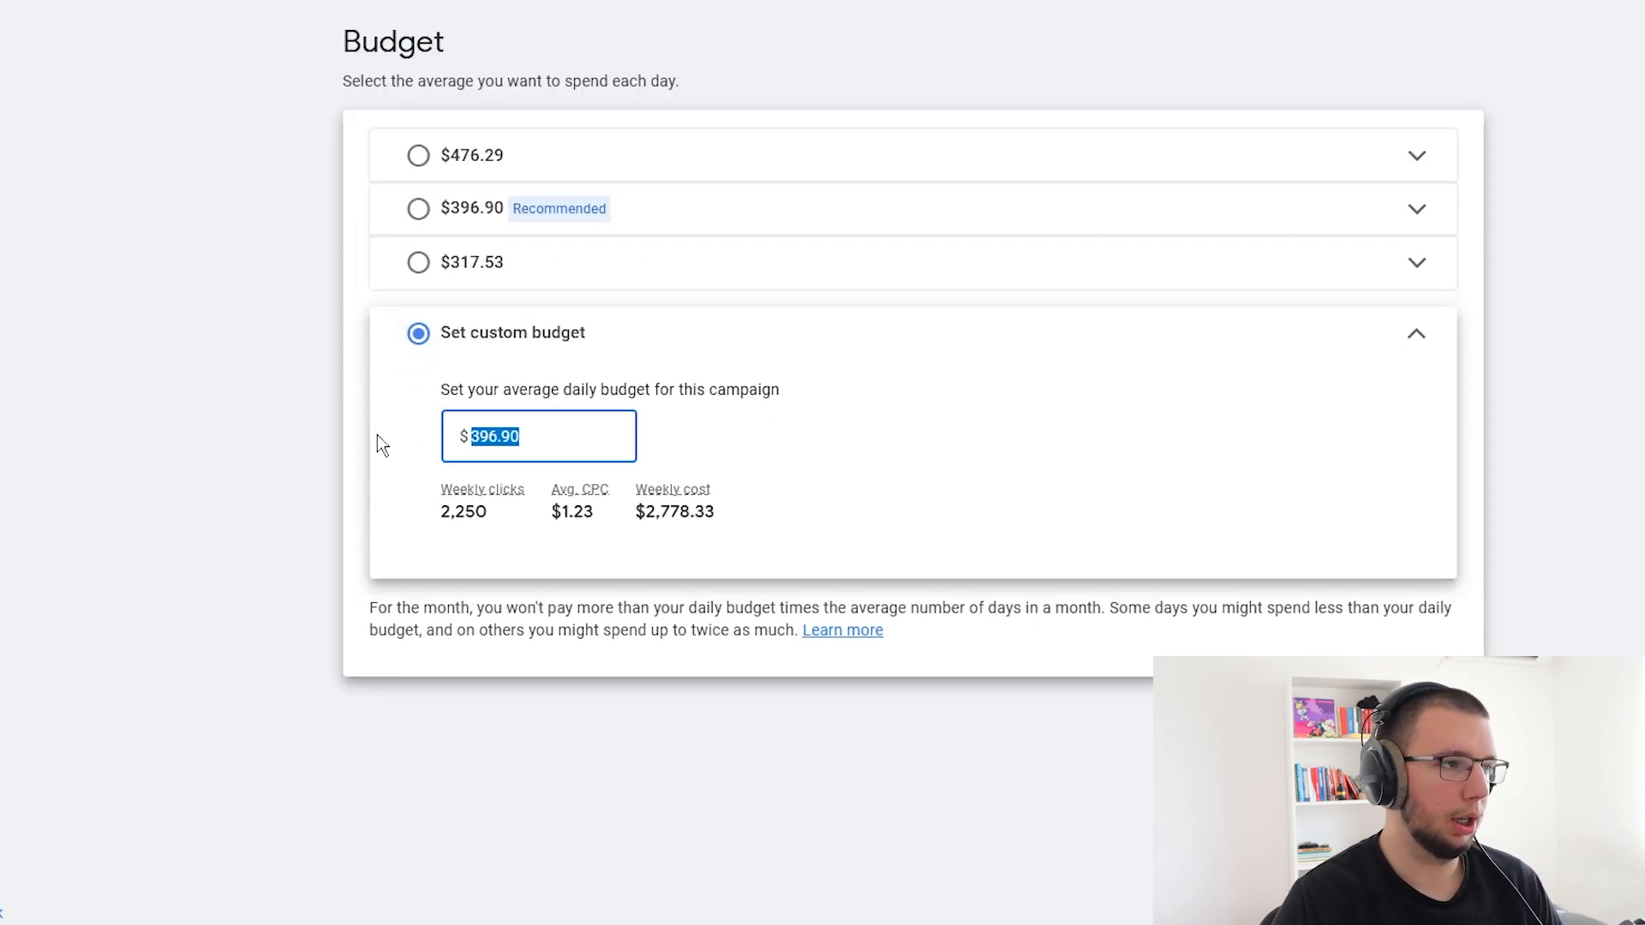
pyautogui.write('1000')
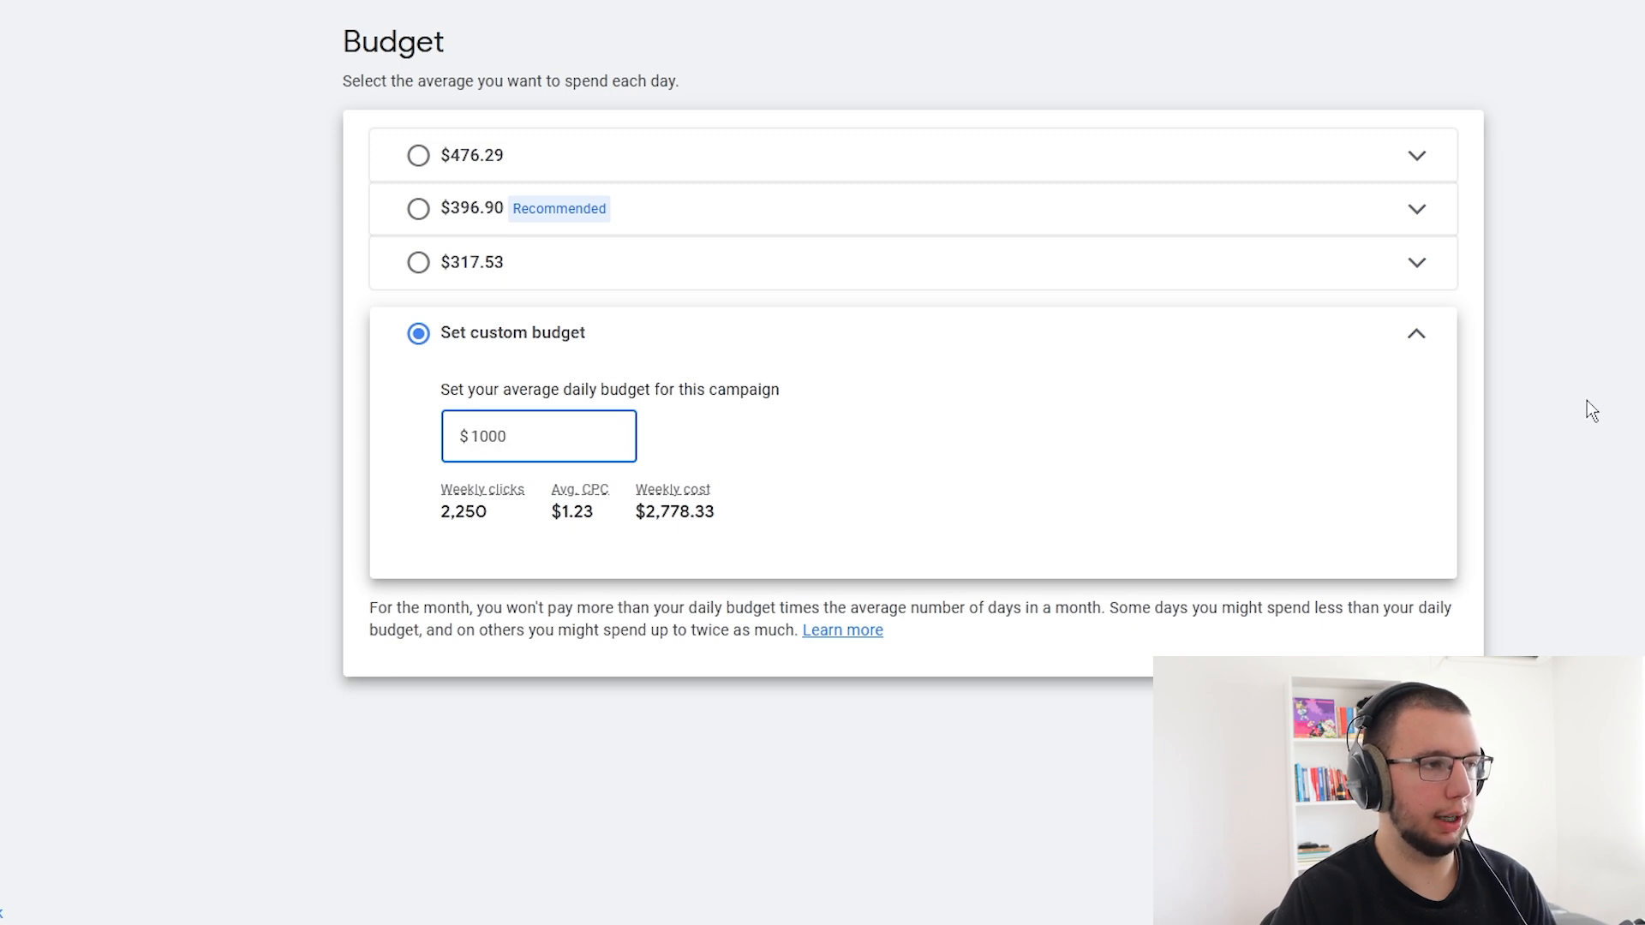
pyautogui.click(1587, 400)
# - Check the weekly clicks, average CPC and weekly cost estimates for the custom budget, and continue to the campaign review
pyautogui.moveTo(435, 485); pyautogui.dragTo(747, 519)
pyautogui.click(1526, 506)
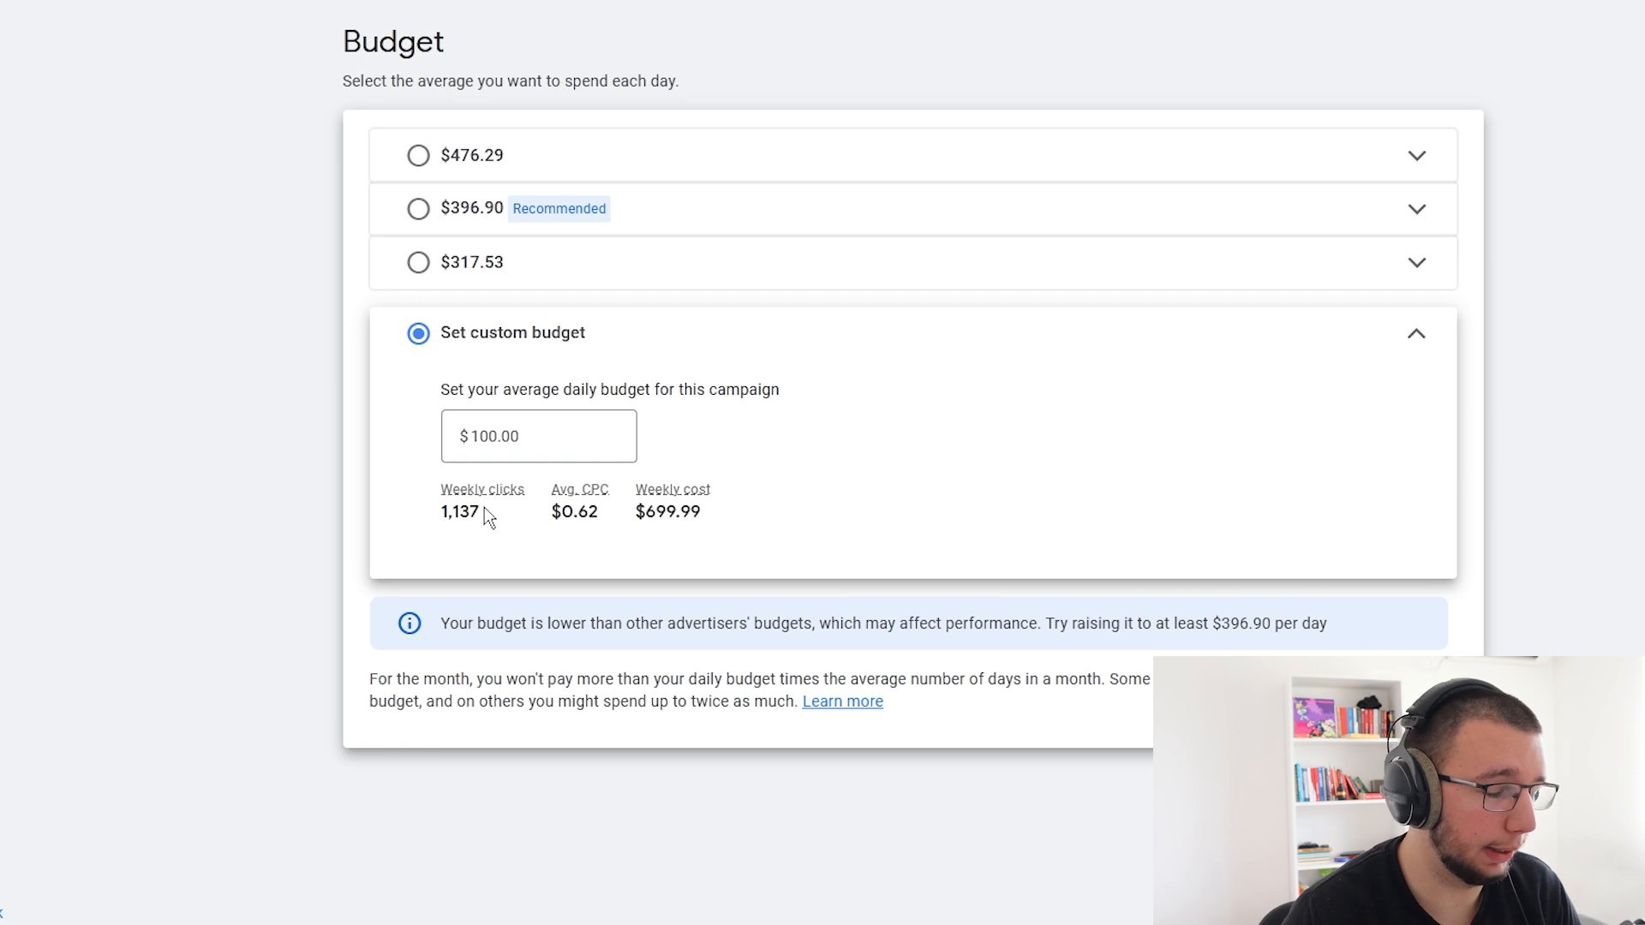
pyautogui.moveTo(422, 487); pyautogui.dragTo(742, 519)
pyautogui.click(1526, 514)
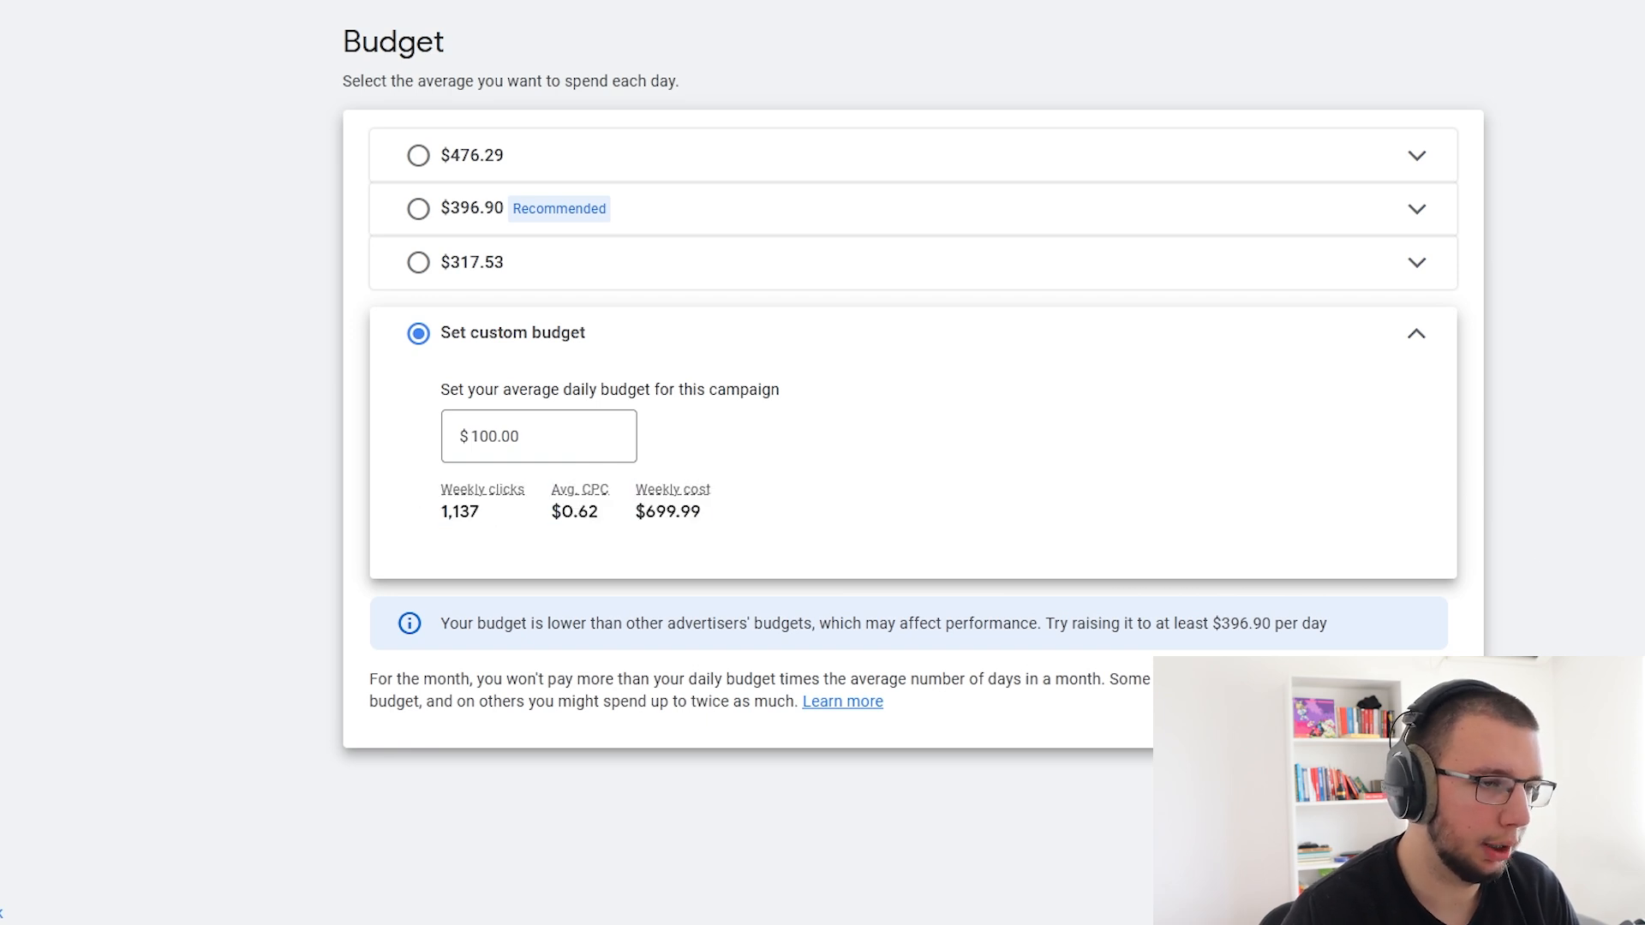
pyautogui.click(1448, 793)
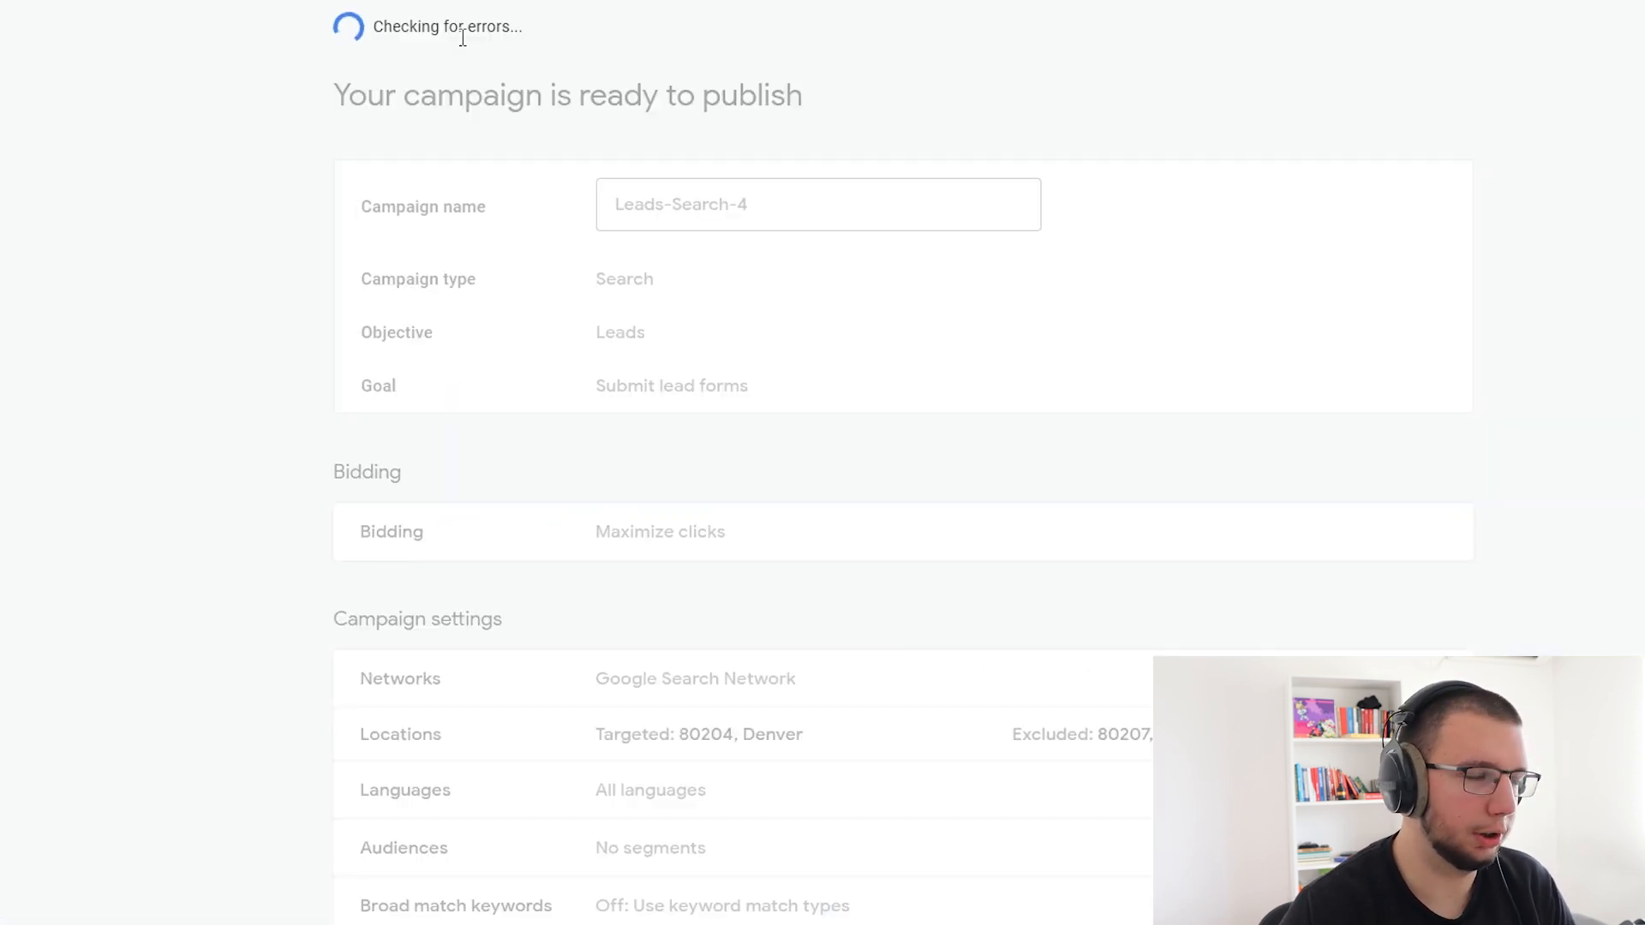
# - Check the recommendations section on the review page and publish the campaign
pyautogui.doubleClick(338, 96)
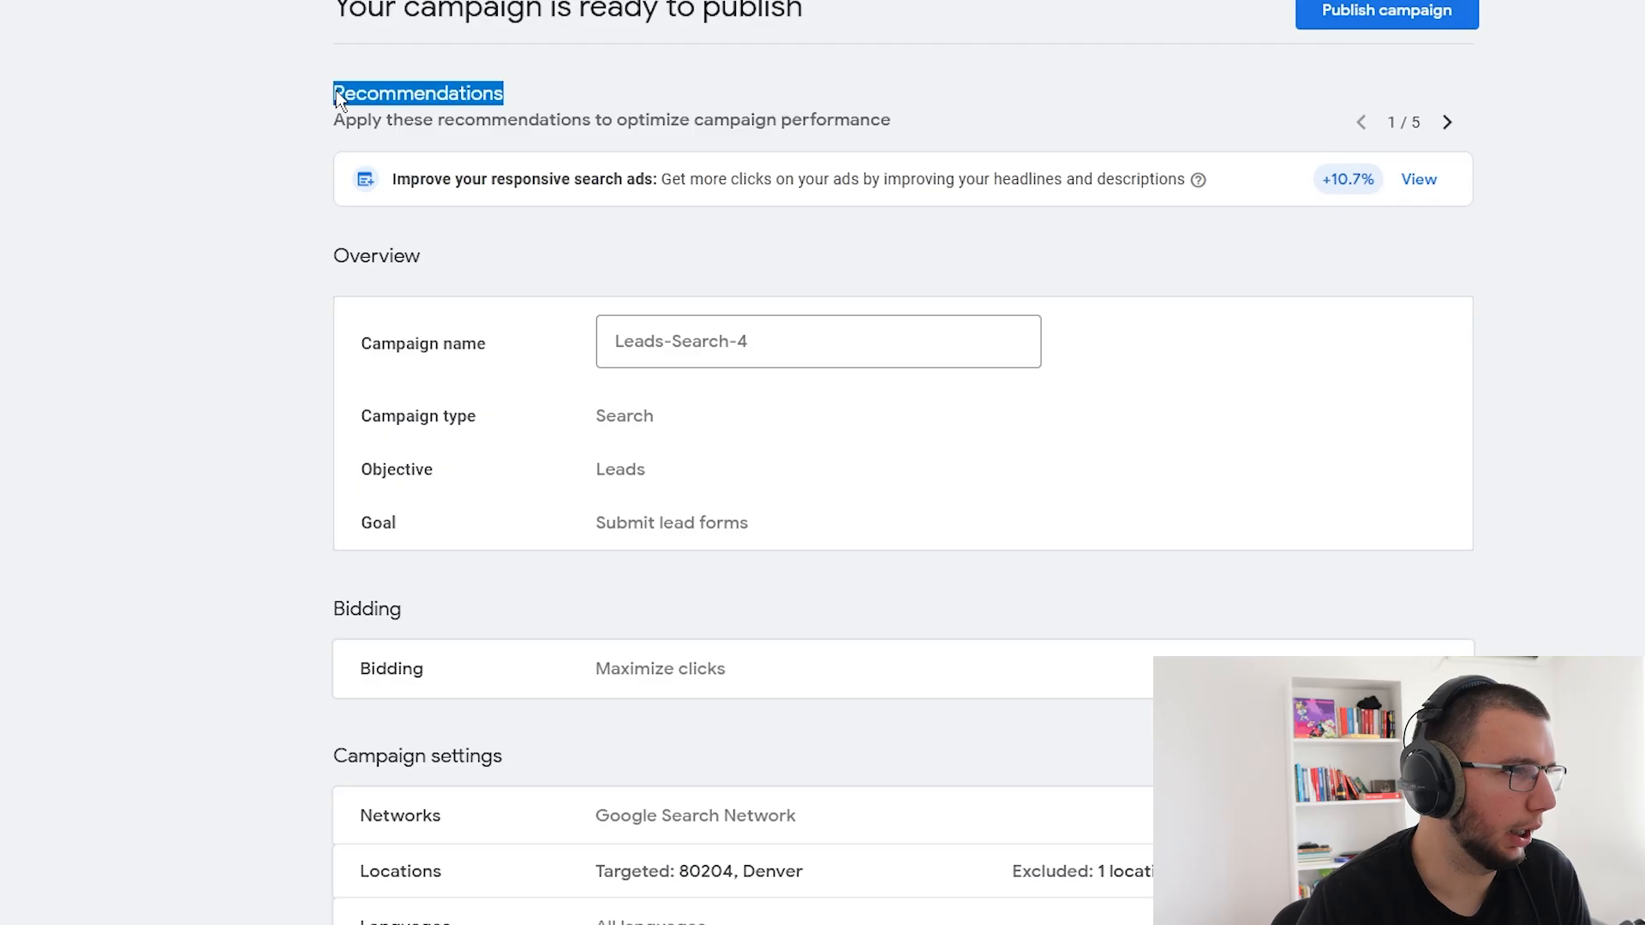
pyautogui.click(949, 105)
pyautogui.click(1436, 28)
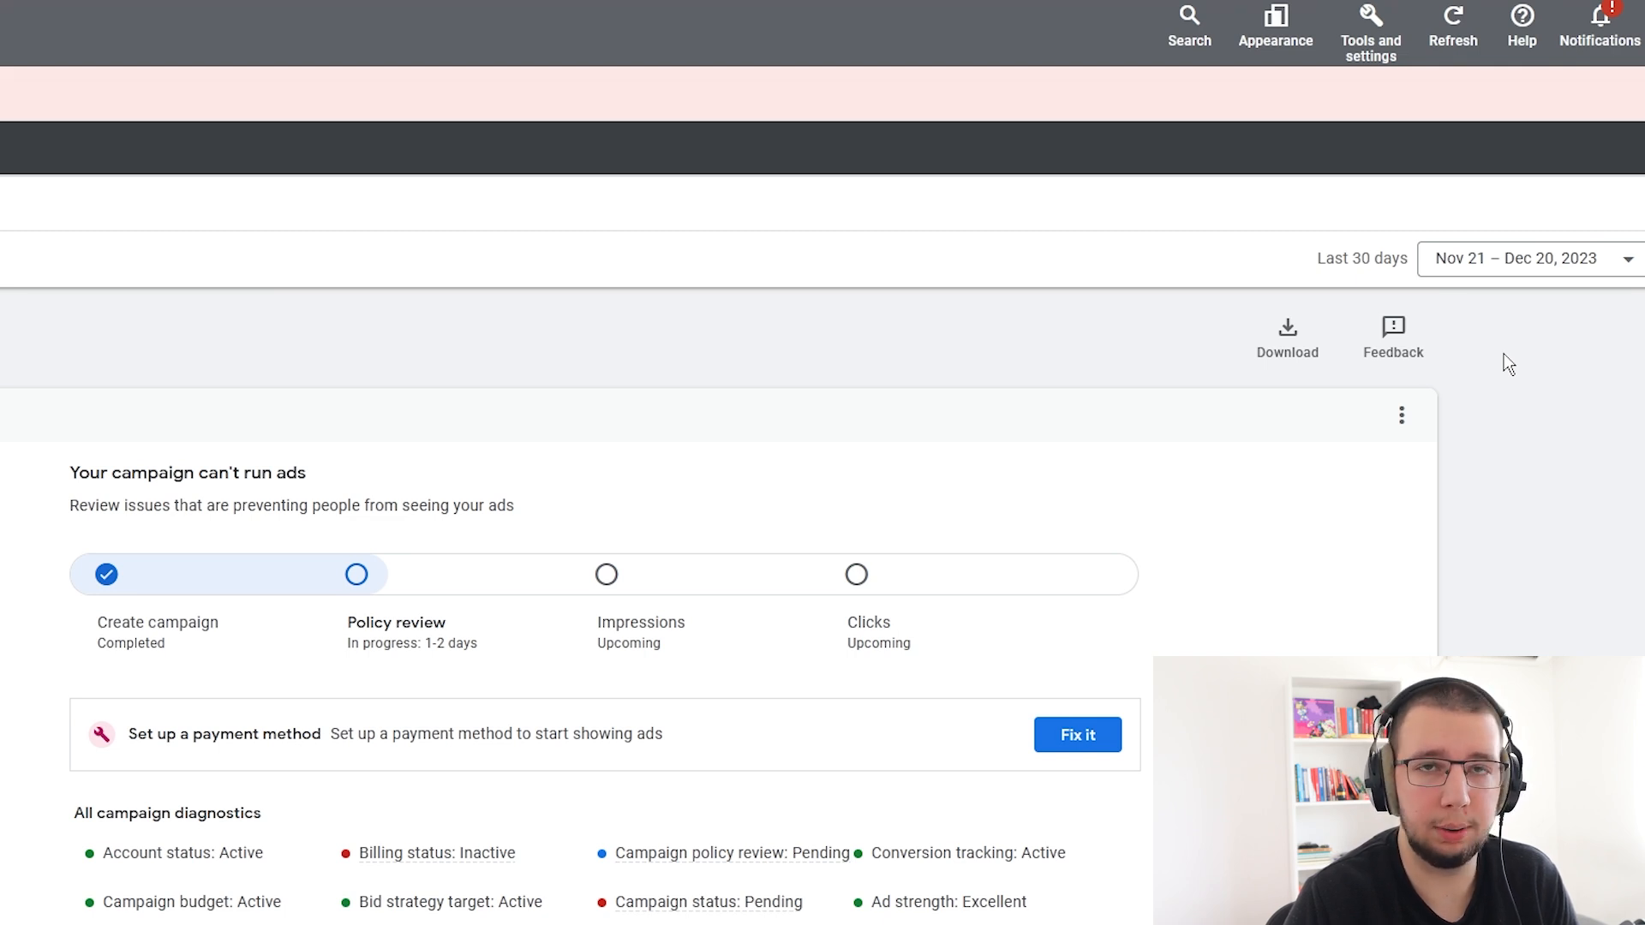
# - Search the Google Ads pages for "conver" and open the Conversions page
pyautogui.click(1196, 47)
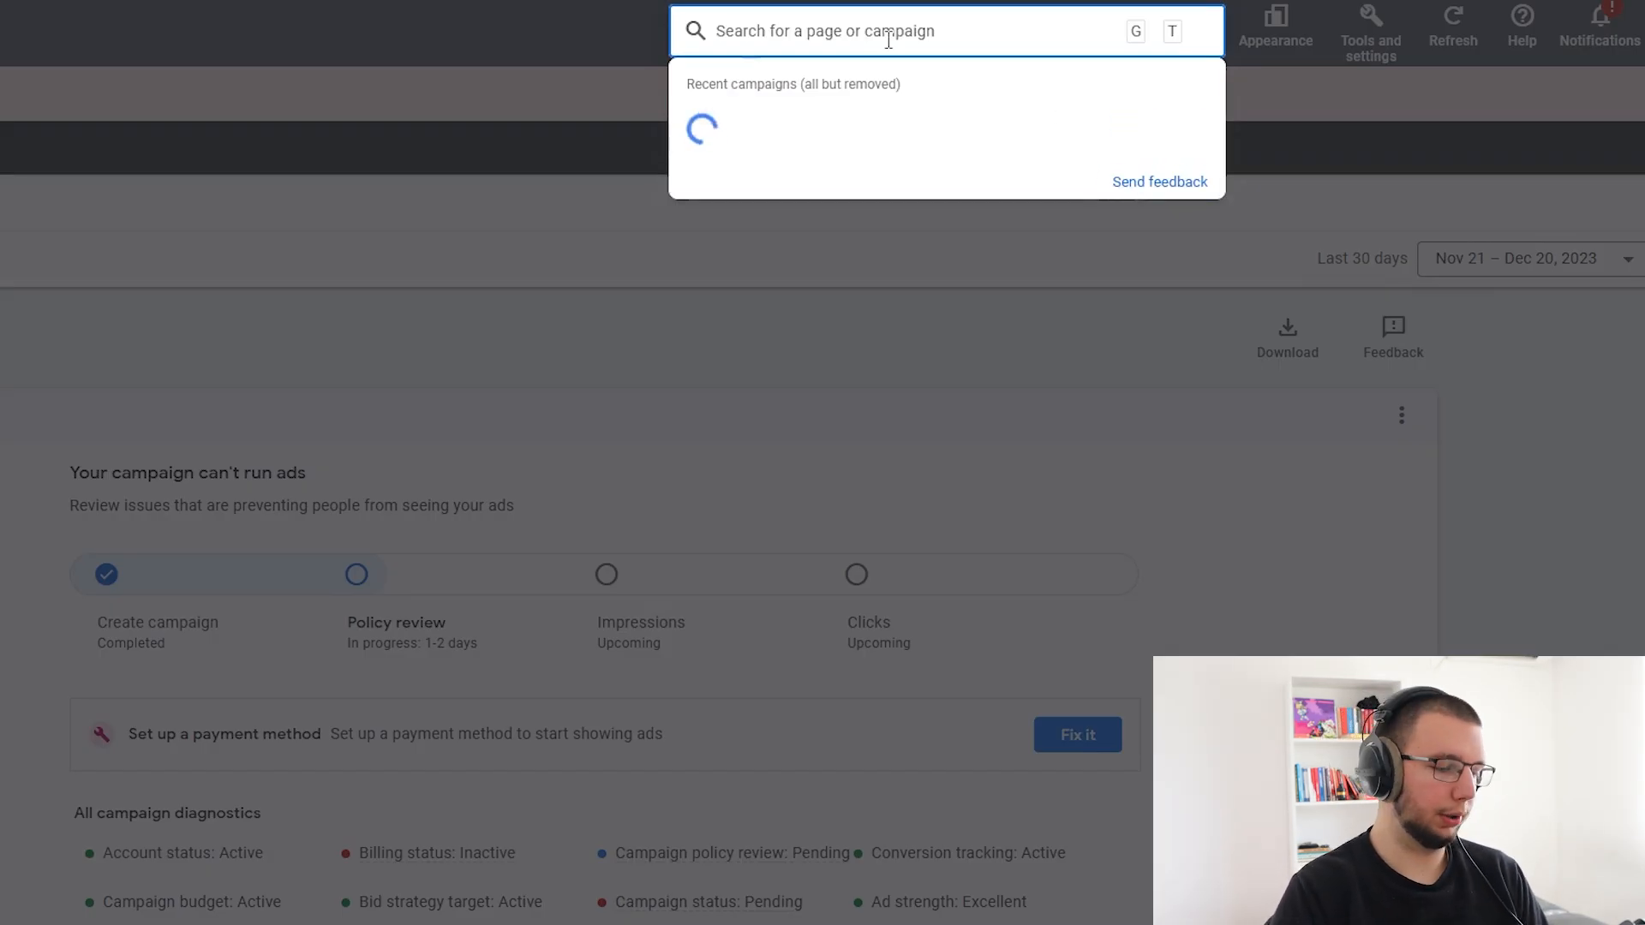
pyautogui.write('conver')
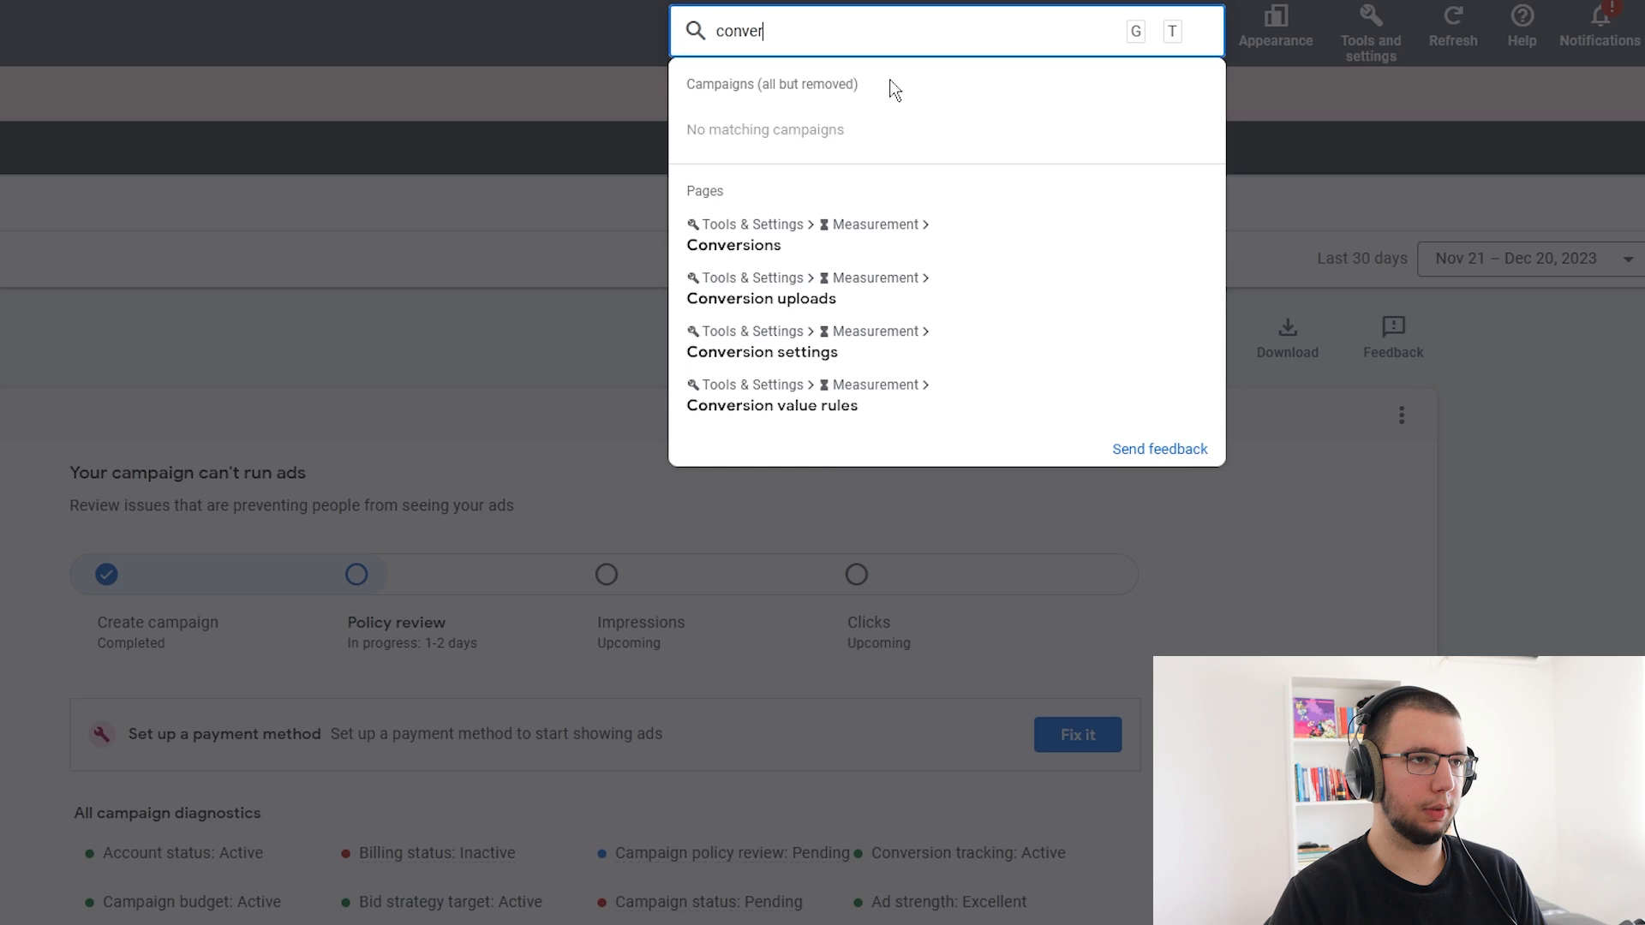
pyautogui.click(818, 233)
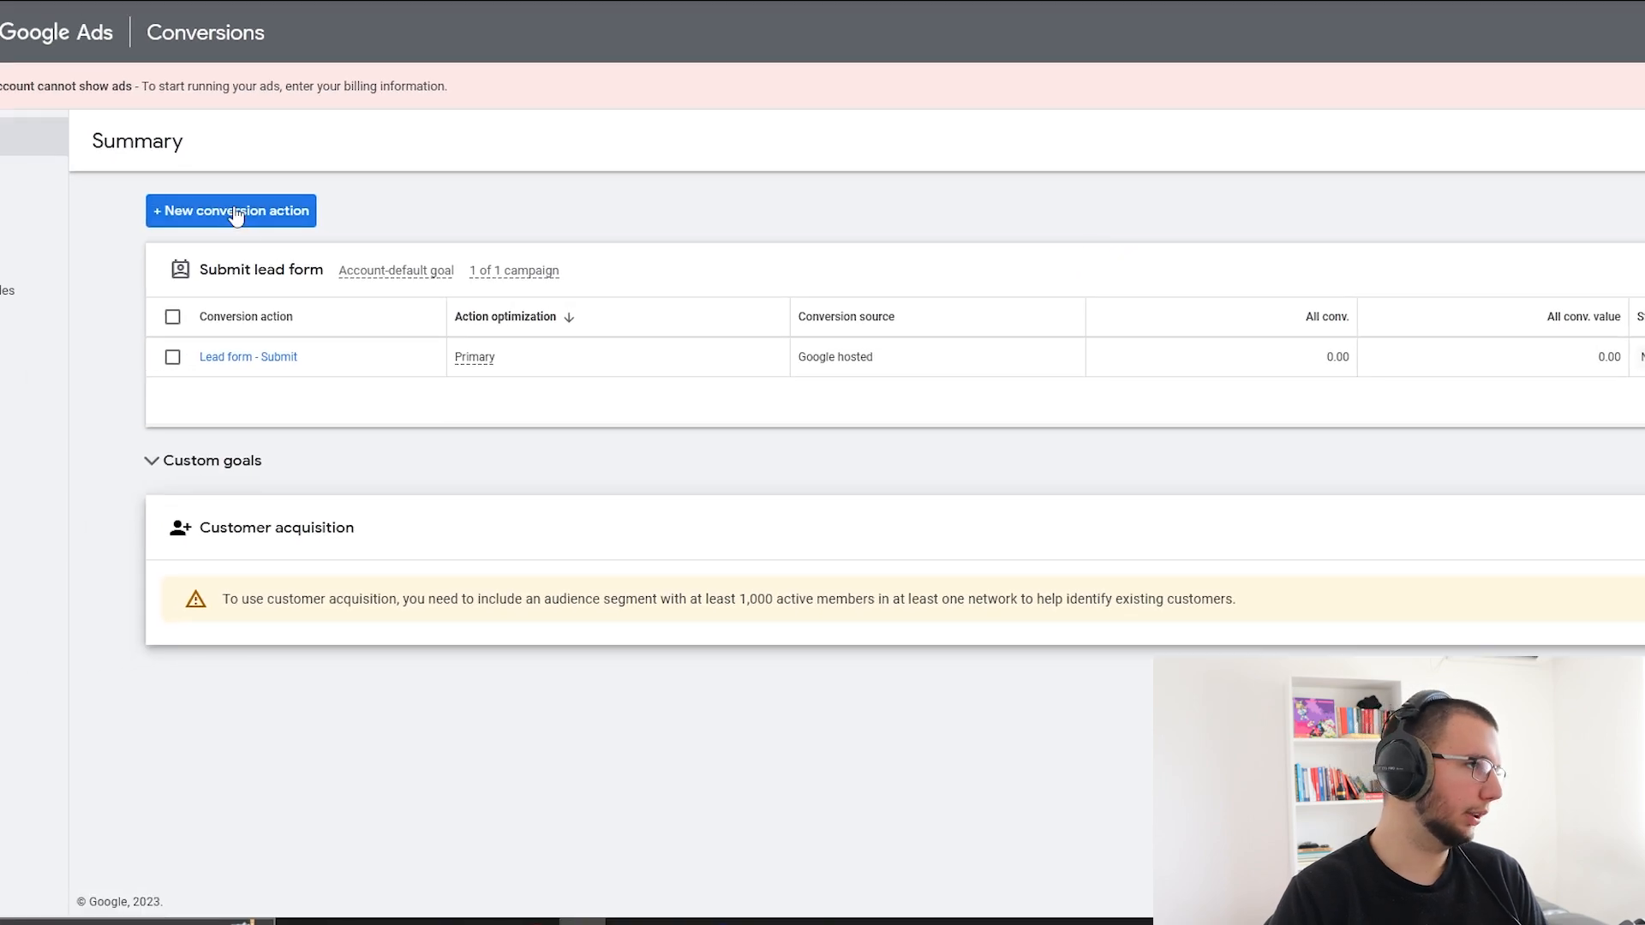
# - Start a new conversion action and choose Website as the kind of conversions to track
pyautogui.click(241, 216)
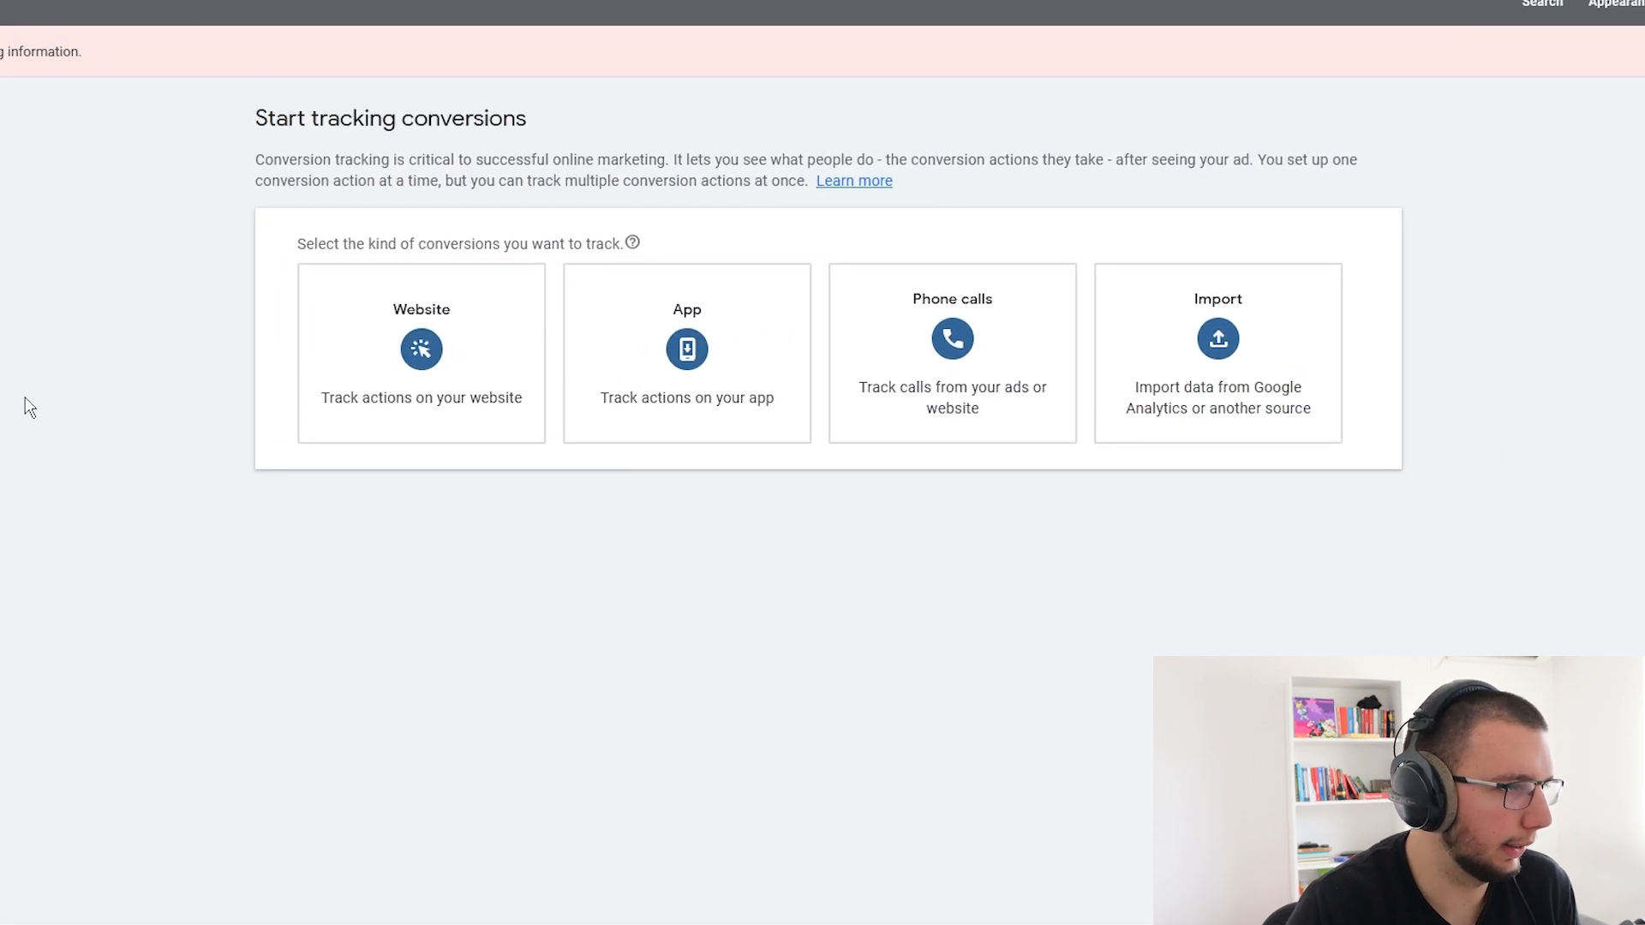
pyautogui.moveTo(524, 338)
pyautogui.click(508, 342)
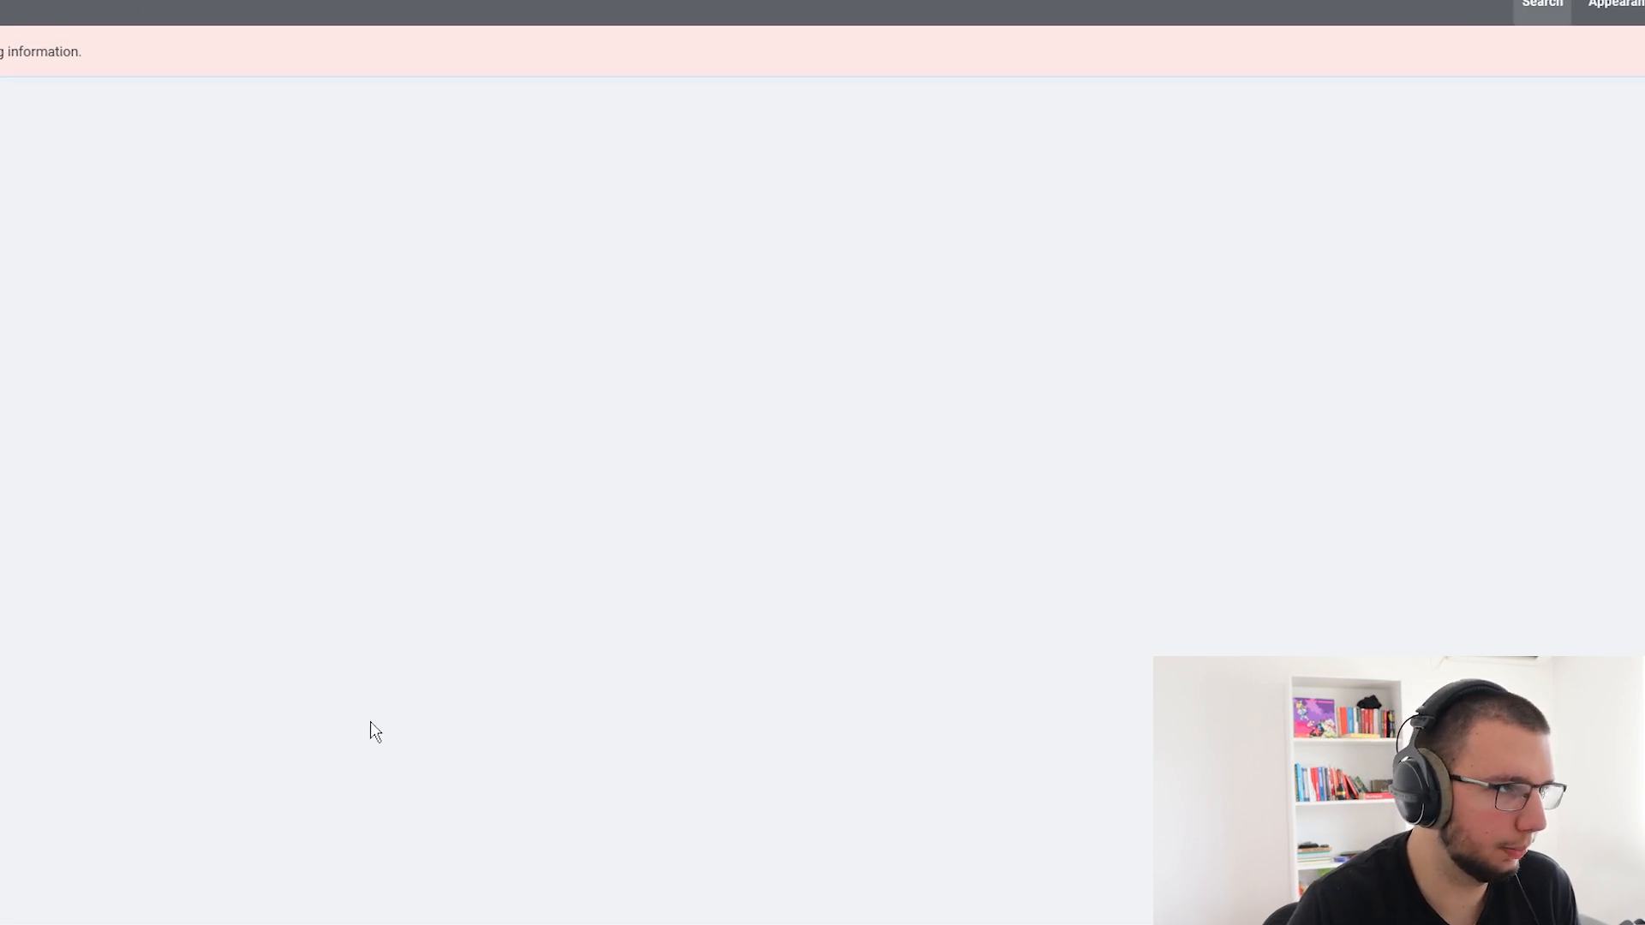
pyautogui.click(443, 353)
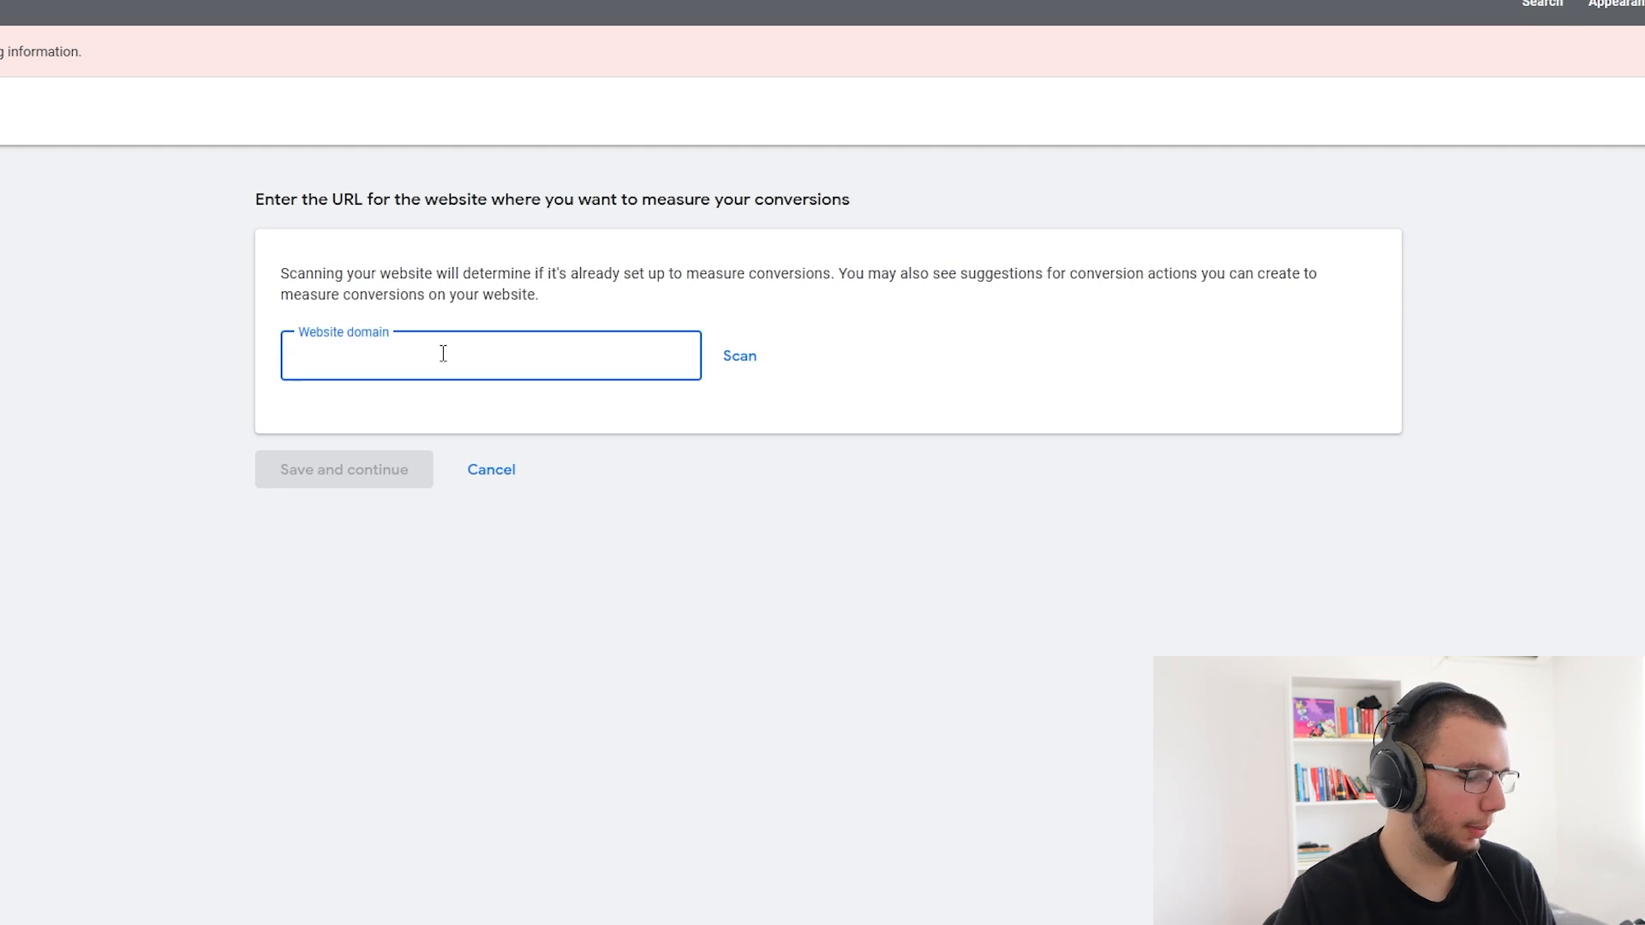
pyautogui.press('super+v')
pyautogui.scroll(-10, 430, 444)
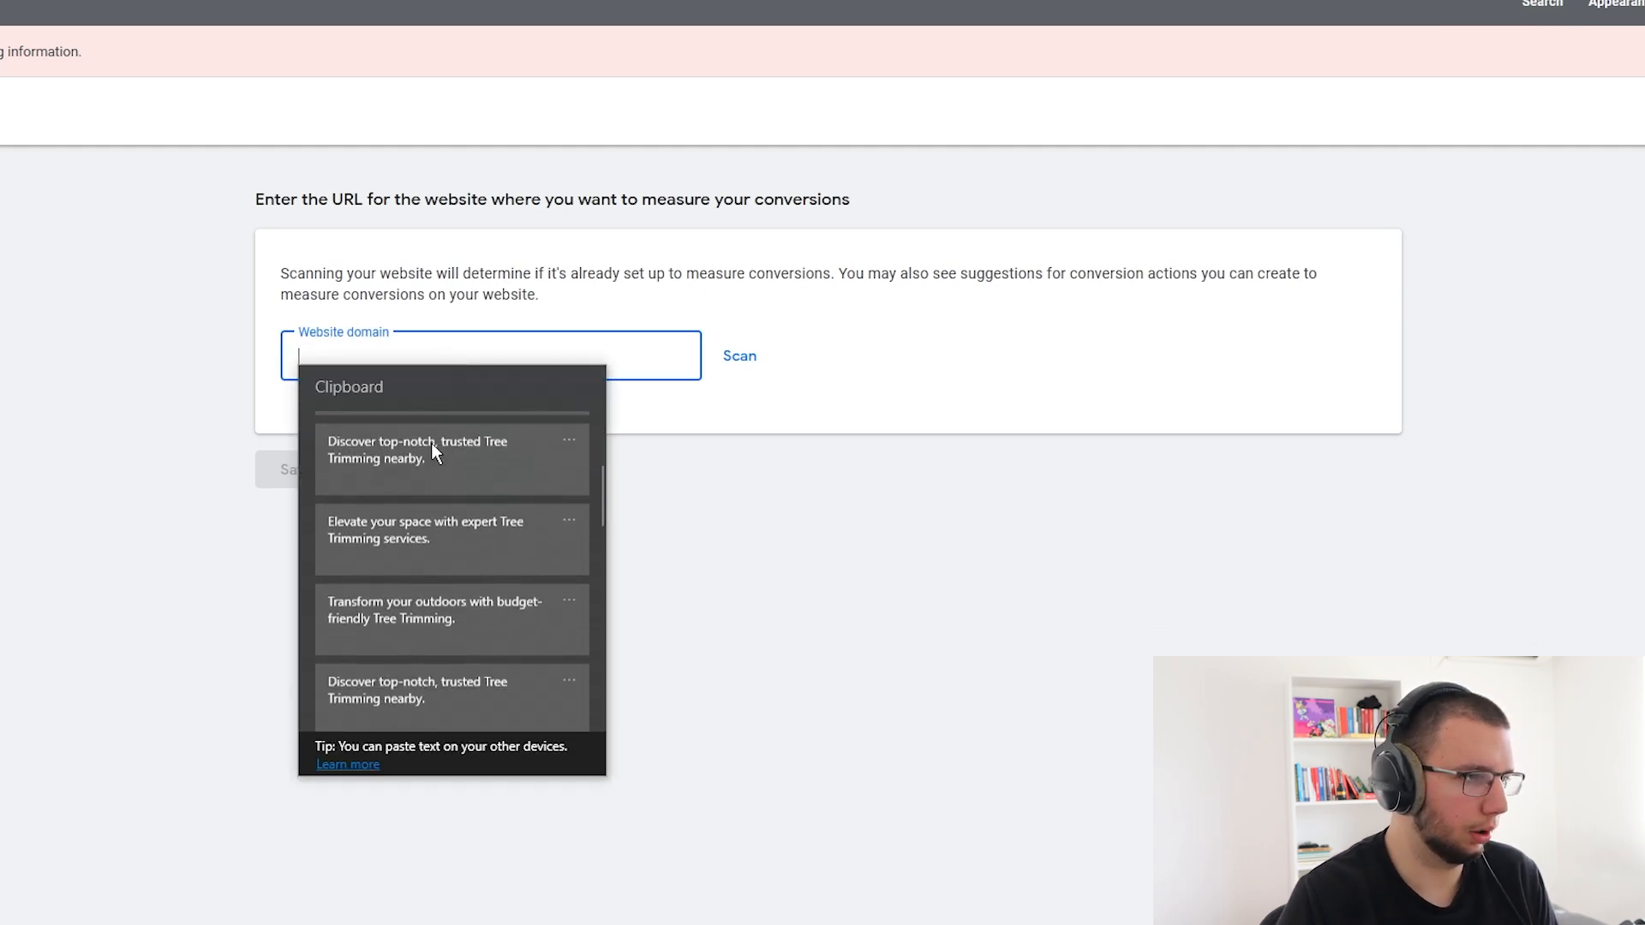
pyautogui.scroll(-10, 432, 448)
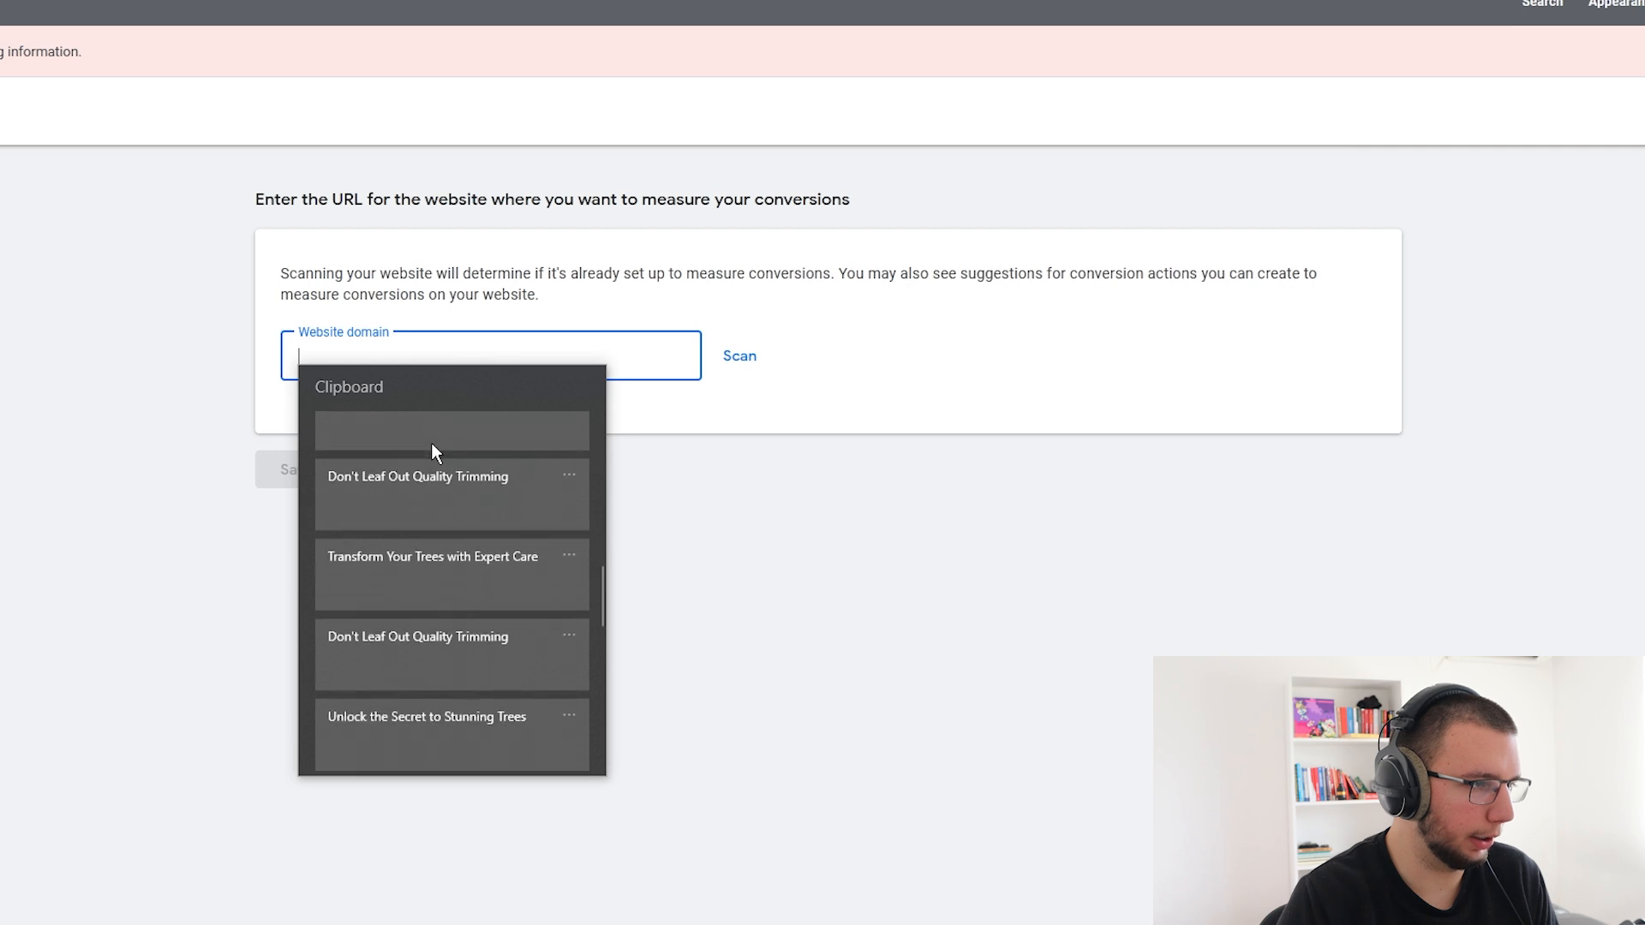
pyautogui.scroll(-4, 430, 444)
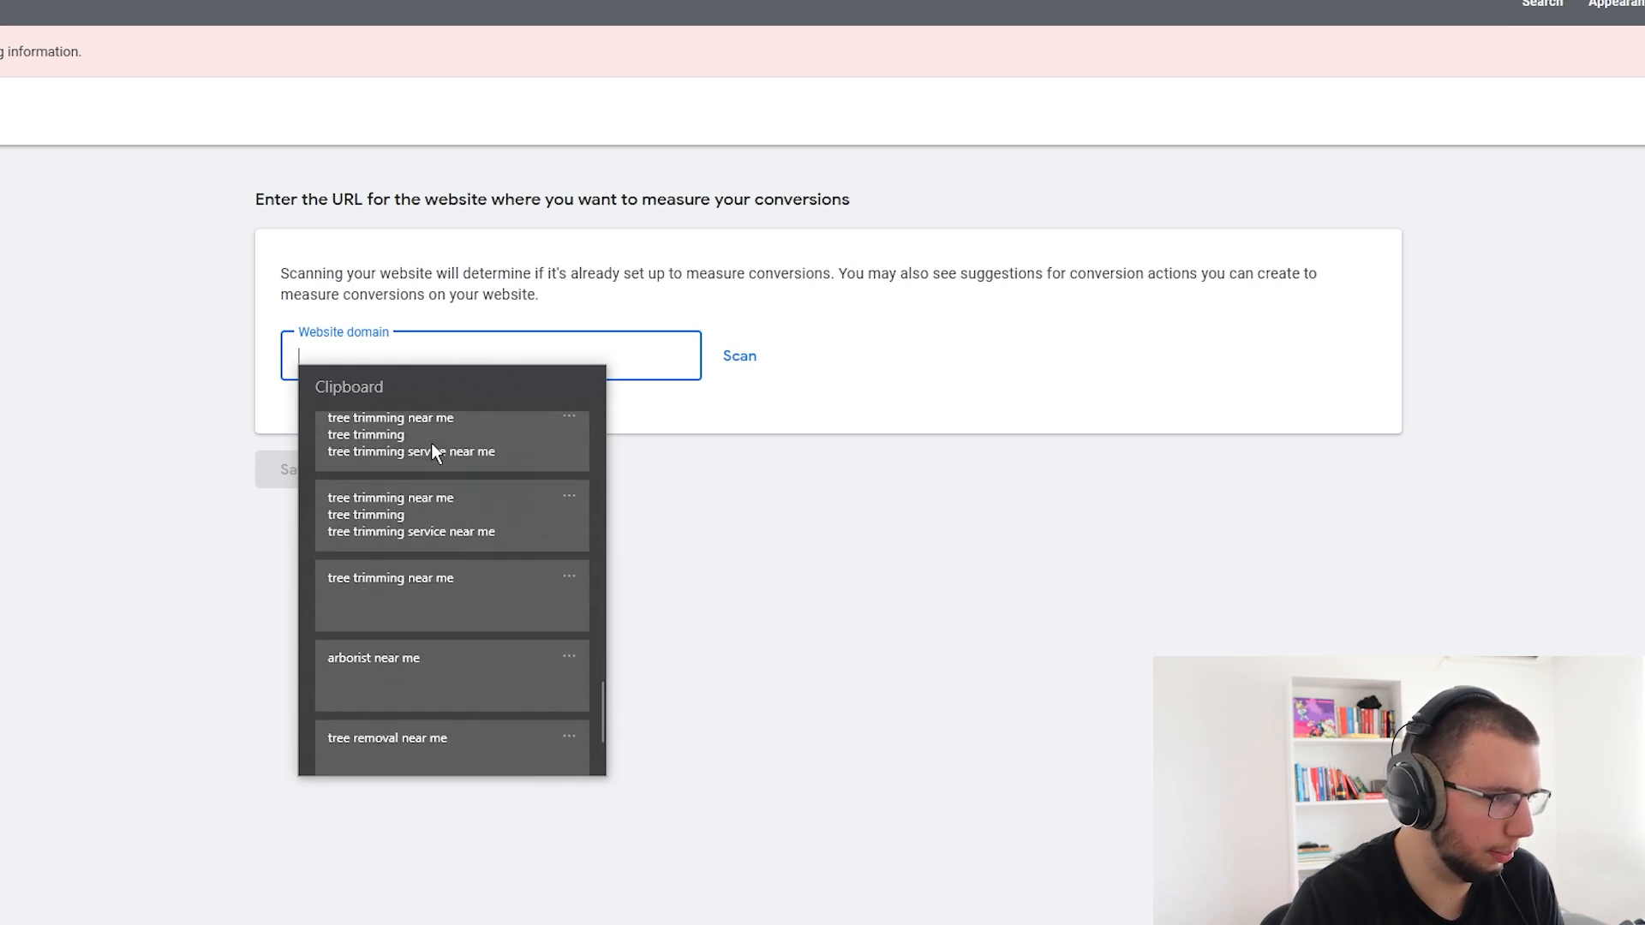
pyautogui.click(222, 384)
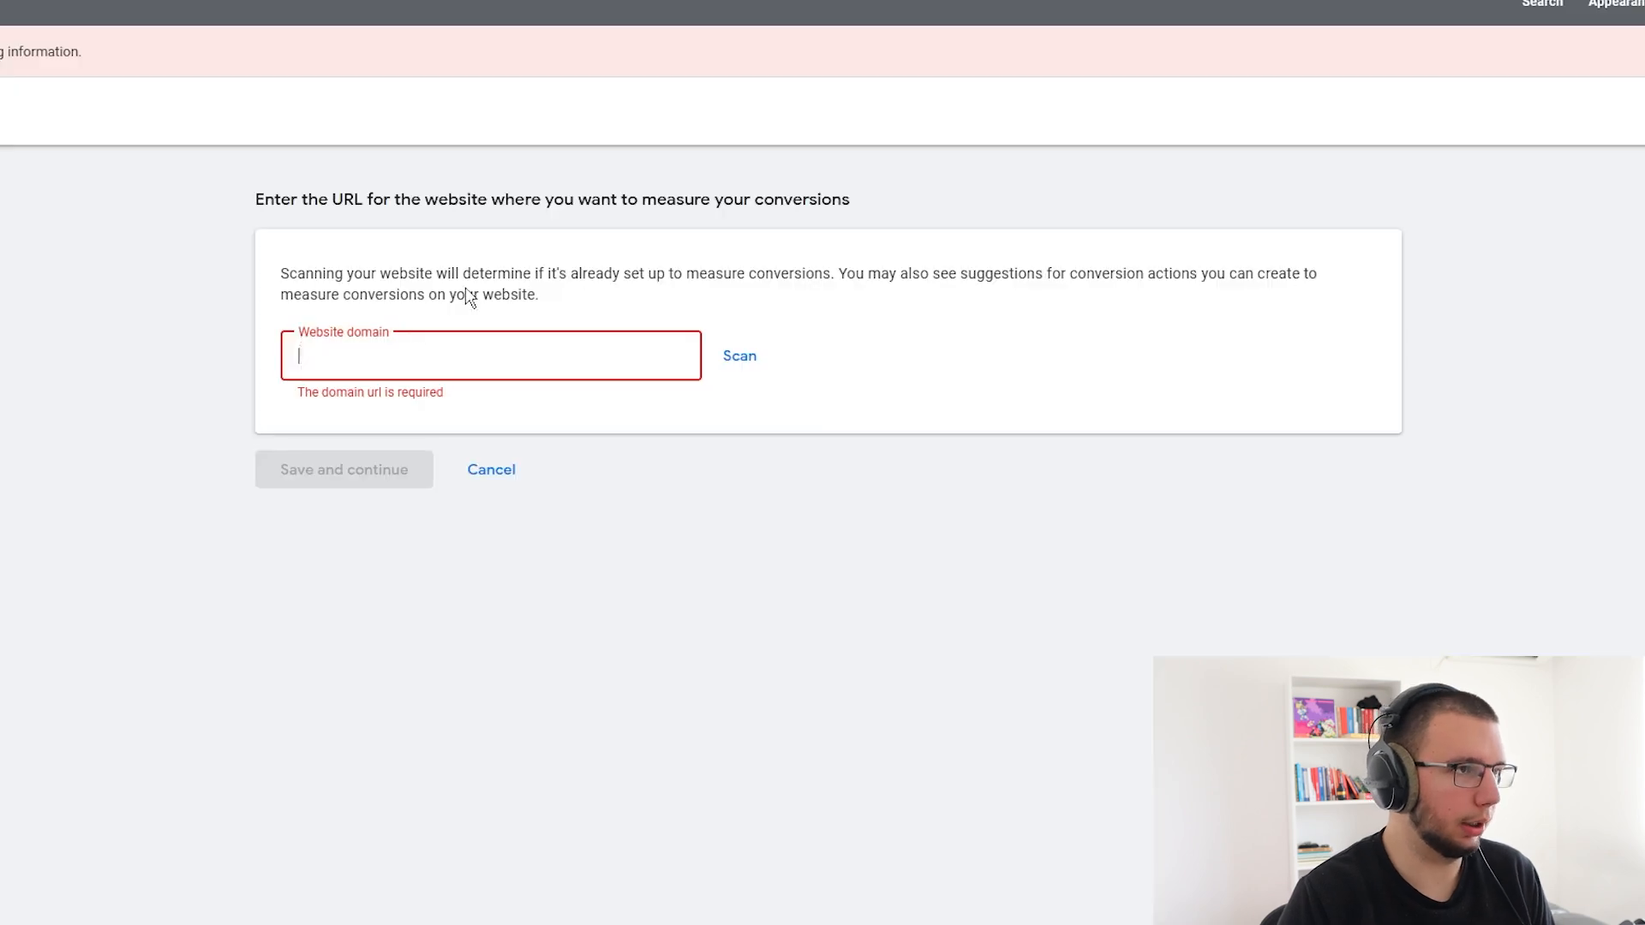
# - Enter the YouTube channel URL as the website domain, scan it, and apply the entered address instead of the recommended redirect
pyautogui.click(548, 356)
pyautogui.write('https://www.youtube.com/@nemanjappc')
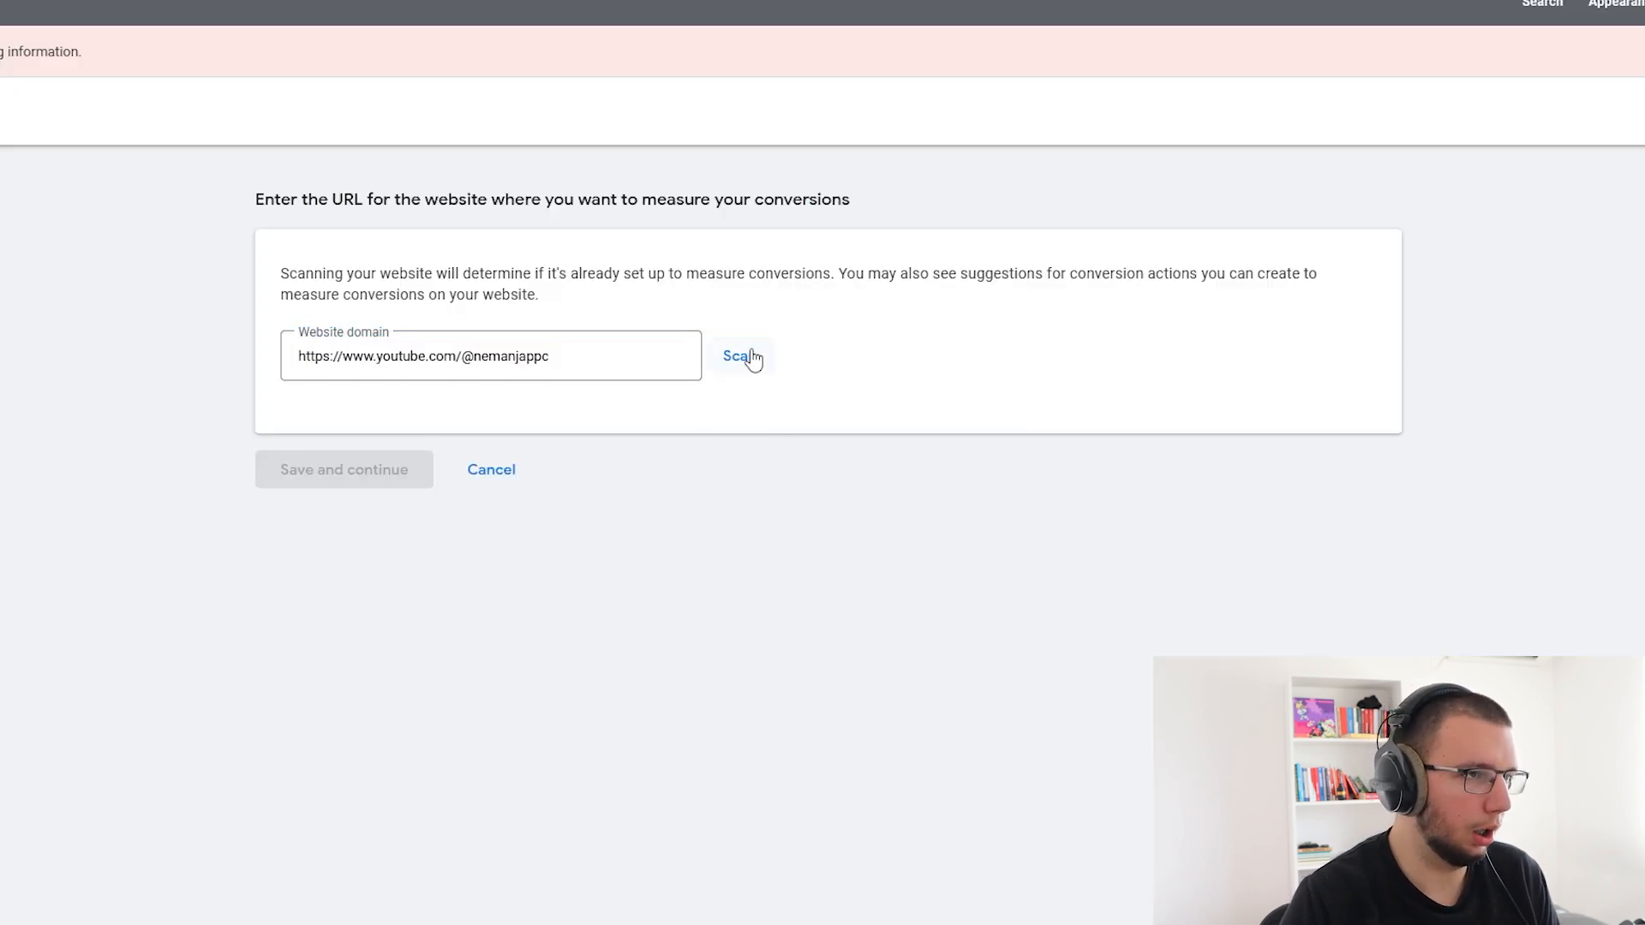
pyautogui.click(742, 359)
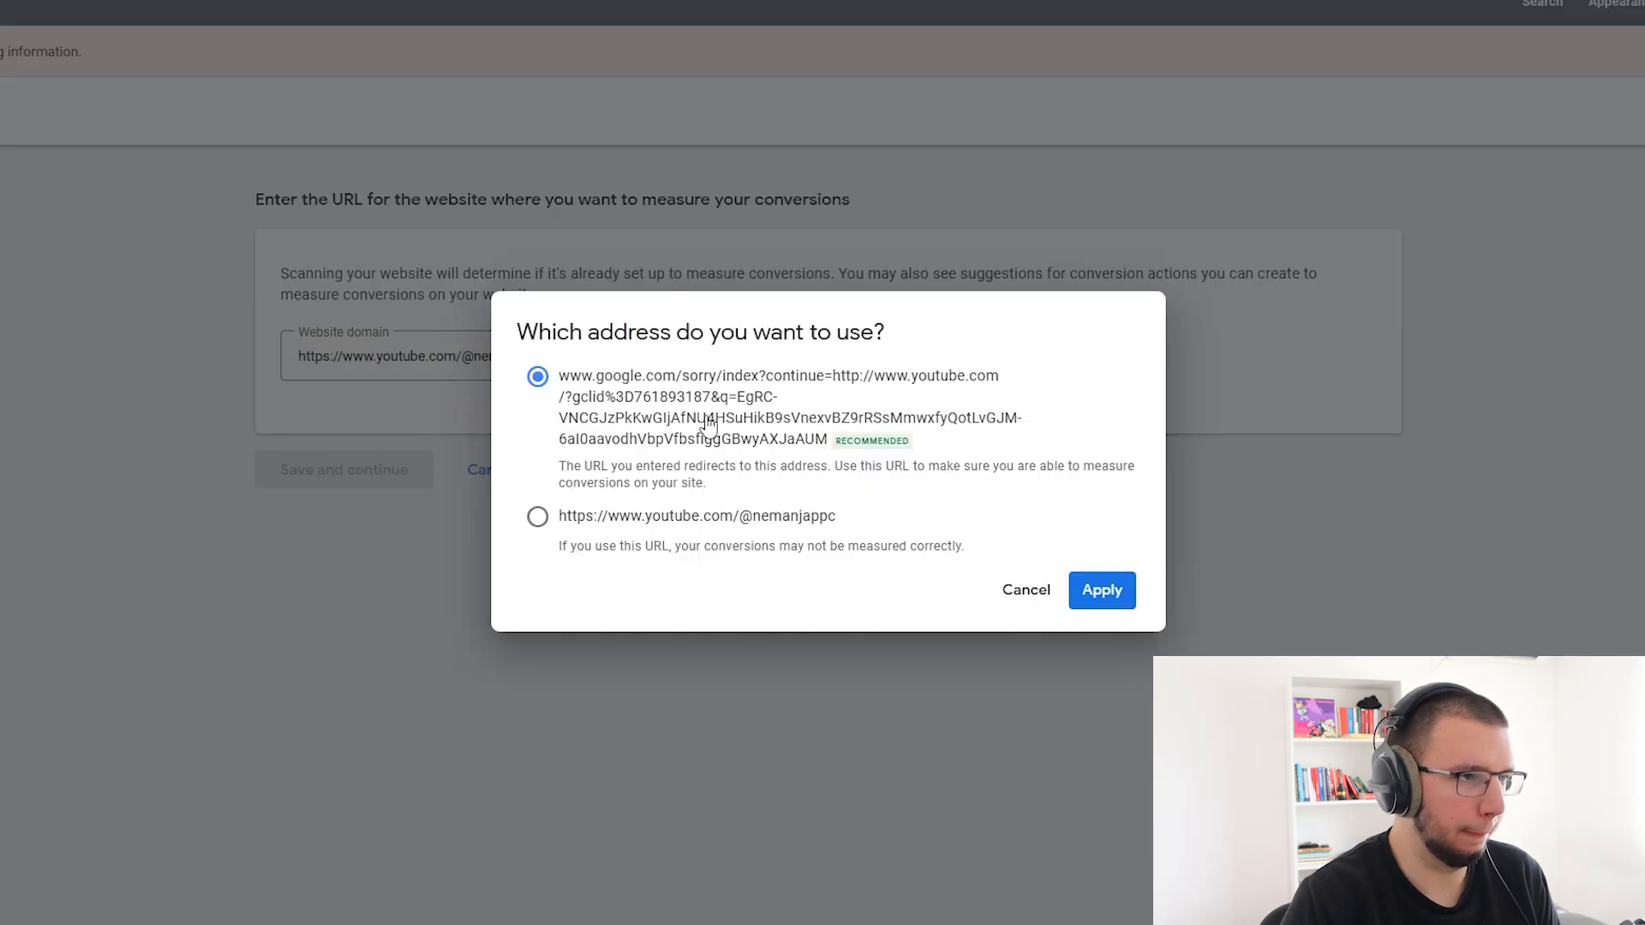
pyautogui.click(697, 517)
pyautogui.click(1079, 598)
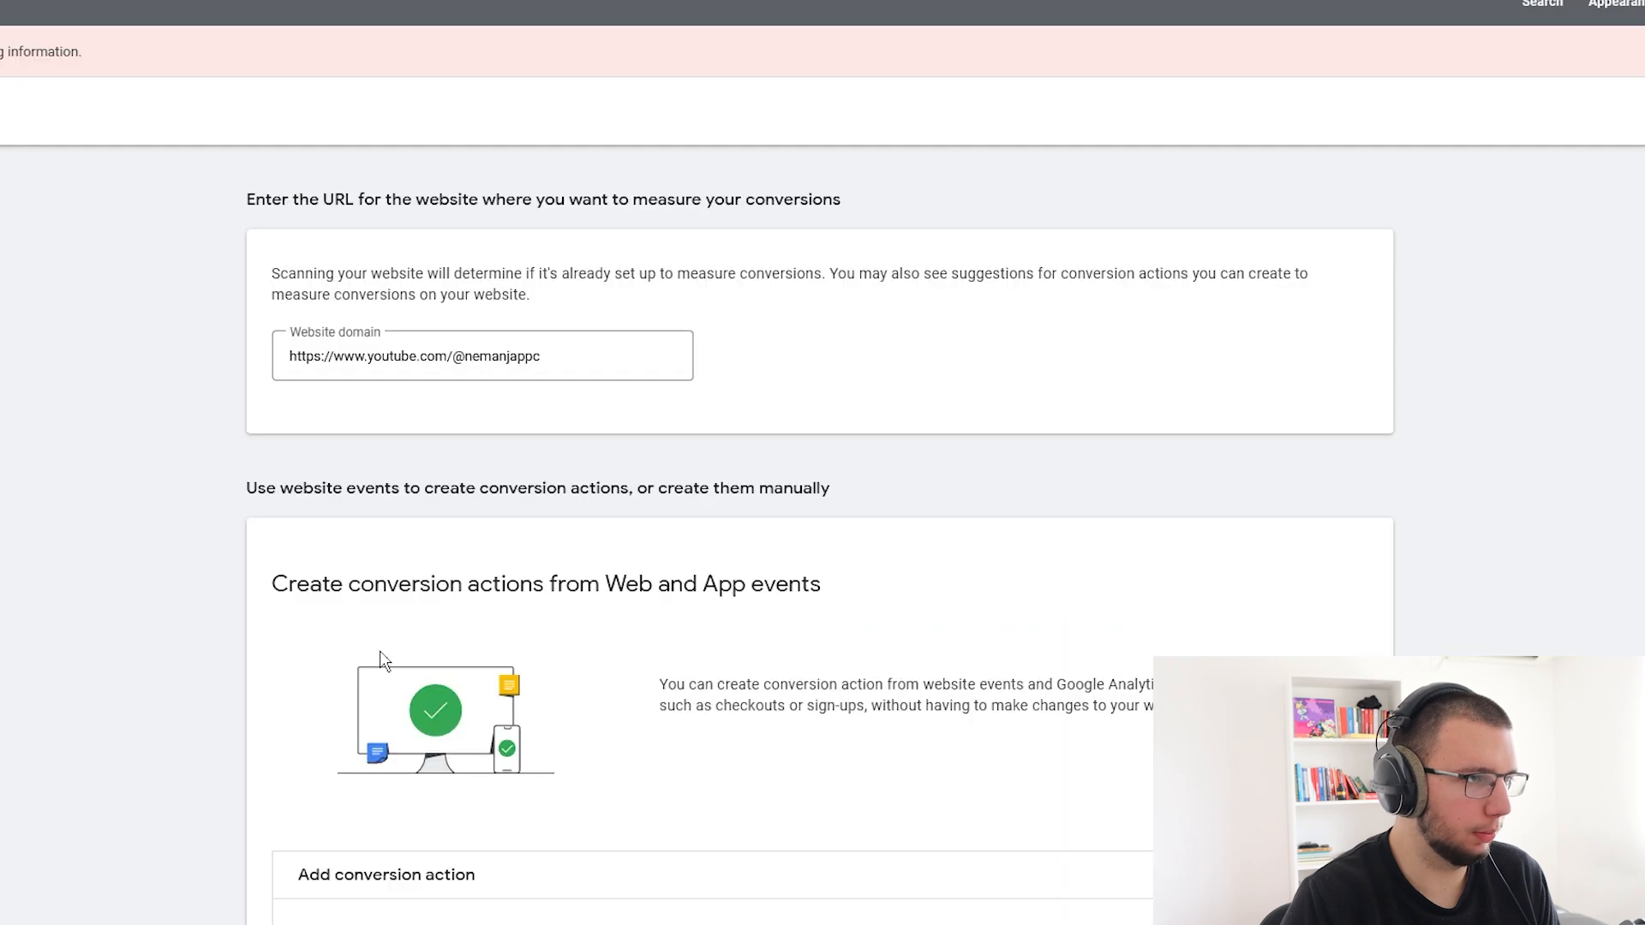
# - Read the sections on creating conversion actions from website events and creating them manually using code
pyautogui.moveTo(278, 274); pyautogui.dragTo(616, 276)
pyautogui.click(622, 293)
pyautogui.scroll(-2, 940, 300)
pyautogui.moveTo(1, 457); pyautogui.dragTo(595, 476)
pyautogui.click(595, 476)
pyautogui.scroll(-6, 531, 394)
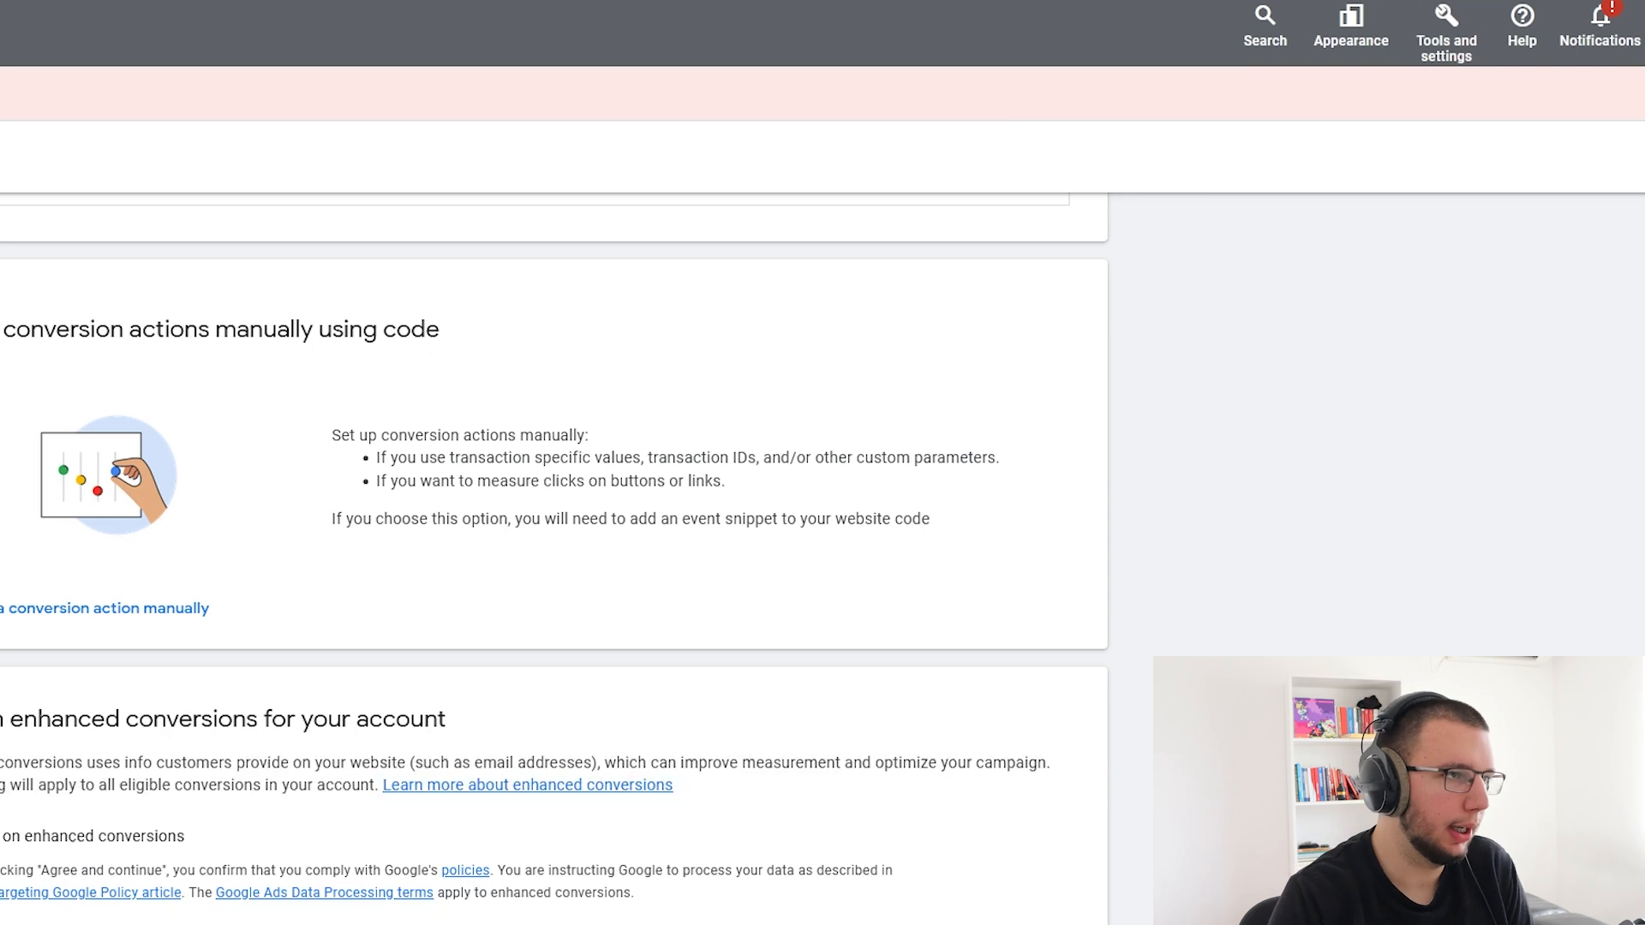
pyautogui.moveTo(0, 330); pyautogui.dragTo(440, 330)
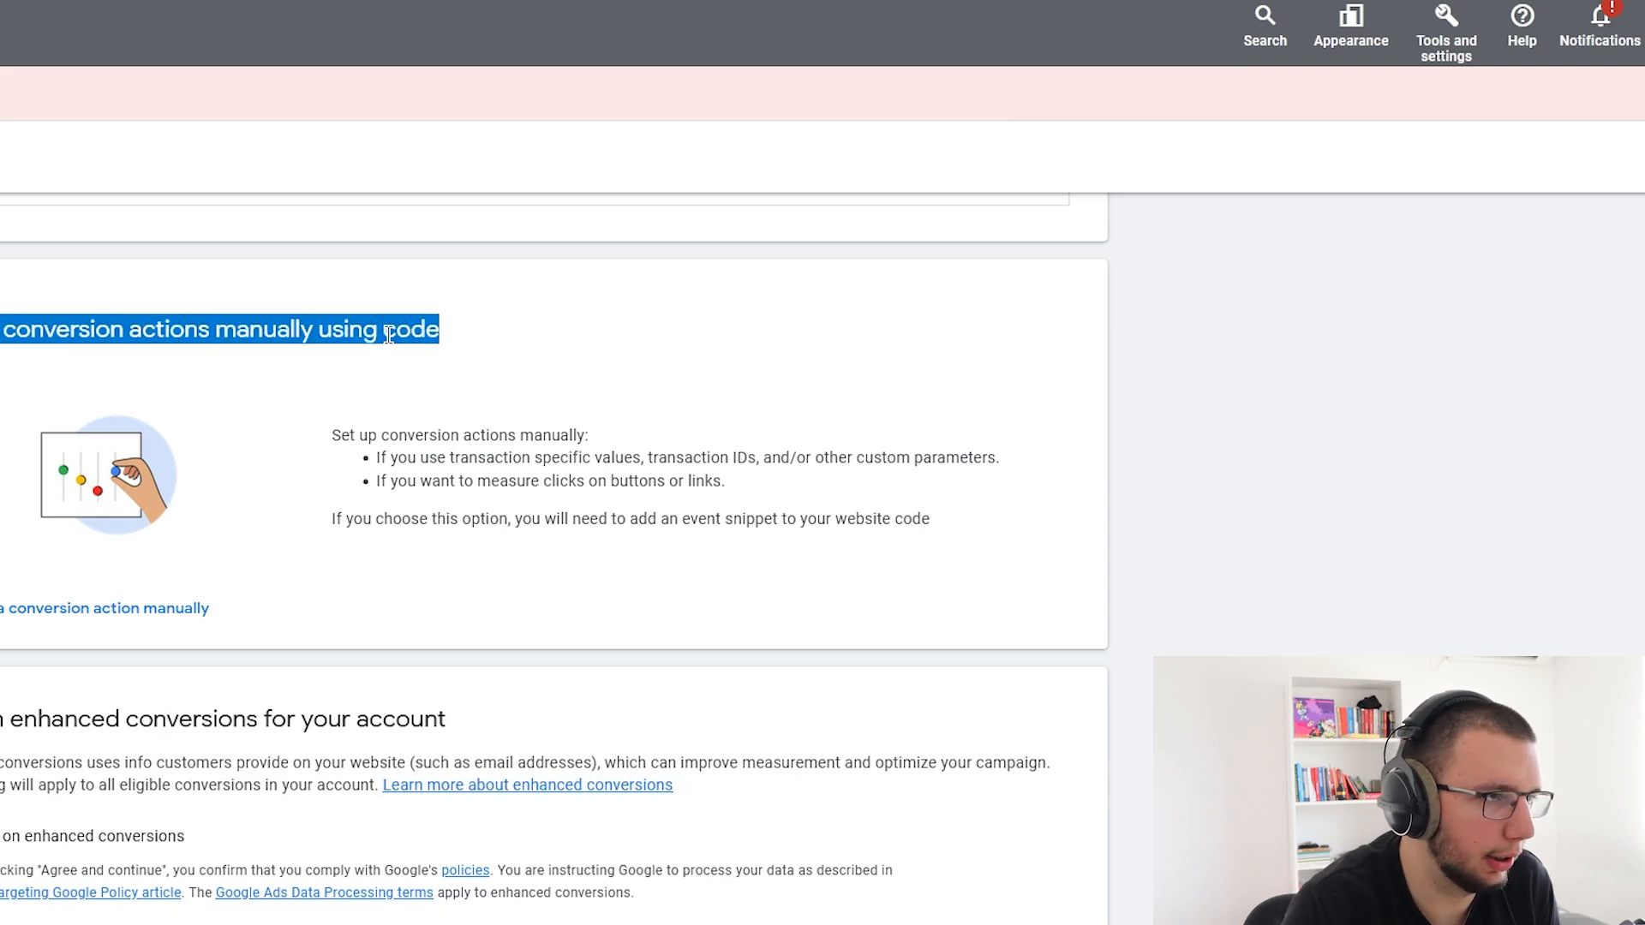
pyautogui.doubleClick(390, 331)
pyautogui.click(389, 330)
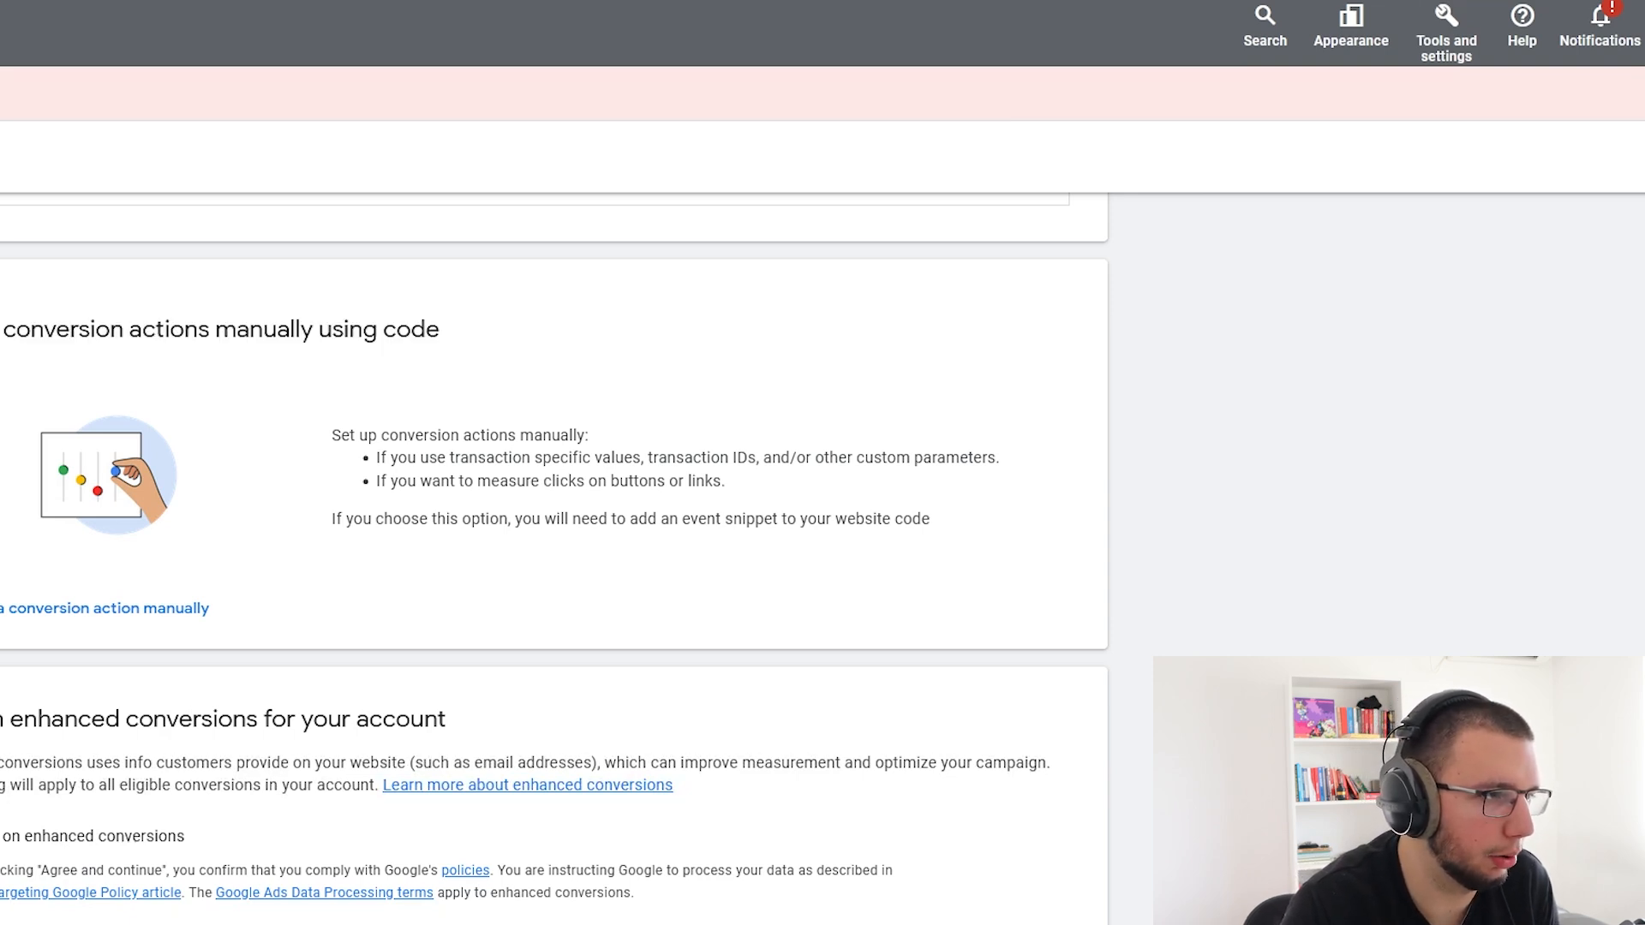
# - Add a conversion action manually and set its goal category to Submit lead form
pyautogui.click(52, 625)
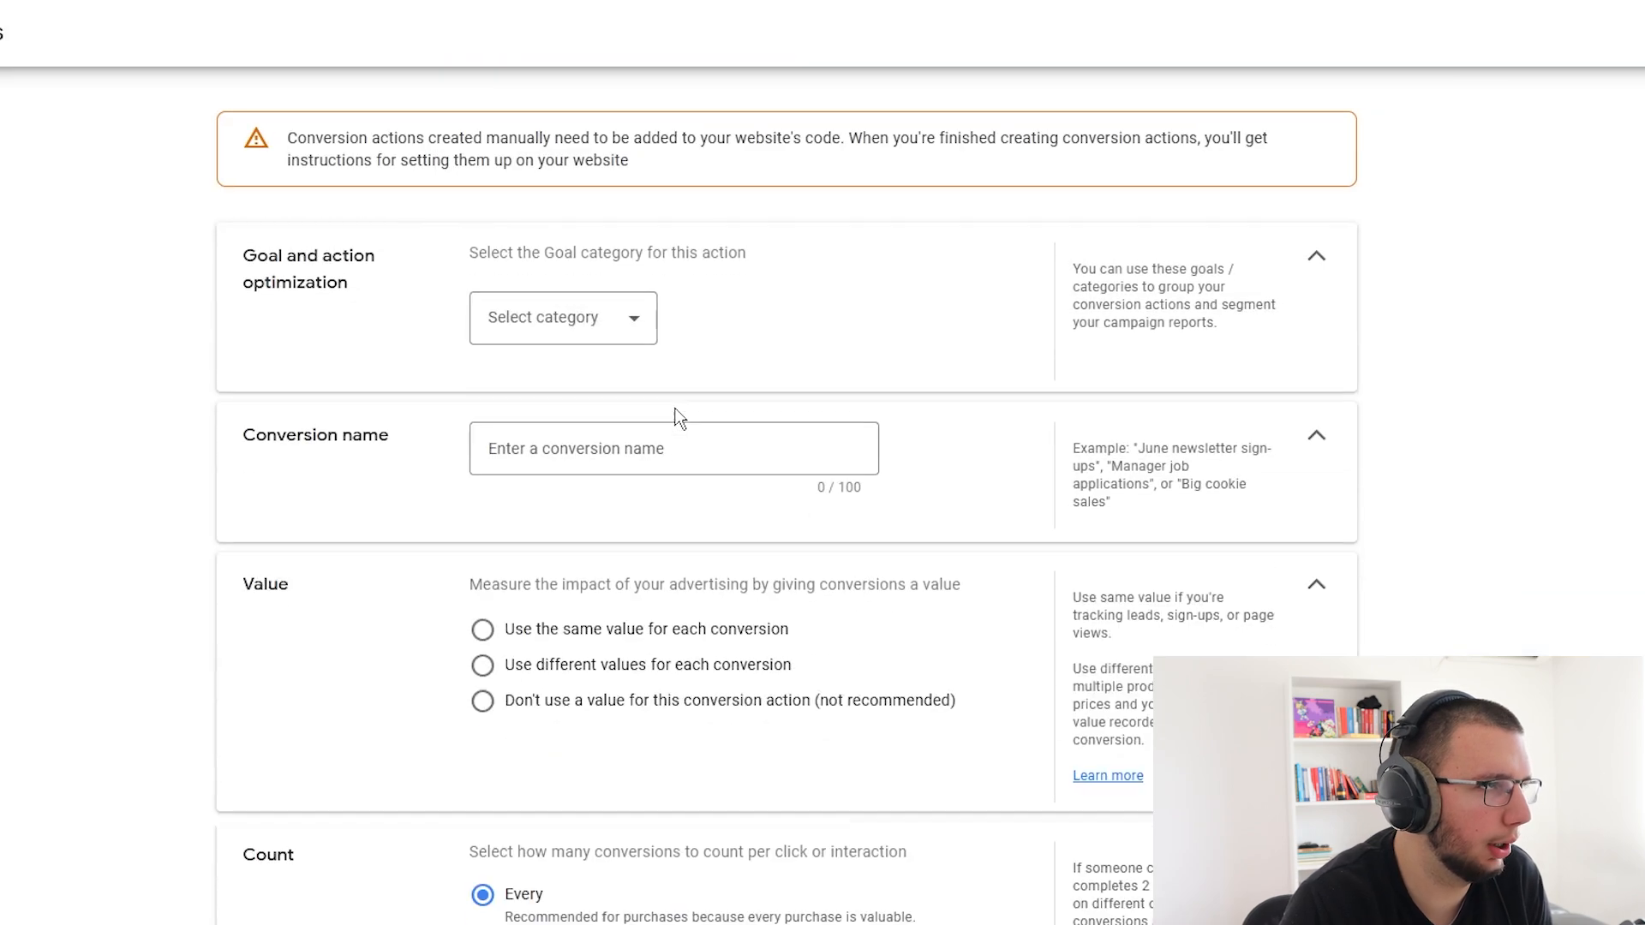
pyautogui.click(558, 315)
pyautogui.moveTo(815, 336); pyautogui.dragTo(808, 471)
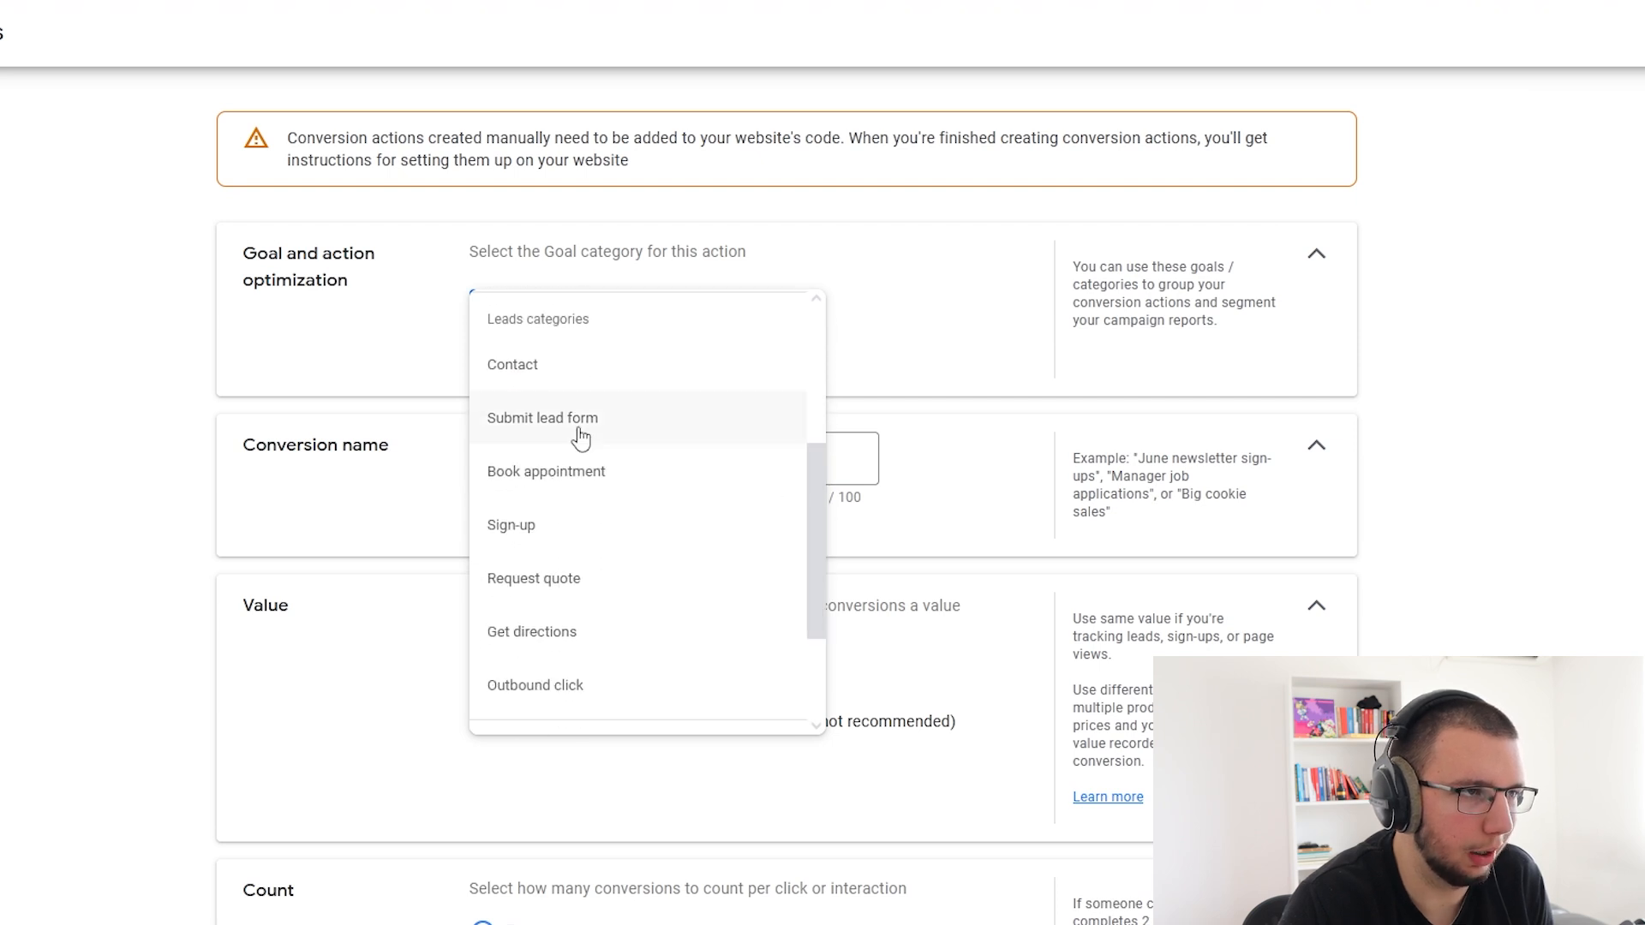
pyautogui.click(581, 437)
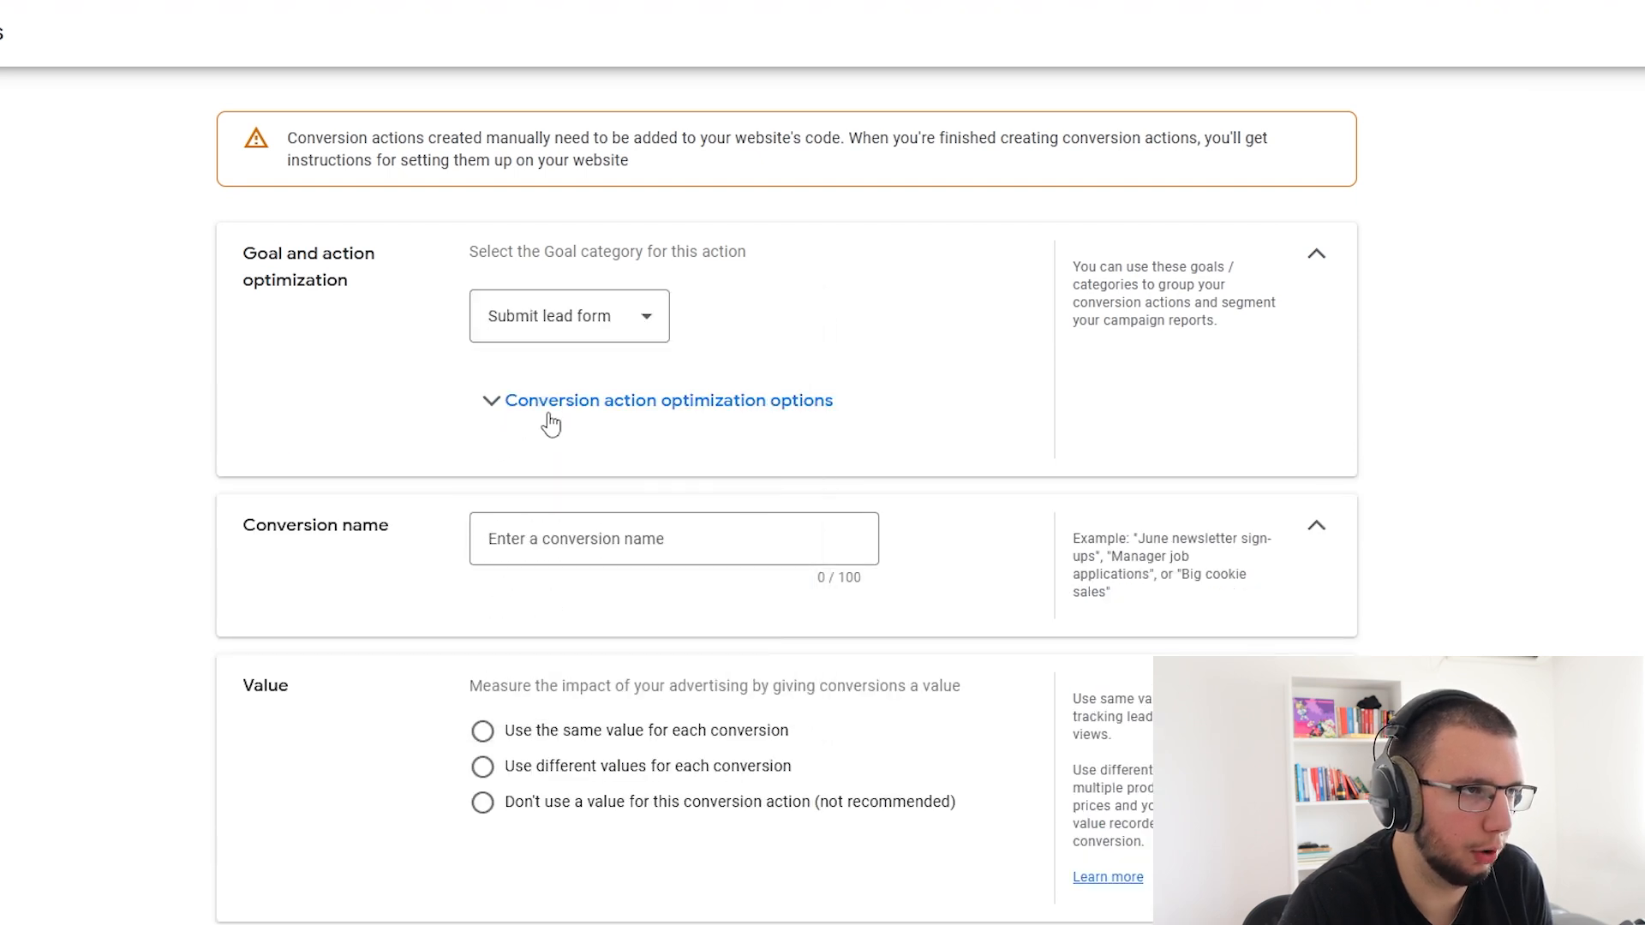
# - Check the conversion action optimization options, including account default goals and the primary or secondary action choice
pyautogui.click(599, 413)
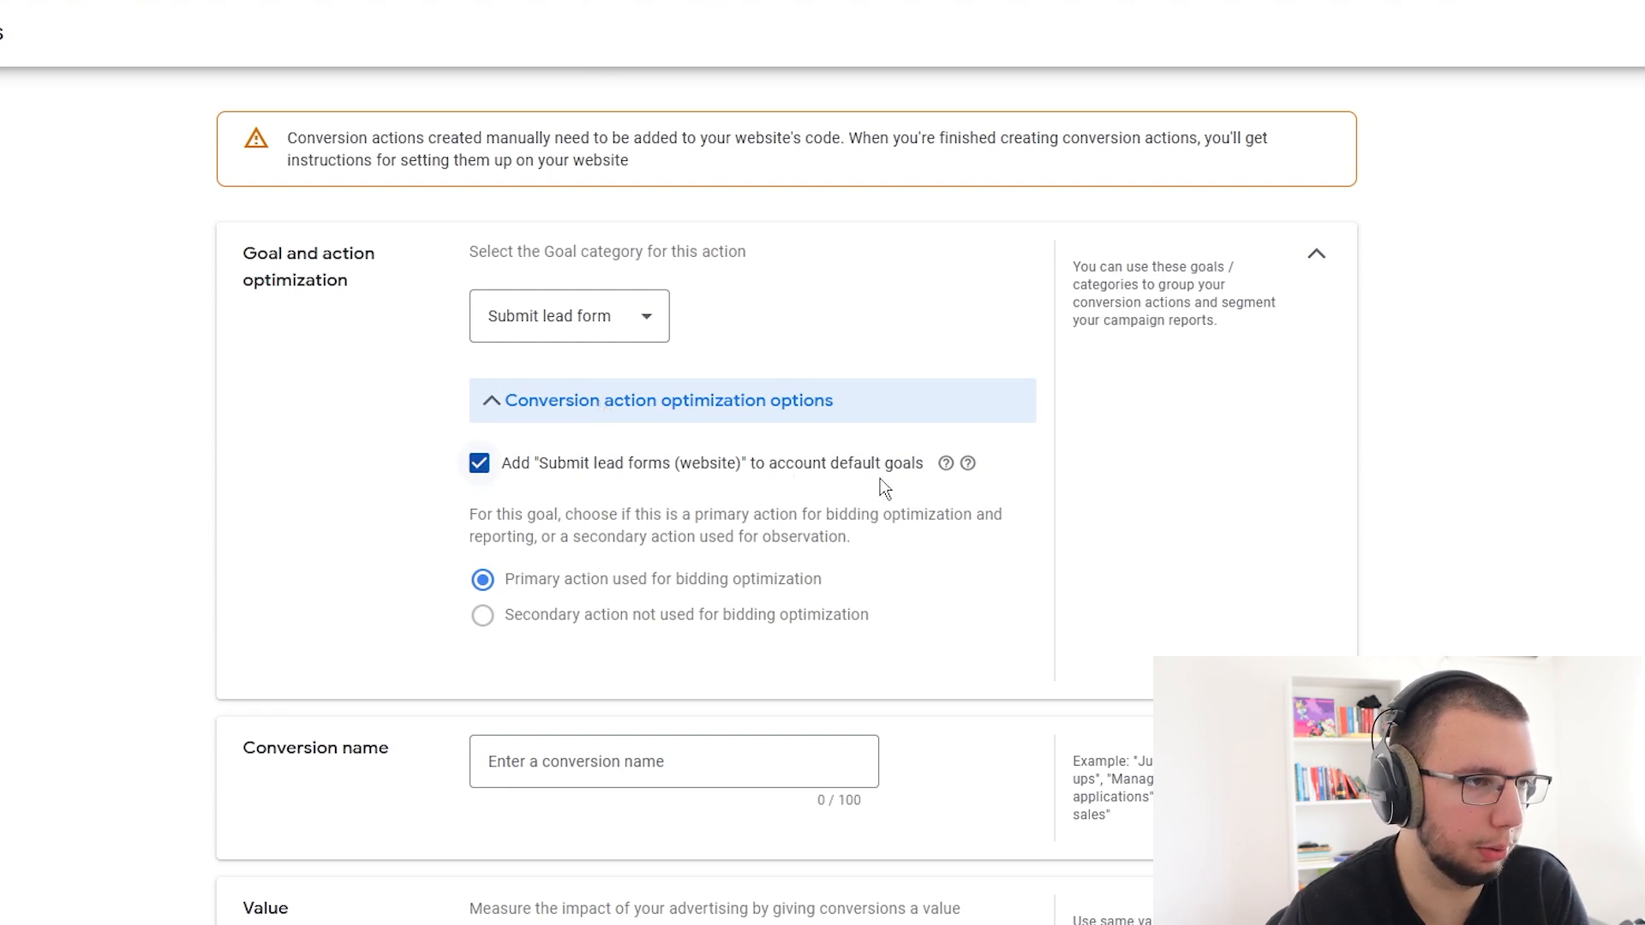
pyautogui.click(855, 392)
pyautogui.click(639, 415)
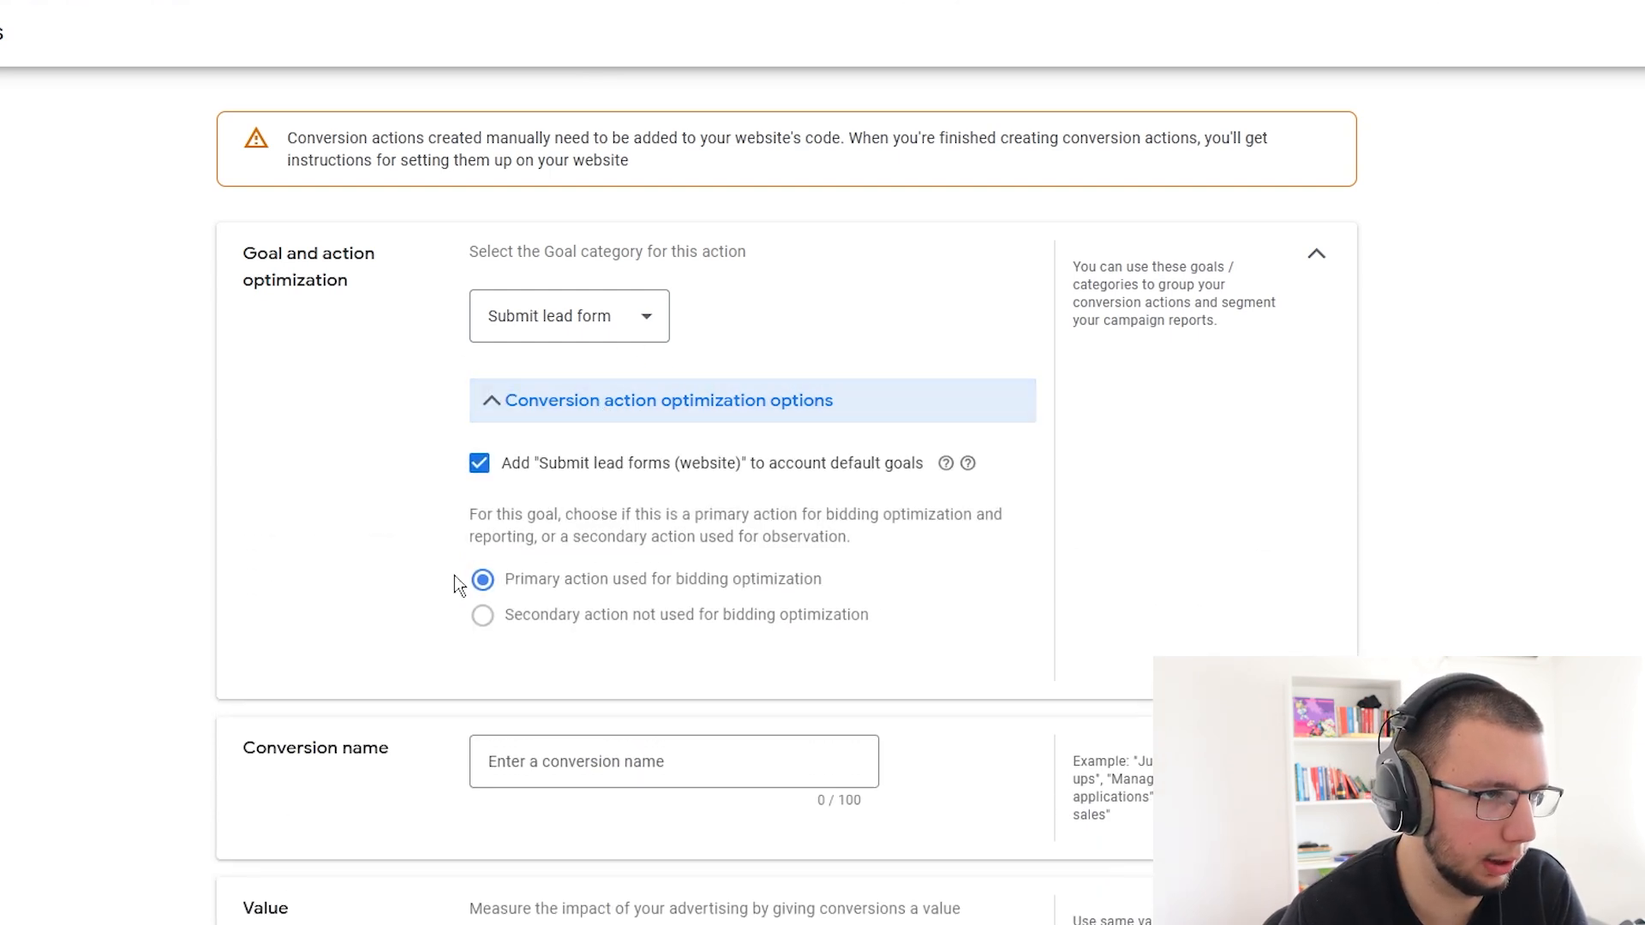
pyautogui.click(601, 418)
pyautogui.scroll(-1, 271, 459)
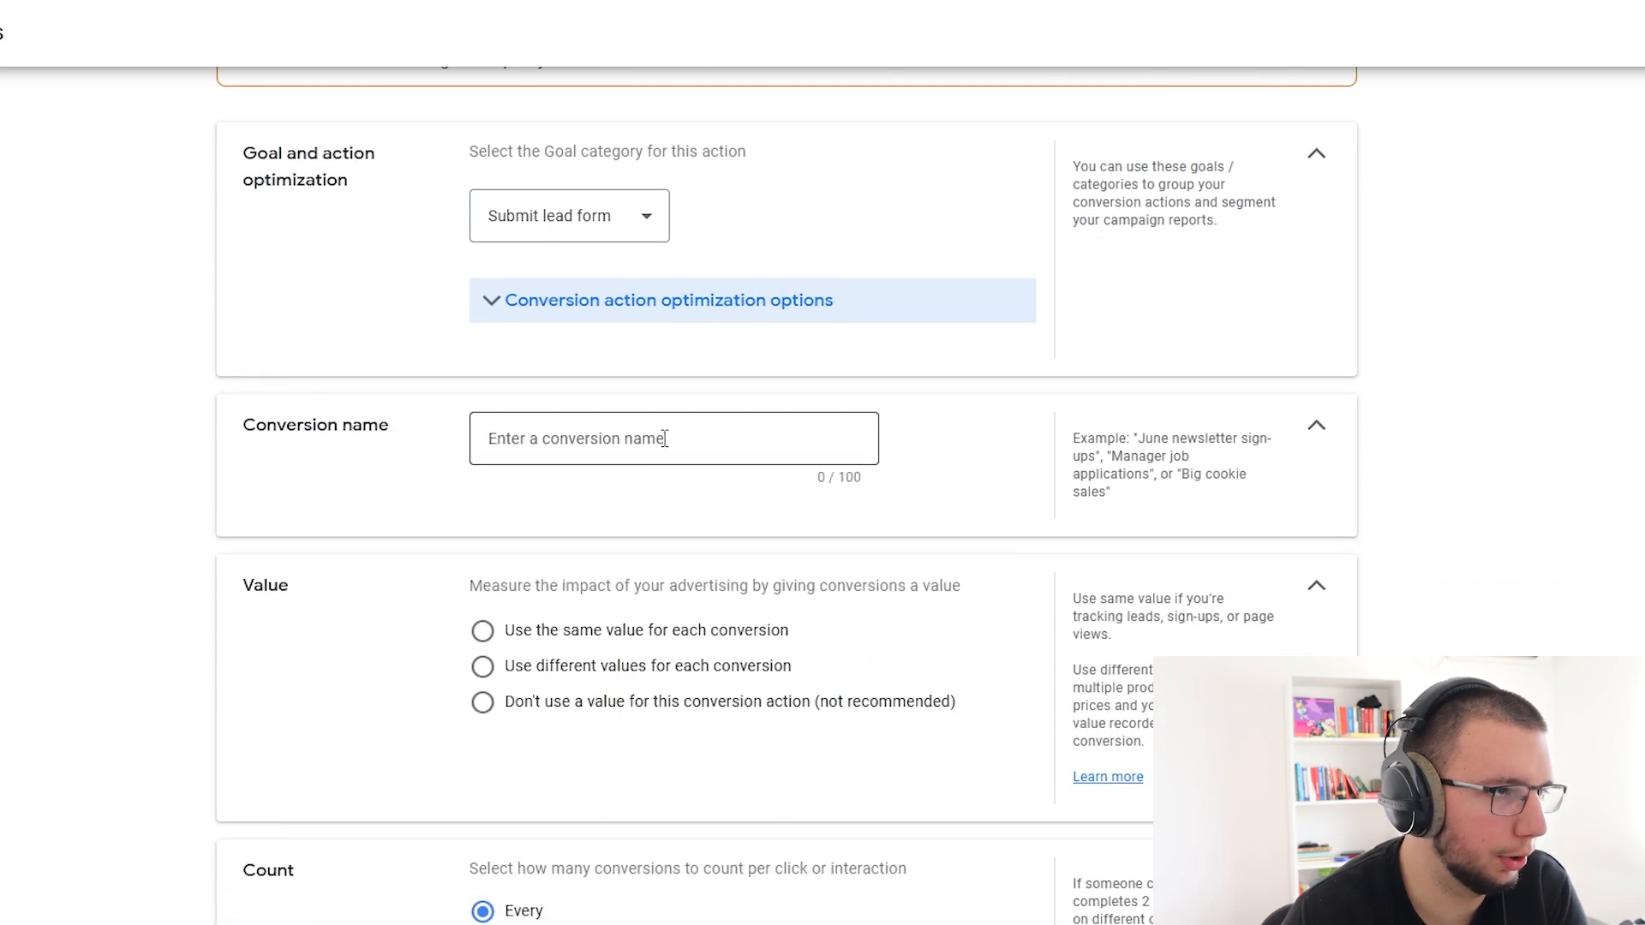
# - Name the conversion action "Landing Page Lead Form Submit"
pyautogui.click(665, 438)
pyautogui.write('wa')
pyautogui.press('BackSpace')
pyautogui.press('BackSpace')
pyautogui.write('Landing ')
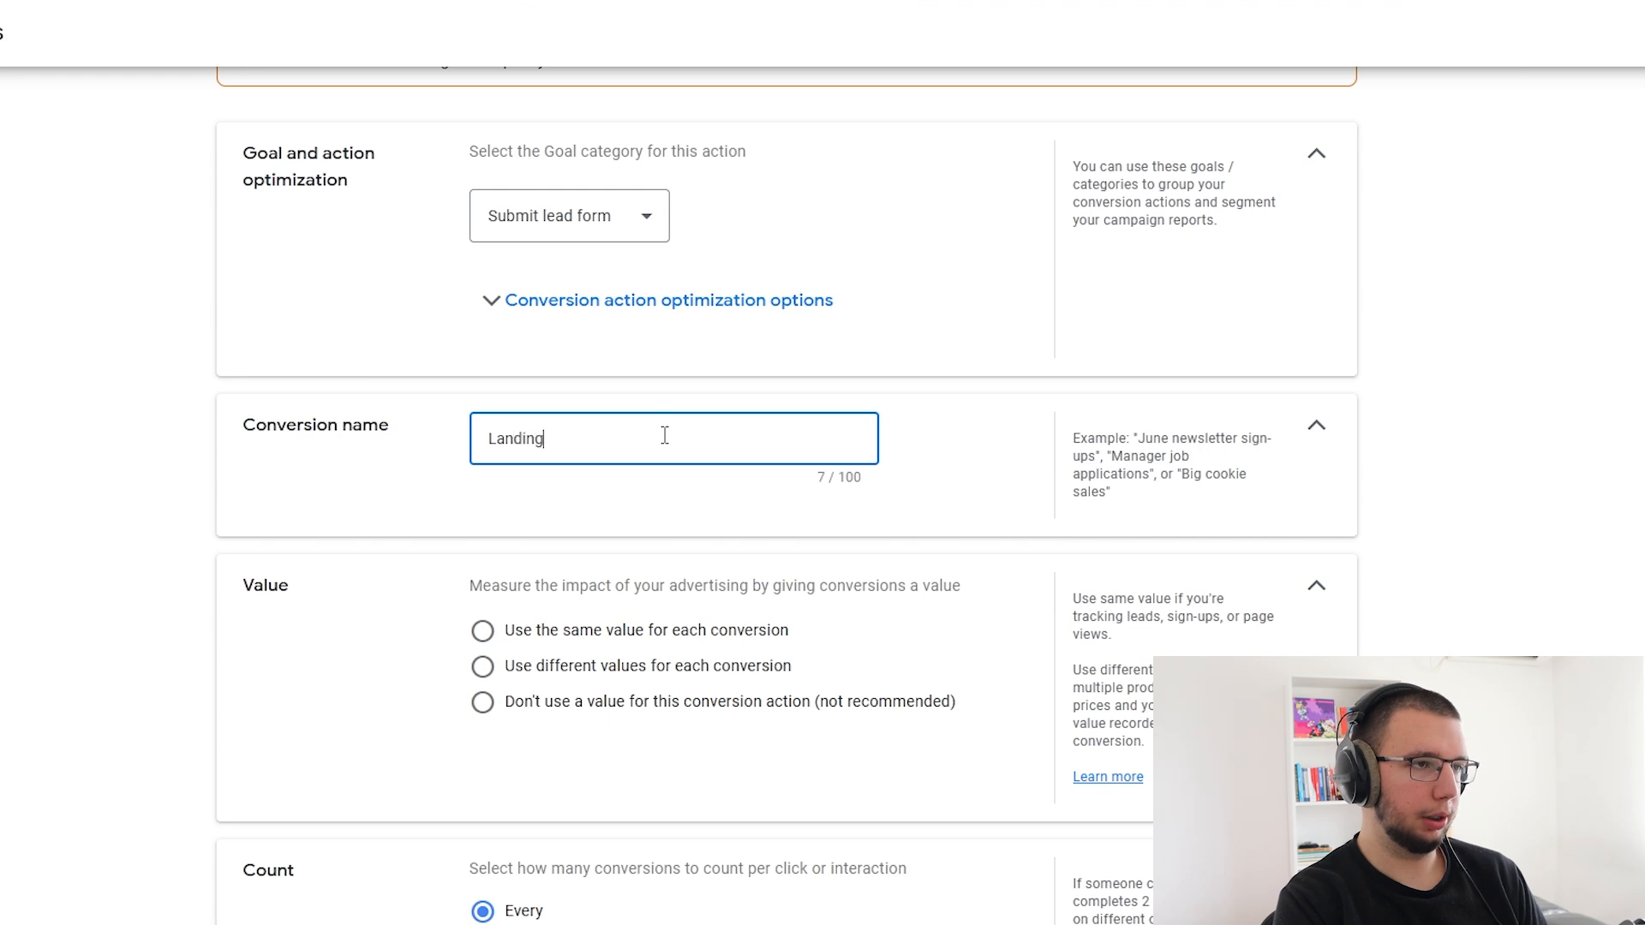
pyautogui.write('Page LEa')
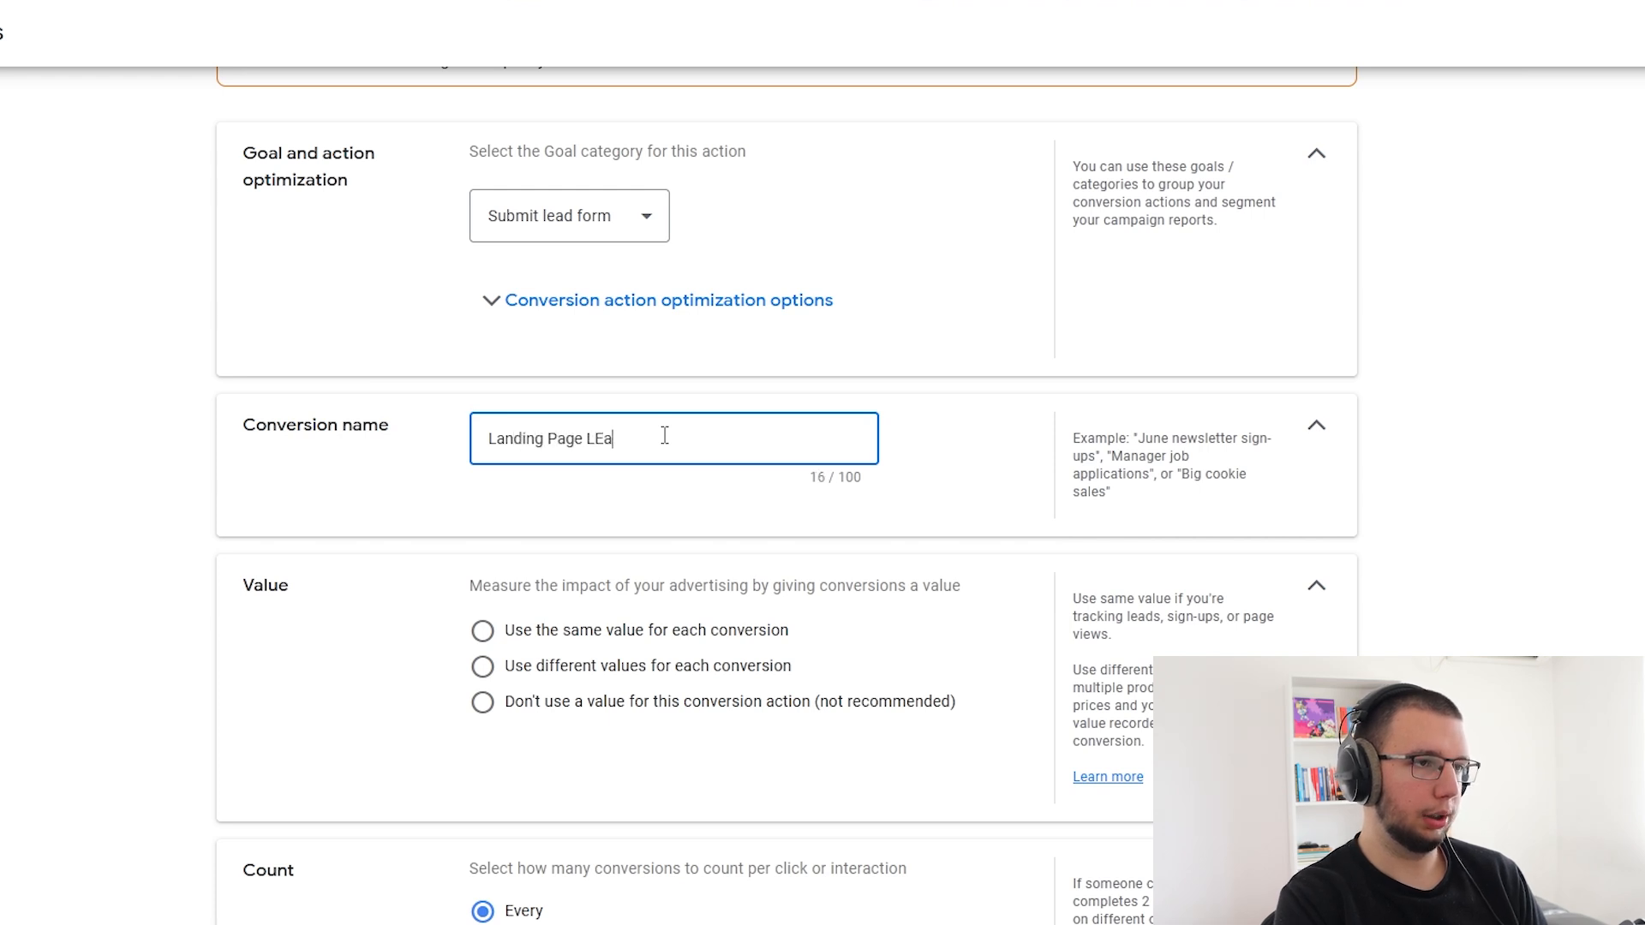
pyautogui.write('ad Form Submit')
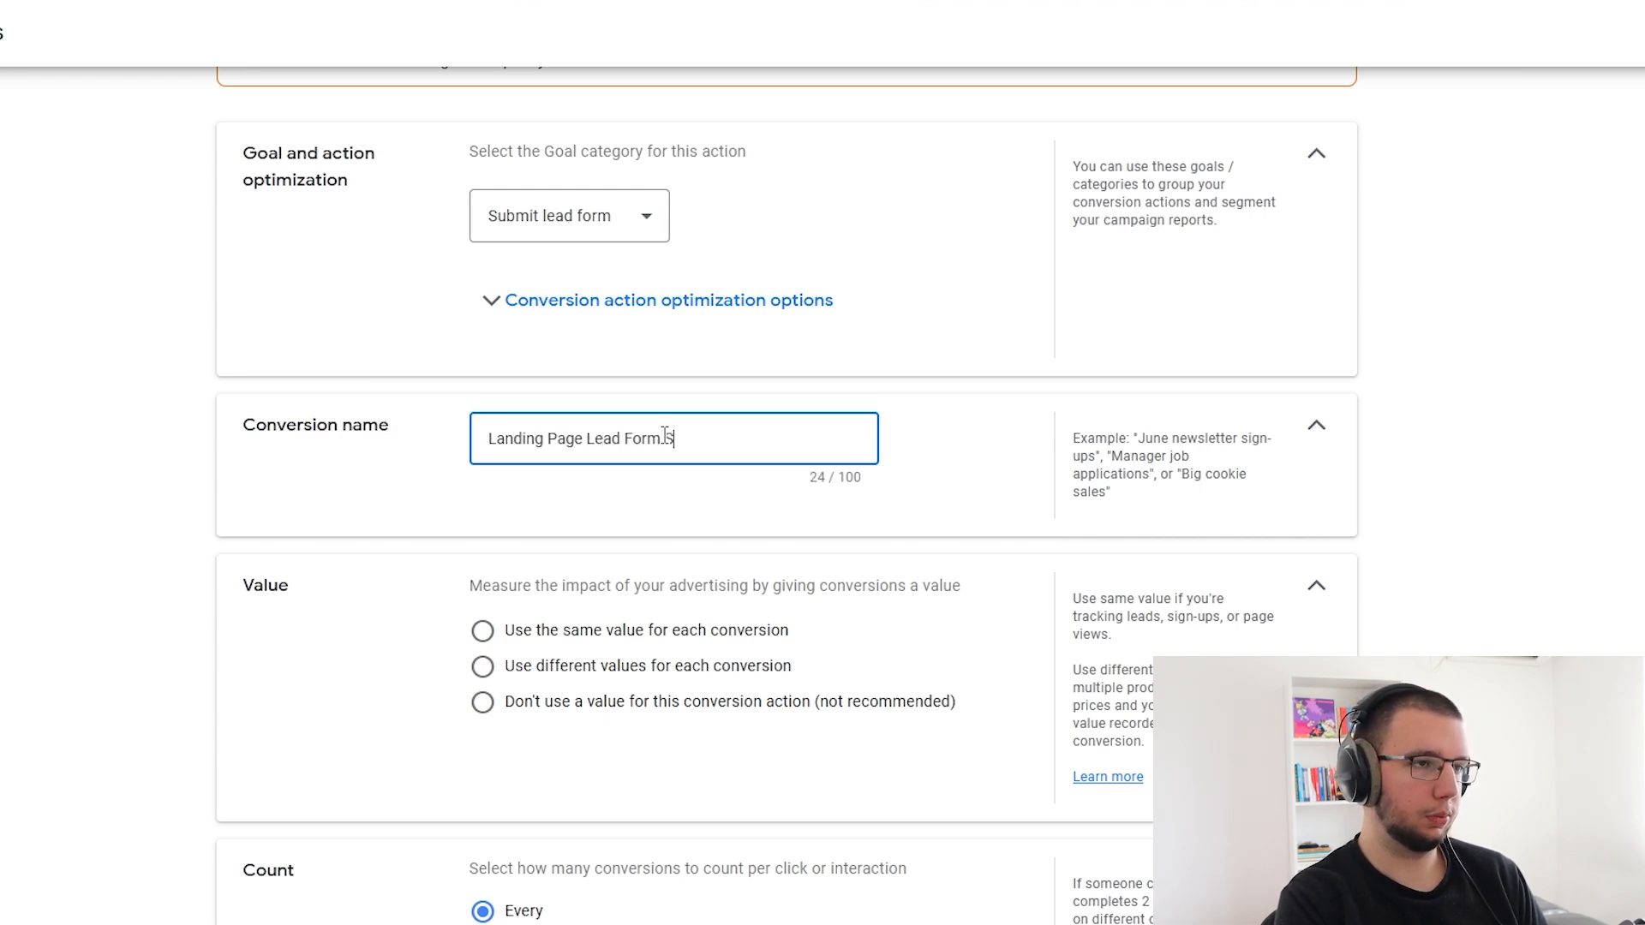
pyautogui.click(297, 555)
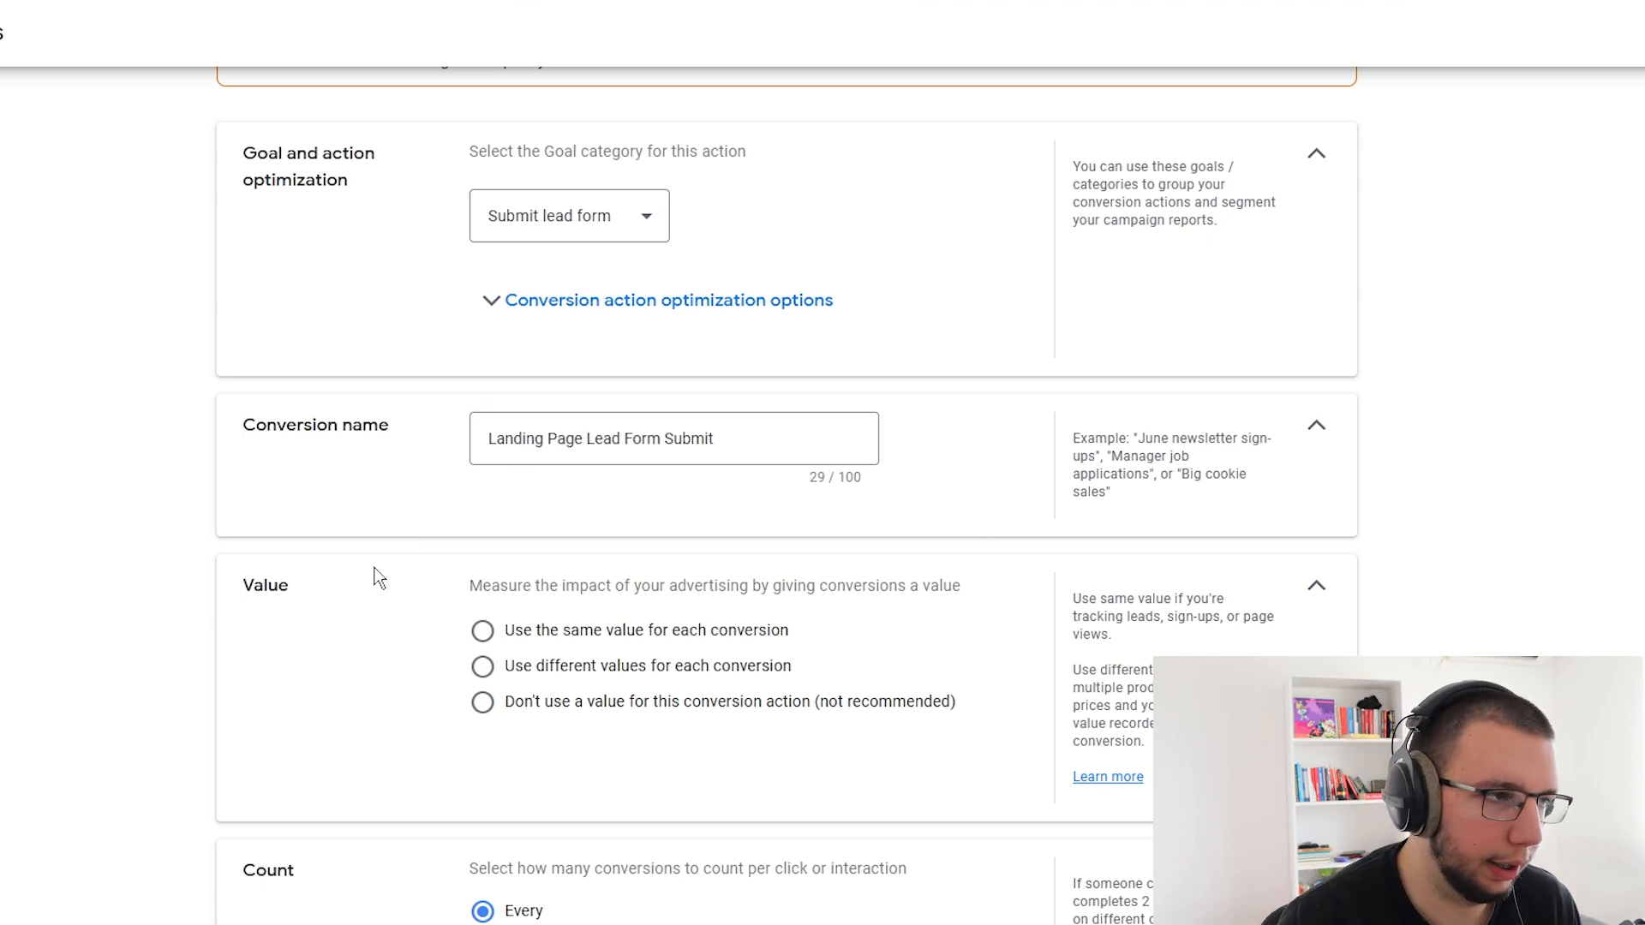
# - Set the conversion action to not use a value
pyautogui.scroll(-1, 340, 564)
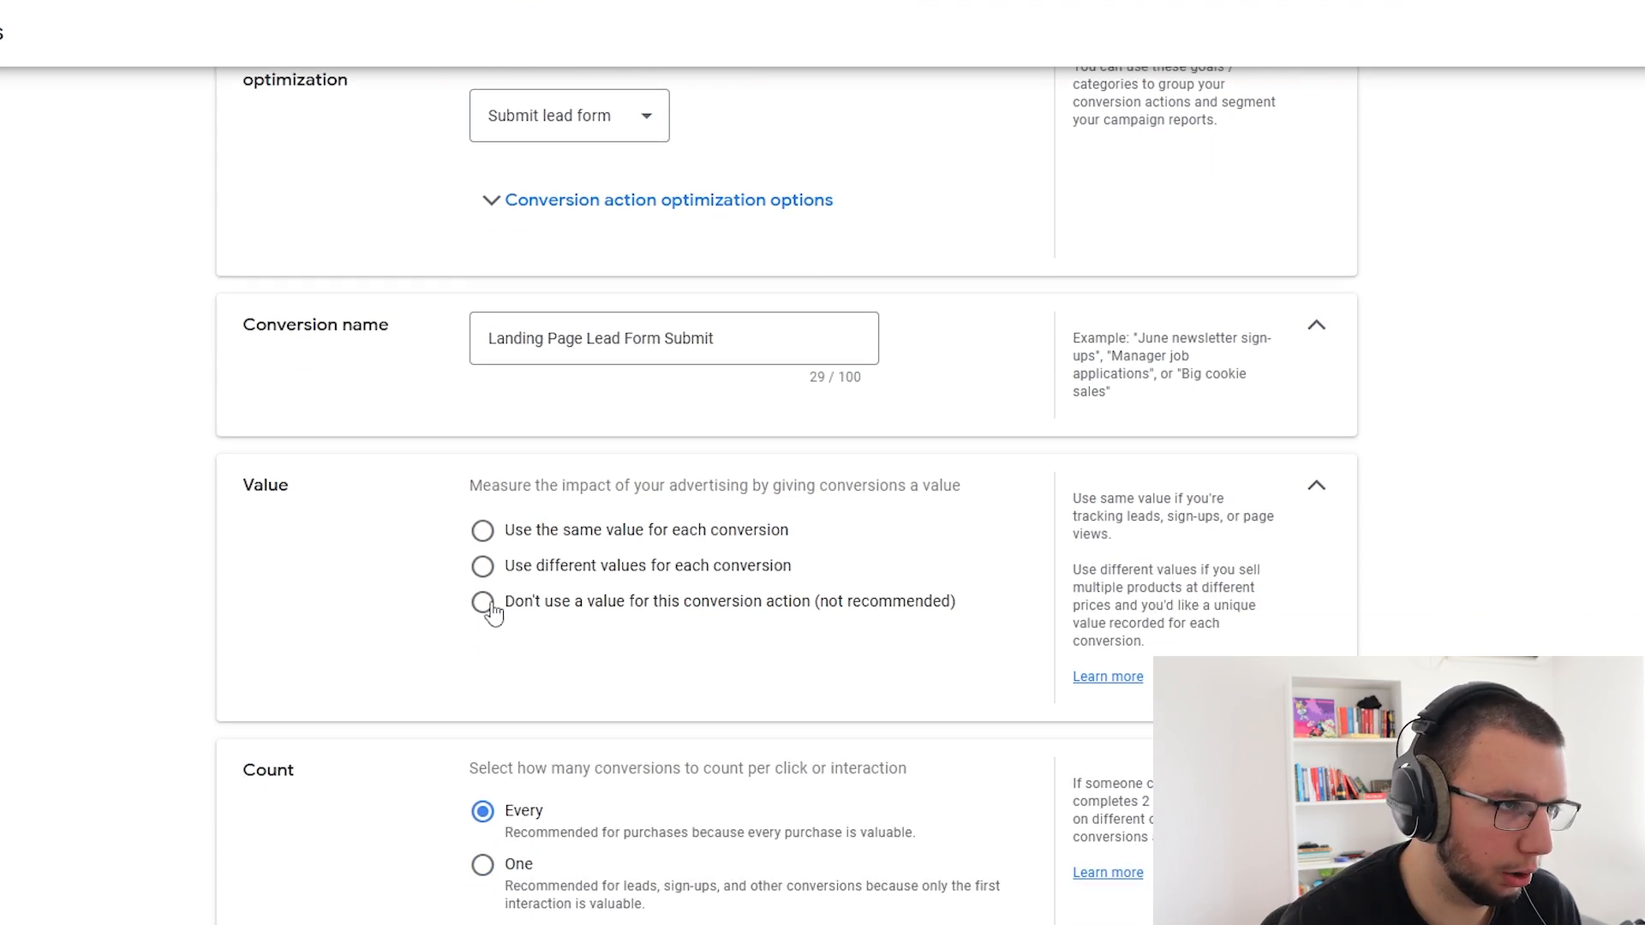
pyautogui.click(492, 605)
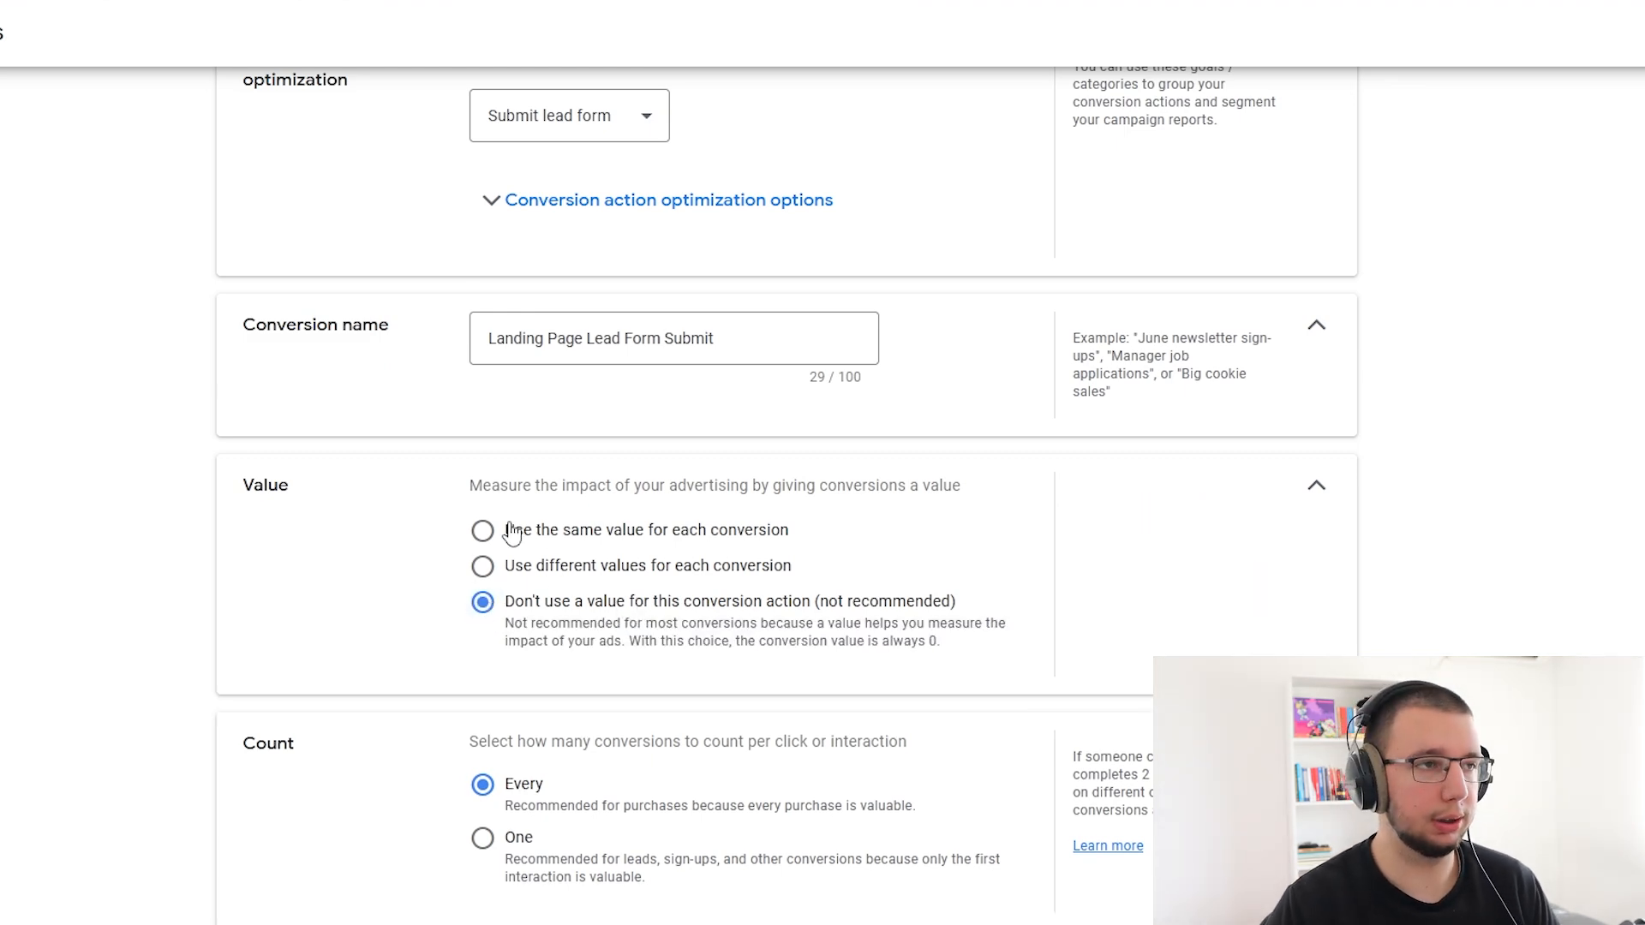
pyautogui.scroll(2, 511, 527)
# - Set the conversion count to One per click or interaction
pyautogui.scroll(-5, 509, 528)
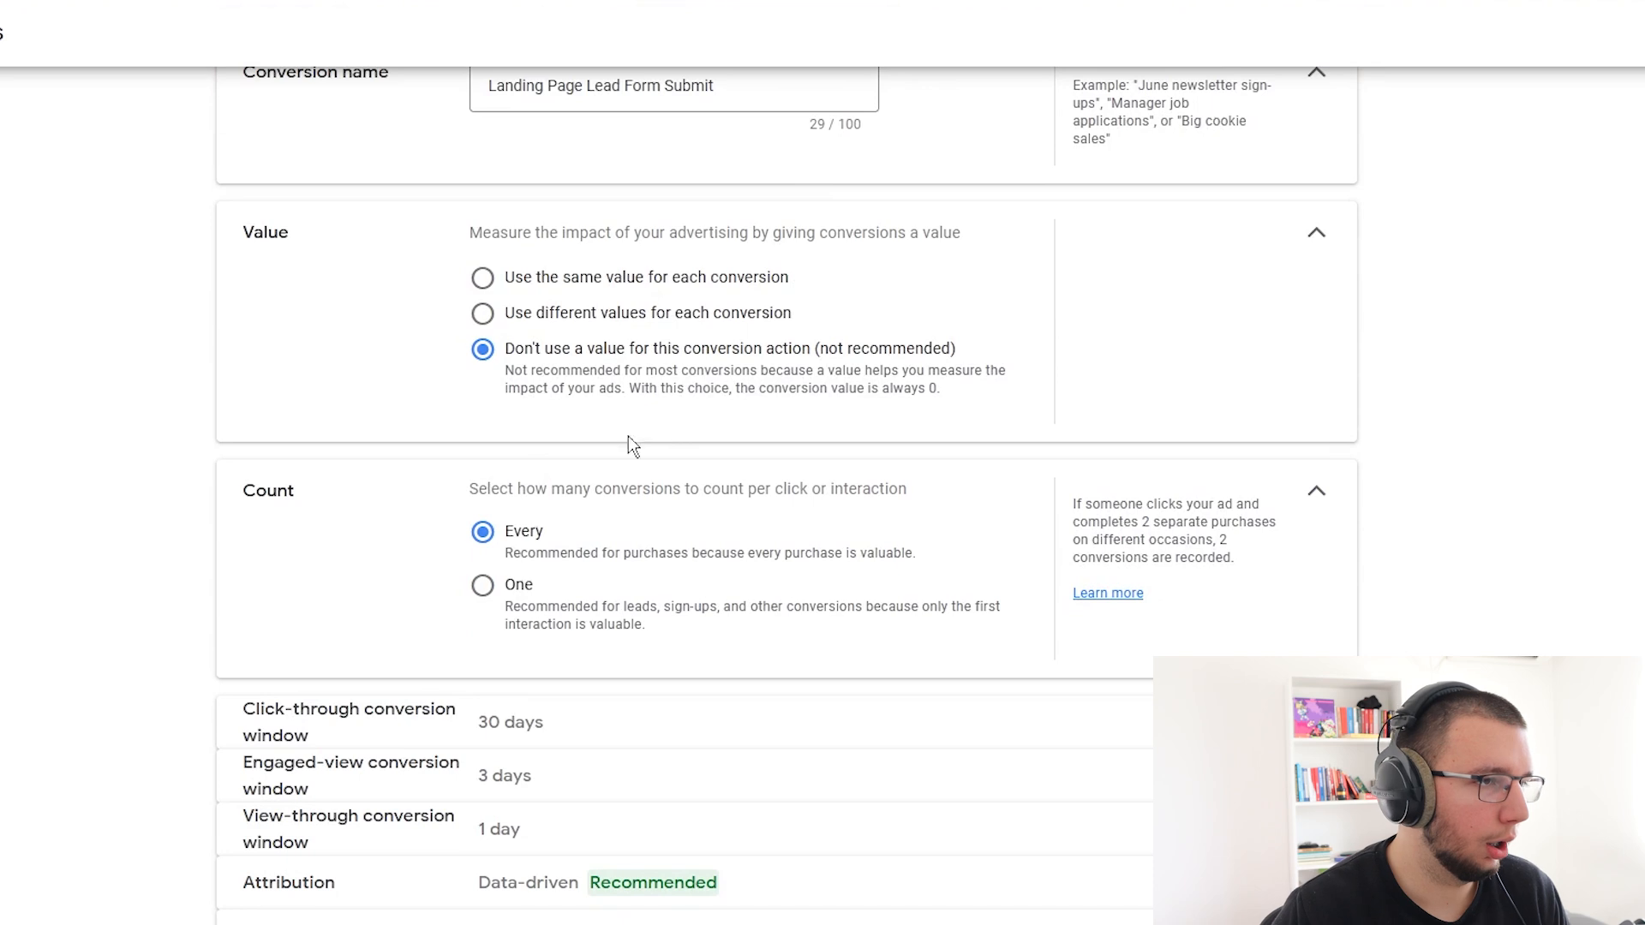
pyautogui.moveTo(484, 490); pyautogui.dragTo(946, 501)
pyautogui.click(979, 497)
pyautogui.click(482, 585)
pyautogui.moveTo(468, 485); pyautogui.dragTo(801, 488)
pyautogui.click(870, 481)
pyautogui.scroll(5, 887, 476)
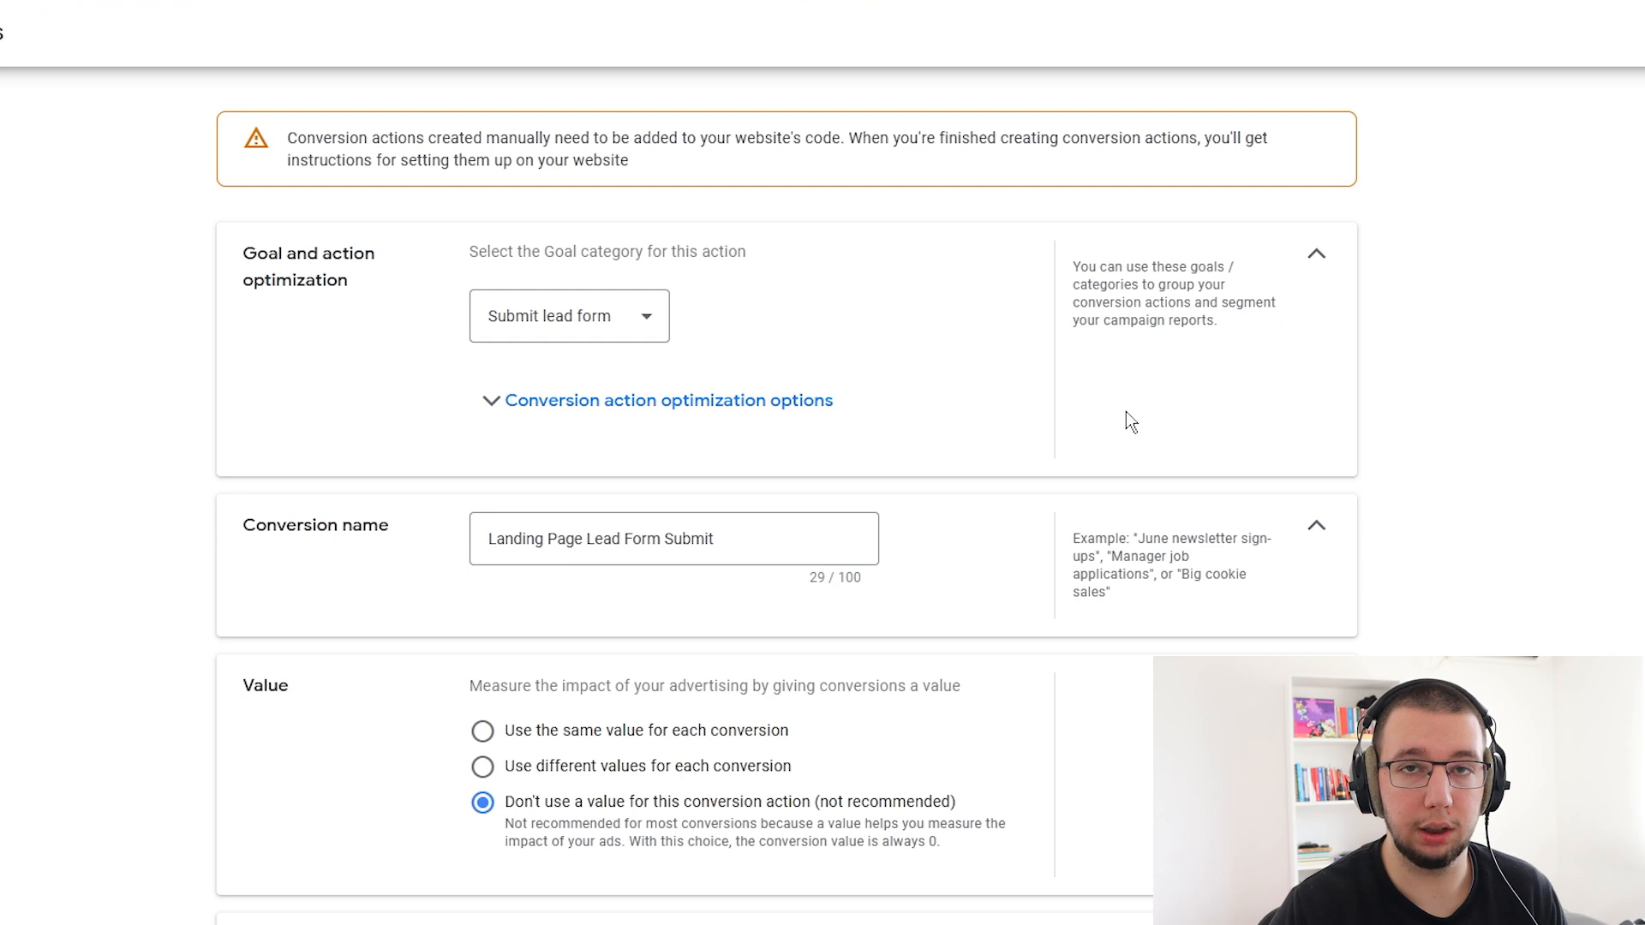
# - Check the attribution model choices for the conversion action and keep Data-driven
pyautogui.scroll(-5, 1004, 324)
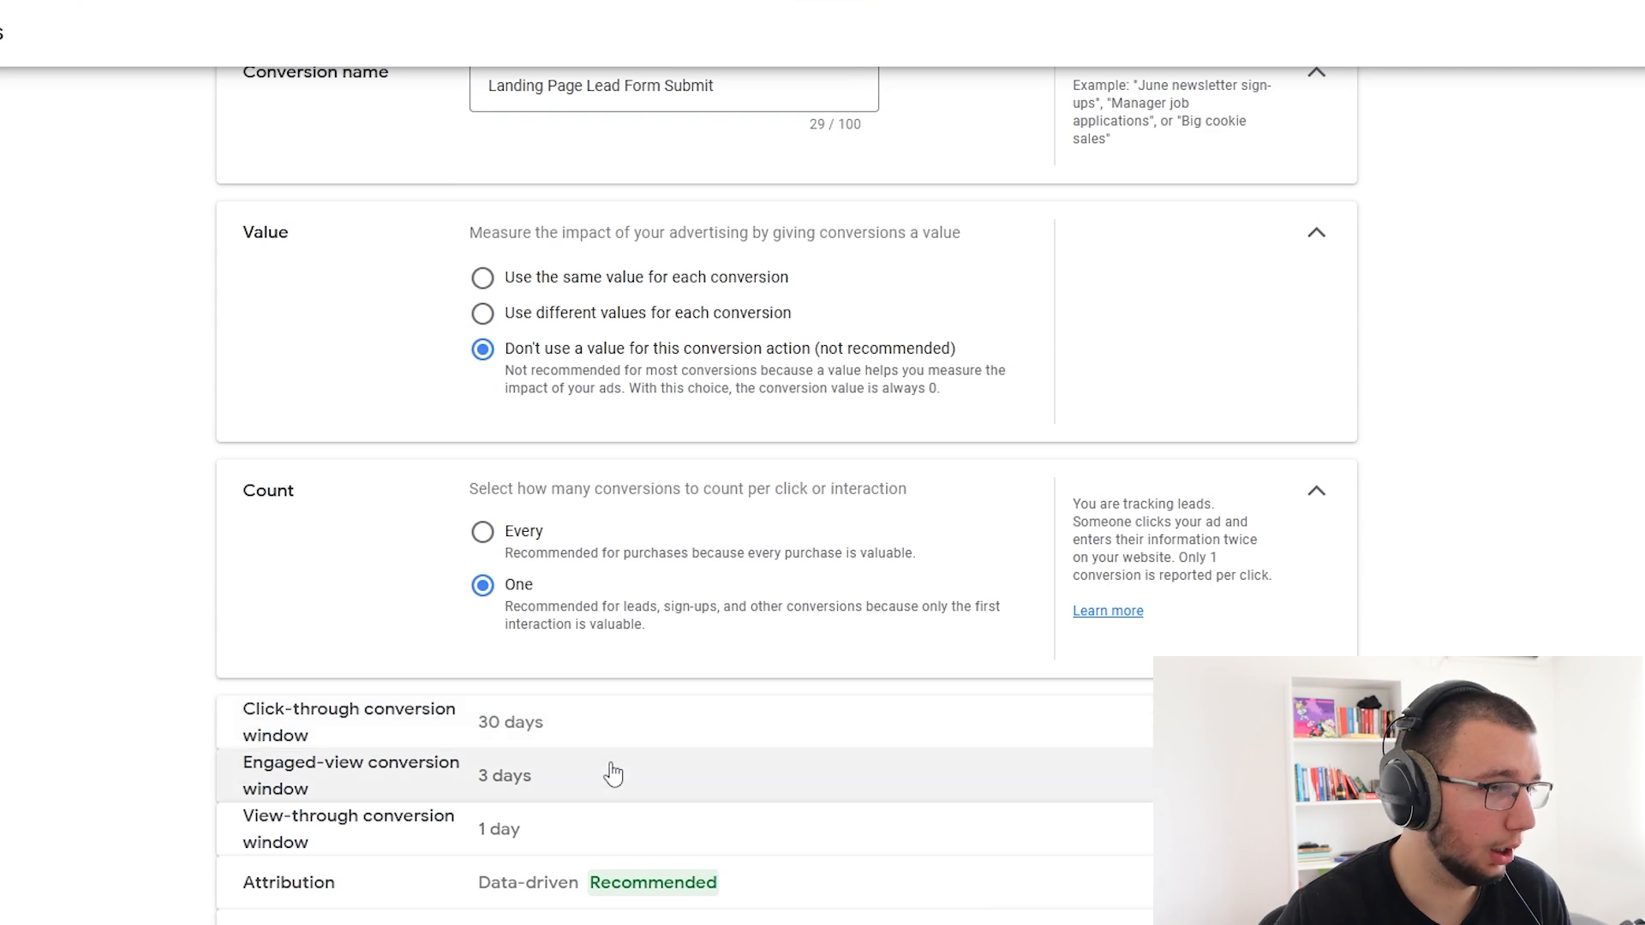
pyautogui.click(632, 895)
pyautogui.scroll(-3, 169, 609)
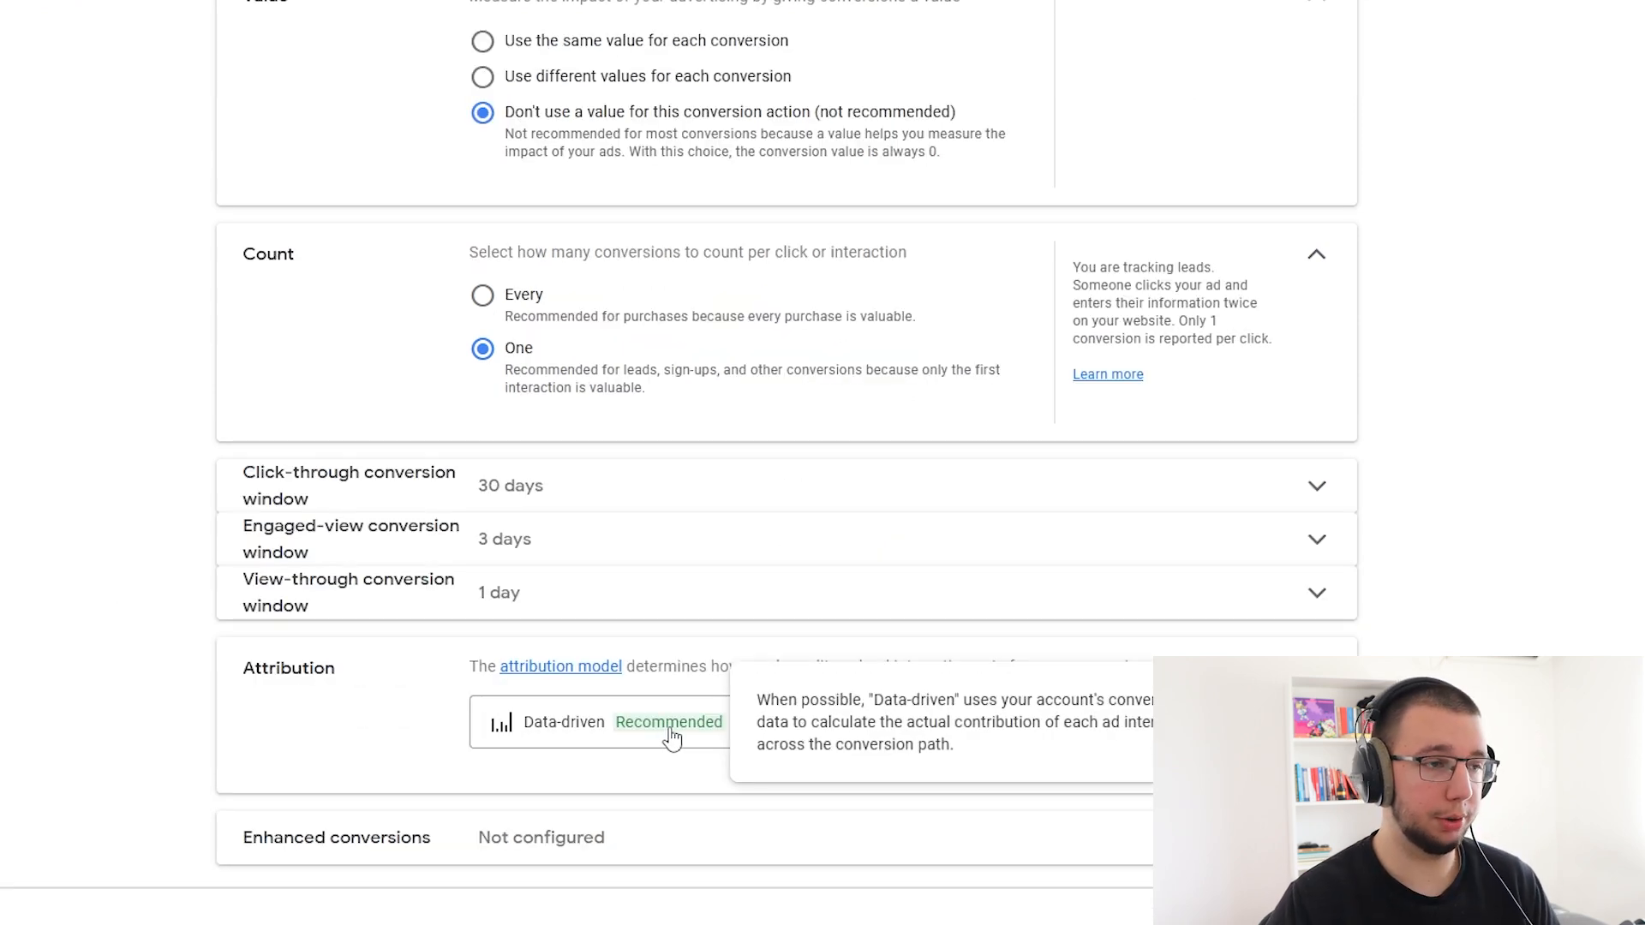
pyautogui.click(559, 735)
pyautogui.click(632, 441)
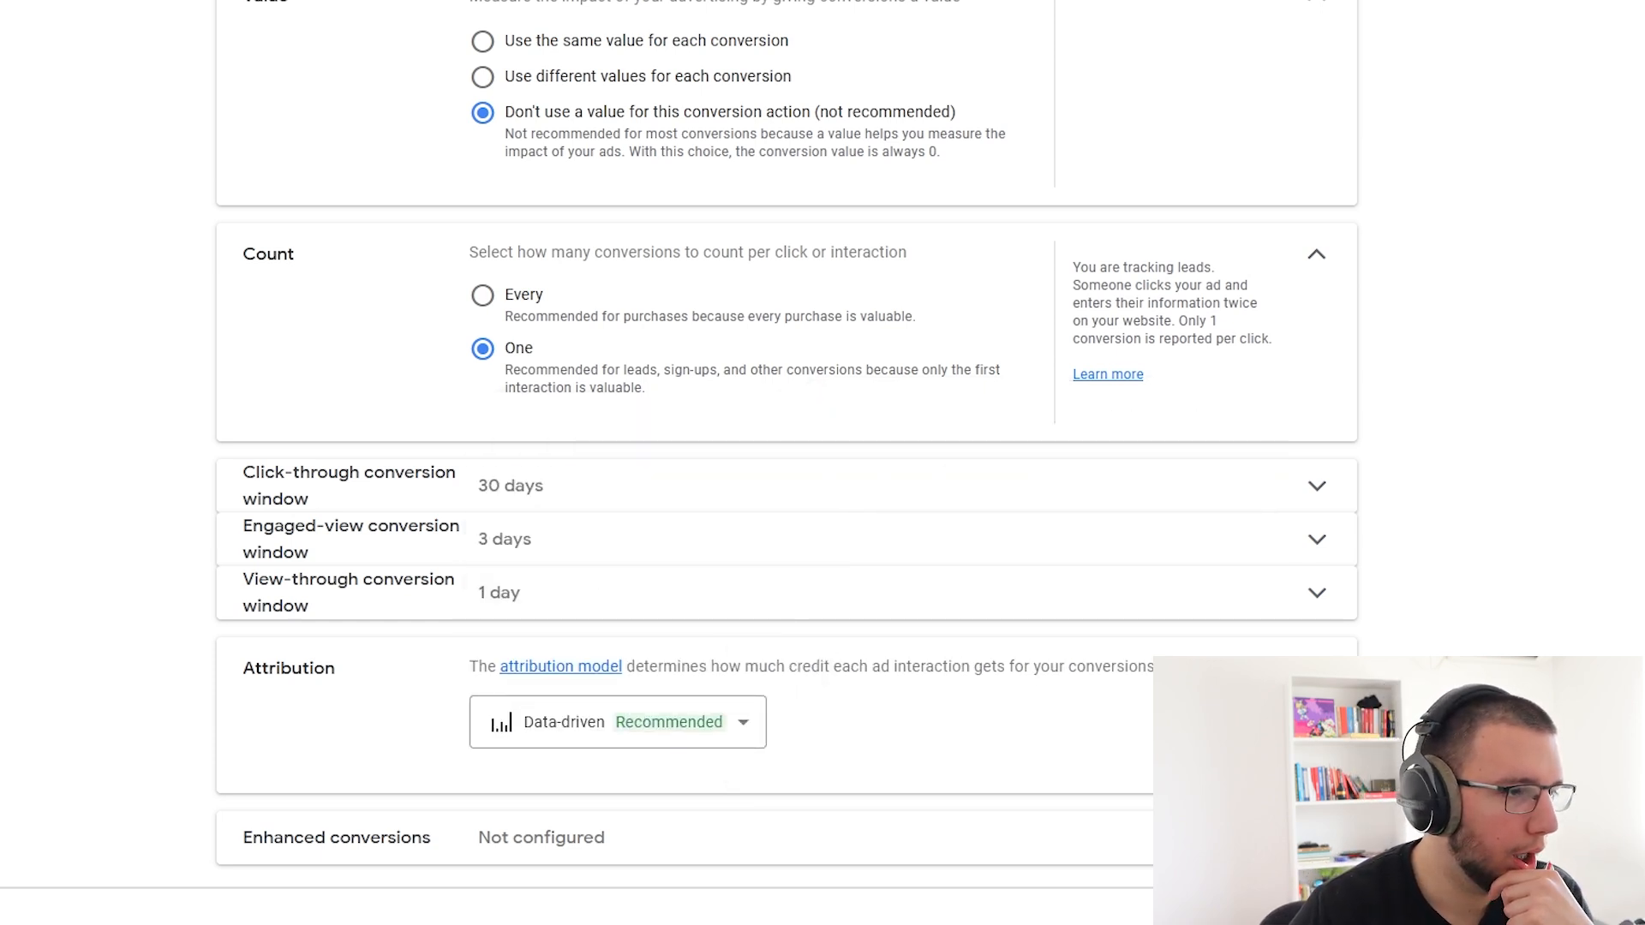
# - Finish the manual conversion action, then agree and continue with enhanced conversions turned on for the account
pyautogui.click(421, 677)
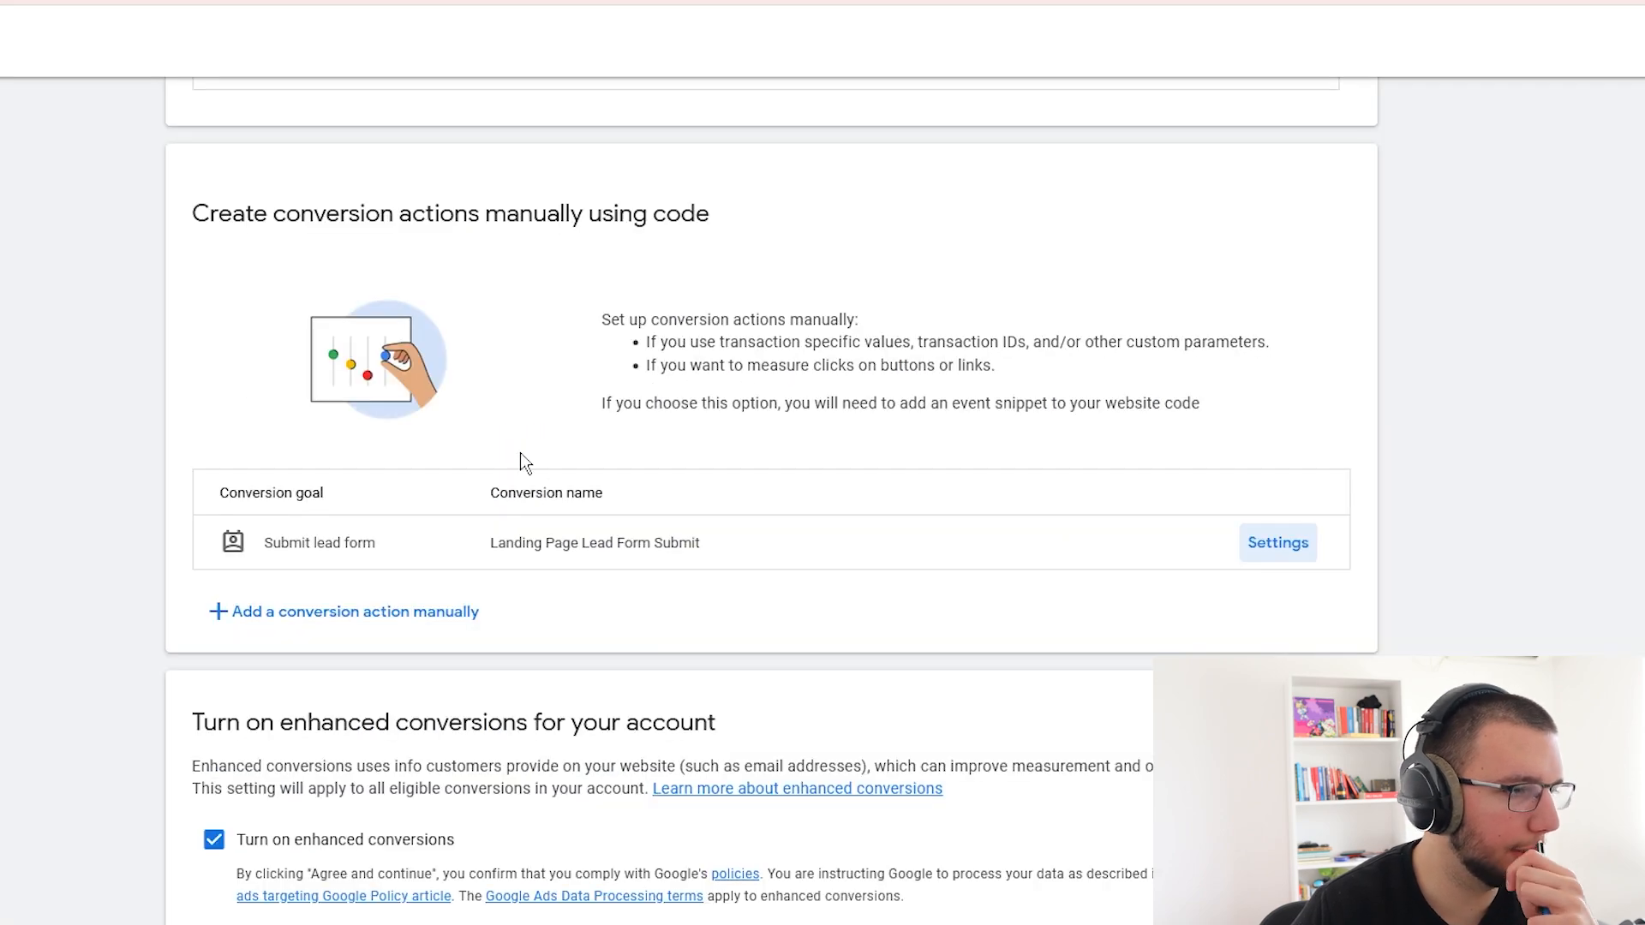
pyautogui.scroll(-2, 548, 462)
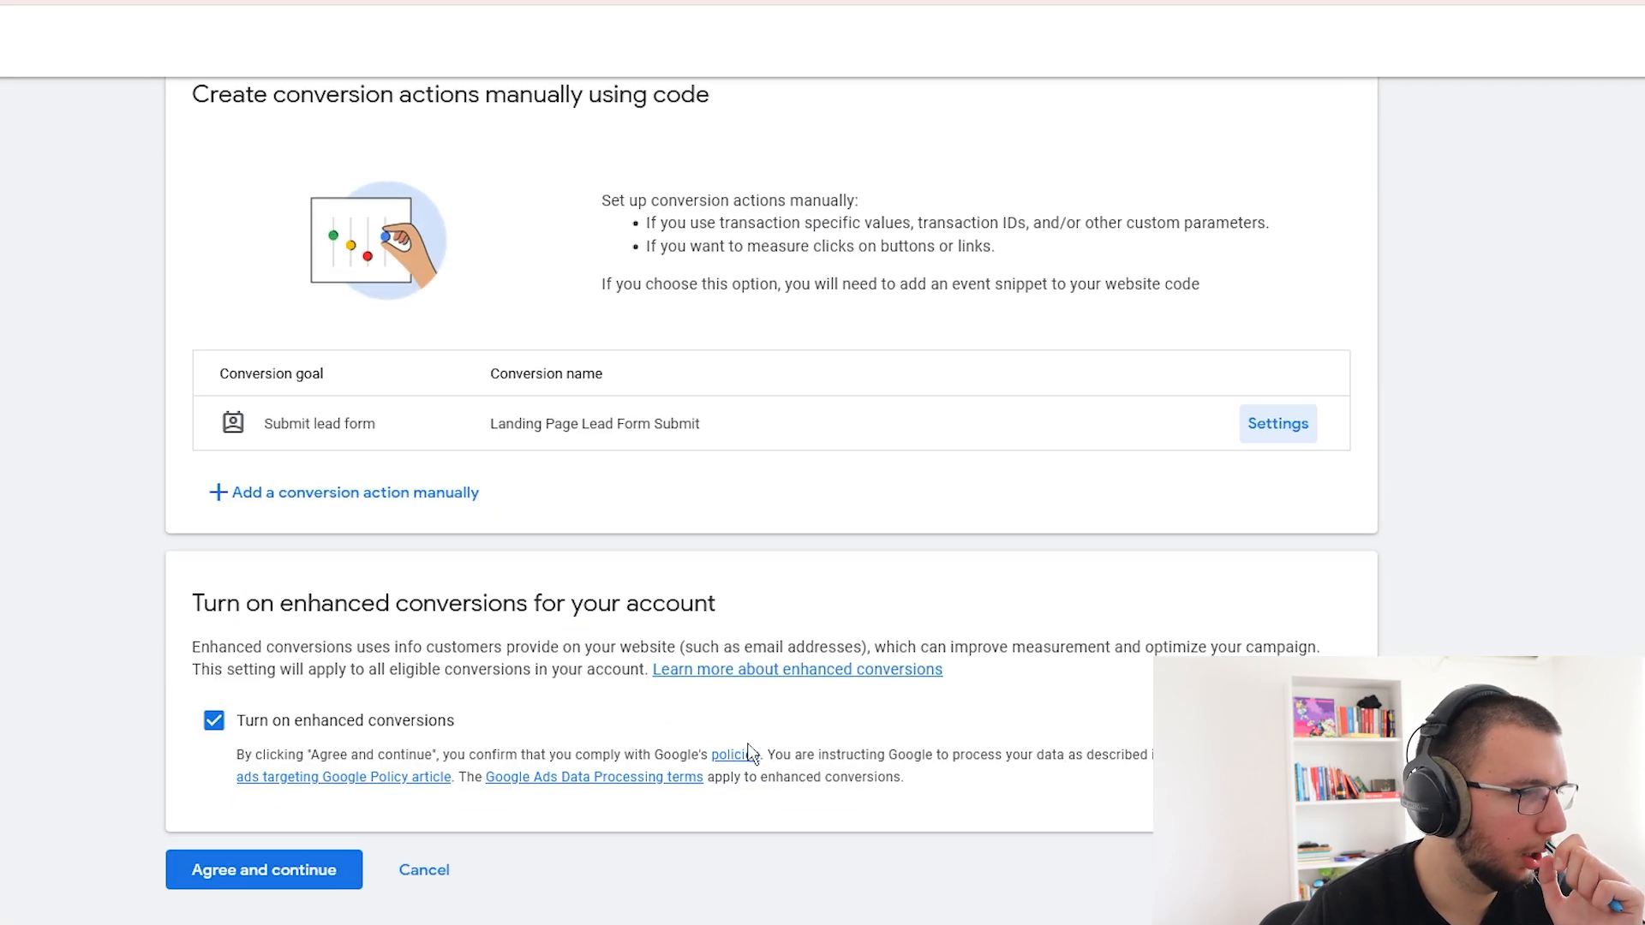
pyautogui.click(293, 871)
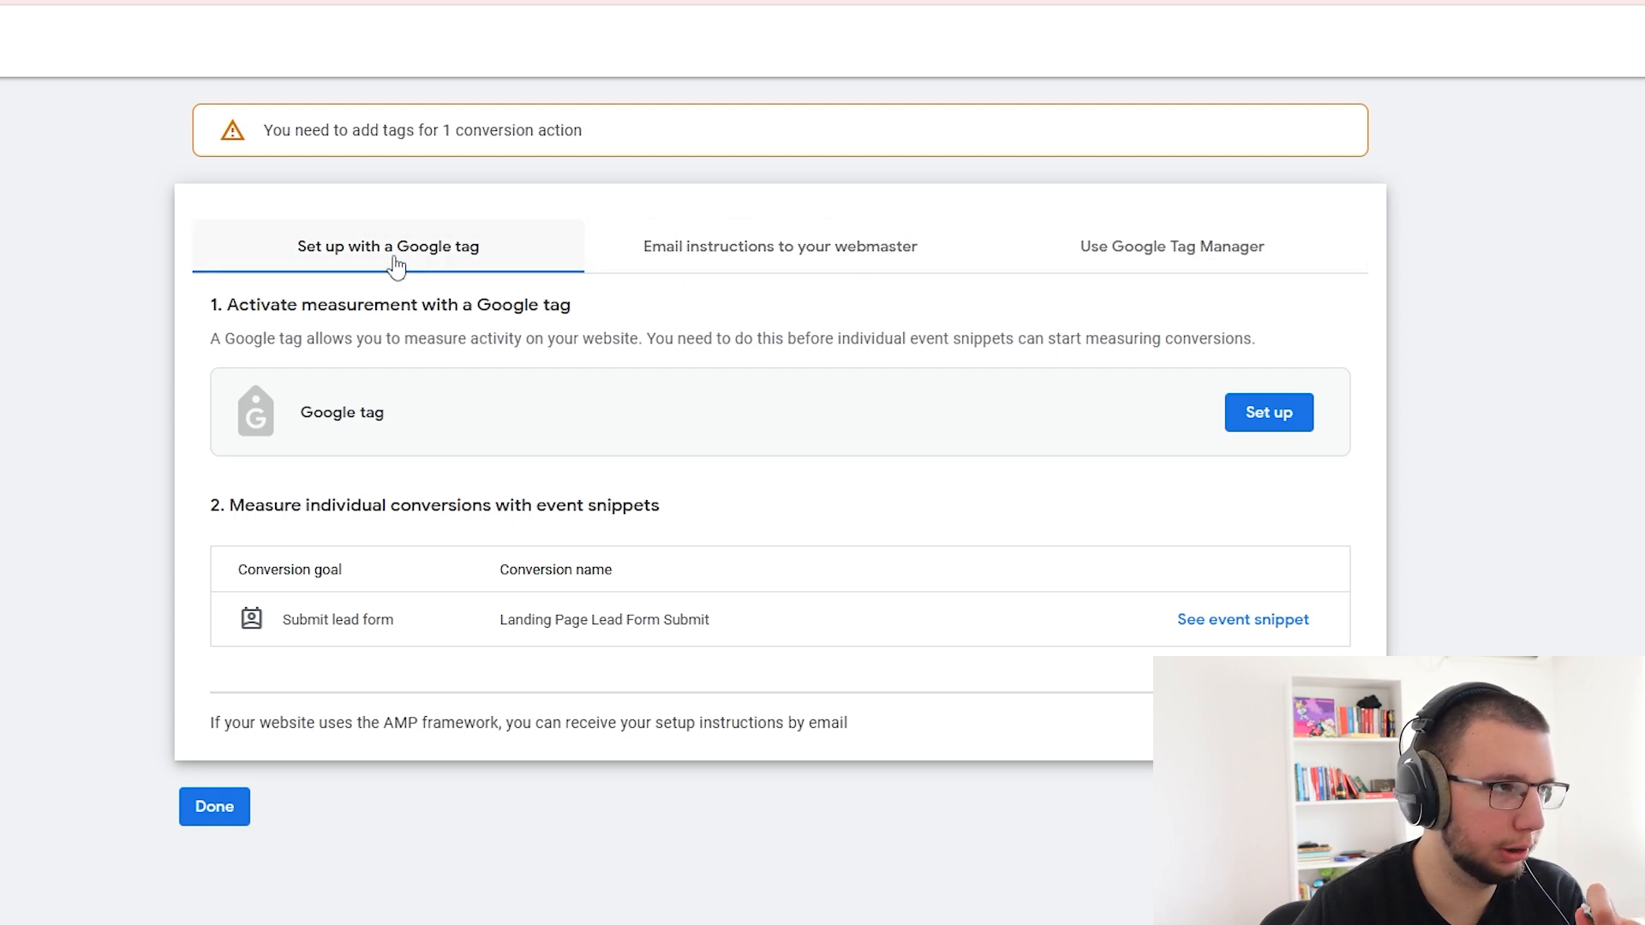
# - Compare the webmaster email and Google Tag Manager setup methods, and examine the conversion ID and label for the lead form action
pyautogui.click(818, 257)
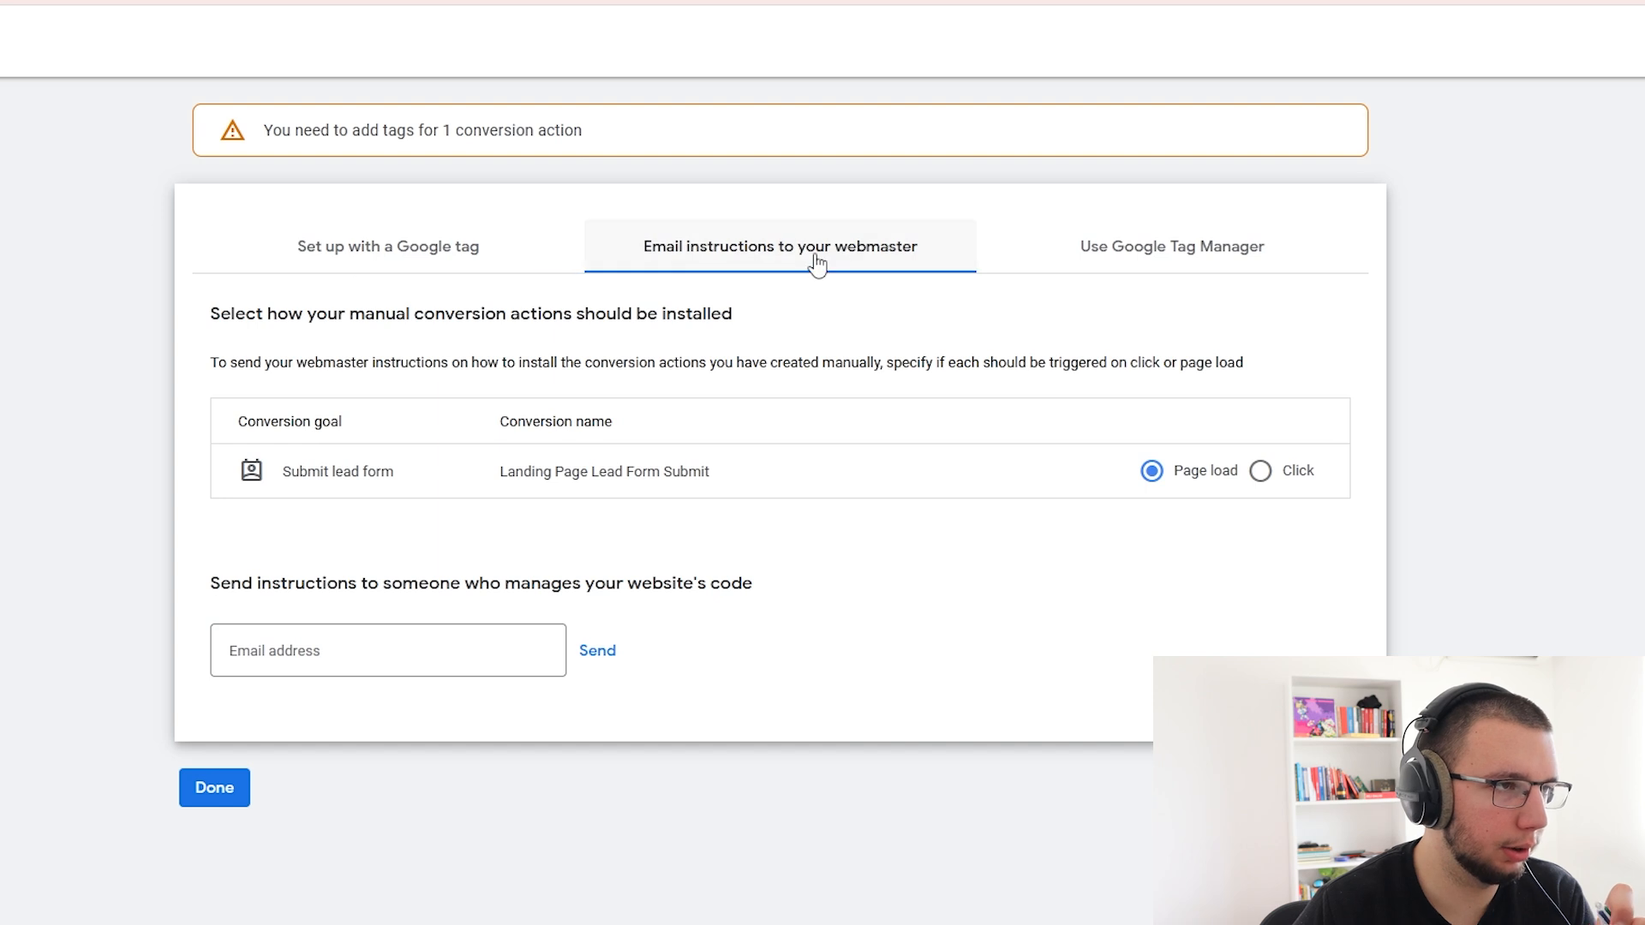
pyautogui.click(1157, 265)
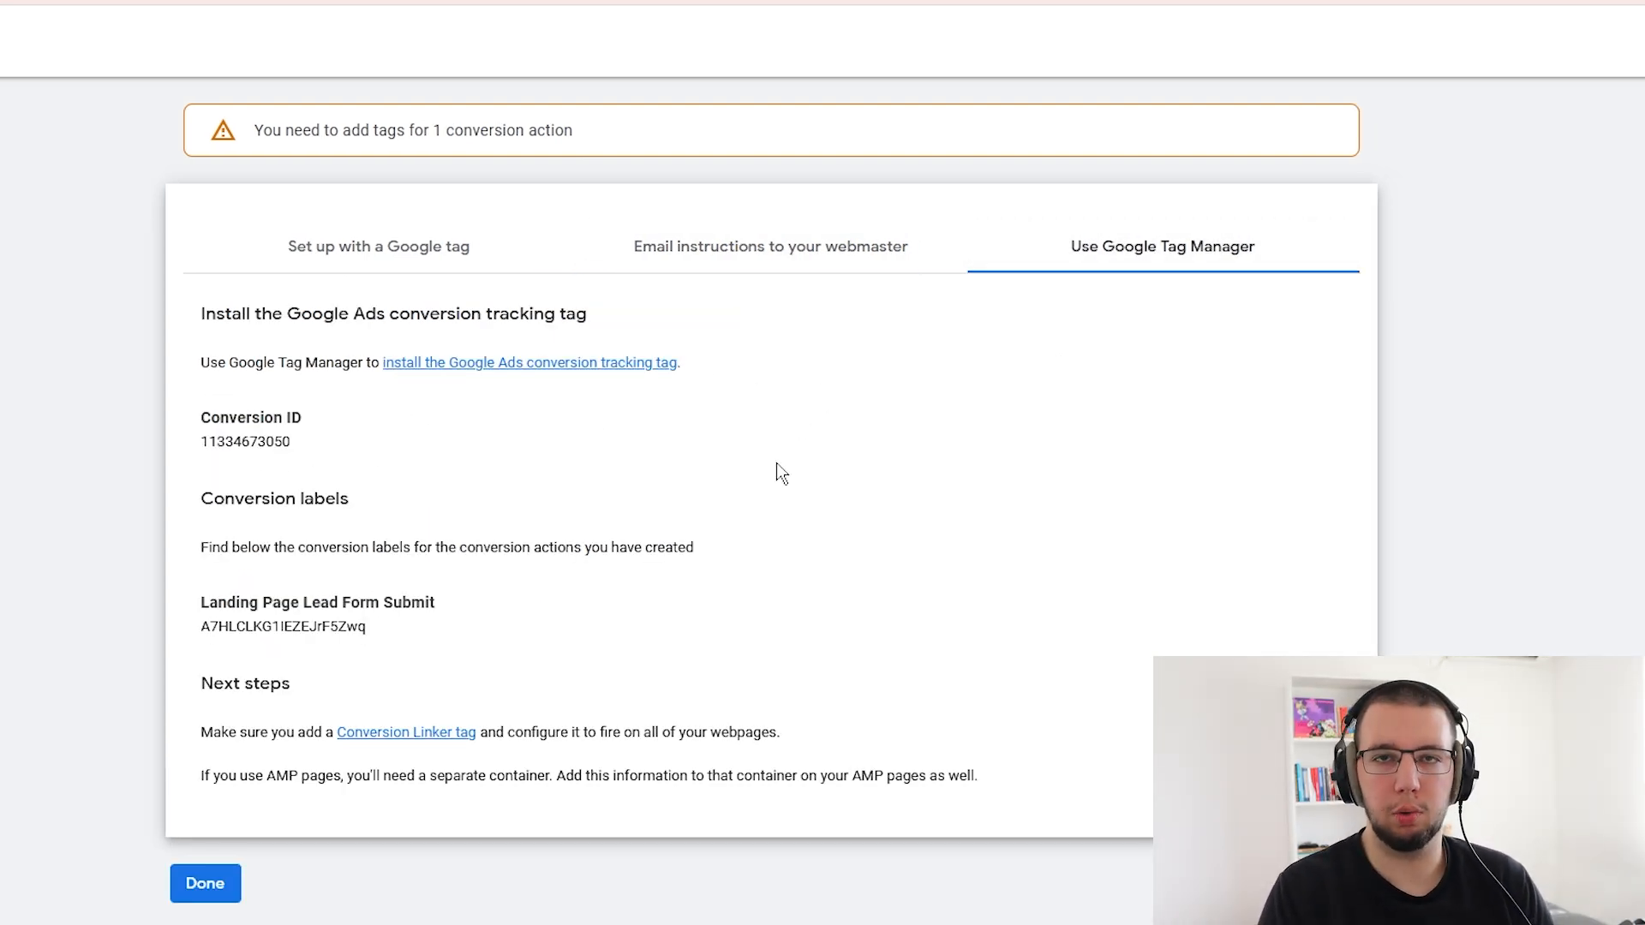
pyautogui.doubleClick(242, 441)
pyautogui.click(411, 442)
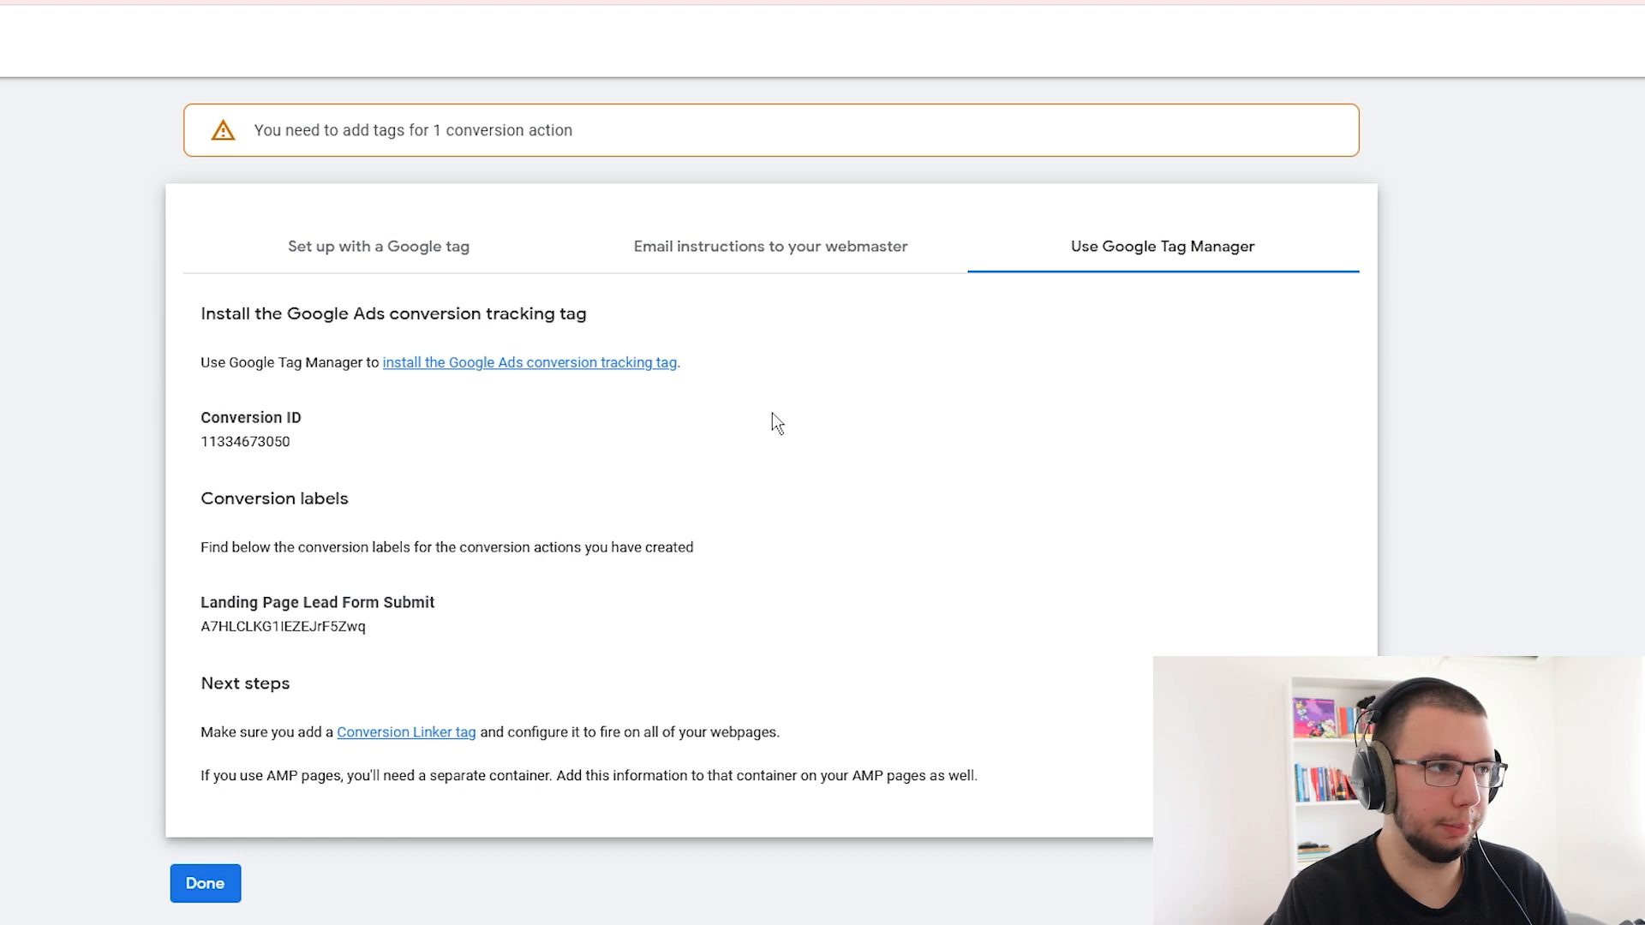
pyautogui.doubleClick(216, 446)
pyautogui.click(276, 447)
pyautogui.doubleClick(257, 446)
pyautogui.click(229, 442)
pyautogui.doubleClick(248, 443)
pyautogui.click(280, 448)
pyautogui.doubleClick(367, 624)
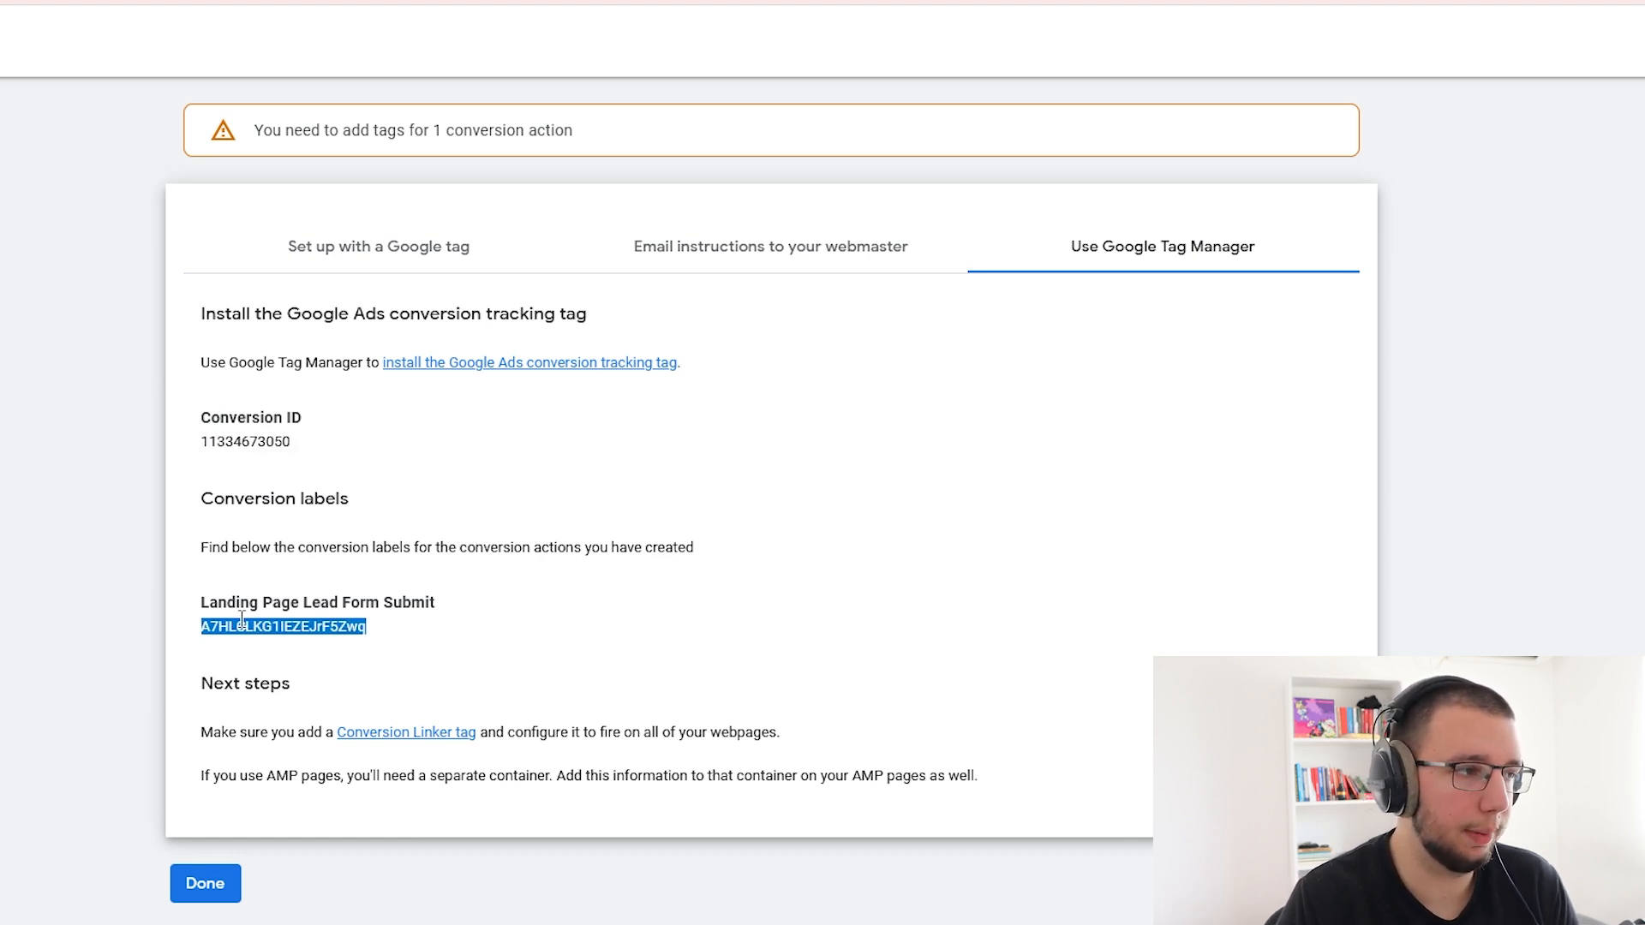
# - Review the Google Tag Manager conversion ID and label, and finish the tag setup for the lead form conversion action
pyautogui.click(580, 616)
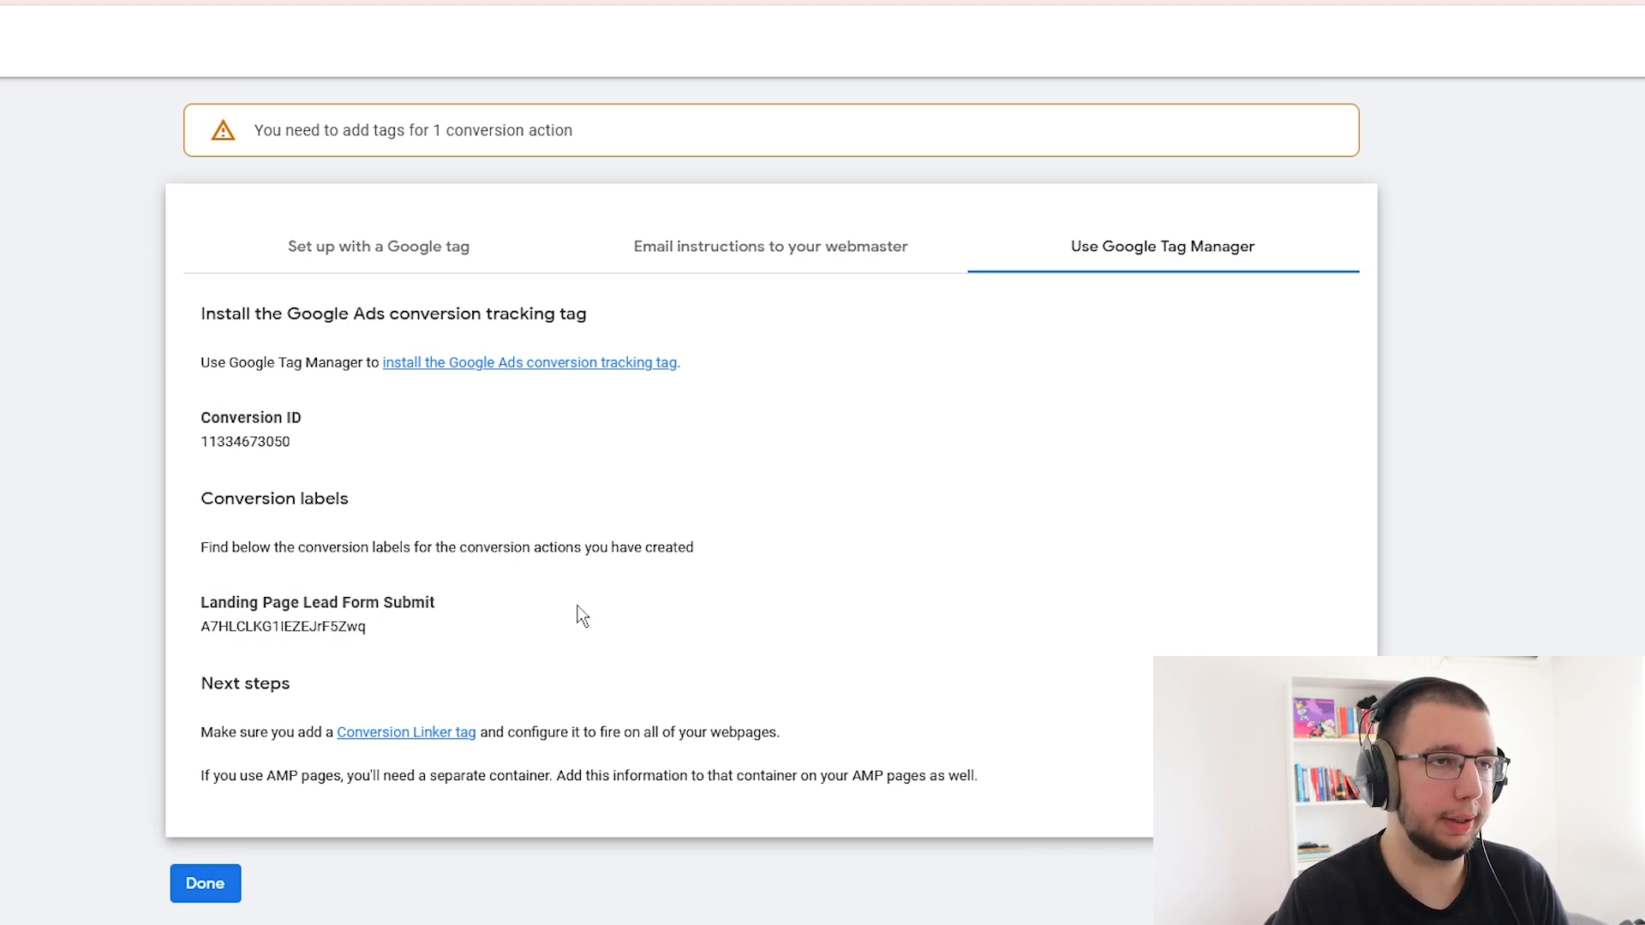
pyautogui.doubleClick(492, 449)
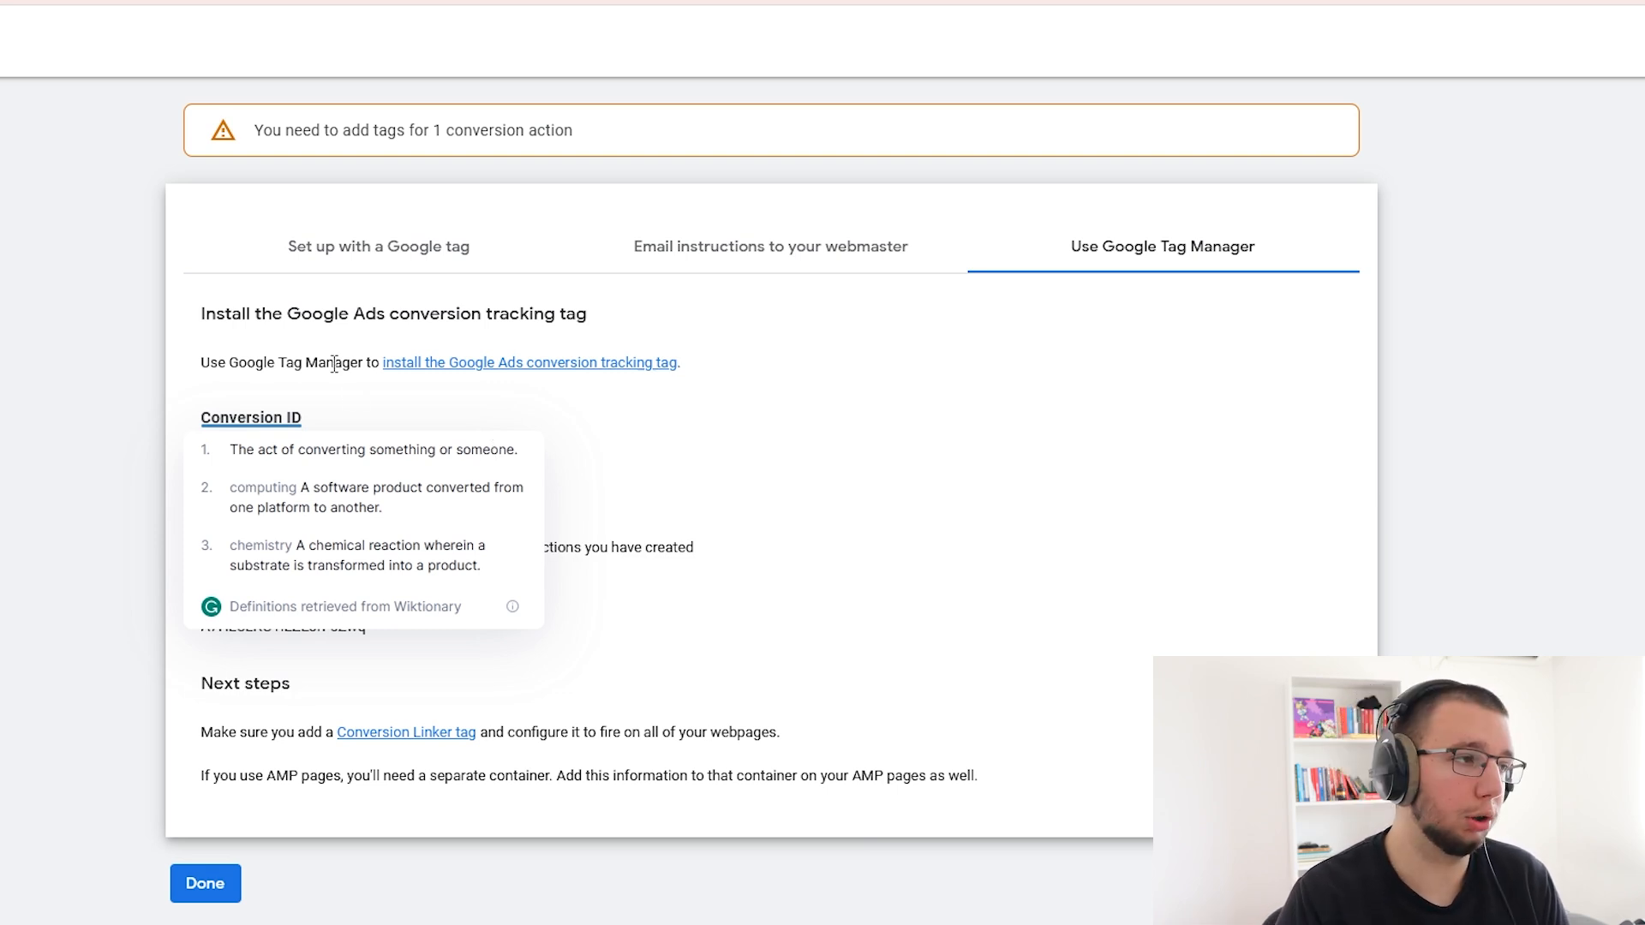
pyautogui.doubleClick(306, 425)
pyautogui.click(210, 442)
pyautogui.doubleClick(289, 442)
pyautogui.click(322, 442)
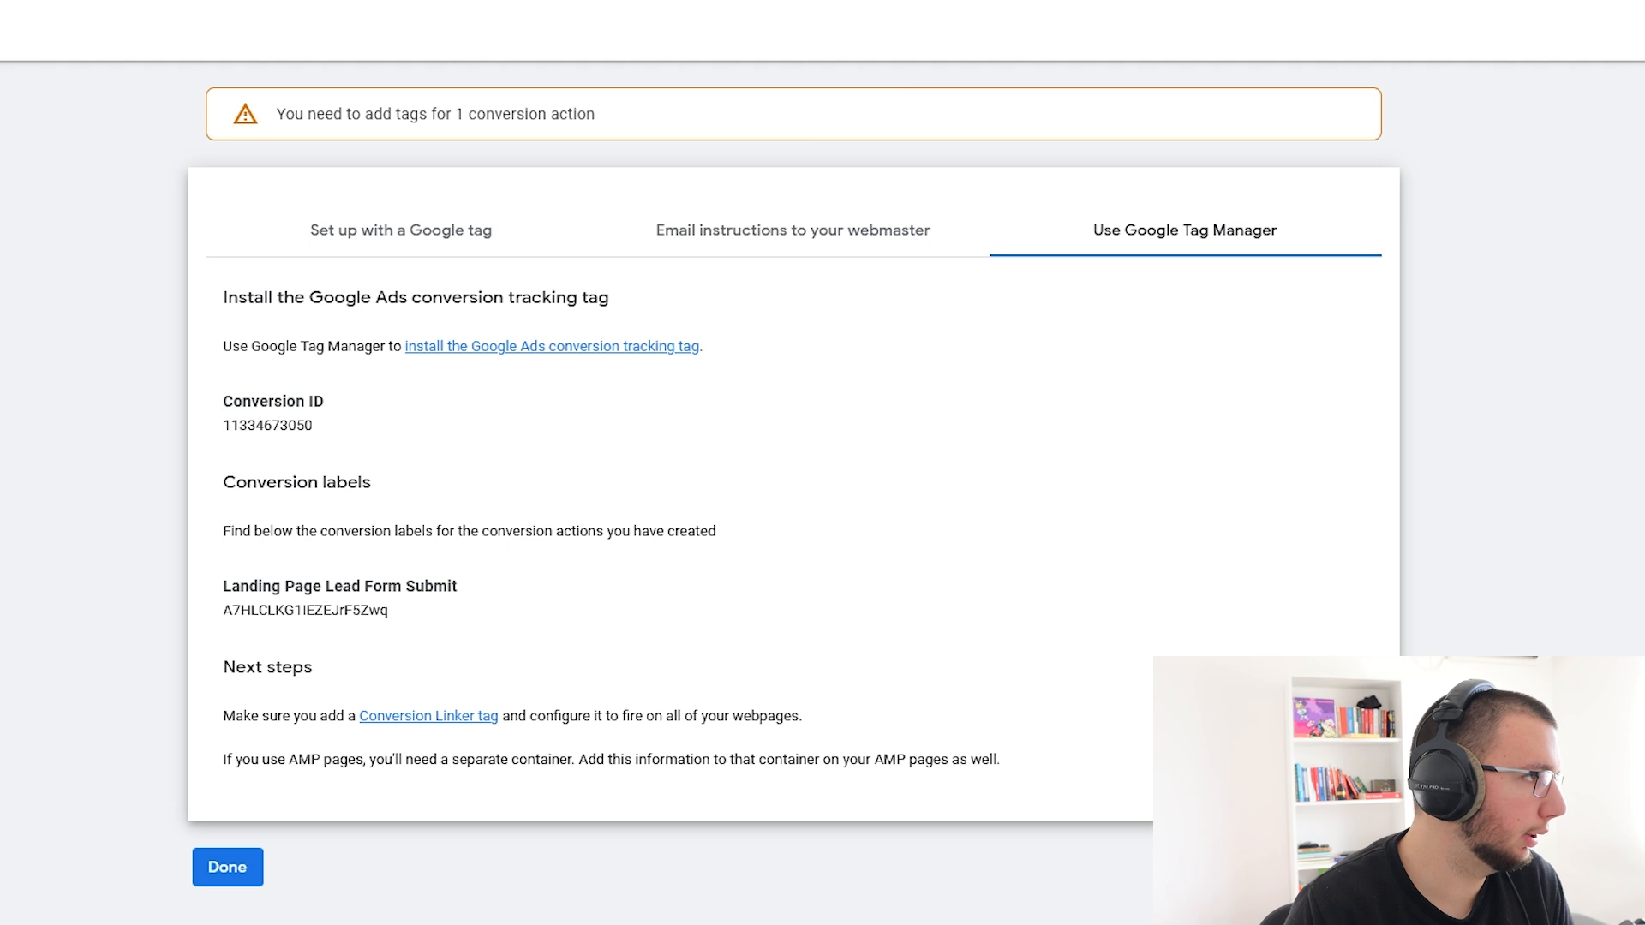
pyautogui.click(224, 868)
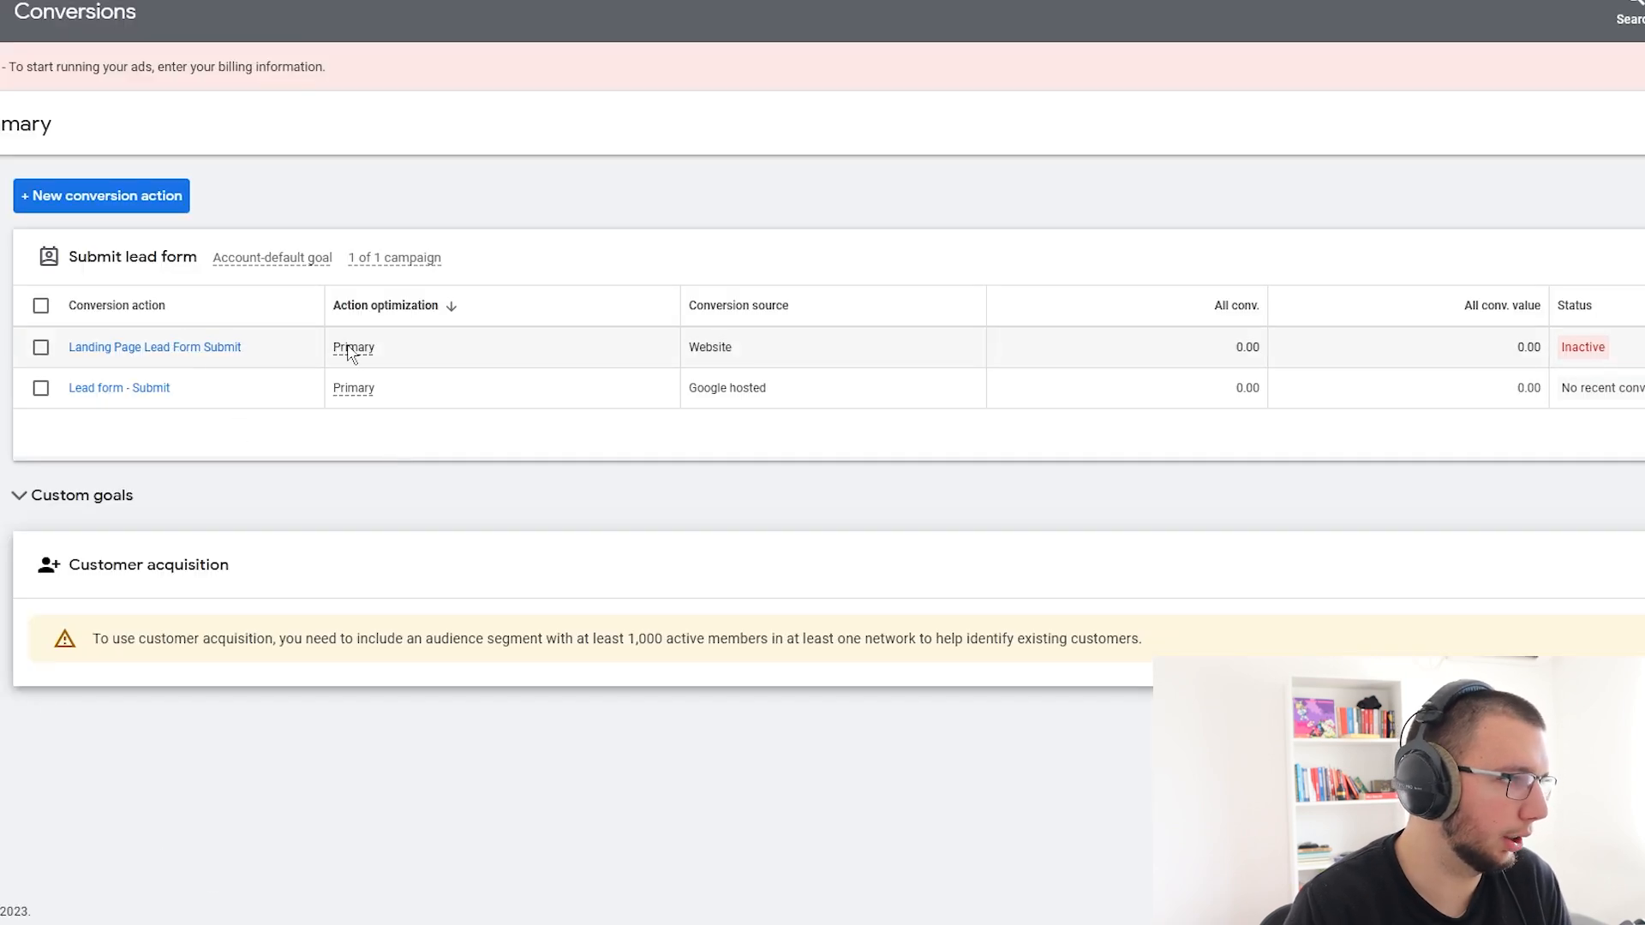
# - Check the action optimization and status of the Landing Page Lead Form Submit conversion action in the conversions summary
pyautogui.moveTo(374, 316)
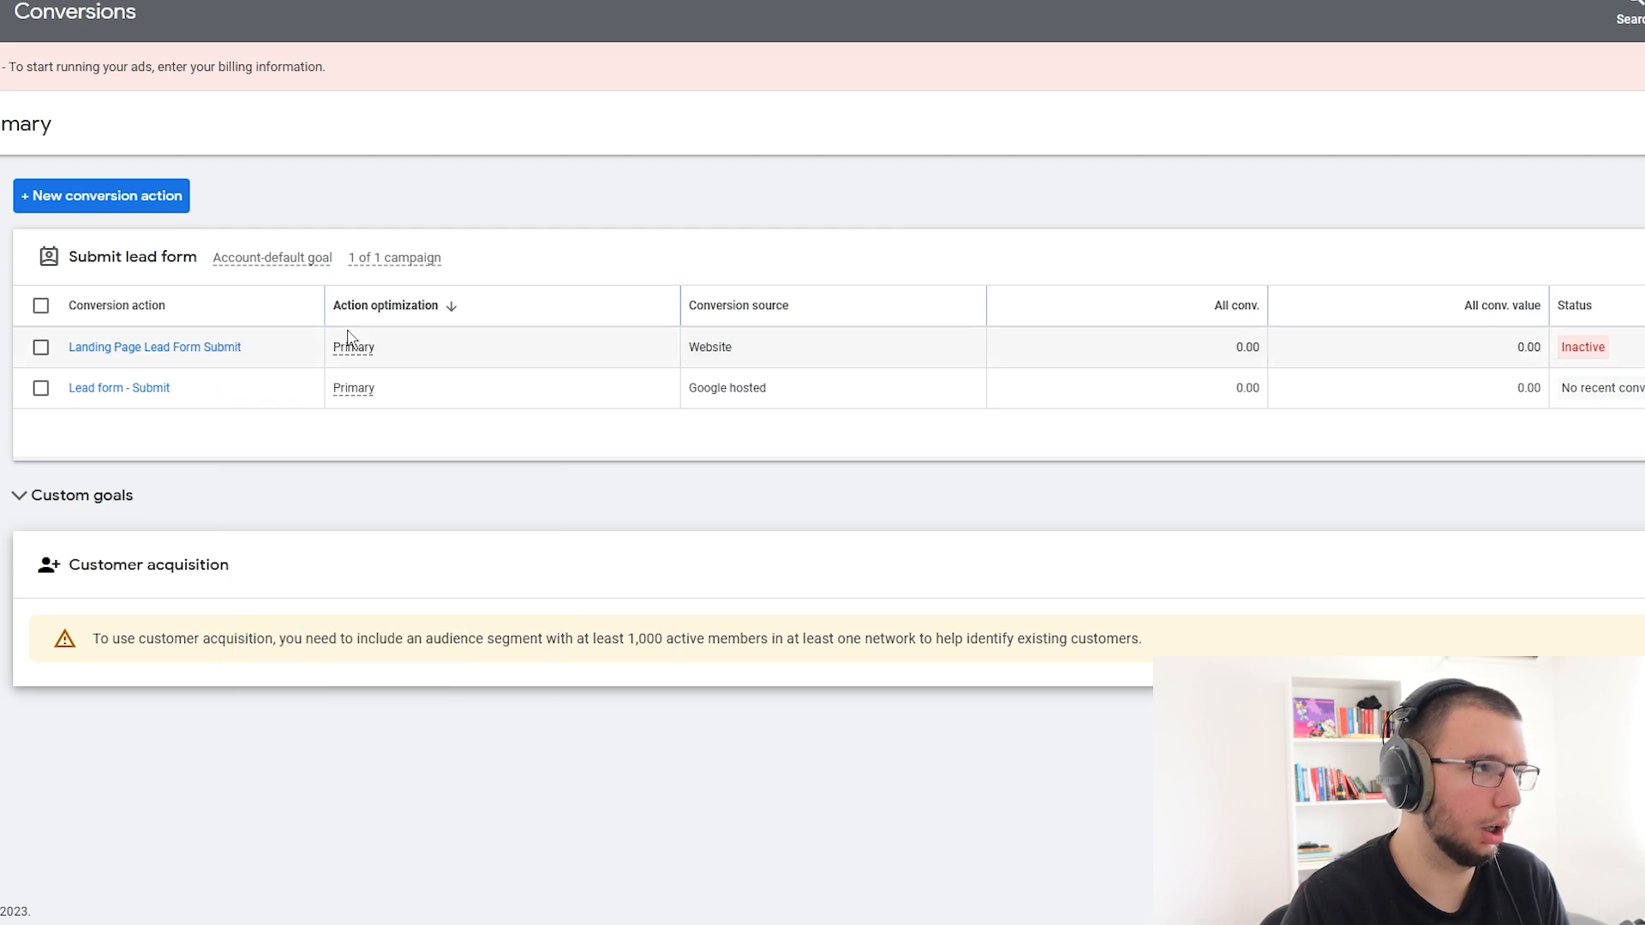
pyautogui.doubleClick(345, 349)
pyautogui.click(1496, 470)
pyautogui.moveTo(1575, 313)
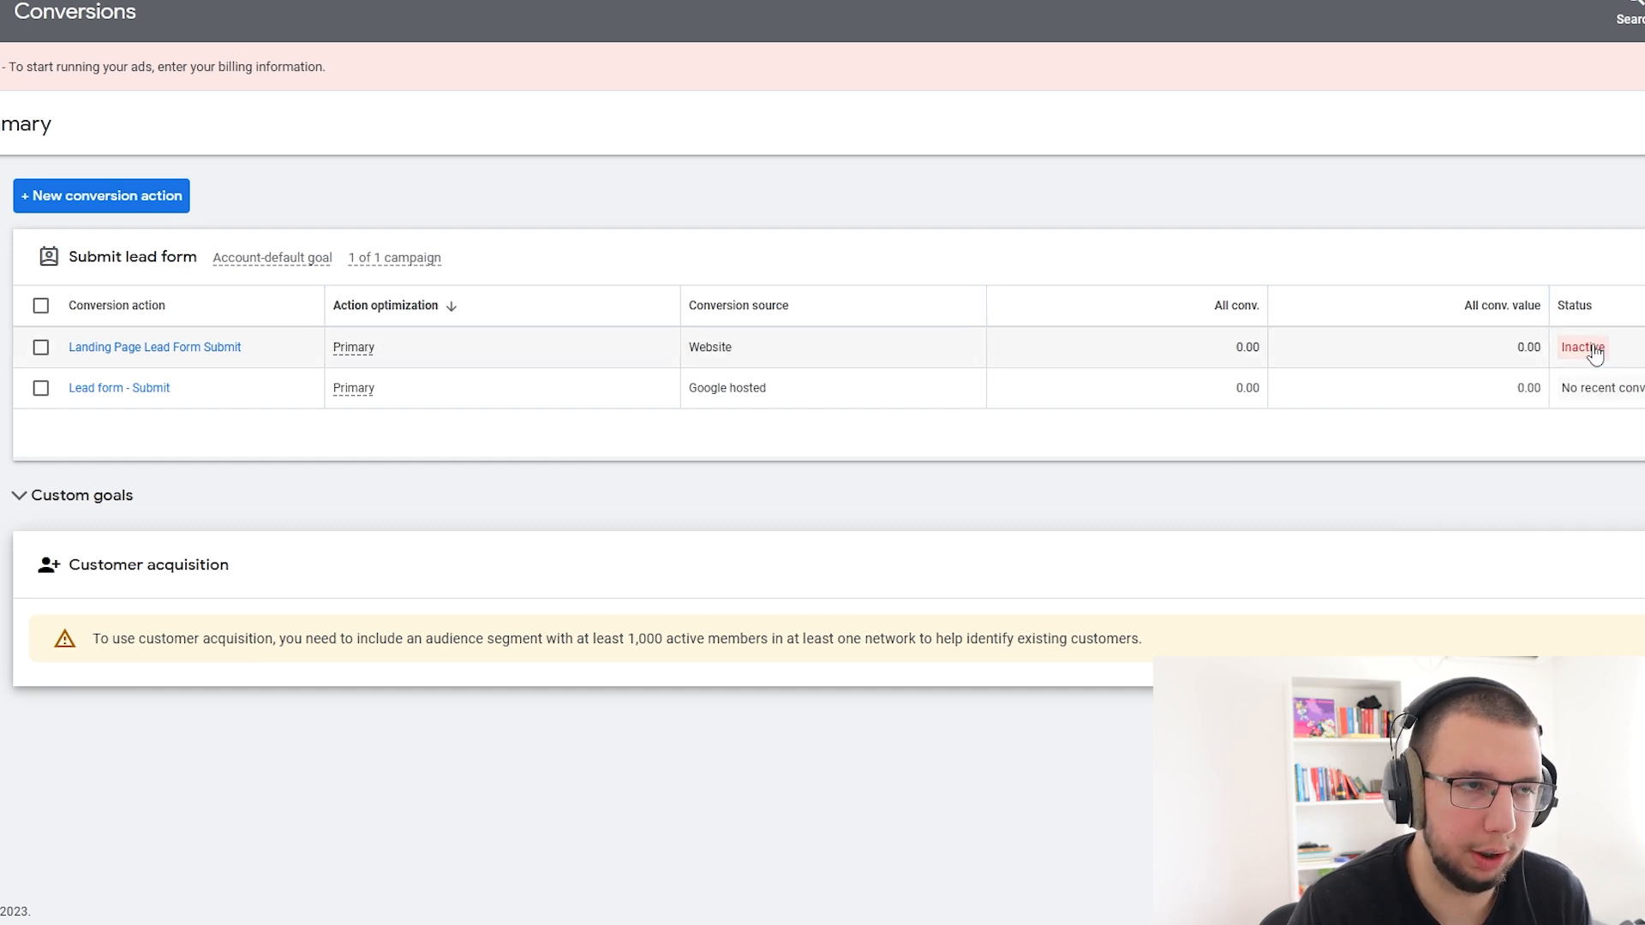
pyautogui.moveTo(1593, 351)
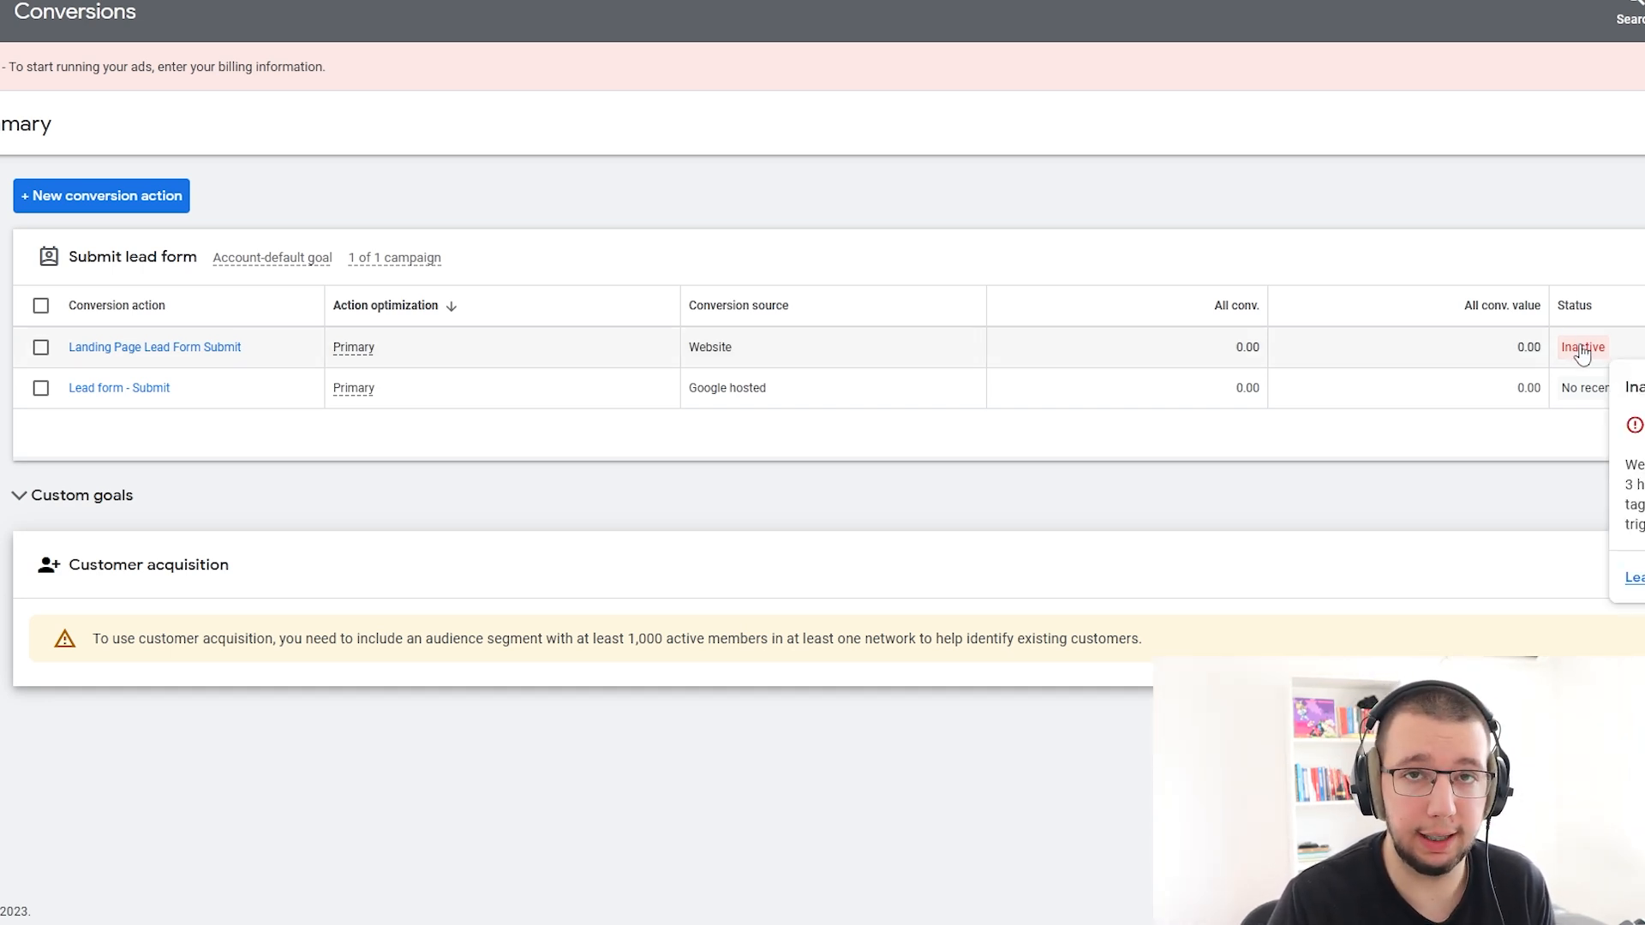
# - Start a new Phone calls conversion action that tracks calls to a phone number on the website
pyautogui.click(144, 201)
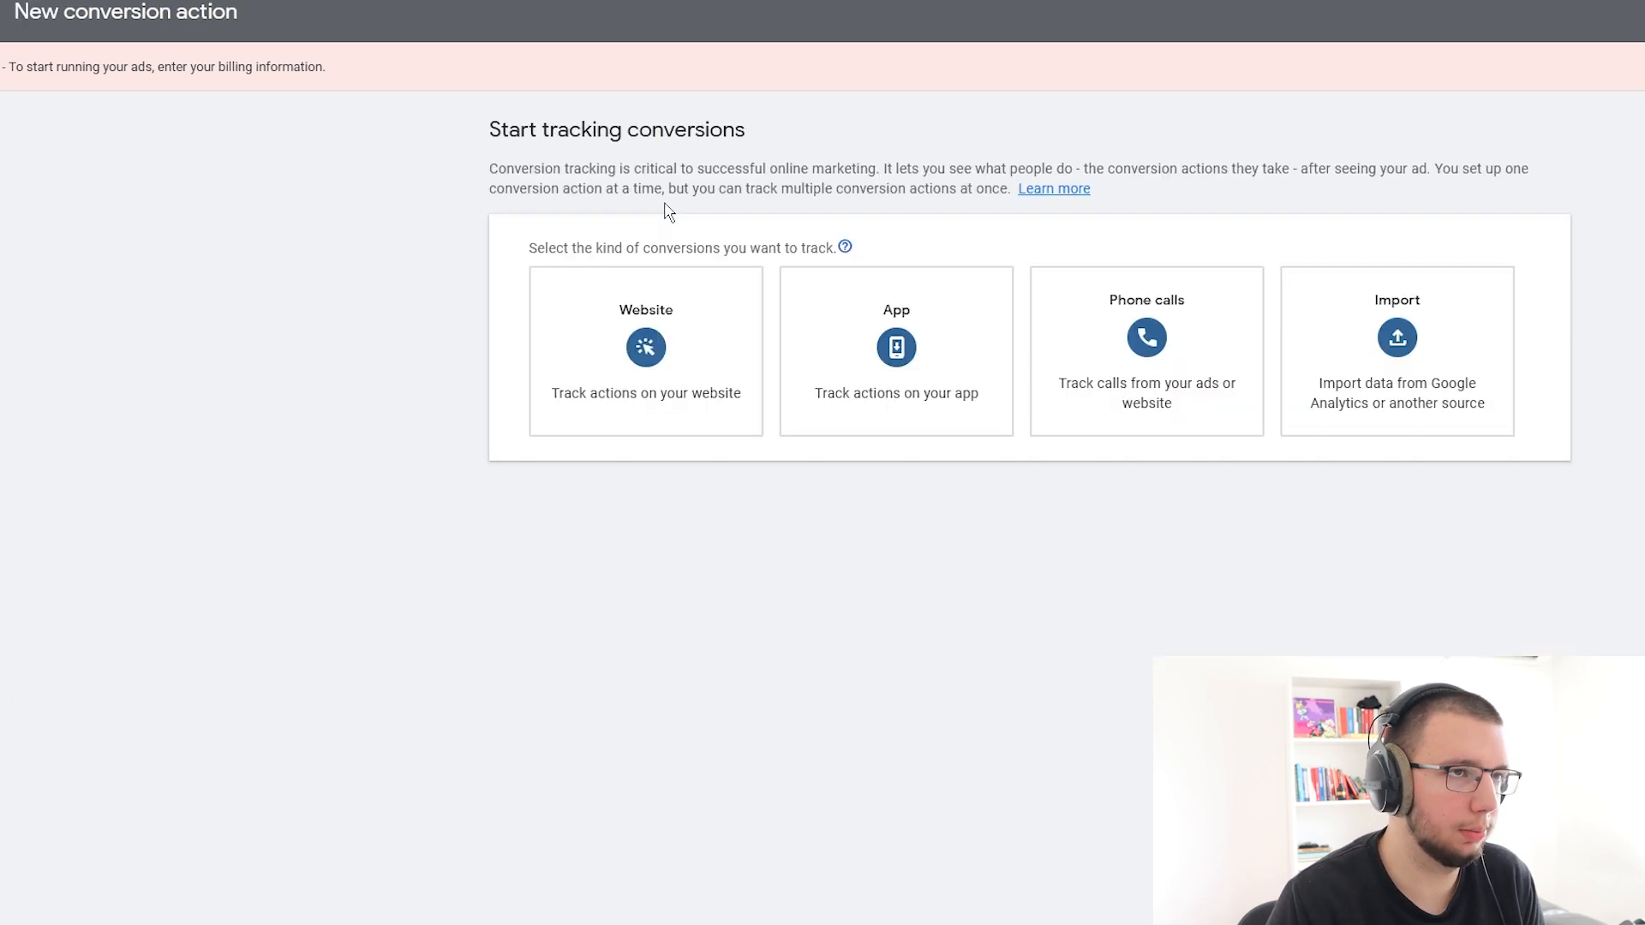
pyautogui.click(1136, 364)
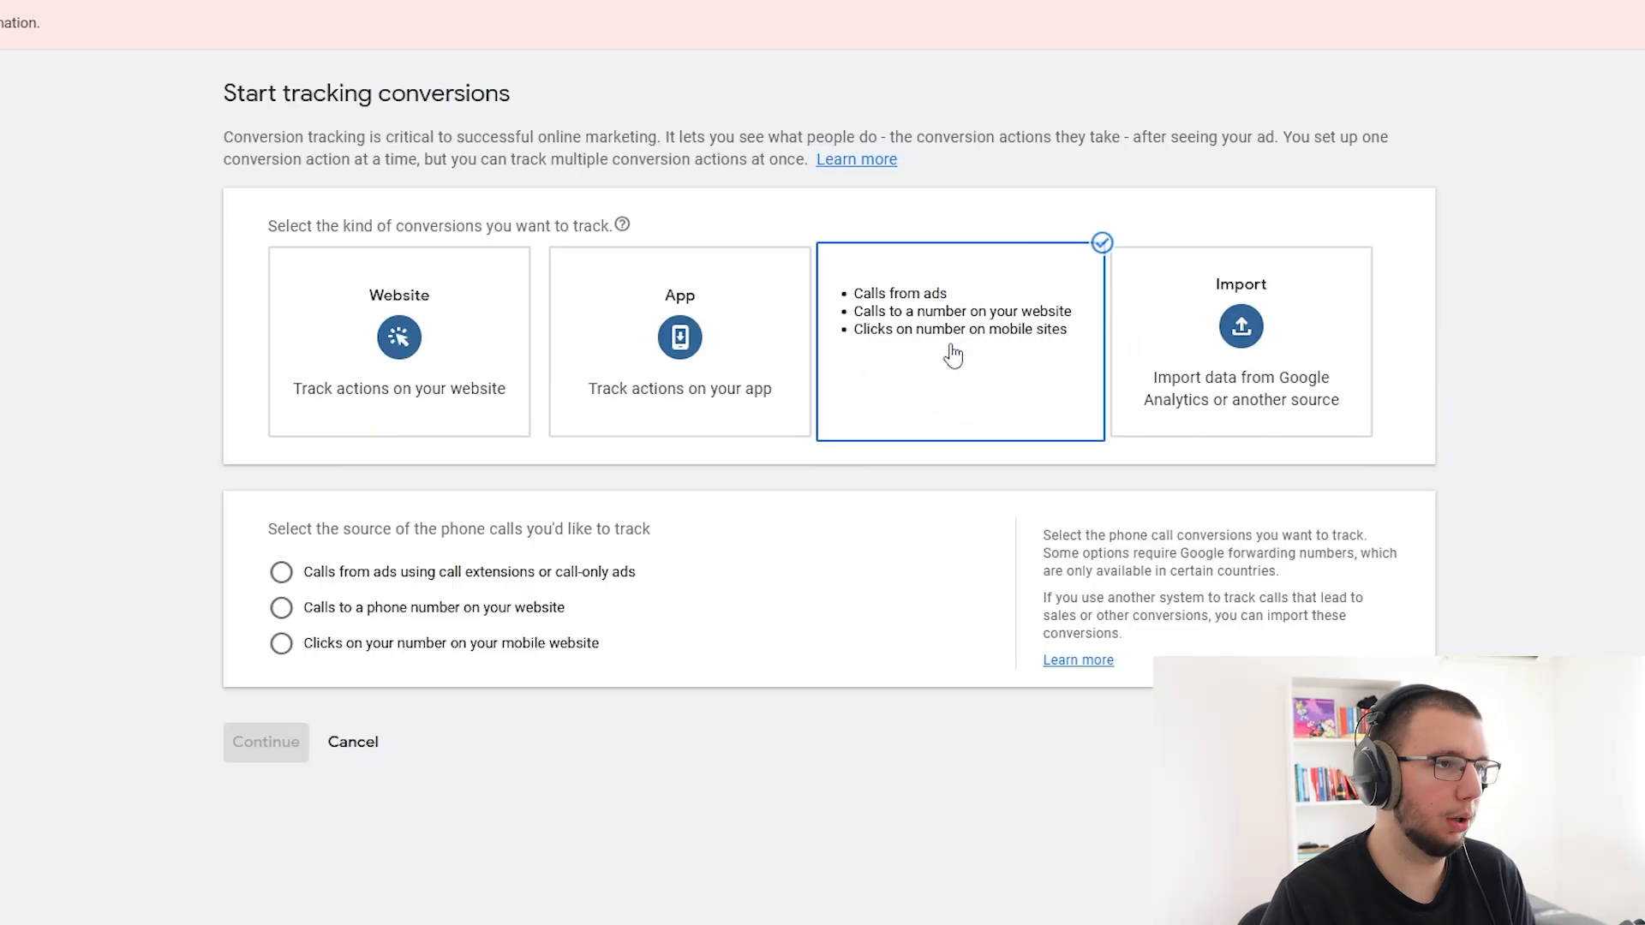
pyautogui.click(332, 612)
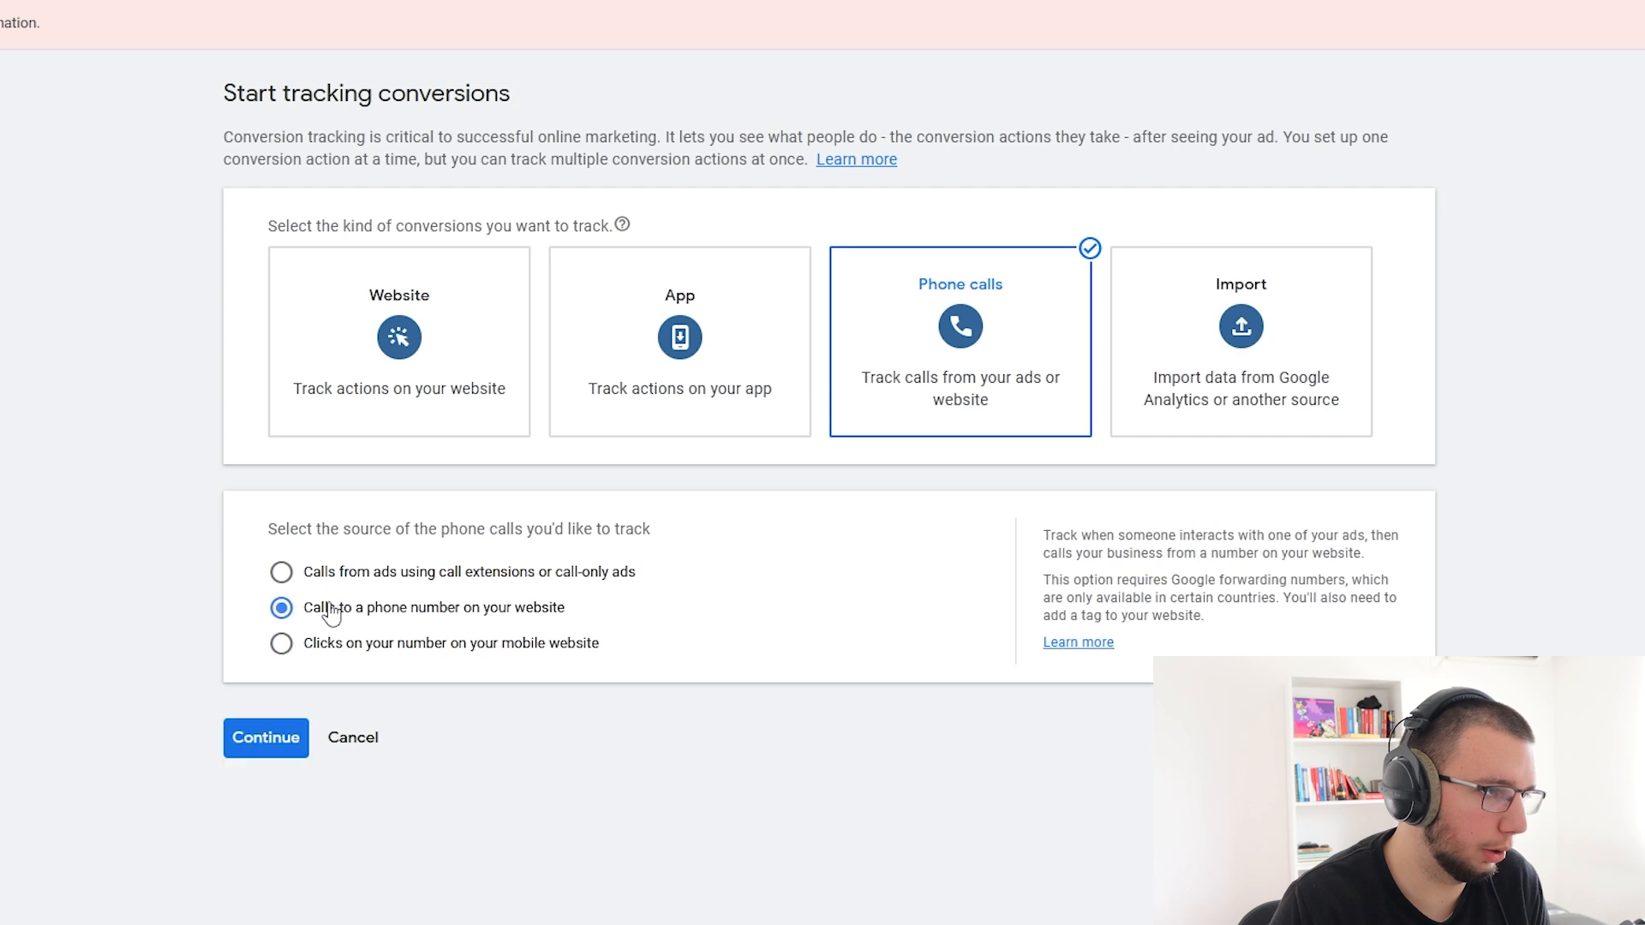
pyautogui.click(266, 739)
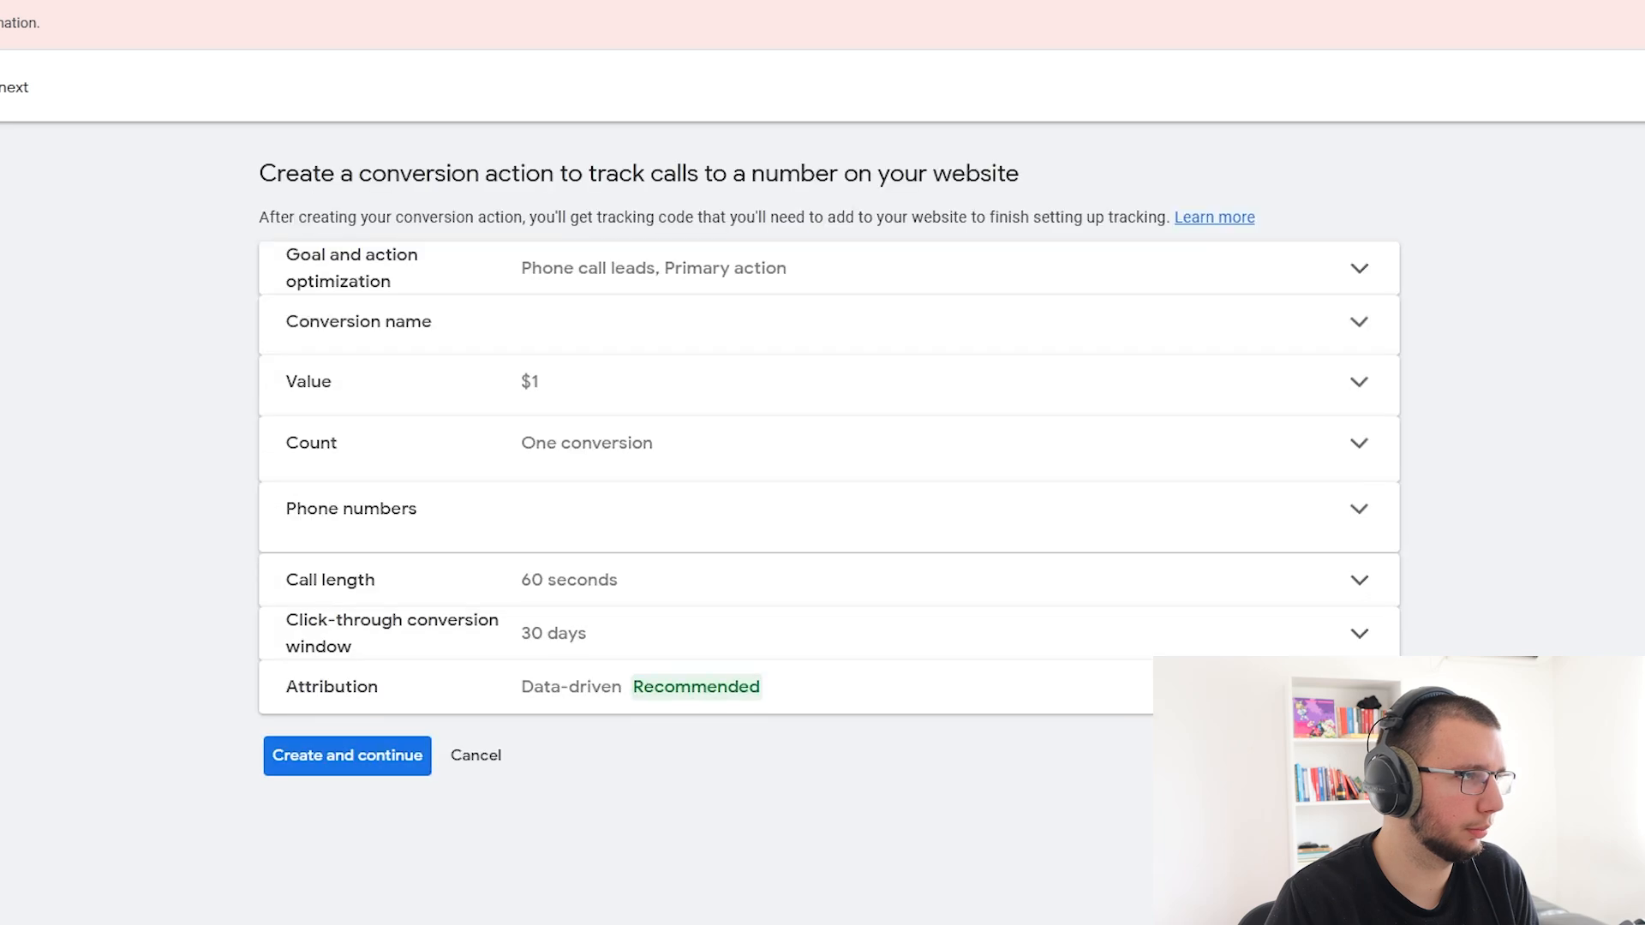
# - Name the website call conversion action "Landing Page Phone Call" and choose not to use a value for it
pyautogui.click(642, 371)
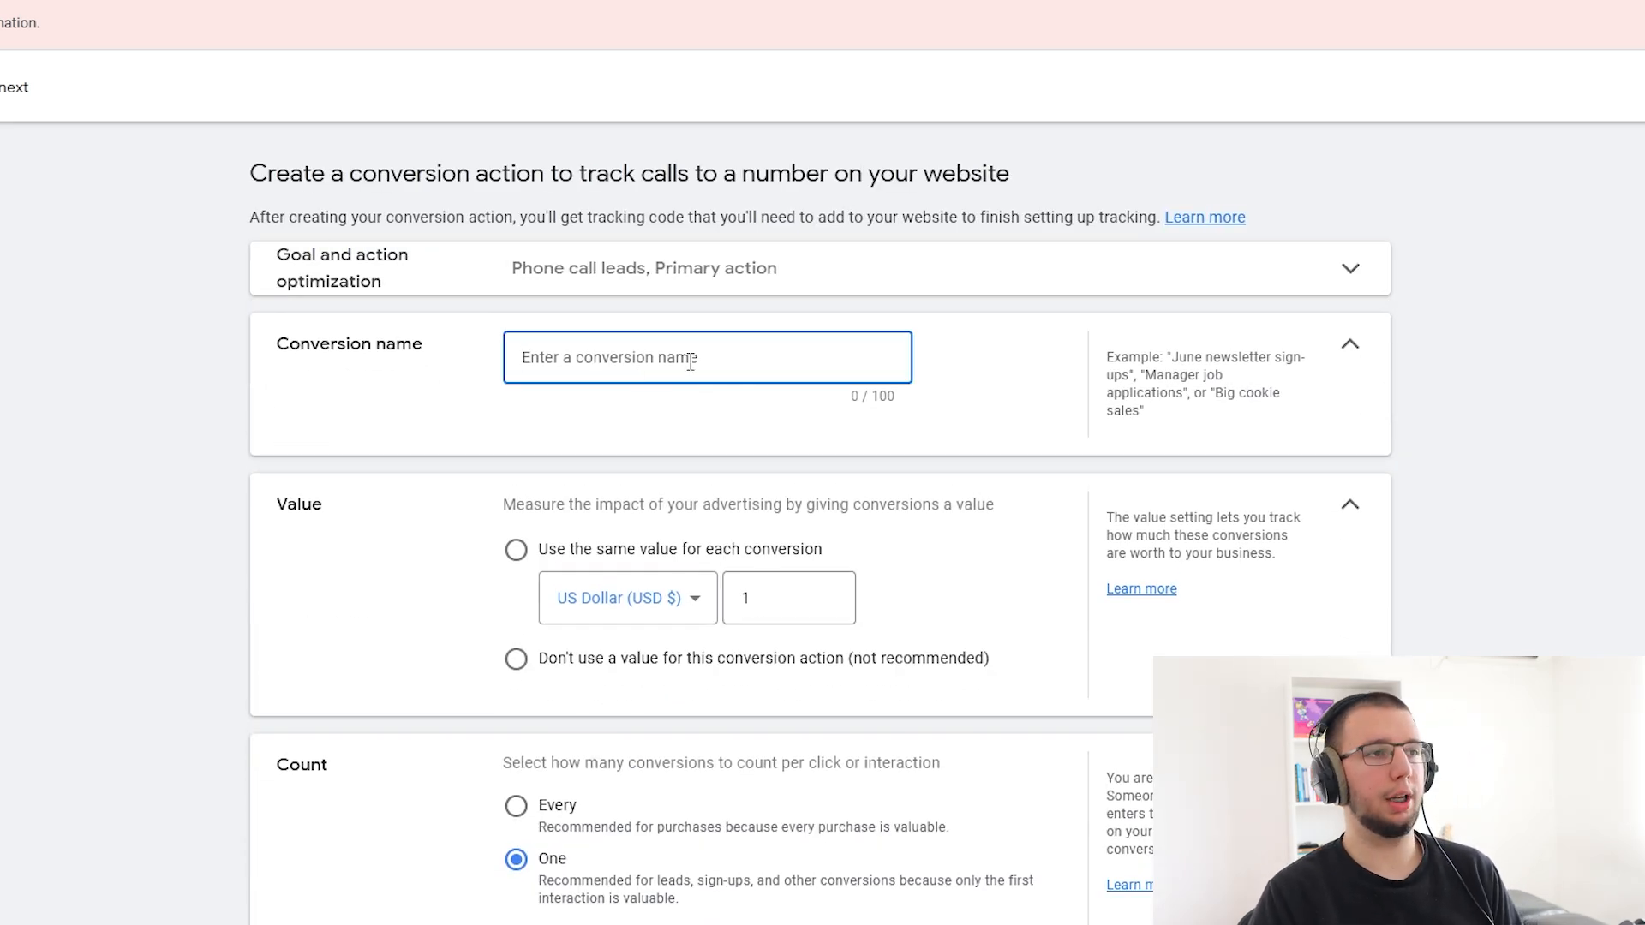
pyautogui.write('L')
pyautogui.press('BackSpace')
pyautogui.write('Landing Pa')
pyautogui.press('BackSpace')
pyautogui.write('Page Phone Call')
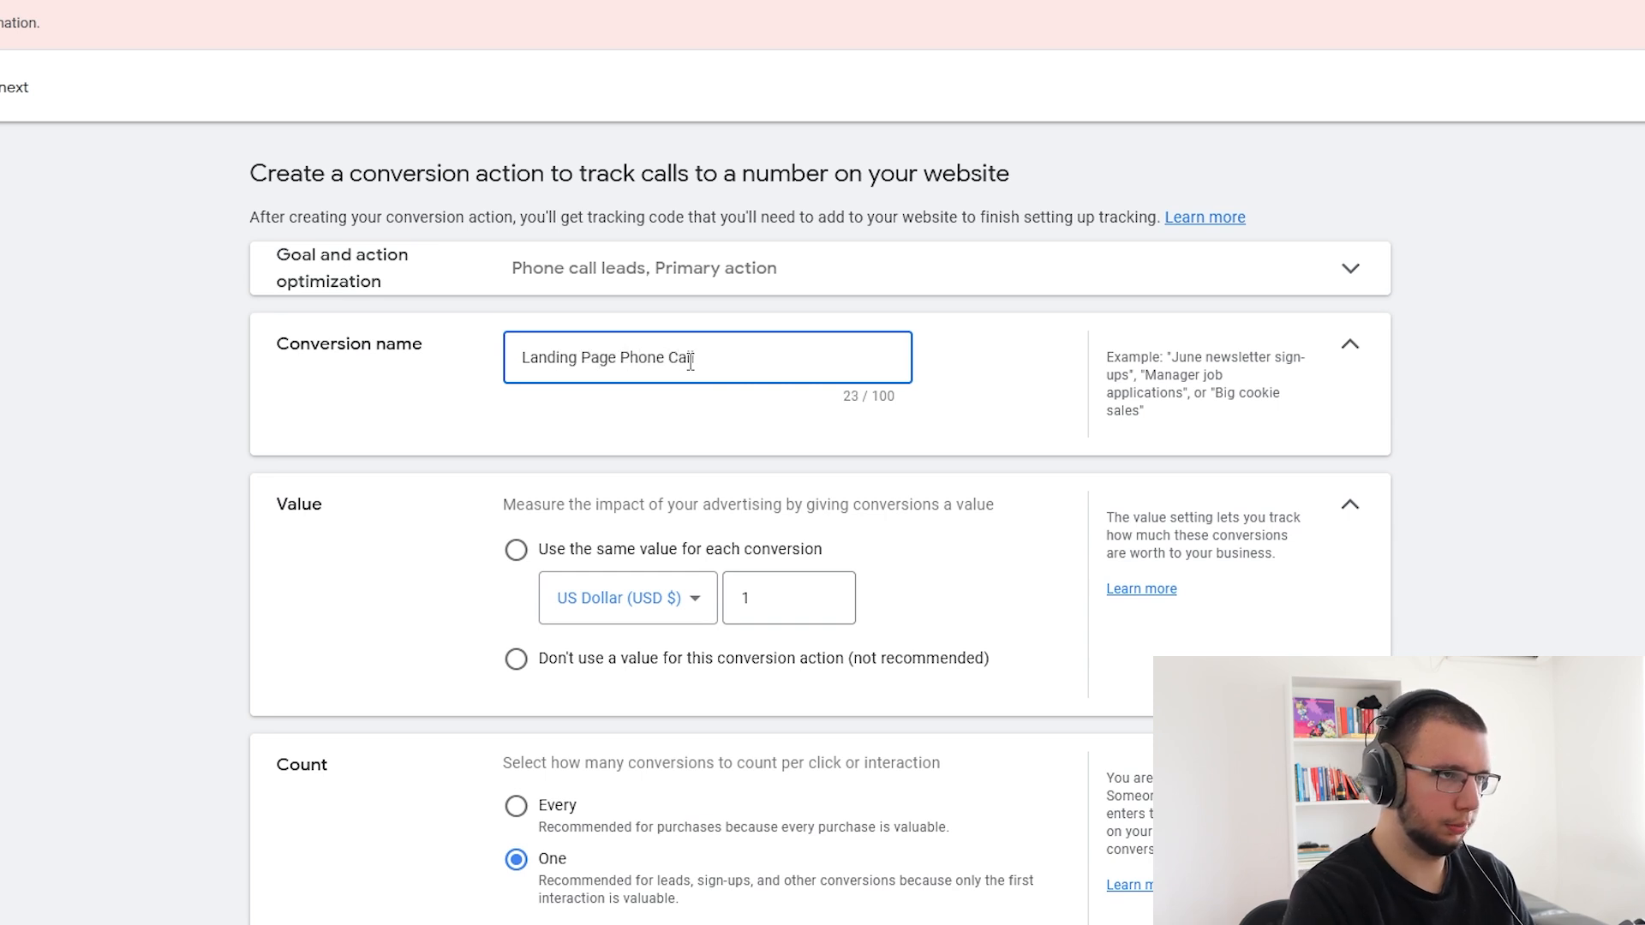
pyautogui.click(145, 475)
pyautogui.scroll(-1, 146, 475)
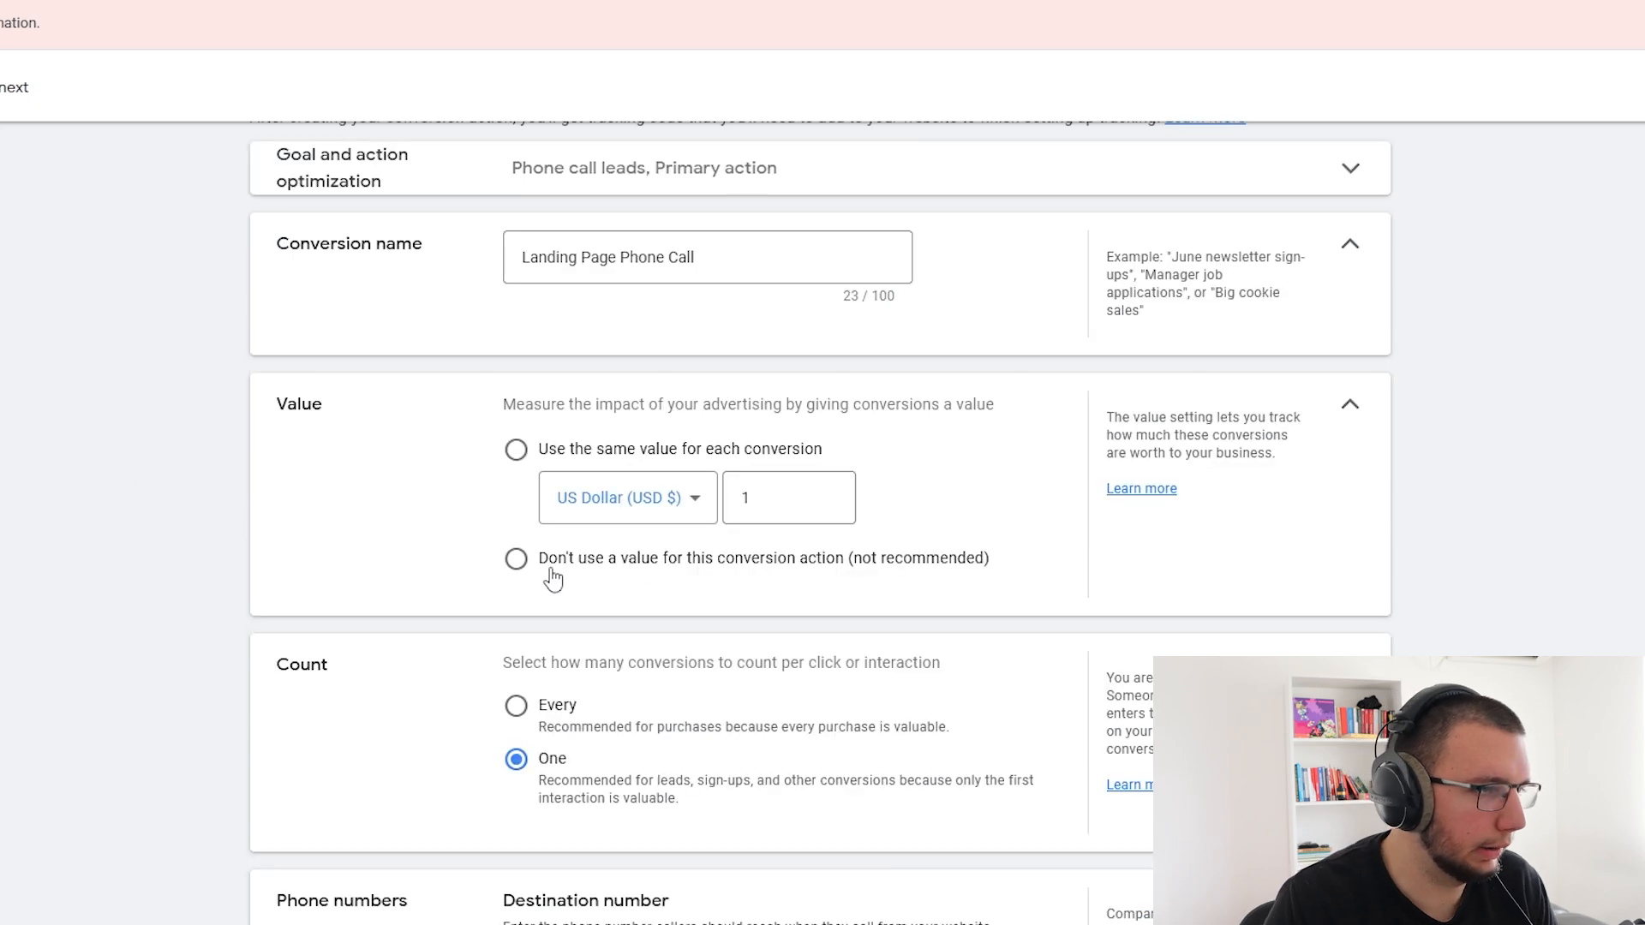
pyautogui.click(516, 558)
# - Examine the destination number and display number fields and their instructions for the website call conversion
pyautogui.scroll(-3, 477, 576)
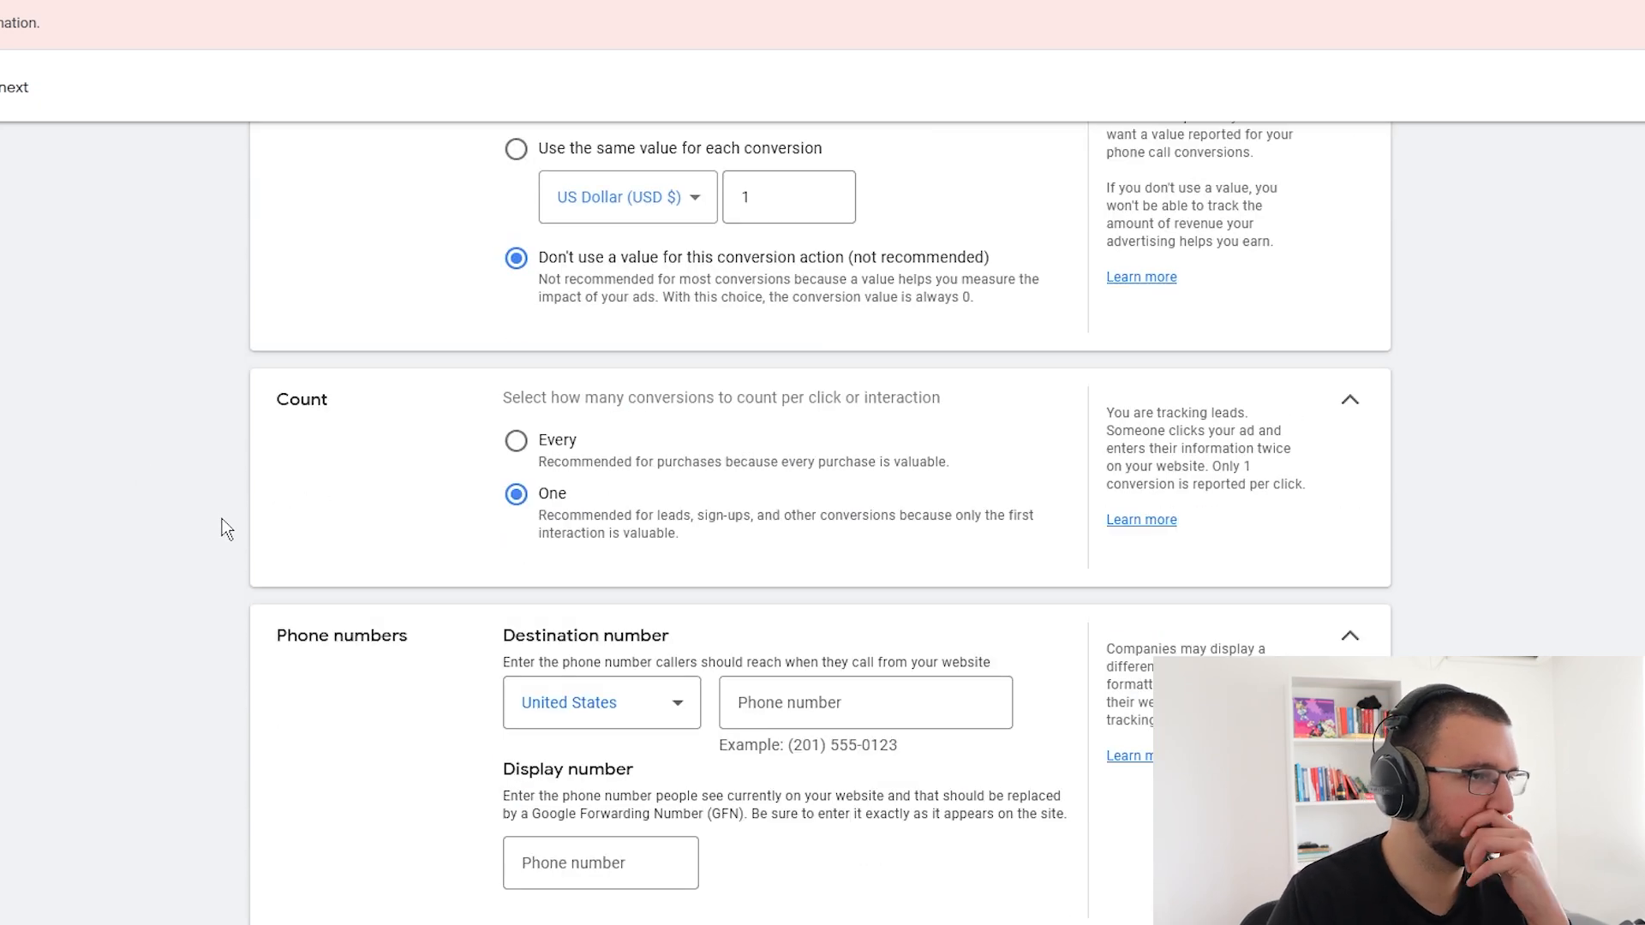
pyautogui.scroll(-3, 531, 531)
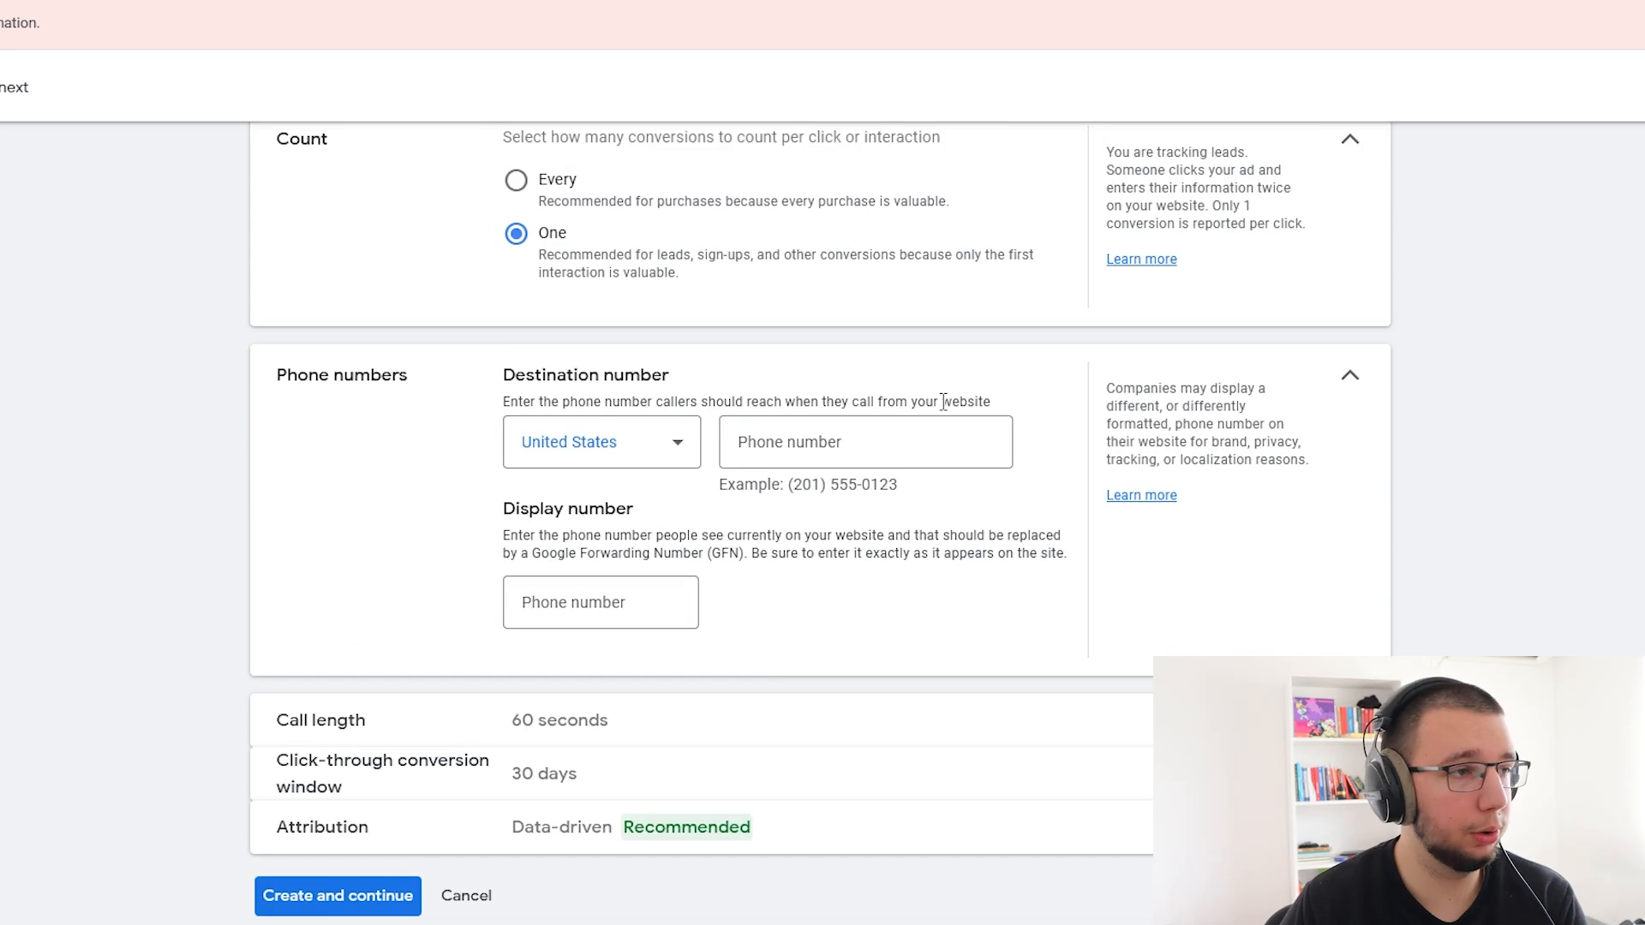
pyautogui.click(868, 461)
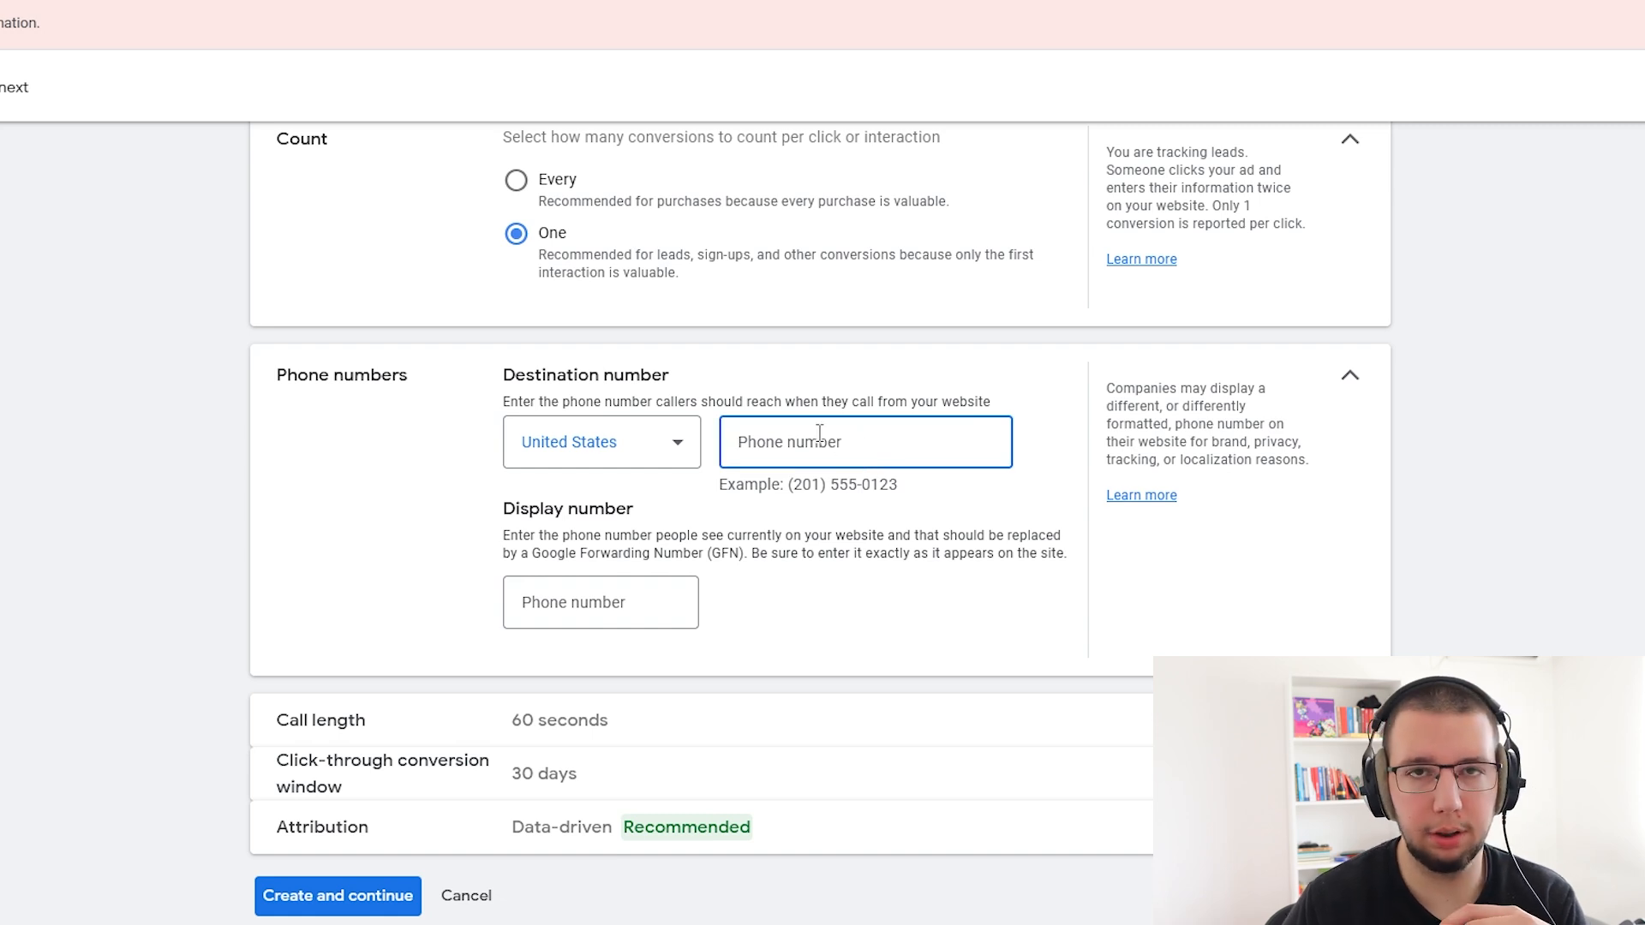
pyautogui.moveTo(506, 537); pyautogui.dragTo(1065, 554)
pyautogui.click(1047, 551)
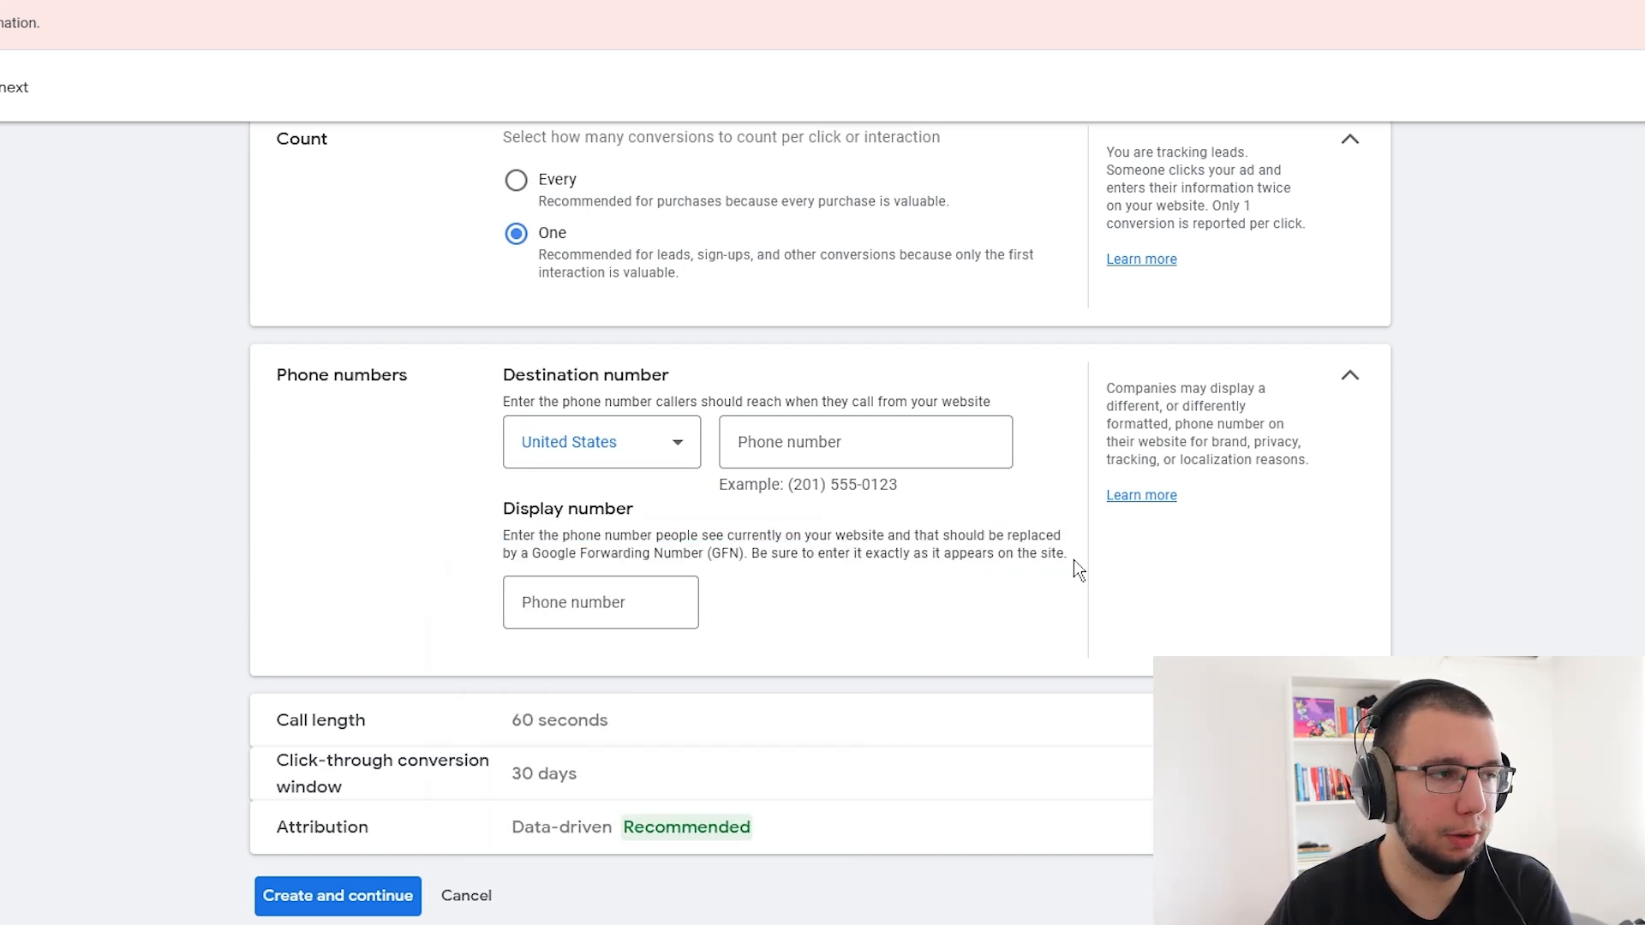
pyautogui.moveTo(1074, 563); pyautogui.dragTo(558, 535)
pyautogui.click(557, 599)
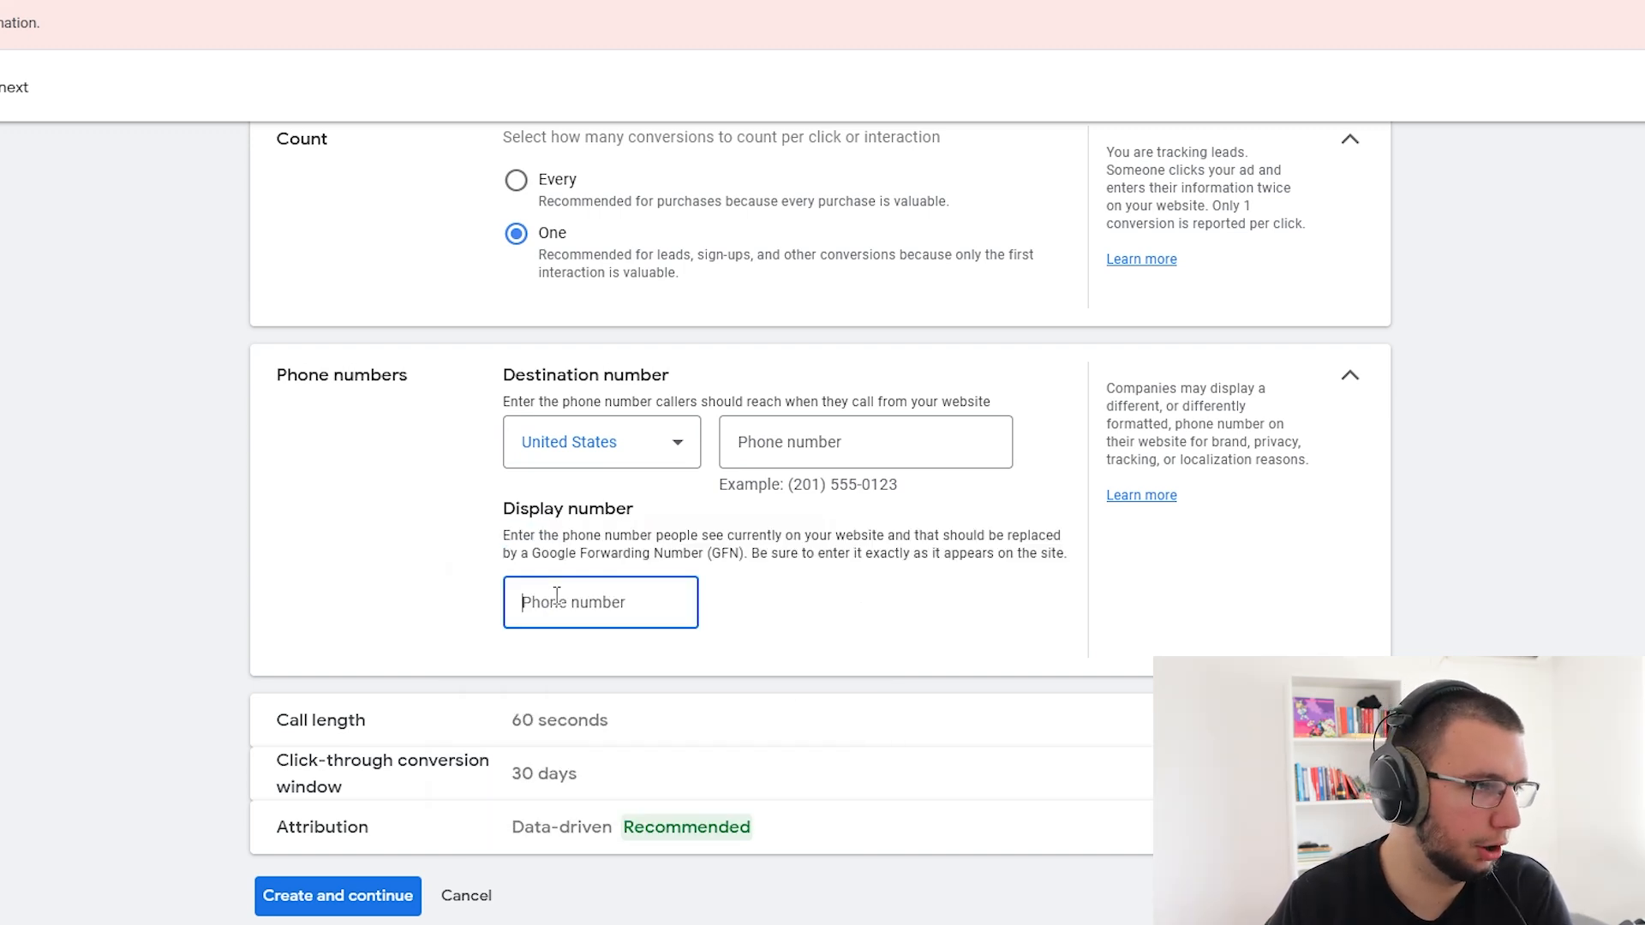
pyautogui.moveTo(506, 536); pyautogui.dragTo(739, 560)
pyautogui.click(1058, 559)
pyautogui.click(627, 602)
pyautogui.click(805, 454)
pyautogui.moveTo(799, 486); pyautogui.dragTo(898, 486)
pyautogui.click(843, 533)
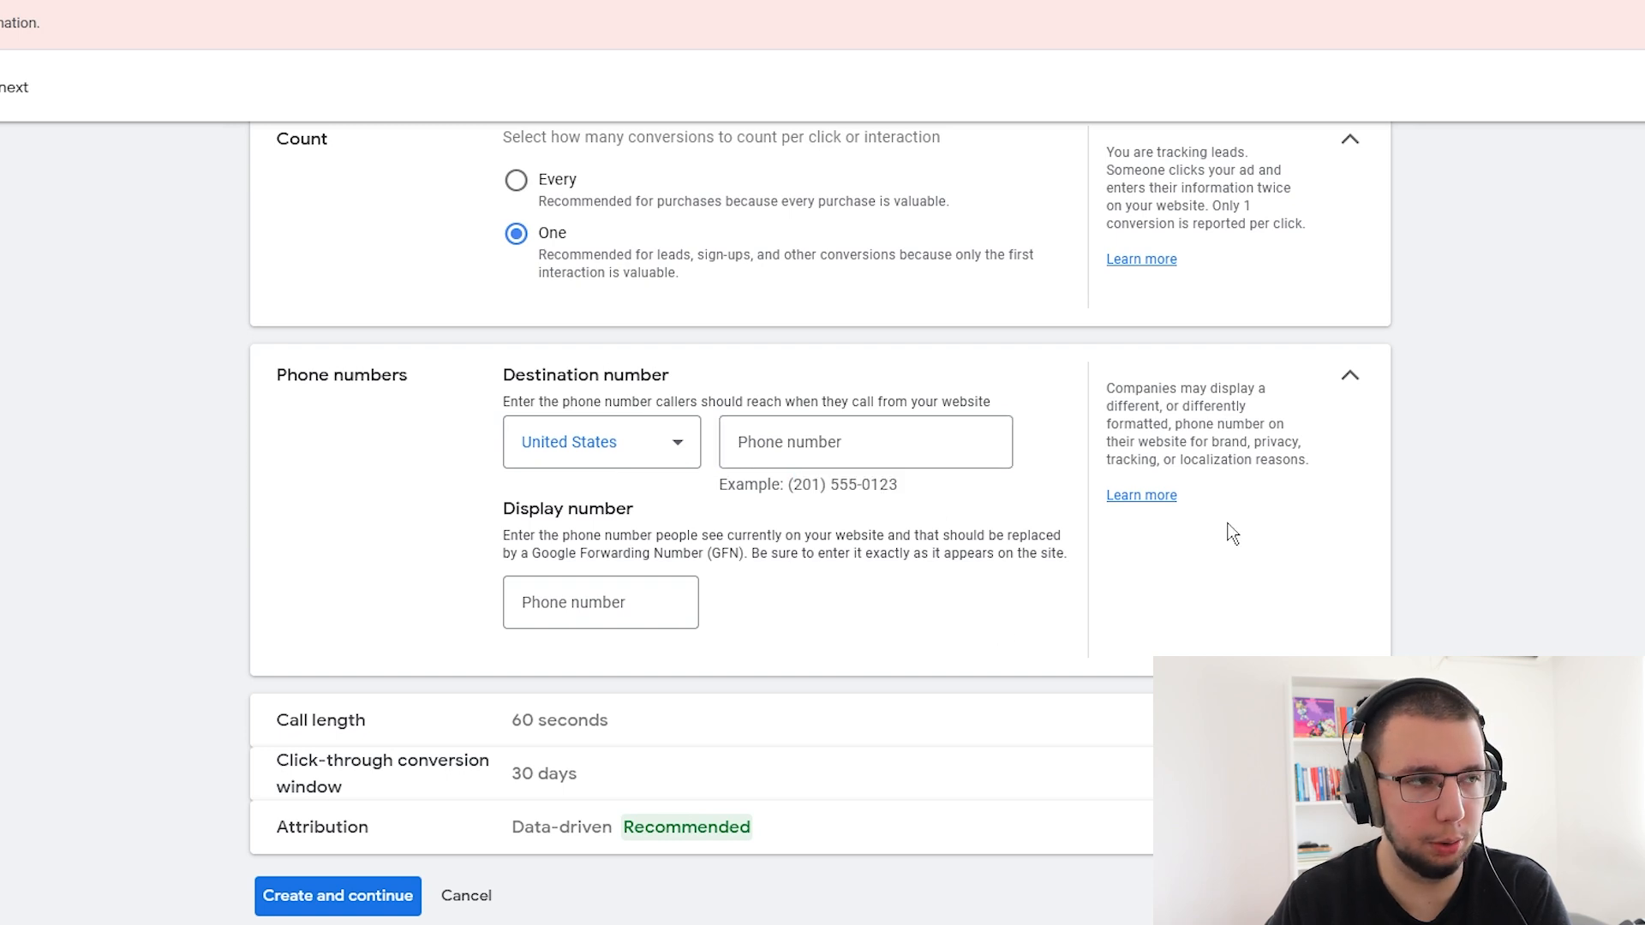
pyautogui.click(605, 606)
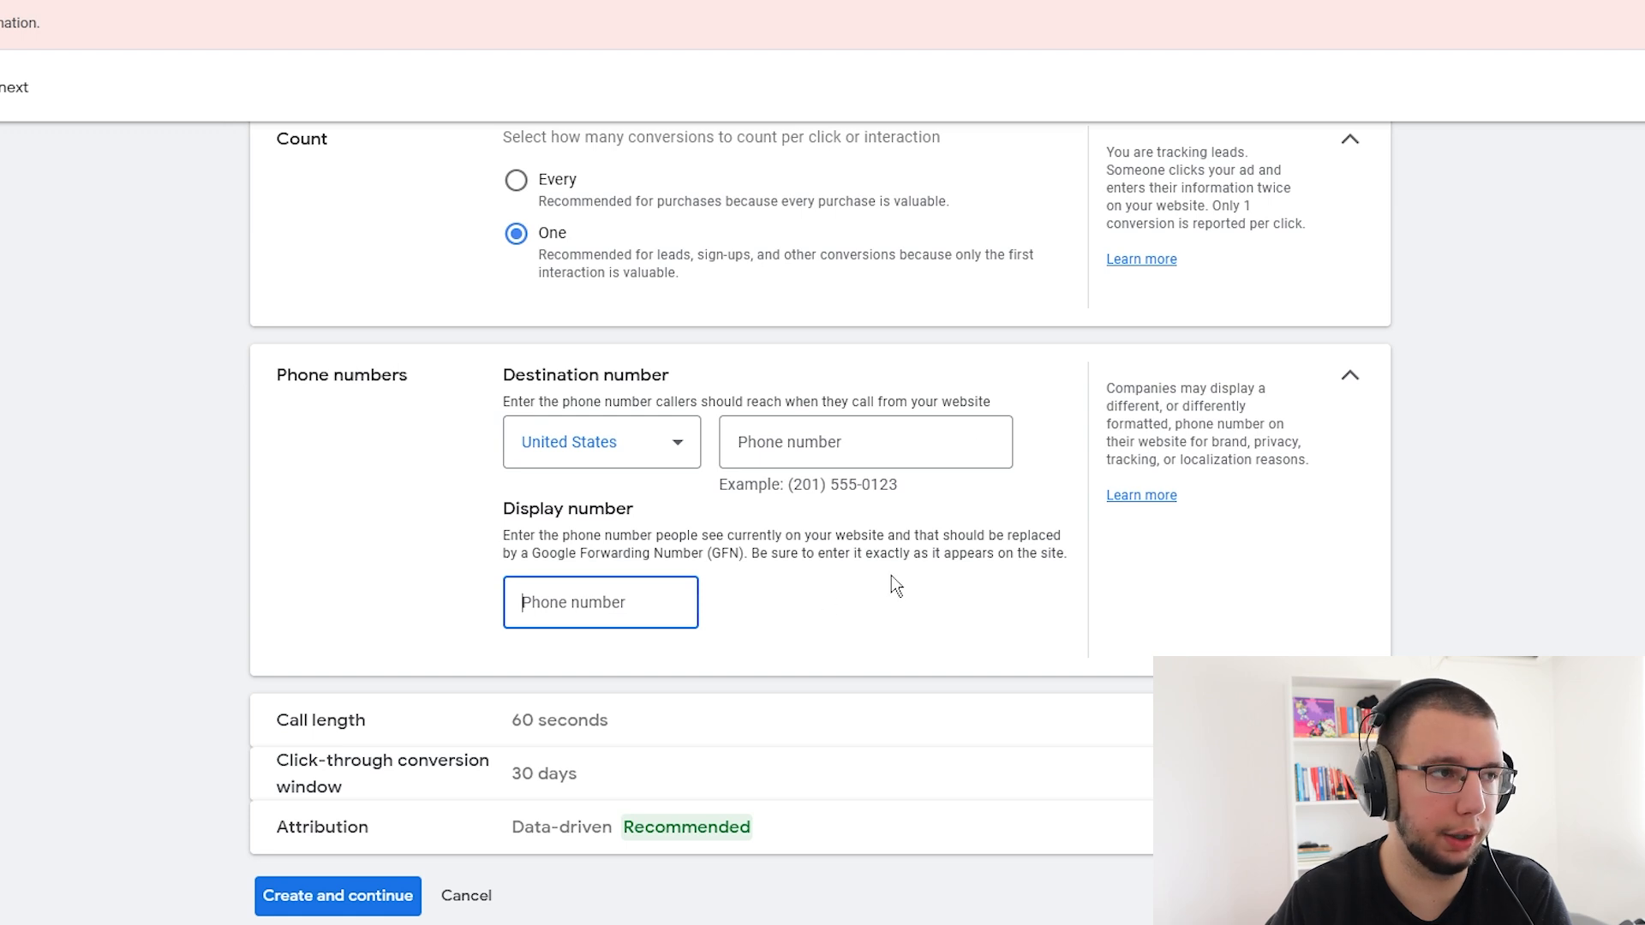
pyautogui.click(820, 439)
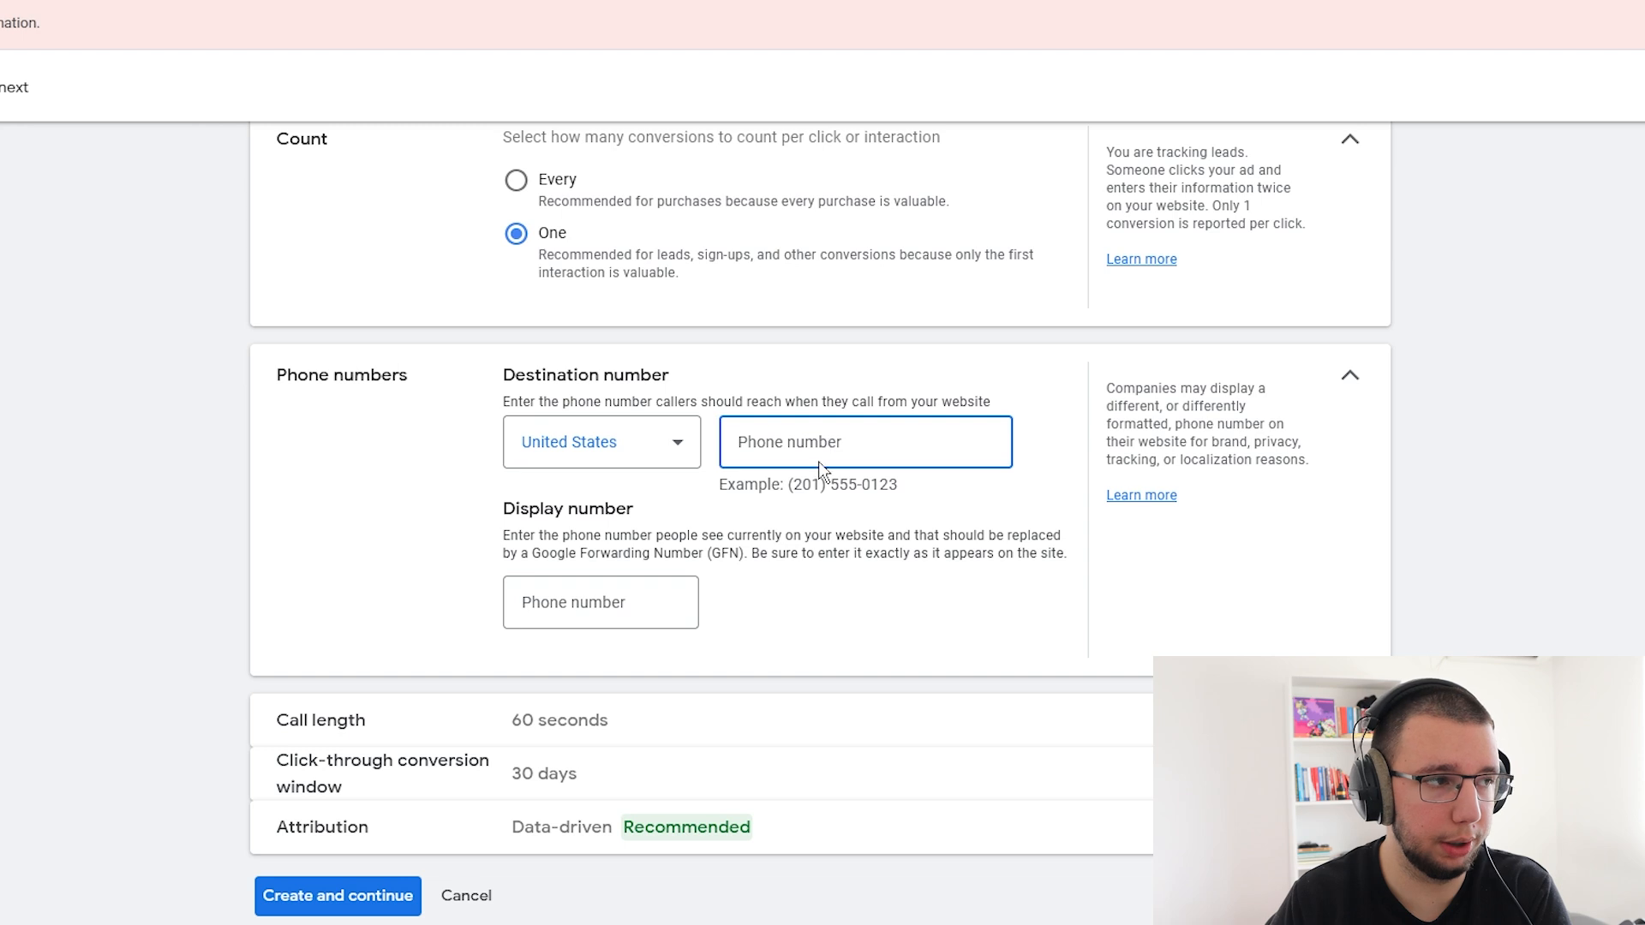
# - Set the minimum call length for the website call conversion to 30 seconds
pyautogui.click(639, 727)
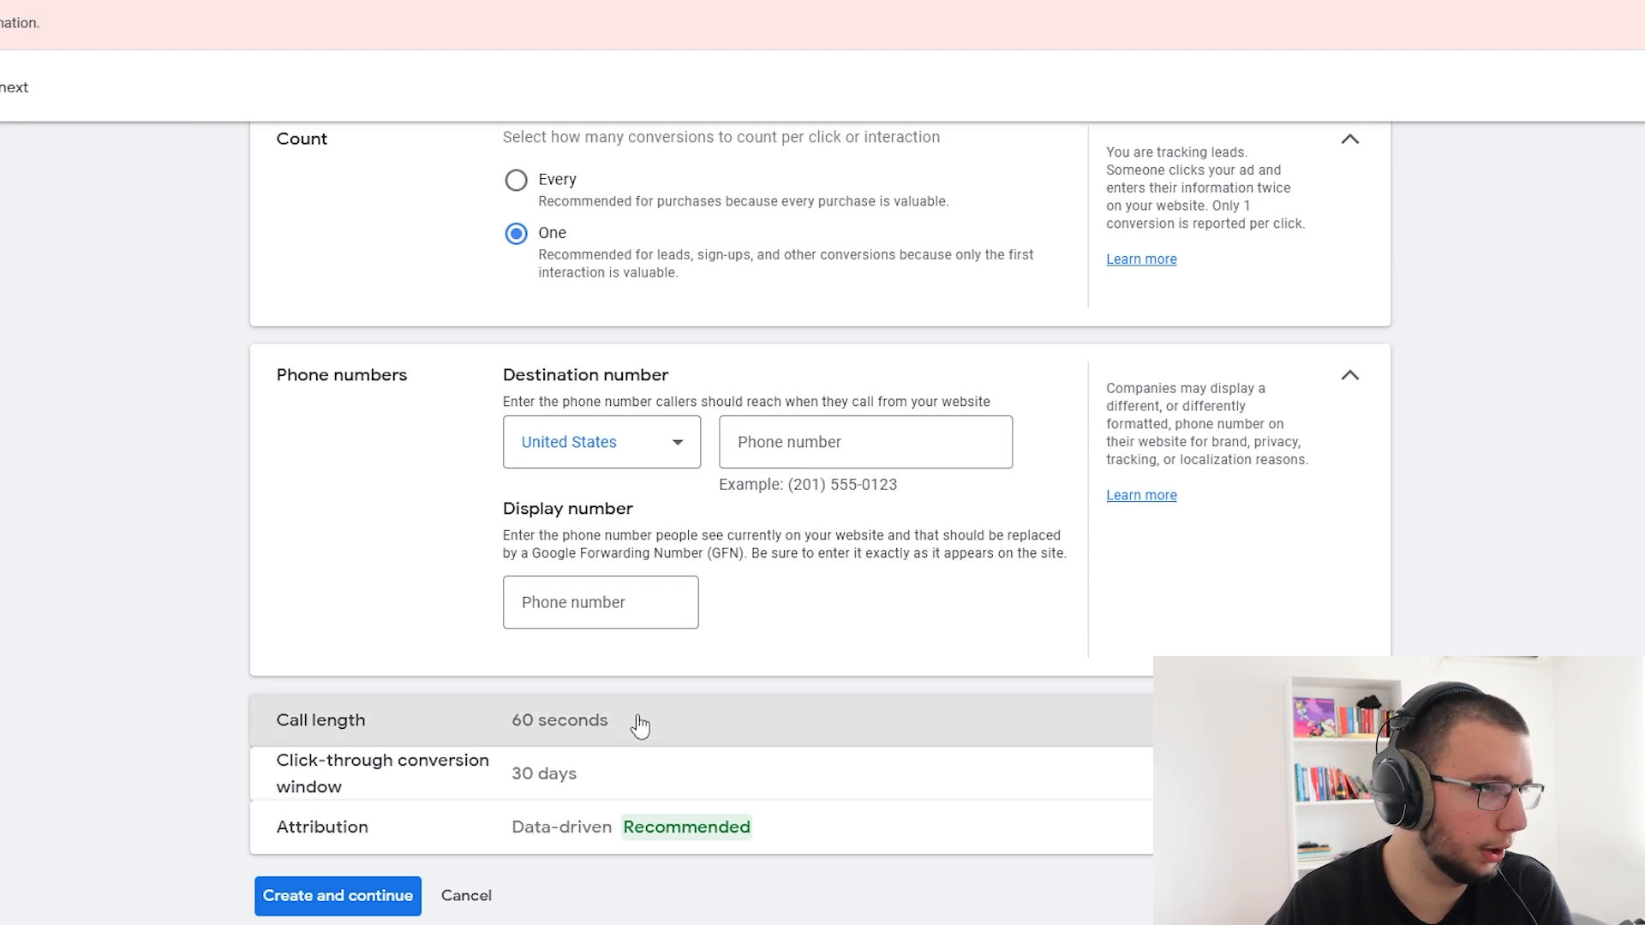
pyautogui.doubleClick(556, 641)
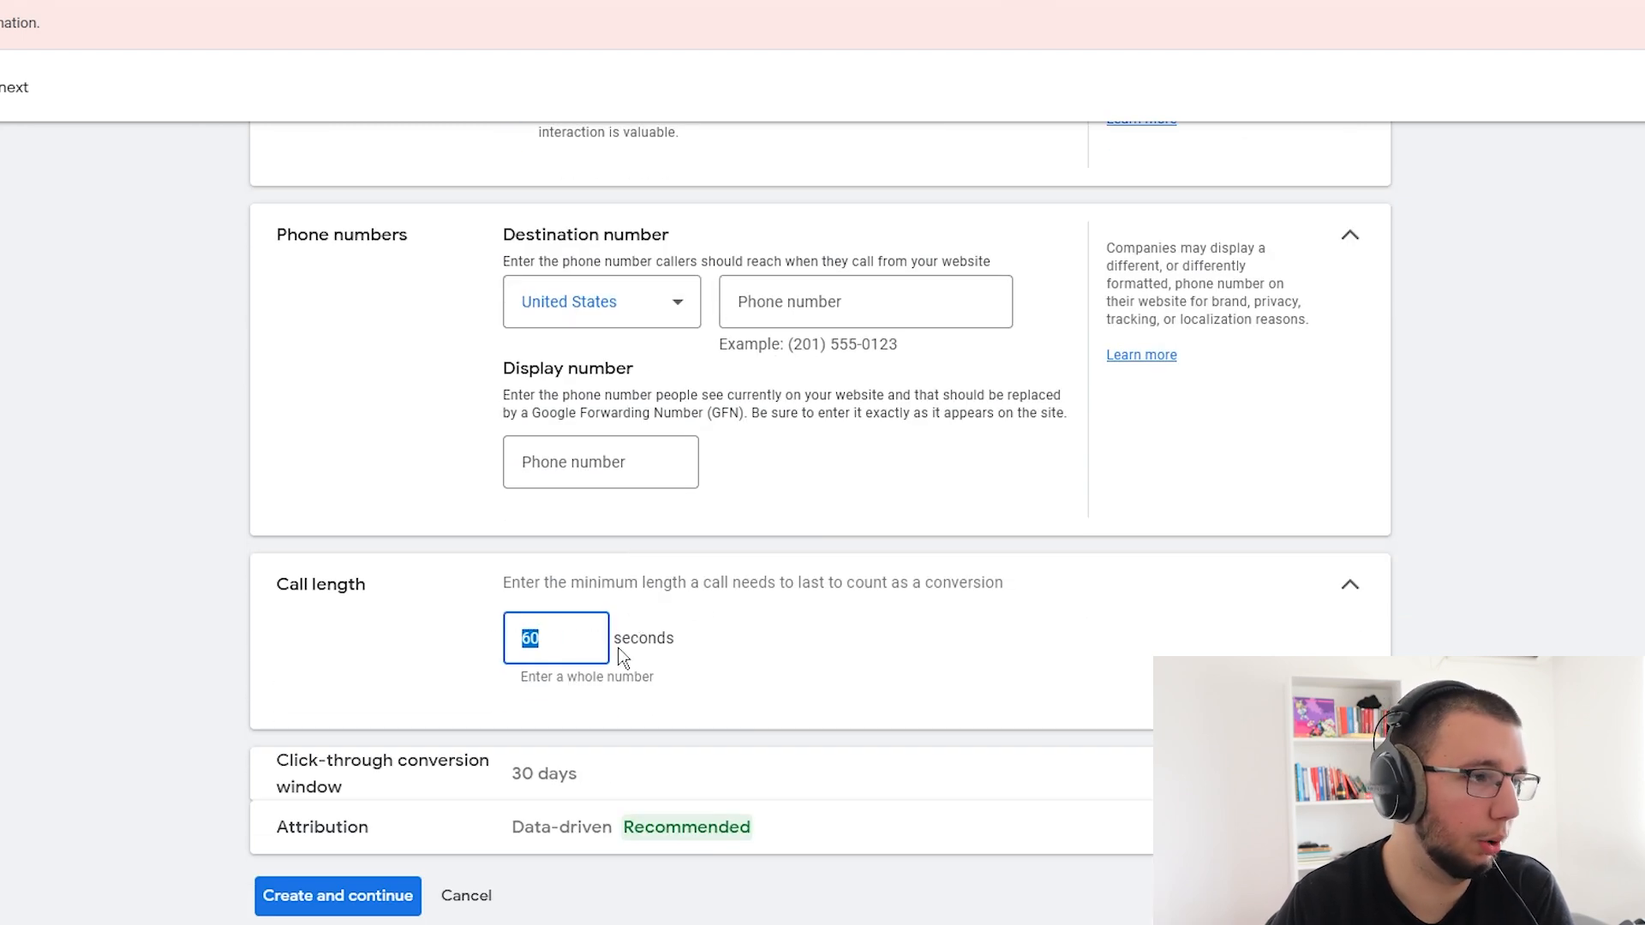
pyautogui.write('1')
pyautogui.click(577, 576)
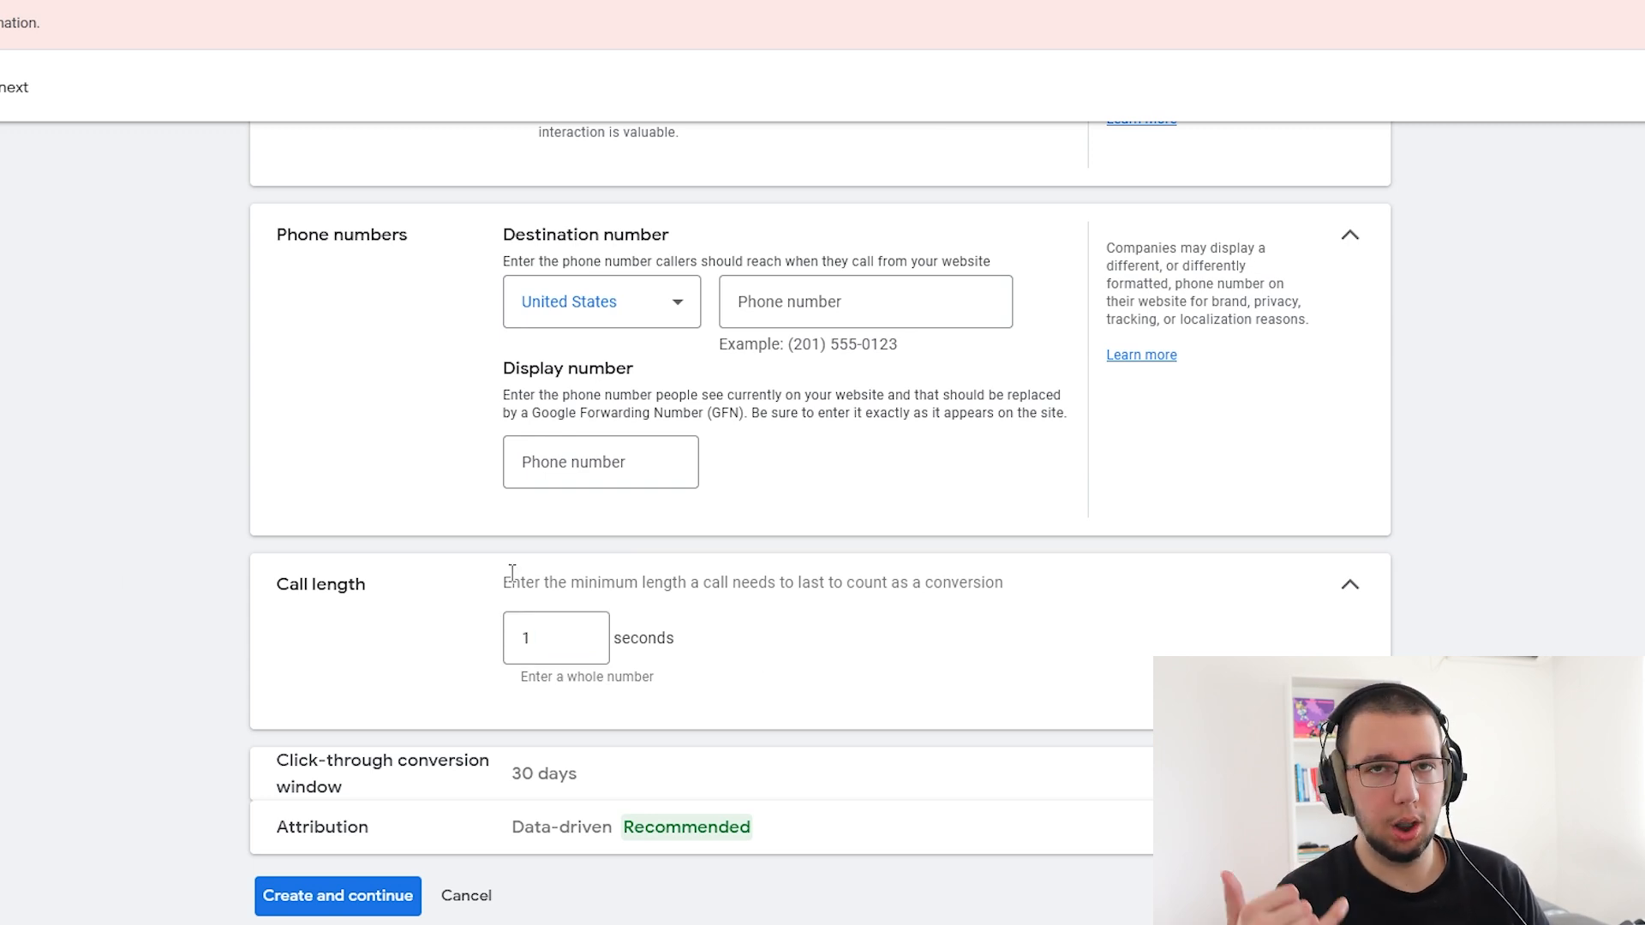
pyautogui.moveTo(558, 636); pyautogui.dragTo(491, 655)
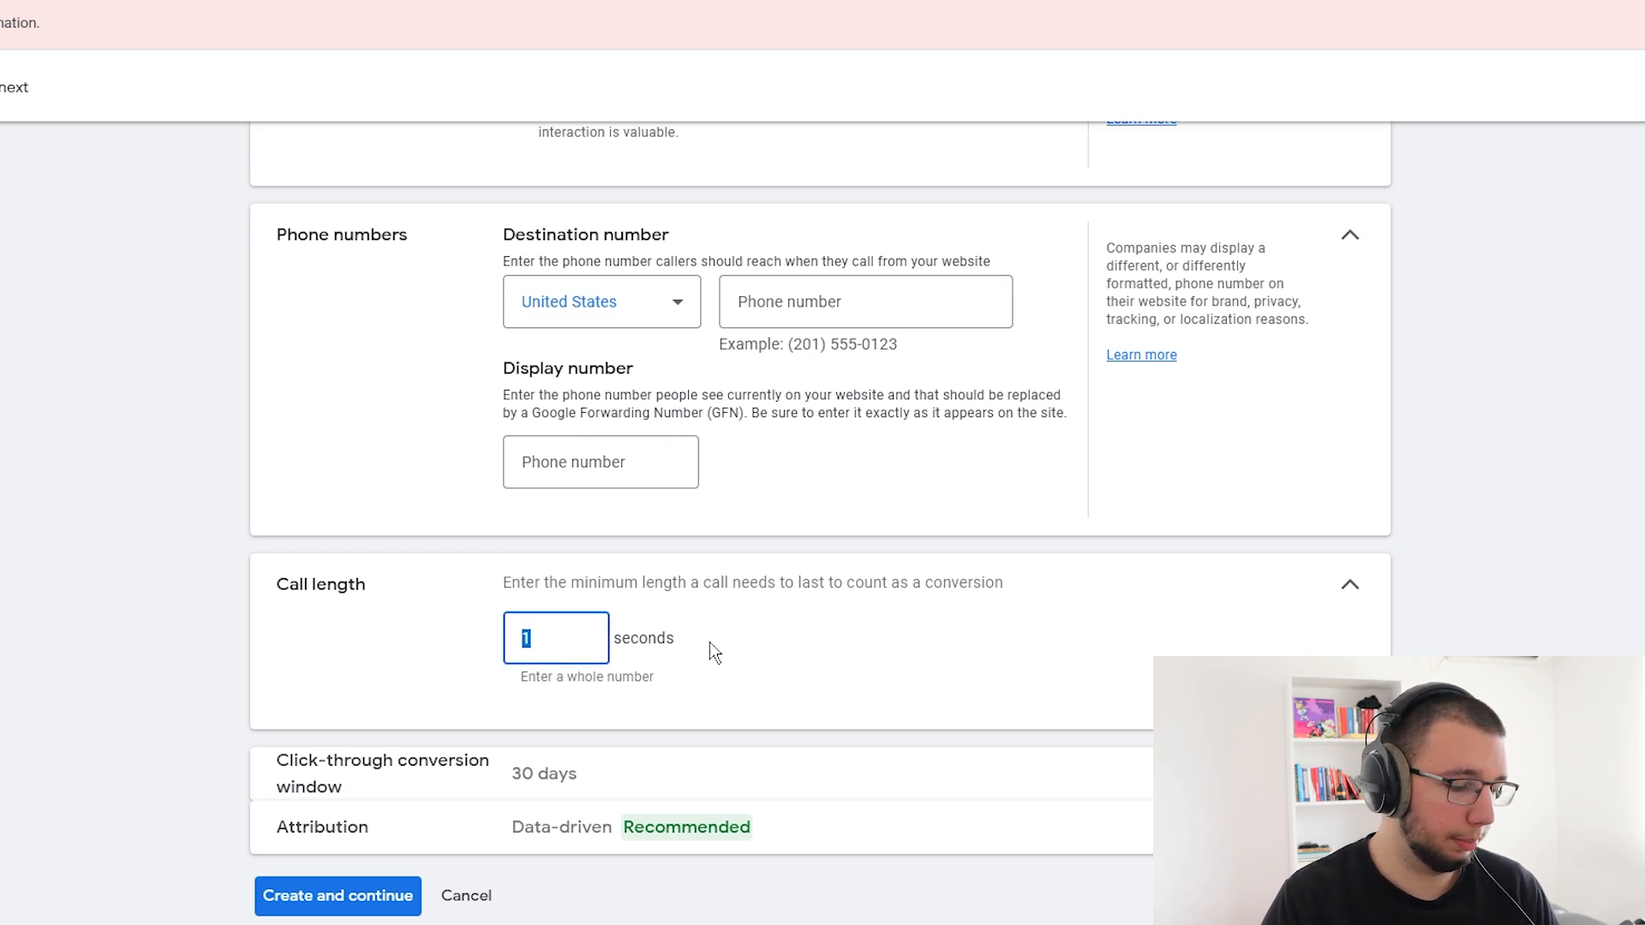
pyautogui.write('30')
pyautogui.click(108, 687)
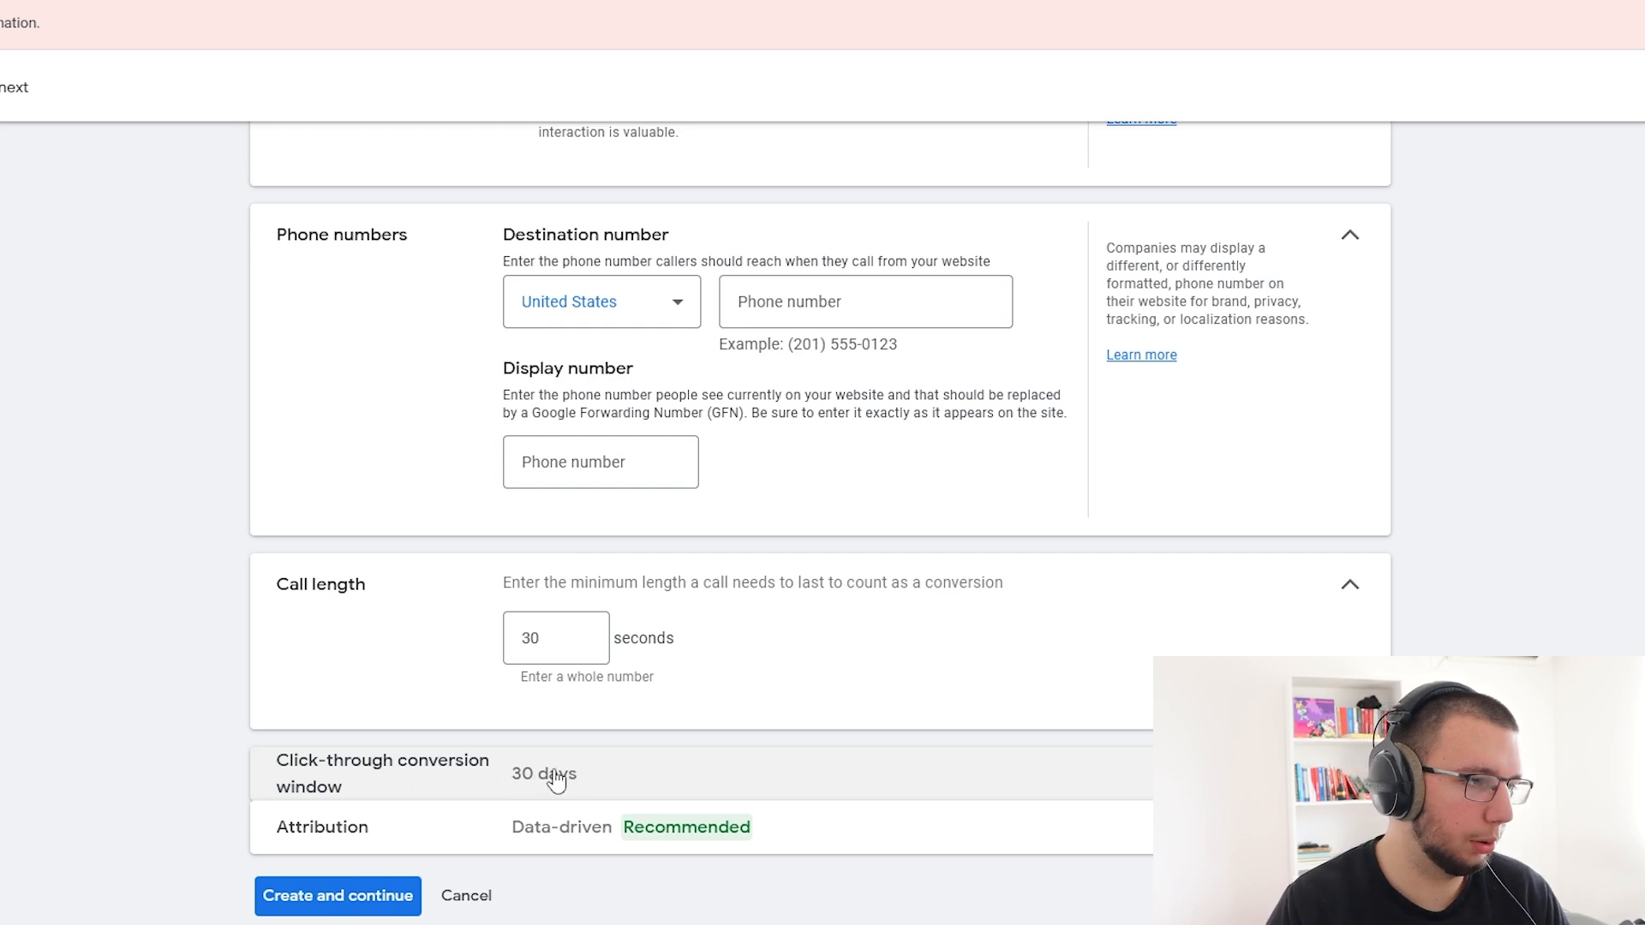
# - Try to create the website call conversion action, reread the display number instructions, and return to the conversions summary
pyautogui.click(395, 910)
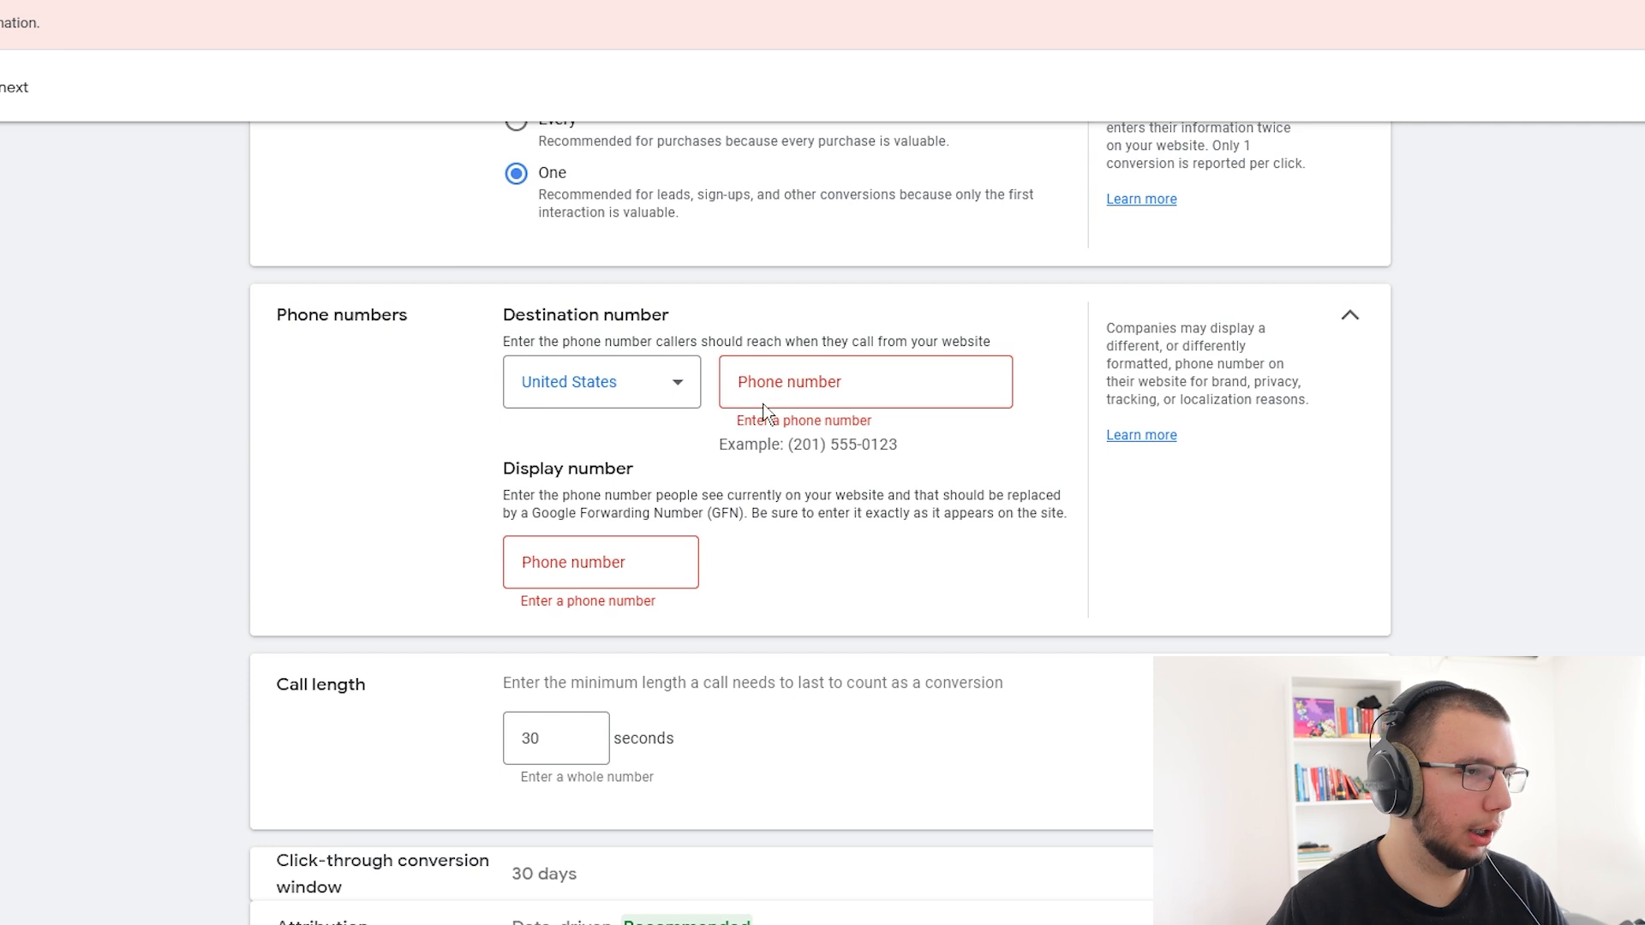
pyautogui.click(746, 381)
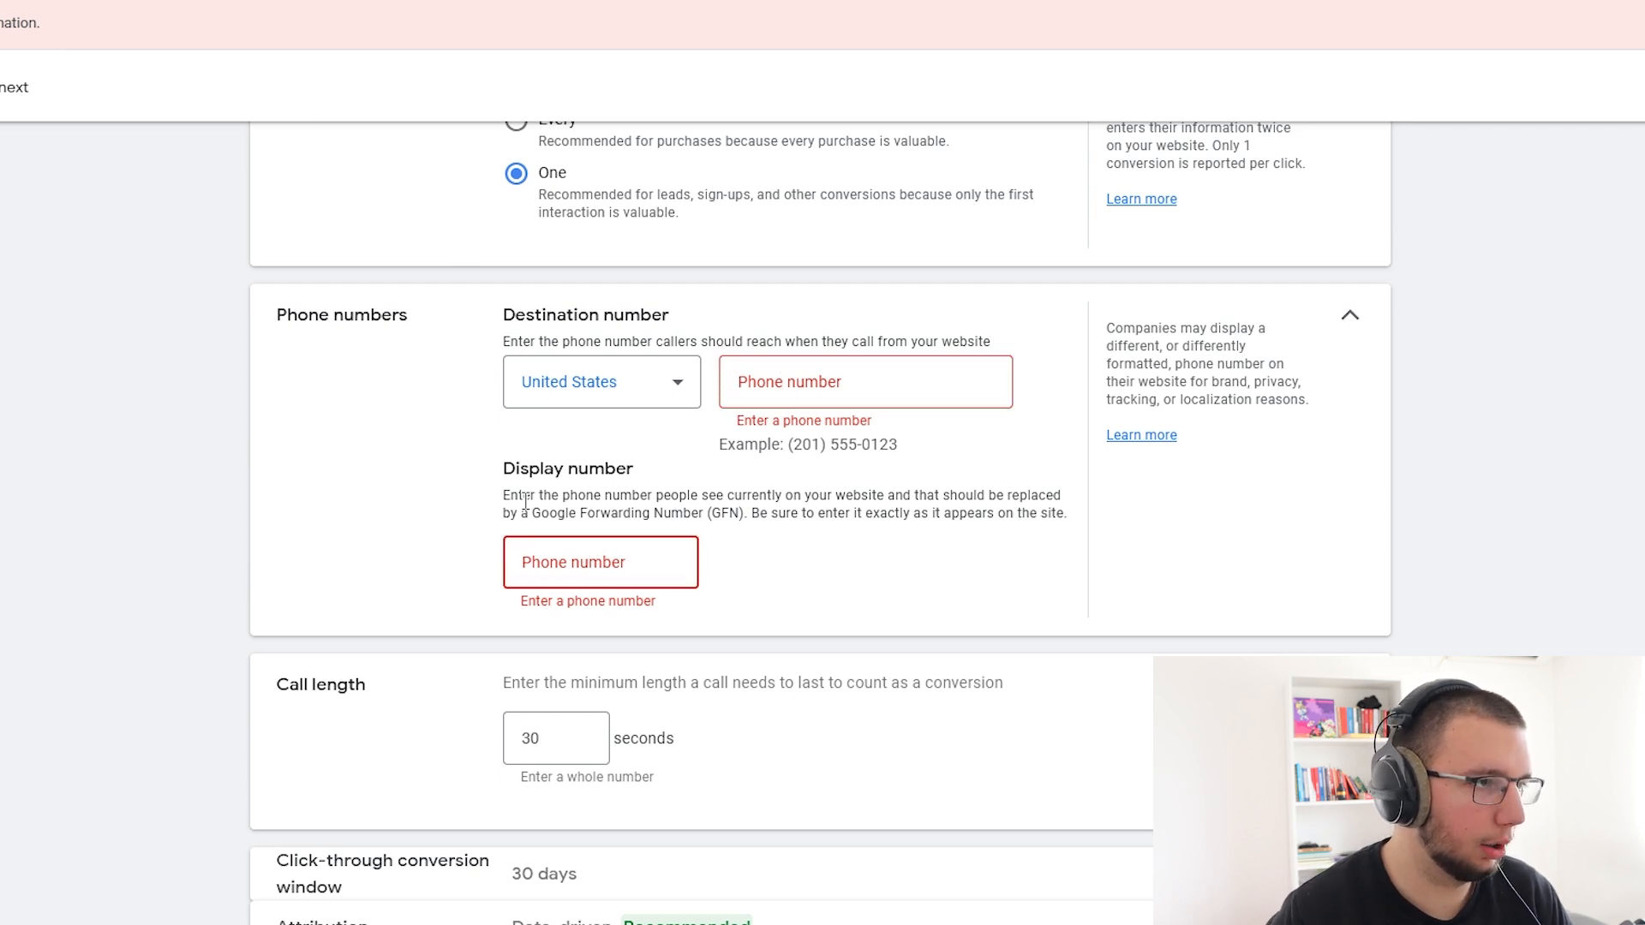
pyautogui.moveTo(504, 496); pyautogui.dragTo(1053, 497)
pyautogui.click(1081, 511)
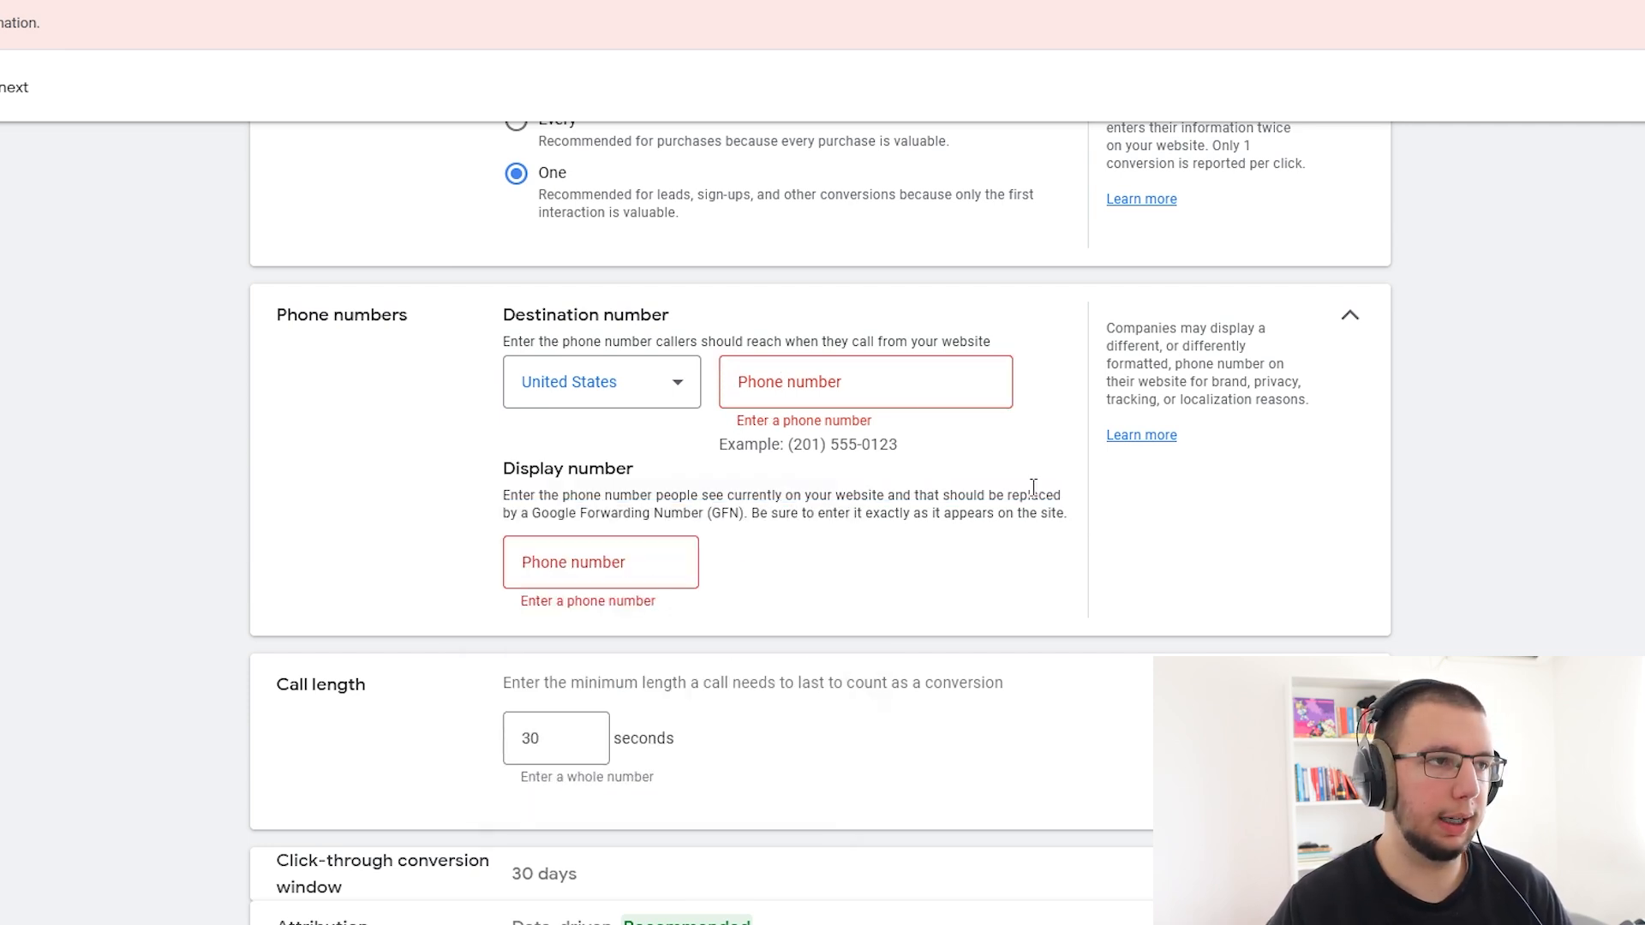
pyautogui.moveTo(503, 496); pyautogui.dragTo(1066, 515)
pyautogui.click(1067, 515)
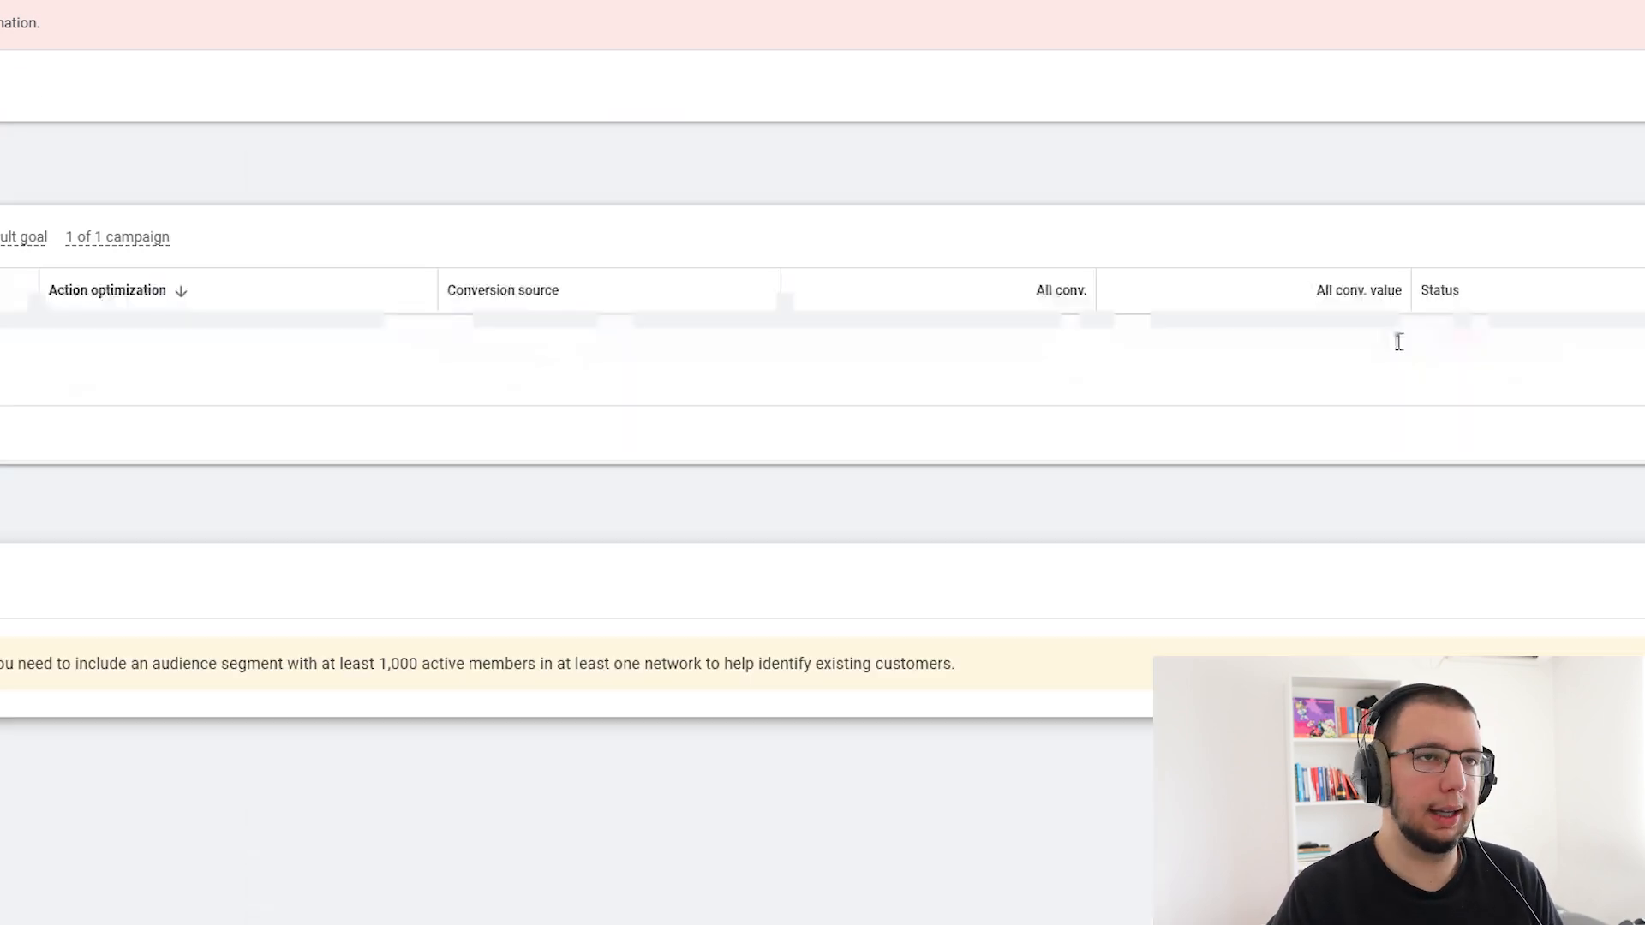
# - Start a new phone call conversion action that tracks calls from ads using call extensions or call-only ads
pyautogui.click(18, 168)
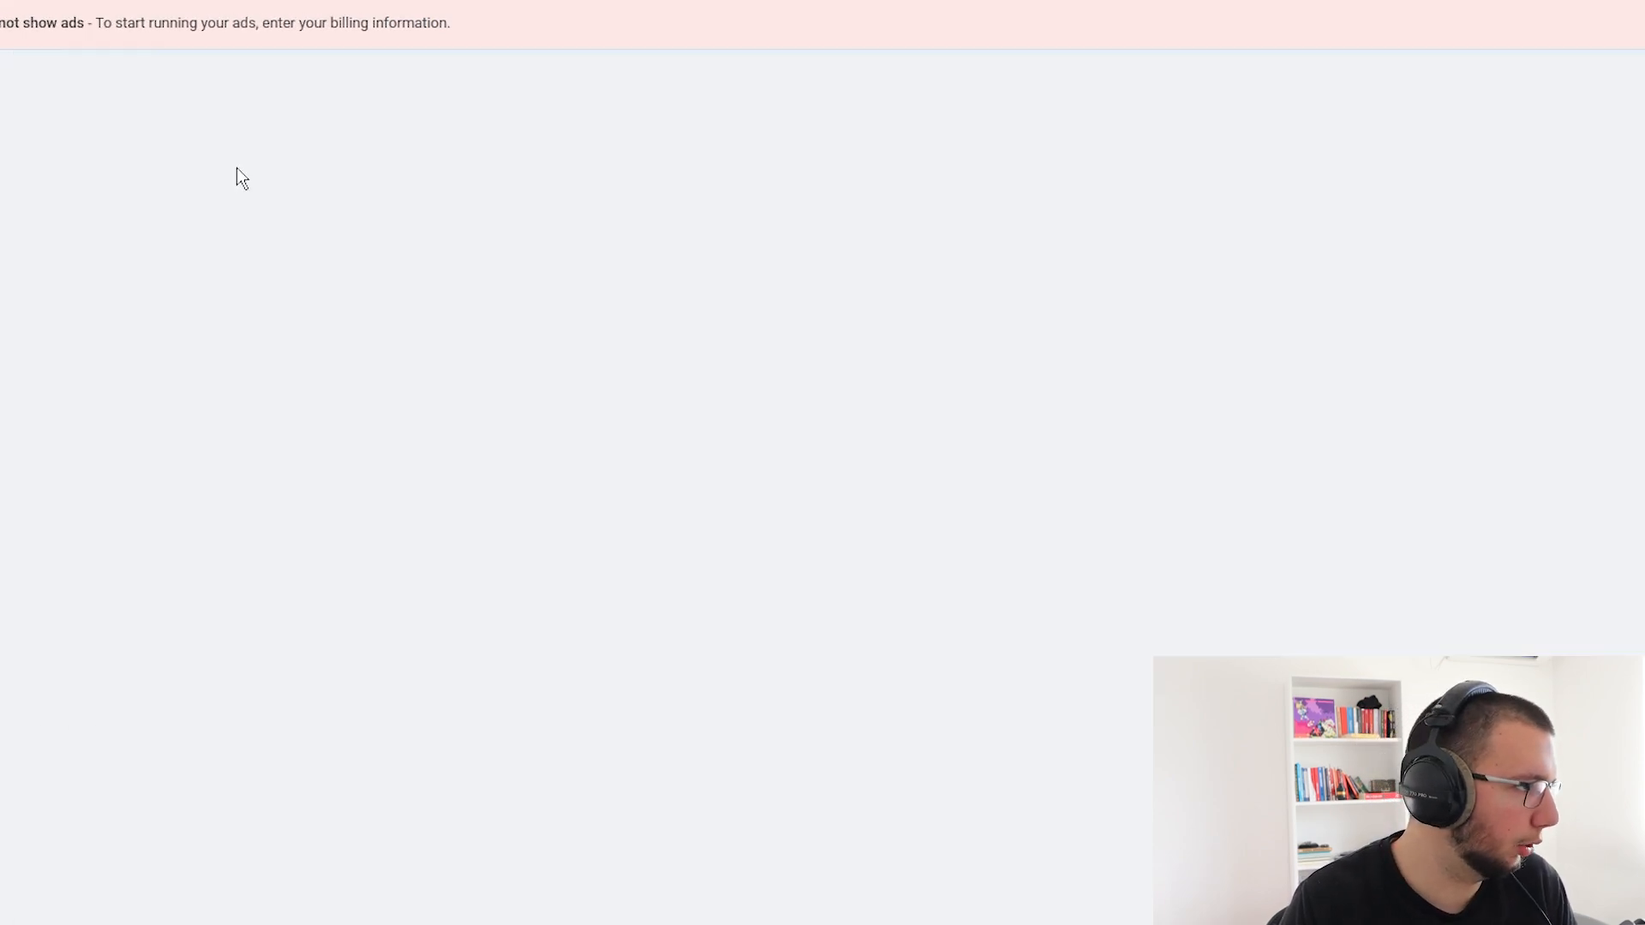
pyautogui.click(1373, 358)
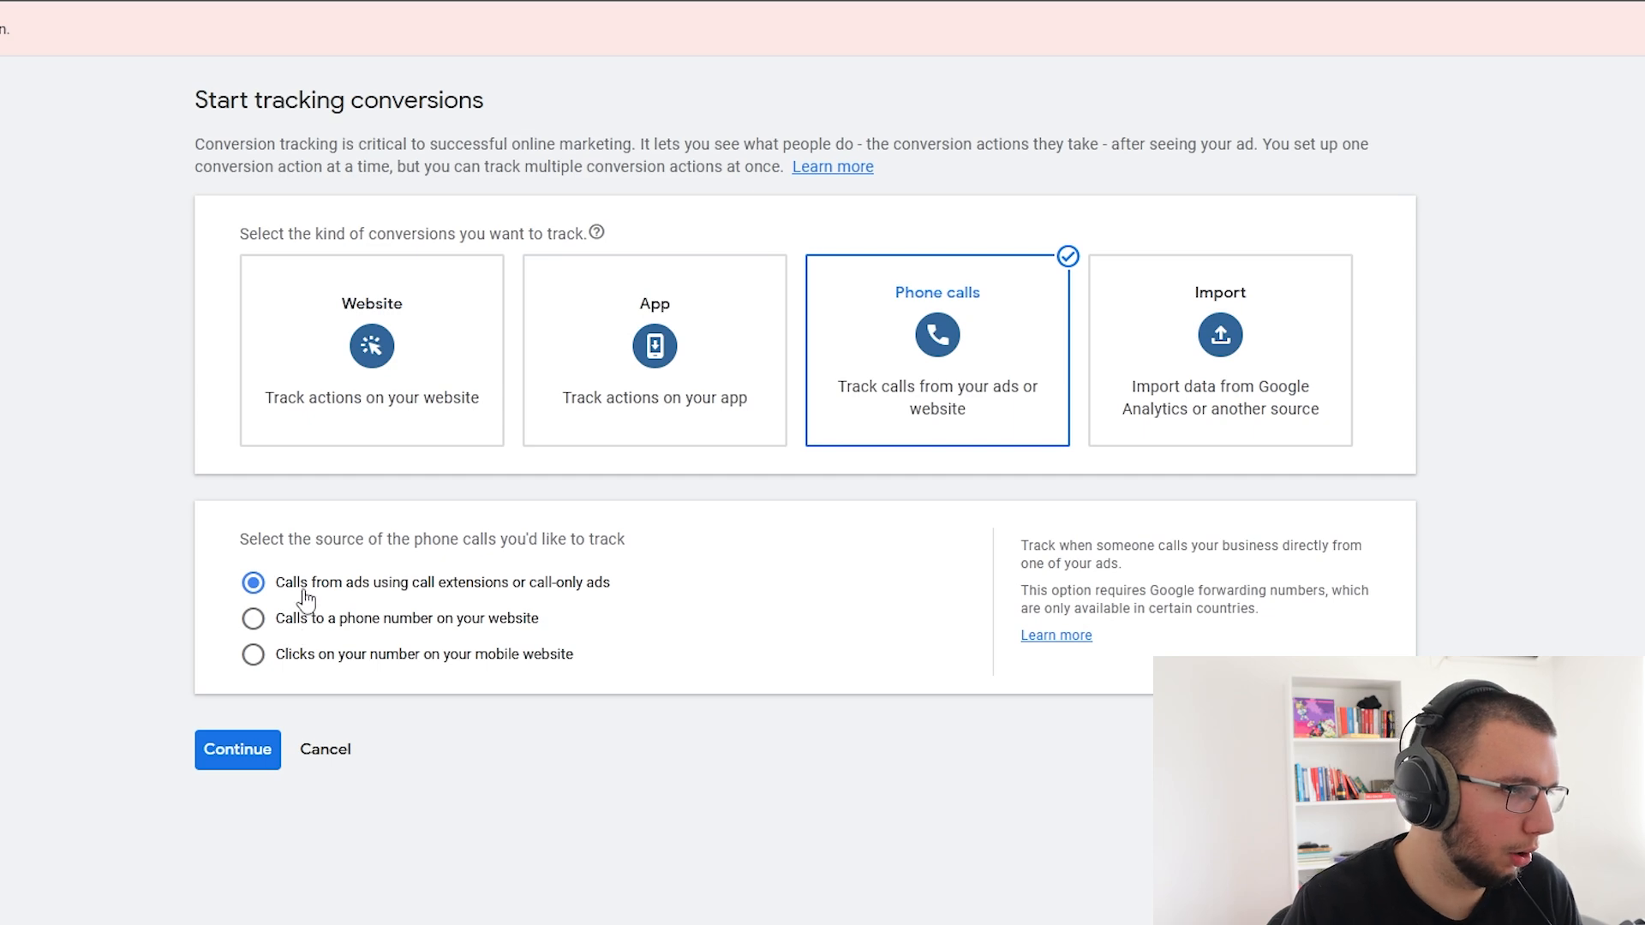
pyautogui.click(237, 749)
# - Name the ad call conversion action "Call Extension/Call Only Ads Calls"
pyautogui.click(606, 367)
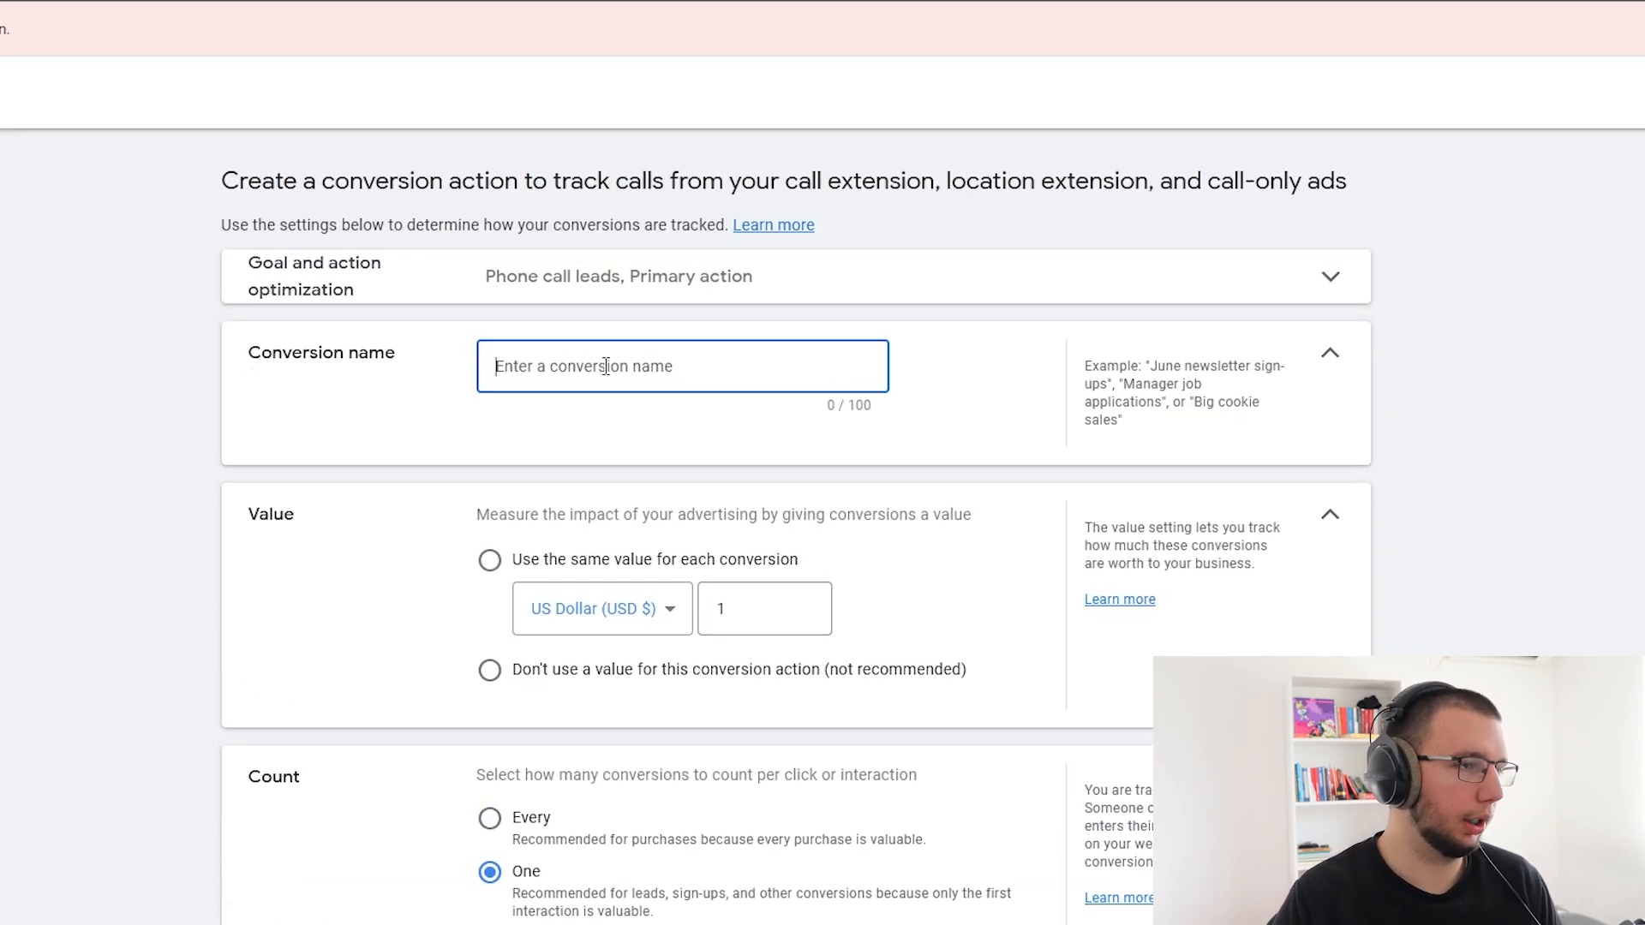
pyautogui.write('C')
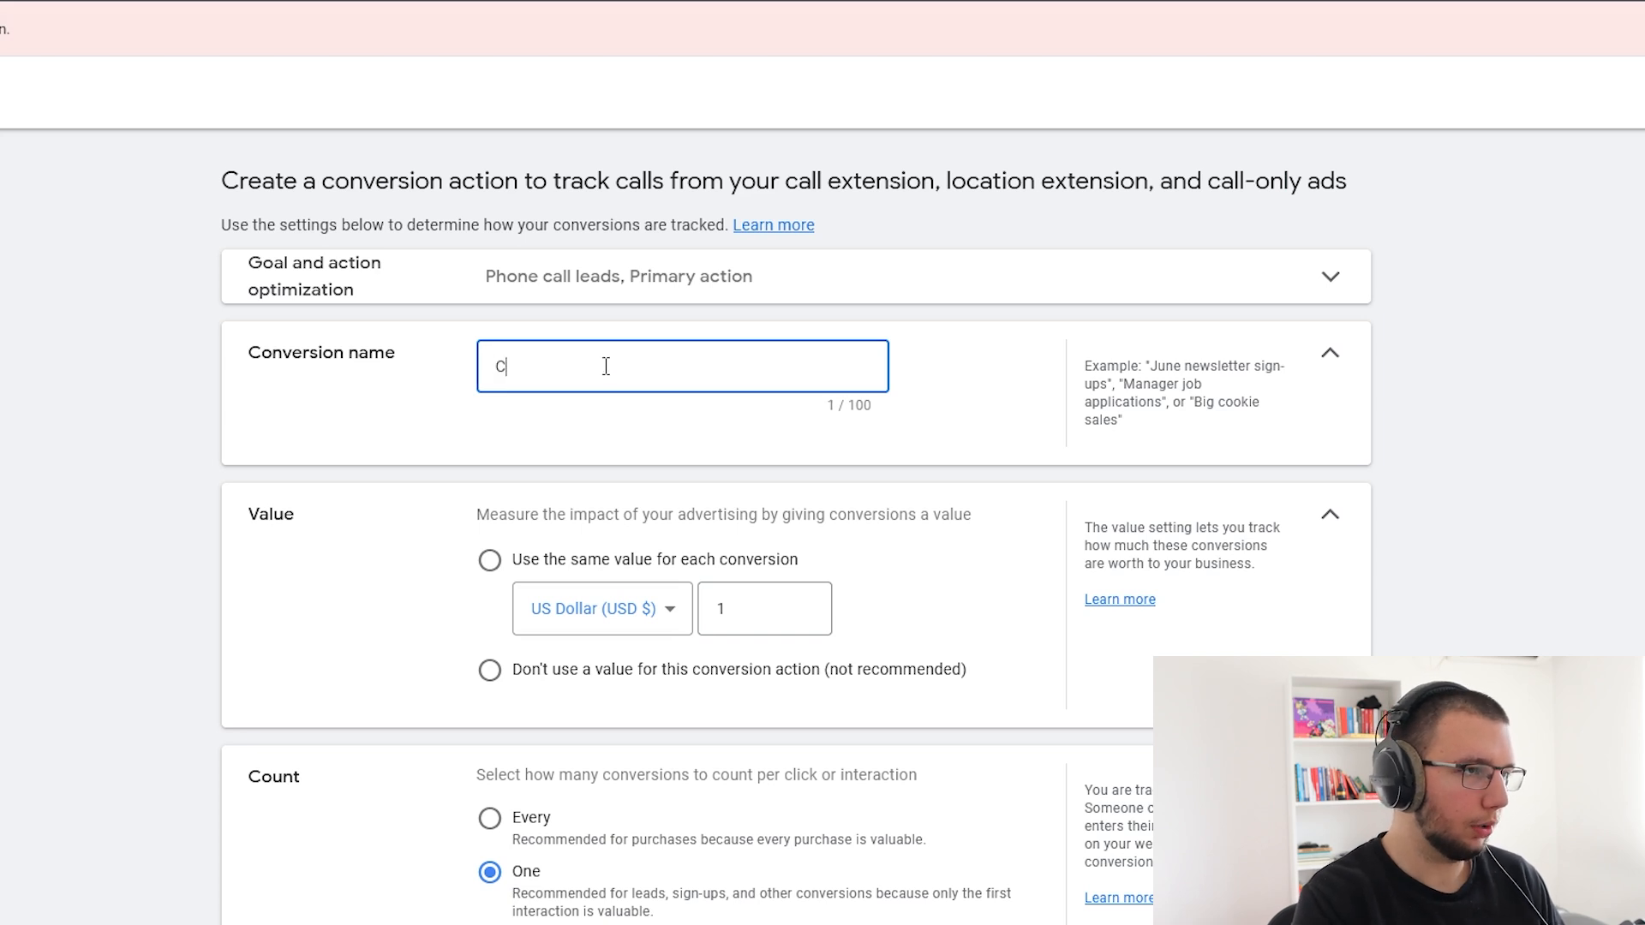
pyautogui.write('all Extension')
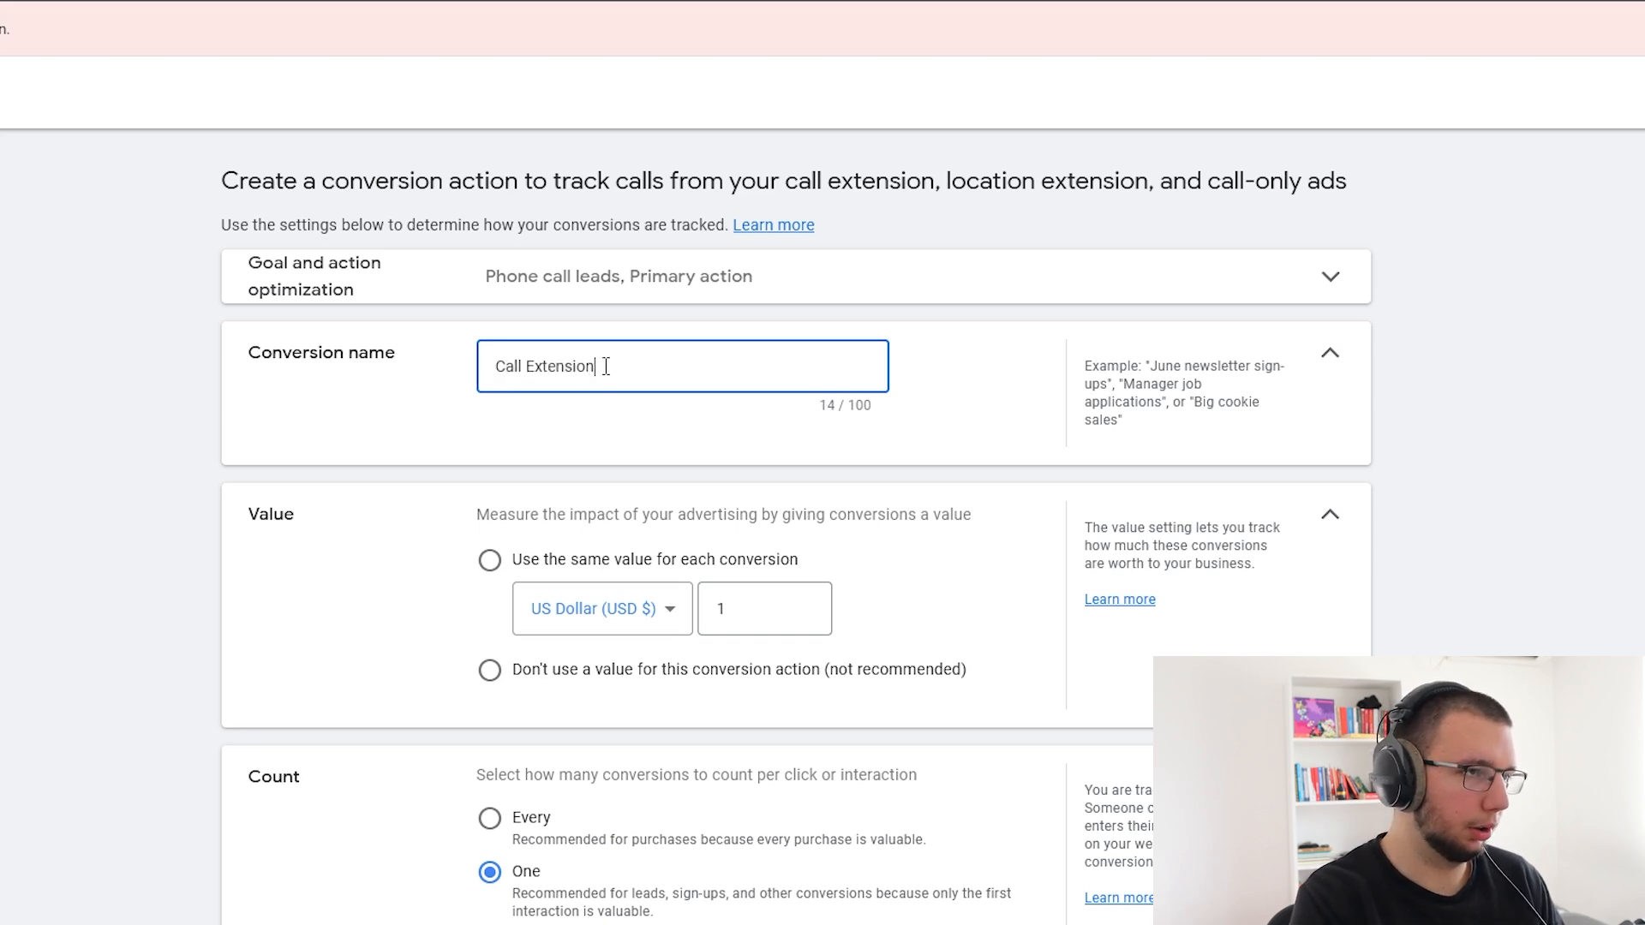
pyautogui.write(' Call Co')
pyautogui.press('BackSpace')
pyautogui.press('BackSpace')
pyautogui.press('BackSpace')
pyautogui.press('BackSpace')
pyautogui.press('BackSpace')
pyautogui.press('BackSpace')
pyautogui.press('BackSpace')
pyautogui.press('BackSpace')
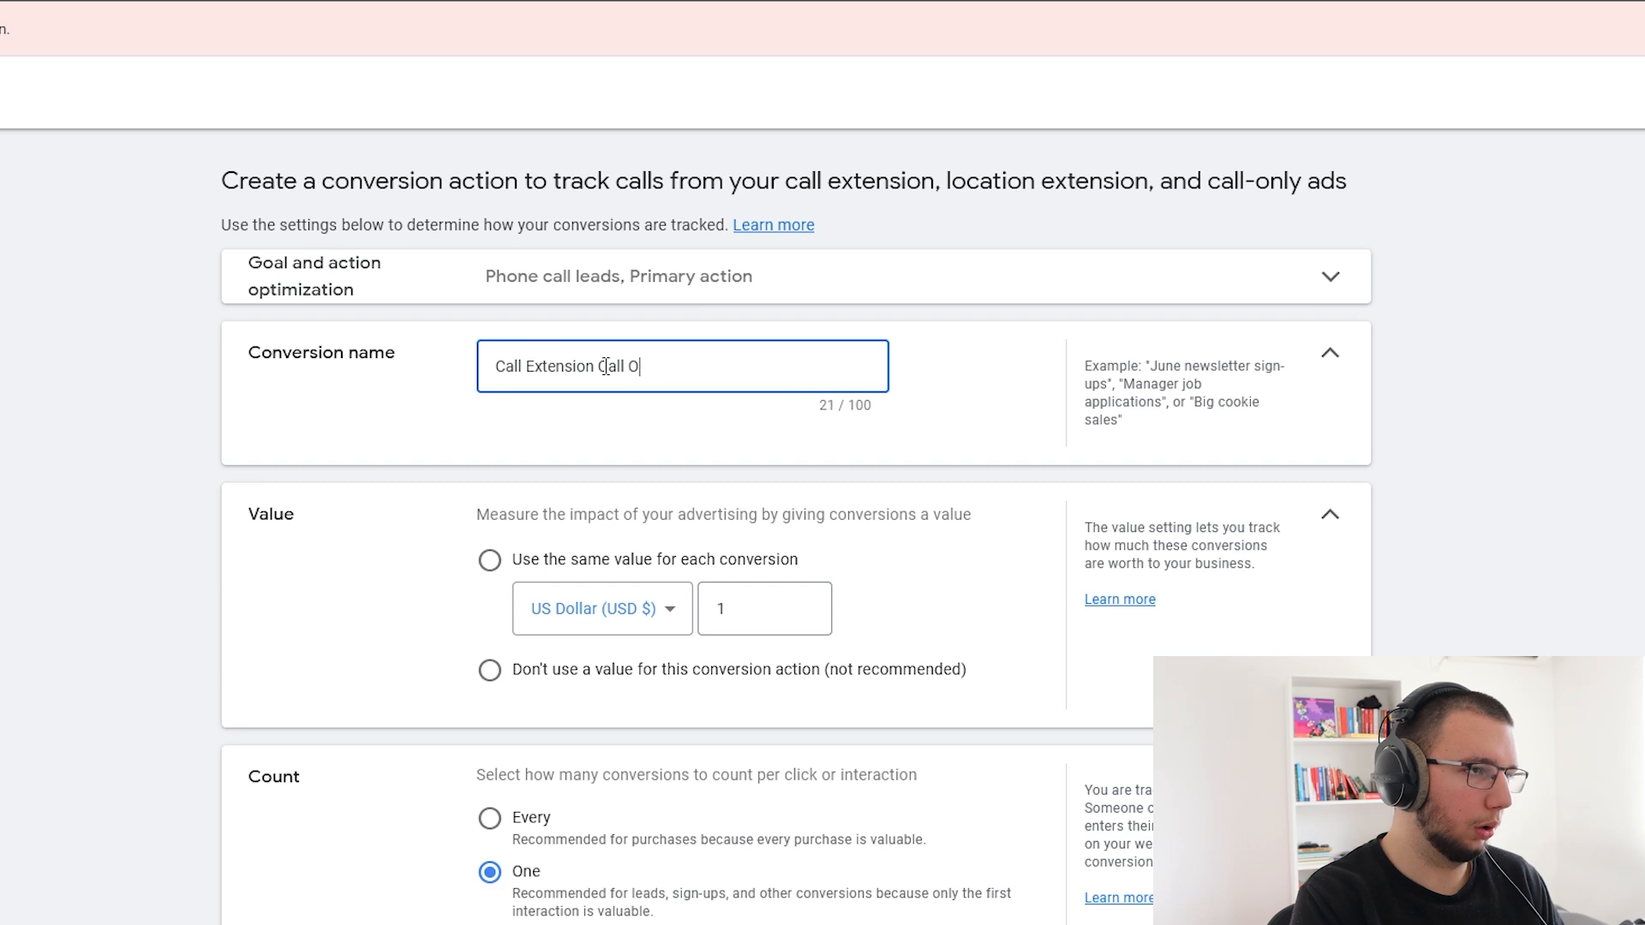
pyautogui.write('/Call Only Ads Calls')
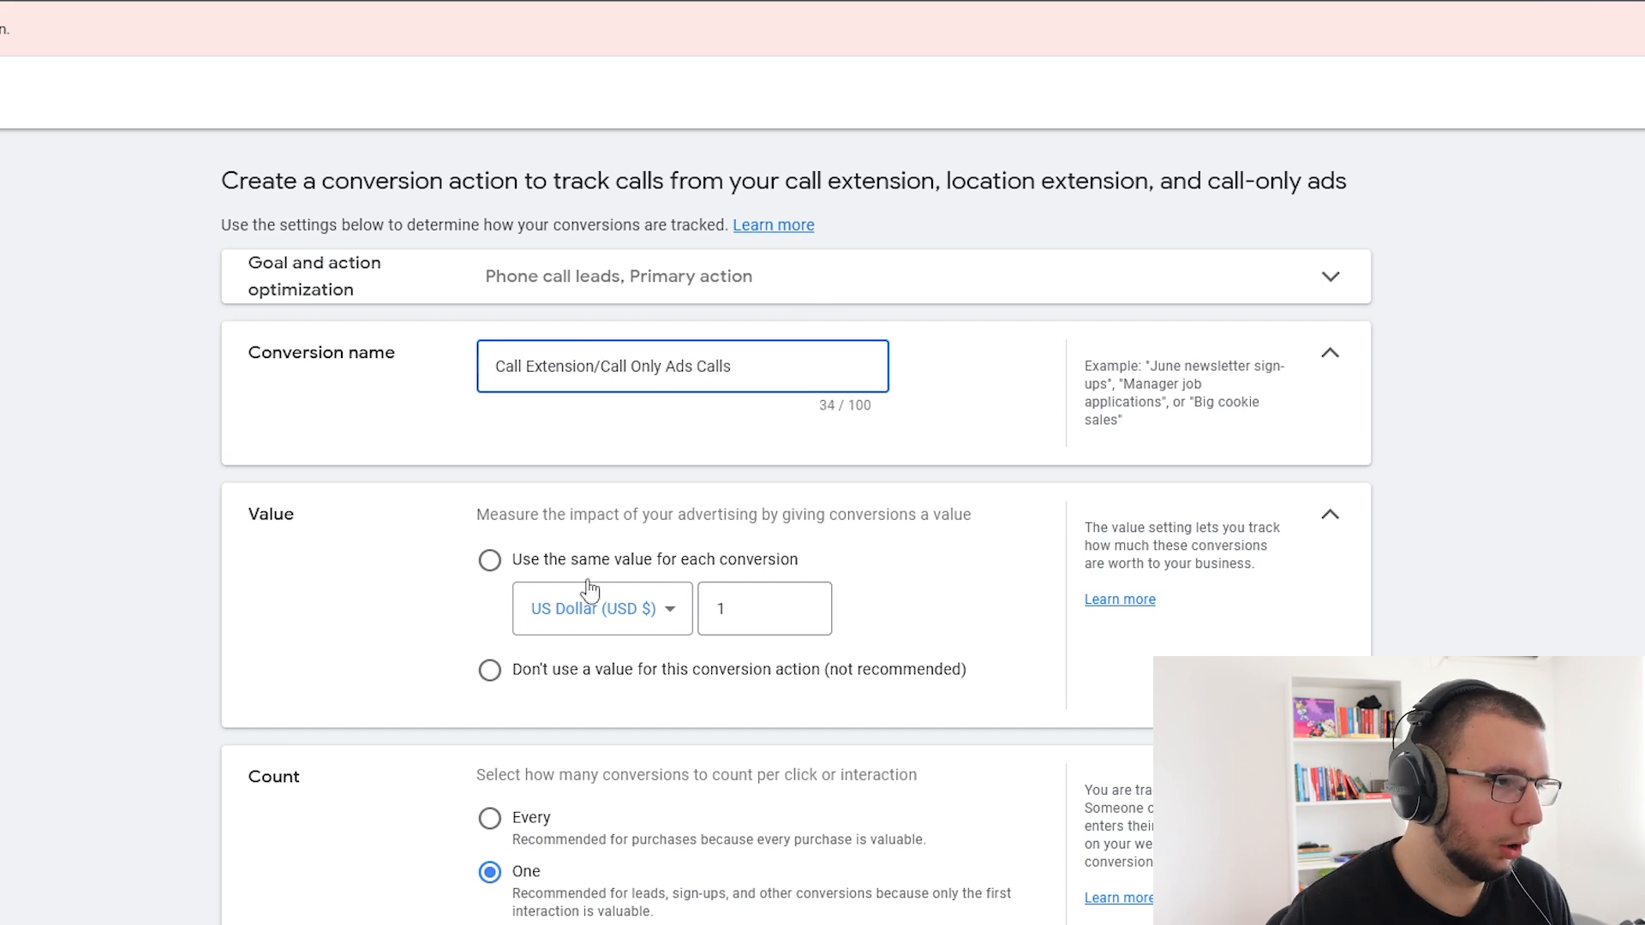
# - Choose not to use a value for the ad call conversion, then create the action and finish its setup
pyautogui.click(489, 669)
pyautogui.scroll(-3, 580, 672)
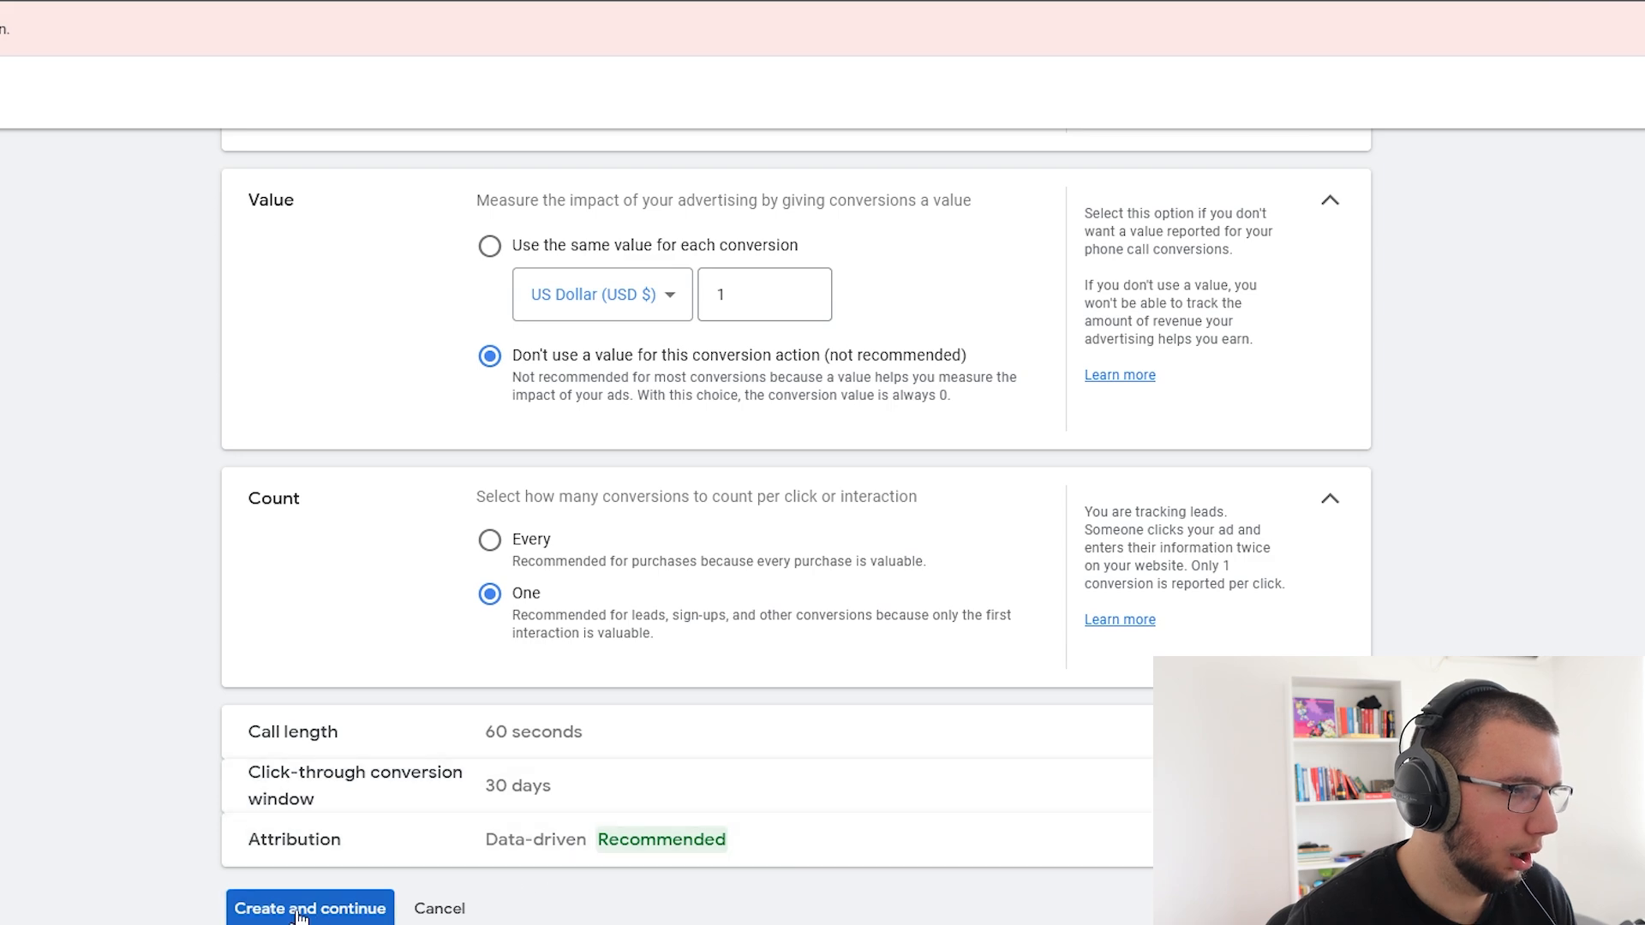
pyautogui.click(352, 910)
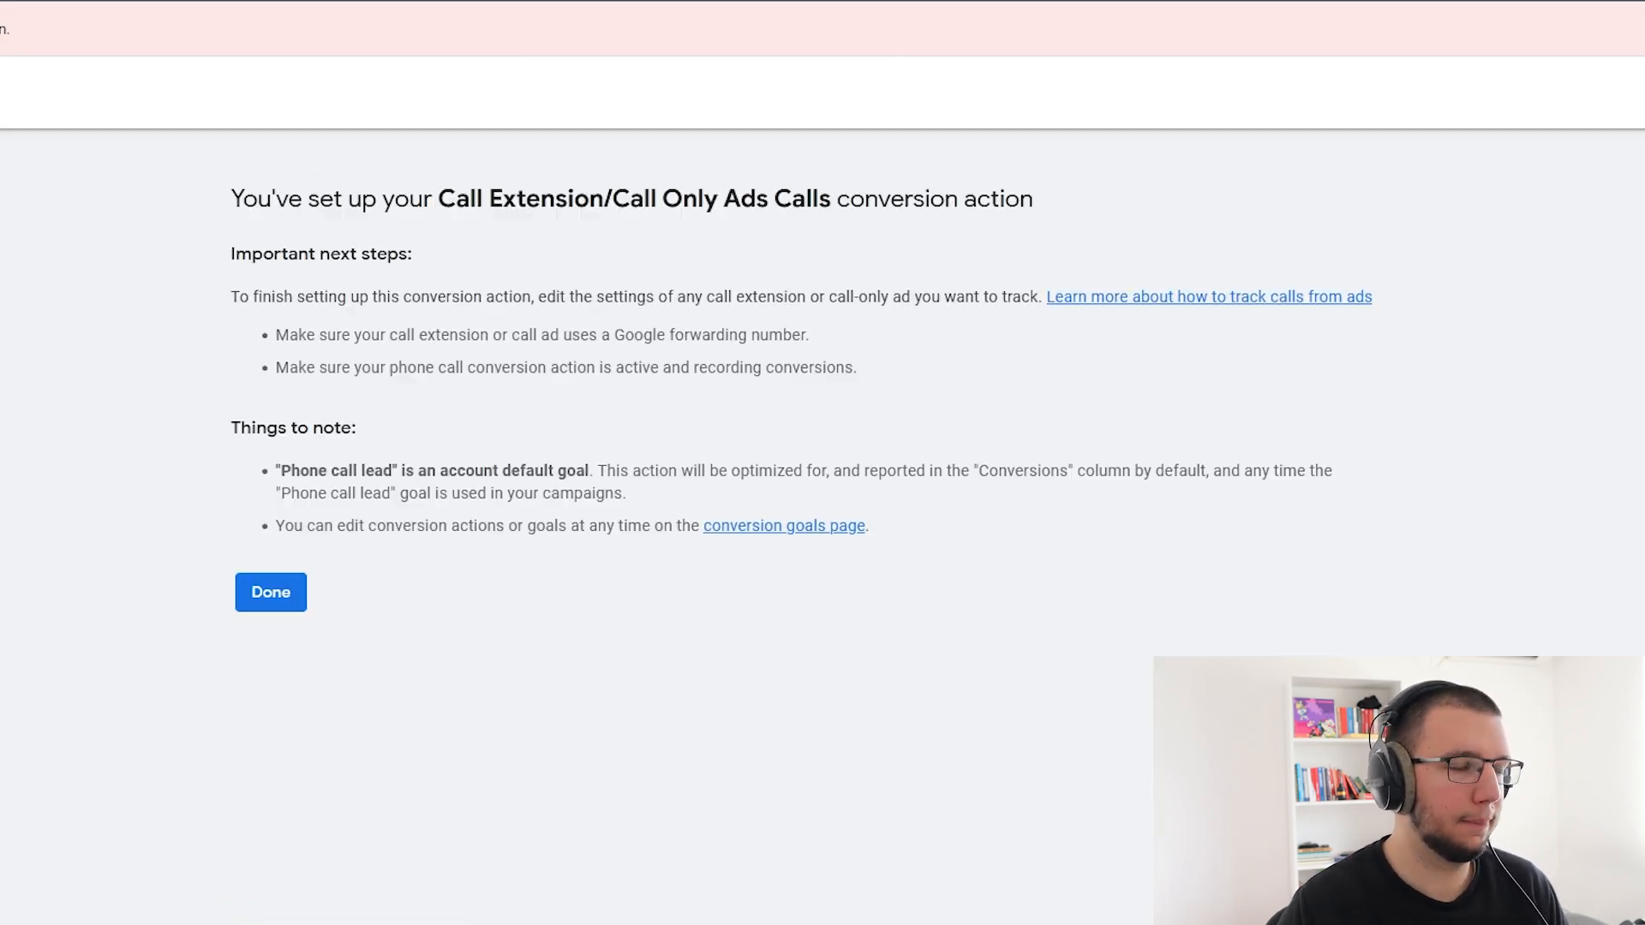
pyautogui.click(271, 592)
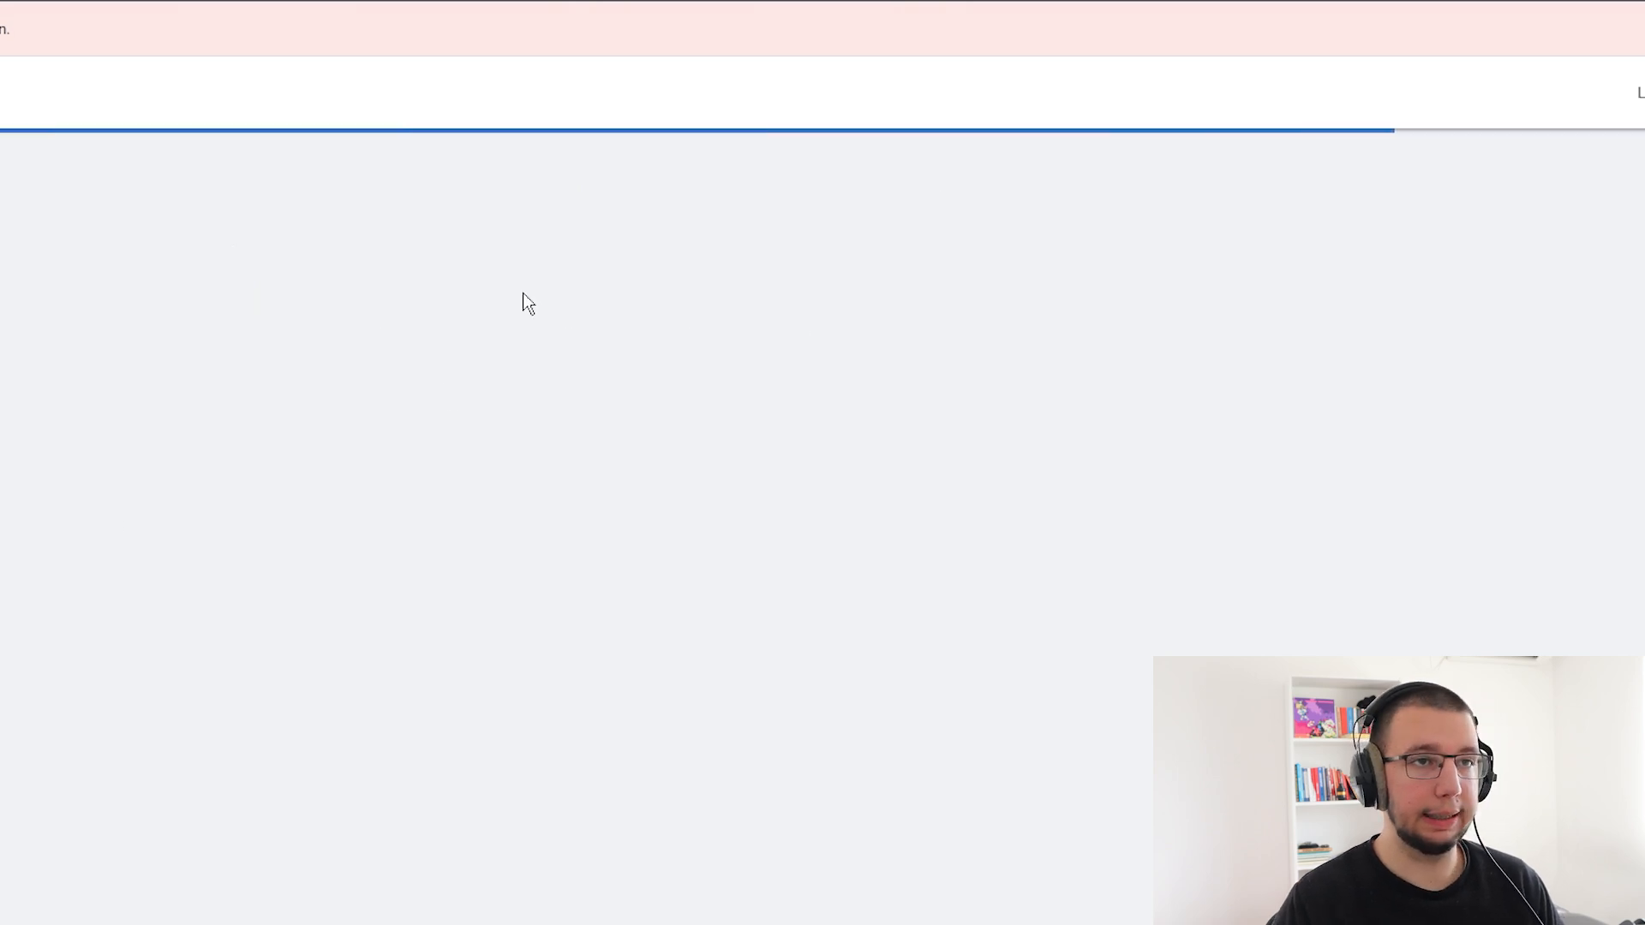